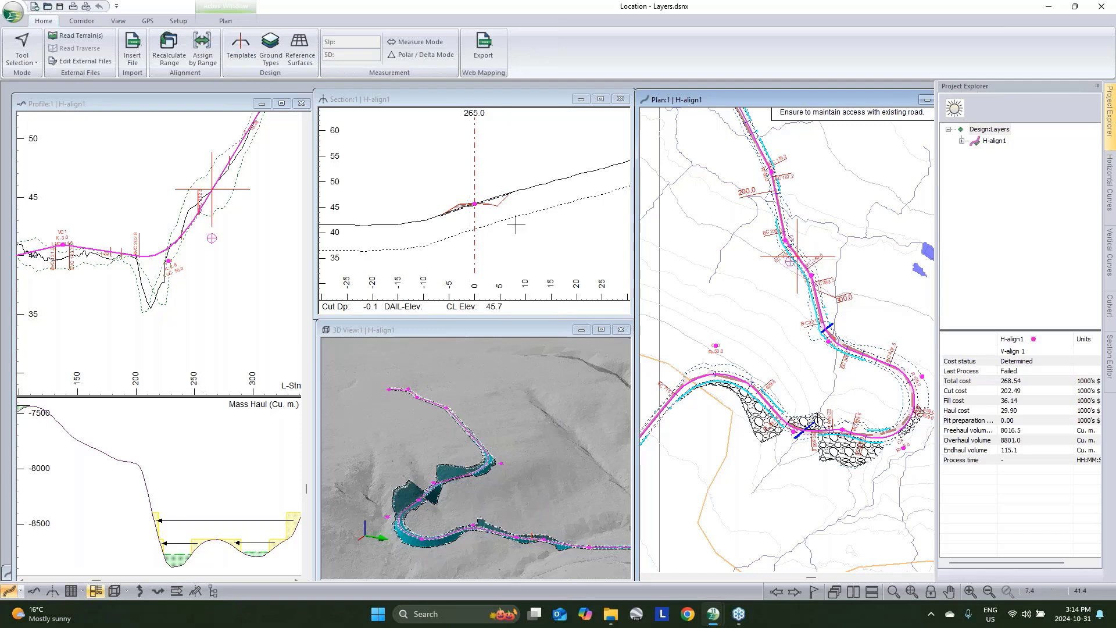
Examine the cross section at station 265 up close and review the template ranges assigned along the alignment.
{"action": "scroll", "coordinate": [476, 201], "scroll_direction": "up", "scroll_amount": 1}
{"action": "scroll", "coordinate": [475, 201], "scroll_direction": "up", "scroll_amount": 2}
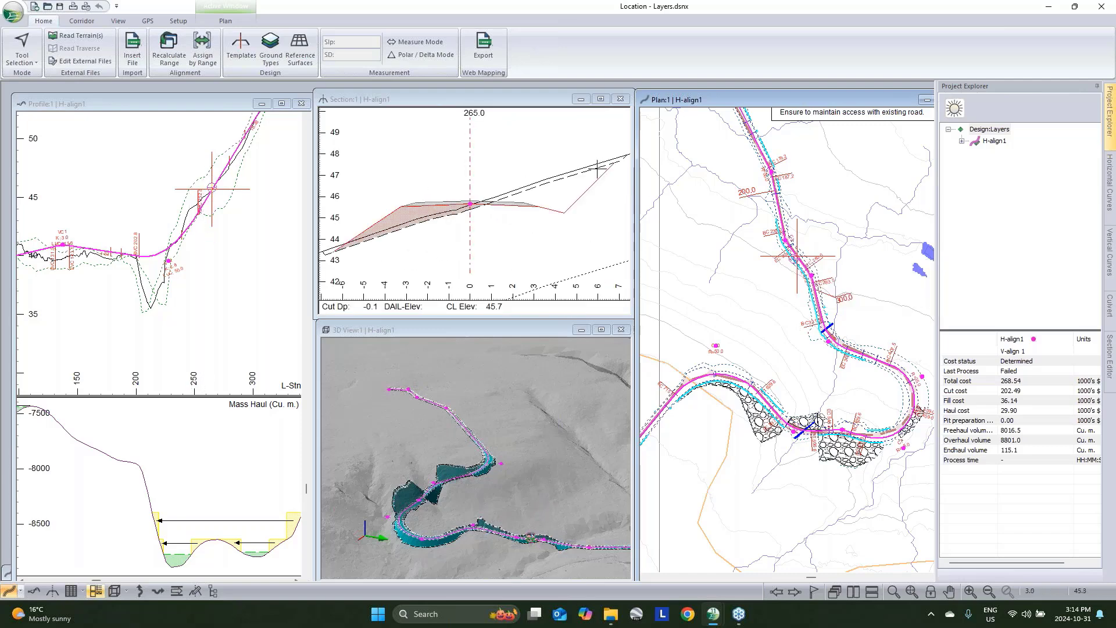
{"action": "left_click", "coordinate": [204, 52]}
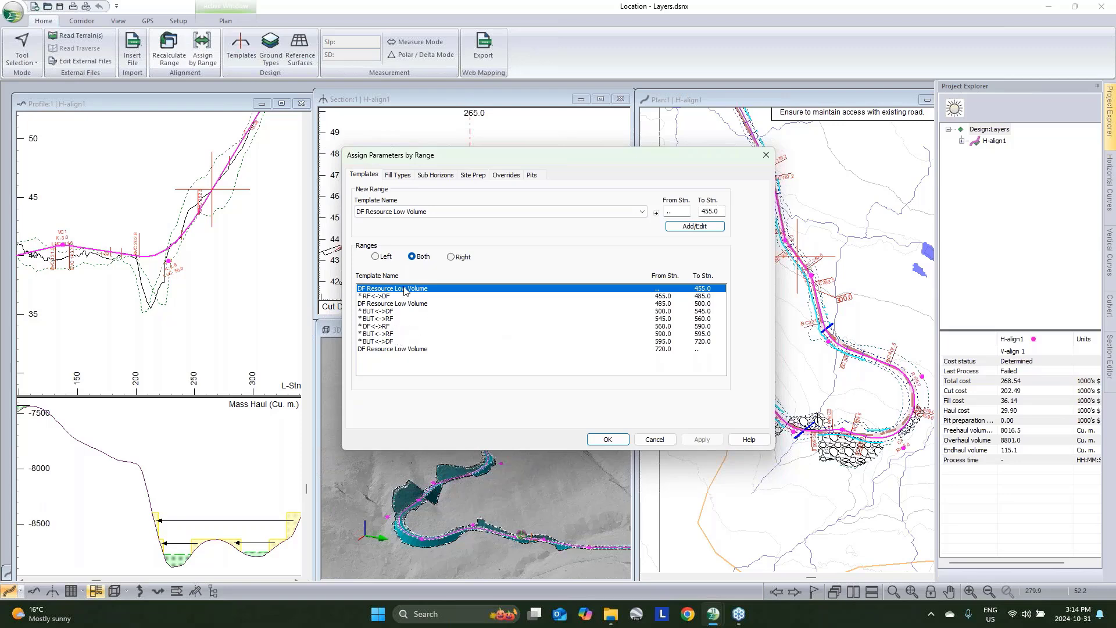
{"action": "left_click", "coordinate": [656, 440]}
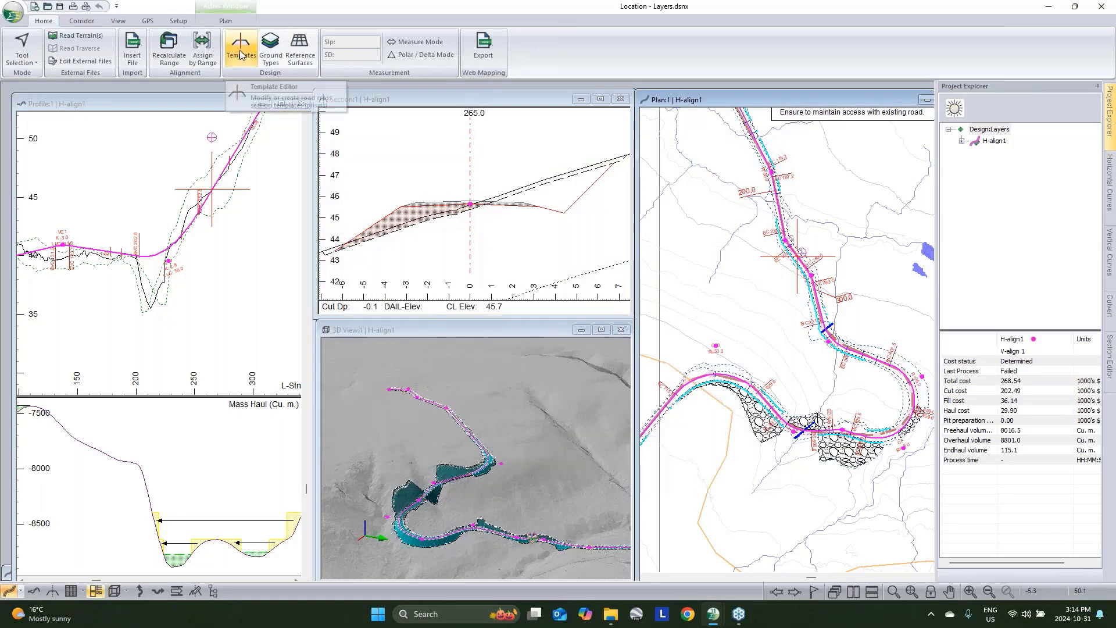
In the template editor, switch the SG fill area hatching of the Resource Low Volume section off and on again.
{"action": "left_click", "coordinate": [242, 46]}
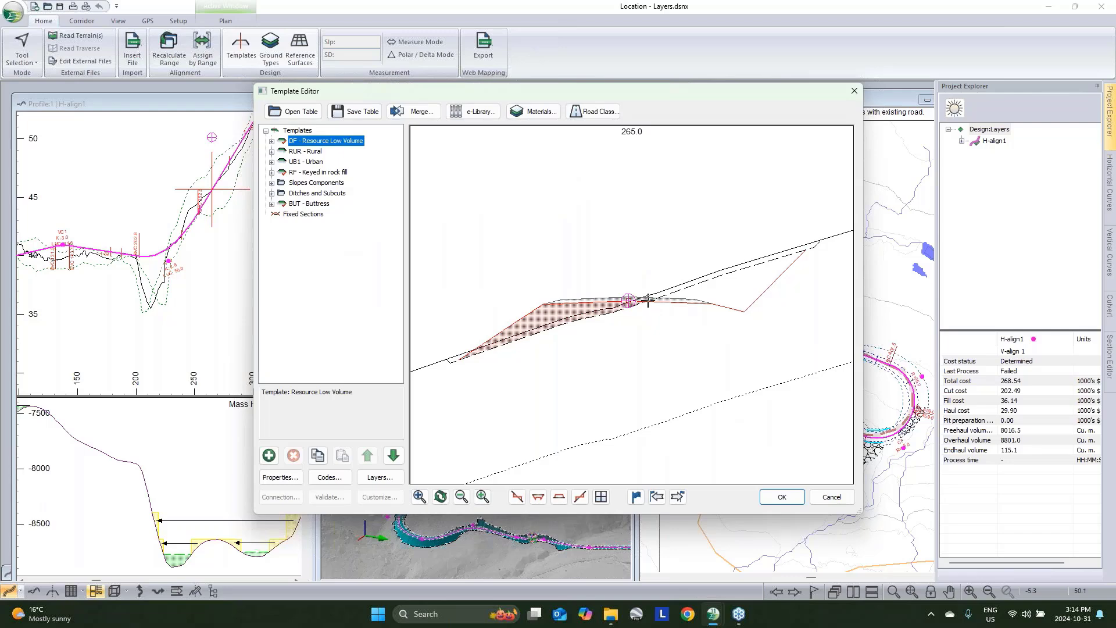
{"action": "scroll", "coordinate": [558, 311], "scroll_direction": "up", "scroll_amount": 2}
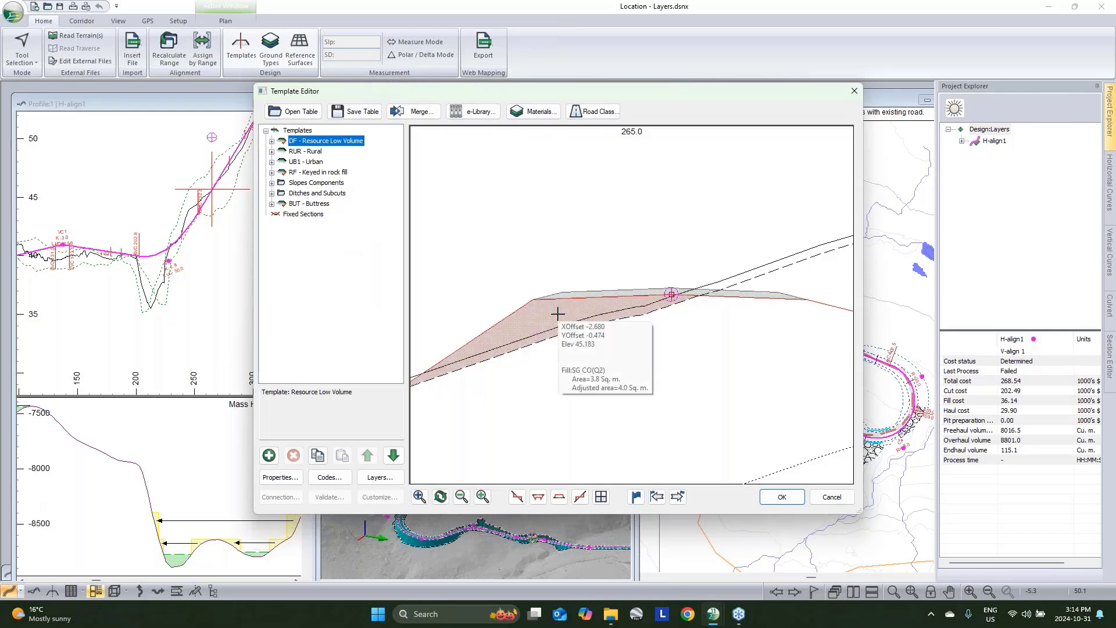
{"action": "right_click", "coordinate": [557, 313]}
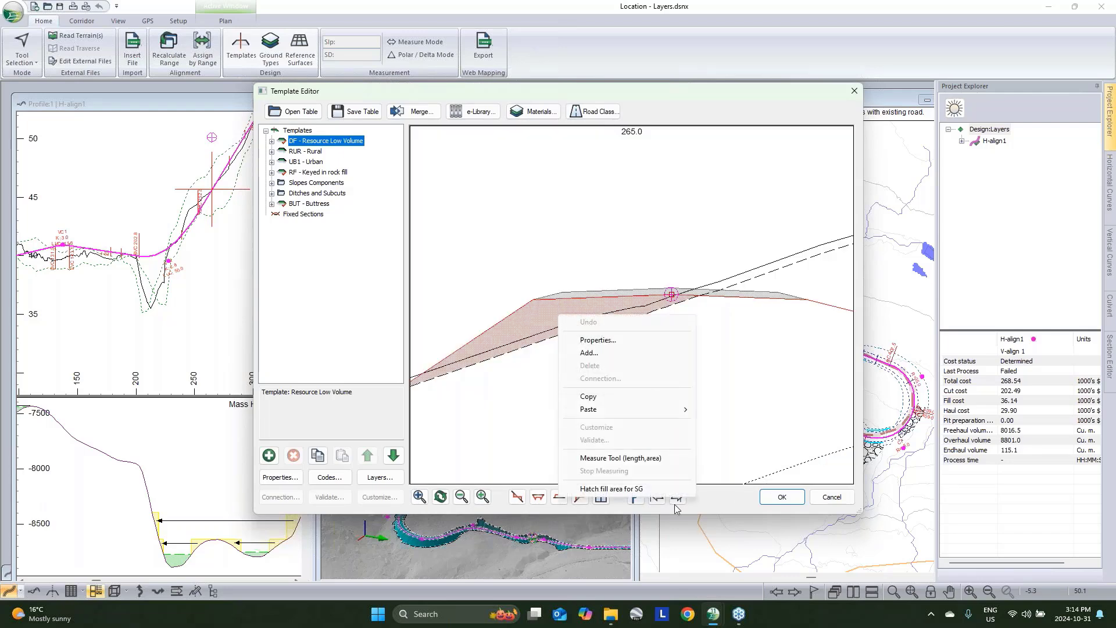
{"action": "left_click", "coordinate": [636, 494]}
{"action": "right_click", "coordinate": [565, 323]}
{"action": "left_click", "coordinate": [614, 500]}
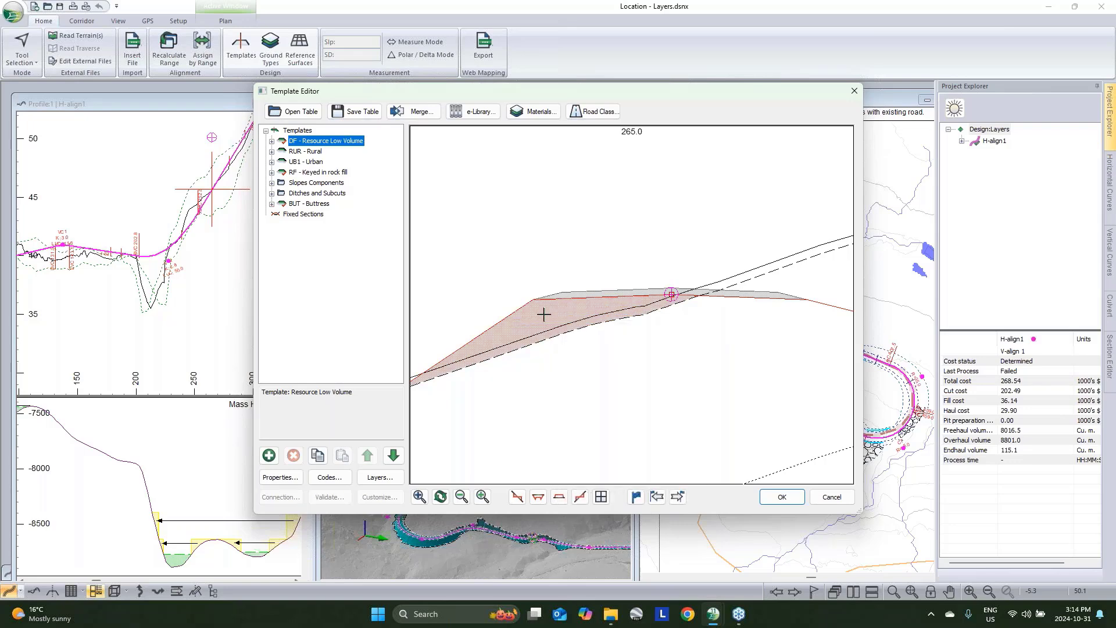
{"action": "right_click", "coordinate": [545, 315]}
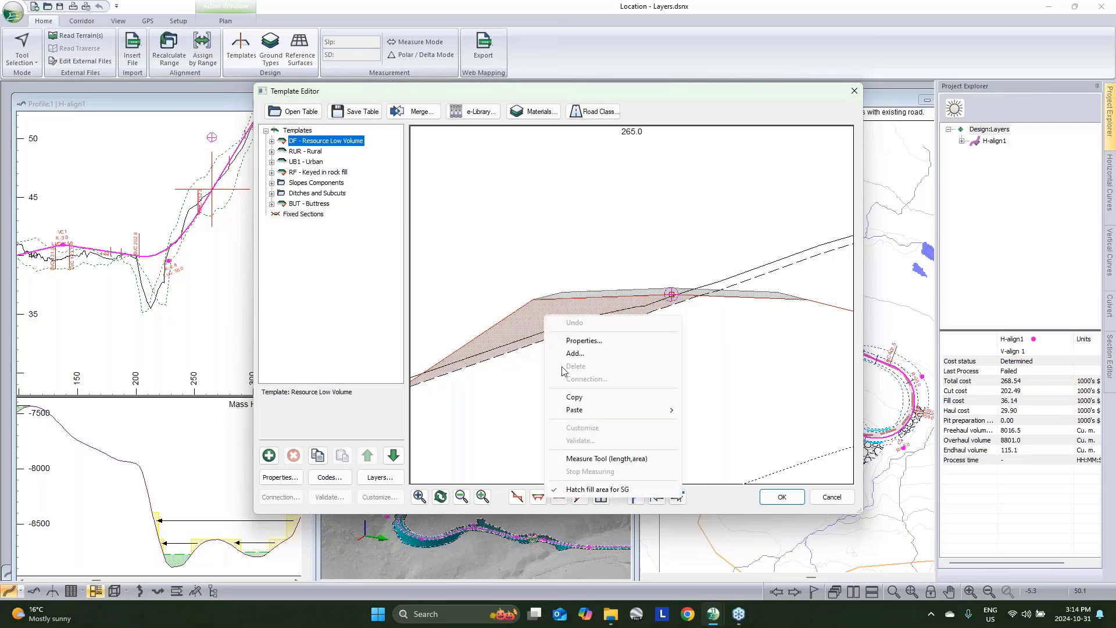
{"action": "left_click", "coordinate": [536, 460]}
{"action": "mouse_move", "coordinate": [538, 313]}
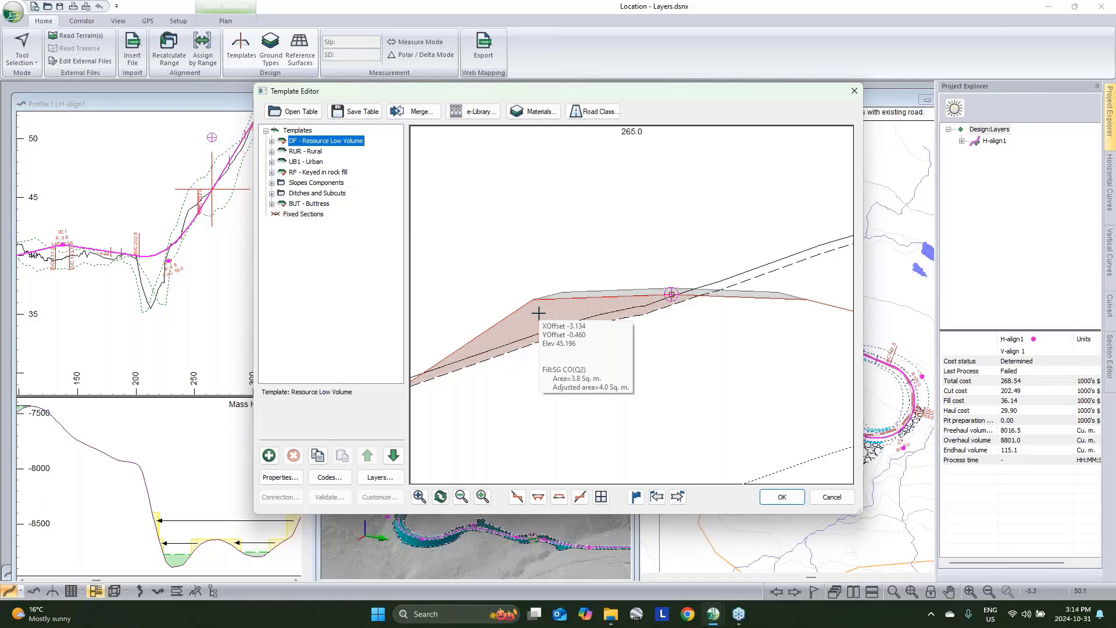
Turn the Srf1 fill area hatching off and on again, and close the template editor without saving changes.
{"action": "right_click", "coordinate": [608, 294]}
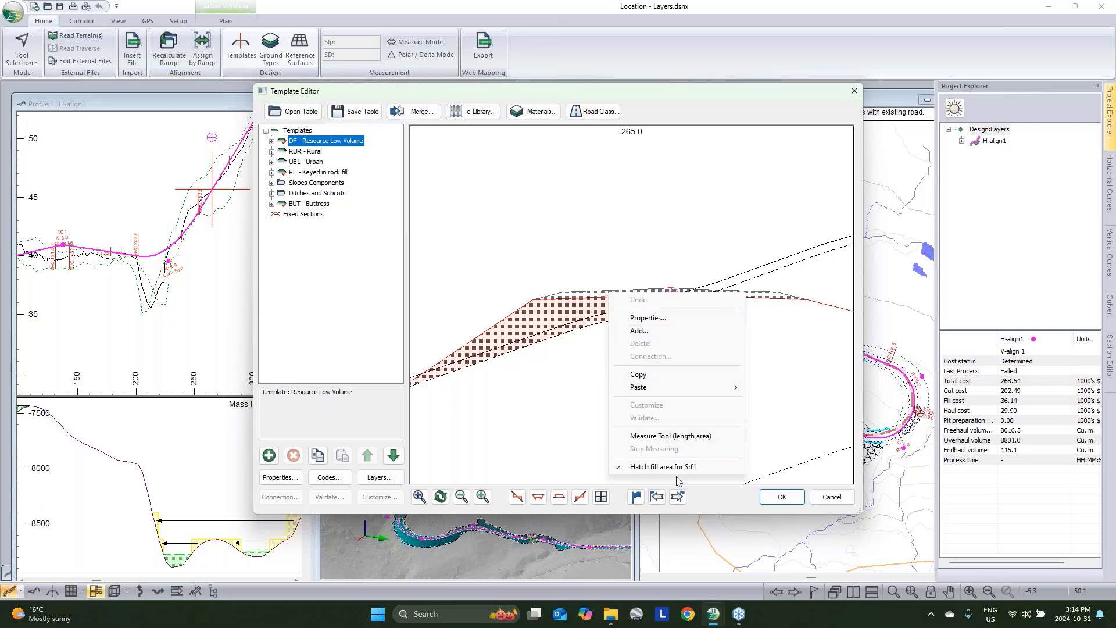
{"action": "left_click", "coordinate": [602, 301]}
{"action": "right_click", "coordinate": [604, 297]}
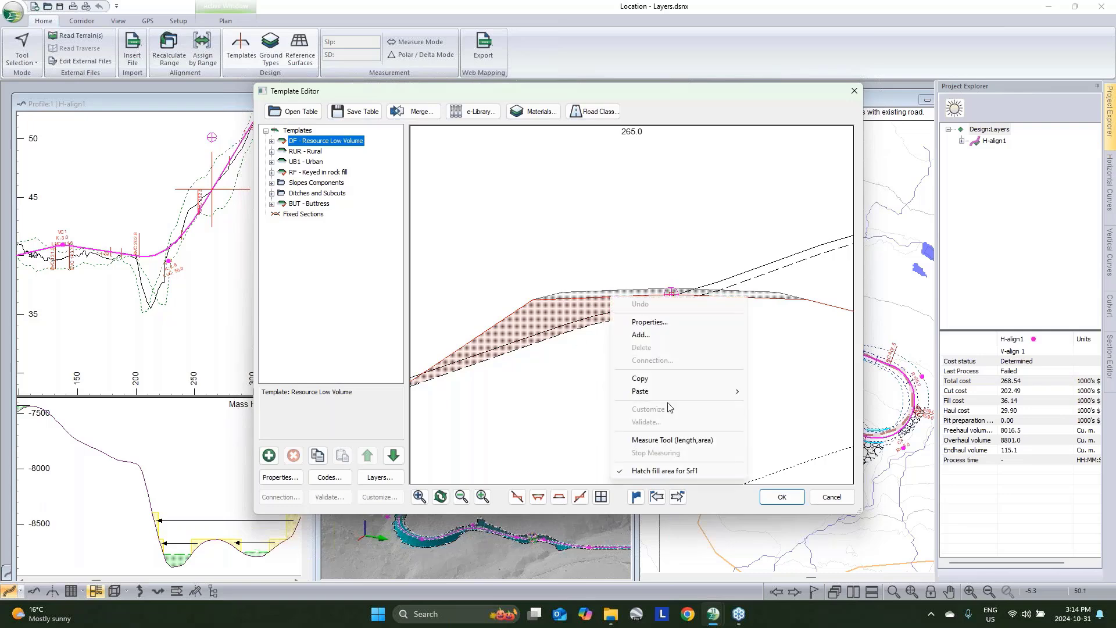
{"action": "left_click", "coordinate": [674, 469]}
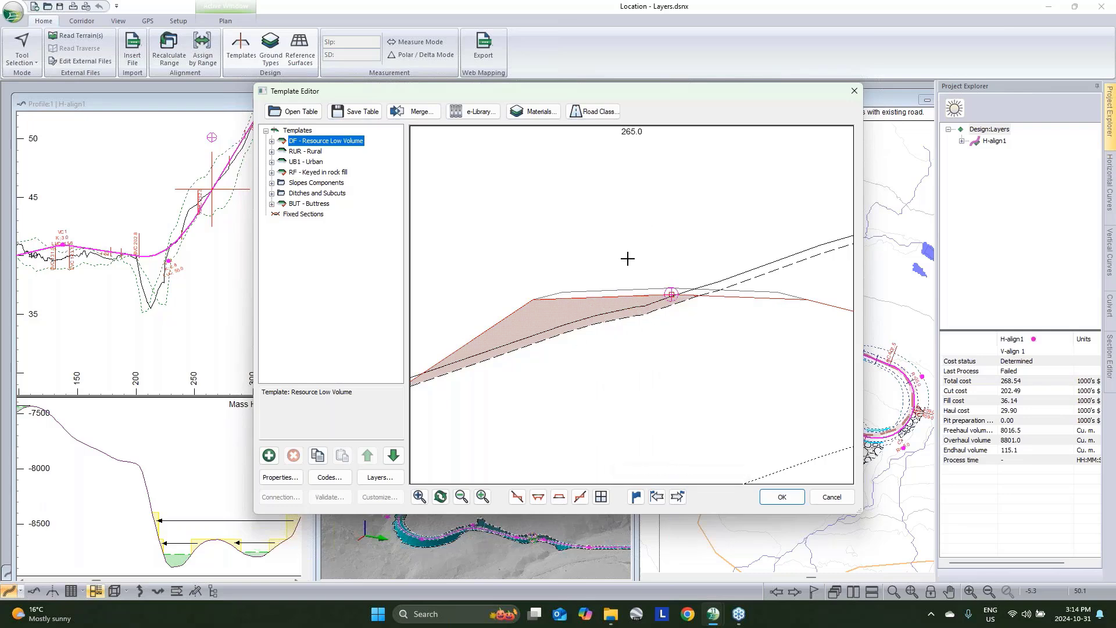
{"action": "right_click", "coordinate": [632, 294]}
{"action": "left_click", "coordinate": [700, 469]}
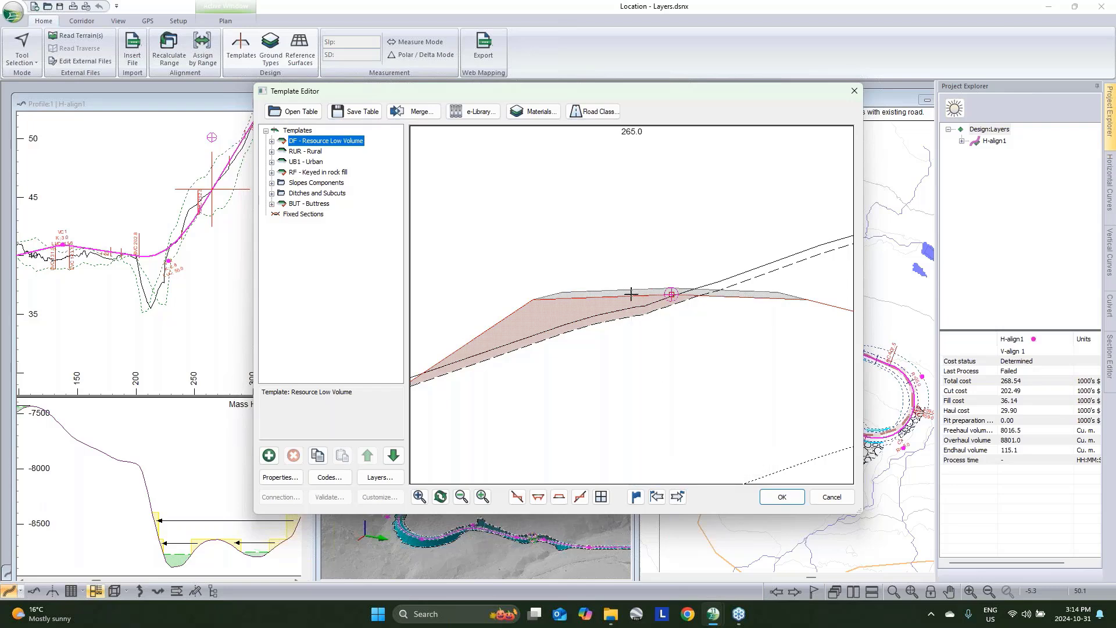
{"action": "mouse_move", "coordinate": [631, 295]}
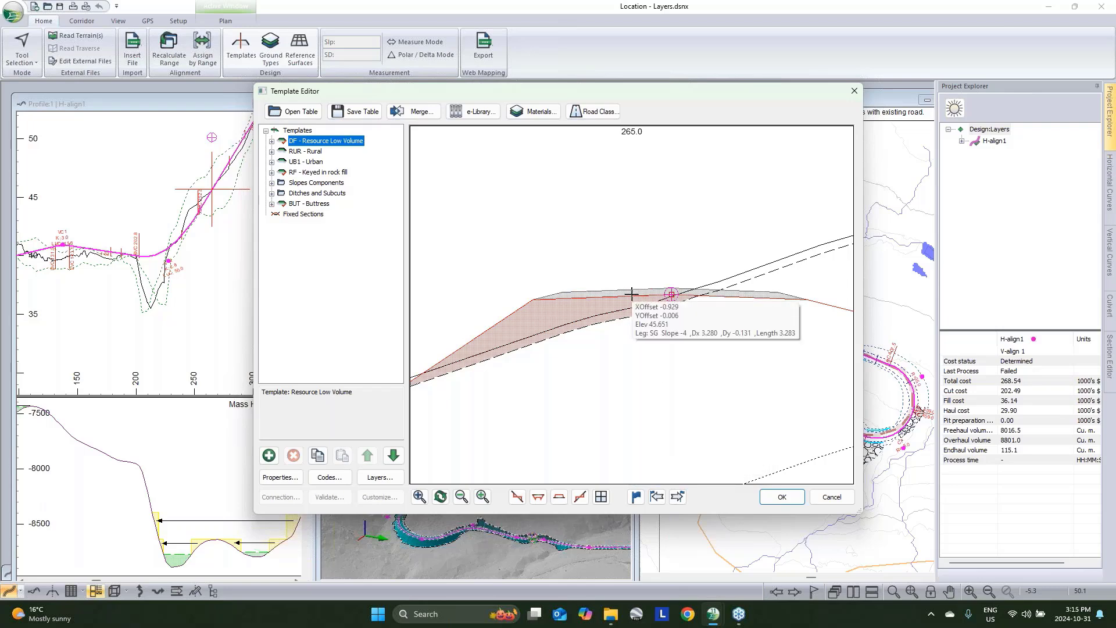
{"action": "left_click", "coordinate": [832, 497]}
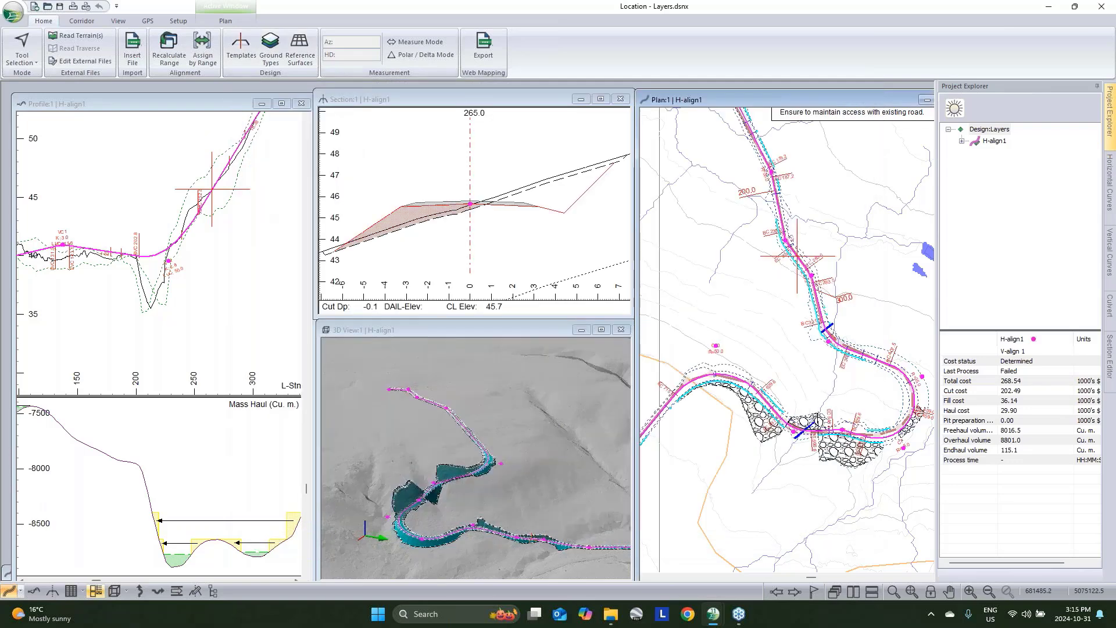
Show the cross section at station 555 from the plan and check the Srf4 fill hatch option on its rock buttress.
{"action": "mouse_move", "coordinate": [816, 428]}
{"action": "left_click", "coordinate": [819, 433]}
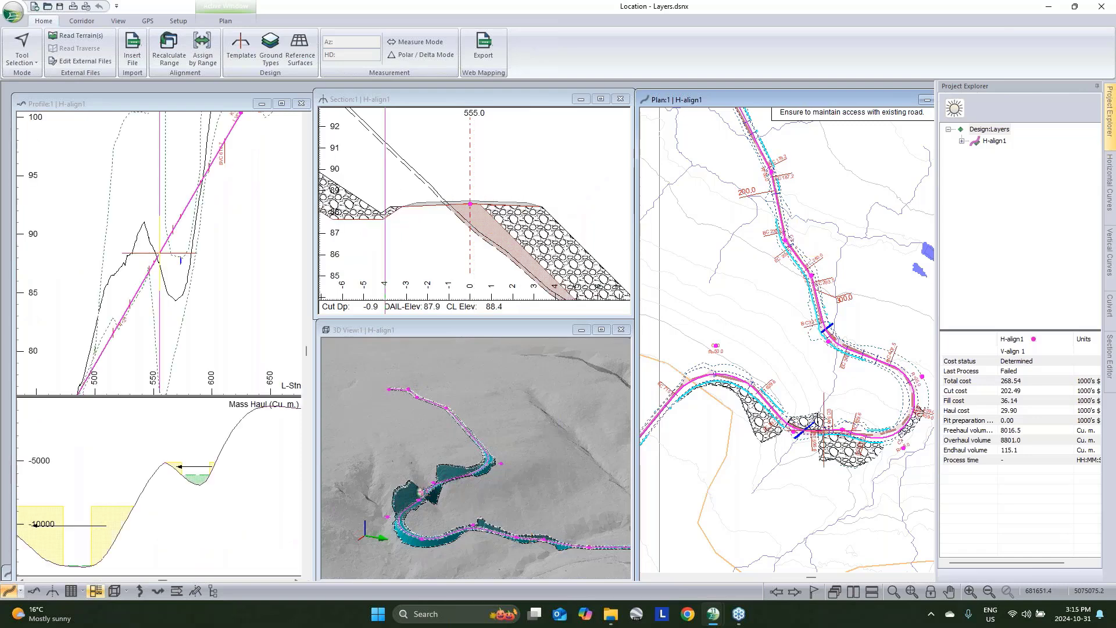
{"action": "scroll", "coordinate": [479, 220], "scroll_direction": "down", "scroll_amount": 3}
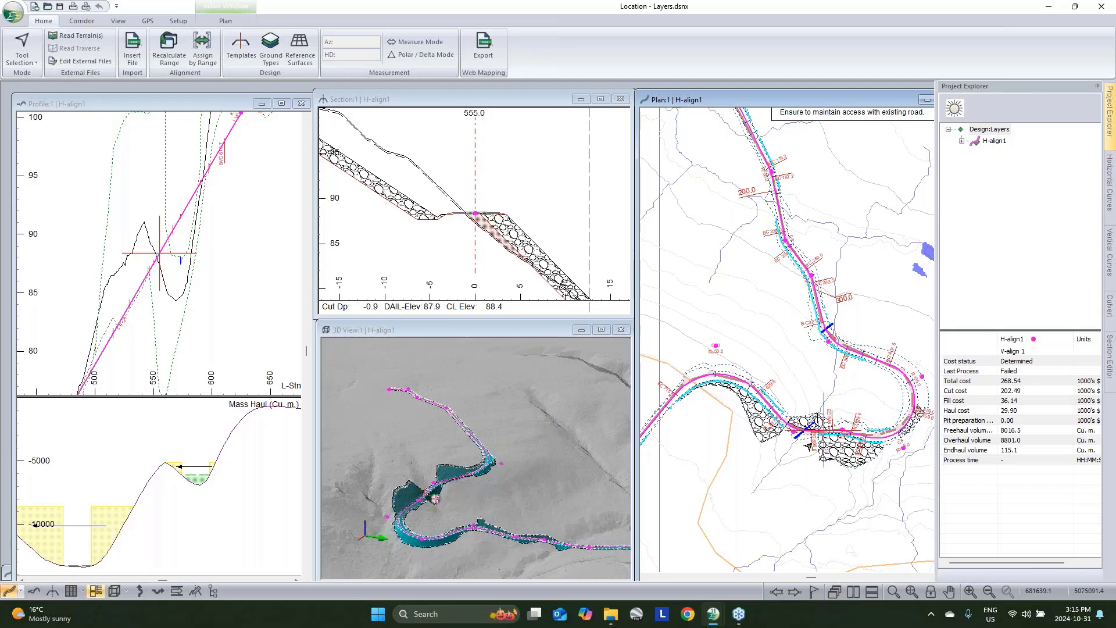
{"action": "scroll", "coordinate": [813, 439], "scroll_direction": "up", "scroll_amount": 1}
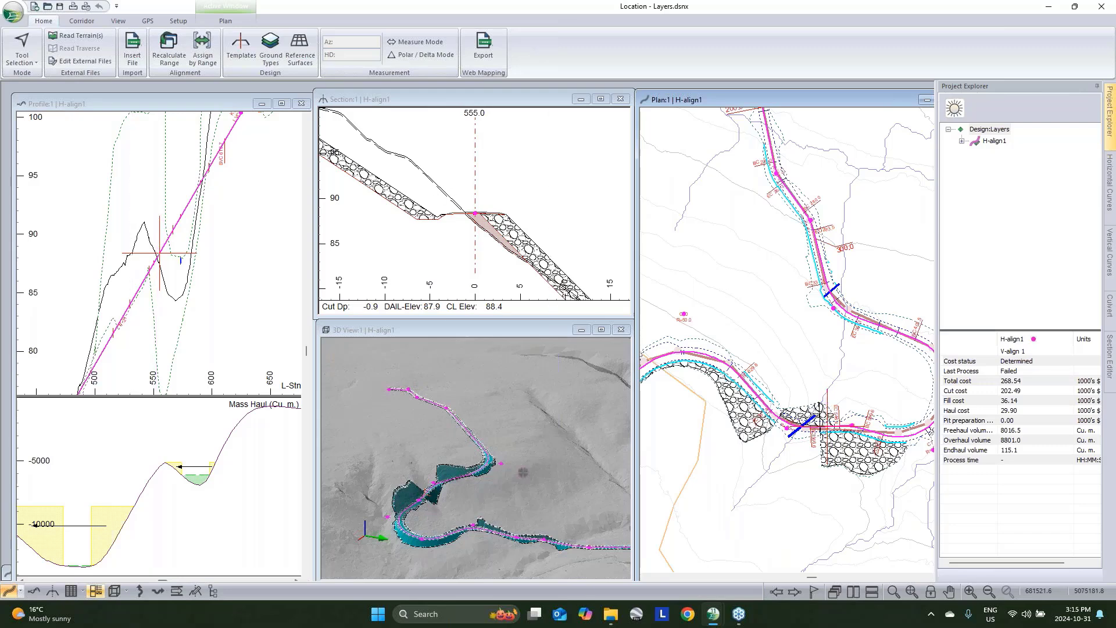
{"action": "right_click", "coordinate": [526, 240]}
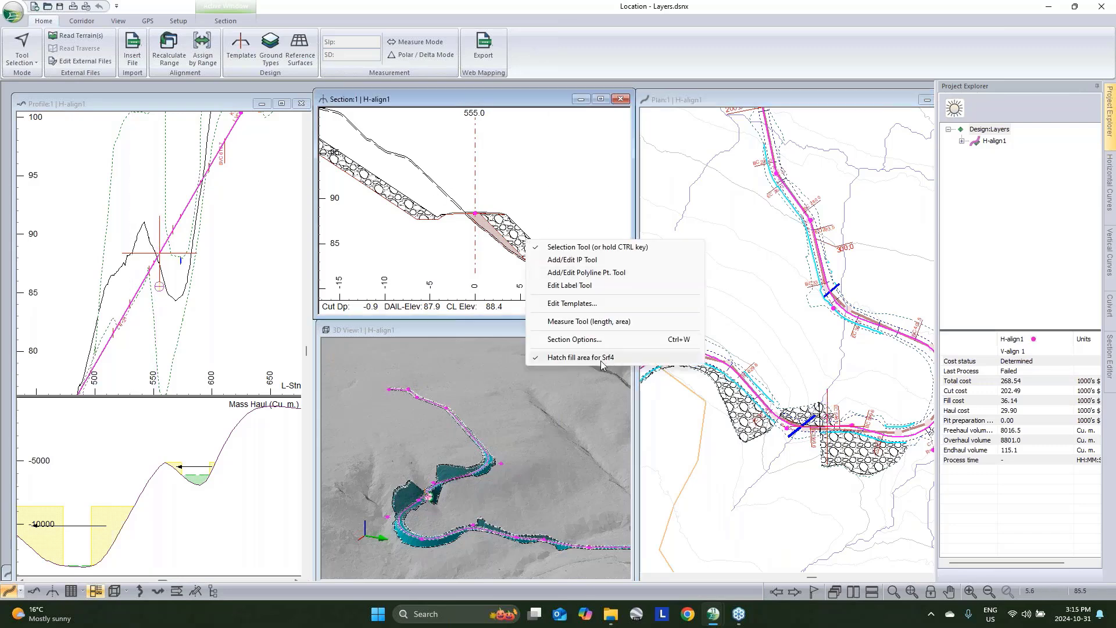
{"action": "left_click", "coordinate": [538, 235]}
{"action": "mouse_move", "coordinate": [522, 238]}
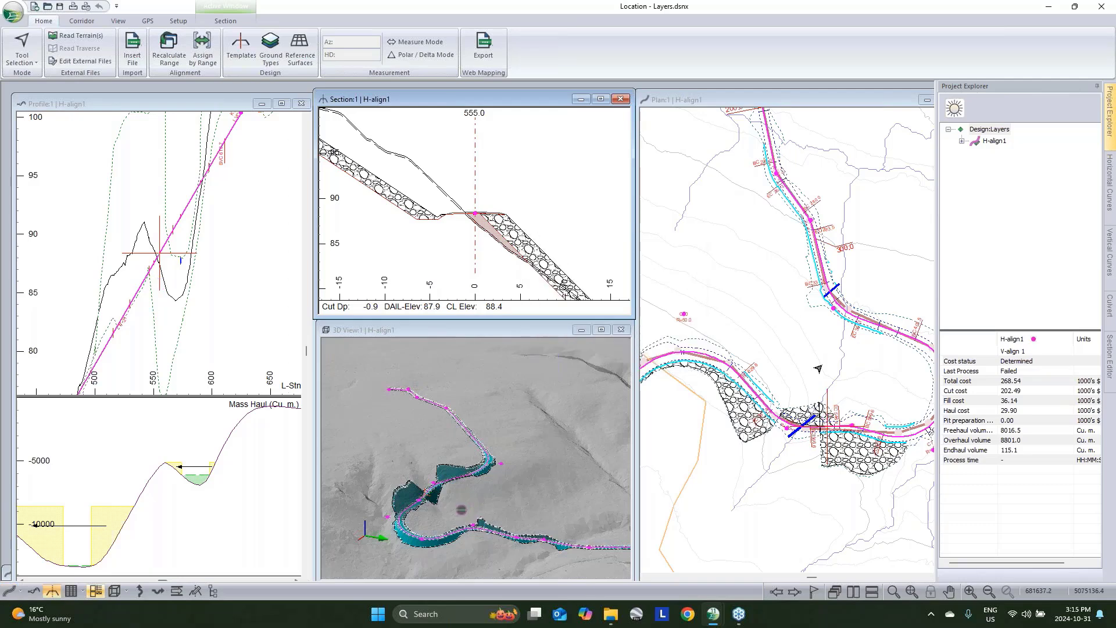
Review the material layers used for shading in the plan window options, and close them without changes.
{"action": "right_click", "coordinate": [832, 376]}
{"action": "left_click", "coordinate": [902, 457]}
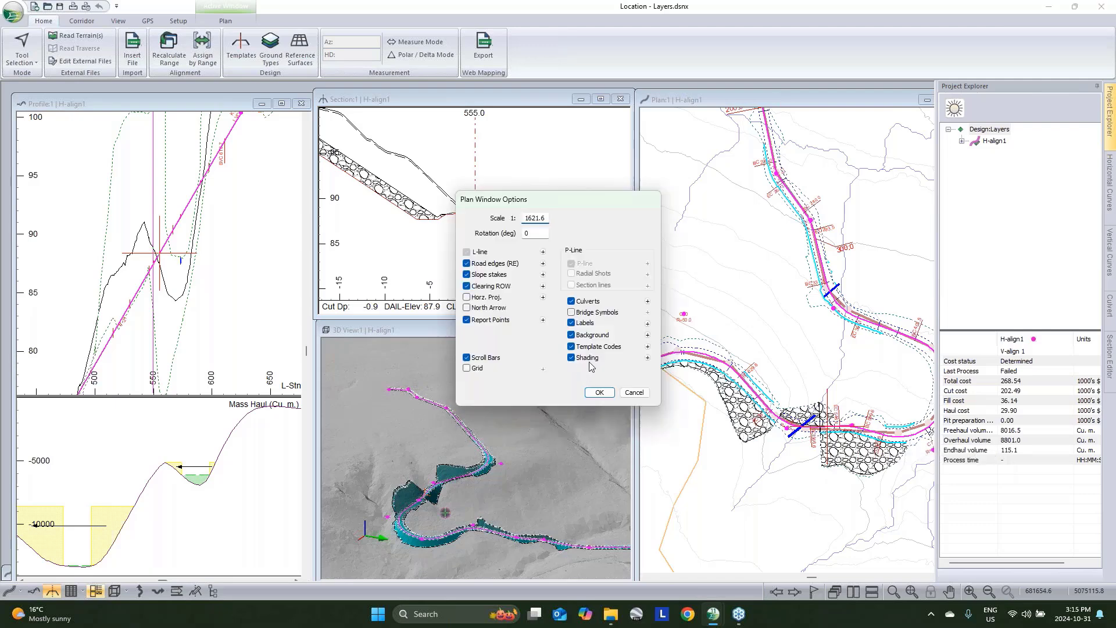
{"action": "left_click", "coordinate": [648, 358]}
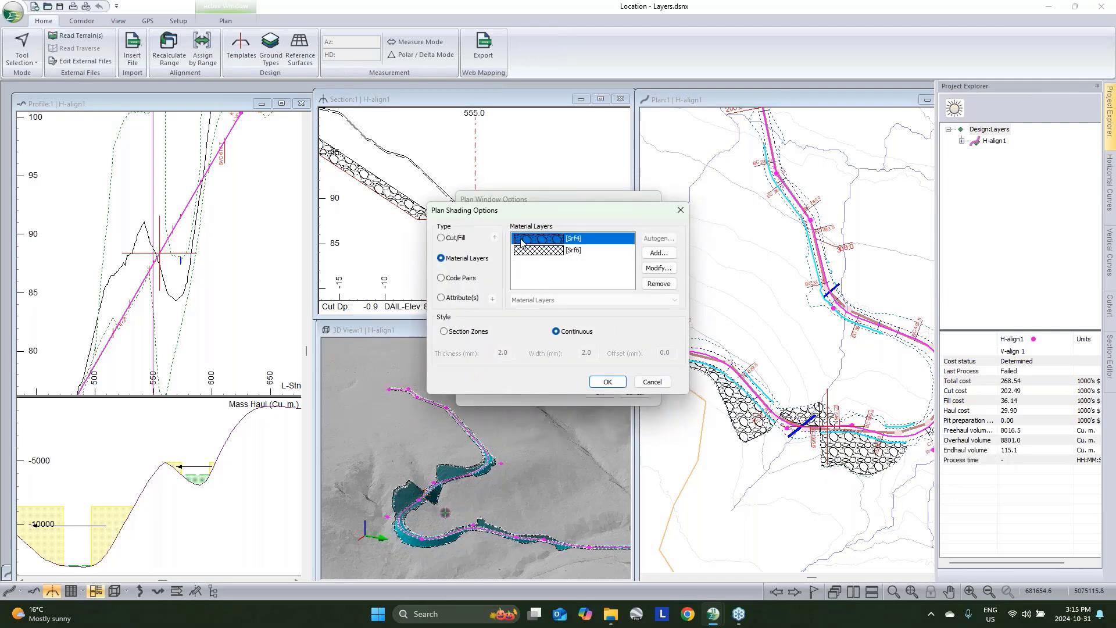
{"action": "left_click", "coordinate": [654, 381]}
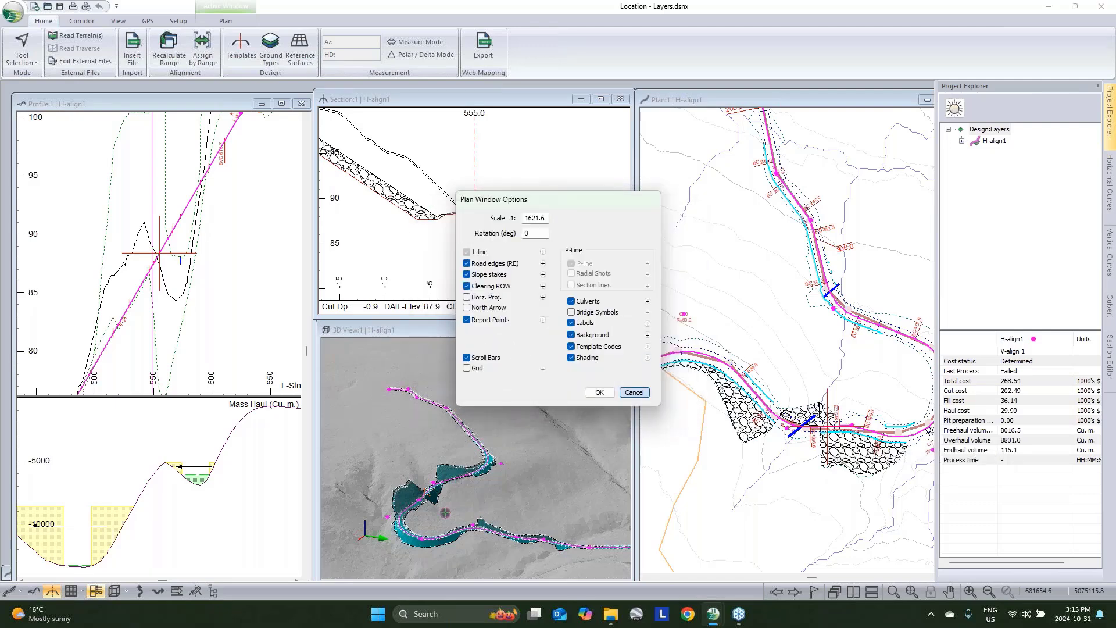
{"action": "left_click", "coordinate": [633, 457]}
Review the section window's template display format for Srf4 - Layer 4 above subgrade, and close the options without changes.
{"action": "right_click", "coordinate": [537, 172]}
{"action": "left_click", "coordinate": [583, 270]}
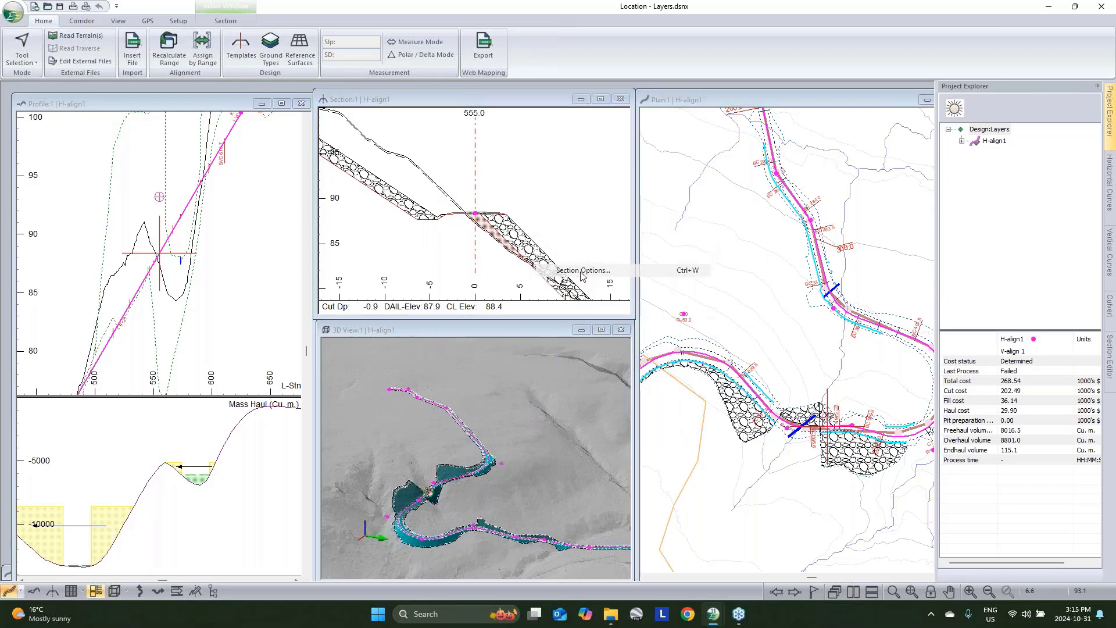
{"action": "left_click", "coordinate": [541, 256]}
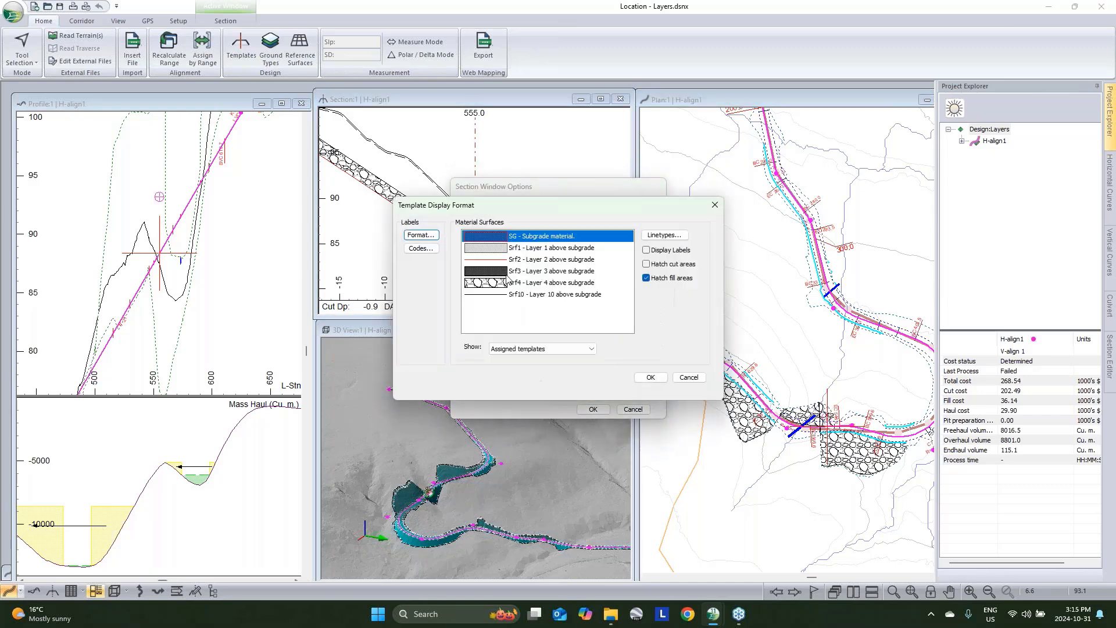
{"action": "left_click", "coordinate": [507, 283]}
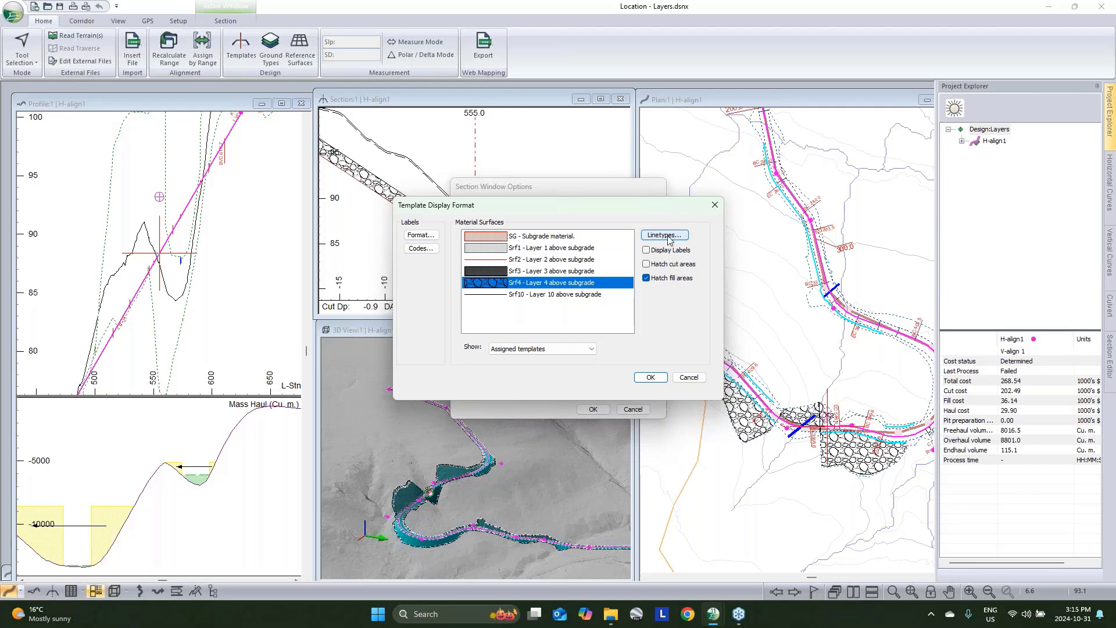
{"action": "left_click", "coordinate": [689, 377]}
{"action": "left_click", "coordinate": [633, 409]}
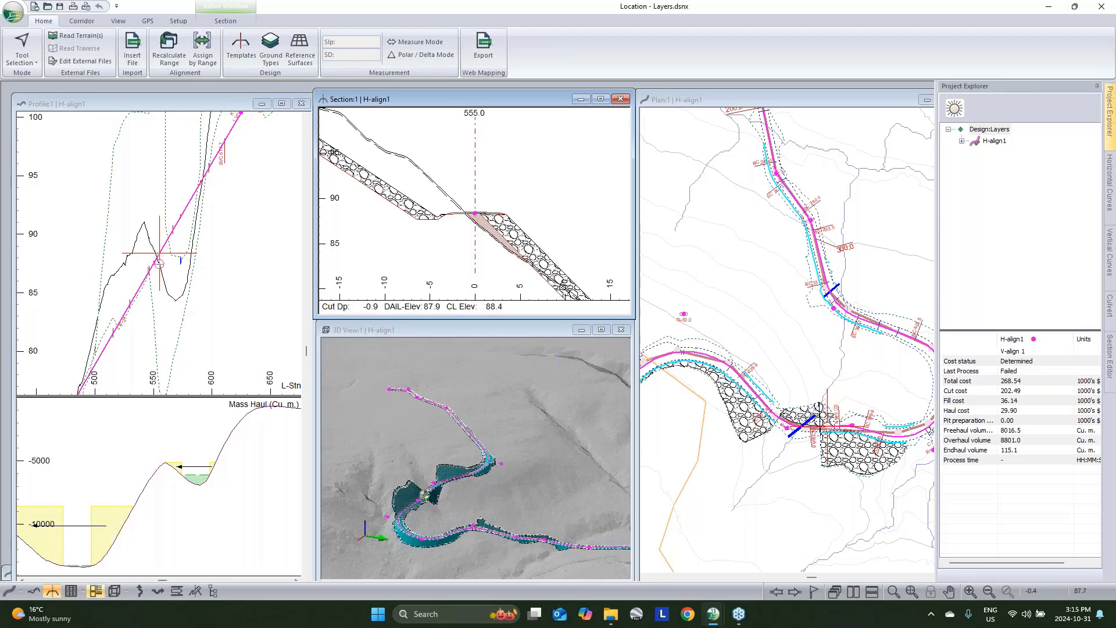
Display the BUT - Buttress template at station 555 in the template editor and check its Srf4 fill hatch option.
{"action": "scroll", "coordinate": [472, 218], "scroll_direction": "down", "scroll_amount": 2}
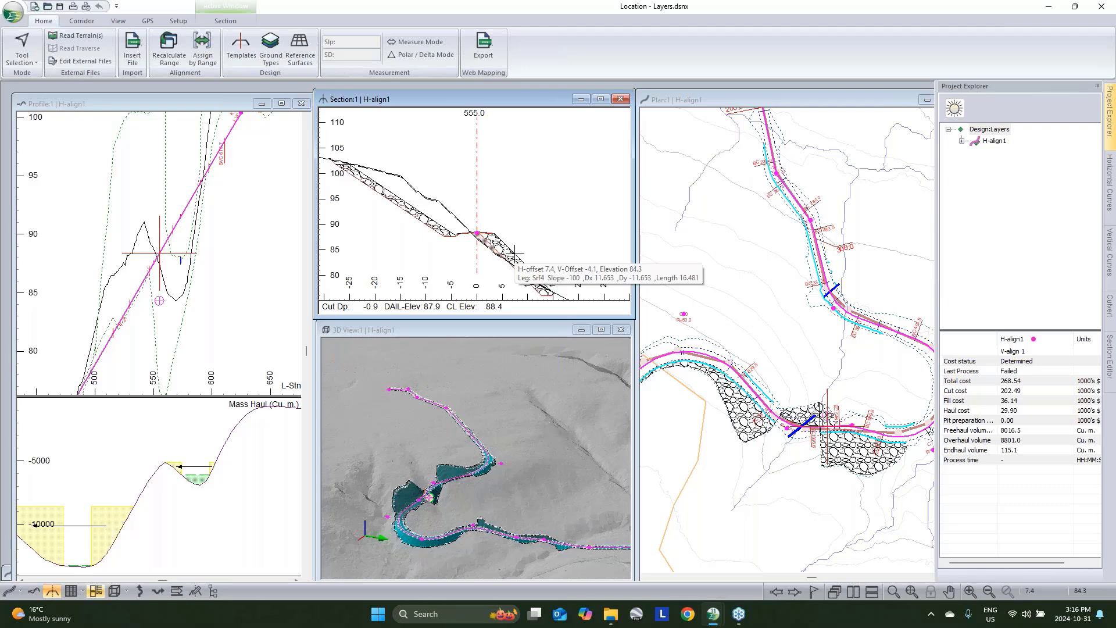
{"action": "left_click", "coordinate": [246, 53]}
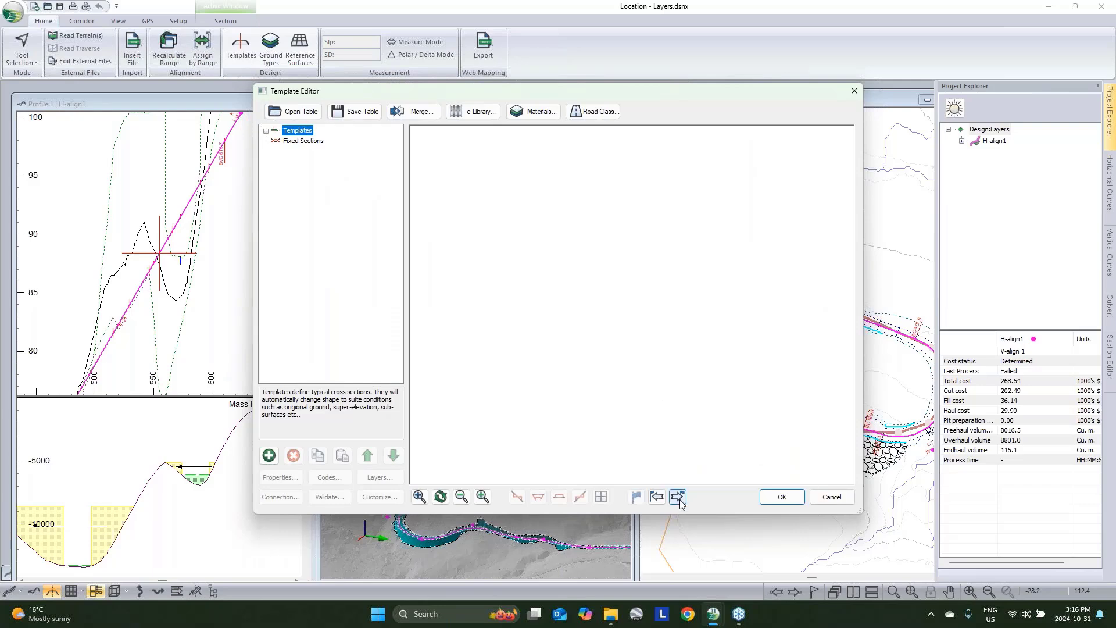
{"action": "left_click", "coordinate": [267, 130]}
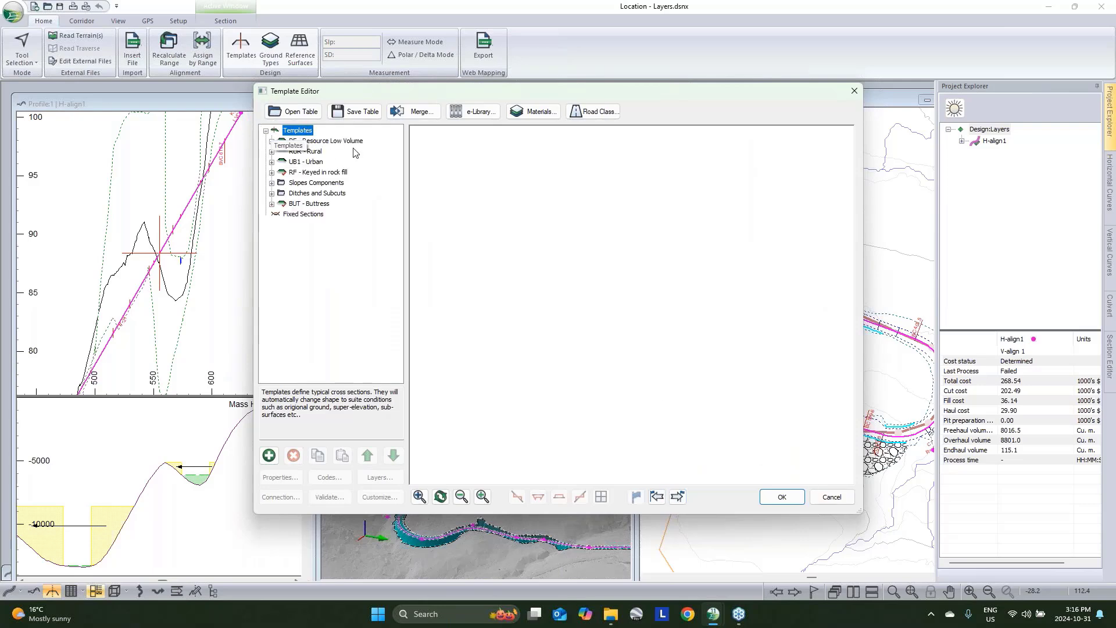
{"action": "left_click", "coordinate": [308, 203]}
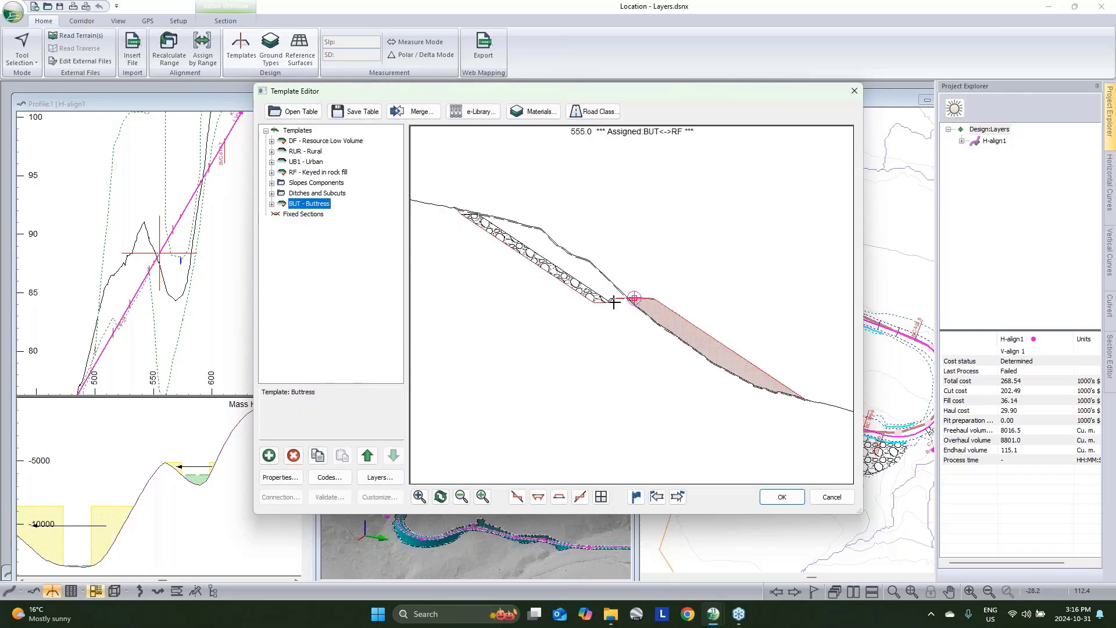
{"action": "right_click", "coordinate": [559, 275]}
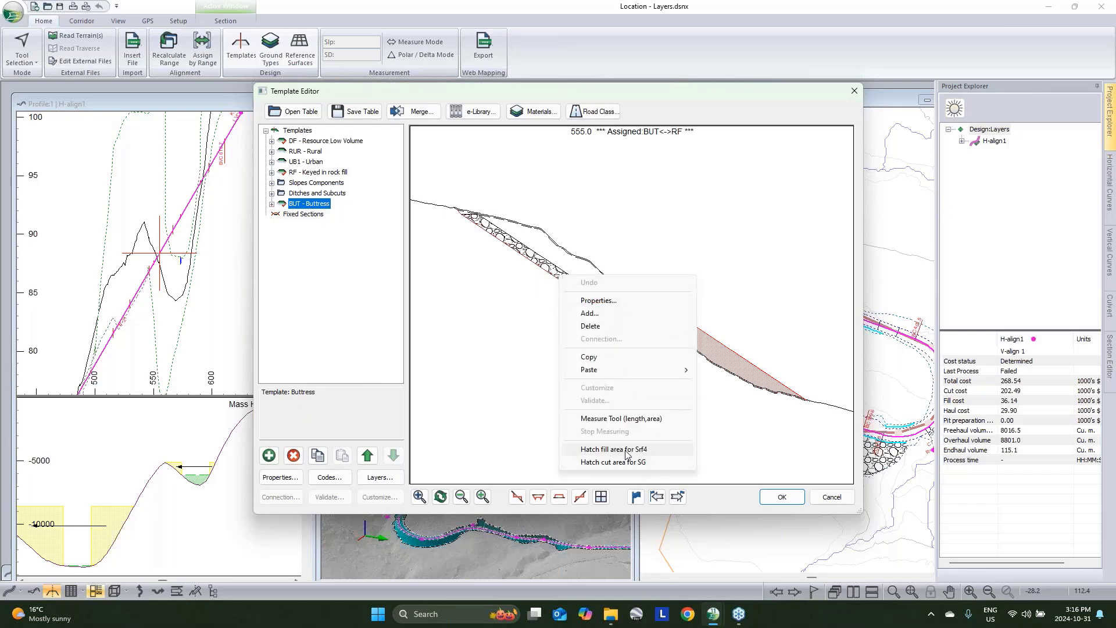
{"action": "left_click", "coordinate": [474, 352]}
Reassign Srf4 - Layer 4 of the BUT - Buttress template's left Ditch XII - Armoured (beta) component to Srf6 - Layer 6 above subgrade.
{"action": "left_click", "coordinate": [271, 204]}
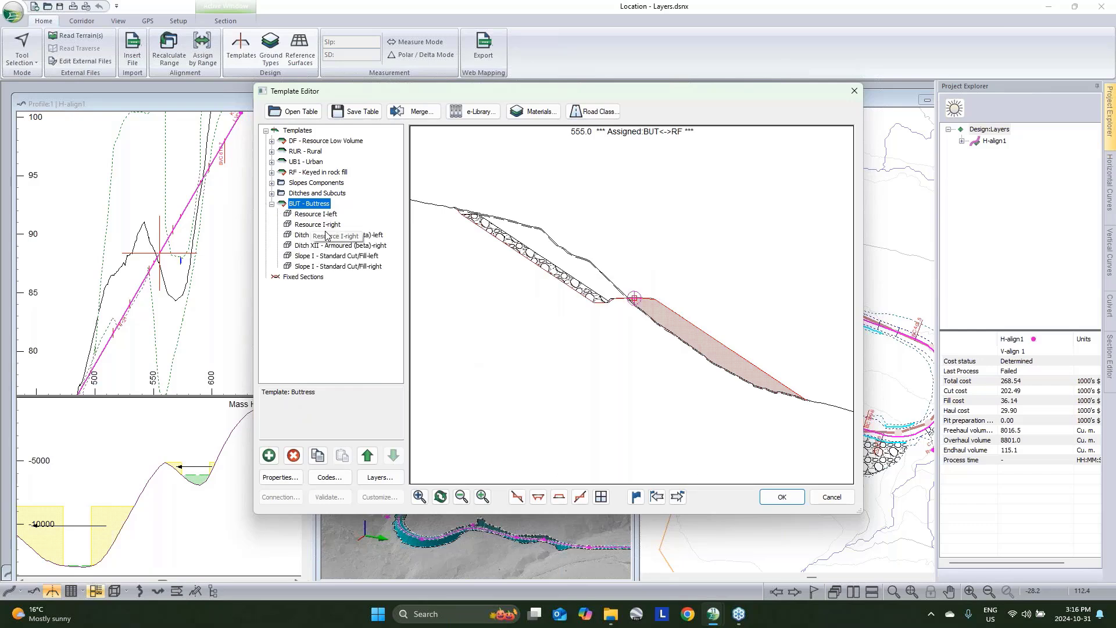
{"action": "left_click", "coordinate": [333, 235]}
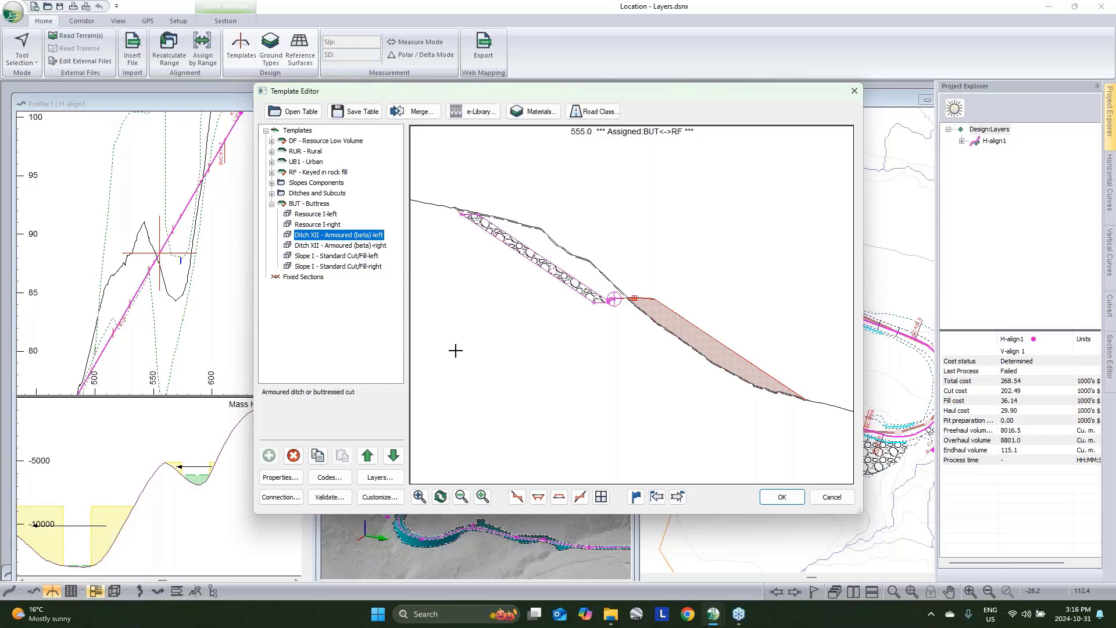
{"action": "left_click", "coordinate": [388, 486]}
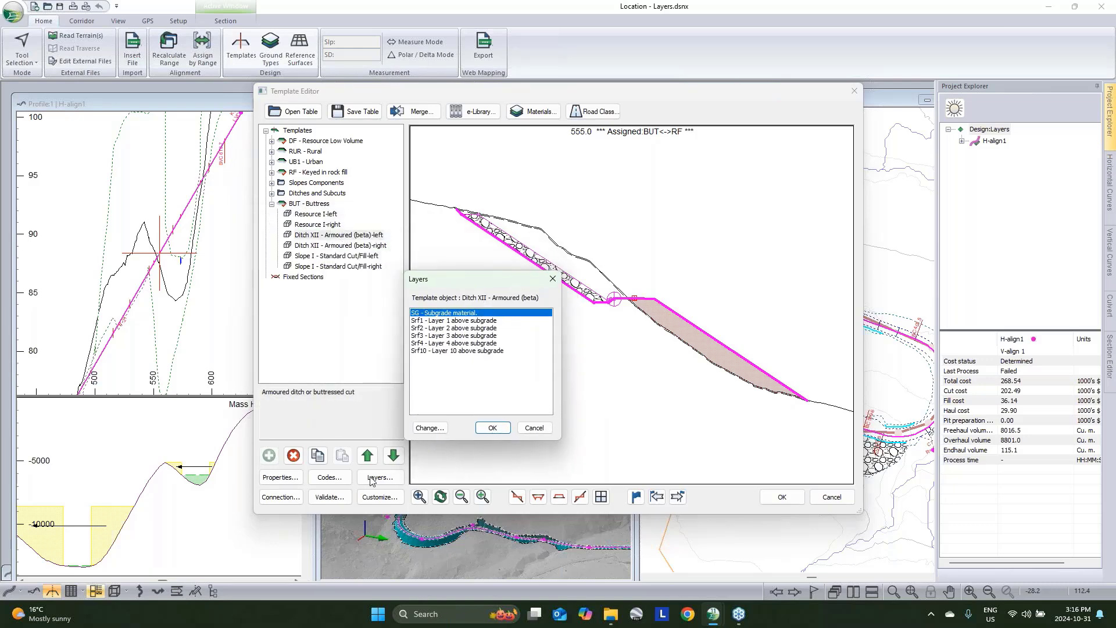
{"action": "left_click", "coordinate": [431, 344]}
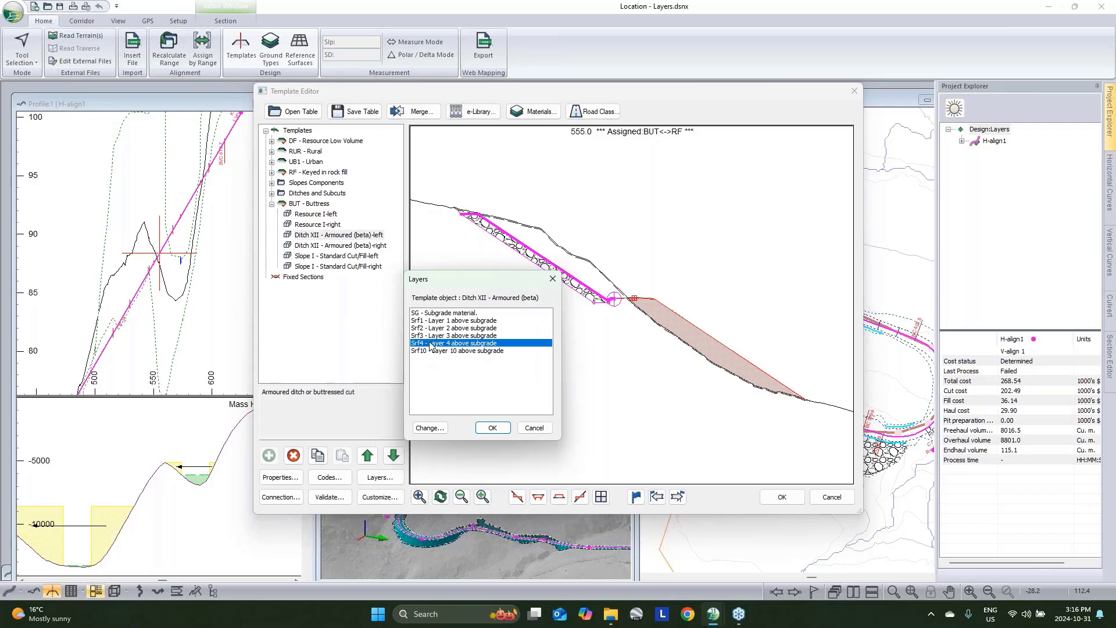
{"action": "left_click", "coordinate": [430, 428]}
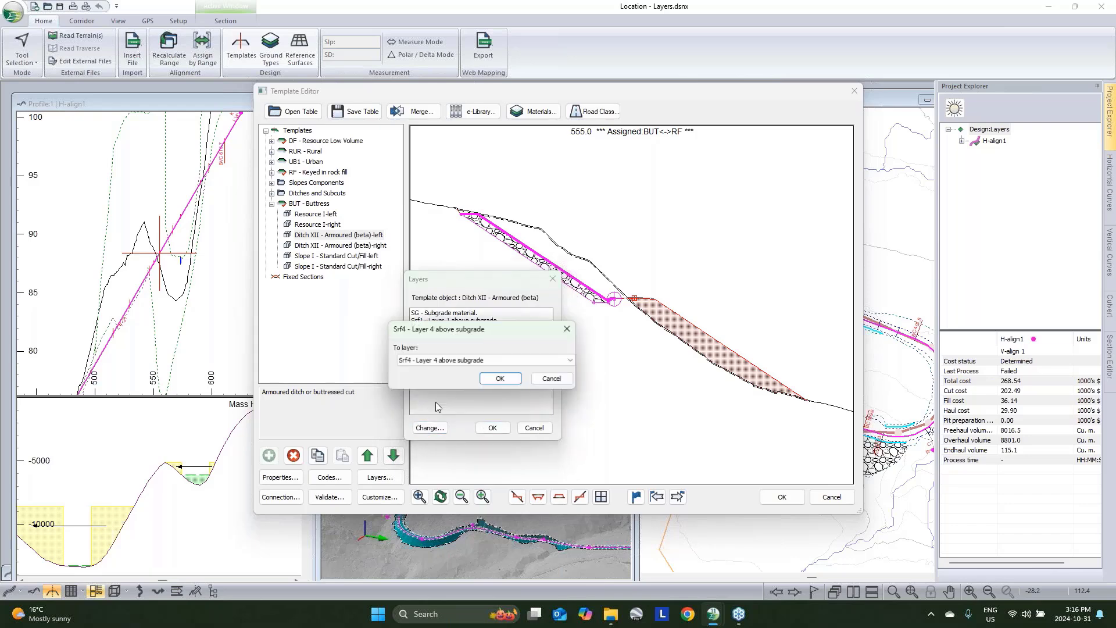
{"action": "left_click", "coordinate": [455, 361]}
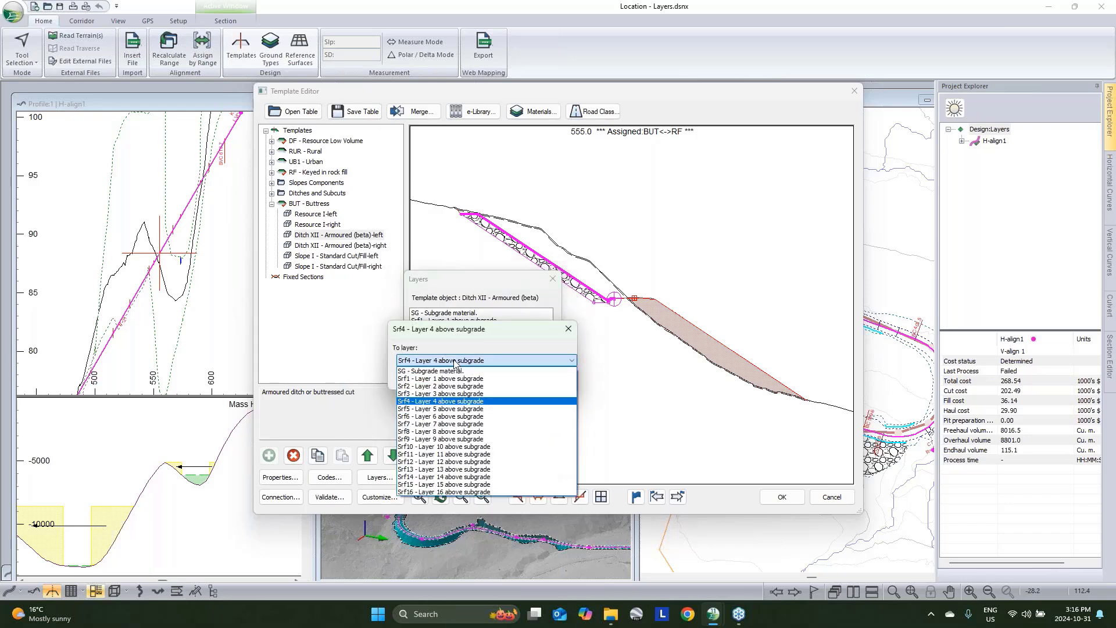
{"action": "left_click", "coordinate": [441, 416]}
{"action": "left_click", "coordinate": [500, 378]}
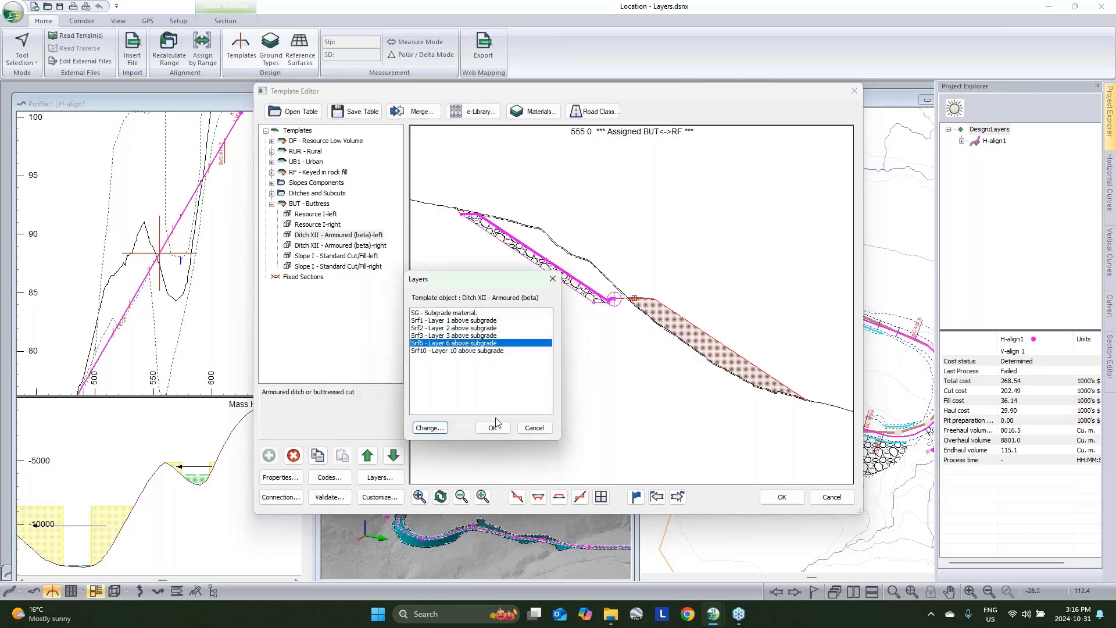
{"action": "left_click", "coordinate": [492, 429]}
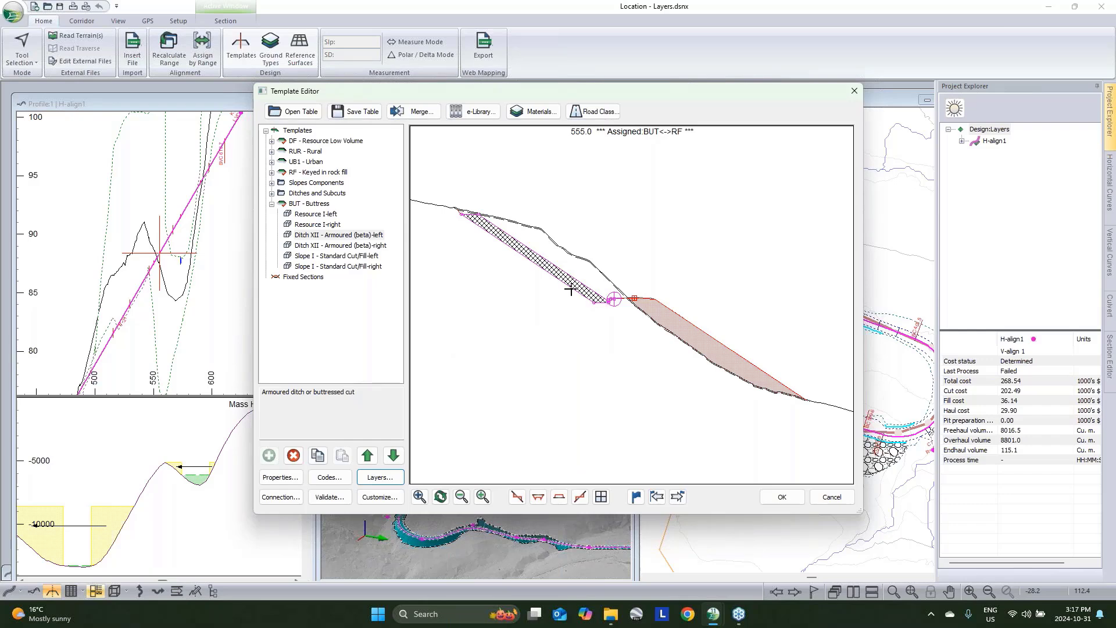
Move the right Ditch XII - Armoured (beta) component's Srf4 layer to Srf6 - Layer 6 above subgrade.
{"action": "left_click", "coordinate": [354, 246]}
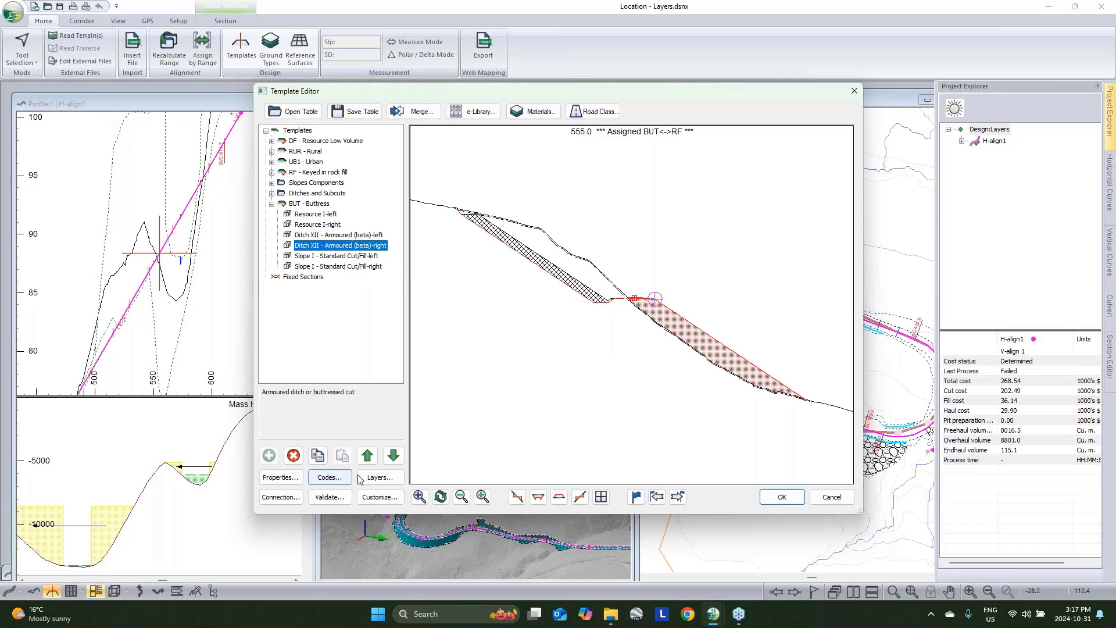
{"action": "left_click", "coordinate": [380, 476]}
{"action": "left_click", "coordinate": [308, 287]}
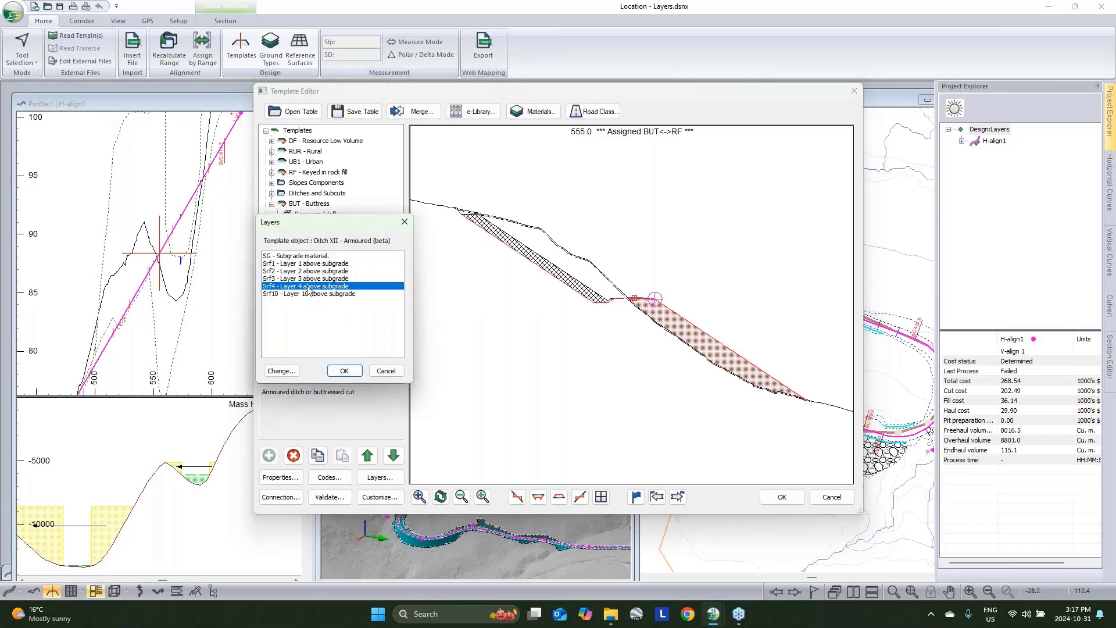
{"action": "left_click", "coordinate": [282, 371]}
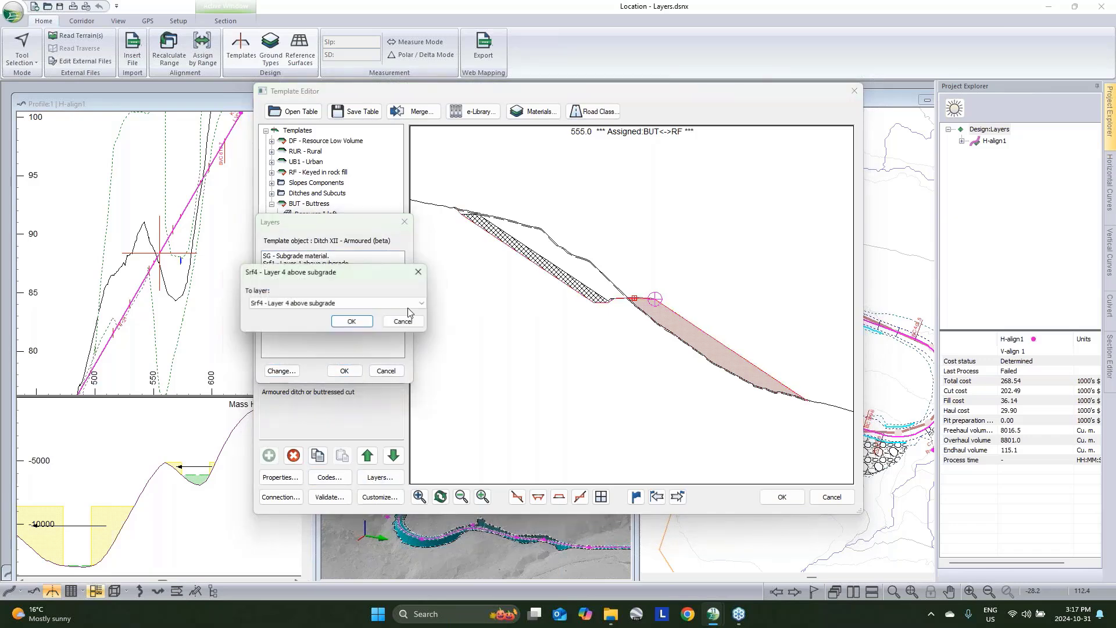
{"action": "left_click", "coordinate": [343, 303]}
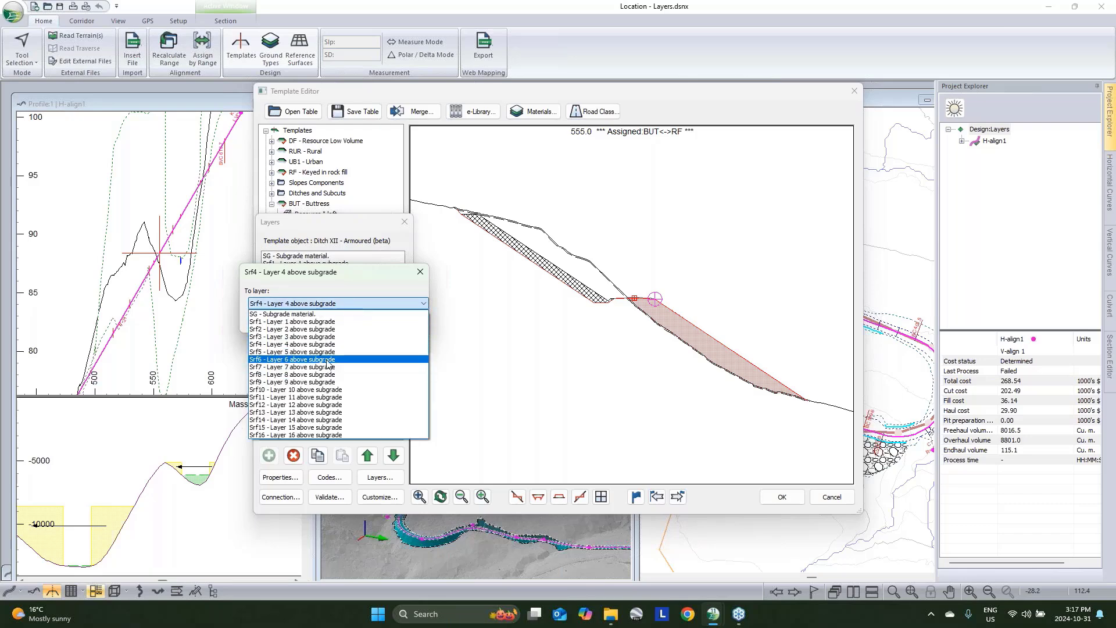
{"action": "left_click", "coordinate": [326, 359]}
{"action": "left_click", "coordinate": [352, 321]}
{"action": "left_click", "coordinate": [345, 372]}
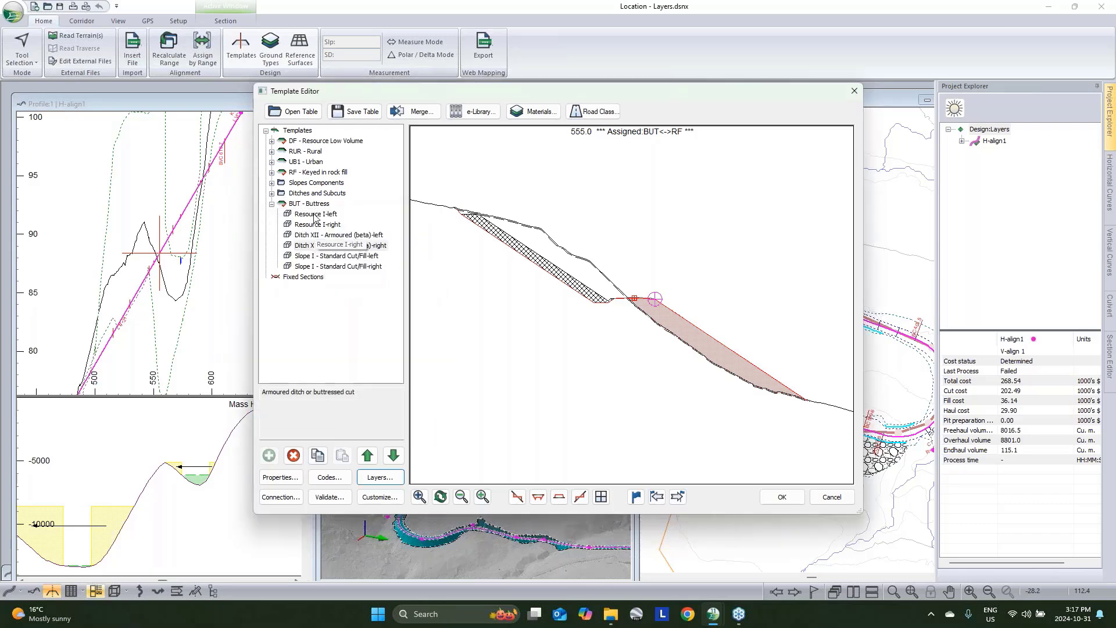
Review the layers used by the whole Buttress template, and close the list without changes.
{"action": "left_click", "coordinate": [380, 477]}
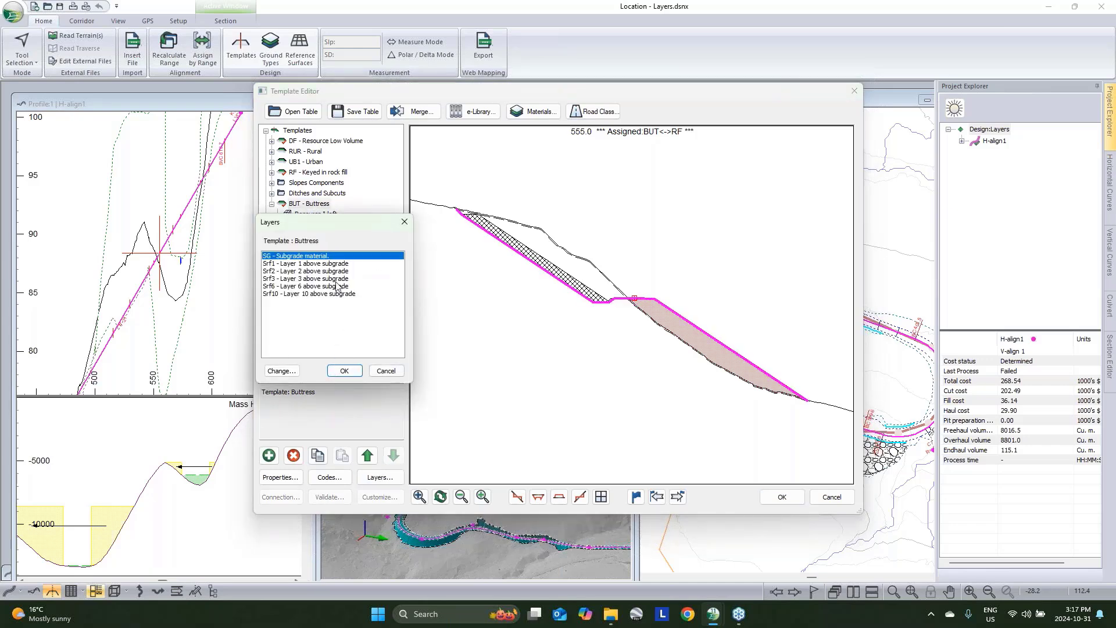
{"action": "left_click_drag", "start_coordinate": [298, 223], "coordinate": [328, 274]}
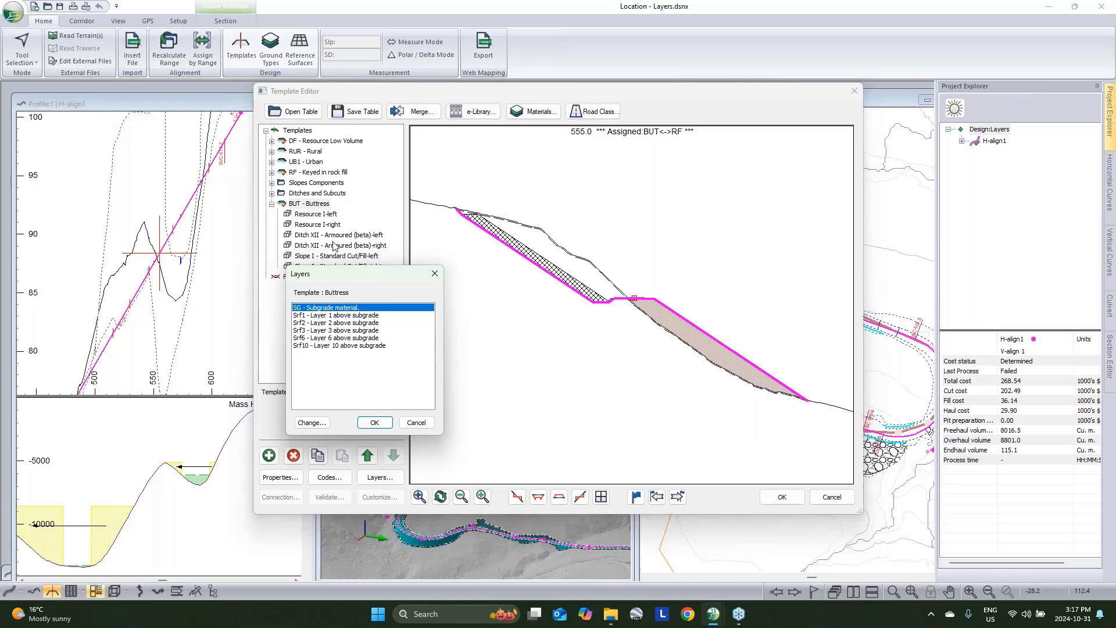
{"action": "left_click", "coordinate": [416, 423]}
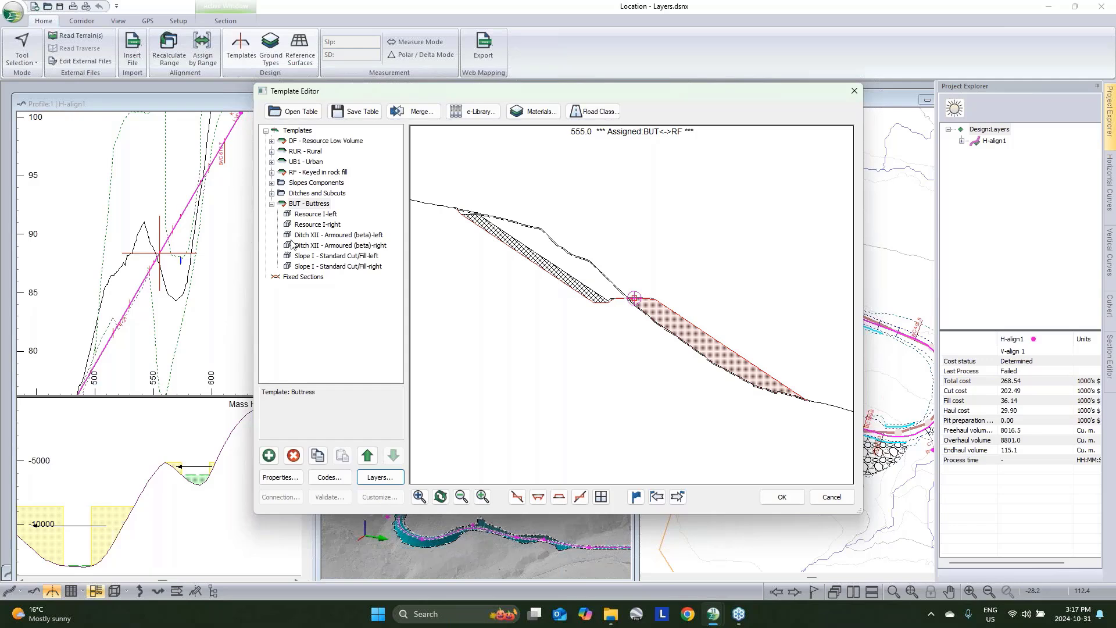
Accept the edited Buttress template and apply the layer changes to the alignment.
{"action": "left_click", "coordinate": [330, 236]}
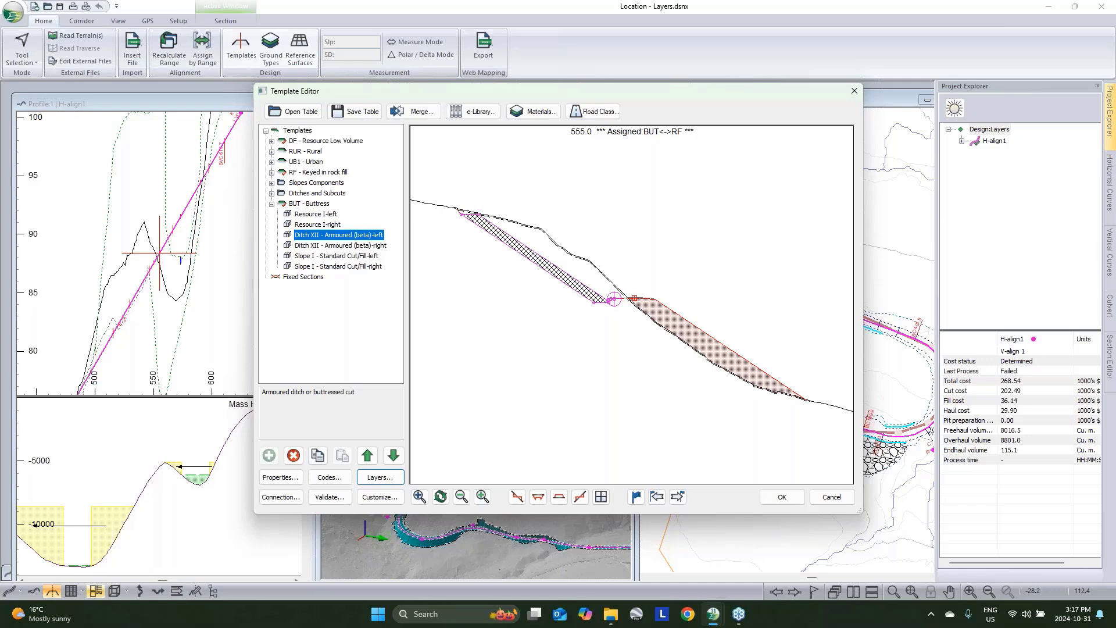
{"action": "left_click", "coordinate": [778, 497]}
{"action": "left_click", "coordinate": [606, 347]}
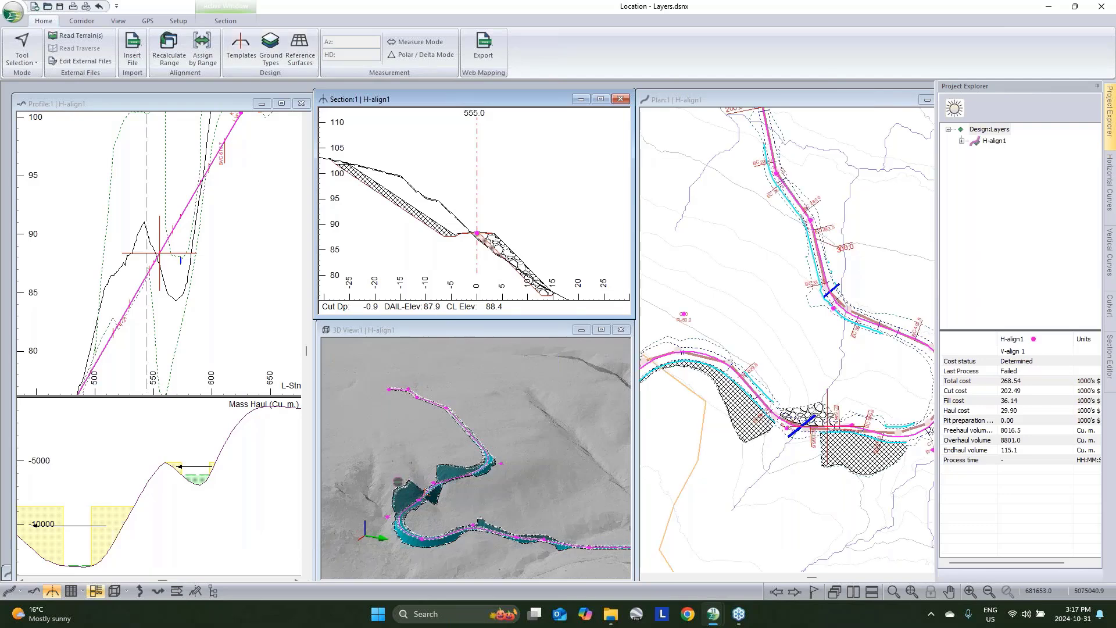
Check the buttress fill's layer and area in the section, review the Srf4 and Srf6 fill volumes in the data window, and put it away.
{"action": "mouse_move", "coordinate": [844, 447]}
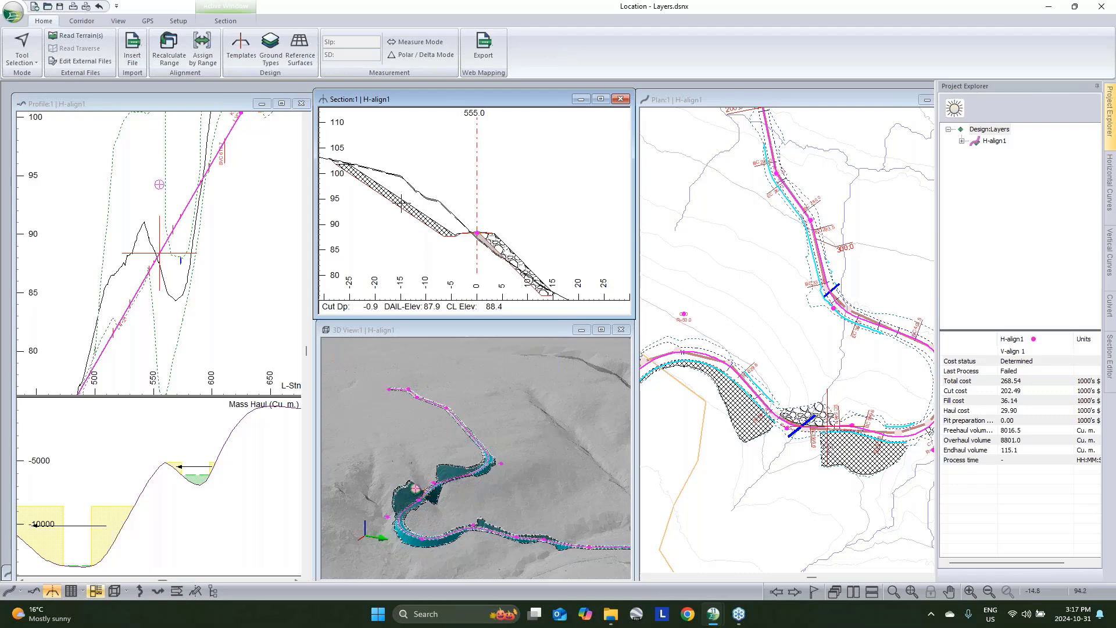
{"action": "mouse_move", "coordinate": [414, 213]}
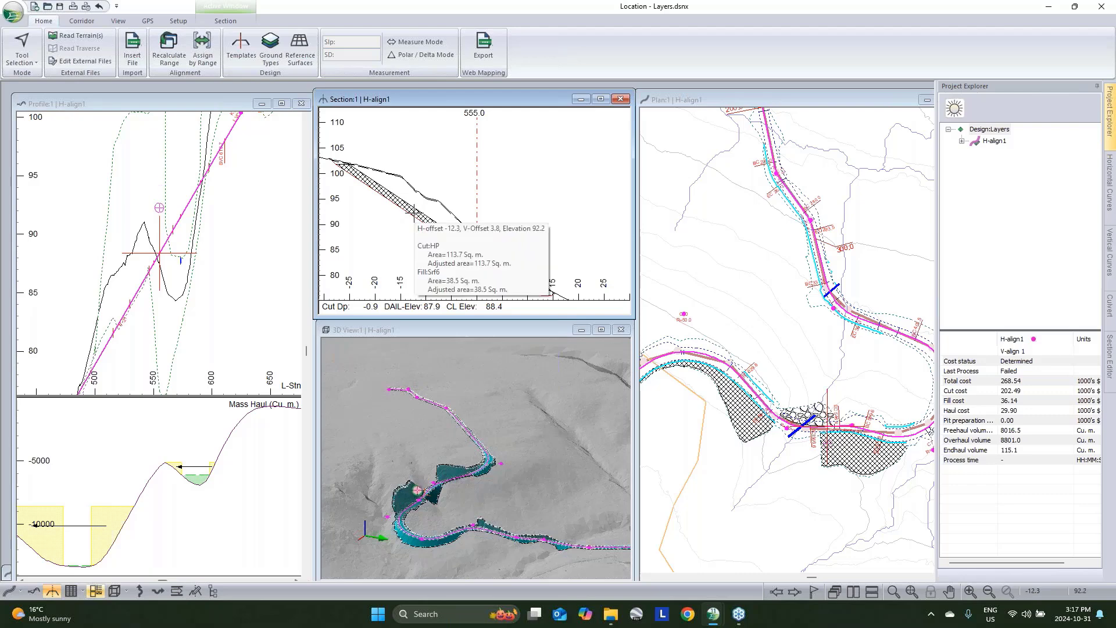
{"action": "left_click", "coordinate": [71, 591]}
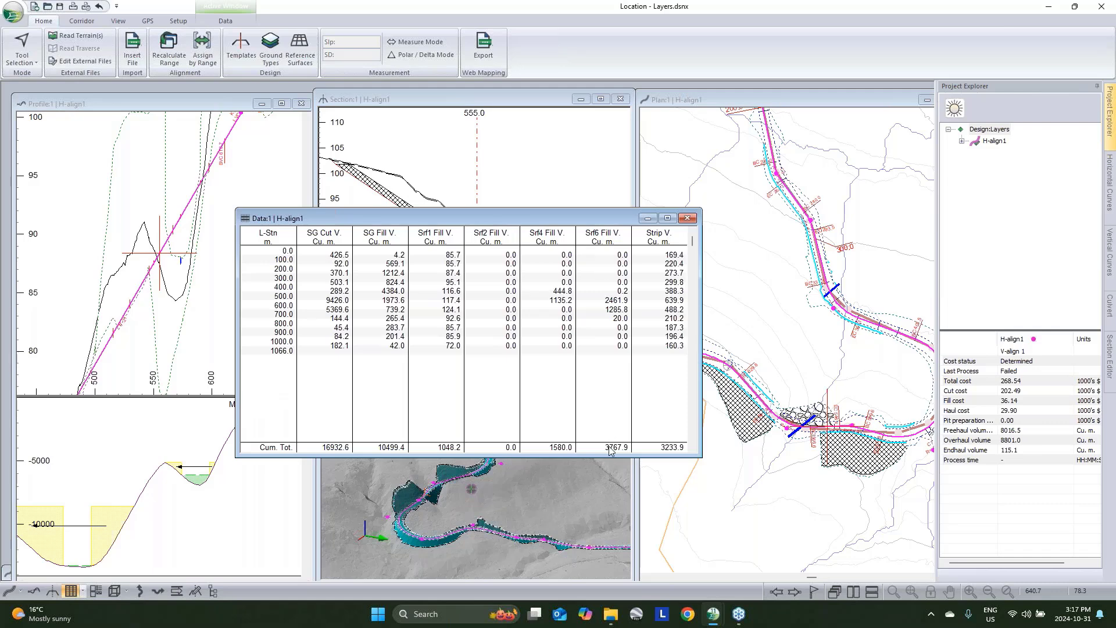
{"action": "mouse_move", "coordinate": [818, 422]}
{"action": "left_click", "coordinate": [647, 219]}
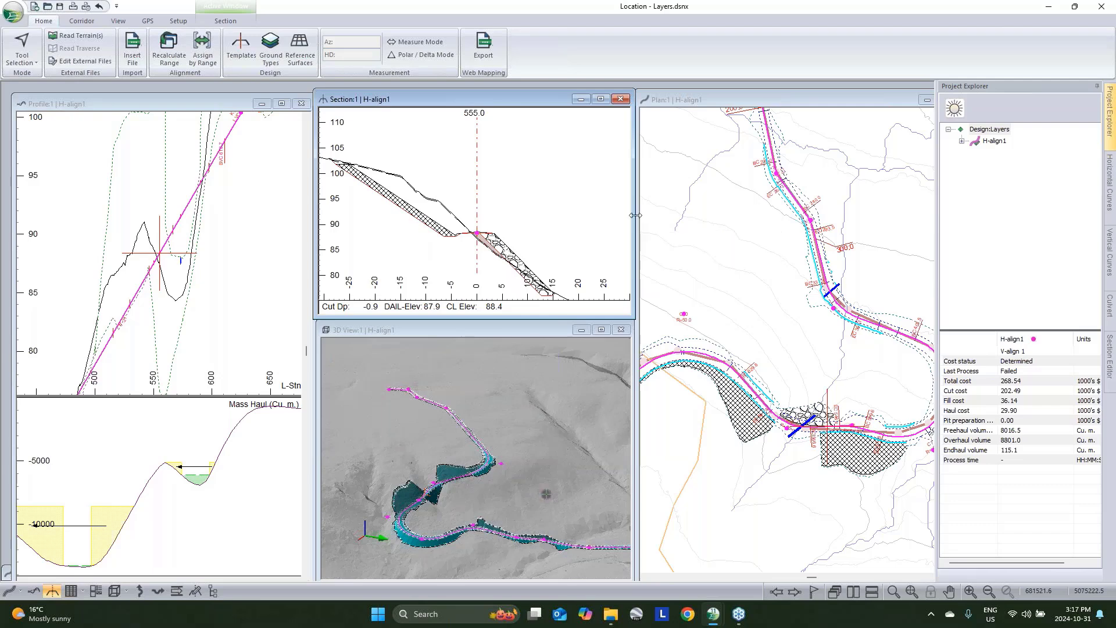
Turn off the SG fill area hatch in the cross section at station 555.
{"action": "scroll", "coordinate": [496, 250], "scroll_direction": "up", "scroll_amount": 2}
{"action": "scroll", "coordinate": [488, 247], "scroll_direction": "up", "scroll_amount": 2}
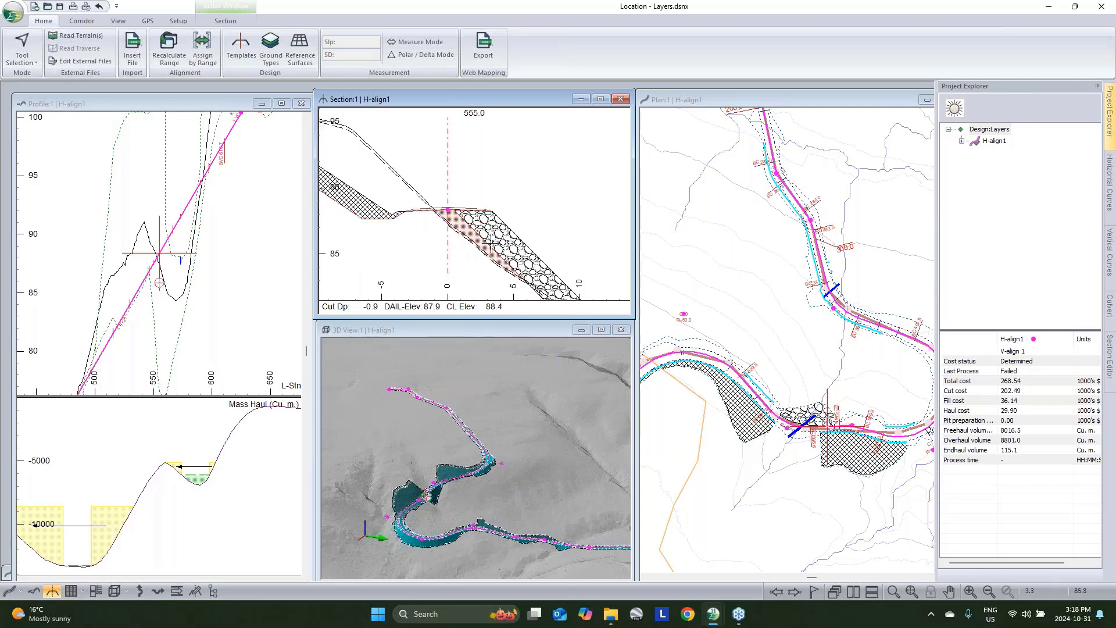
{"action": "right_click", "coordinate": [473, 239]}
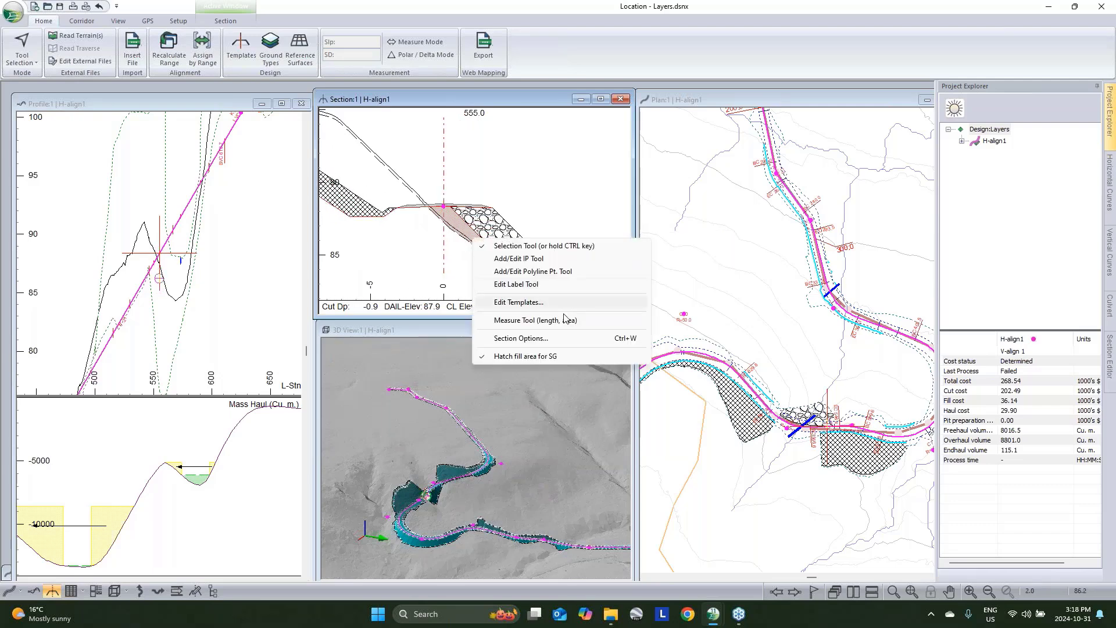
{"action": "left_click", "coordinate": [538, 355]}
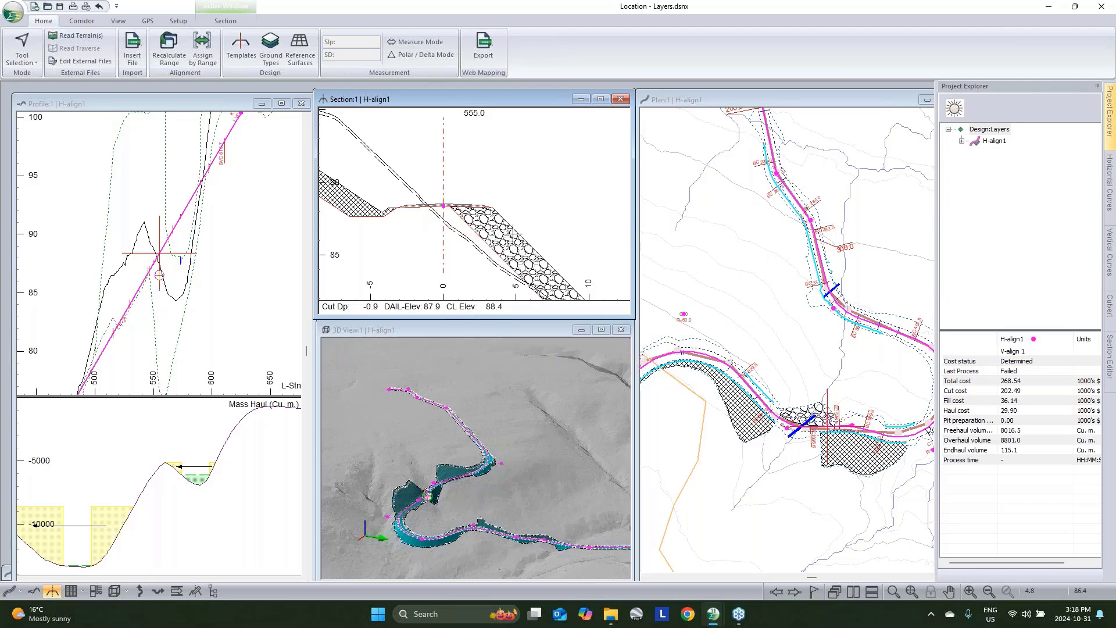
Examine the downhill rock fill in the station 555 section, reading its surface leg and its fill layer's area.
{"action": "mouse_move", "coordinate": [513, 235]}
{"action": "mouse_move", "coordinate": [472, 201]}
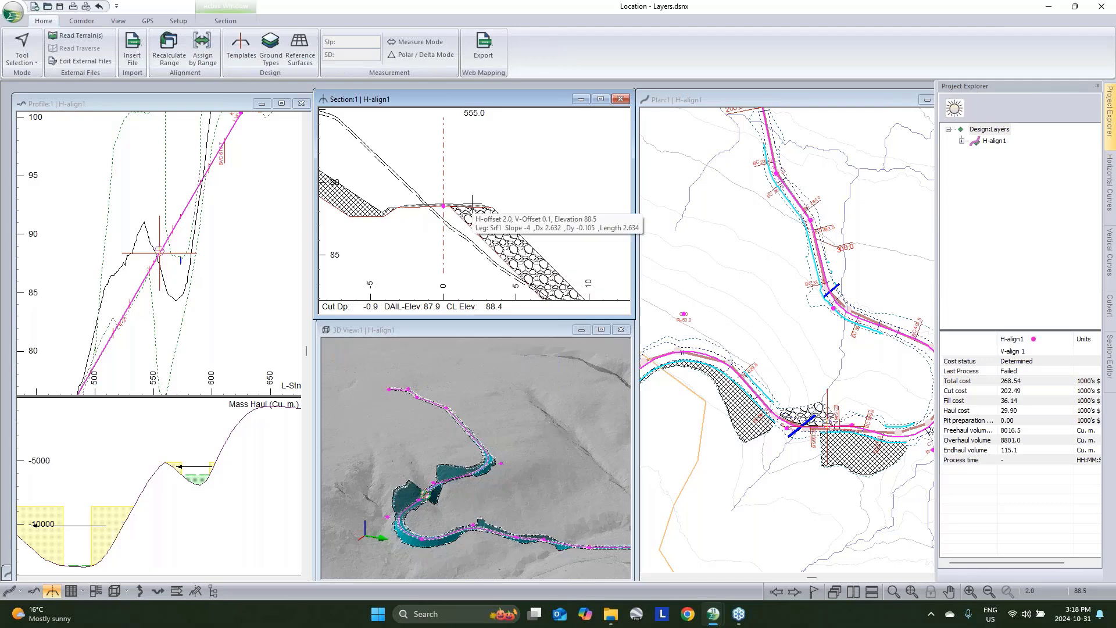
{"action": "middle_click_drag", "start_coordinate": [493, 218], "coordinate": [461, 176]}
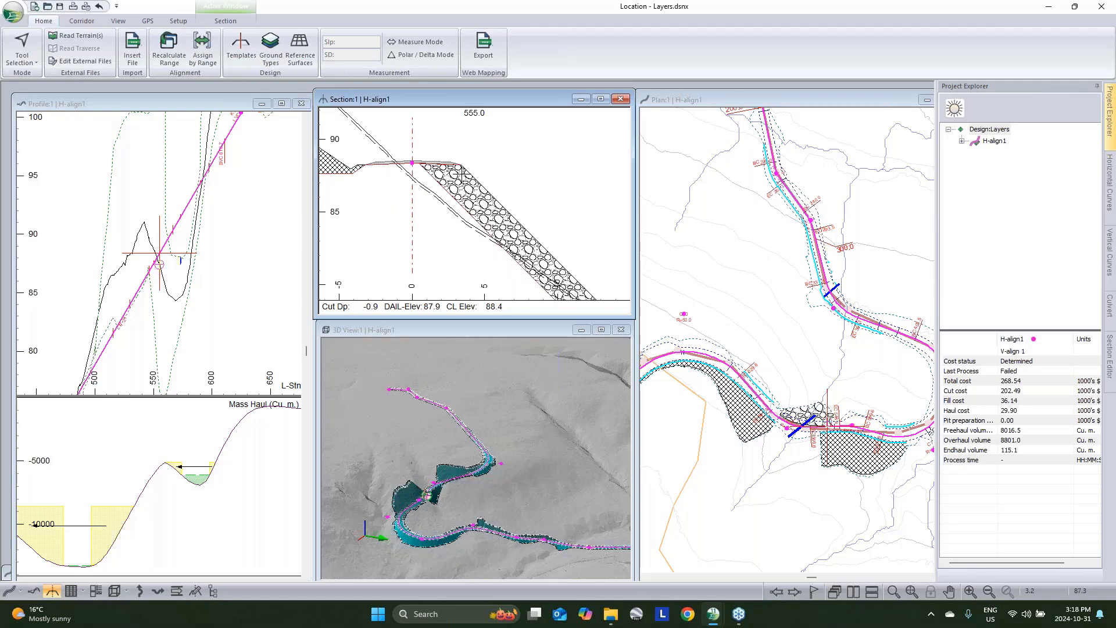
{"action": "mouse_move", "coordinate": [489, 190]}
{"action": "scroll", "coordinate": [512, 211], "scroll_direction": "down", "scroll_amount": 1}
{"action": "scroll", "coordinate": [453, 140], "scroll_direction": "down", "scroll_amount": 1}
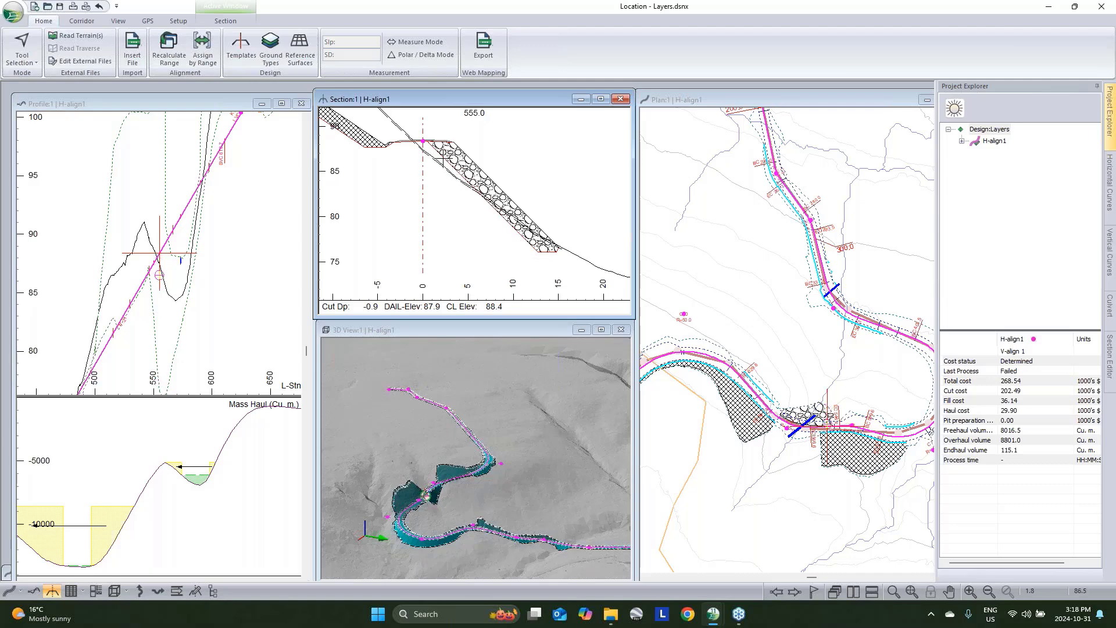
{"action": "scroll", "coordinate": [442, 160], "scroll_direction": "up", "scroll_amount": 3}
{"action": "mouse_move", "coordinate": [457, 177]}
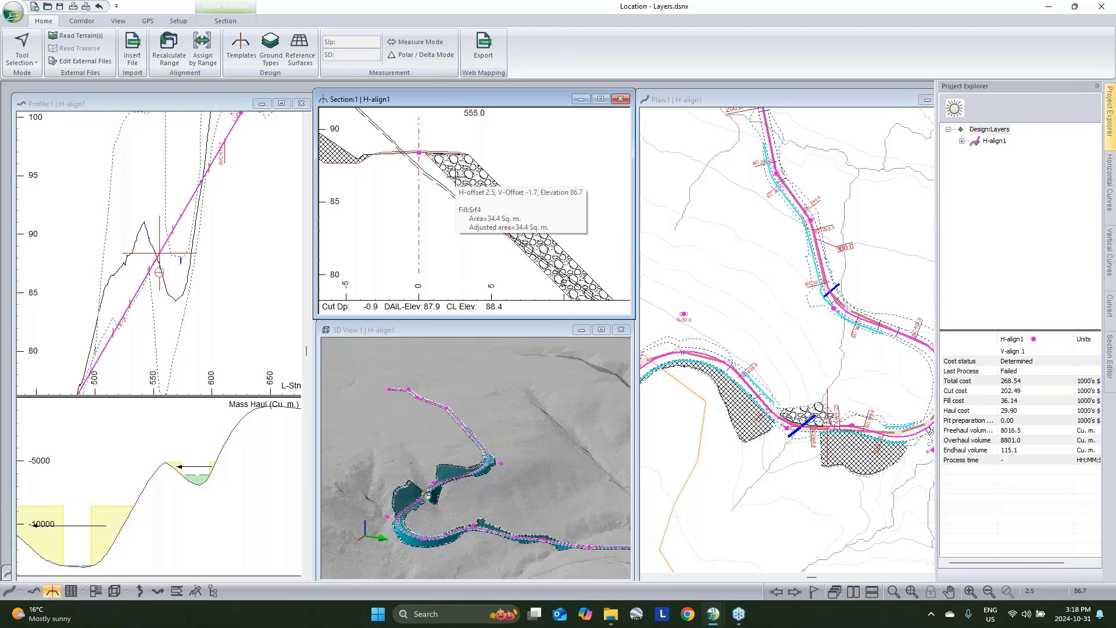
{"action": "scroll", "coordinate": [506, 172], "scroll_direction": "down", "scroll_amount": 3}
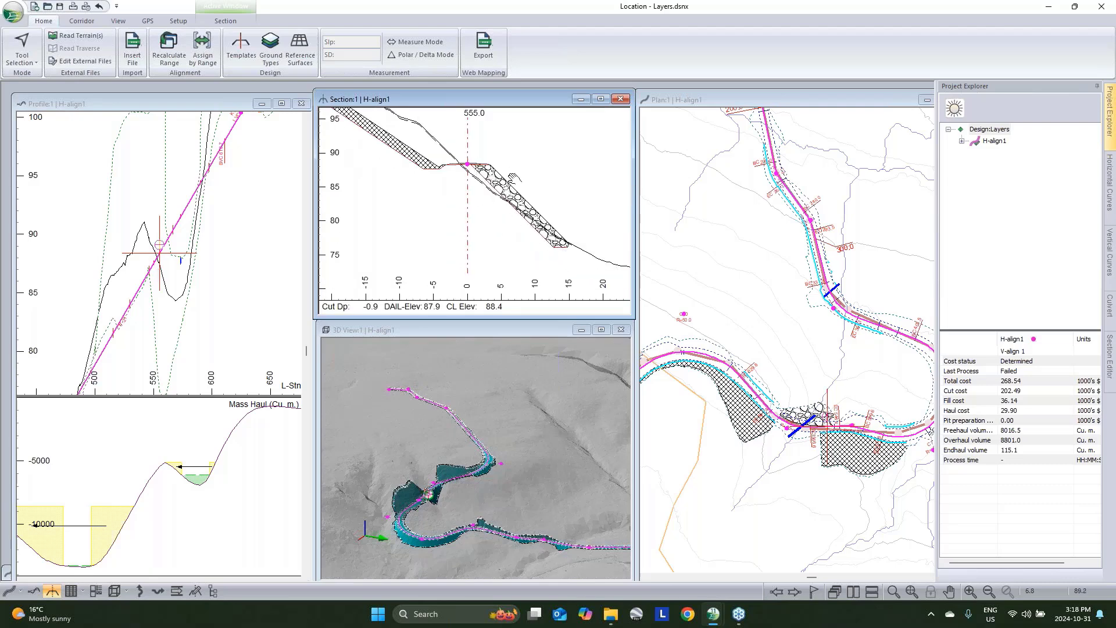
{"action": "mouse_move", "coordinate": [720, 316]}
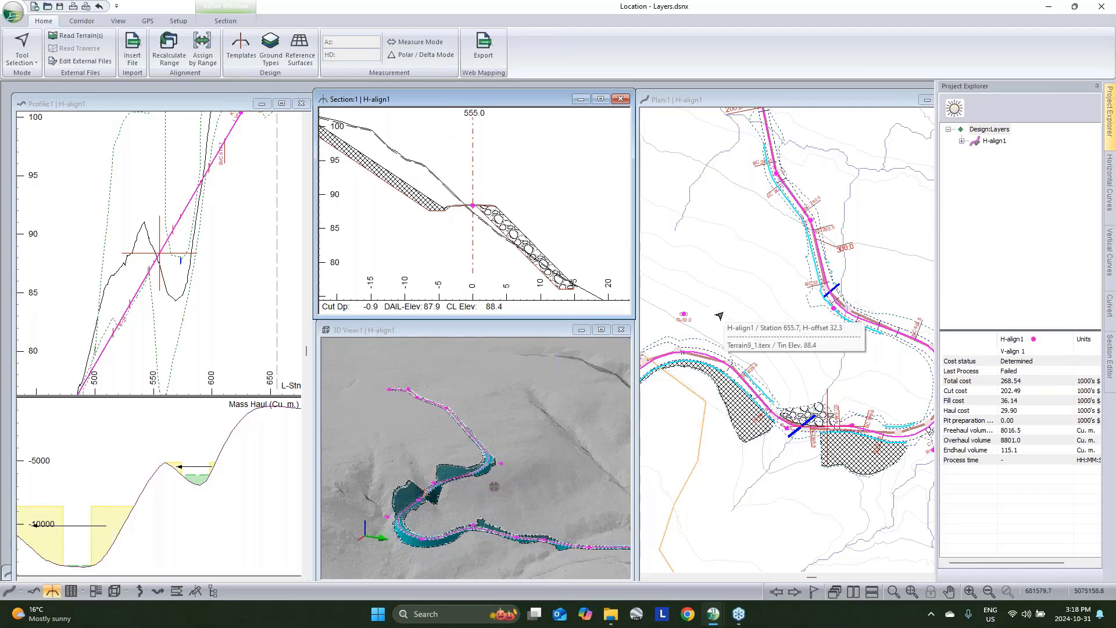
Show the cross section at station 675 by selecting that point on the alignment's curve in the plan.
{"action": "left_click", "coordinate": [695, 351]}
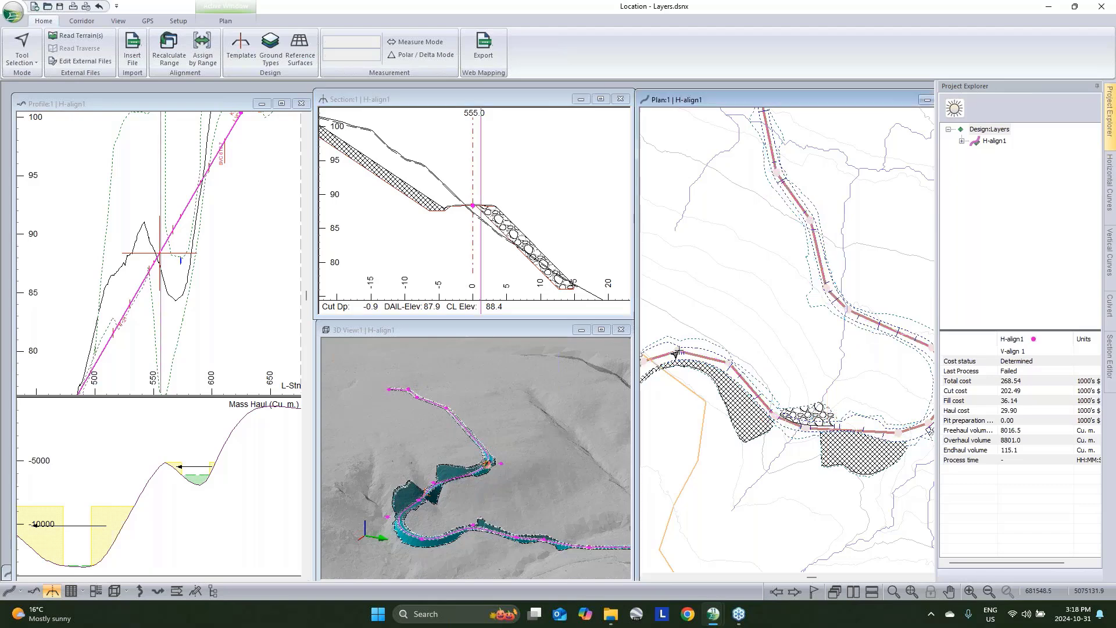
{"action": "middle_click_drag", "start_coordinate": [697, 350], "coordinate": [779, 353]}
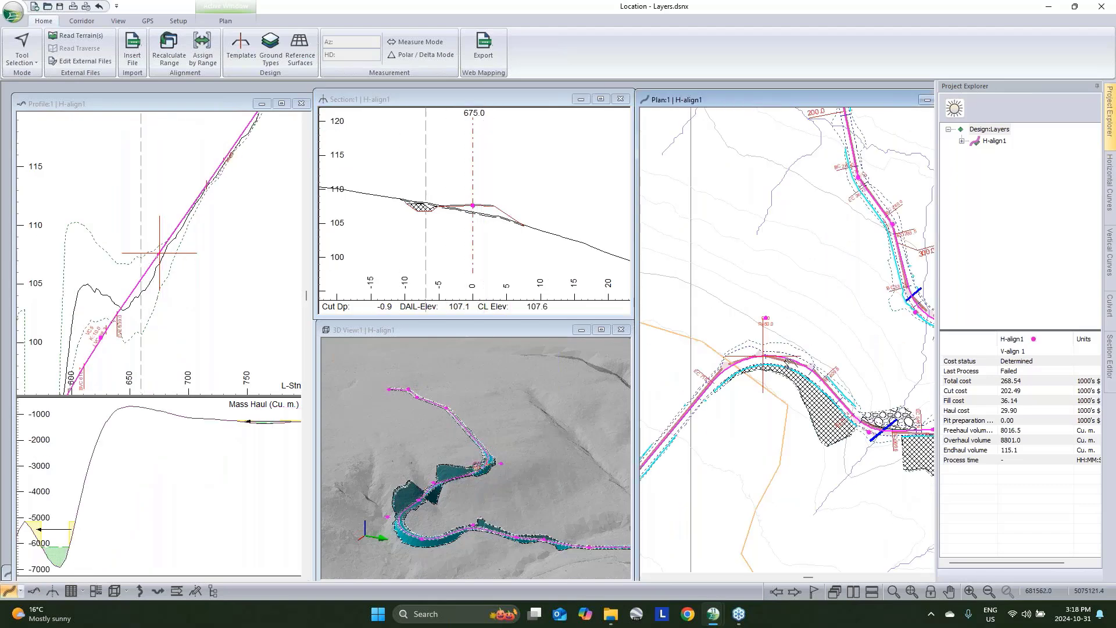
{"action": "mouse_move", "coordinate": [766, 354]}
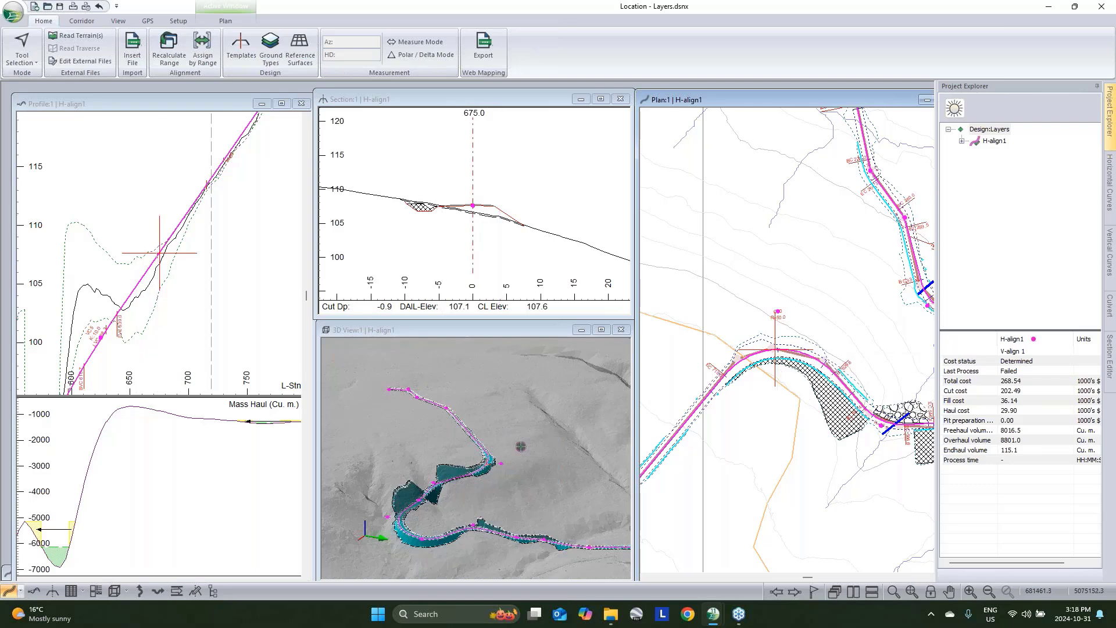
Inspect the Resource I-right component's width properties in the DF - Resource Low Volume template, leaving the template unchanged.
{"action": "left_click", "coordinate": [245, 48]}
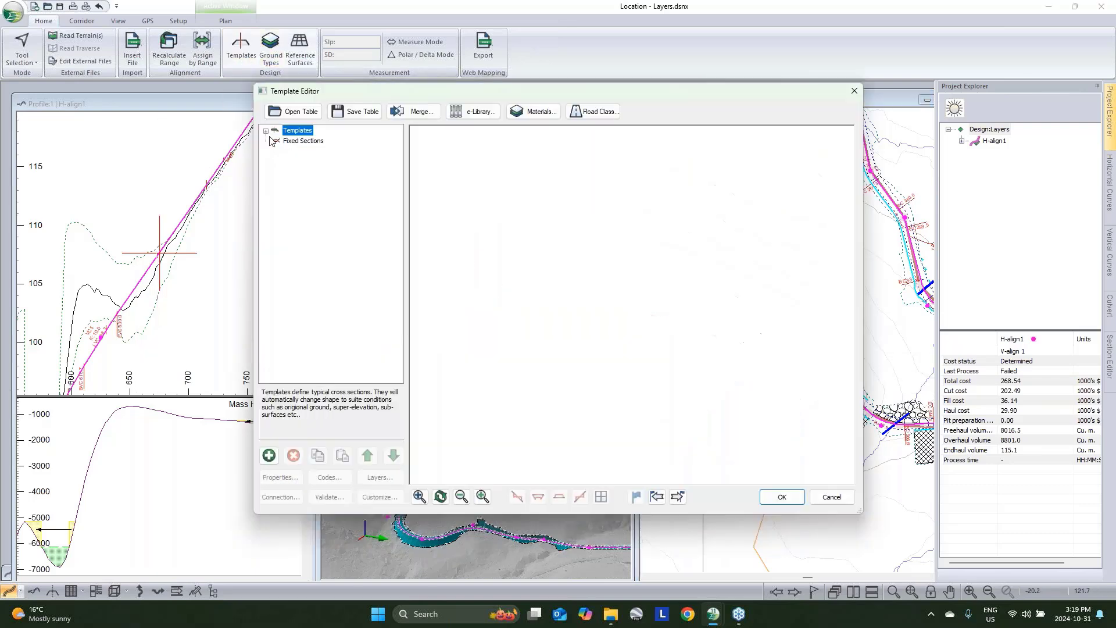
{"action": "left_click", "coordinate": [305, 142]}
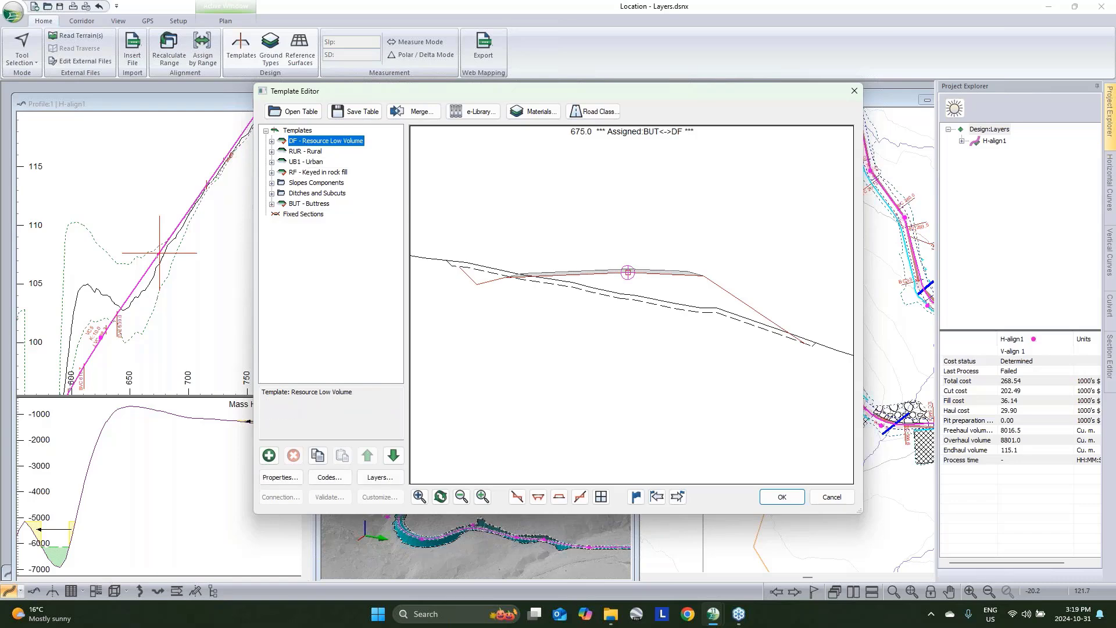
{"action": "left_click", "coordinate": [271, 140]}
{"action": "left_click", "coordinate": [322, 164]}
{"action": "double_click", "coordinate": [323, 164]}
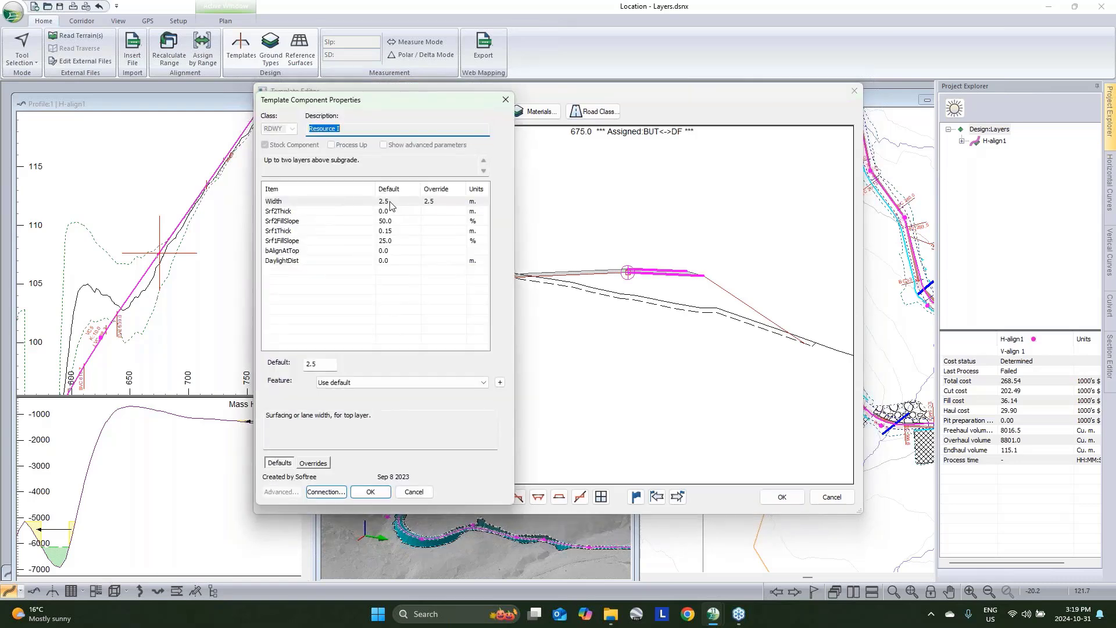
{"action": "left_click", "coordinate": [416, 492]}
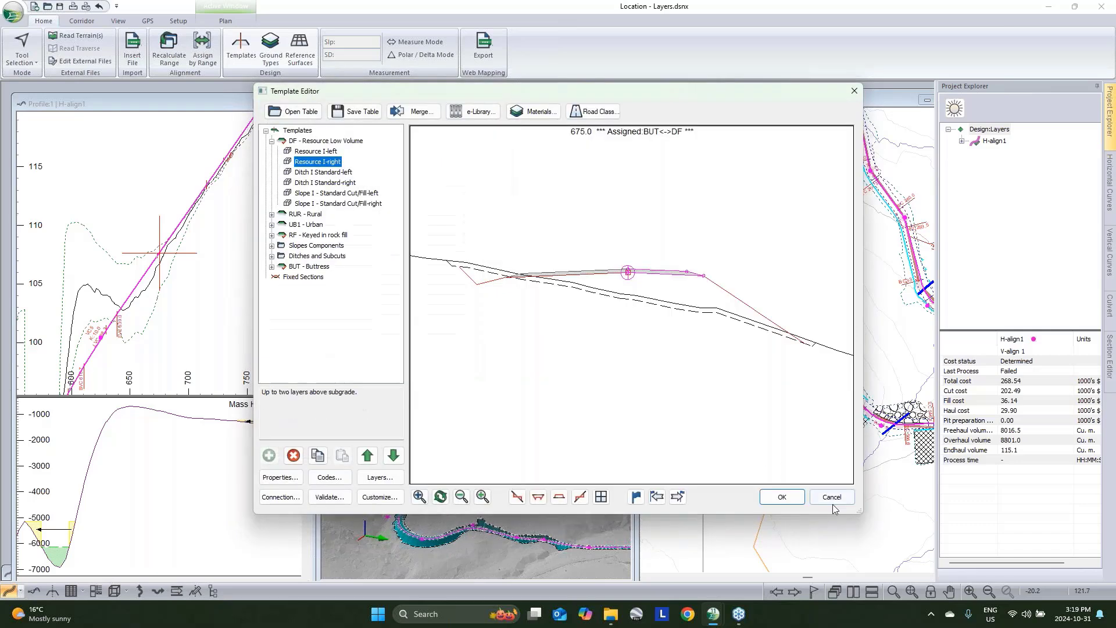
{"action": "left_click", "coordinate": [831, 497]}
Delete the Width (Right) overrides for the pullout between stations 675.0 and 705.0, including its taper start and end.
{"action": "scroll", "coordinate": [768, 347], "scroll_direction": "up", "scroll_amount": 2}
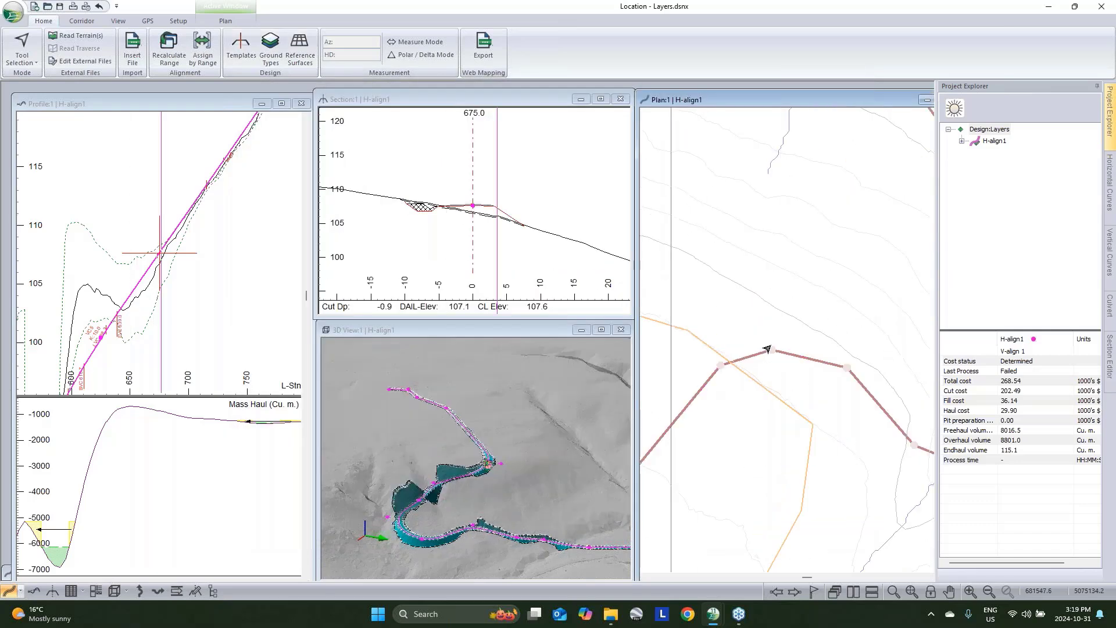
{"action": "left_click", "coordinate": [202, 49]}
{"action": "left_click", "coordinate": [515, 174]}
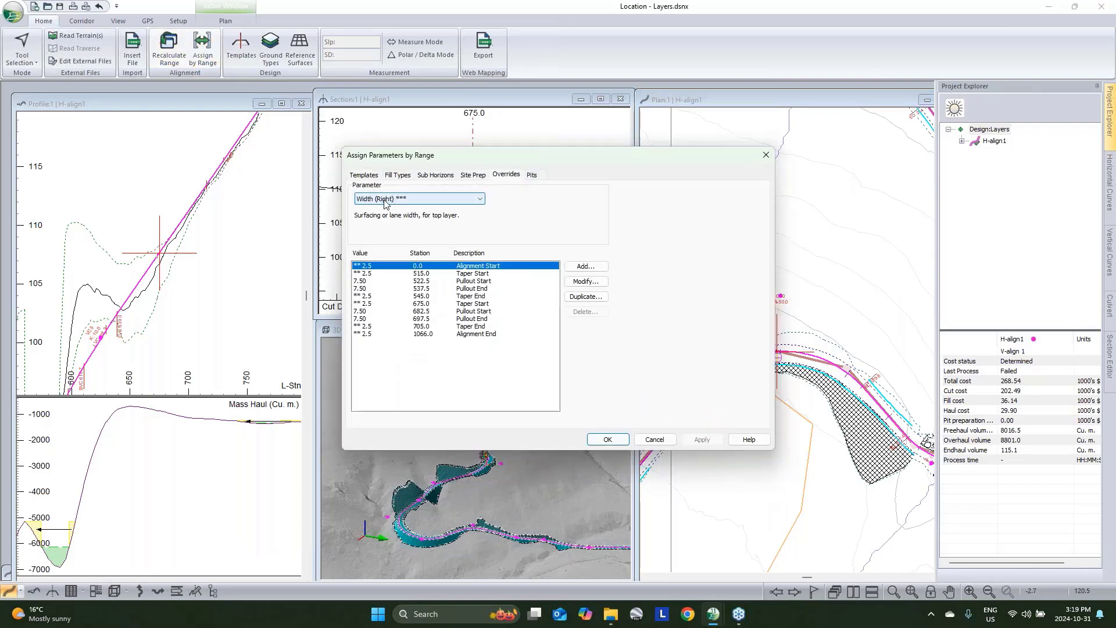
{"action": "left_click_drag", "start_coordinate": [486, 165], "coordinate": [329, 230]}
{"action": "left_click", "coordinate": [264, 367]}
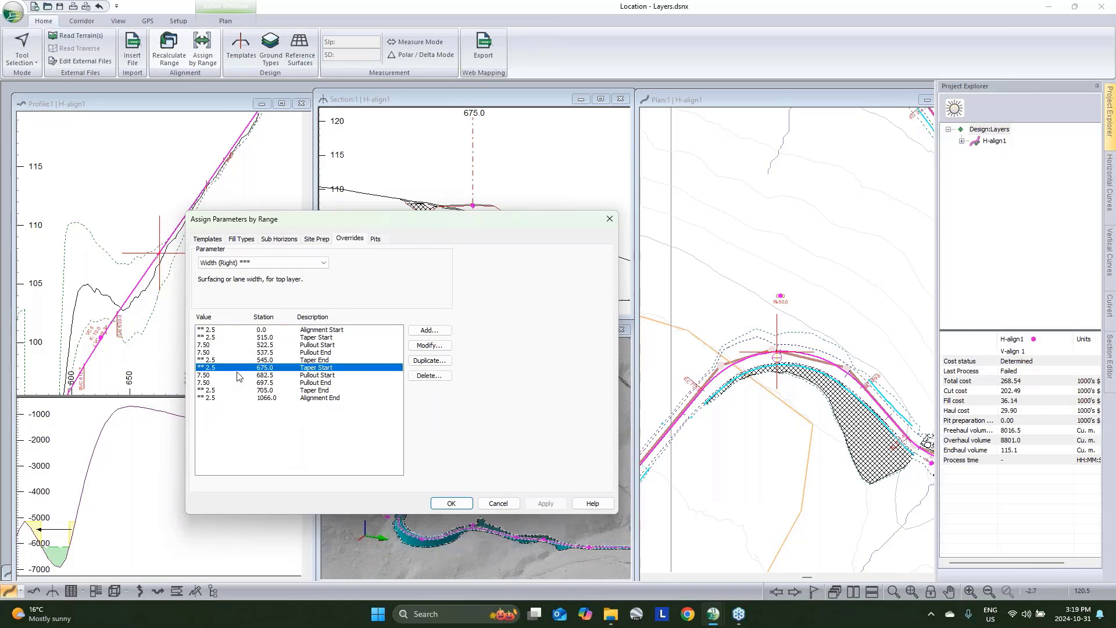
{"action": "left_click", "coordinate": [256, 375]}
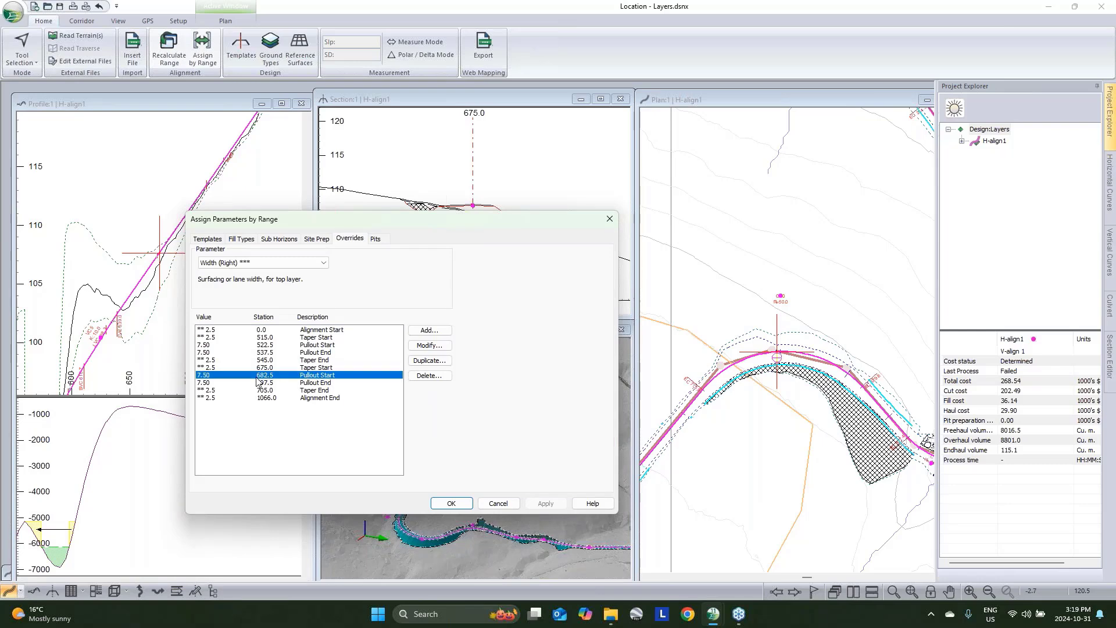
{"action": "left_click", "coordinate": [216, 369]}
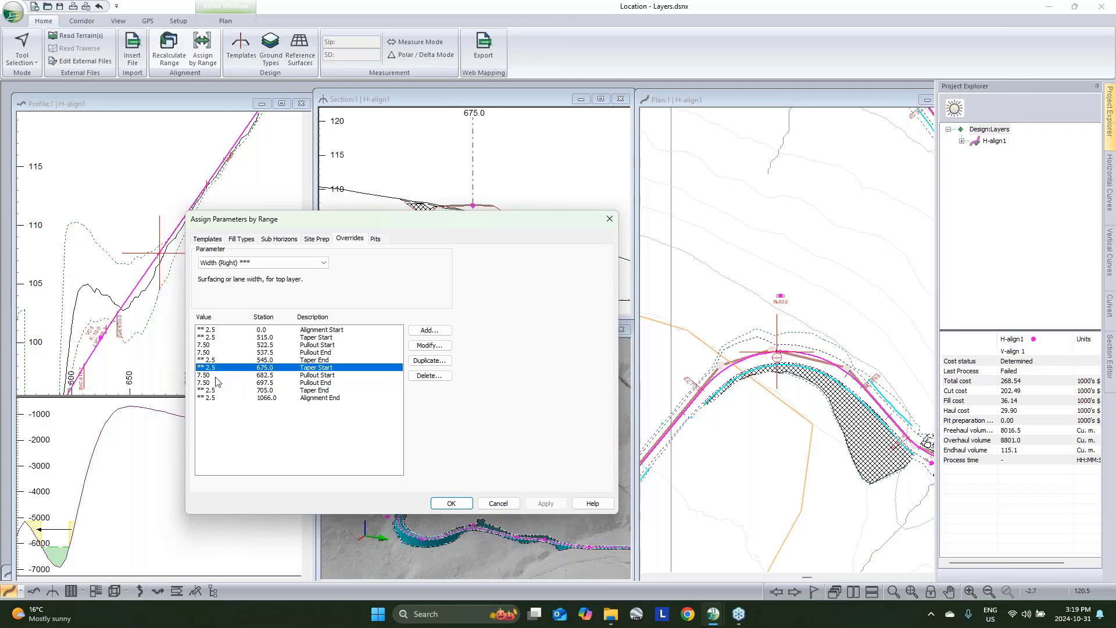
{"action": "left_click", "coordinate": [217, 376]}
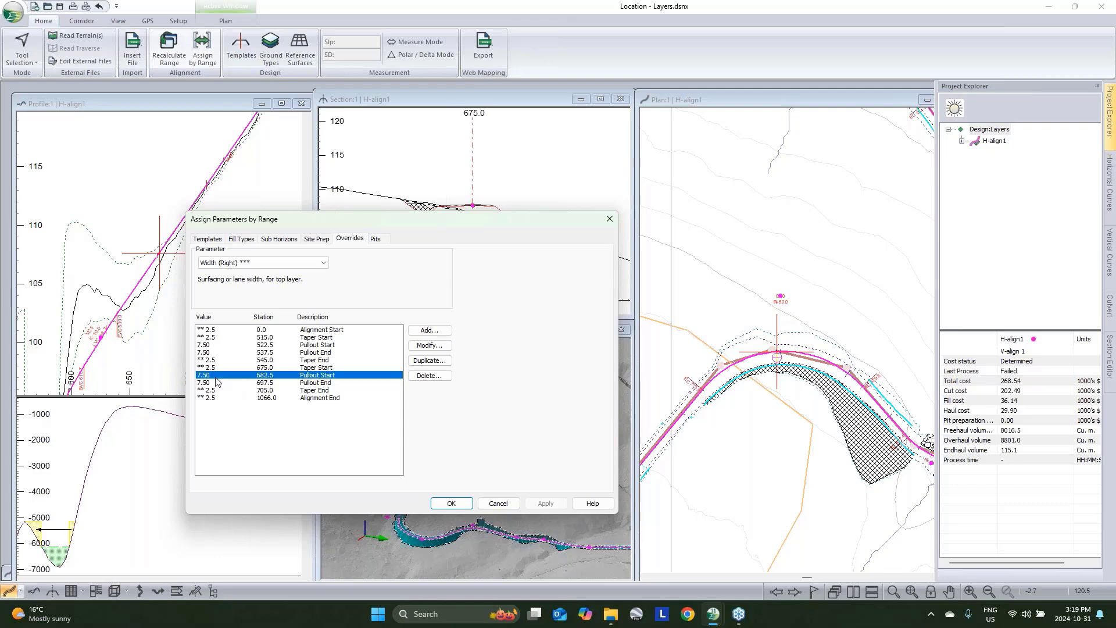
{"action": "left_click", "coordinate": [262, 382]}
{"action": "left_click", "coordinate": [260, 391]}
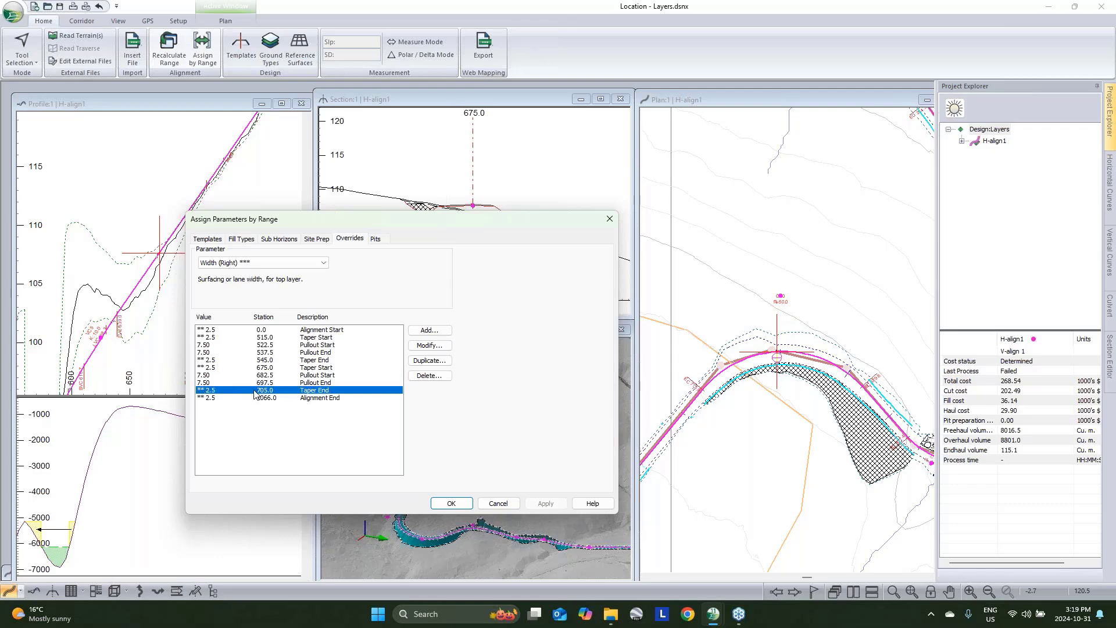
{"action": "left_click", "coordinate": [233, 368], "text": "shift"}
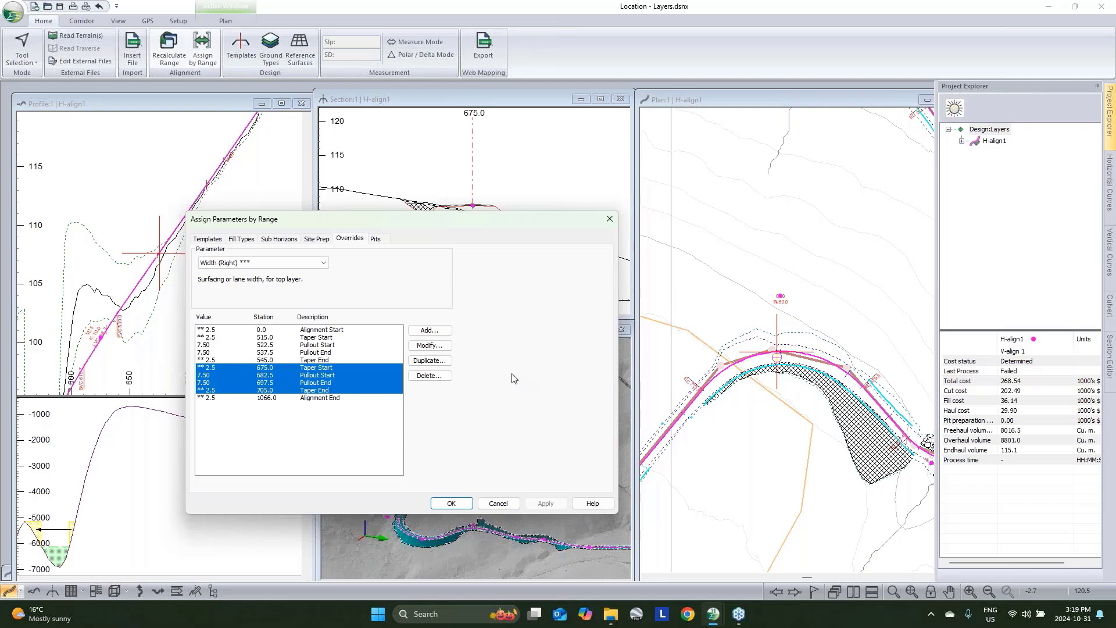
{"action": "left_click", "coordinate": [428, 376]}
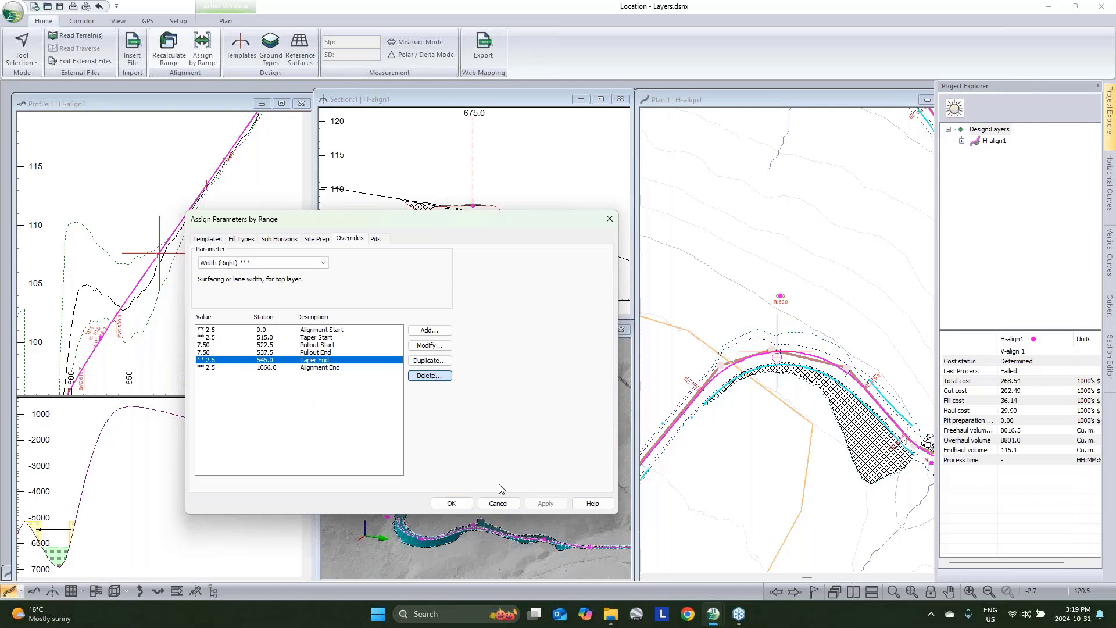
{"action": "left_click", "coordinate": [461, 503]}
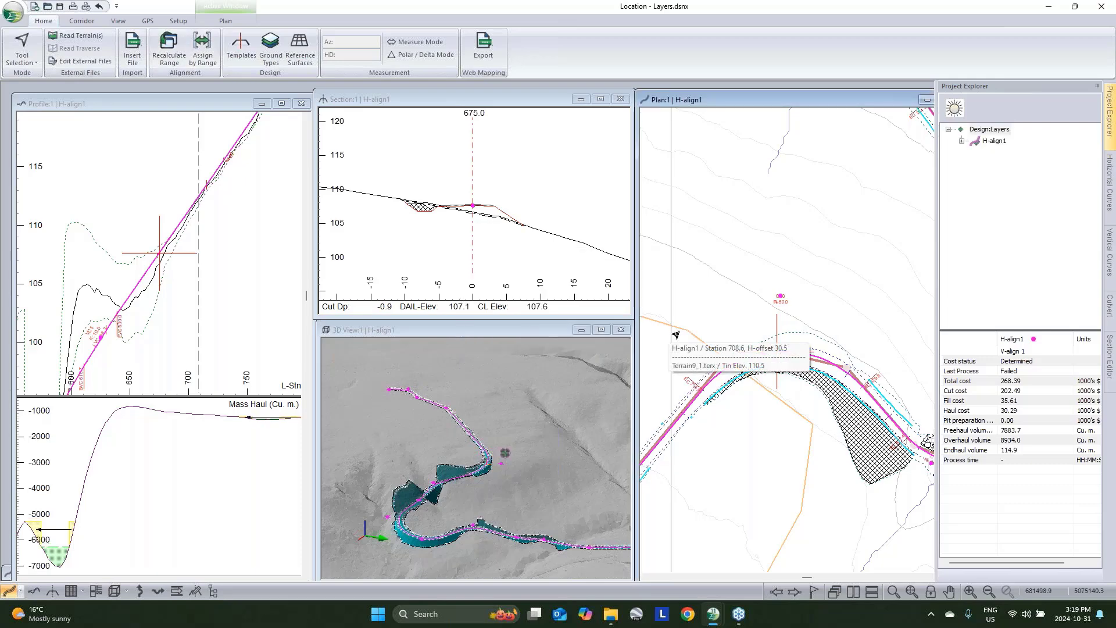
Add a new horizontal alignment from a single coordinate point with an empty standard template, and shift it above H-align1.
{"action": "right_click", "coordinate": [988, 142]}
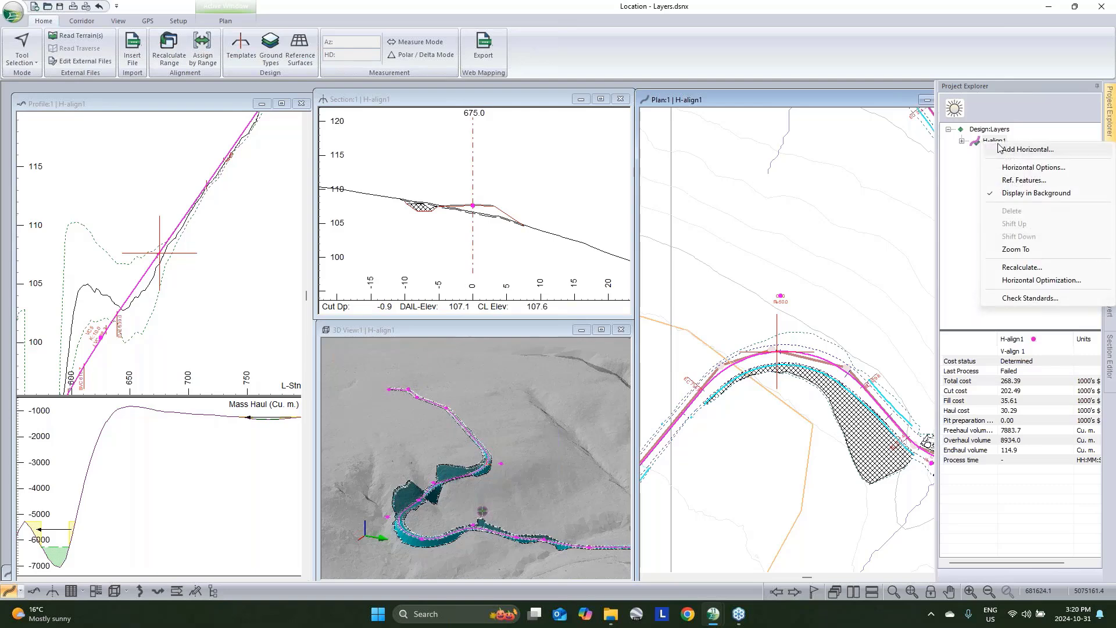
{"action": "left_click", "coordinate": [999, 149]}
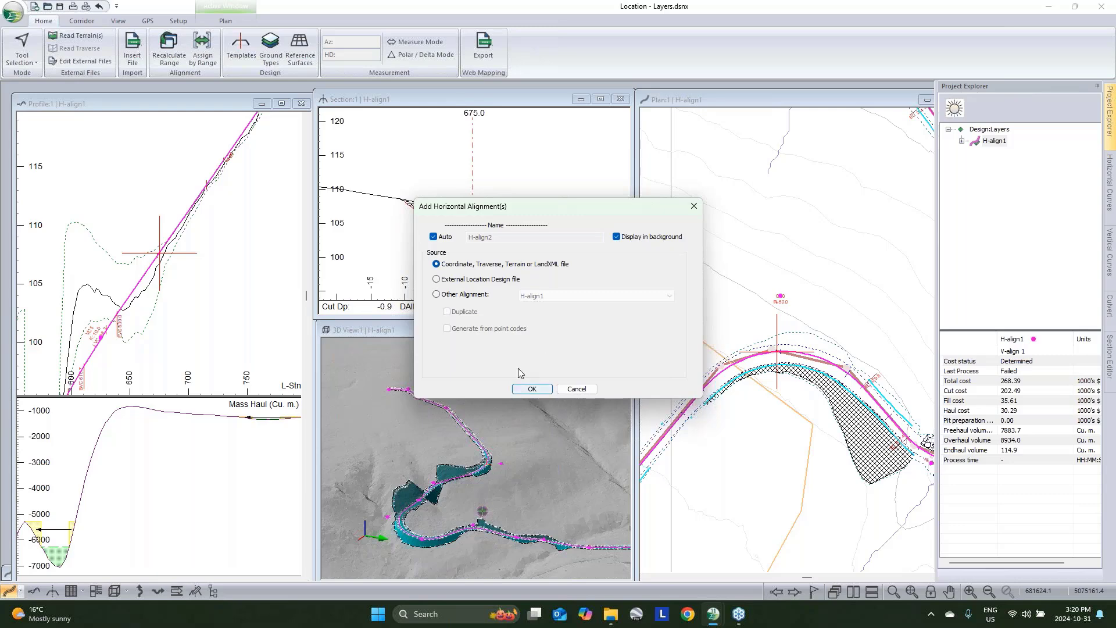
{"action": "left_click", "coordinate": [530, 389]}
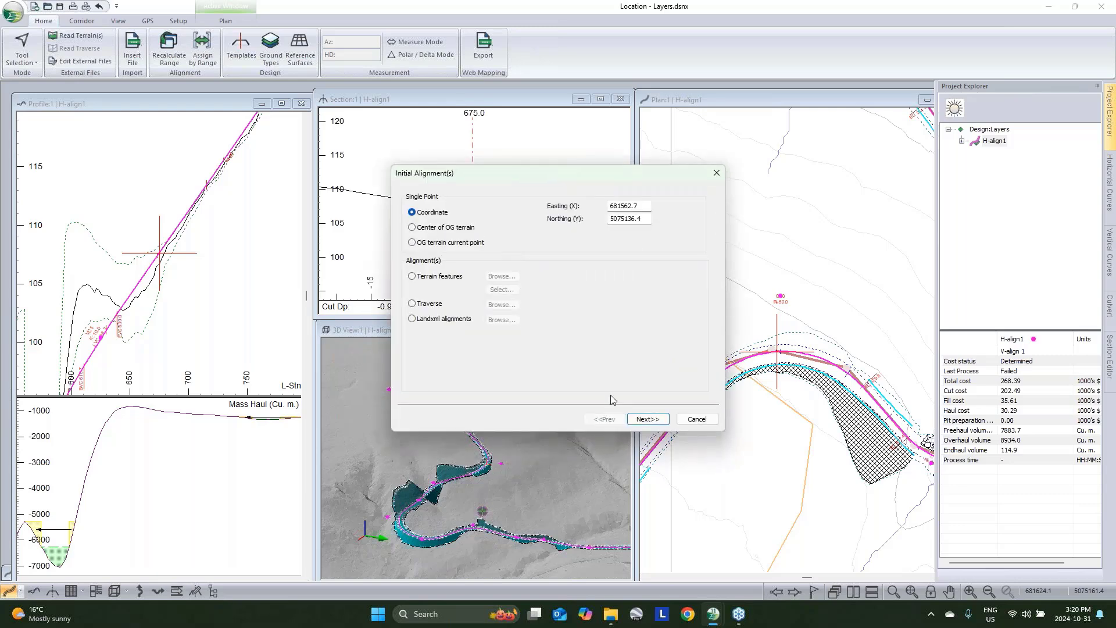
{"action": "left_click", "coordinate": [646, 418]}
{"action": "left_click", "coordinate": [467, 208]}
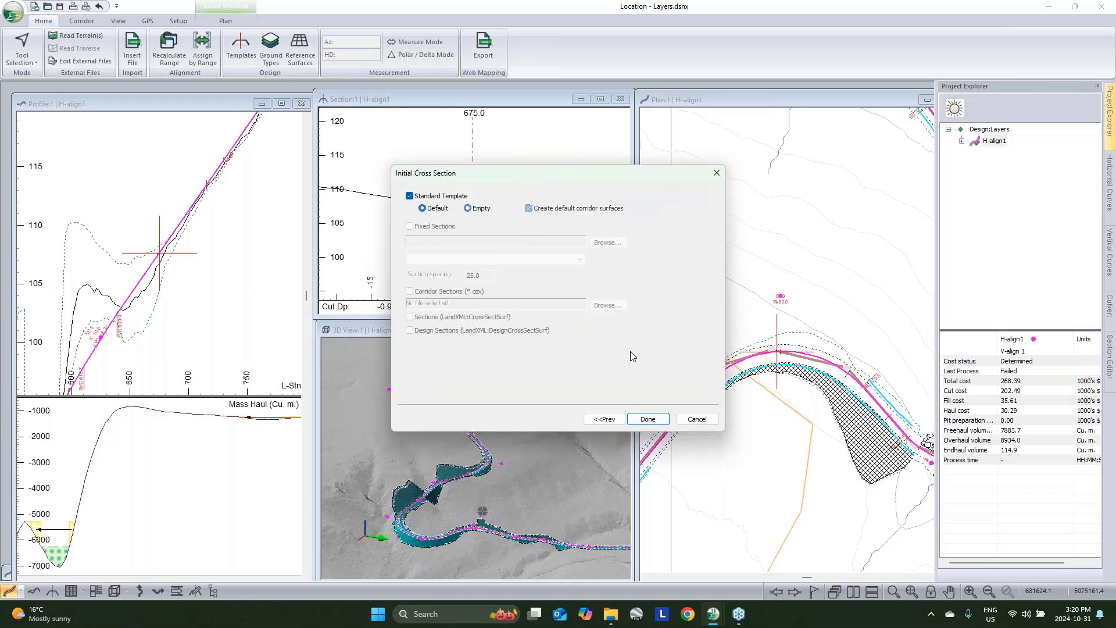
{"action": "left_click", "coordinate": [648, 418]}
{"action": "right_click", "coordinate": [991, 152]}
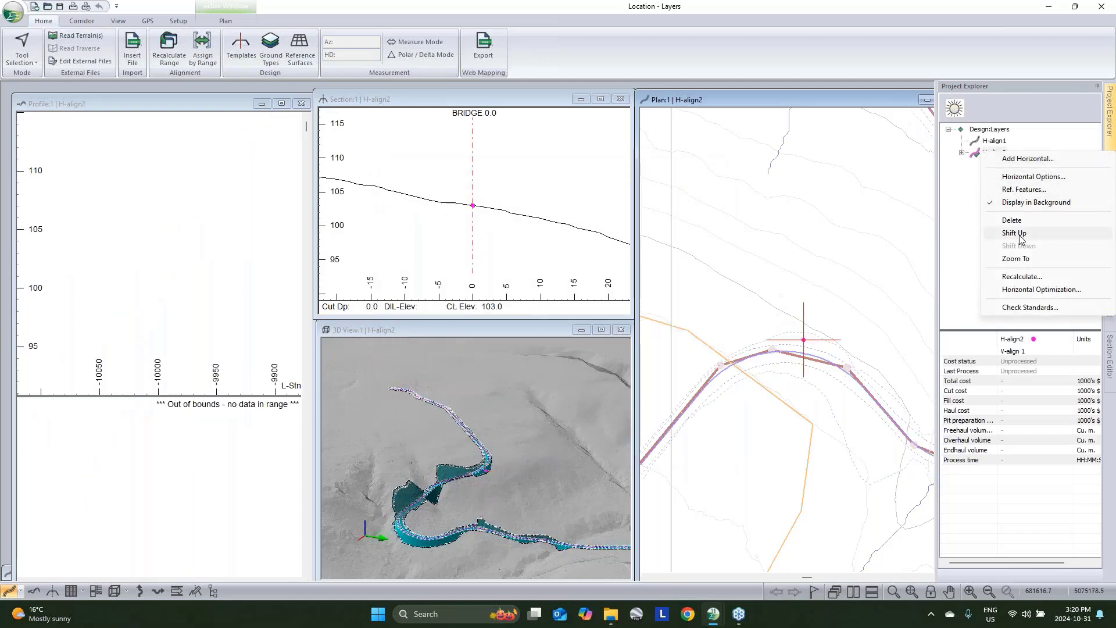
{"action": "left_click", "coordinate": [997, 235]}
Lay out the new alignment in plan with three added IPs looping outside the H-align1 curve, about 90 m long.
{"action": "right_click", "coordinate": [804, 339]}
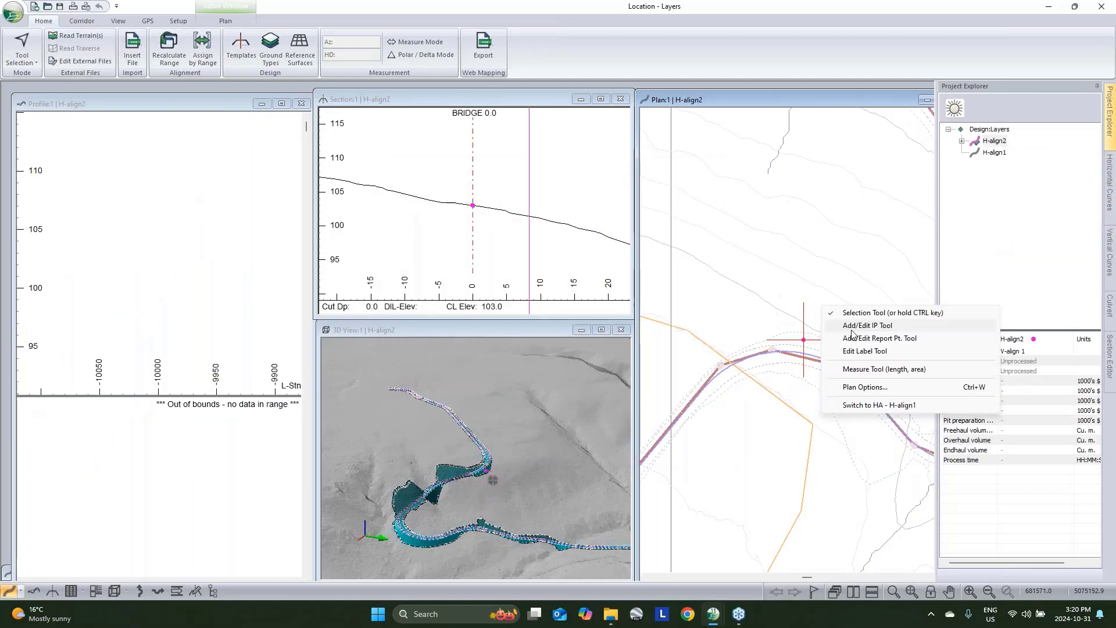
{"action": "left_click", "coordinate": [853, 326]}
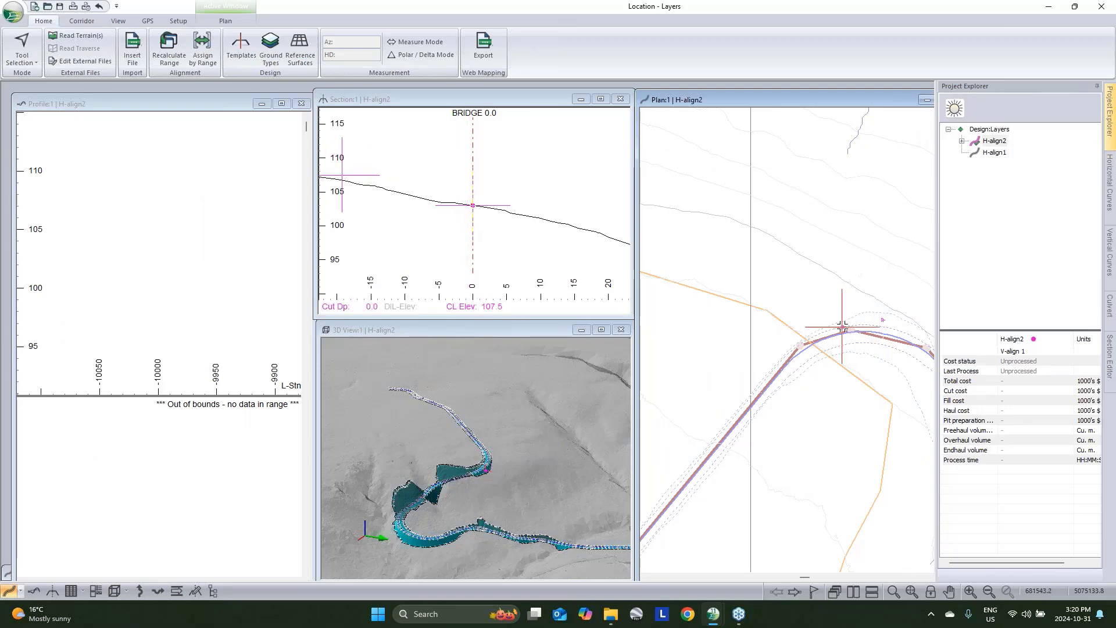
{"action": "left_click_drag", "start_coordinate": [842, 326], "coordinate": [785, 307]}
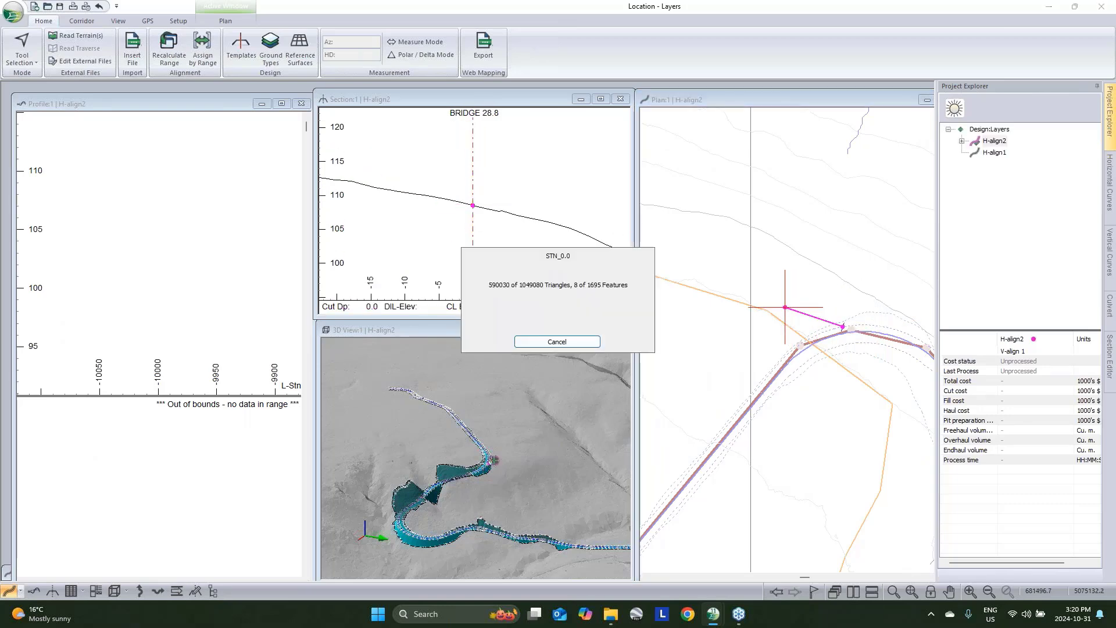
{"action": "left_click", "coordinate": [730, 361]}
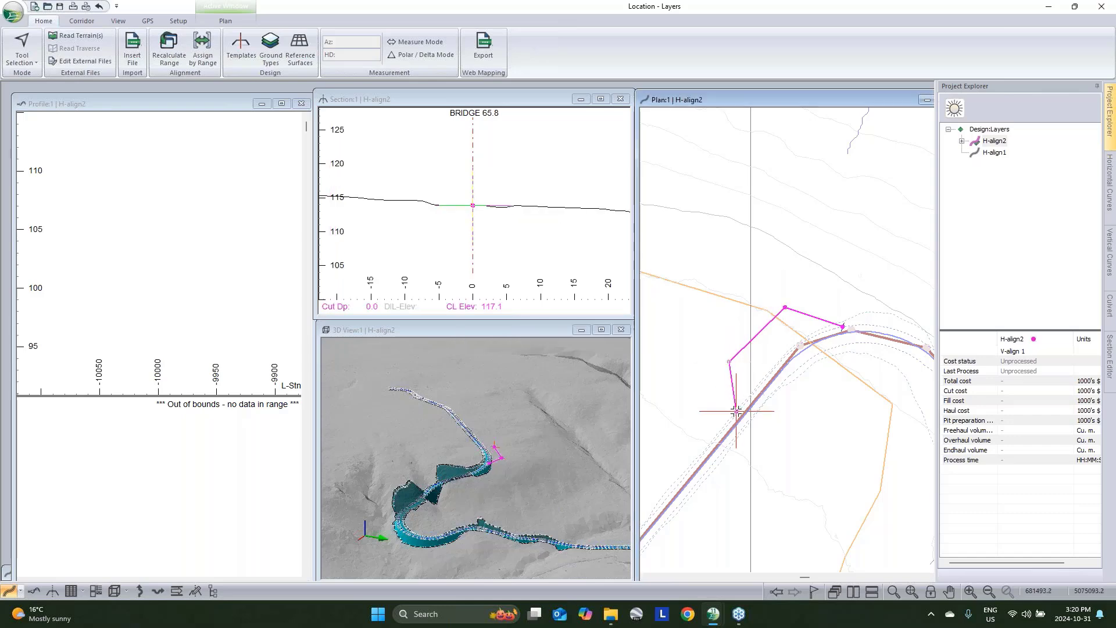
{"action": "left_click", "coordinate": [736, 413]}
{"action": "right_click", "coordinate": [801, 292]}
{"action": "left_click", "coordinate": [818, 300]}
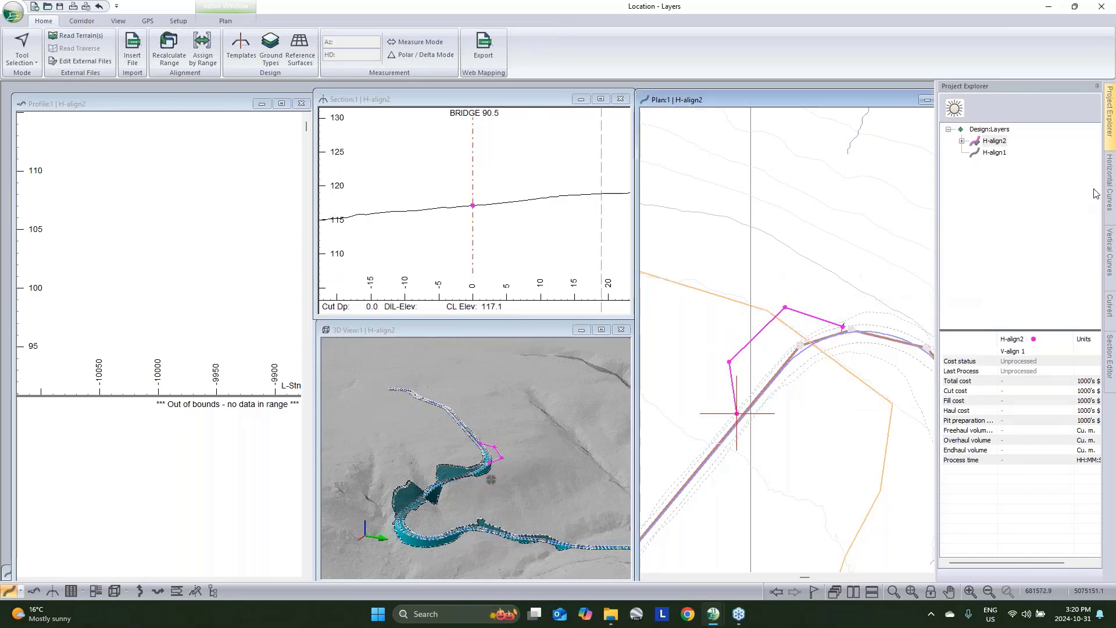
Apply a circular curve of radius 20 at the new alignment's last intermediate IP.
{"action": "left_click", "coordinate": [1109, 192]}
{"action": "left_click", "coordinate": [959, 259]}
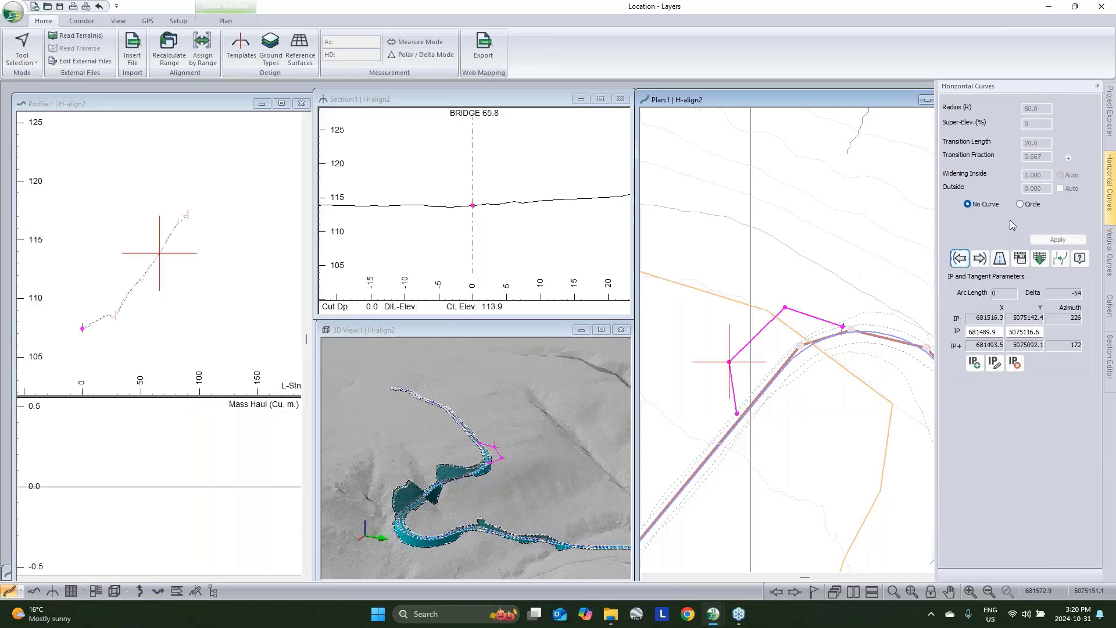
{"action": "left_click", "coordinate": [1019, 204]}
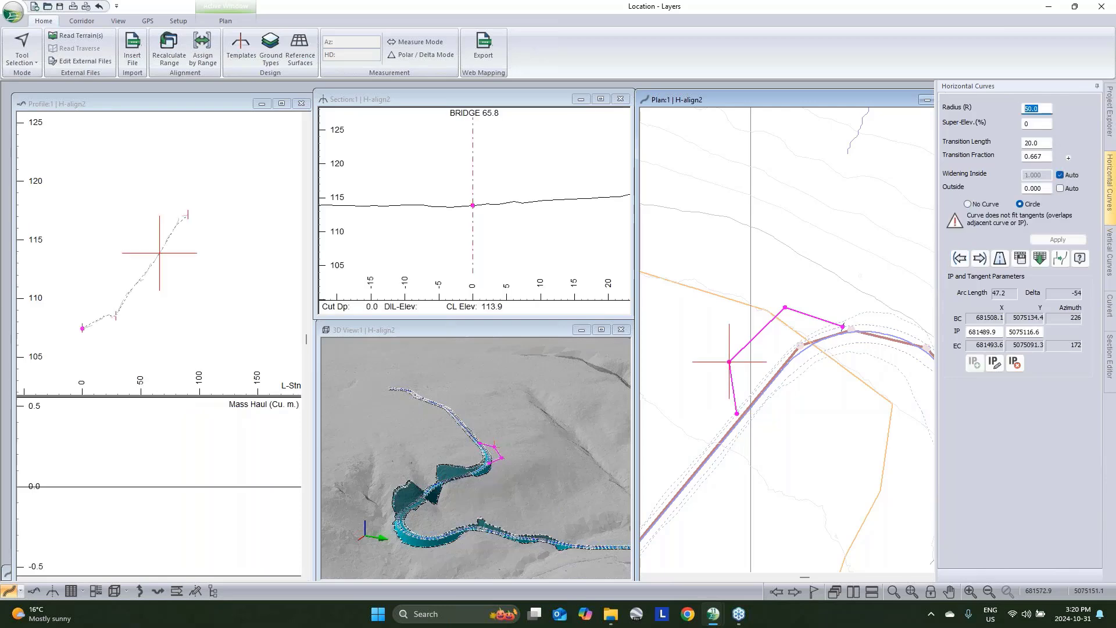
{"action": "type", "text": "20"}
{"action": "left_click", "coordinate": [1057, 240]}
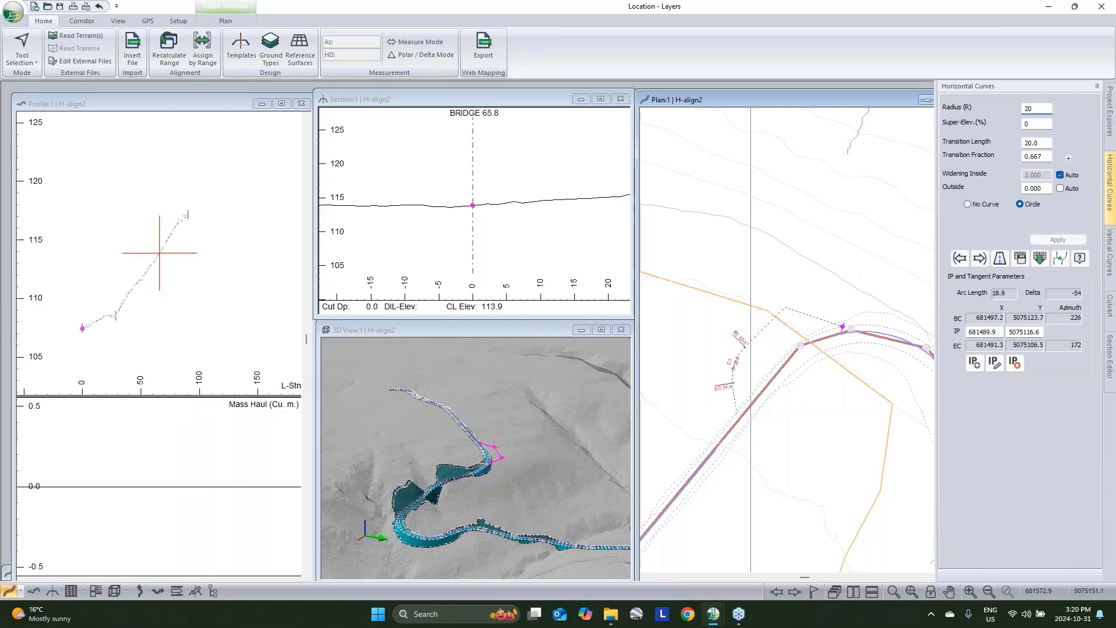
Give the new alignment's preceding IP a circular curve of radius 20 as well.
{"action": "left_click", "coordinate": [959, 258]}
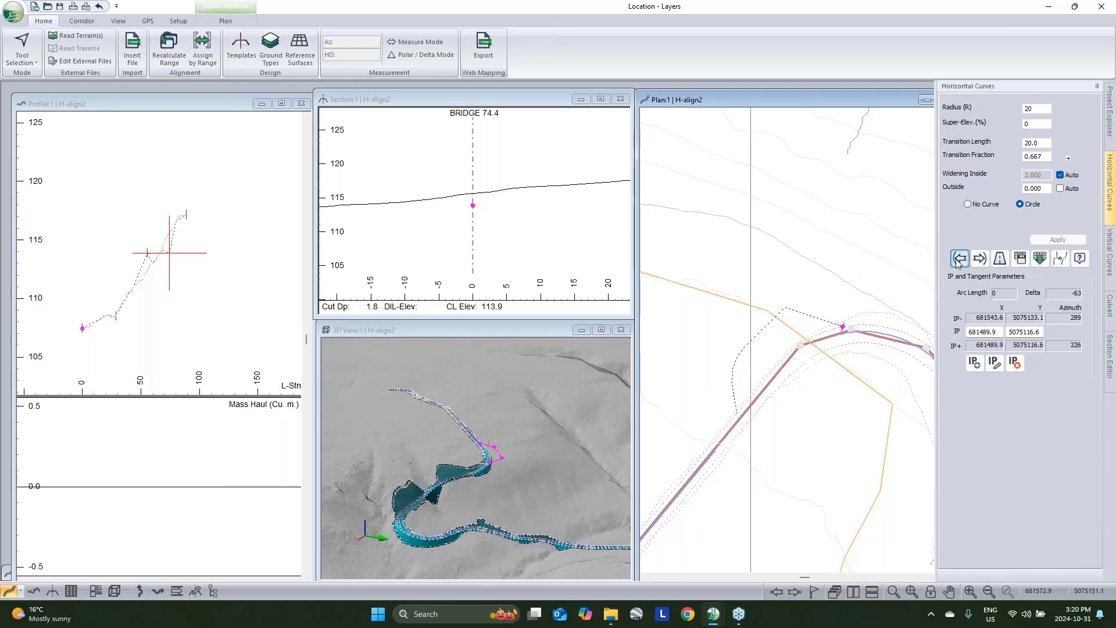
{"action": "left_click", "coordinate": [1020, 204]}
{"action": "type", "text": "20"}
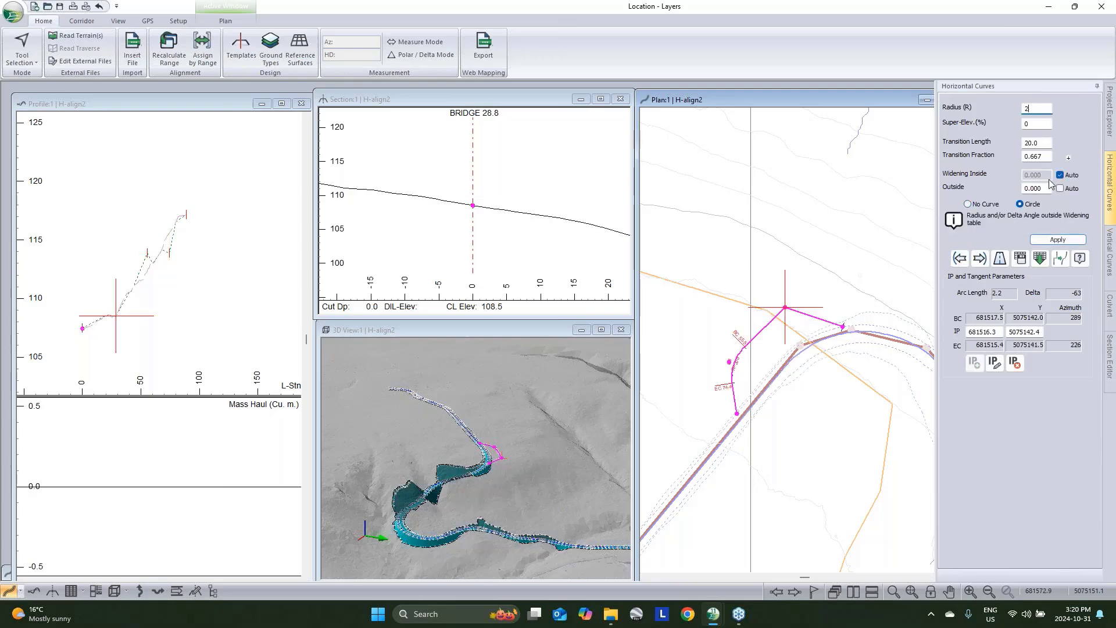
{"action": "left_click", "coordinate": [1058, 239]}
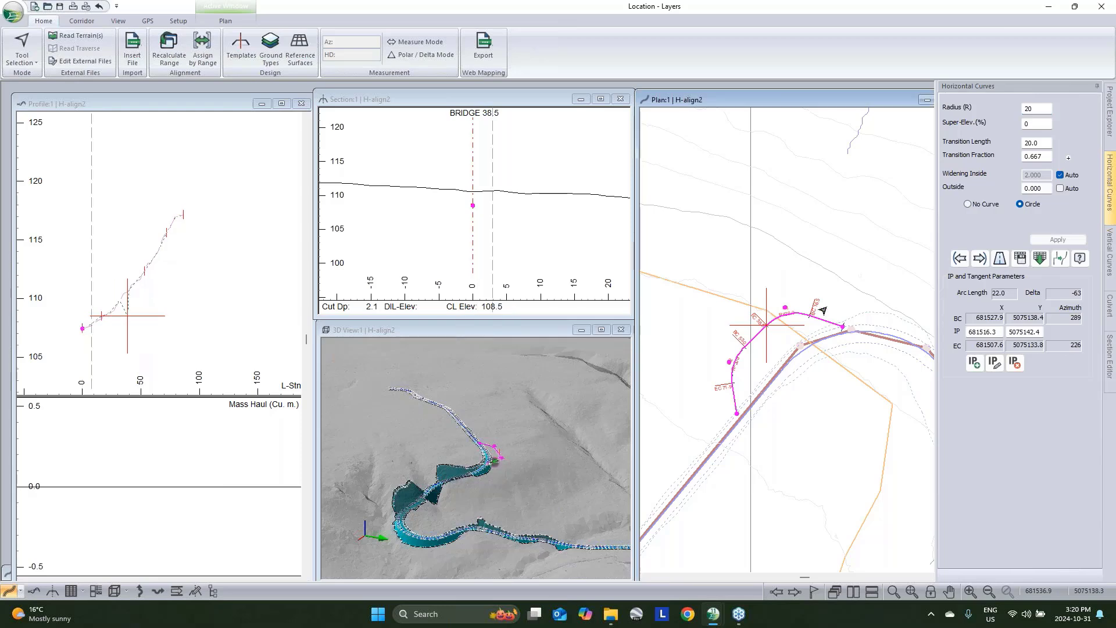
Make H-align1 the active alignment and open the Resource I-right component's properties in its DF - Resource Low Volume template.
{"action": "left_click", "coordinate": [1110, 119]}
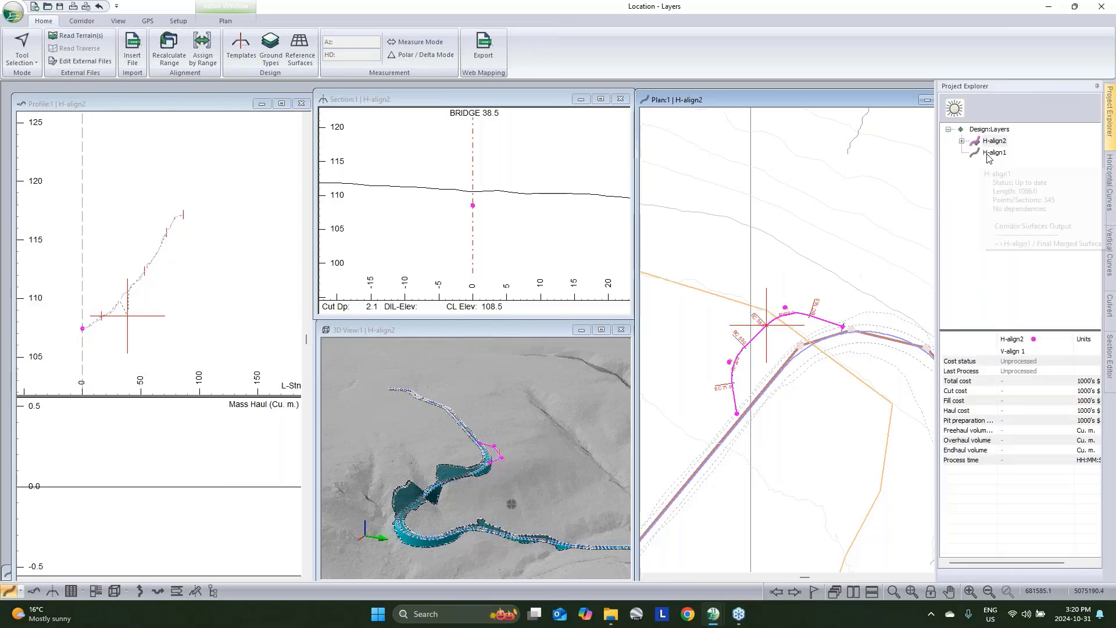
{"action": "left_click", "coordinate": [994, 153]}
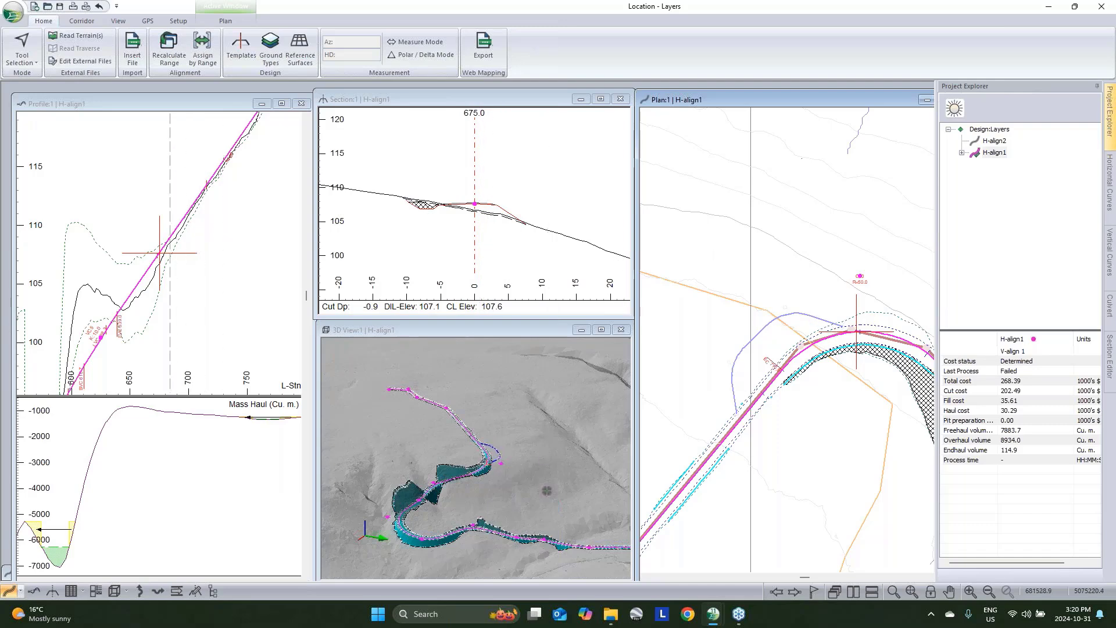
{"action": "left_click", "coordinate": [241, 49]}
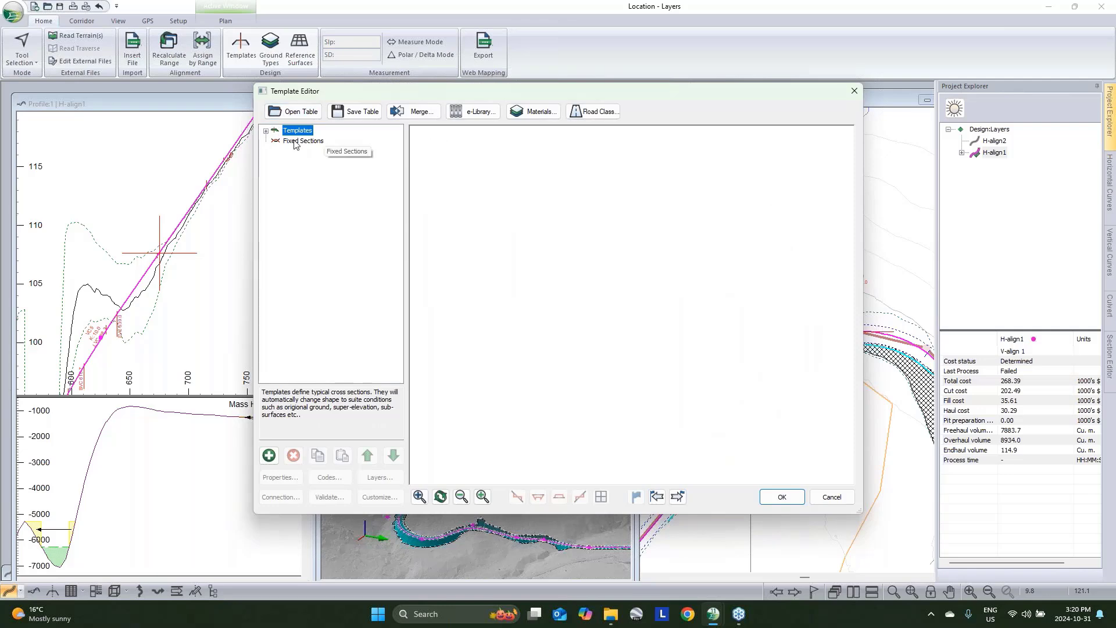
{"action": "left_click", "coordinate": [267, 130]}
{"action": "left_click", "coordinate": [305, 142]}
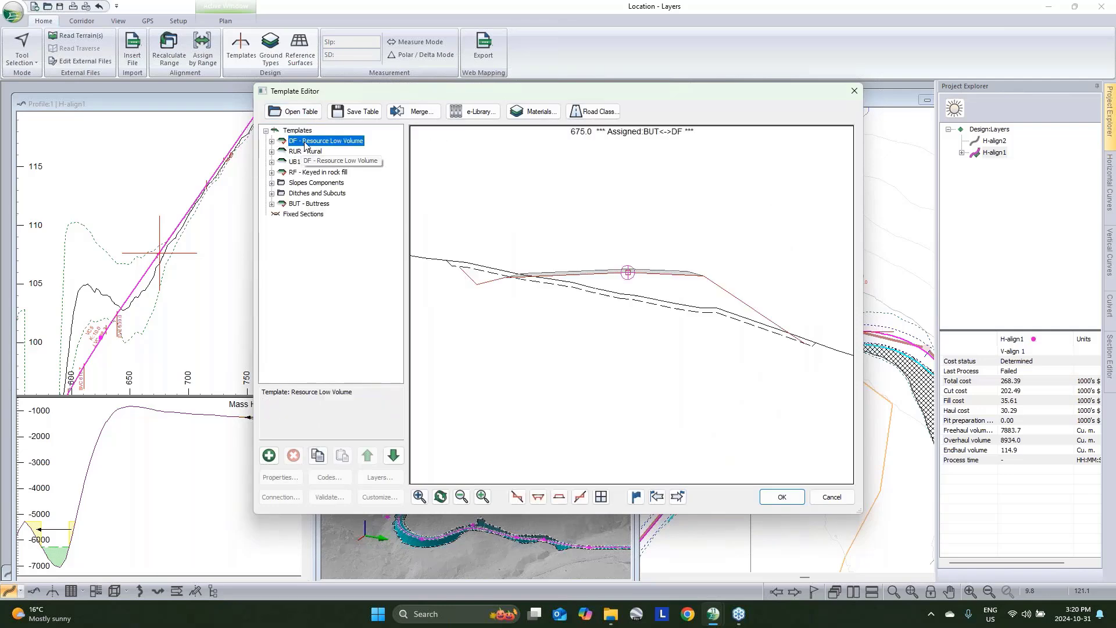
{"action": "double_click", "coordinate": [305, 142]}
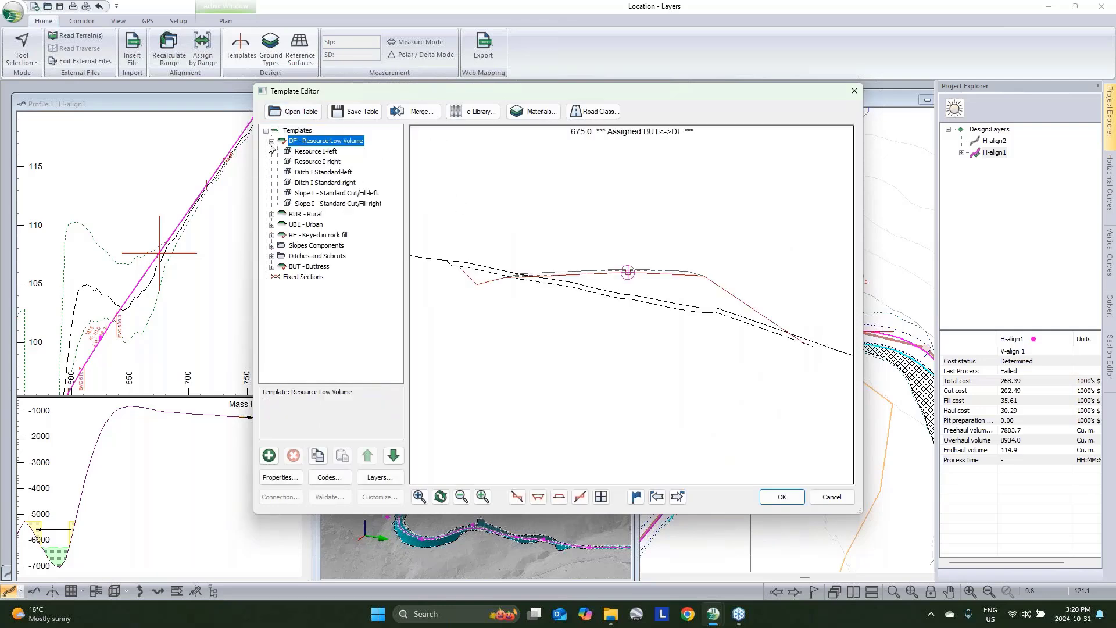
{"action": "double_click", "coordinate": [305, 162]}
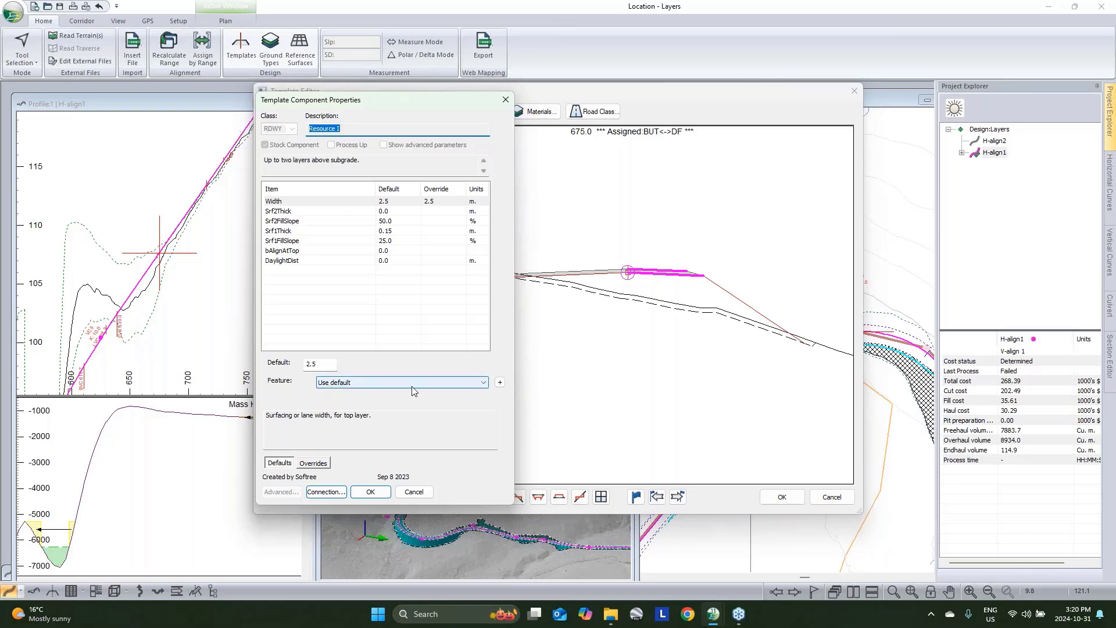
Add a reference feature to H-align1 that uses the CL feature of source alignment H-align2.
{"action": "left_click", "coordinate": [500, 383]}
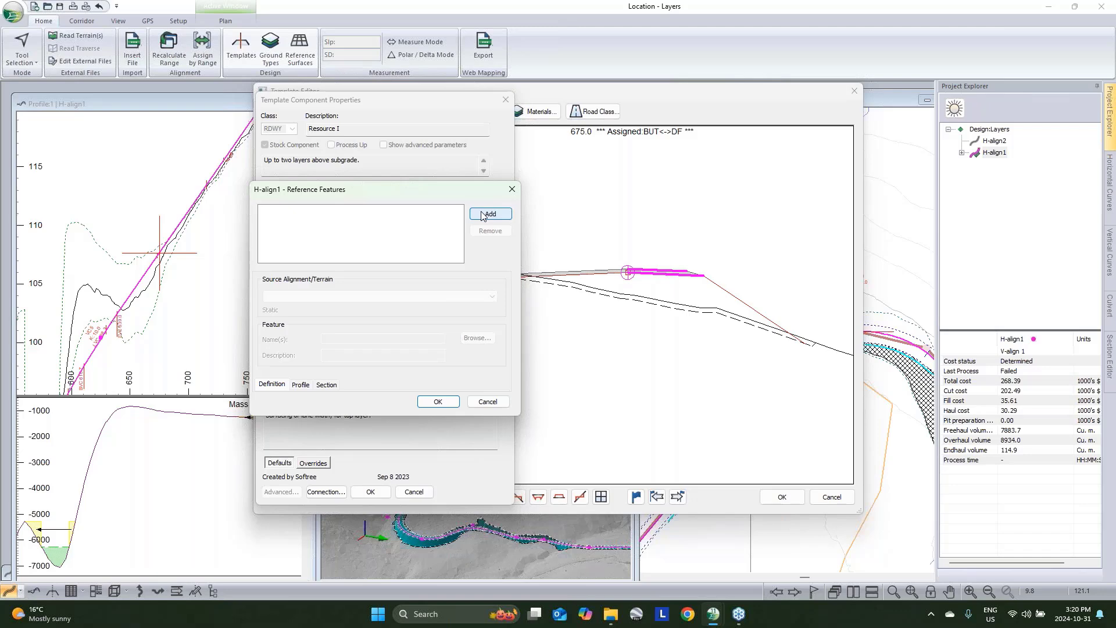
{"action": "left_click_drag", "start_coordinate": [471, 195], "coordinate": [335, 157]}
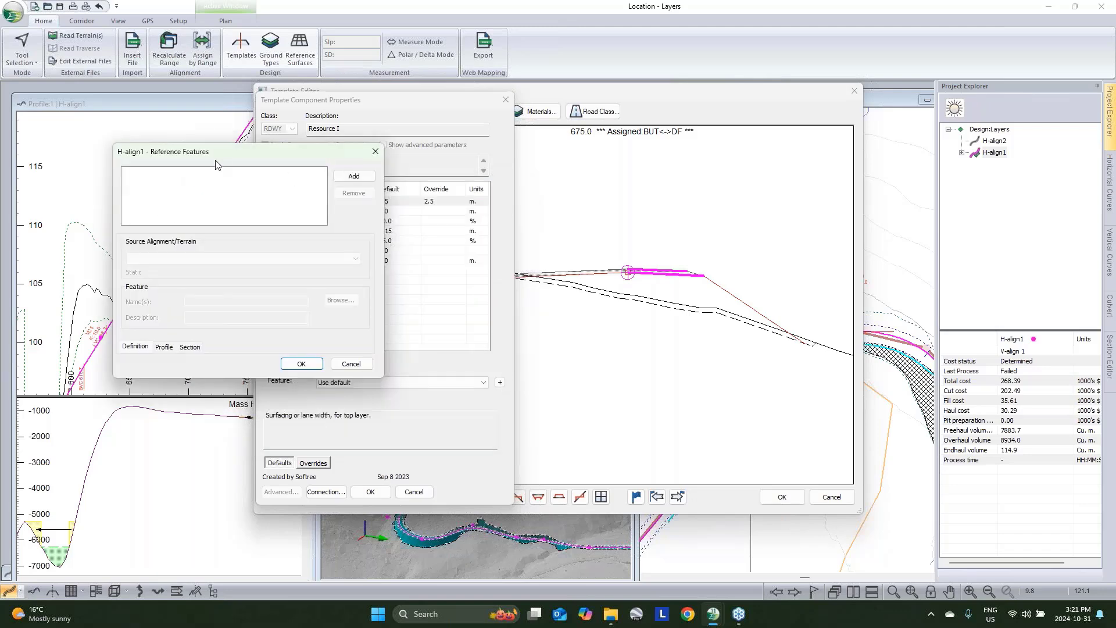
{"action": "left_click", "coordinate": [353, 175]}
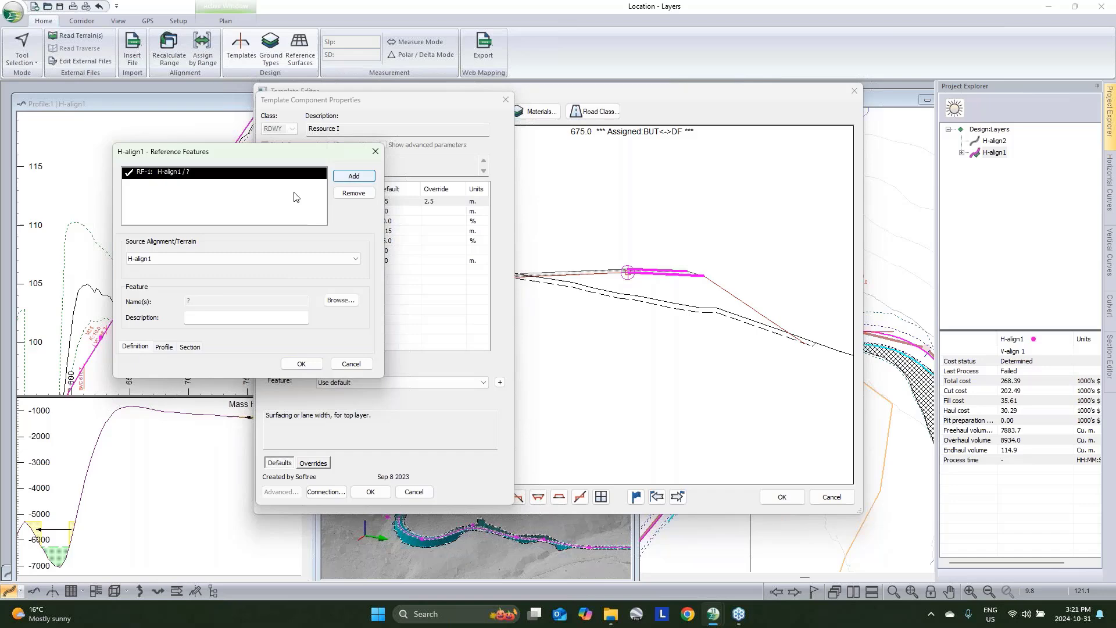
{"action": "left_click", "coordinate": [214, 259]}
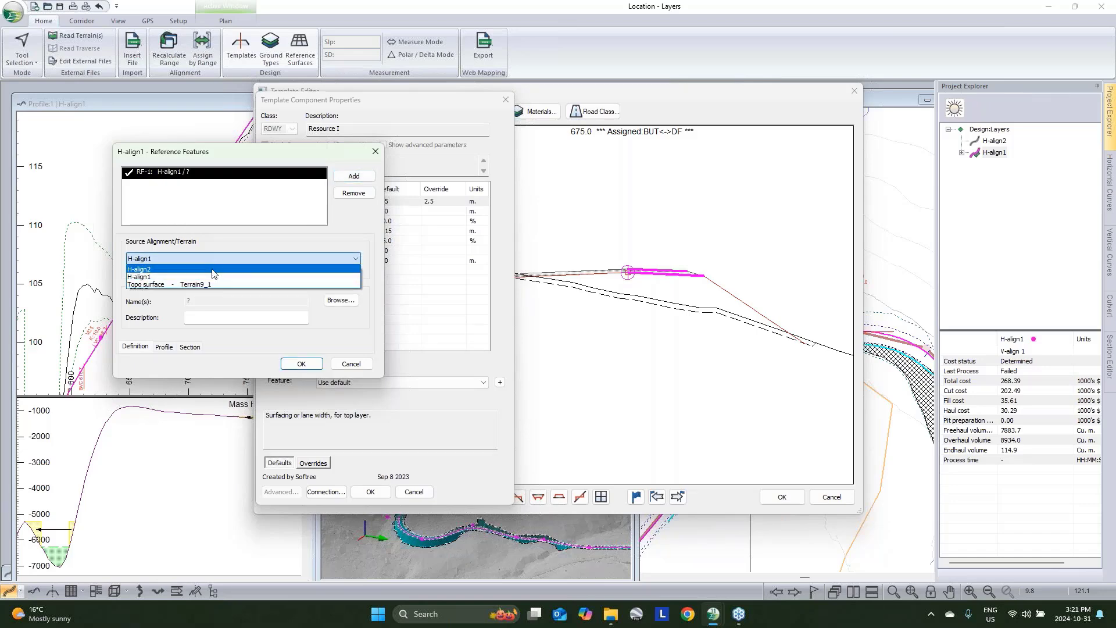
{"action": "left_click", "coordinate": [212, 269]}
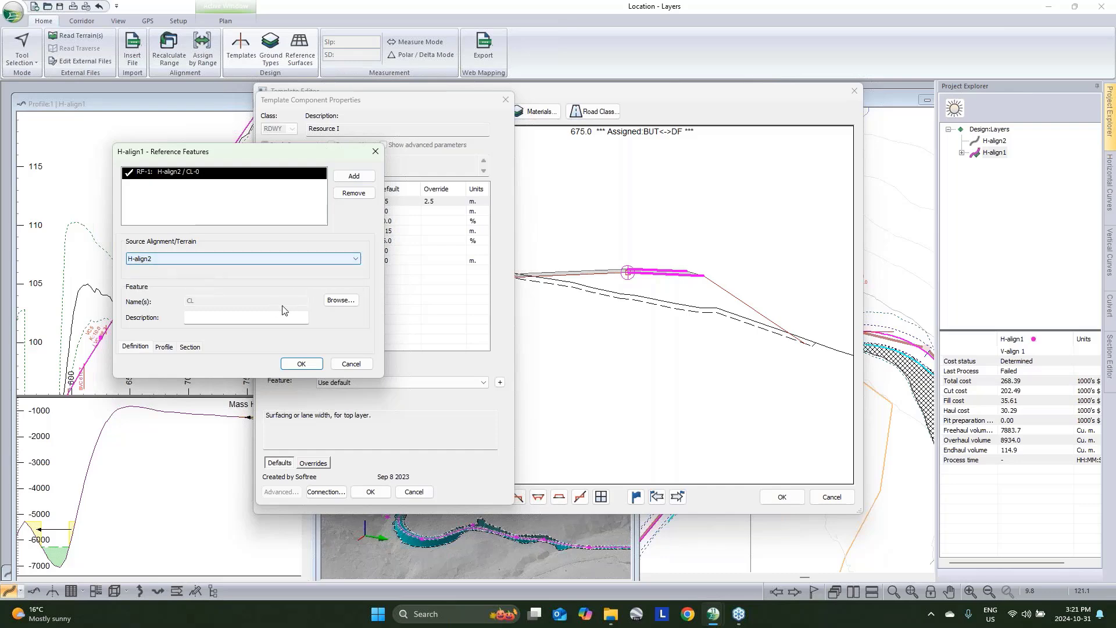
{"action": "left_click", "coordinate": [340, 300]}
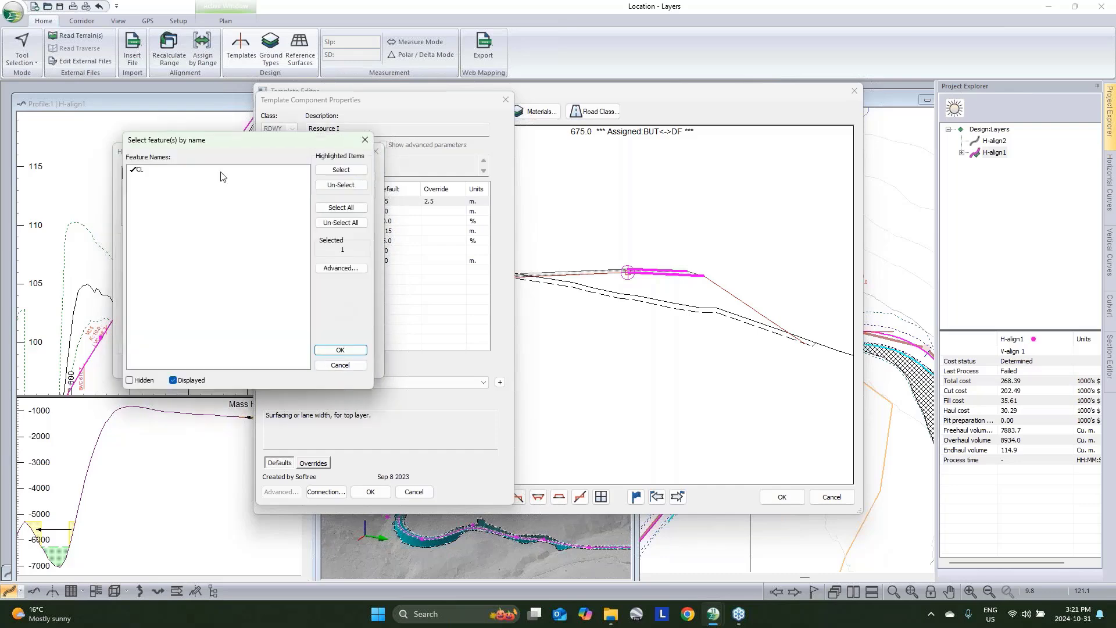
{"action": "left_click", "coordinate": [341, 366]}
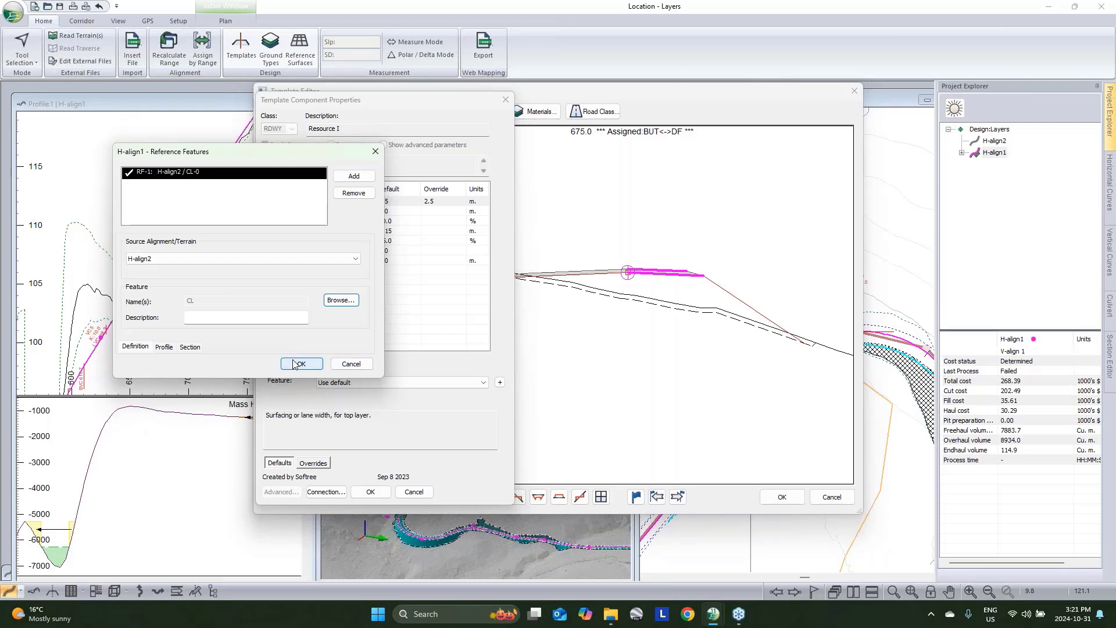
{"action": "left_click", "coordinate": [299, 364]}
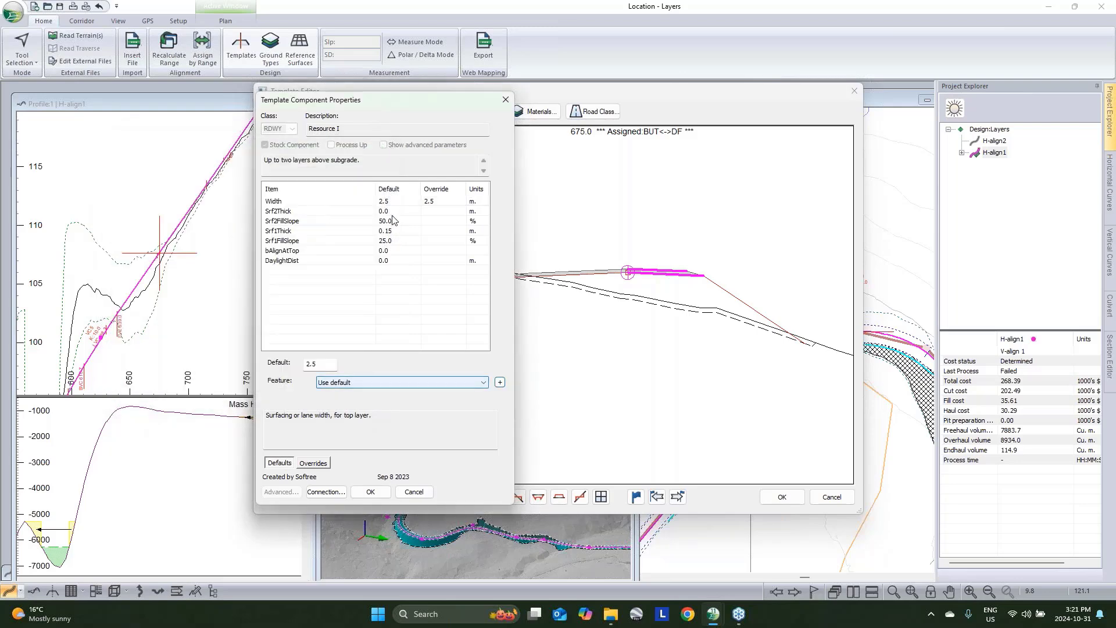
Tie the Resource I-right width to RF-1: H-align2 / CL-0, preview it at station 695, and apply the template change.
{"action": "left_click", "coordinate": [401, 382]}
{"action": "left_click", "coordinate": [349, 400]}
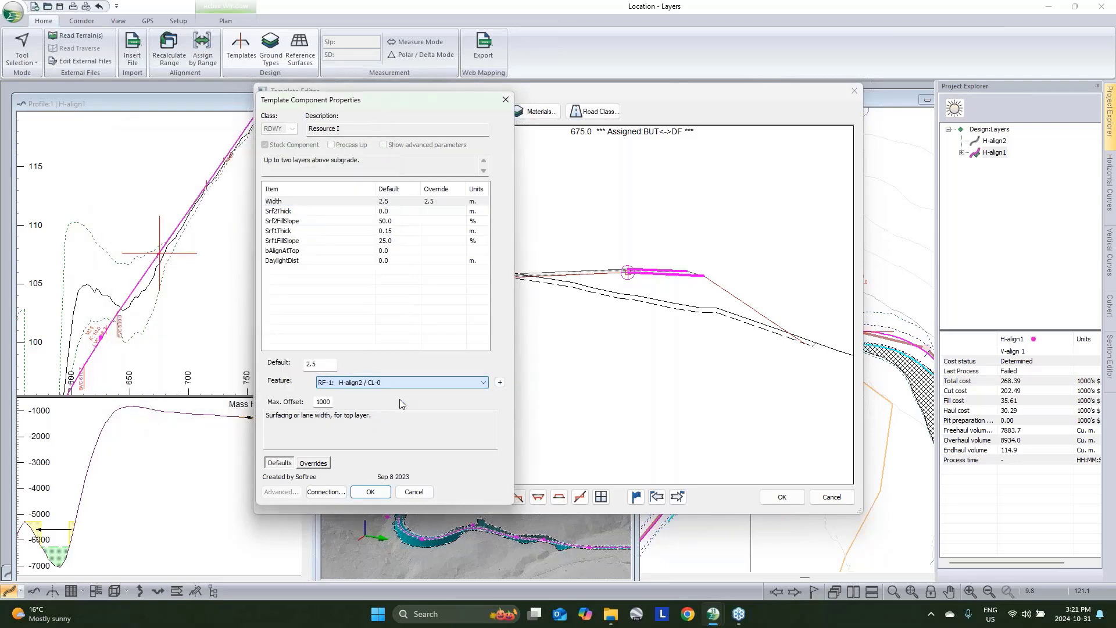
{"action": "left_click", "coordinate": [370, 492]}
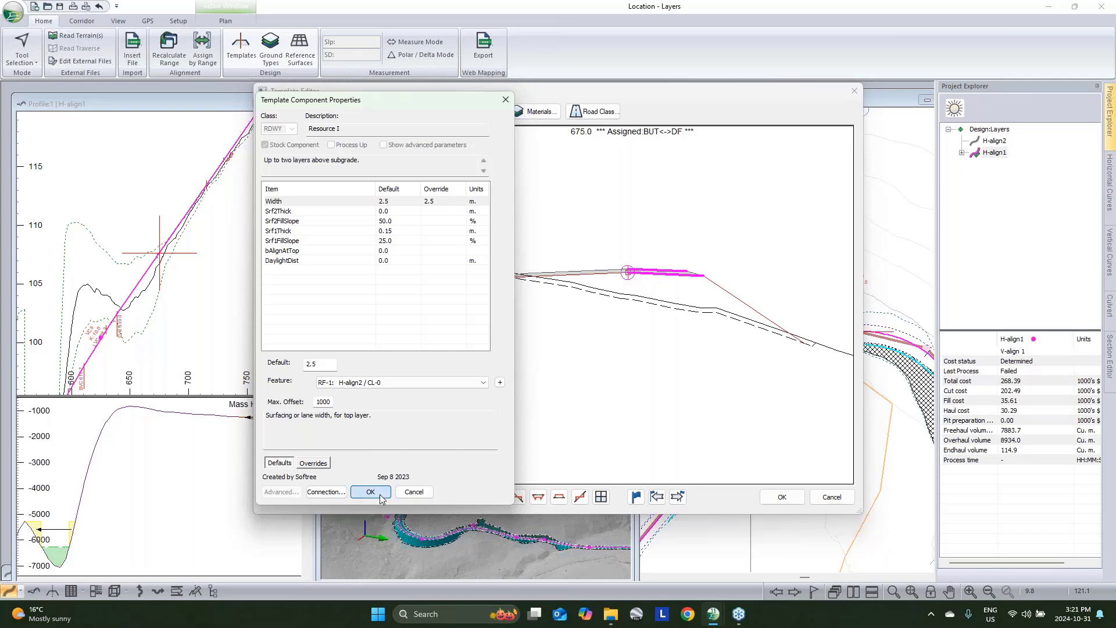
{"action": "left_click", "coordinate": [677, 497]}
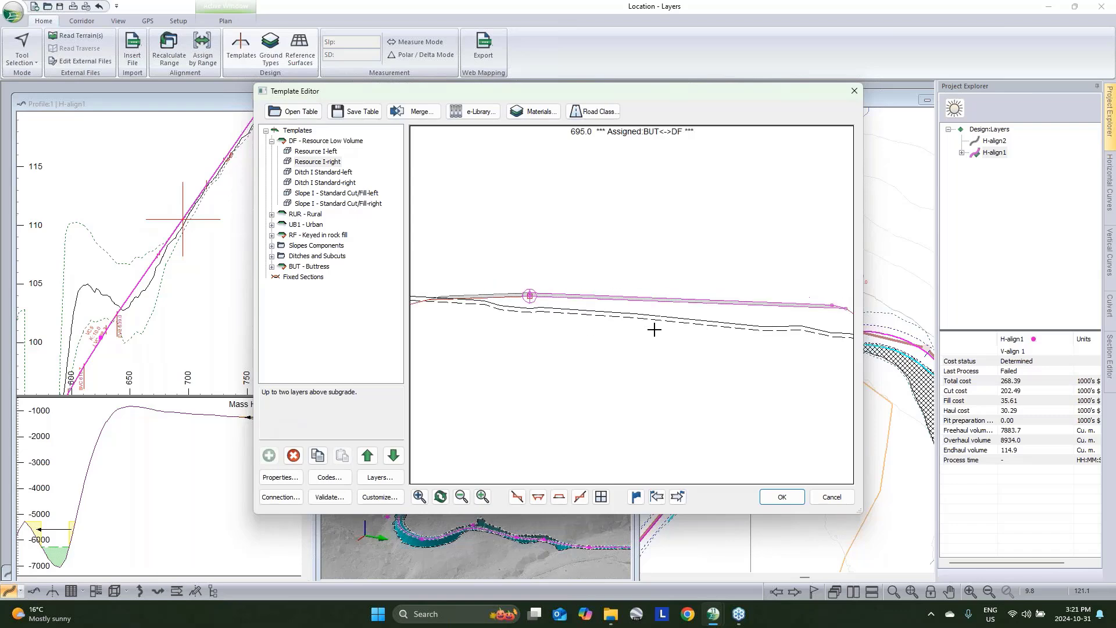
{"action": "mouse_move", "coordinate": [814, 310]}
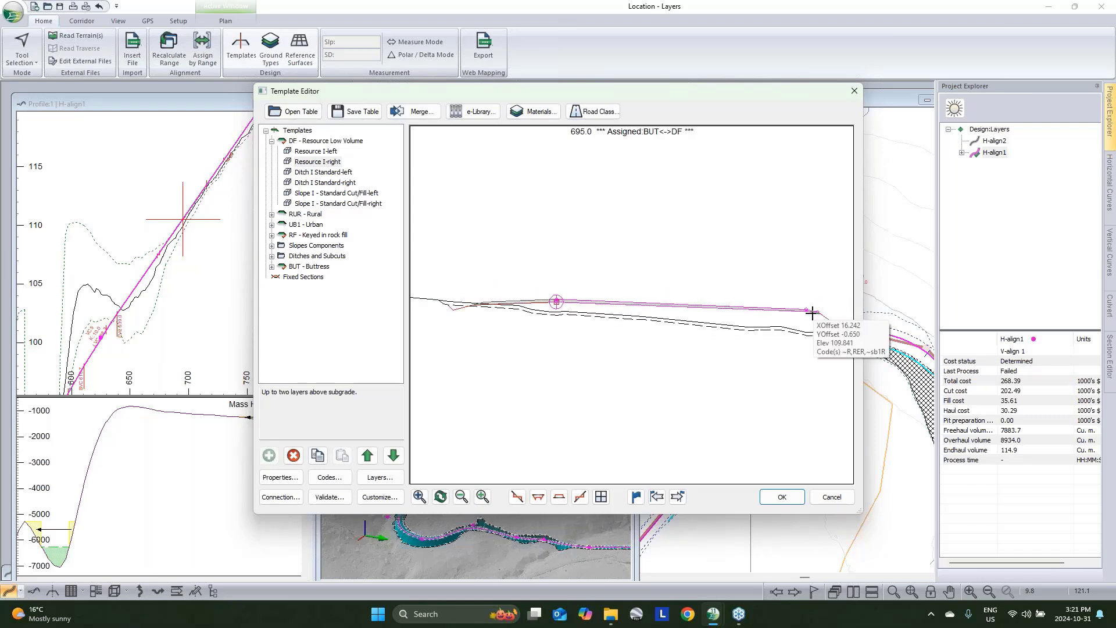
{"action": "left_click", "coordinate": [784, 501]}
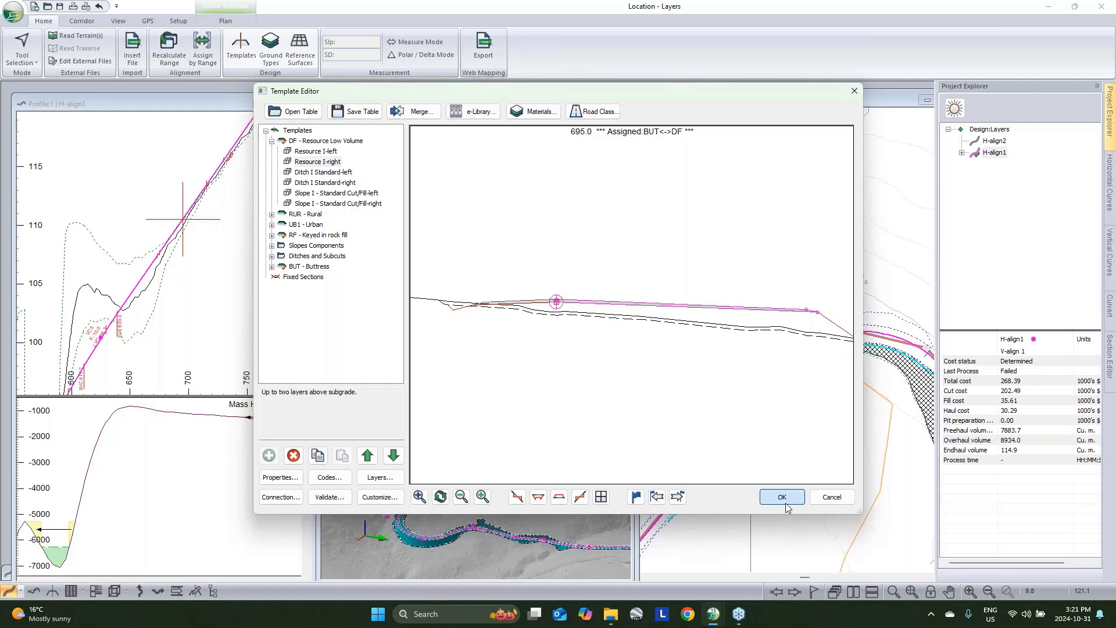
{"action": "left_click", "coordinate": [589, 350]}
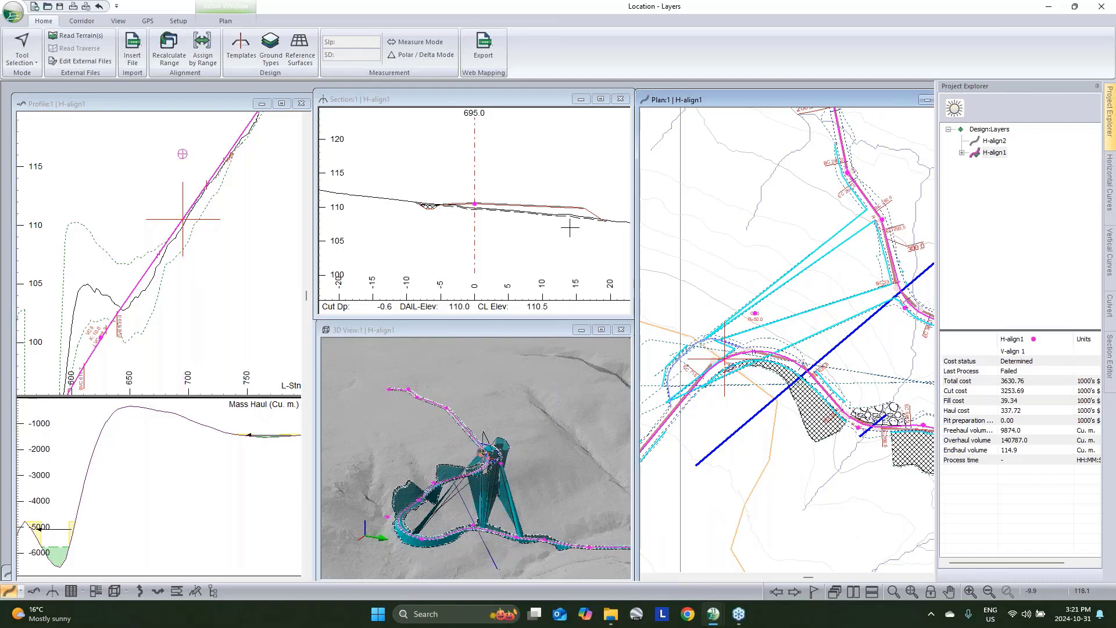
Reopen the DF template and check the Resource I-right width's maximum offset against the stray road edges in plan.
{"action": "left_click", "coordinate": [248, 58]}
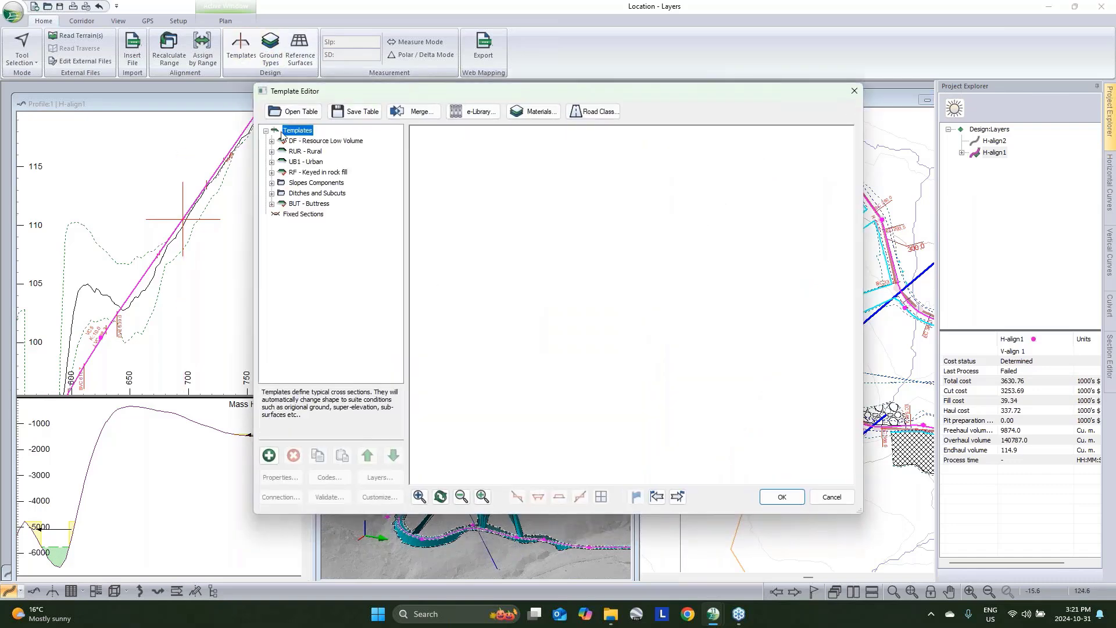
{"action": "double_click", "coordinate": [295, 141]}
{"action": "left_click", "coordinate": [314, 162]}
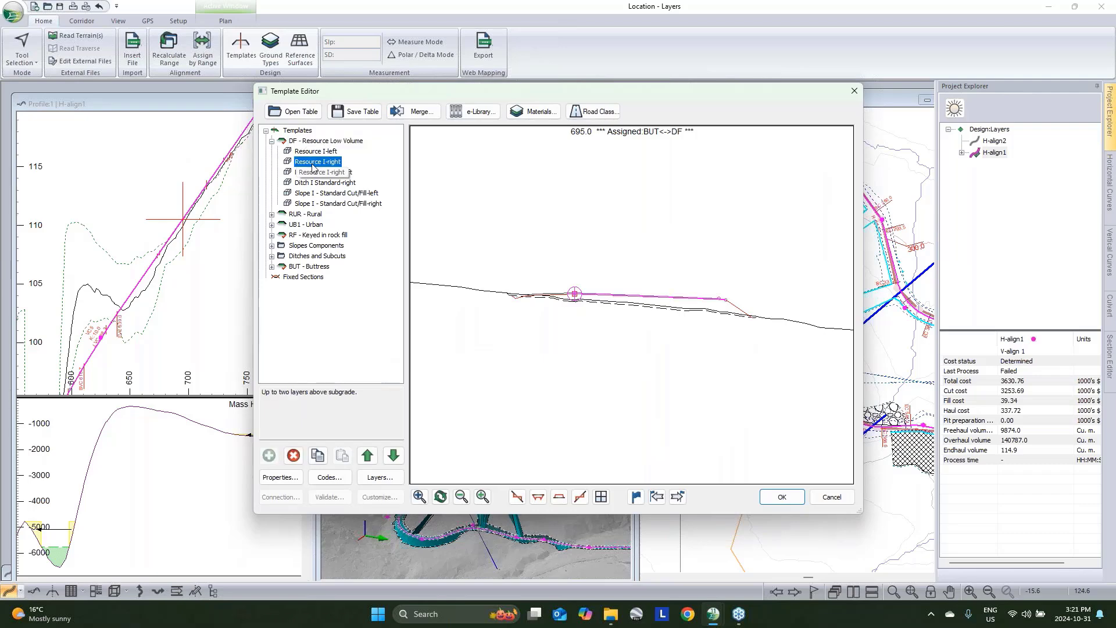
{"action": "double_click", "coordinate": [314, 163]}
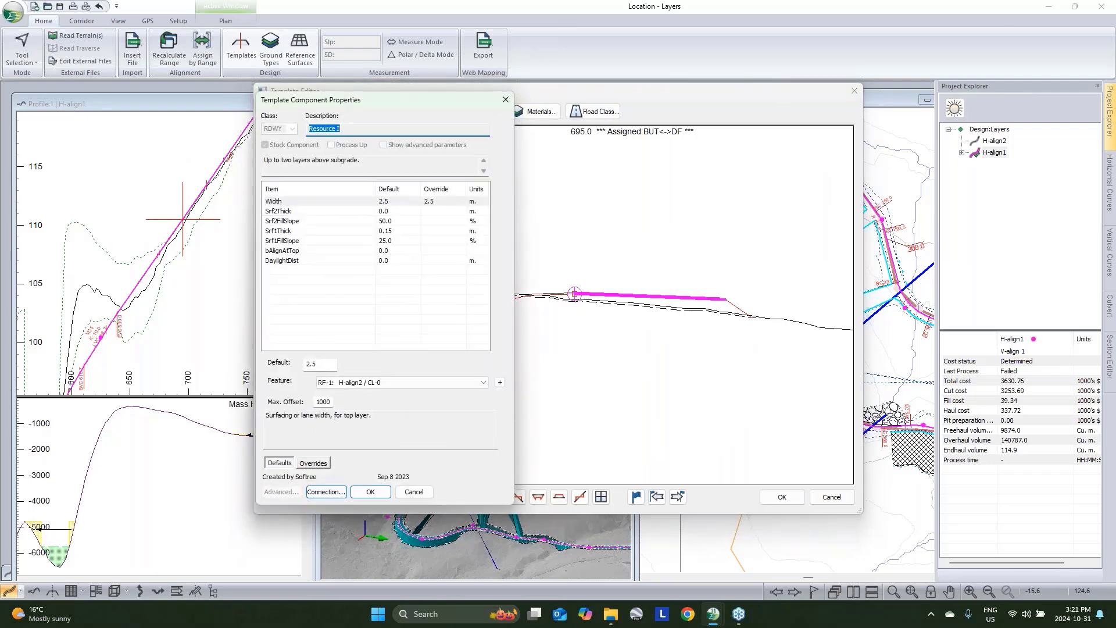
{"action": "double_click", "coordinate": [323, 402]}
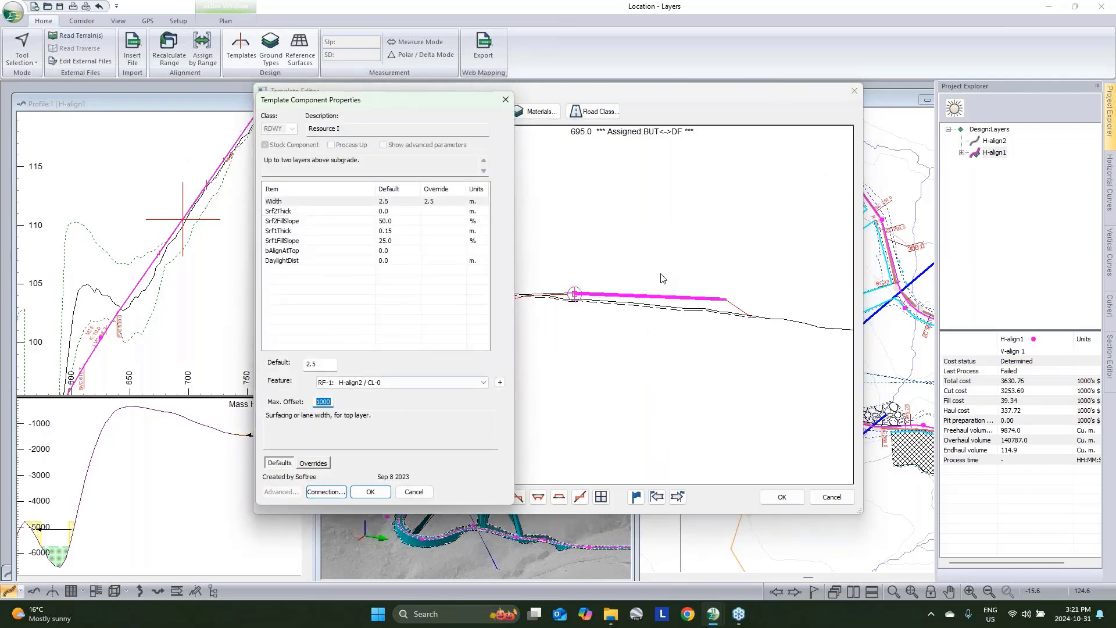
{"action": "left_click", "coordinate": [414, 492]}
{"action": "left_click_drag", "start_coordinate": [521, 102], "coordinate": [282, 130]}
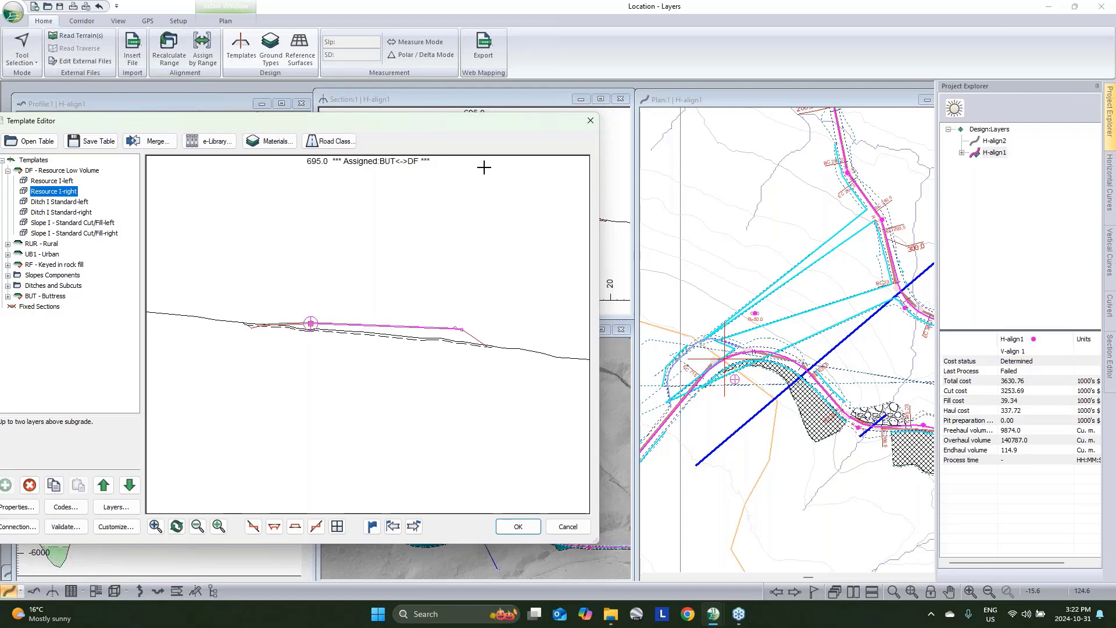
{"action": "left_click_drag", "start_coordinate": [466, 124], "coordinate": [740, 115]}
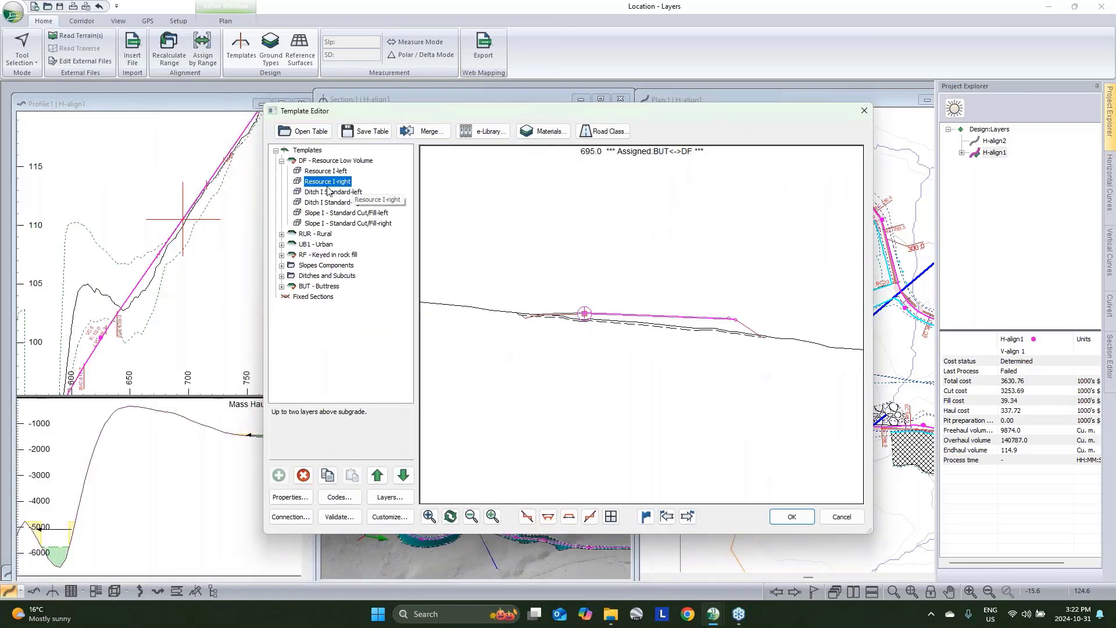
Set the maximum offset of the Resource I-right width feature to 80 and apply the template change to H-align1.
{"action": "double_click", "coordinate": [328, 184]}
{"action": "double_click", "coordinate": [342, 421]}
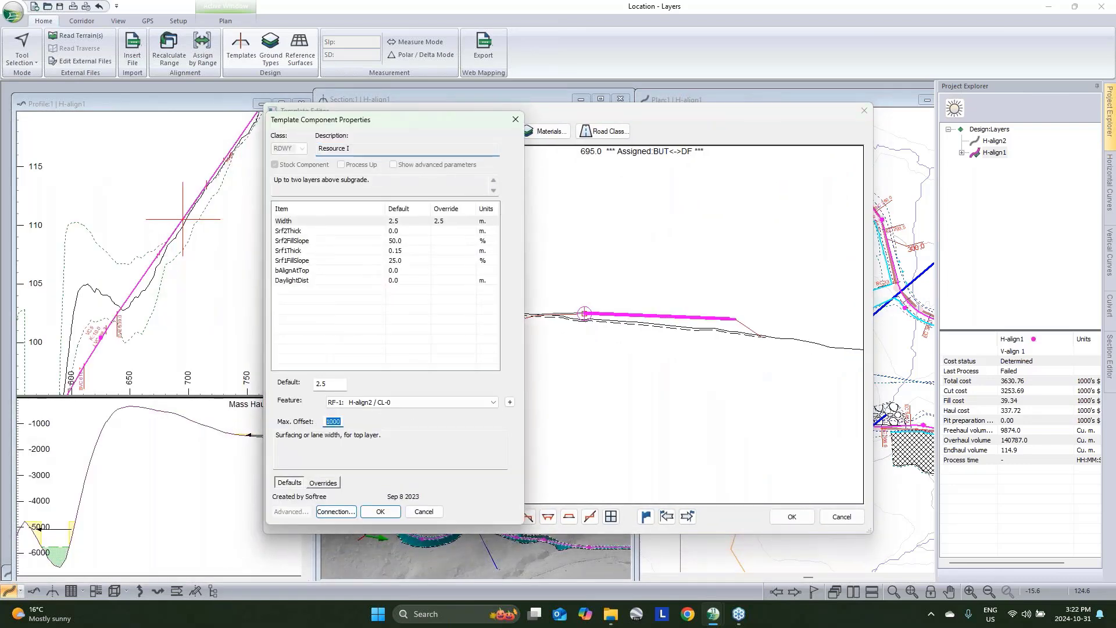
{"action": "type", "text": "80"}
{"action": "left_click", "coordinate": [380, 511]}
{"action": "left_click", "coordinate": [792, 516]}
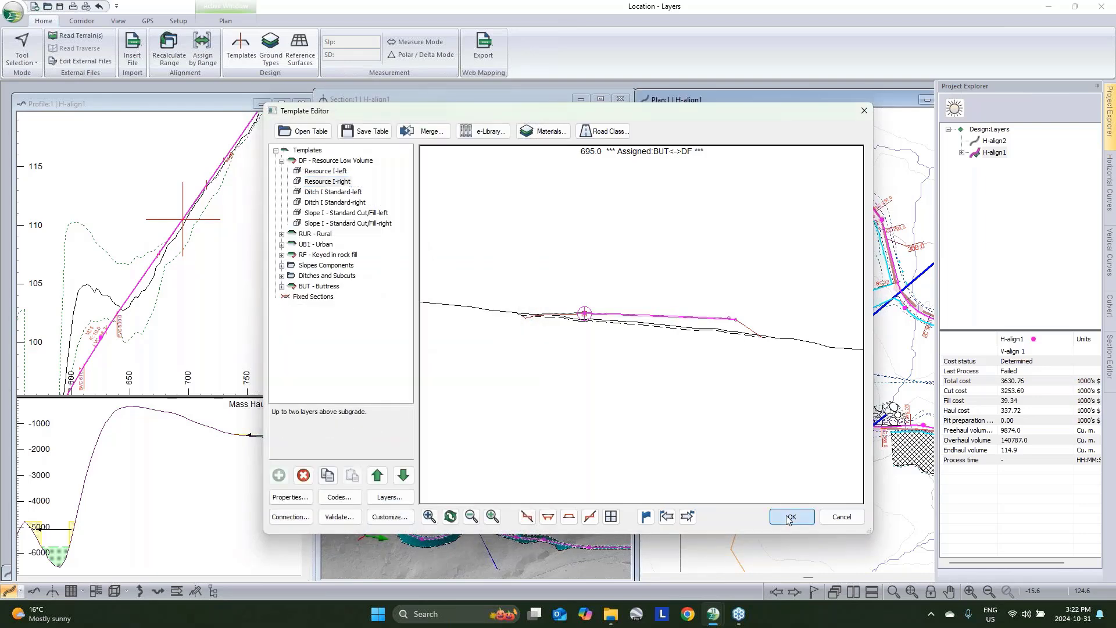
{"action": "left_click", "coordinate": [592, 351]}
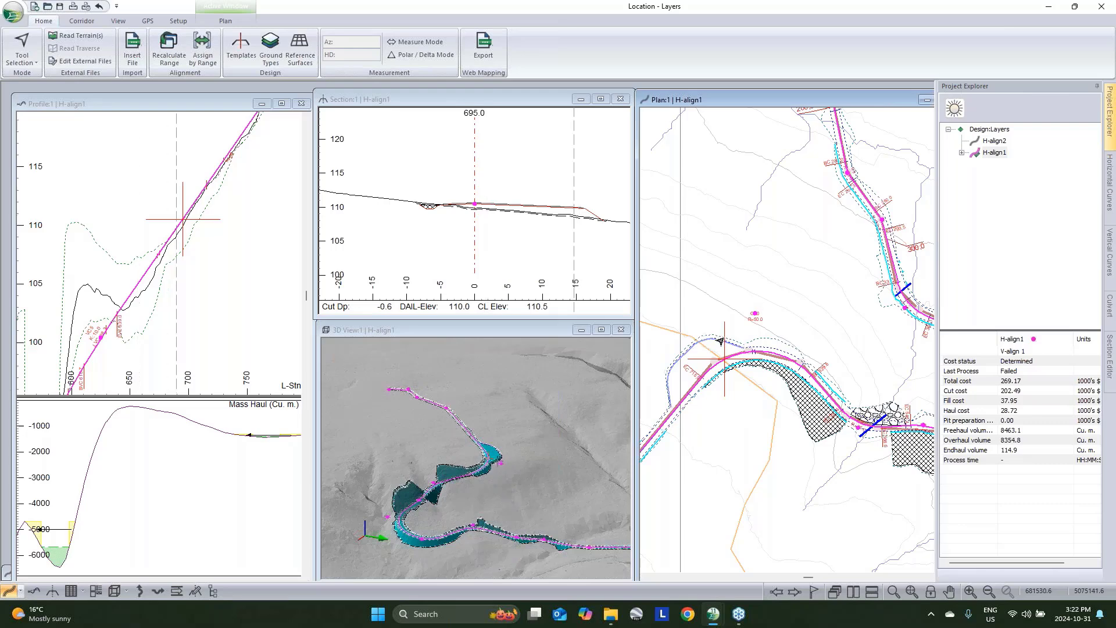
Hide H-align2 in the plan and inspect the pullout's edges along H-align1 near station 685.
{"action": "mouse_move", "coordinate": [718, 337]}
{"action": "right_click", "coordinate": [991, 143]}
{"action": "left_click", "coordinate": [1013, 169]}
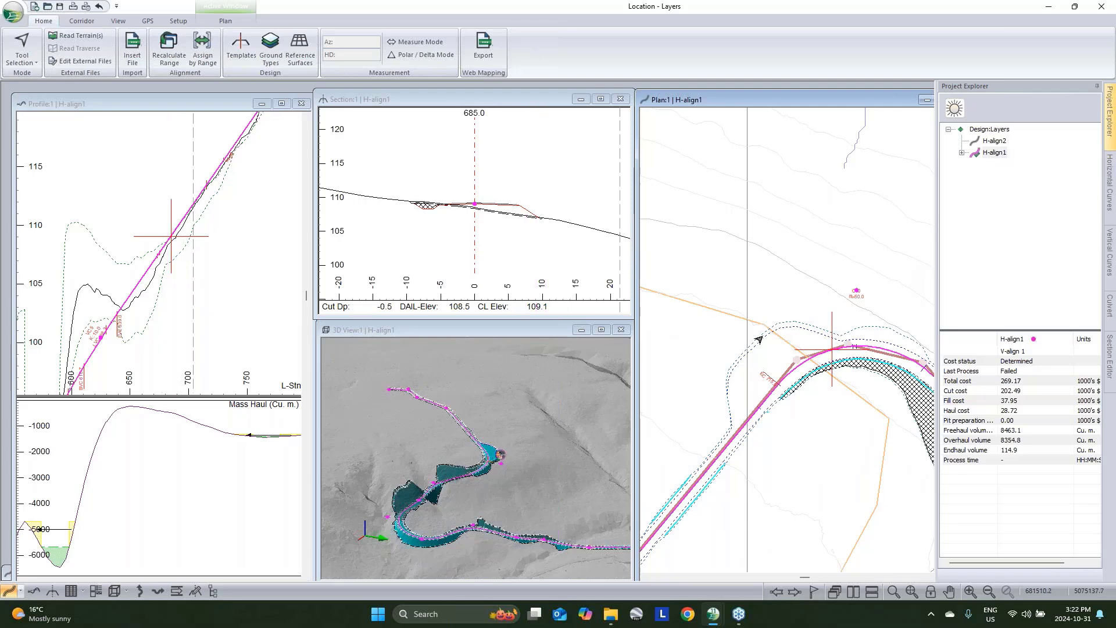
{"action": "mouse_move", "coordinate": [723, 424]}
{"action": "middle_click_drag", "start_coordinate": [795, 372], "coordinate": [792, 321]}
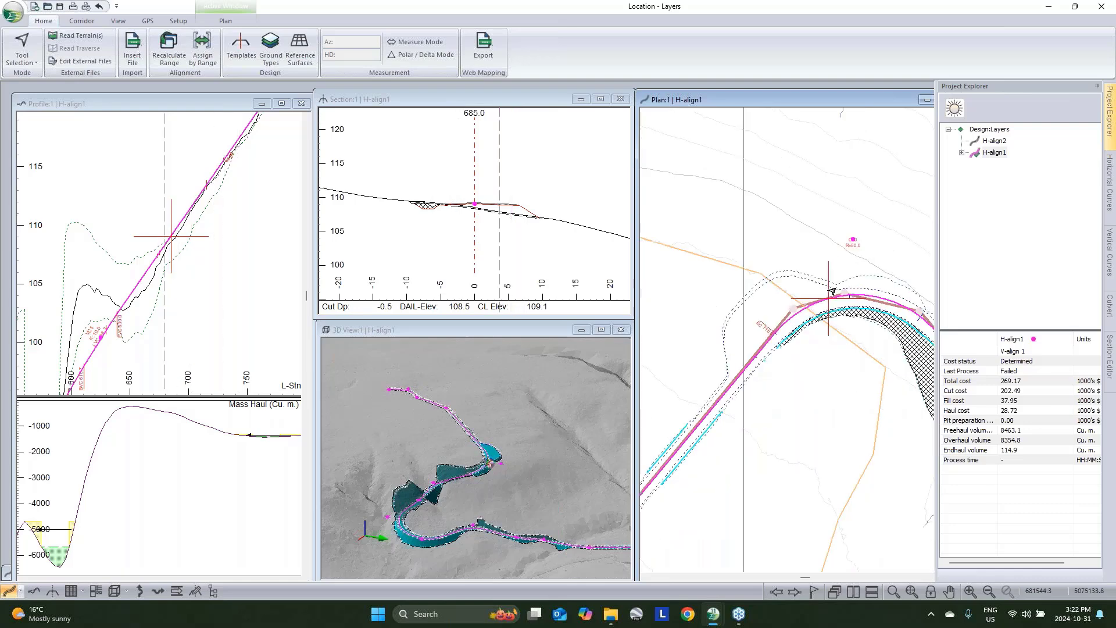
{"action": "mouse_move", "coordinate": [796, 275]}
{"action": "mouse_move", "coordinate": [755, 324]}
Show the H-align1 cross-section at station 330, just before the culvert crossing in the plan.
{"action": "scroll", "coordinate": [830, 334], "scroll_direction": "up", "scroll_amount": 2}
{"action": "scroll", "coordinate": [858, 350], "scroll_direction": "up", "scroll_amount": 3}
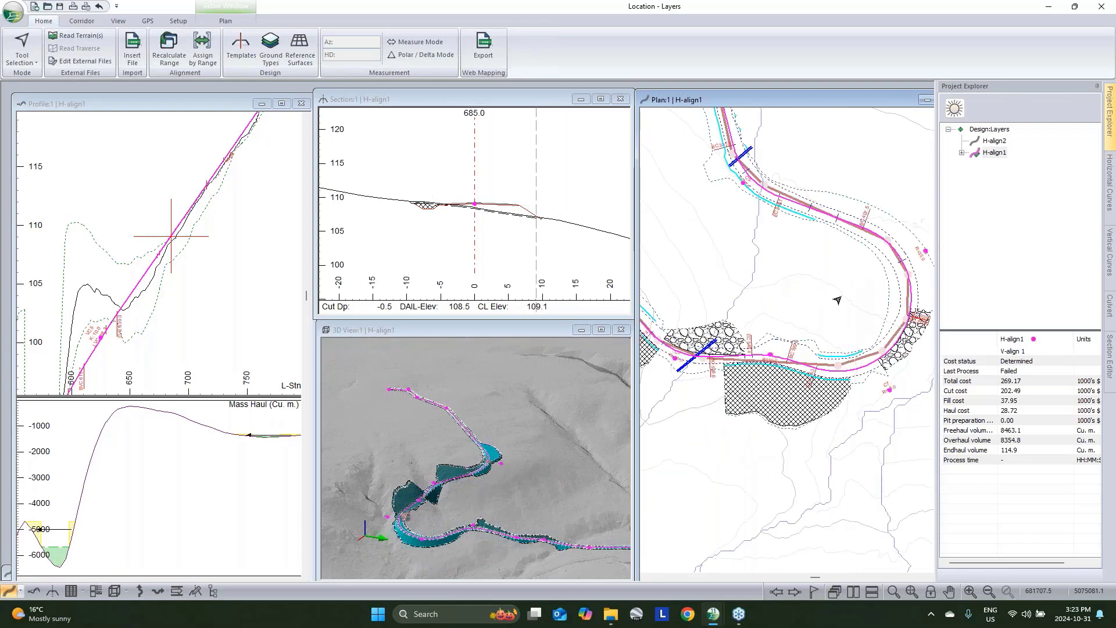
{"action": "left_click", "coordinate": [761, 283]}
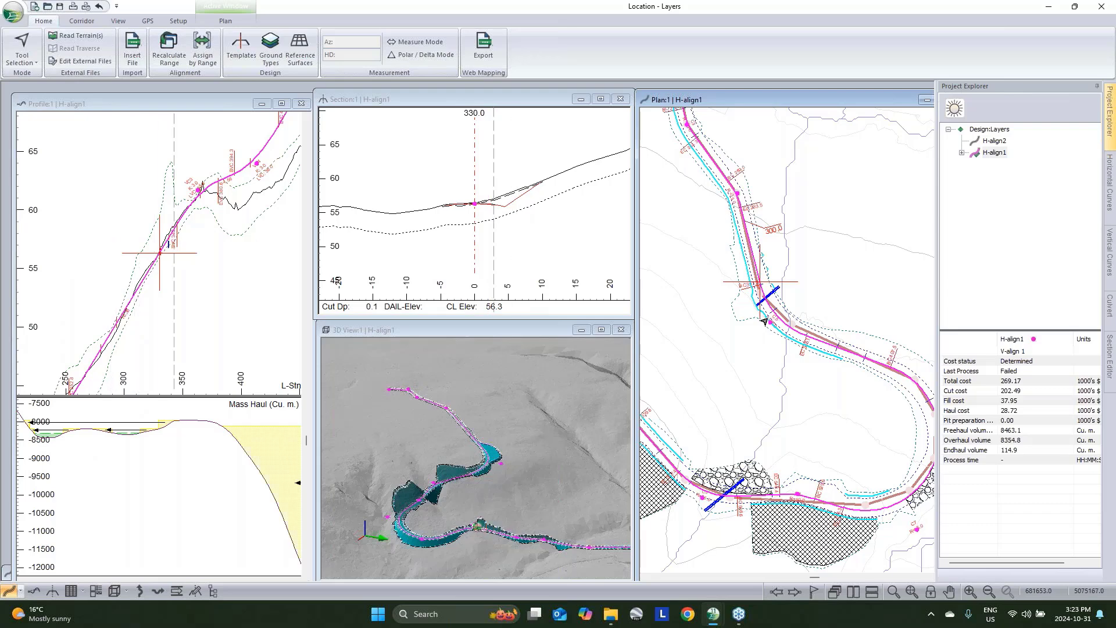
Check the colour and line type assigned to the DIL and DIR template codes in the plan display options.
{"action": "right_click", "coordinate": [817, 265]}
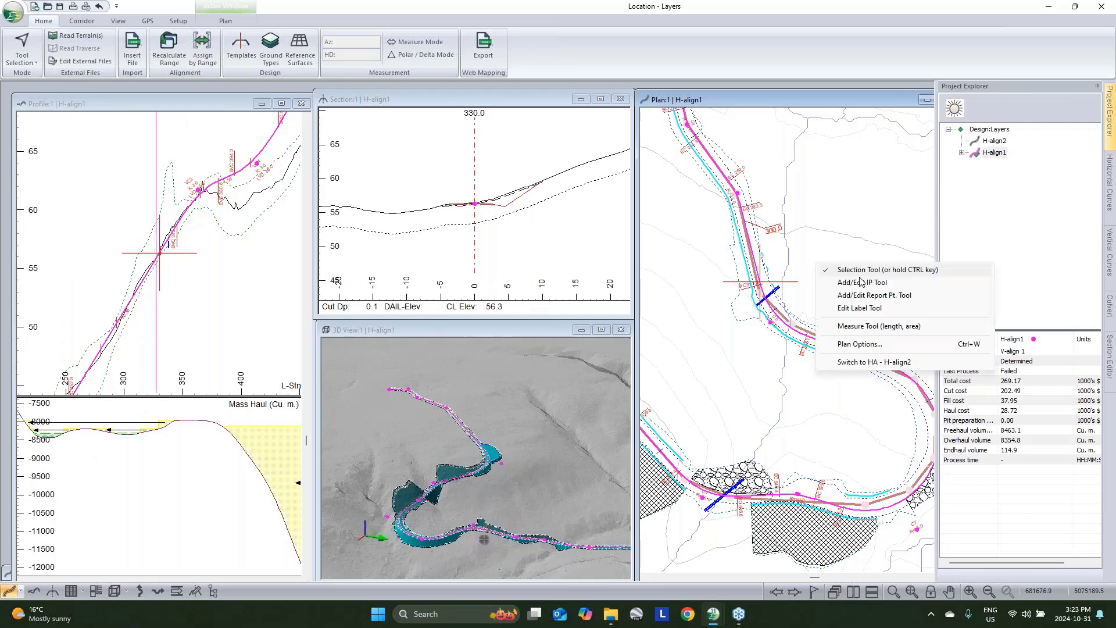
{"action": "left_click", "coordinate": [859, 344]}
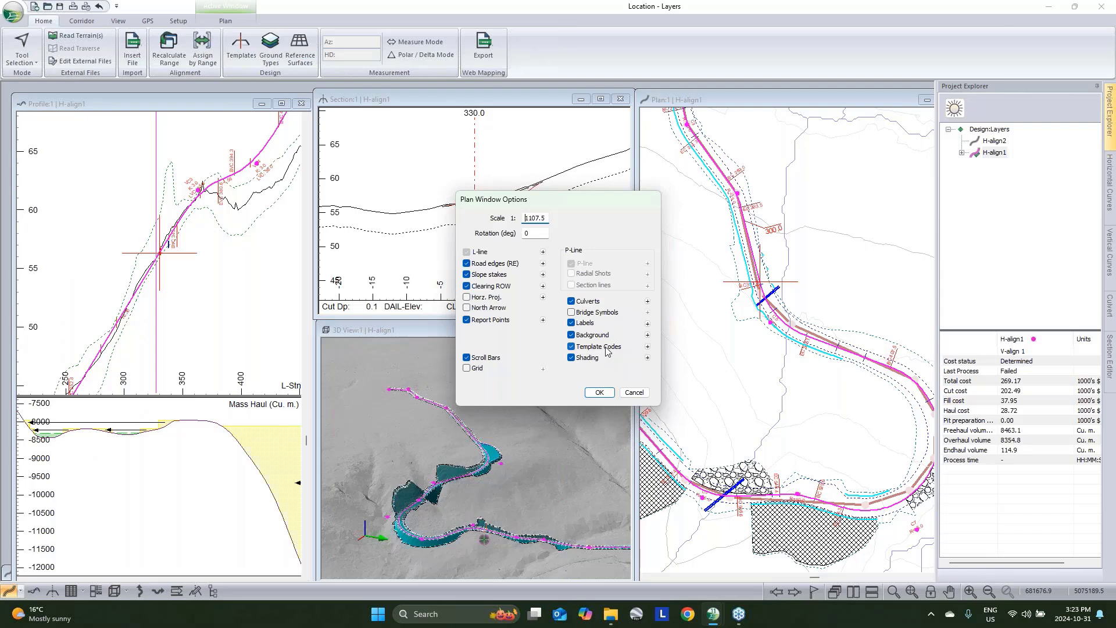
{"action": "left_click", "coordinate": [647, 346]}
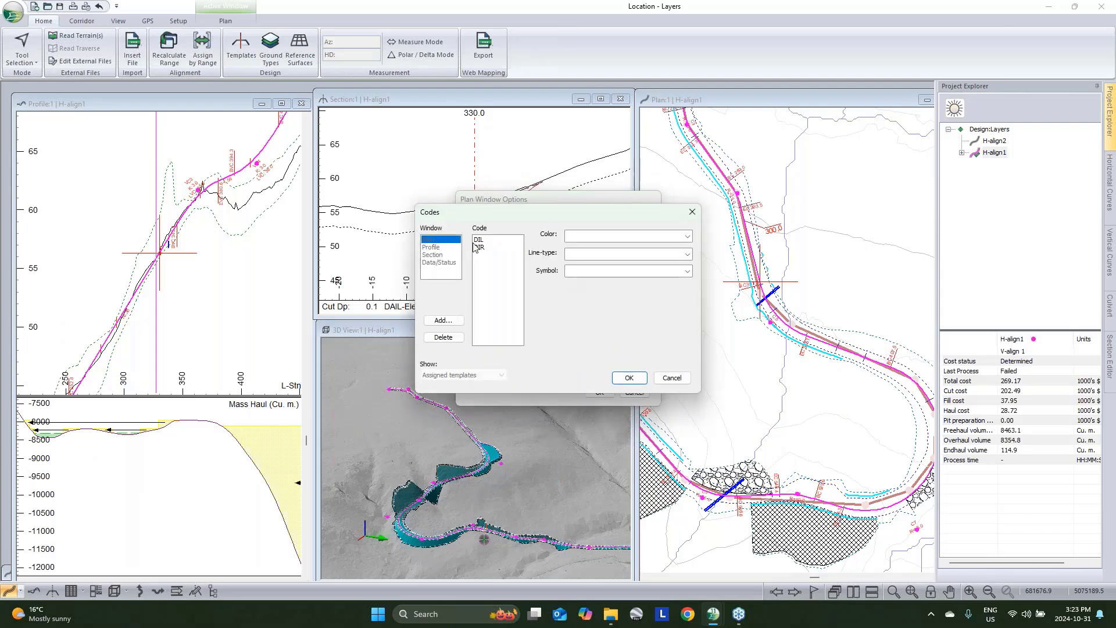
{"action": "left_click", "coordinate": [484, 240]}
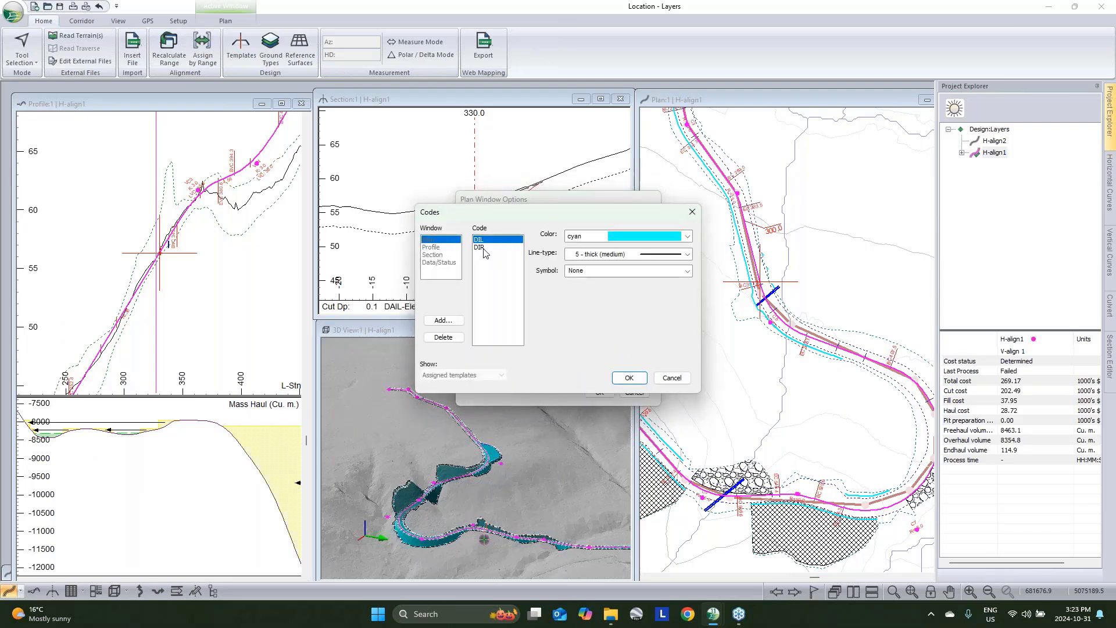
{"action": "left_click", "coordinate": [483, 248]}
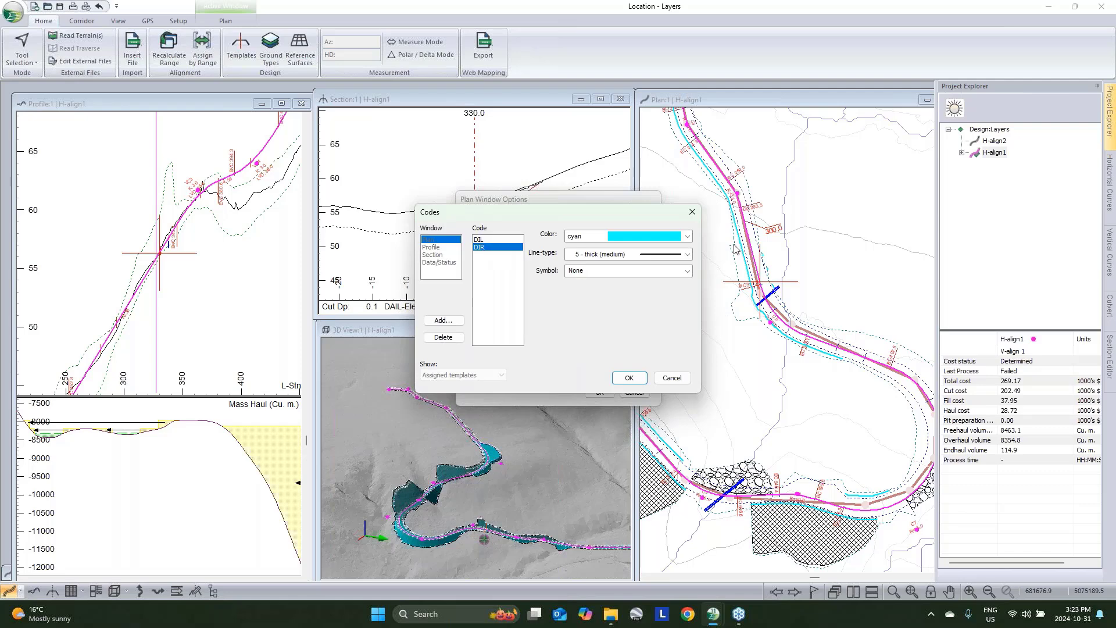
{"action": "left_click", "coordinate": [679, 380]}
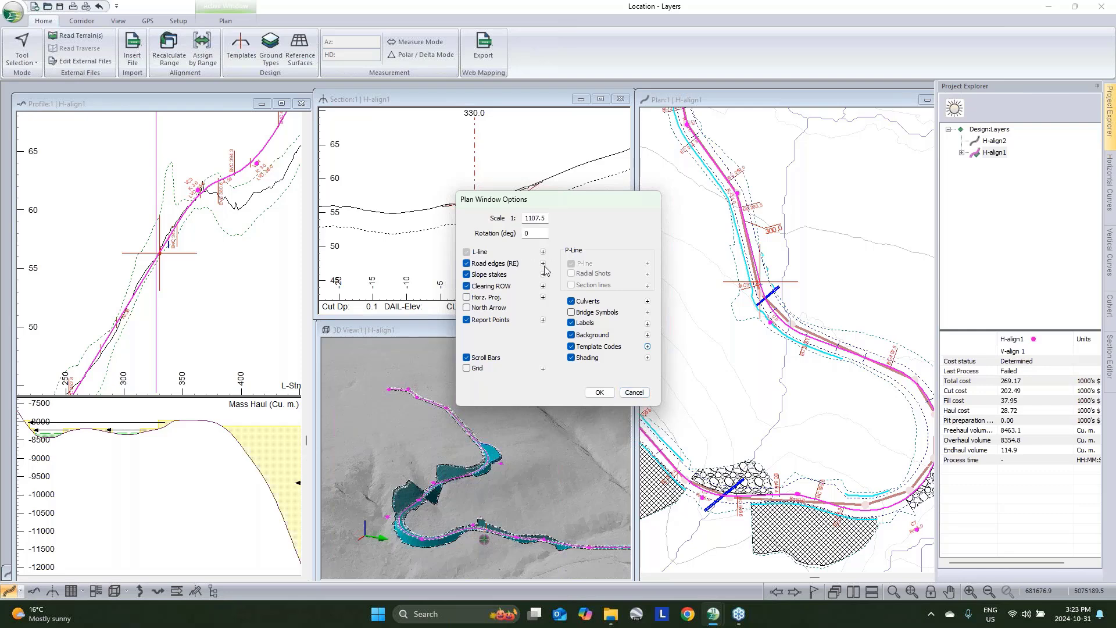
{"action": "left_click", "coordinate": [634, 392]}
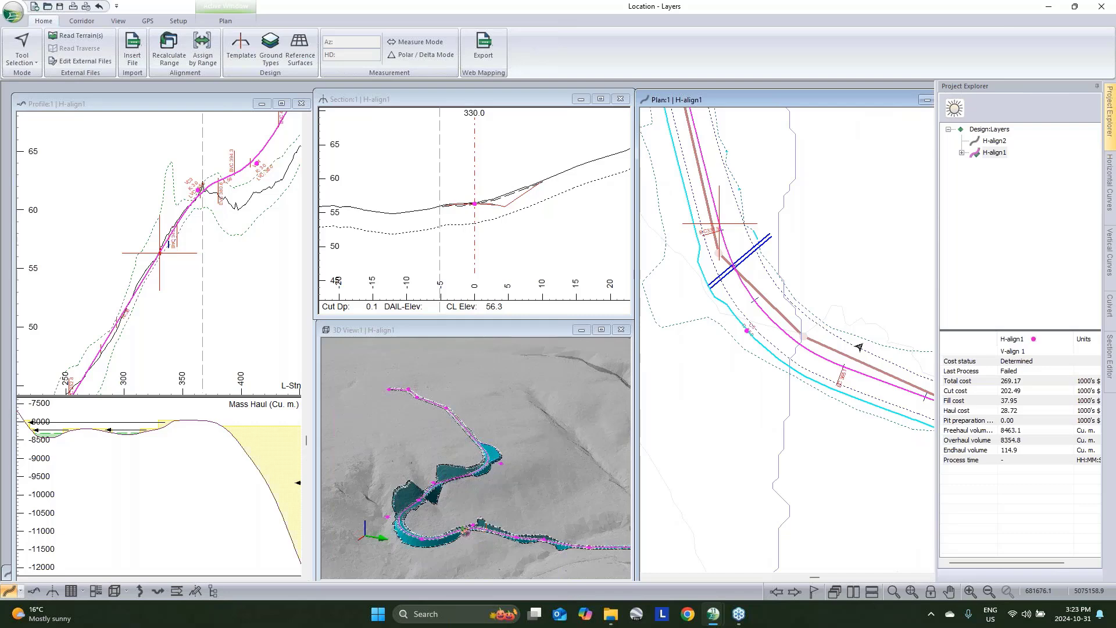
Examine the culvert crossing near station 339 in plan and the right road edge in the station 330 cross-section.
{"action": "mouse_move", "coordinate": [706, 309]}
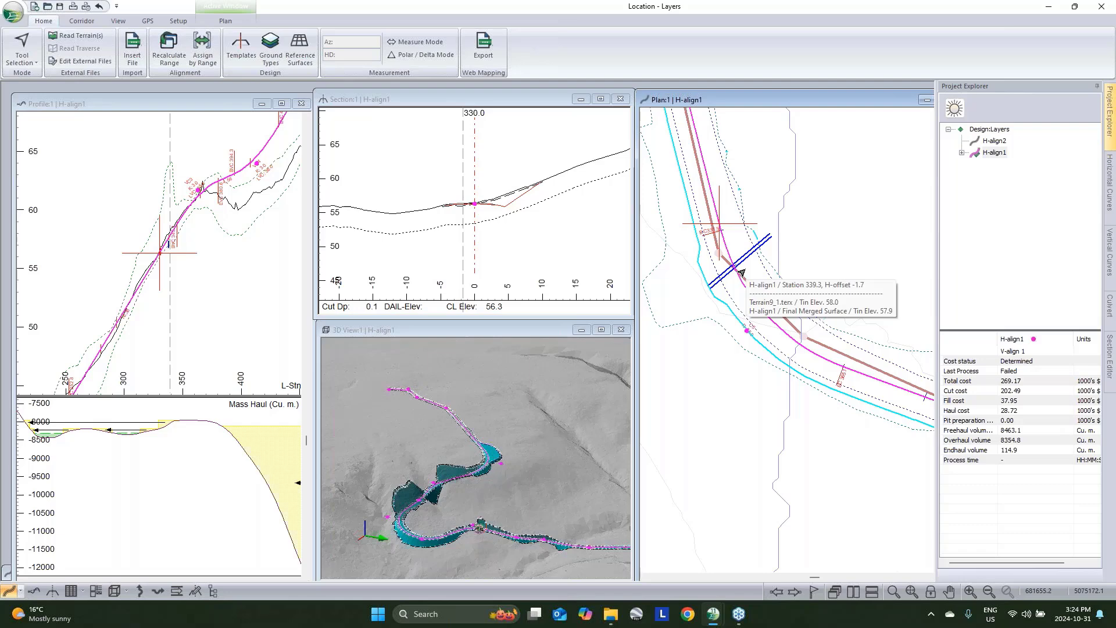
{"action": "scroll", "coordinate": [723, 282], "scroll_direction": "down", "scroll_amount": 3}
{"action": "middle_click_drag", "start_coordinate": [872, 375], "coordinate": [707, 211]}
{"action": "scroll", "coordinate": [762, 271], "scroll_direction": "down", "scroll_amount": 2}
{"action": "mouse_move", "coordinate": [763, 271]}
{"action": "middle_mouse_down"}
{"action": "mouse_move", "coordinate": [872, 331]}
{"action": "mouse_move", "coordinate": [983, 327]}
{"action": "middle_mouse_up"}
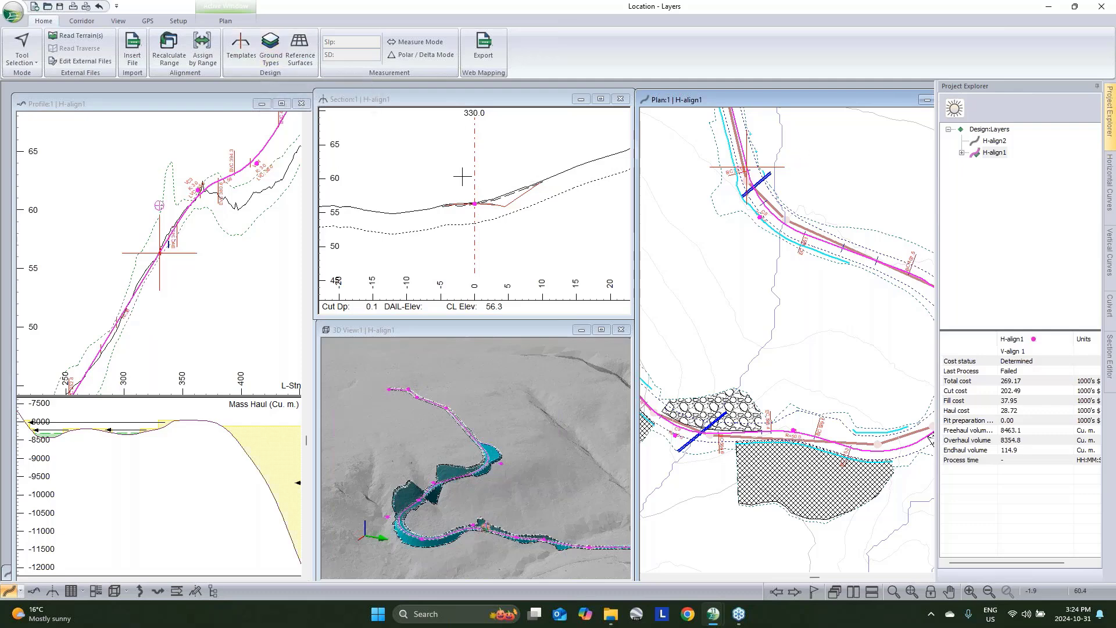
{"action": "scroll", "coordinate": [500, 226], "scroll_direction": "up", "scroll_amount": 3}
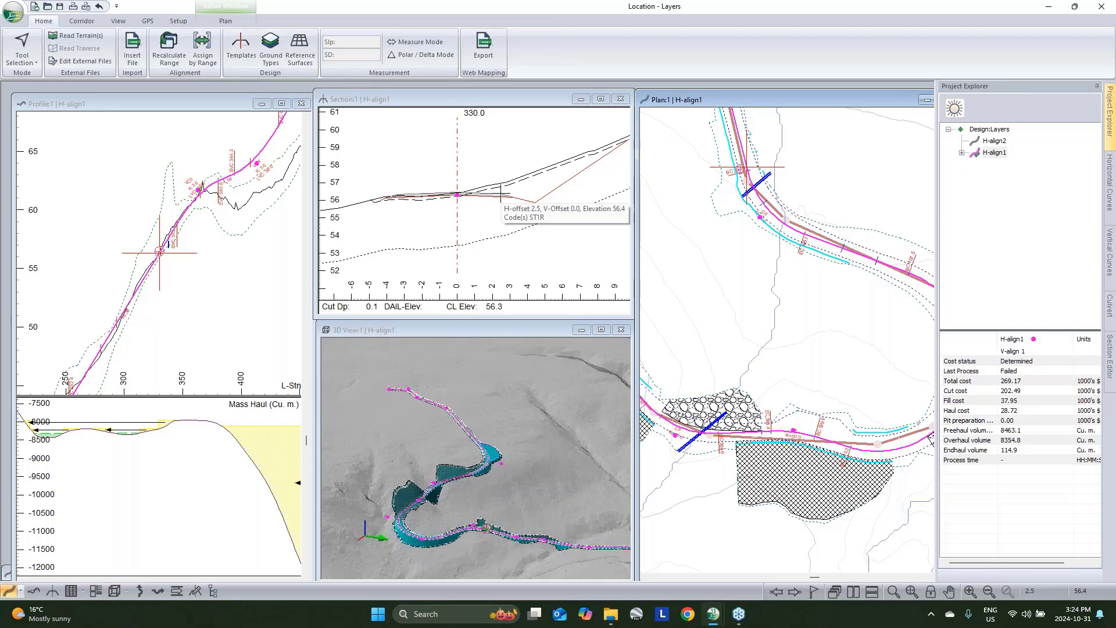
{"action": "scroll", "coordinate": [501, 193], "scroll_direction": "up", "scroll_amount": 2}
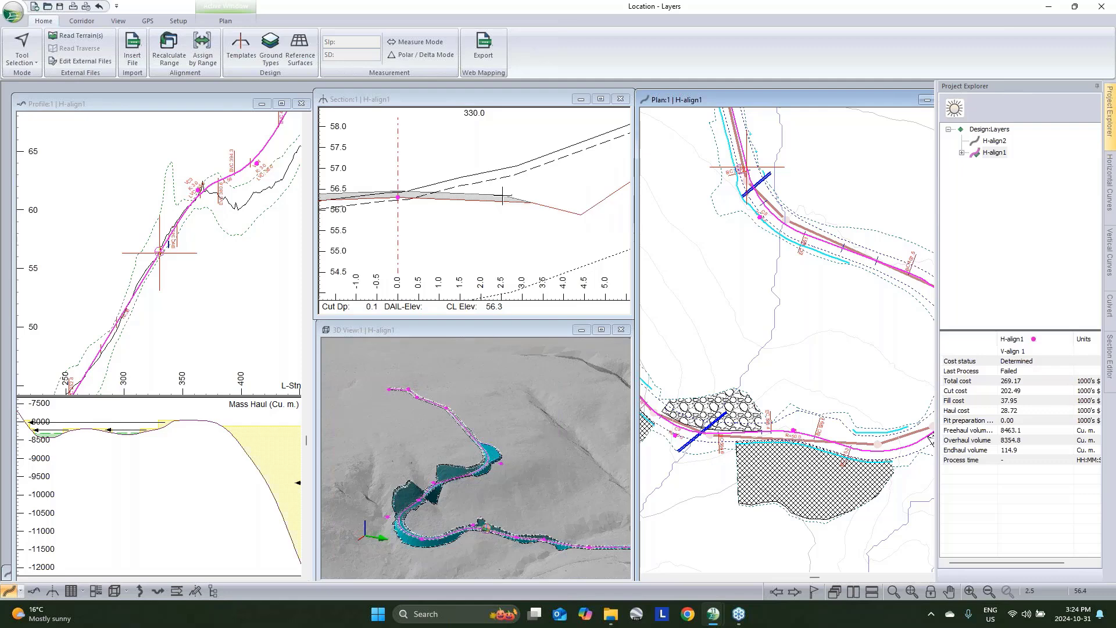
Inspect the point codes at the road edge and ditch bottom of the DF - Resource Low Volume template at station 330.
{"action": "left_click", "coordinate": [240, 47]}
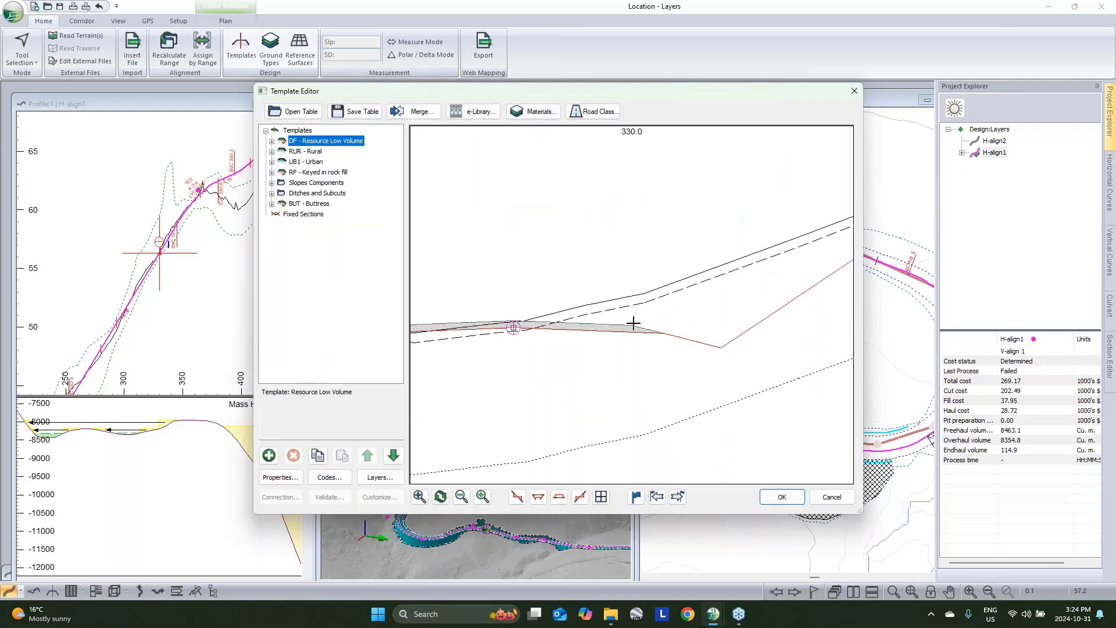
{"action": "mouse_move", "coordinate": [633, 326]}
{"action": "mouse_move", "coordinate": [720, 347]}
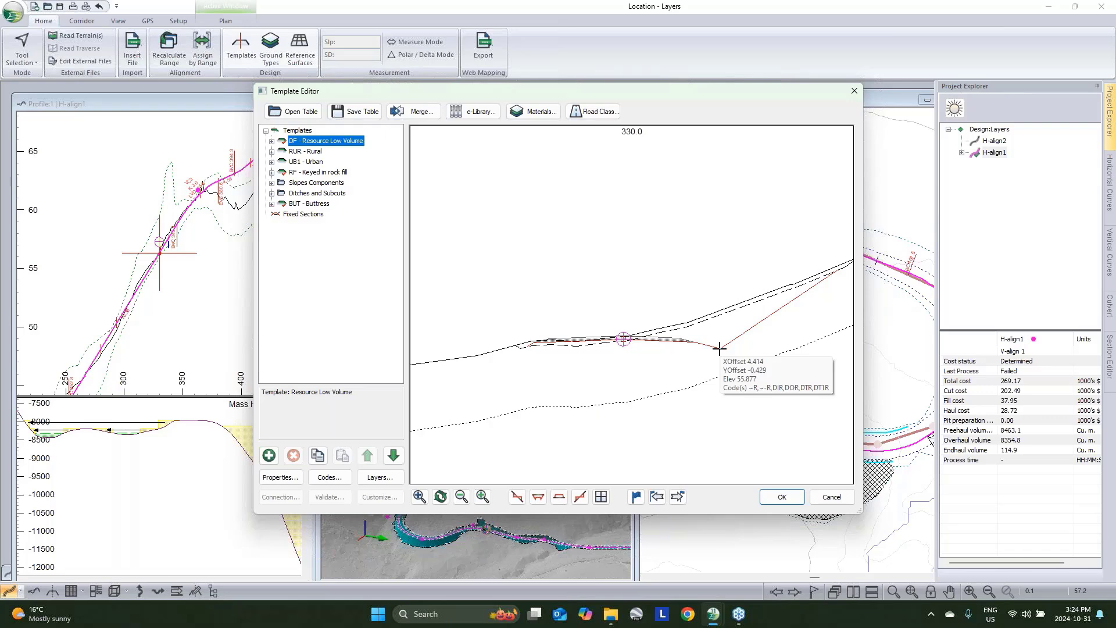
{"action": "left_click", "coordinate": [832, 496]}
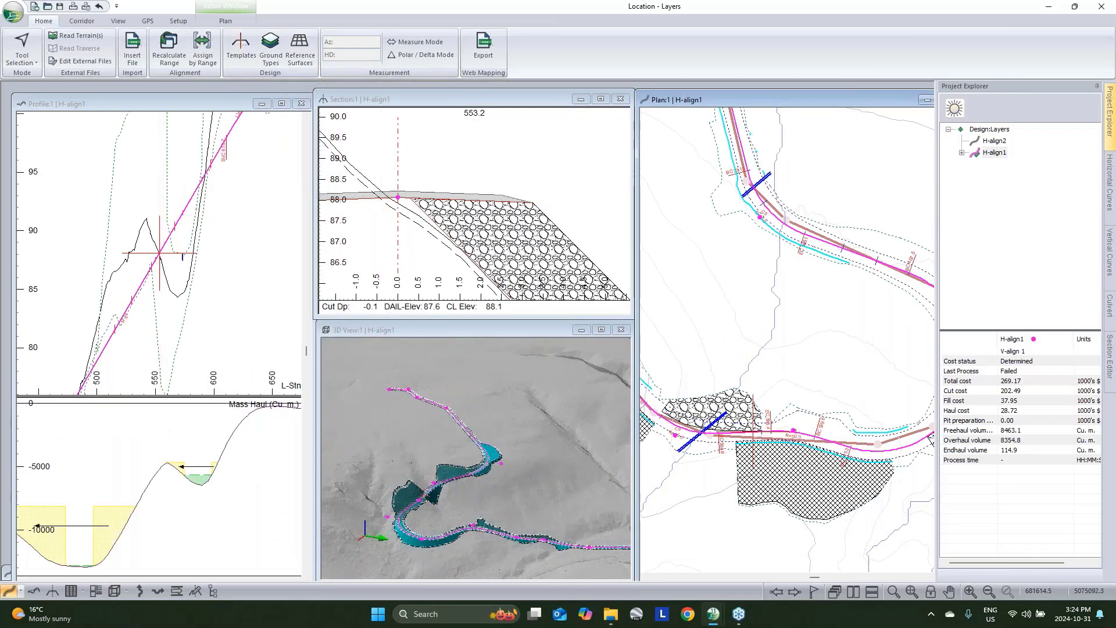
Examine the rock fill in the H-align1 cross-sections at stations 553.2 and 555 and its extent in plan.
{"action": "scroll", "coordinate": [470, 227], "scroll_direction": "down", "scroll_amount": 2}
{"action": "scroll", "coordinate": [472, 235], "scroll_direction": "down", "scroll_amount": 2}
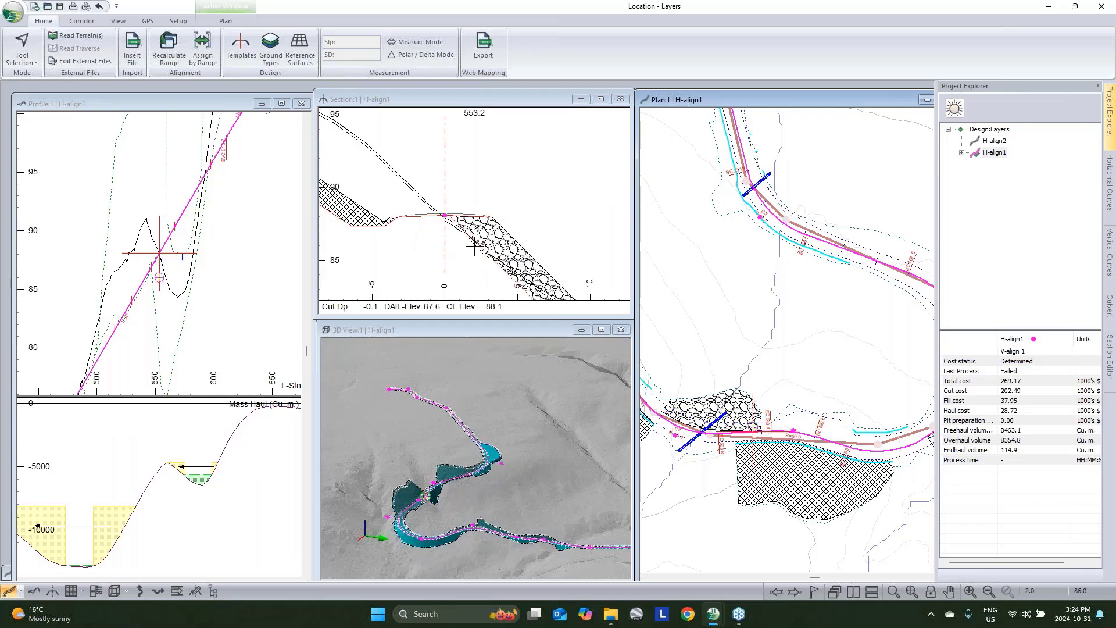
{"action": "scroll", "coordinate": [477, 248], "scroll_direction": "down", "scroll_amount": 1}
{"action": "scroll", "coordinate": [476, 249], "scroll_direction": "down", "scroll_amount": 1}
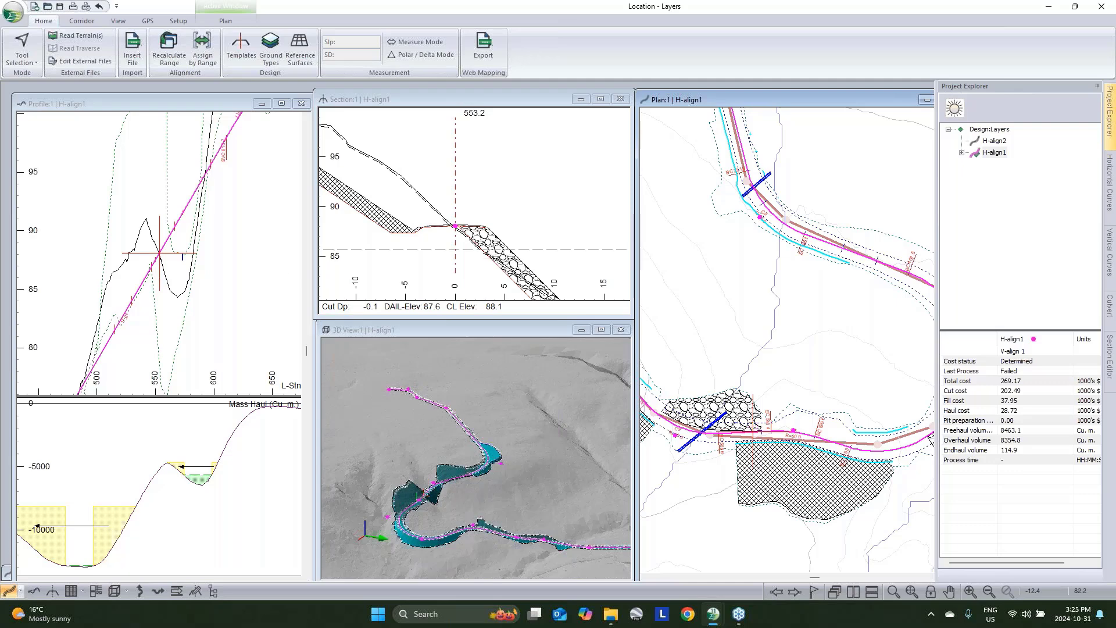
{"action": "left_click", "coordinate": [766, 433]}
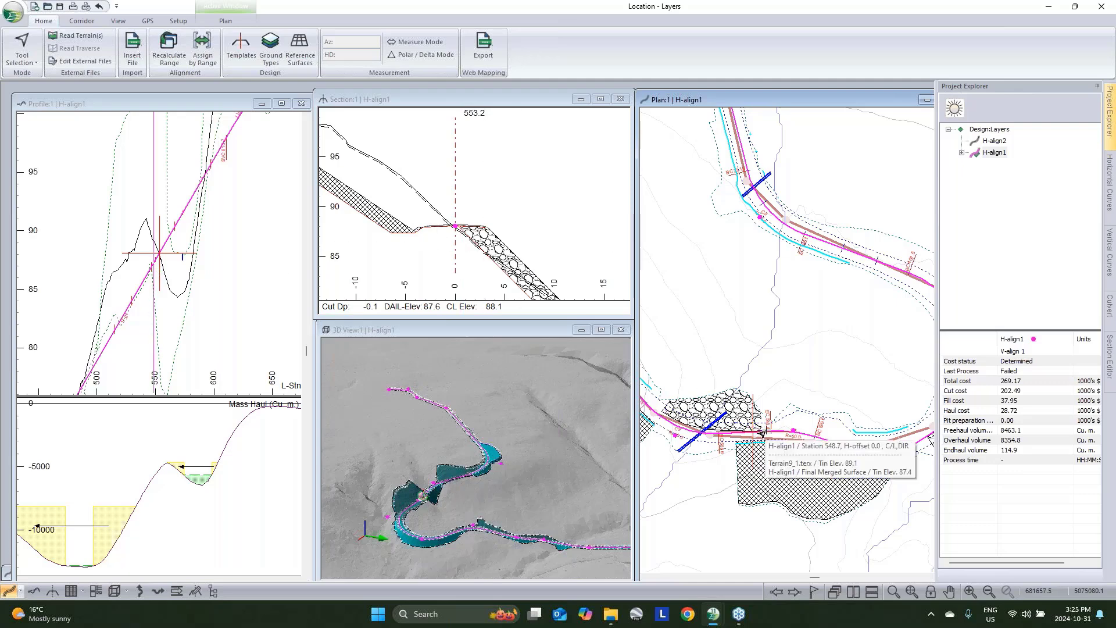
{"action": "left_click", "coordinate": [748, 431]}
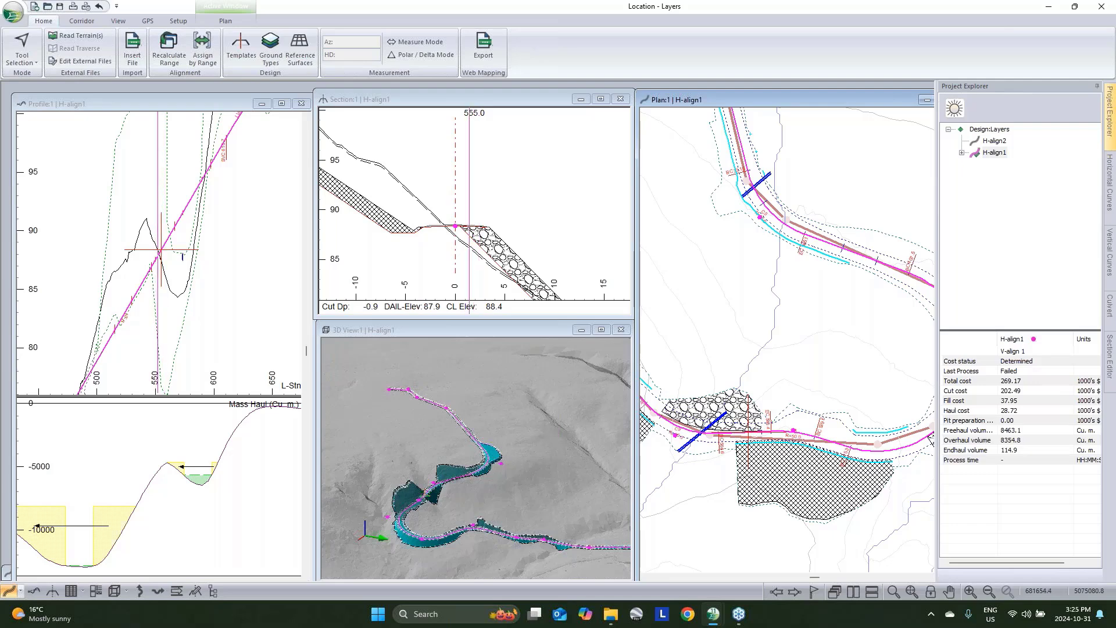
{"action": "scroll", "coordinate": [724, 397], "scroll_direction": "down", "scroll_amount": 3}
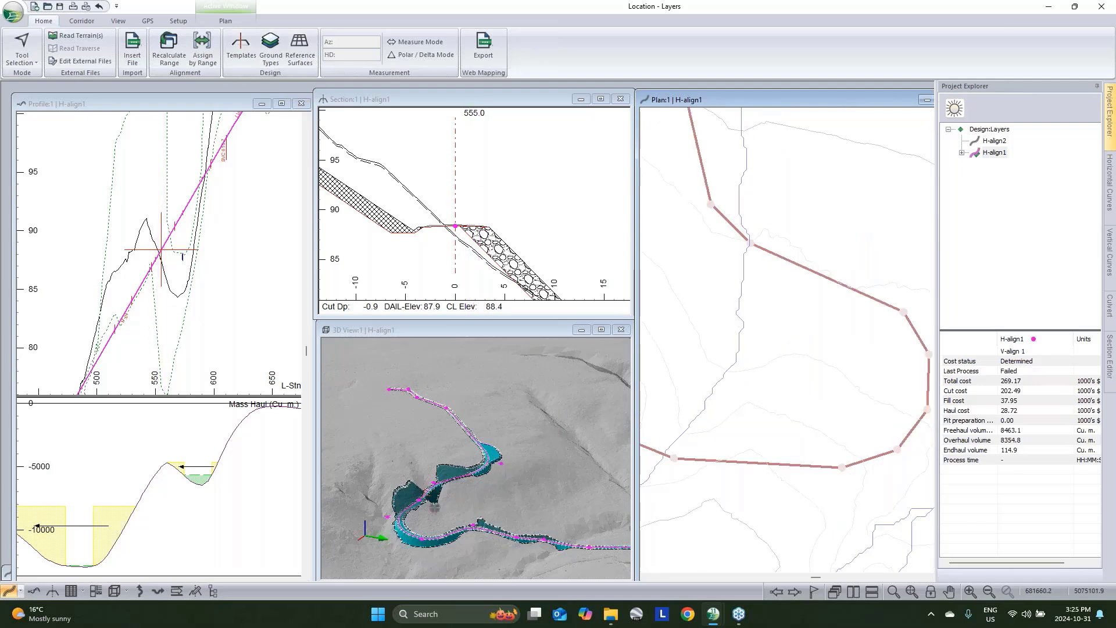
{"action": "middle_click_drag", "start_coordinate": [750, 408], "coordinate": [807, 408]}
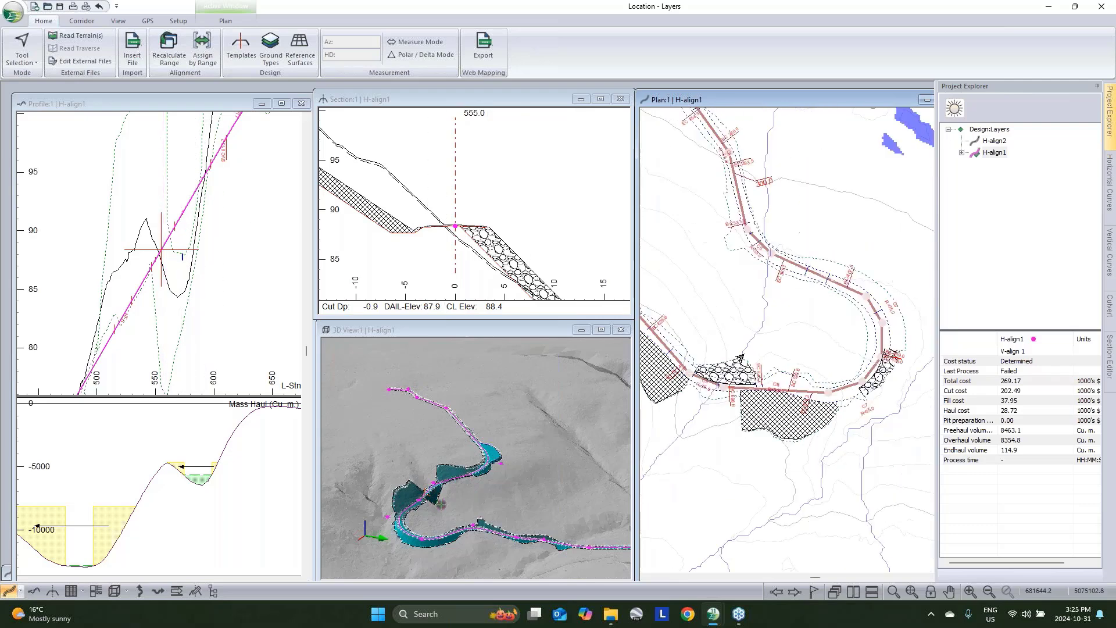
Preview the Keyed in rock fill, Resource Low Volume, Rural and Urban templates at station 555.
{"action": "left_click", "coordinate": [241, 46]}
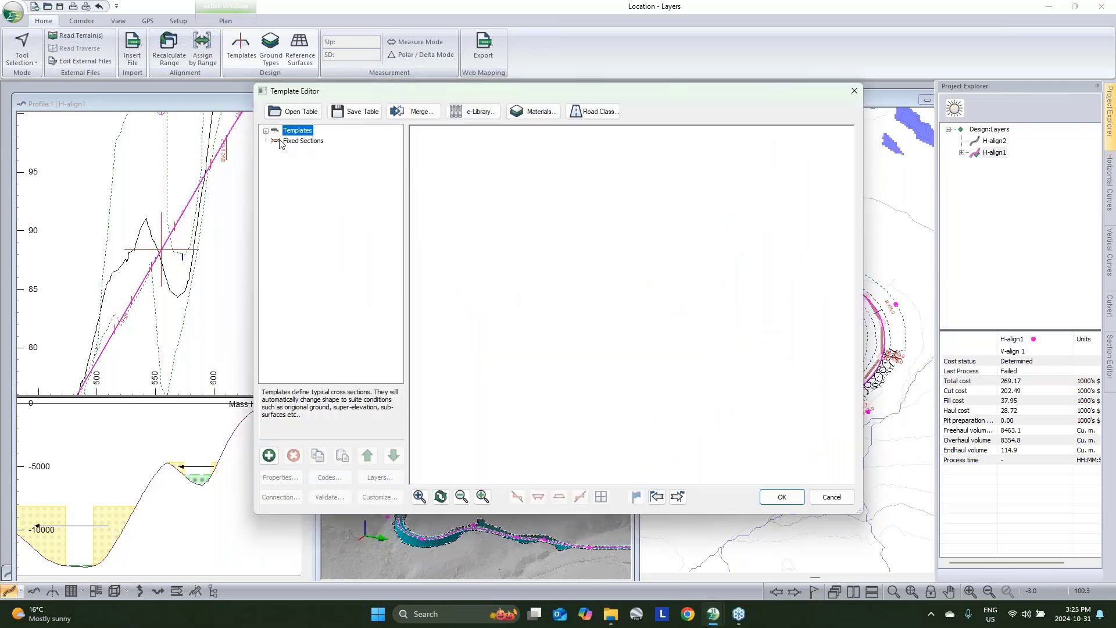
{"action": "left_click", "coordinate": [832, 497]}
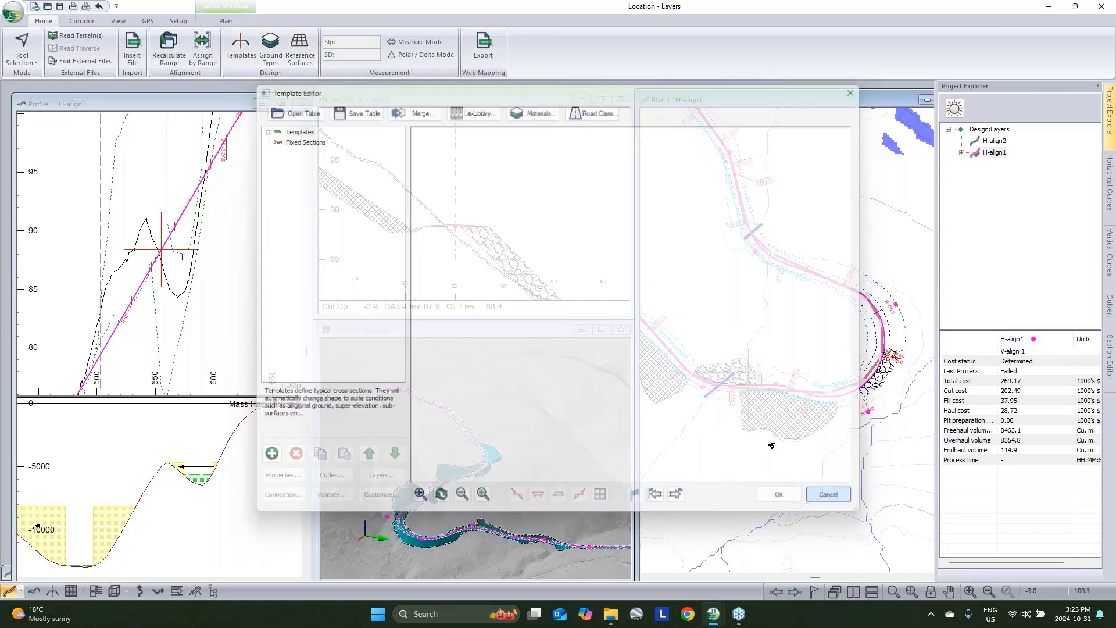
{"action": "left_click", "coordinate": [244, 61]}
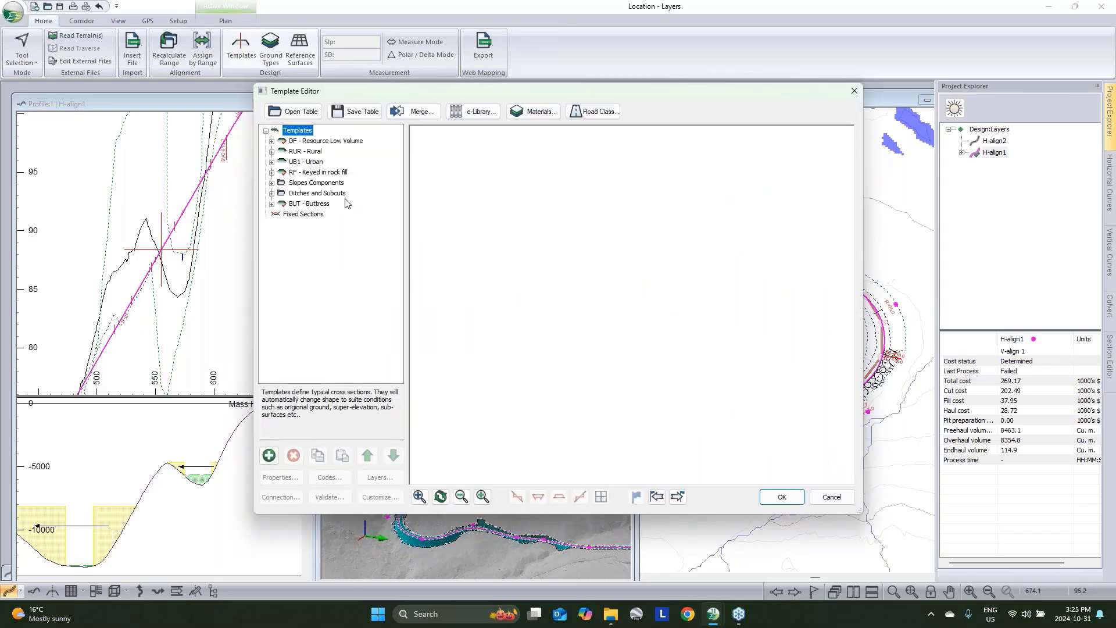
{"action": "left_click", "coordinate": [319, 172]}
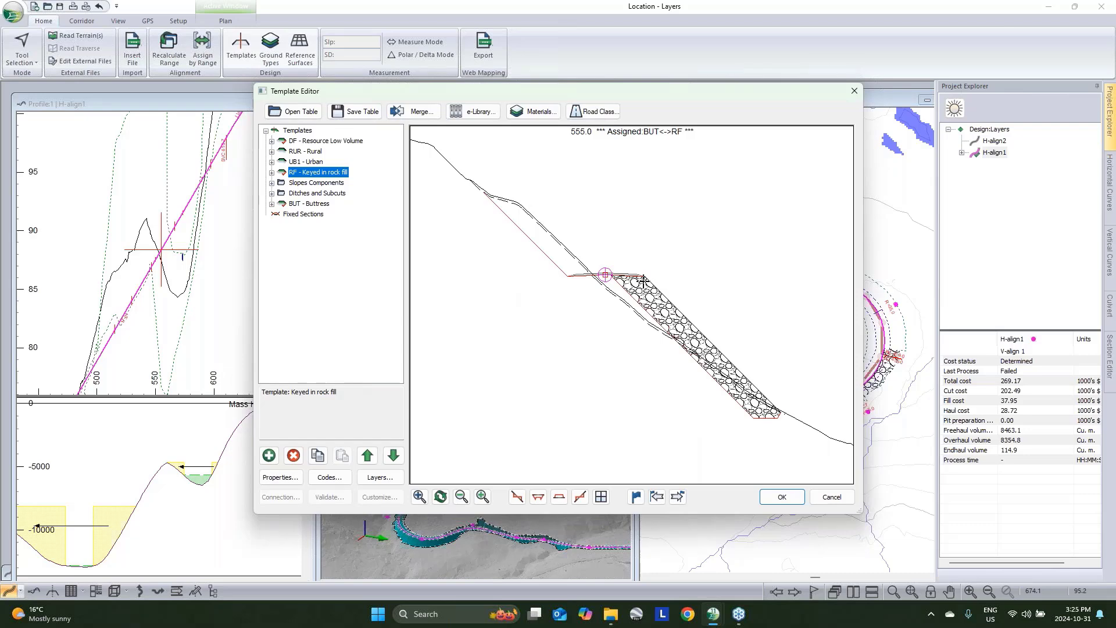
{"action": "left_click", "coordinate": [314, 141]}
{"action": "left_click", "coordinate": [305, 151]}
{"action": "left_click", "coordinate": [307, 162]}
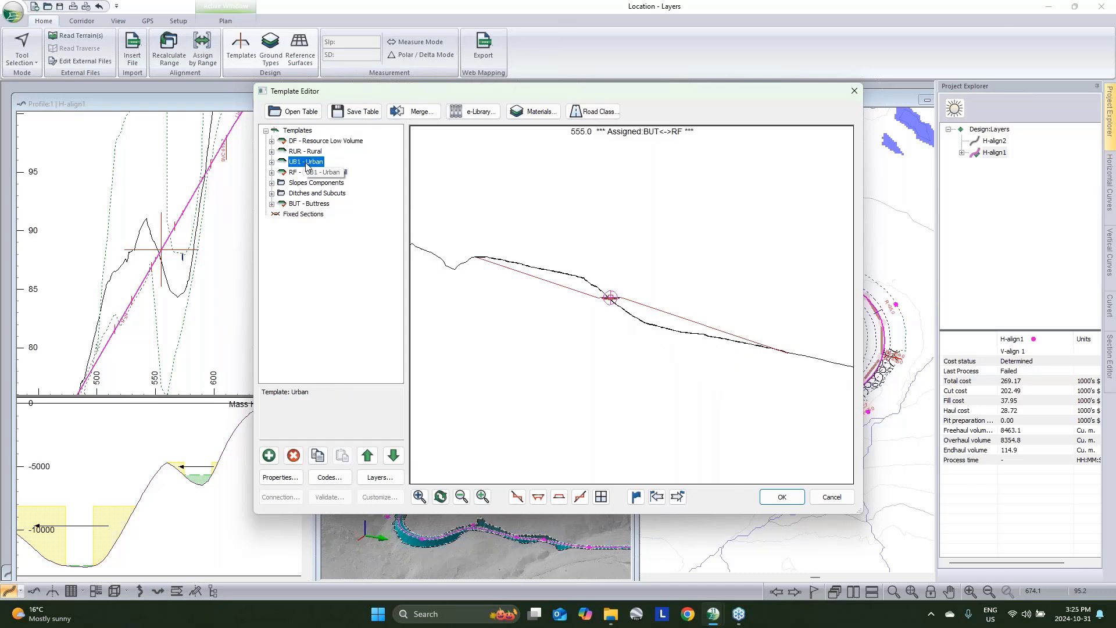
{"action": "left_click", "coordinate": [308, 141]}
{"action": "left_click", "coordinate": [307, 152]}
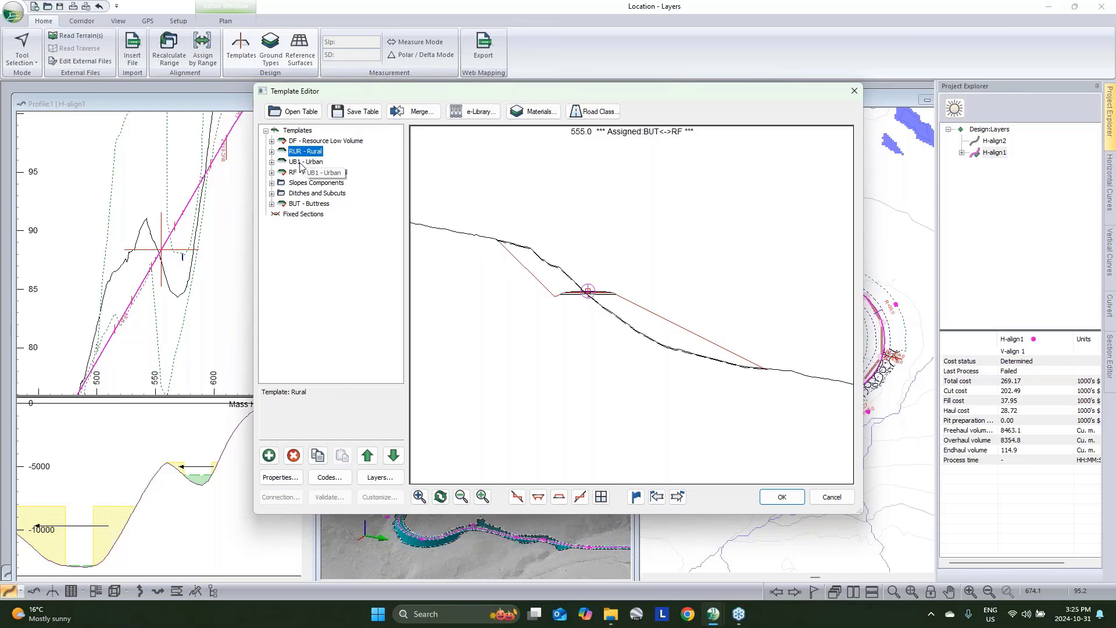
{"action": "left_click", "coordinate": [301, 164]}
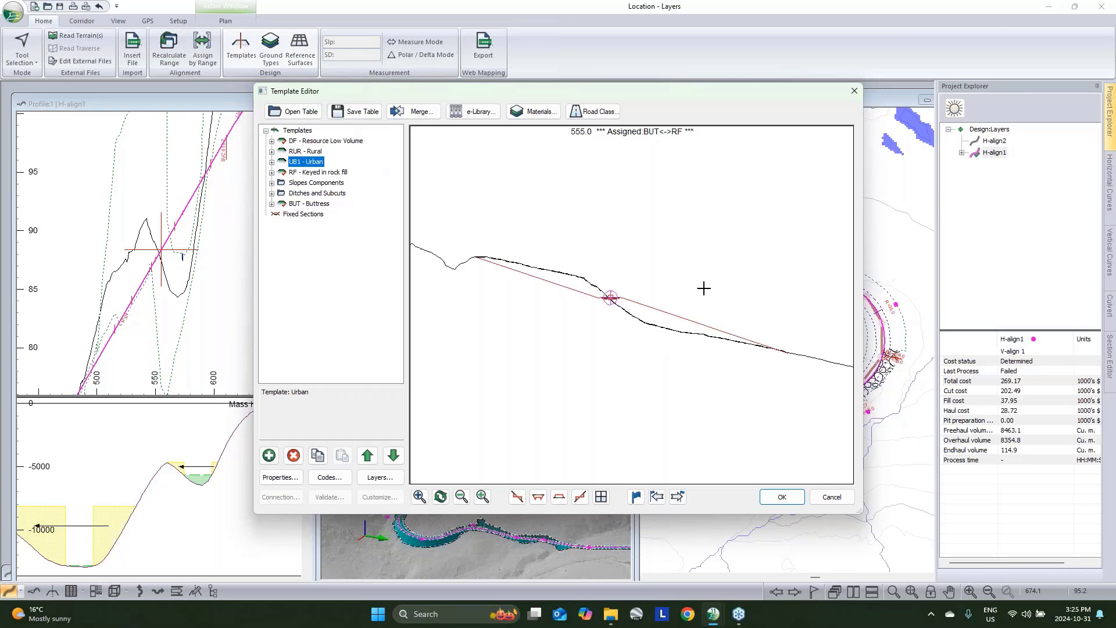
Retrieve all template component folders FF1 to FF9 from the e-Library, overwriting the existing Ditches and Subcuts and Slopes Components folders.
{"action": "left_click", "coordinate": [473, 111]}
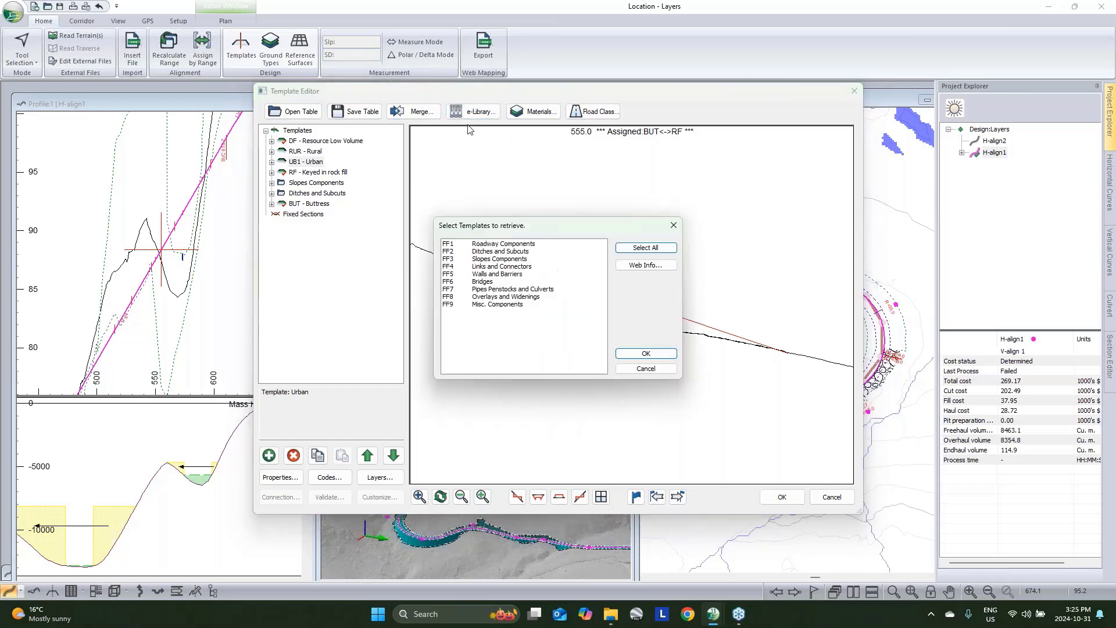
{"action": "left_click", "coordinate": [484, 244]}
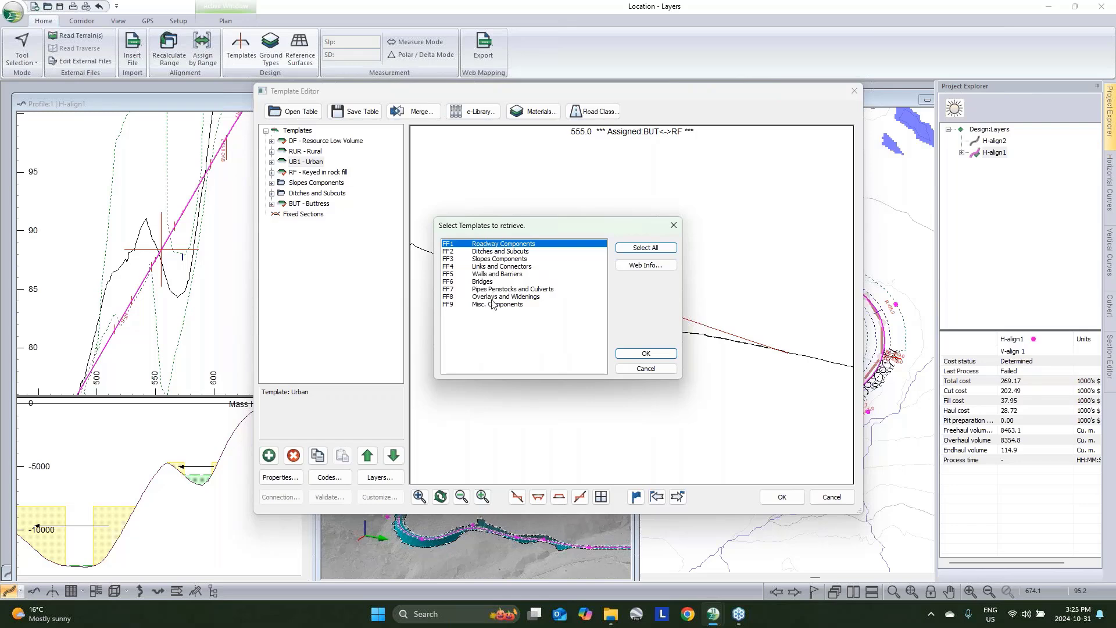
{"action": "left_click", "coordinate": [493, 274]}
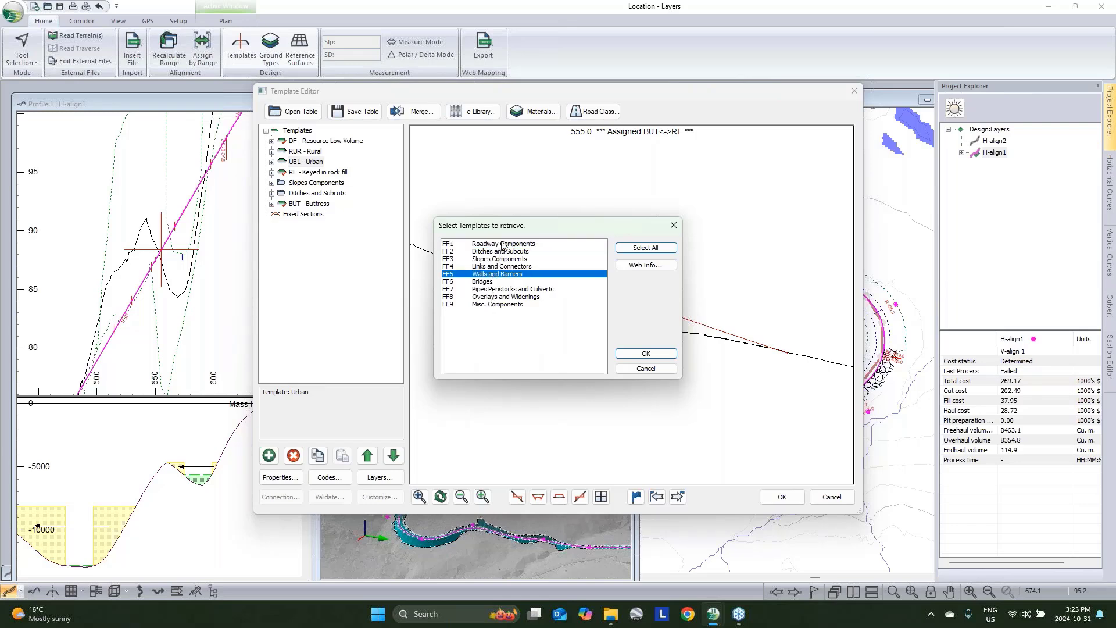
{"action": "left_click", "coordinate": [503, 244]}
{"action": "left_click", "coordinate": [494, 305], "text": "shift"}
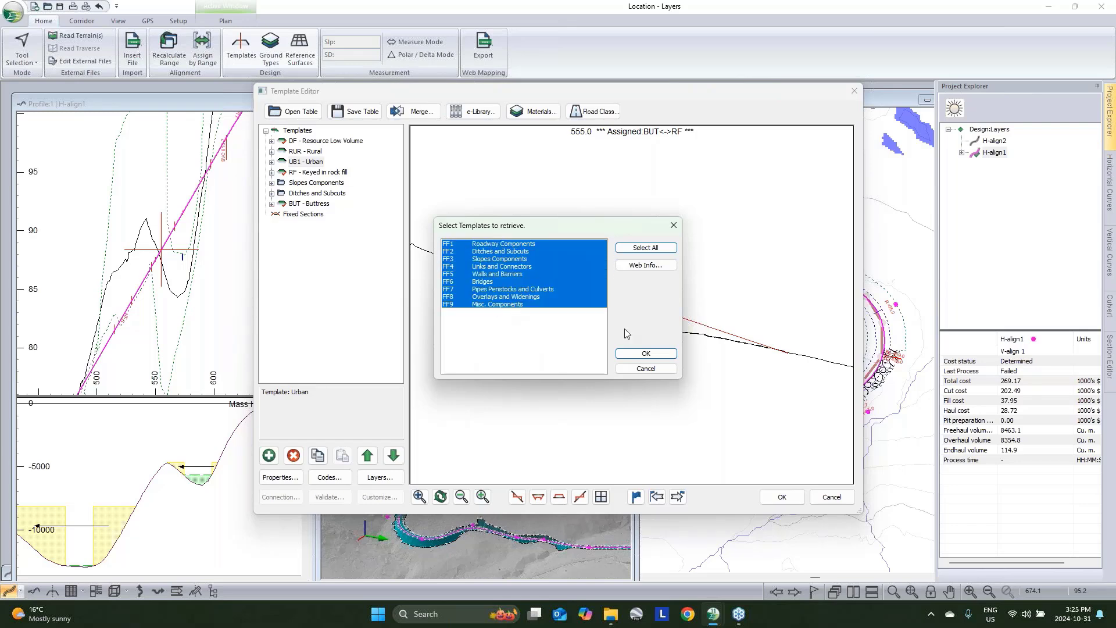
{"action": "left_click", "coordinate": [646, 353]}
{"action": "left_click", "coordinate": [547, 330]}
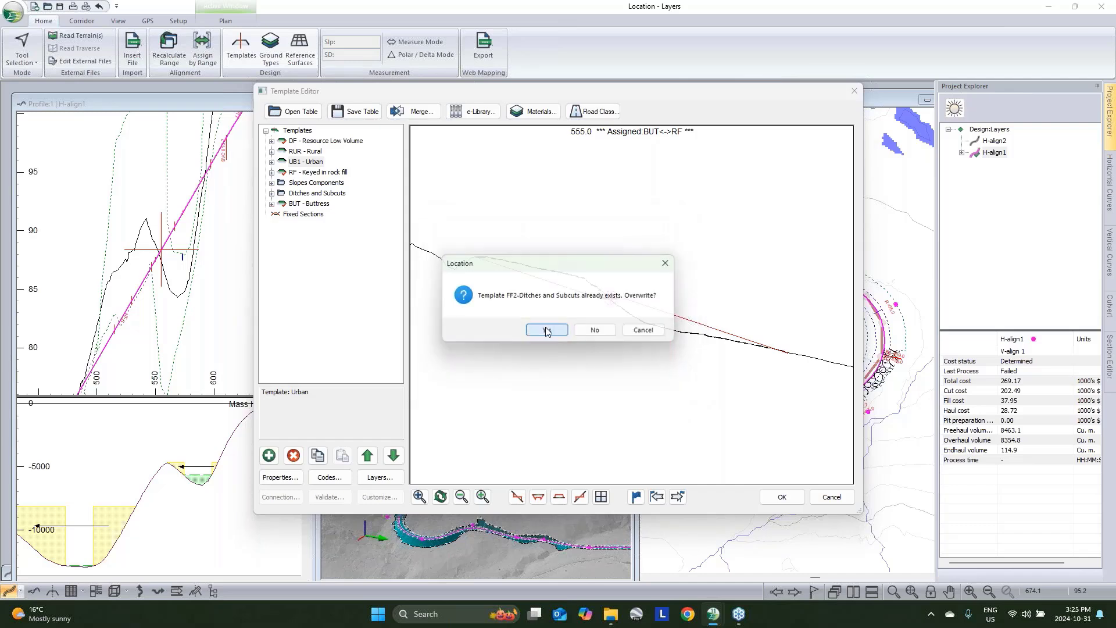
{"action": "left_click", "coordinate": [547, 330]}
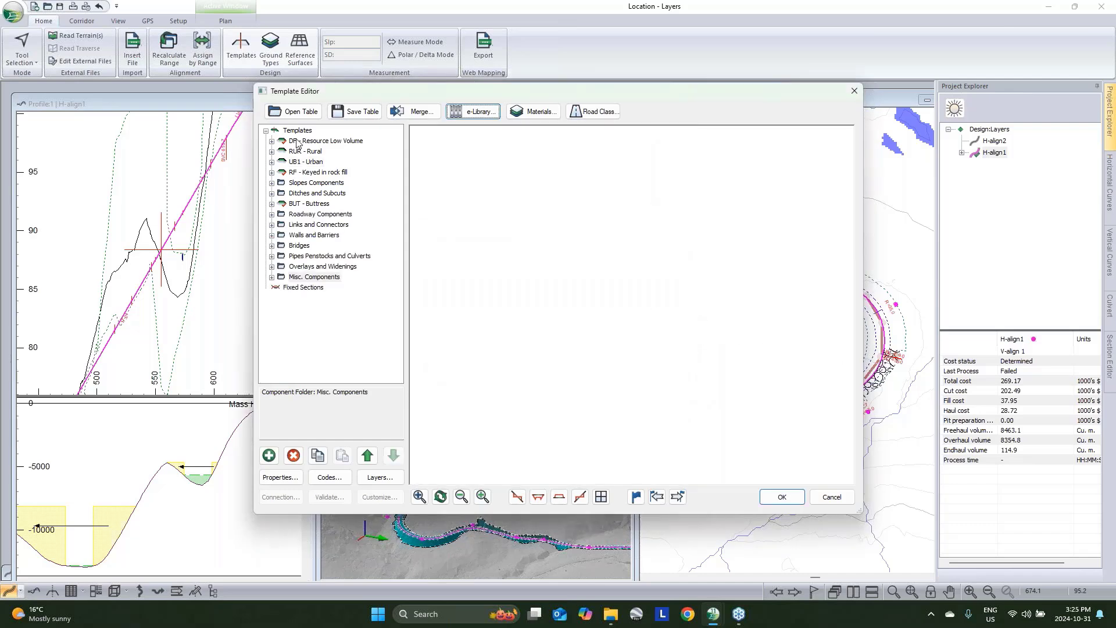
Copy the Barrier II - Jersey component from Walls and Barriers into the RF - Keyed in rock fill template as a new right-side component.
{"action": "left_click", "coordinate": [271, 235]}
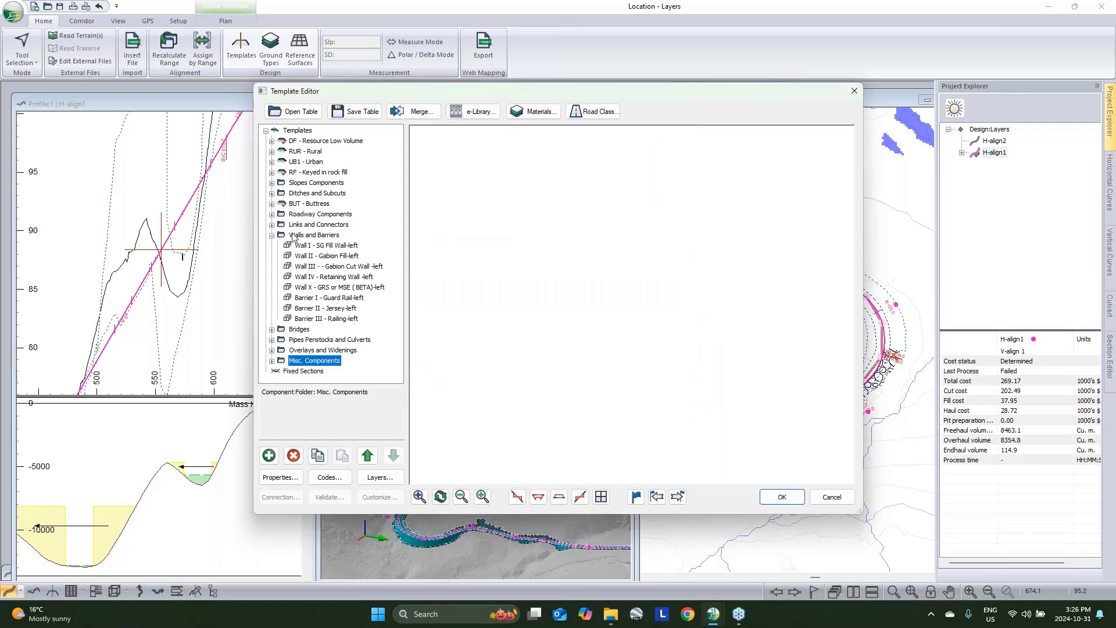
{"action": "left_click", "coordinate": [335, 308]}
{"action": "right_click", "coordinate": [341, 308]}
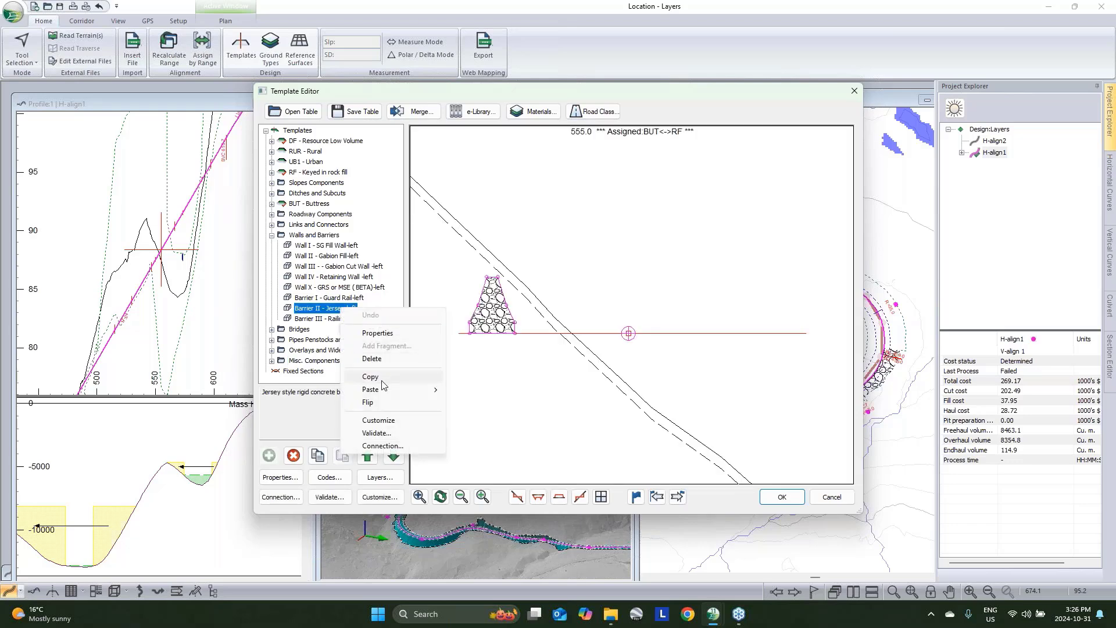
{"action": "left_click", "coordinate": [372, 377]}
{"action": "double_click", "coordinate": [290, 235]}
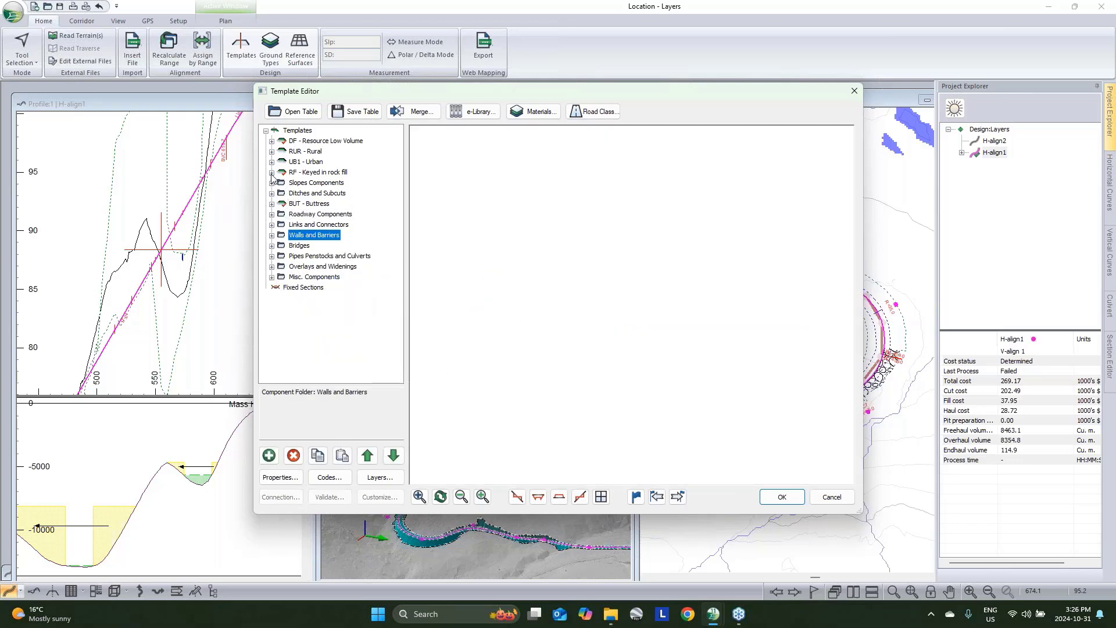
{"action": "left_click", "coordinate": [272, 172]}
{"action": "left_click", "coordinate": [318, 183]}
{"action": "right_click", "coordinate": [318, 186]}
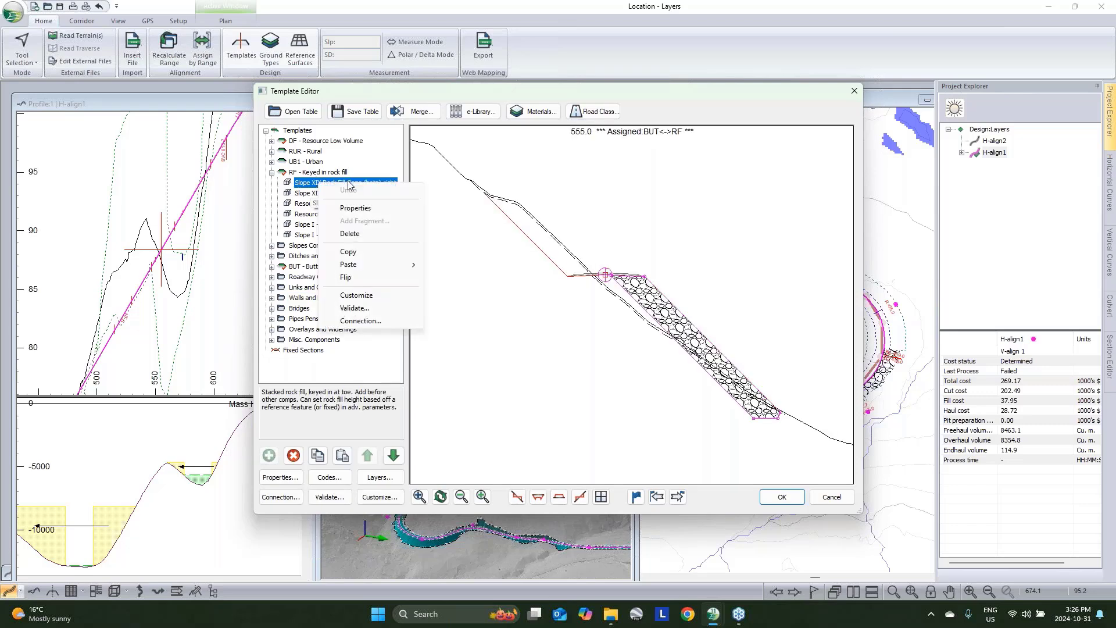
{"action": "mouse_move", "coordinate": [378, 265]}
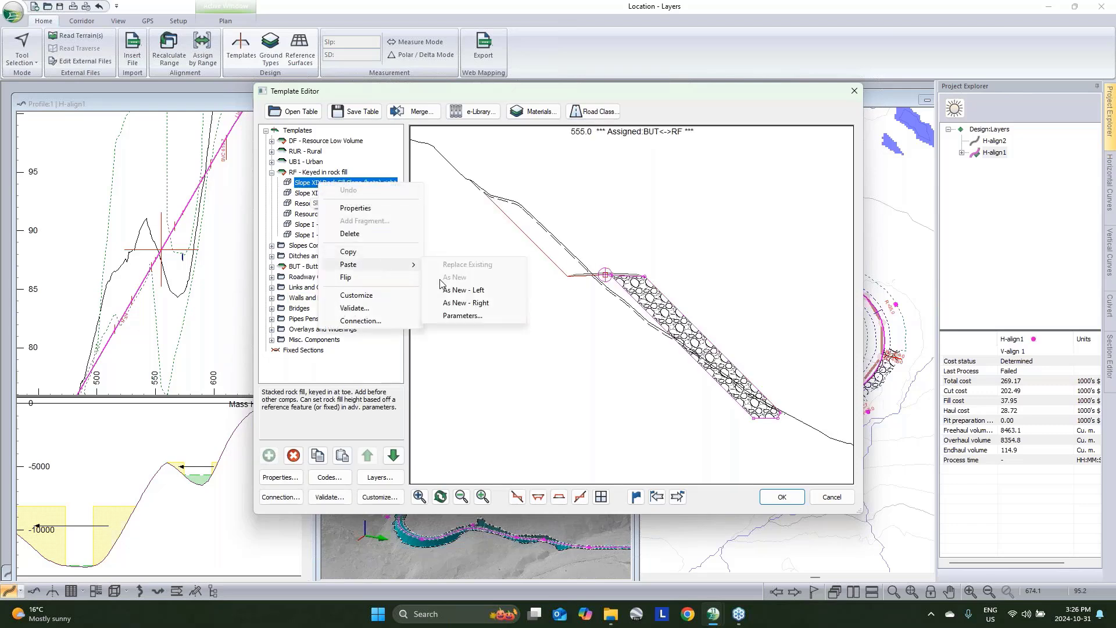
{"action": "left_click", "coordinate": [463, 303]}
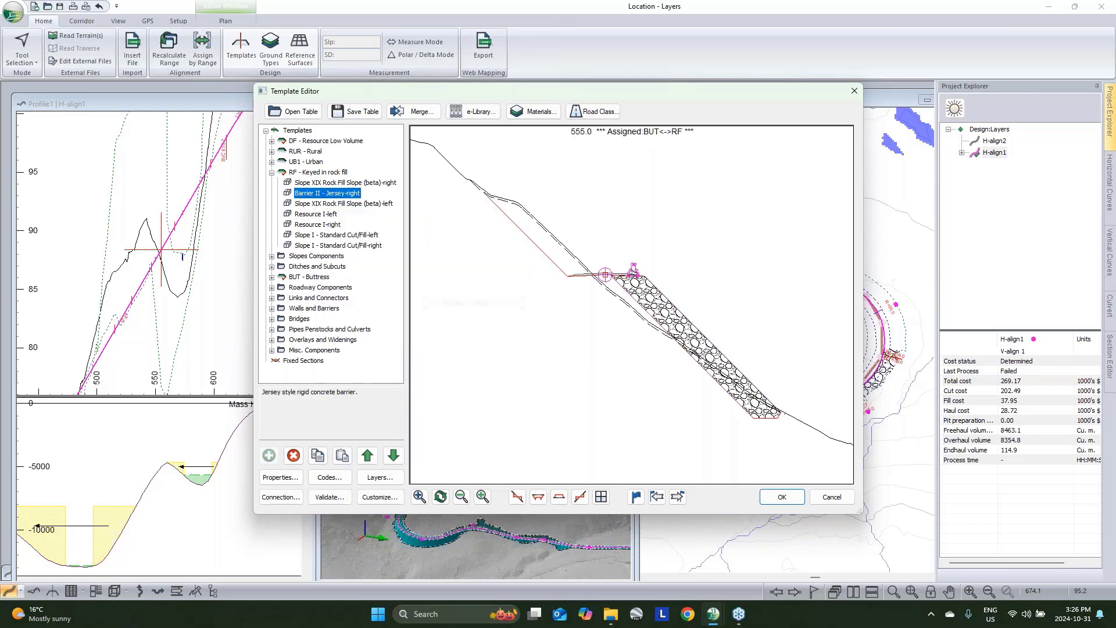
Move the Jersey barrier to the first position in the RF template's component order.
{"action": "left_click", "coordinate": [368, 455]}
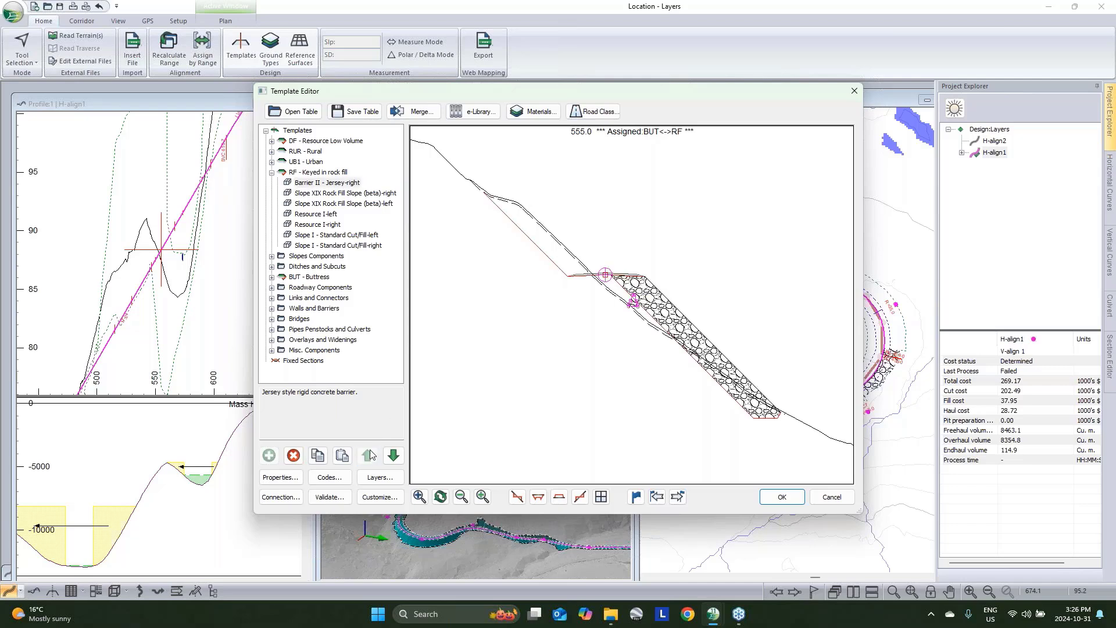
{"action": "left_click", "coordinate": [340, 185]}
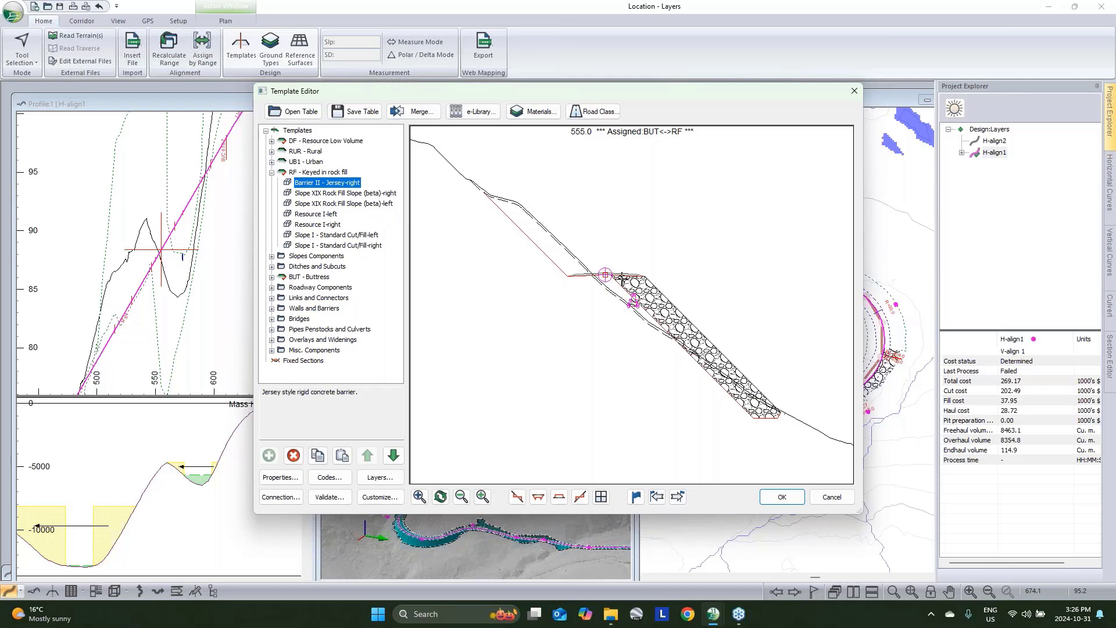
{"action": "mouse_move", "coordinate": [597, 273]}
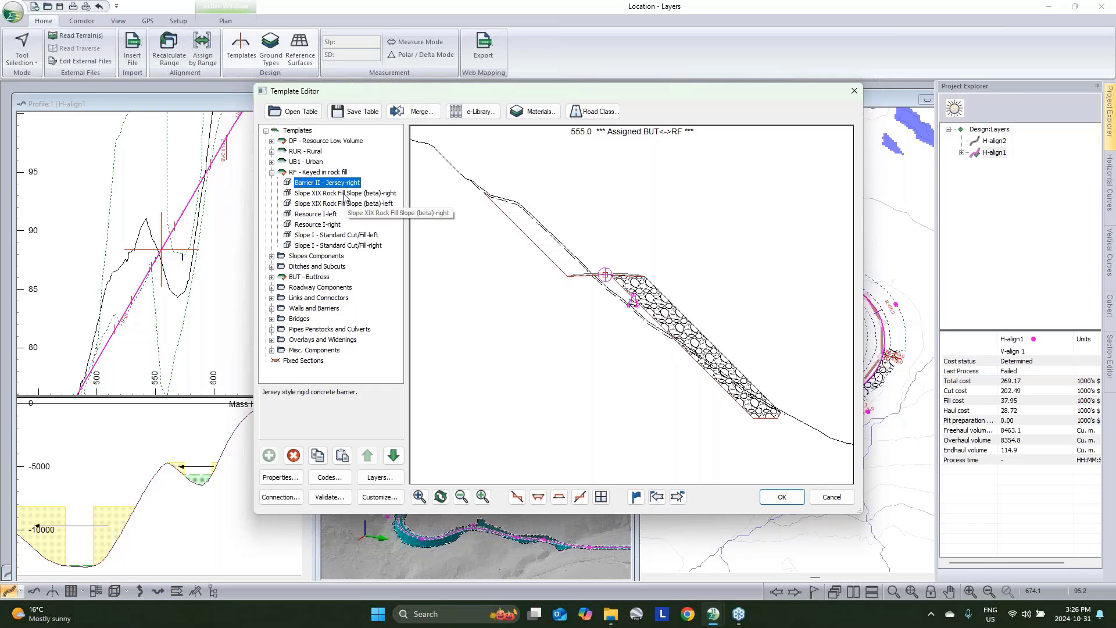
Move the Jersey barrier down to the last position in the RF template's component order.
{"action": "left_click", "coordinate": [393, 455]}
{"action": "left_click", "coordinate": [393, 455]}
{"action": "left_click", "coordinate": [393, 455]}
{"action": "left_click", "coordinate": [393, 455]}
{"action": "left_click", "coordinate": [393, 455]}
{"action": "left_click", "coordinate": [393, 455]}
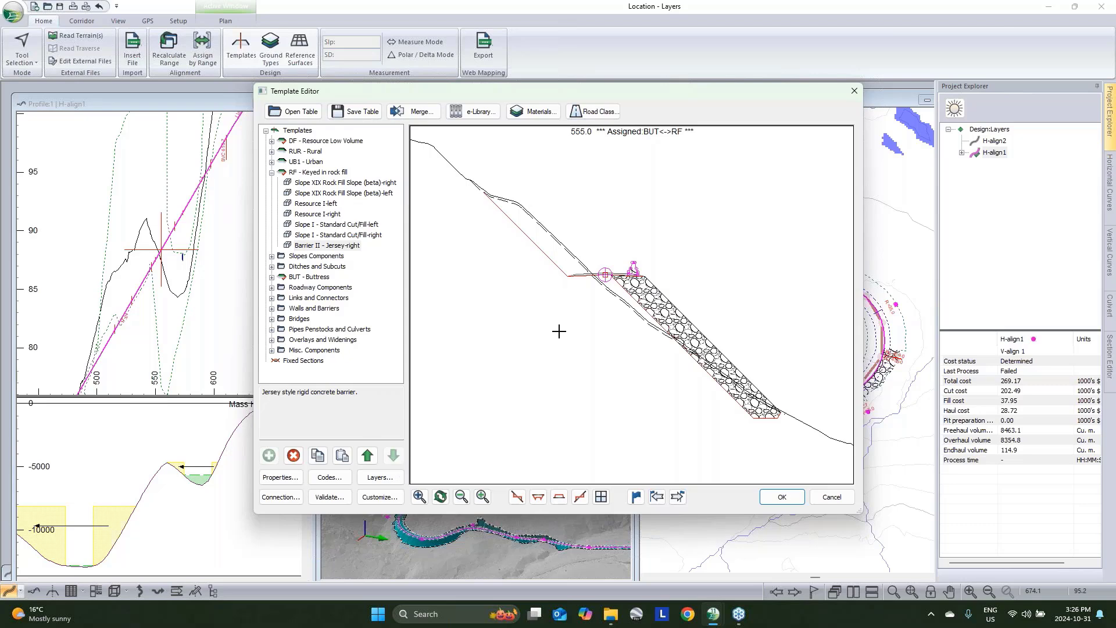
Examine the Jersey barrier's centerline offset parameter and its connection settings at station 555.
{"action": "scroll", "coordinate": [599, 284], "scroll_direction": "up", "scroll_amount": 4}
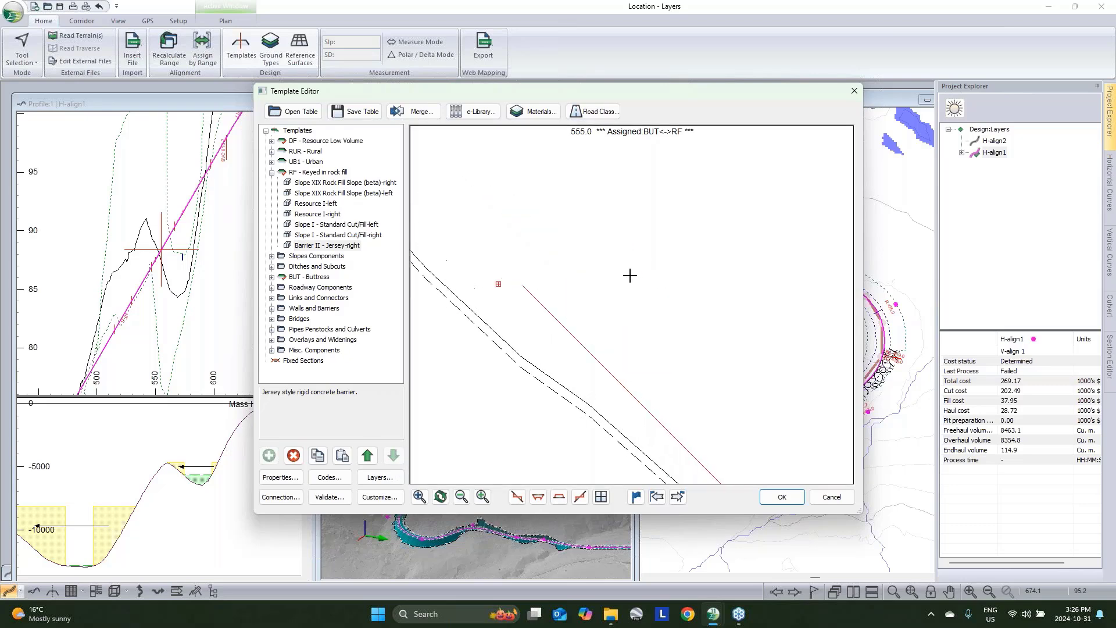
{"action": "double_click", "coordinate": [308, 245]}
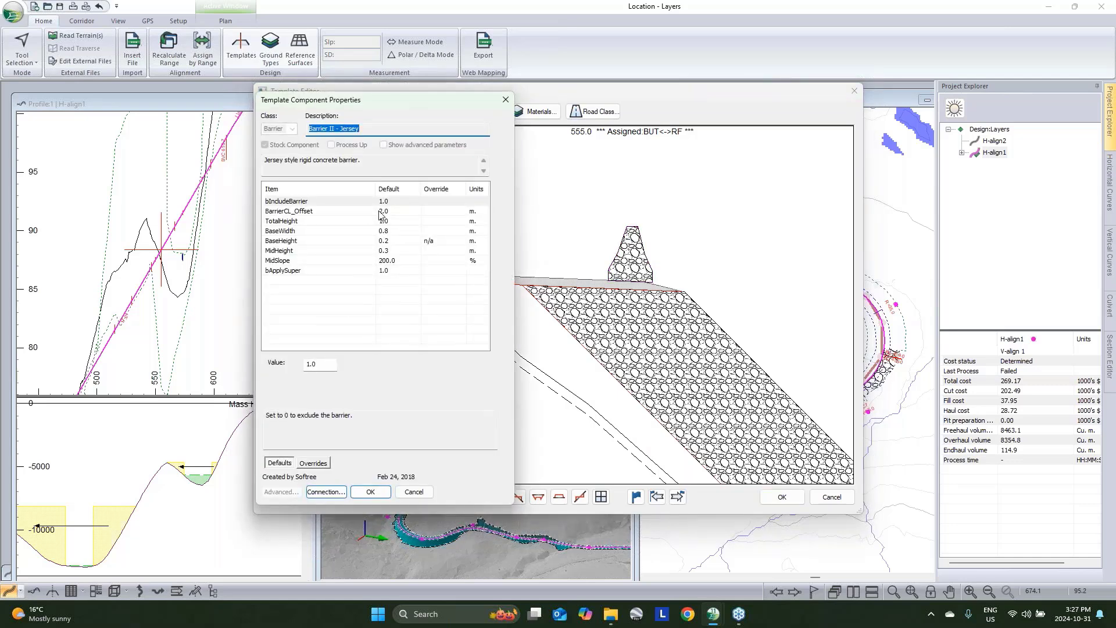
{"action": "left_click", "coordinate": [379, 212]}
{"action": "left_click", "coordinate": [414, 492]}
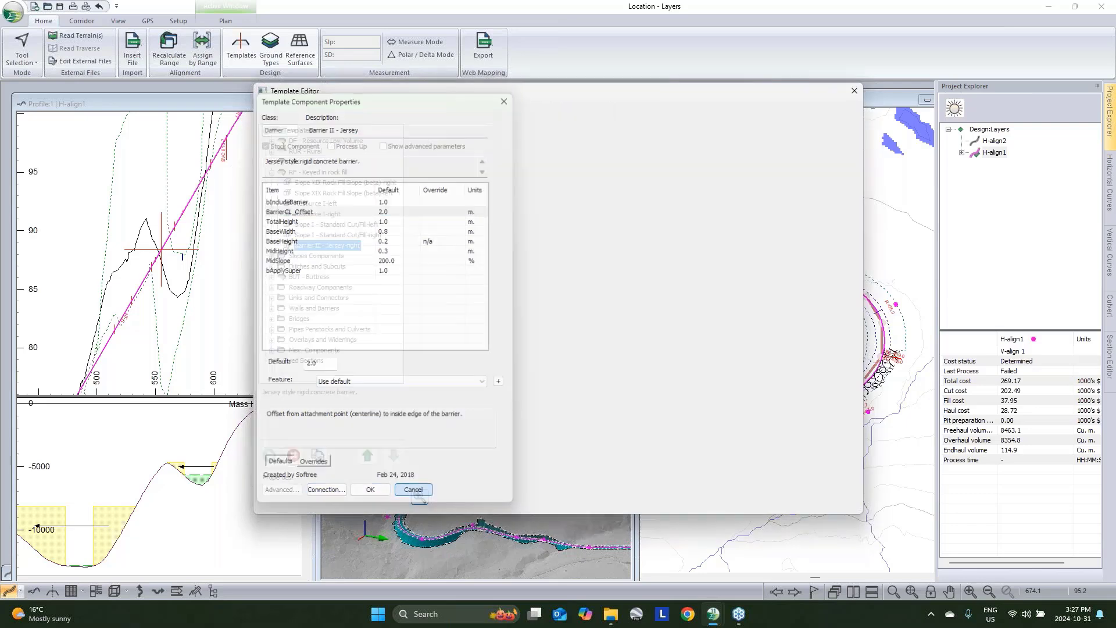
{"action": "mouse_move", "coordinate": [572, 301]}
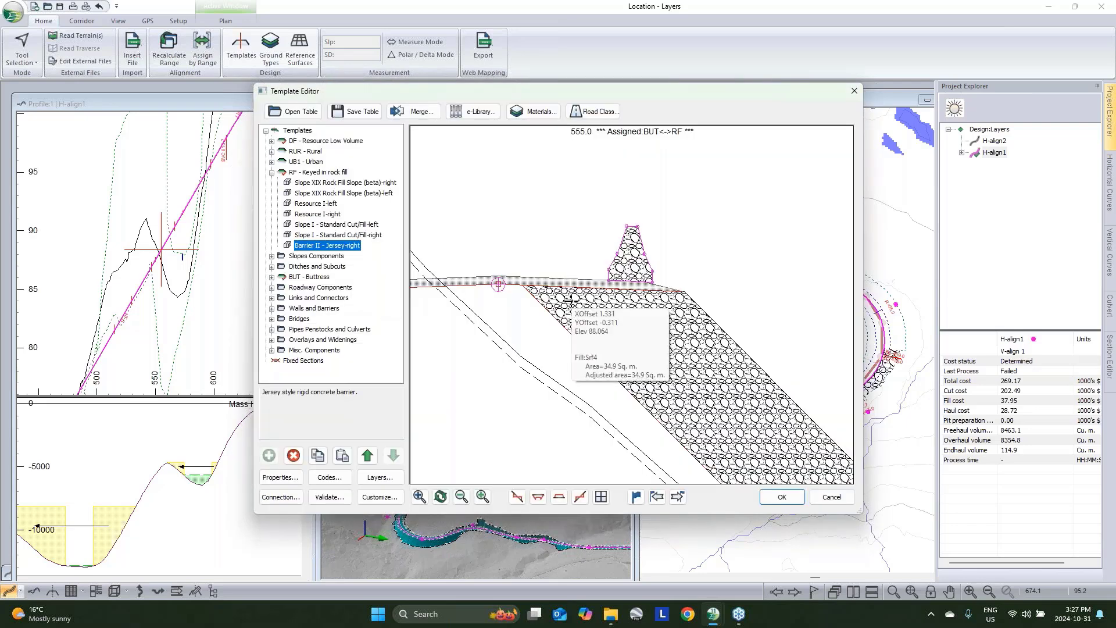
{"action": "left_click", "coordinate": [281, 497]}
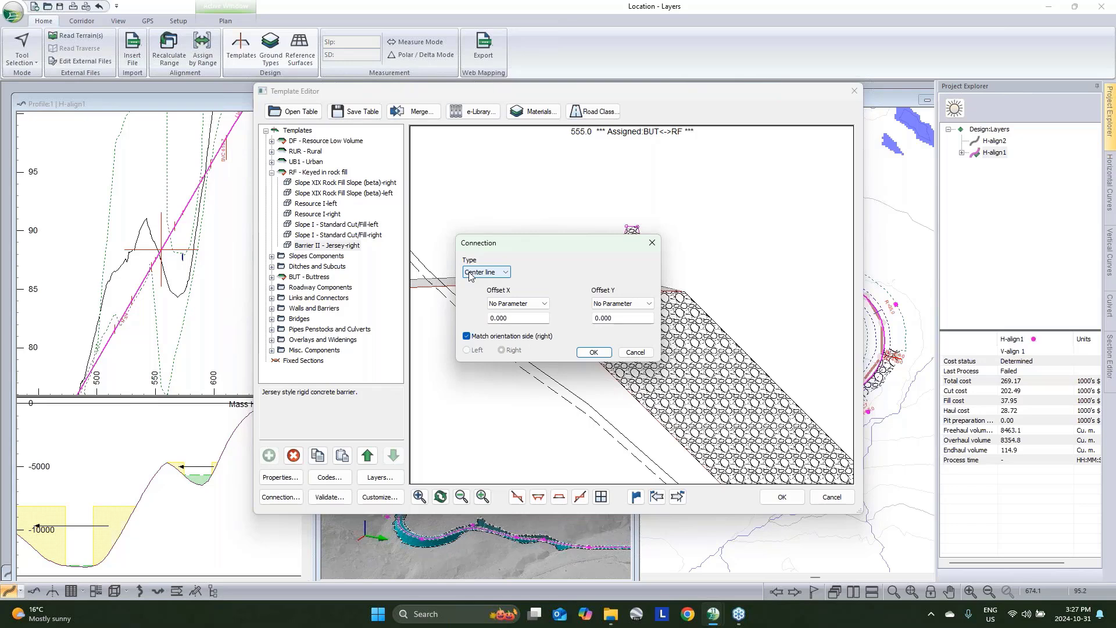
{"action": "left_click", "coordinate": [636, 353]}
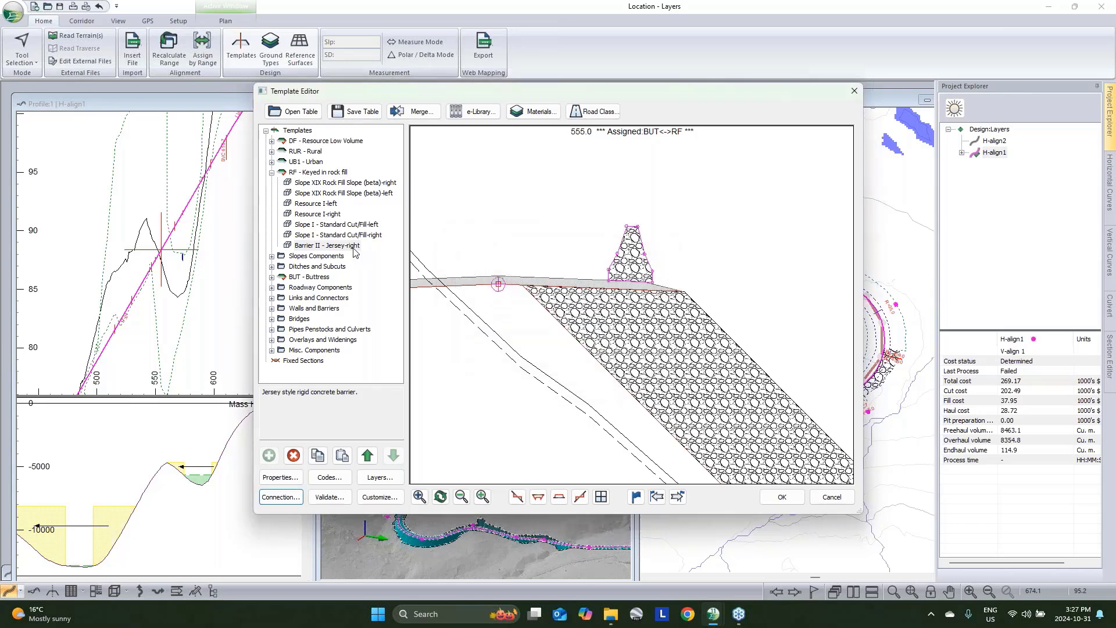
Set the default BarrierCL_Offset of the Jersey barrier in the RF template to 0 m.
{"action": "left_click", "coordinate": [354, 248]}
{"action": "double_click", "coordinate": [354, 249]}
{"action": "left_click", "coordinate": [386, 213]}
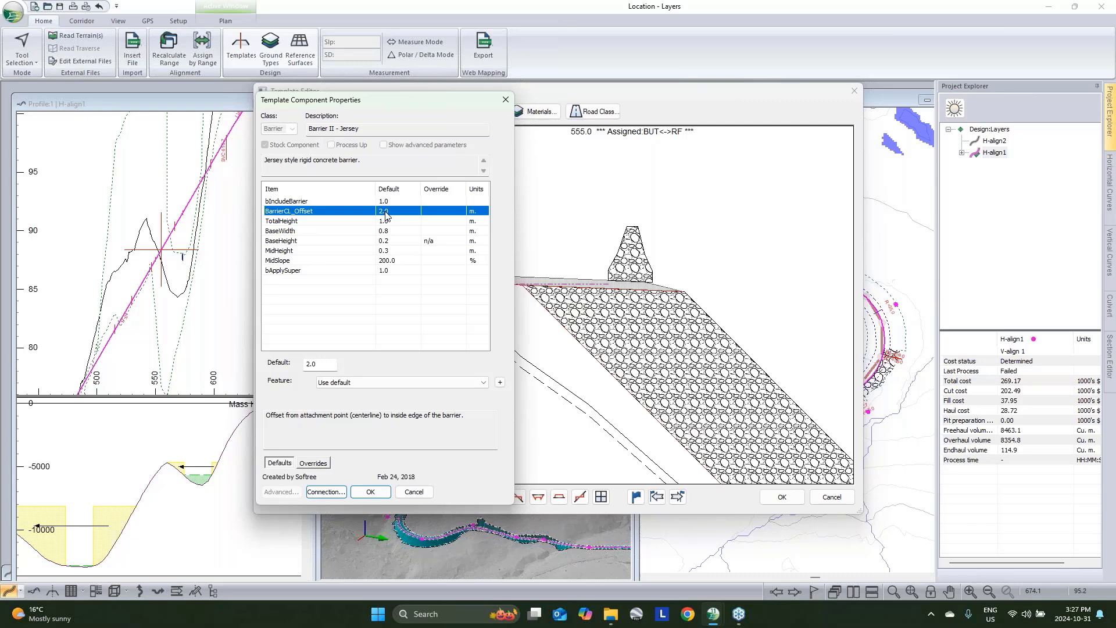
{"action": "left_click", "coordinate": [328, 361]}
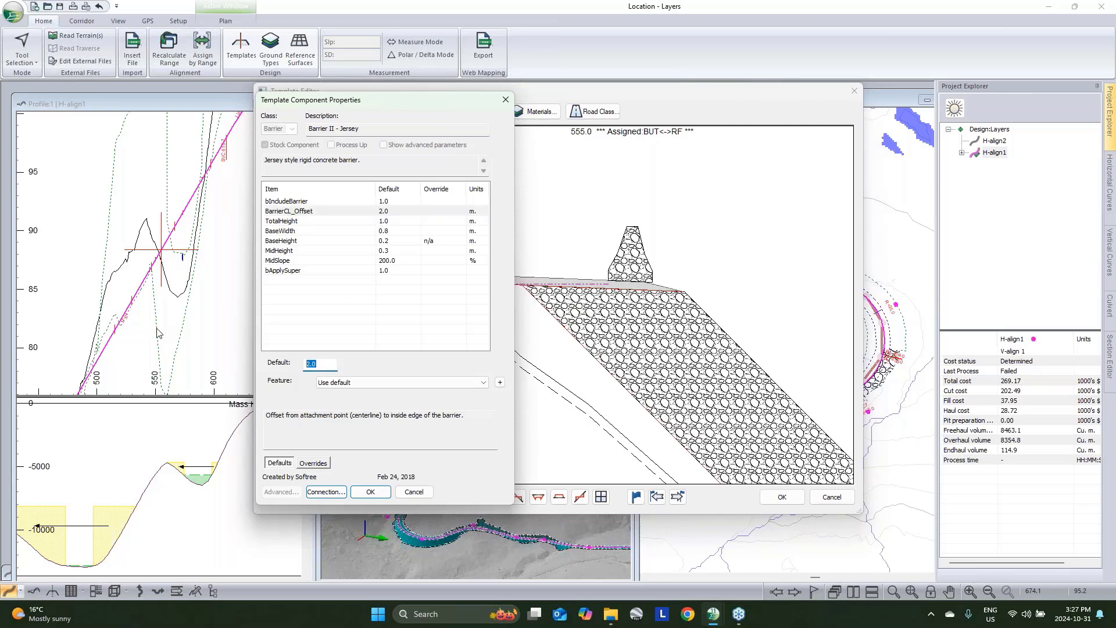
{"action": "type", "text": "0"}
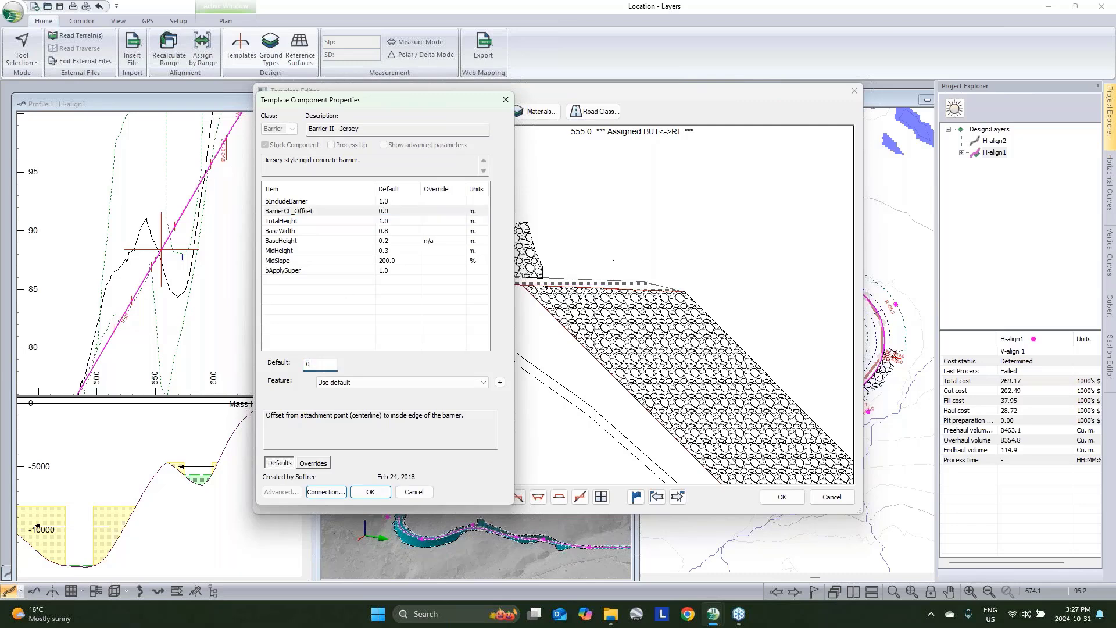
{"action": "left_click", "coordinate": [372, 492]}
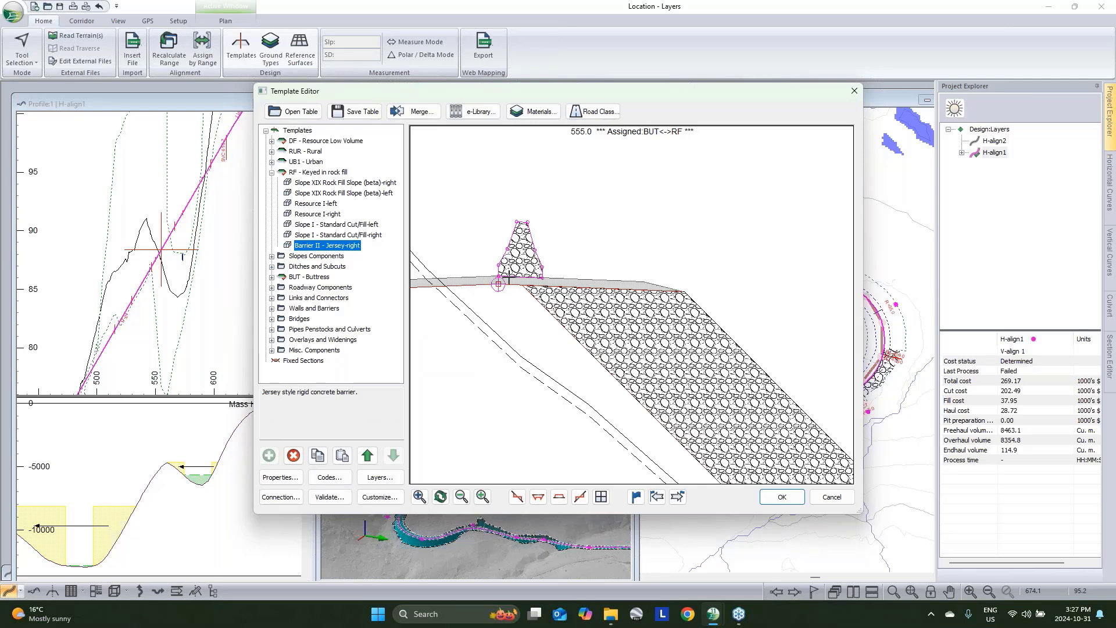
Connect the Jersey barrier to point code ST1 at the road edge, matching the orientation side.
{"action": "mouse_move", "coordinate": [506, 280]}
{"action": "mouse_move", "coordinate": [642, 274]}
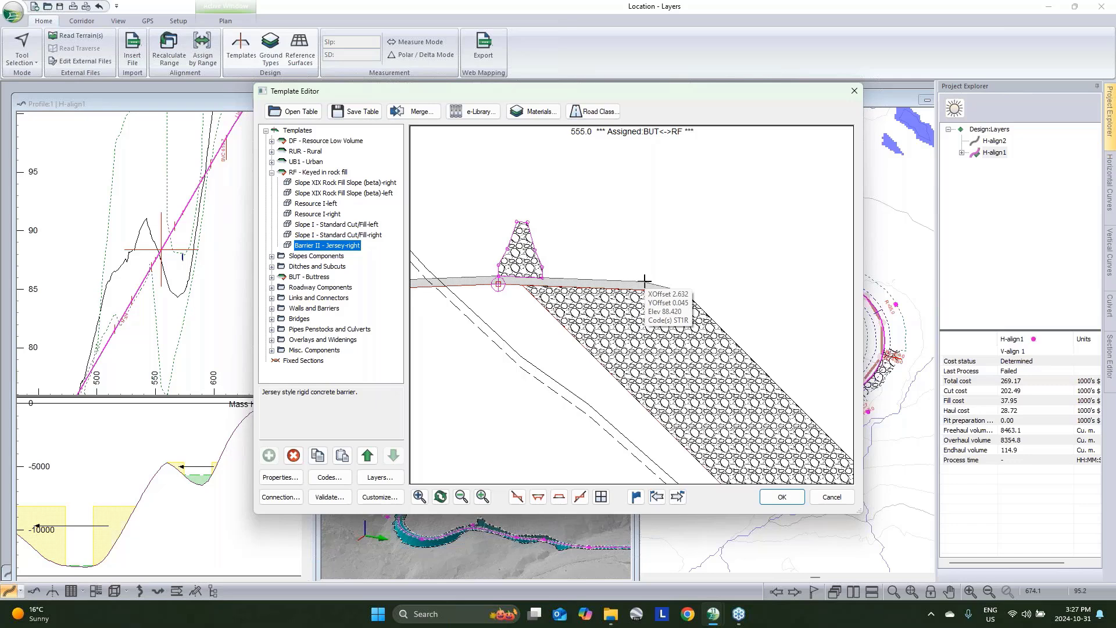
{"action": "left_click", "coordinate": [277, 498]}
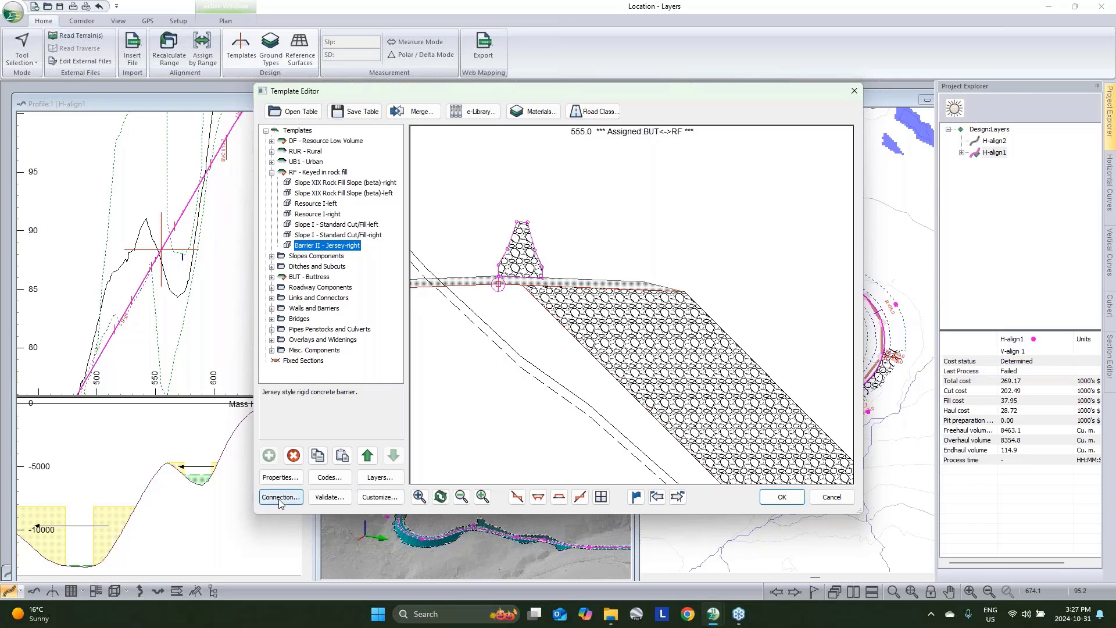
{"action": "left_click", "coordinate": [486, 272]}
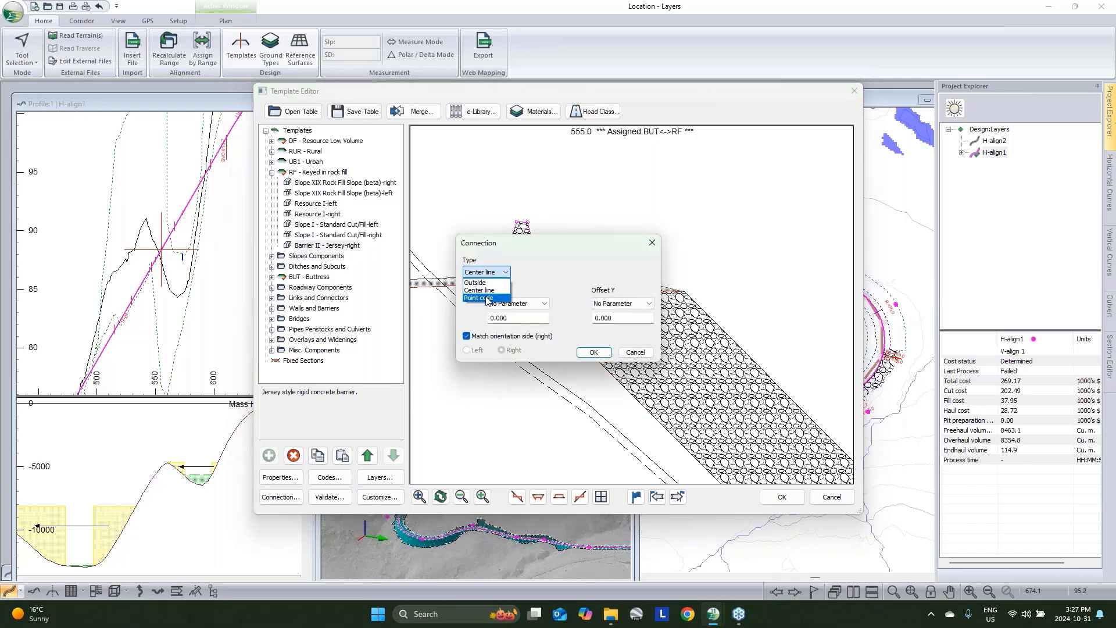
{"action": "left_click", "coordinate": [487, 297]}
{"action": "left_click", "coordinate": [542, 272]}
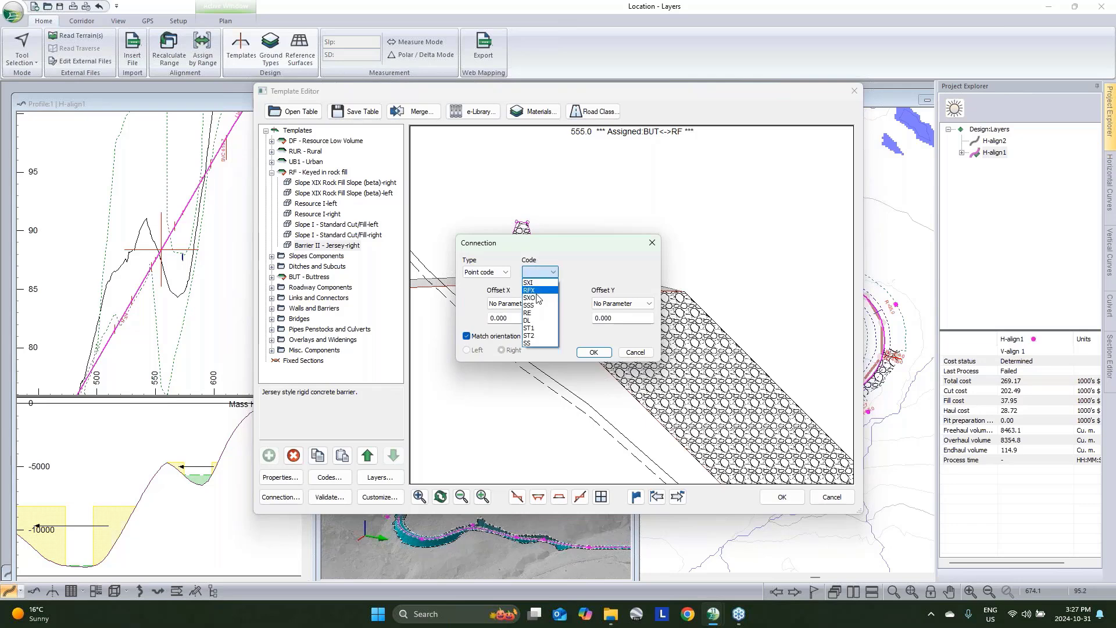
{"action": "left_click", "coordinate": [536, 329]}
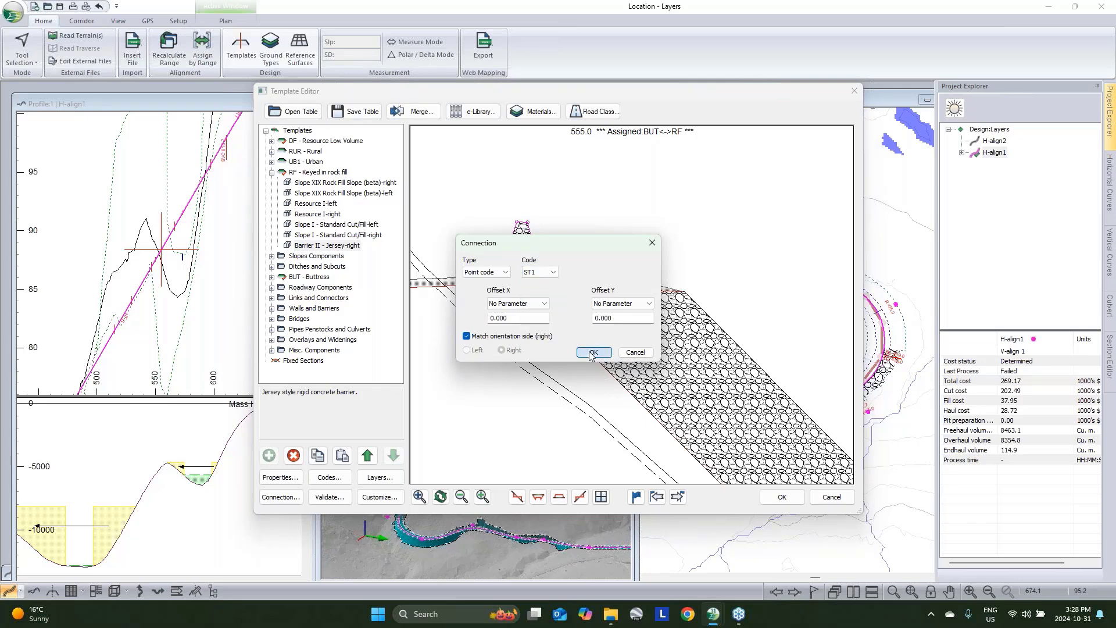
{"action": "left_click", "coordinate": [593, 353]}
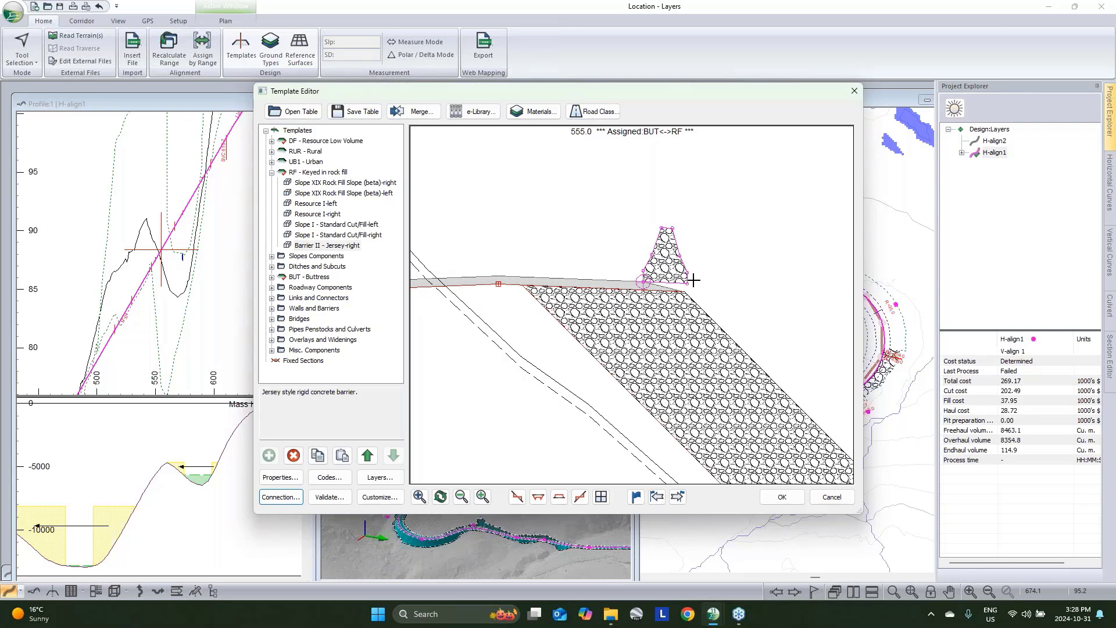
{"action": "right_click", "coordinate": [344, 247]}
{"action": "left_click", "coordinate": [378, 271]}
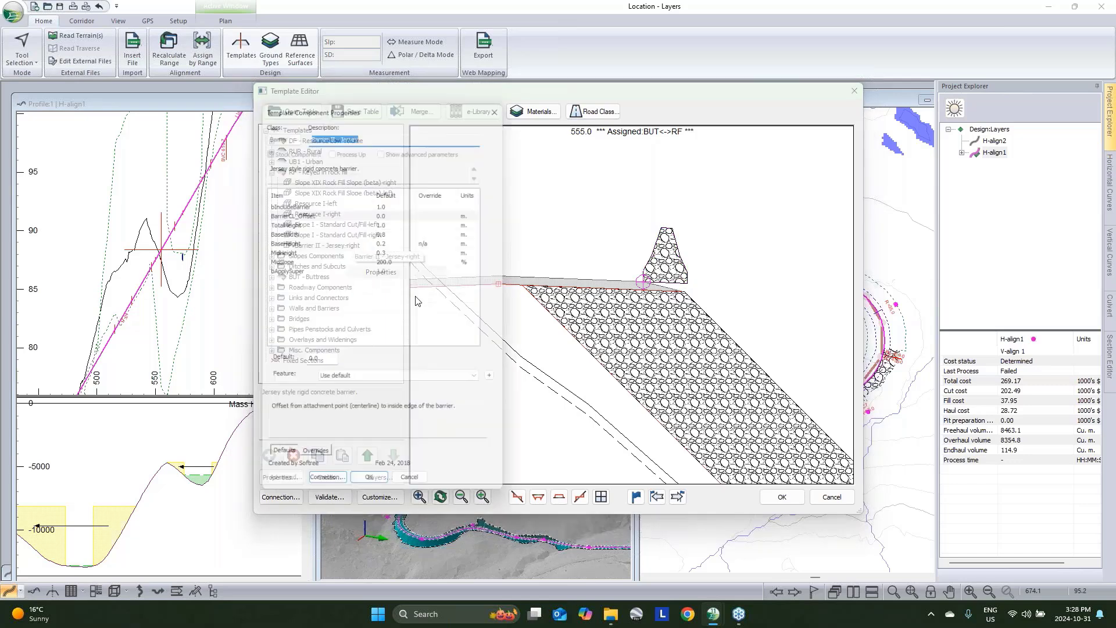
{"action": "left_click", "coordinate": [327, 364]}
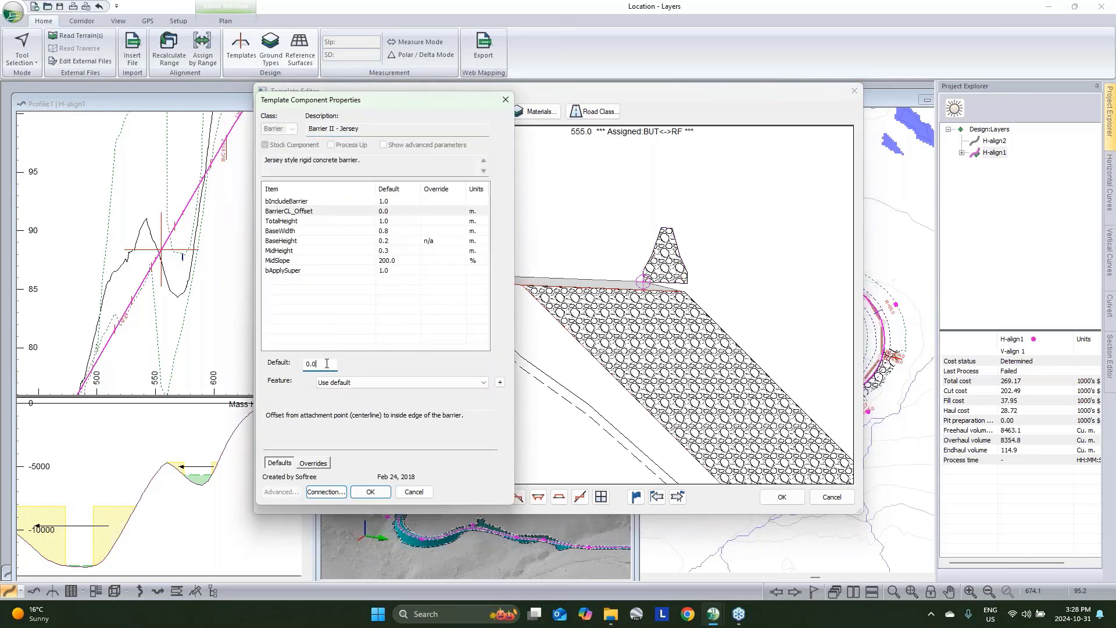
{"action": "left_click", "coordinate": [414, 491]}
Measure the width of the Jersey barrier's base in the cross-section at station 555.
{"action": "right_click", "coordinate": [681, 249]}
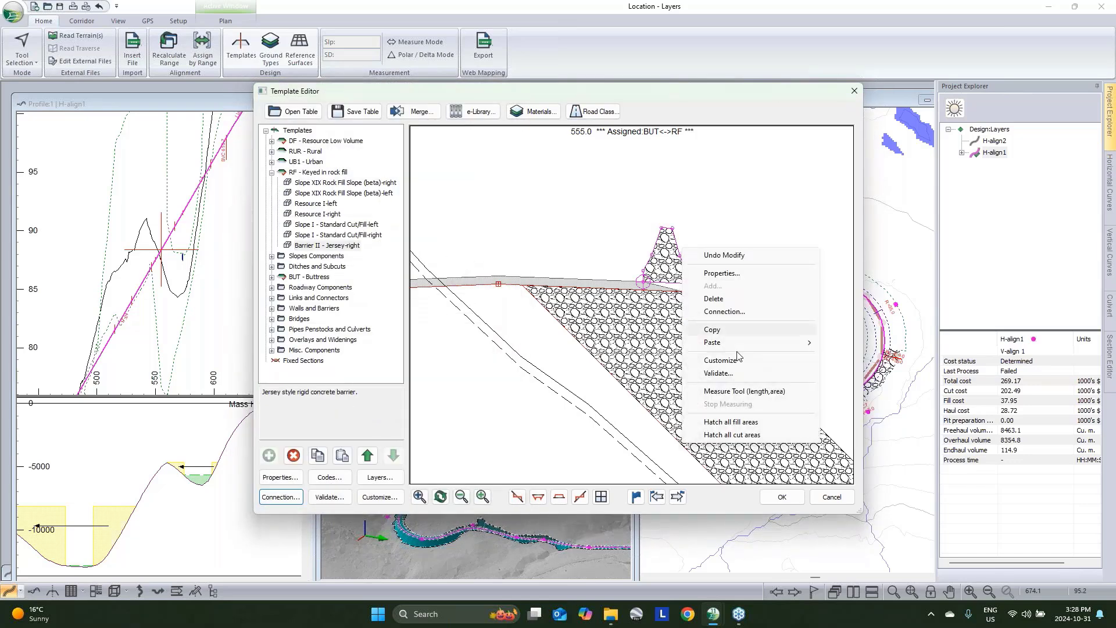
{"action": "left_click", "coordinate": [731, 394]}
{"action": "left_click_drag", "start_coordinate": [644, 283], "coordinate": [687, 286]}
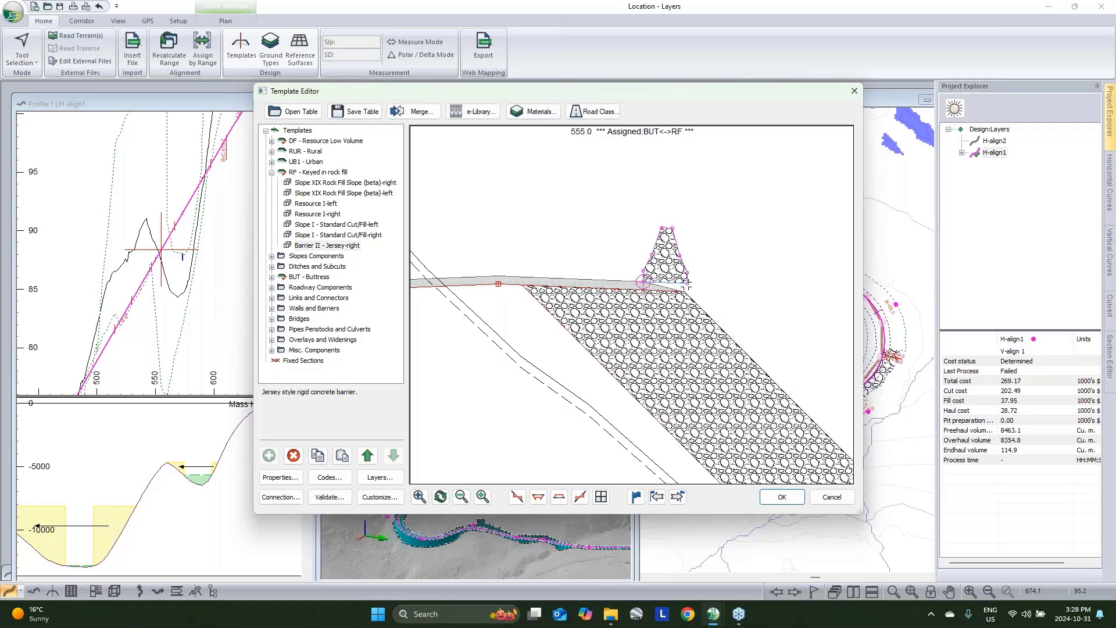
{"action": "mouse_move", "coordinate": [687, 284]}
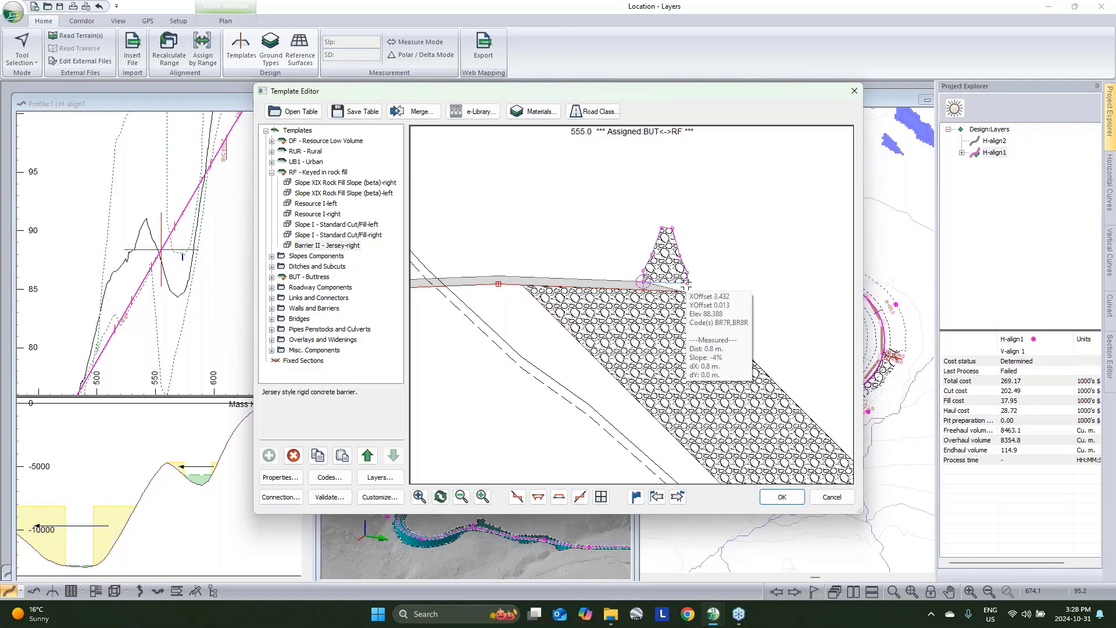
Try a default BarrierCL_Offset of -0.8 m on the Jersey barrier in the RF template, and reset it to 0 m.
{"action": "right_click", "coordinate": [310, 246]}
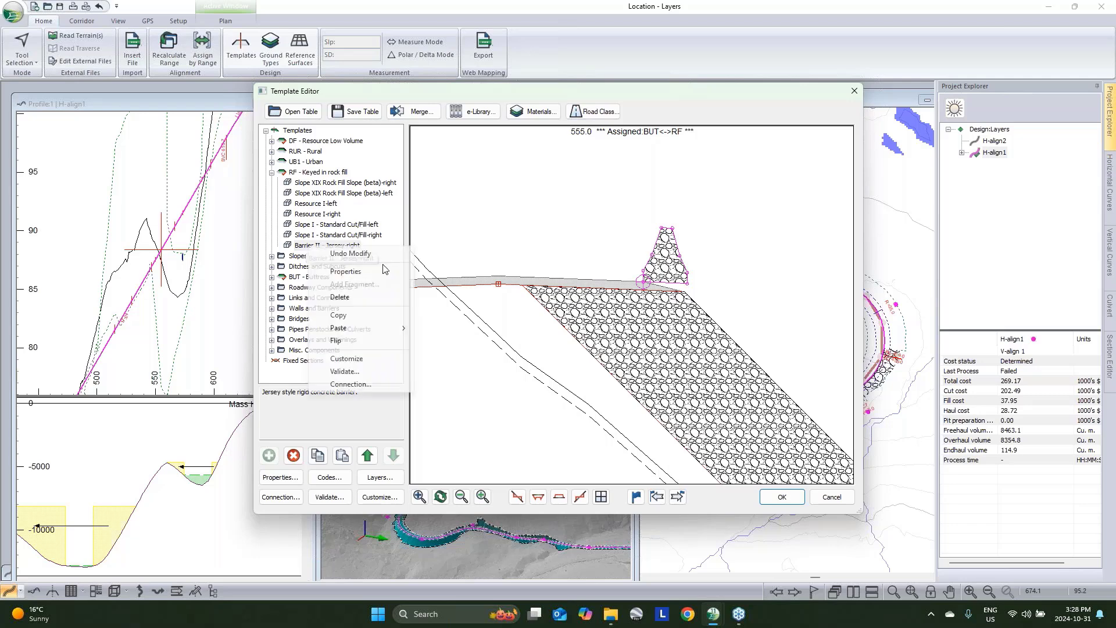
{"action": "left_click", "coordinate": [383, 271]}
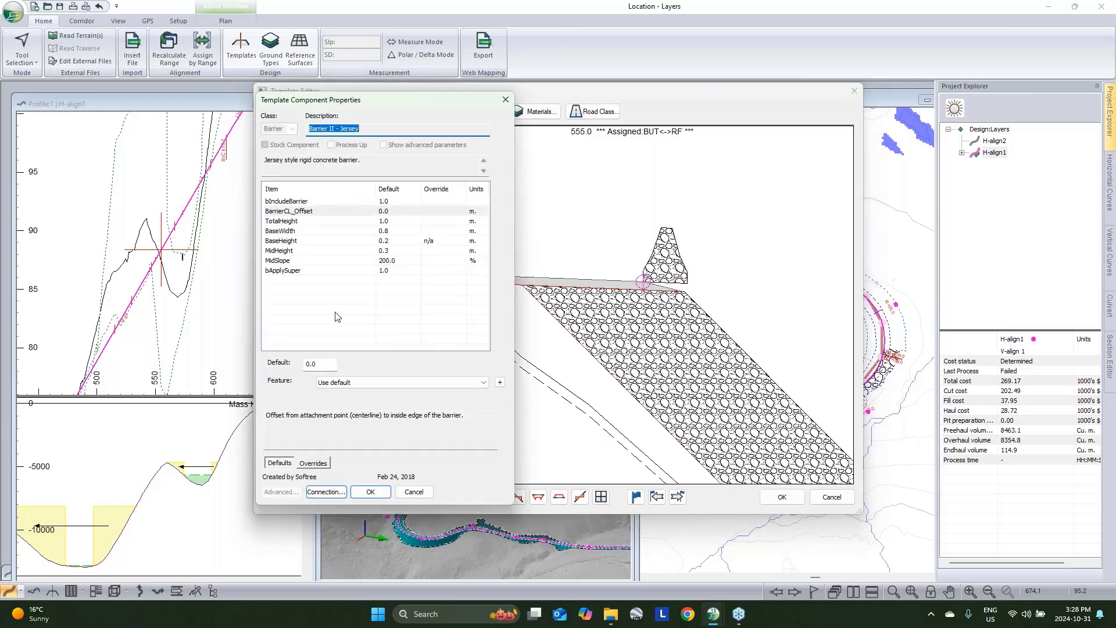
{"action": "double_click", "coordinate": [321, 363]}
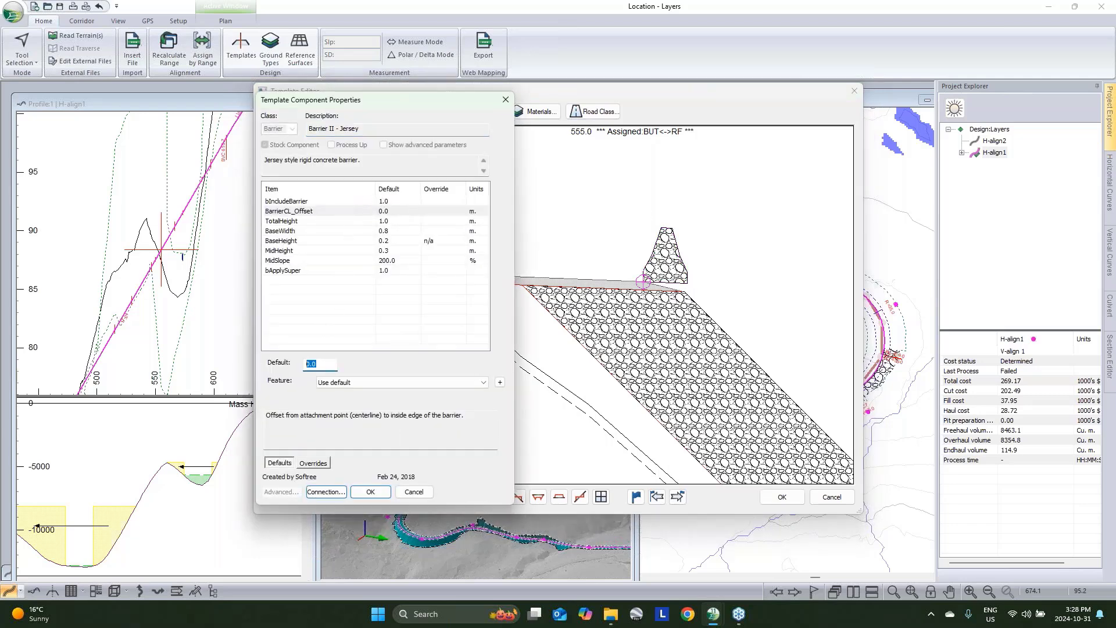
{"action": "type", "text": "-.8"}
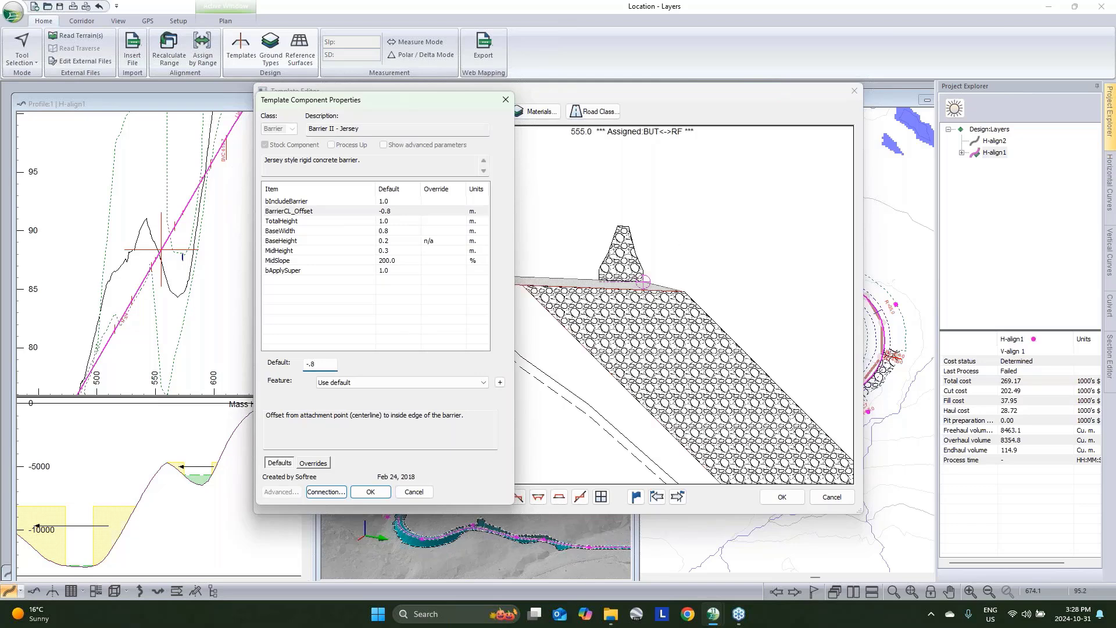
{"action": "double_click", "coordinate": [320, 363]}
{"action": "type", "text": "0"}
{"action": "left_click", "coordinate": [366, 492]}
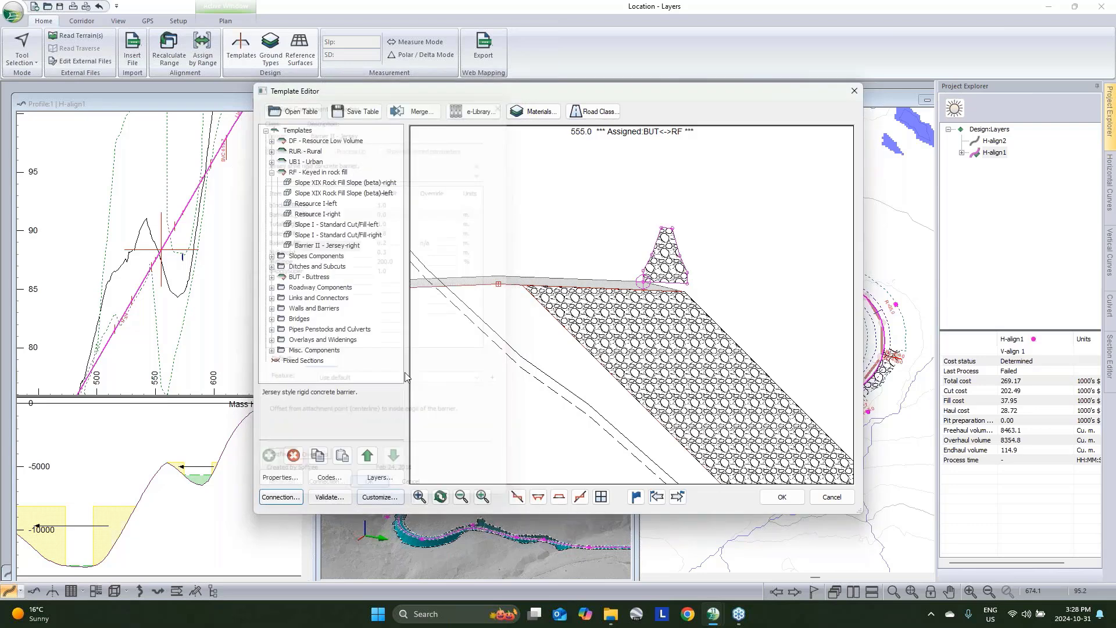
Set the Jersey barrier's connection Offset X to -0.8 m from point code ST1.
{"action": "left_click", "coordinate": [280, 497]}
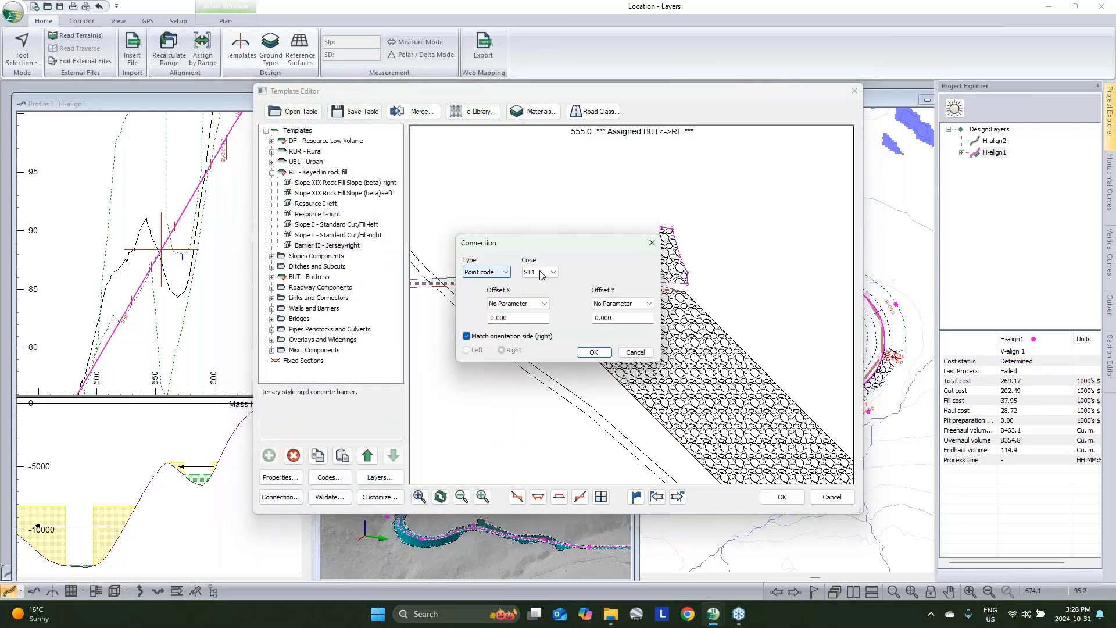
{"action": "left_click", "coordinate": [504, 318]}
{"action": "left_click_drag", "start_coordinate": [502, 321], "coordinate": [427, 326]}
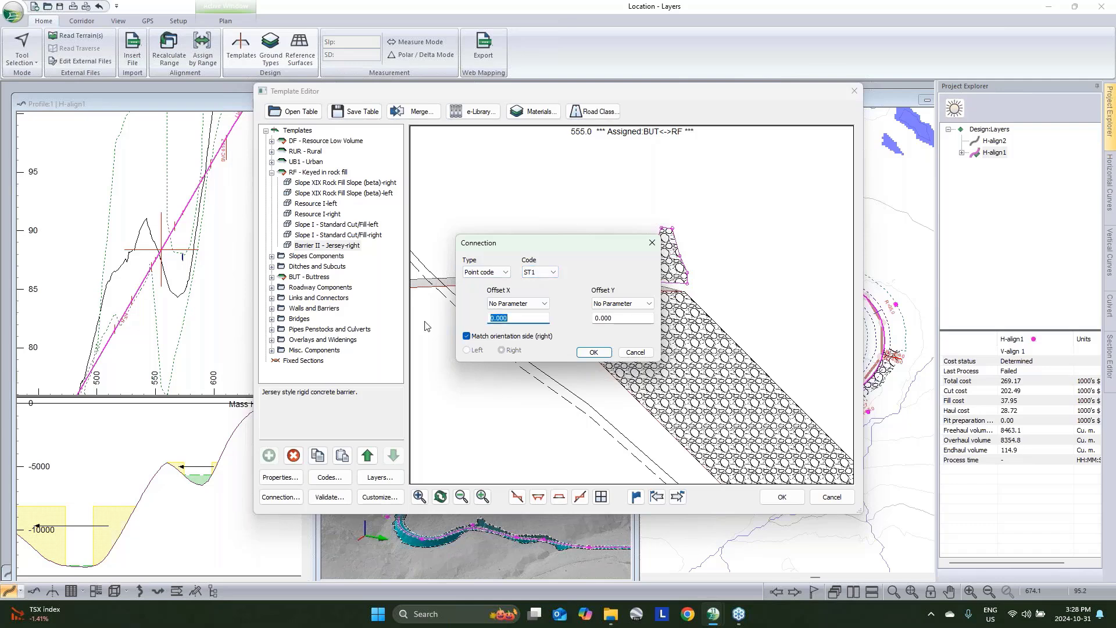
{"action": "type", "text": "-.8"}
{"action": "left_click", "coordinate": [590, 352]}
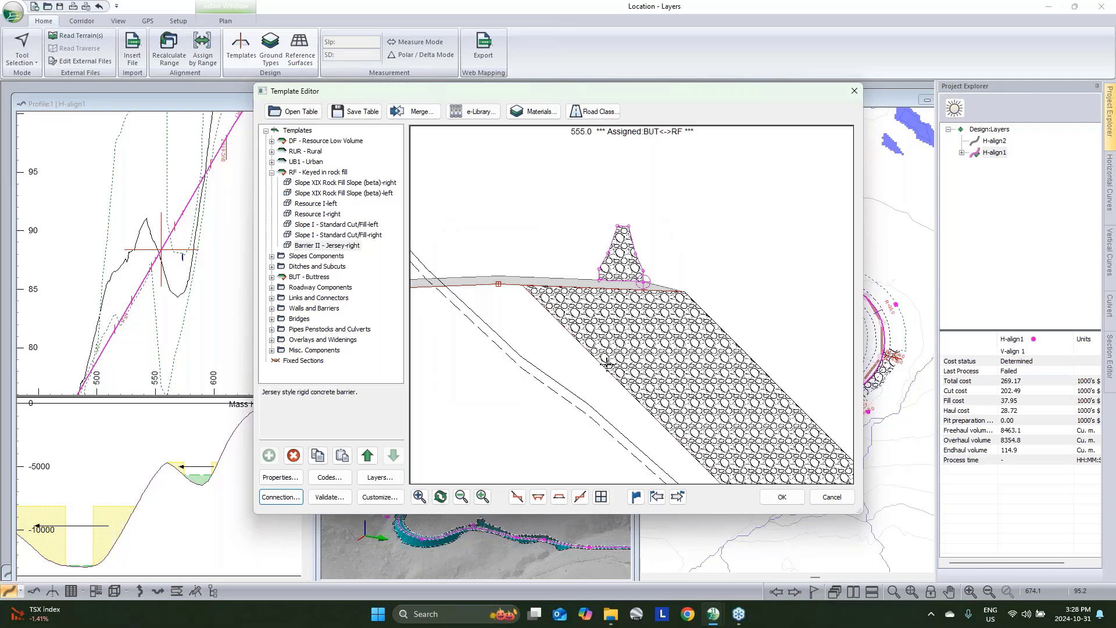
Replace the fixed Offset X of the Jersey barrier's connection with the negative BaseWidth parameter.
{"action": "left_click", "coordinate": [282, 501]}
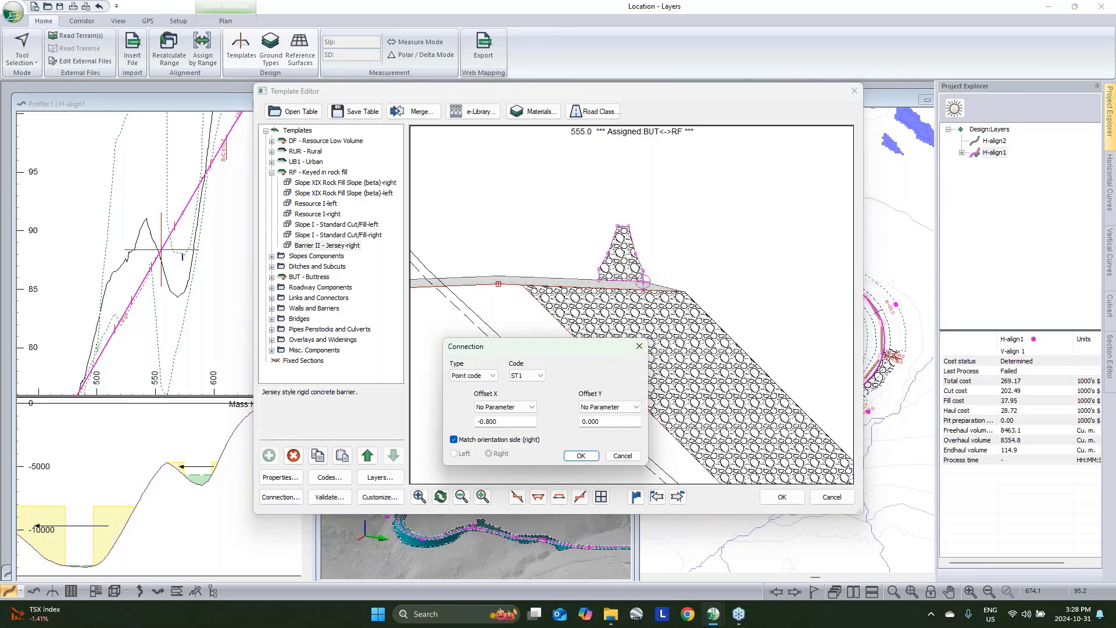
{"action": "left_click_drag", "start_coordinate": [511, 422], "coordinate": [382, 402]}
{"action": "type", "text": "0"}
{"action": "left_click", "coordinate": [497, 408]}
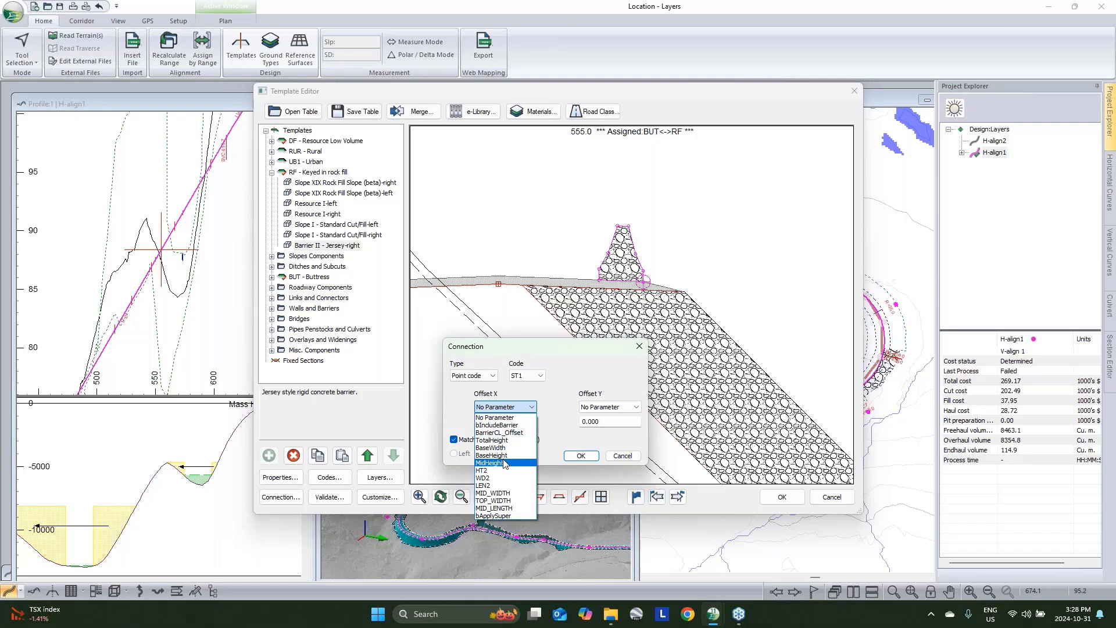
{"action": "left_click", "coordinate": [501, 447]}
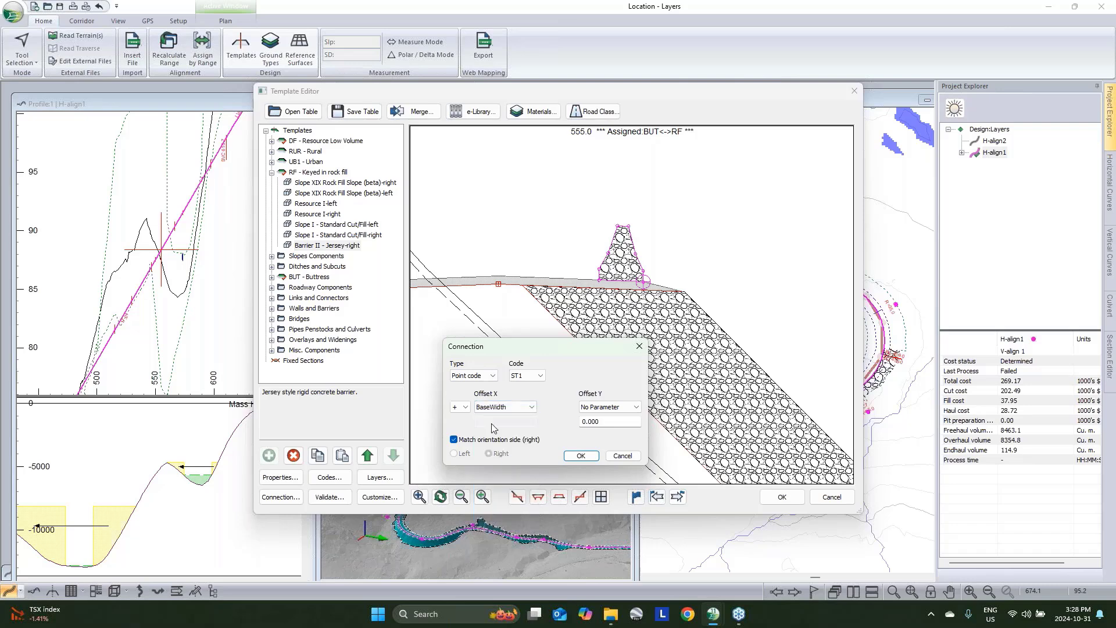
{"action": "left_click", "coordinate": [466, 409]}
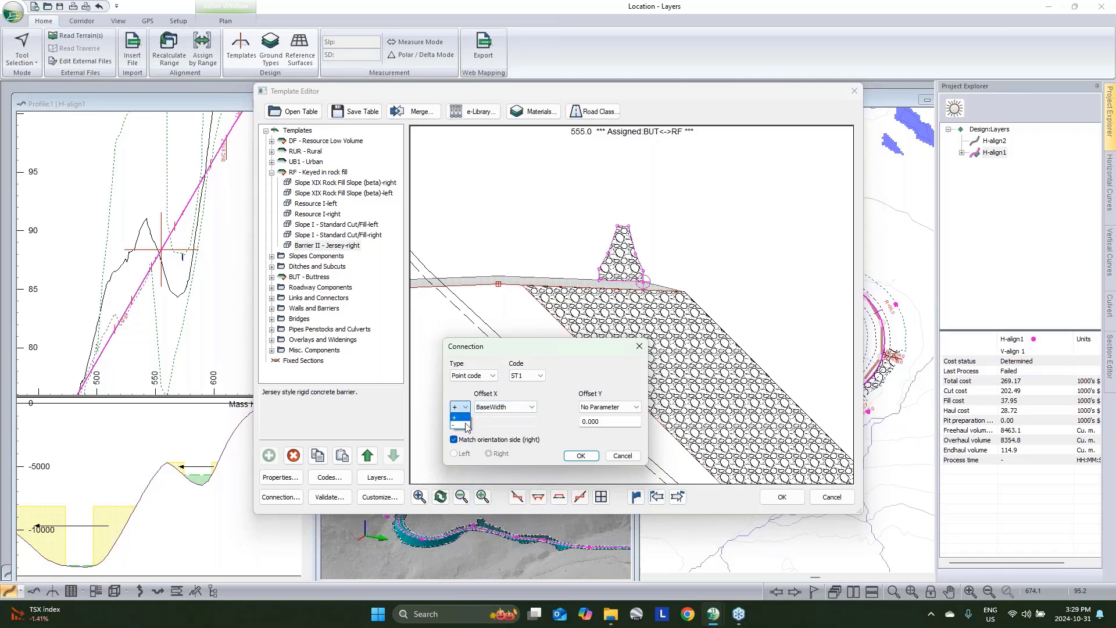
{"action": "left_click", "coordinate": [464, 425]}
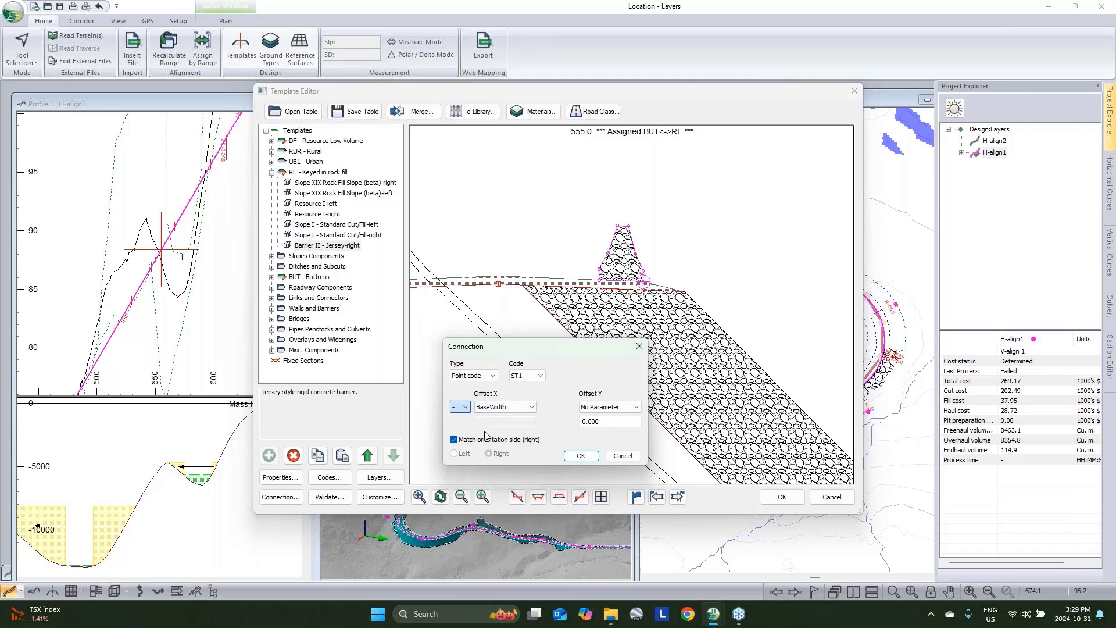
{"action": "left_click", "coordinate": [579, 456]}
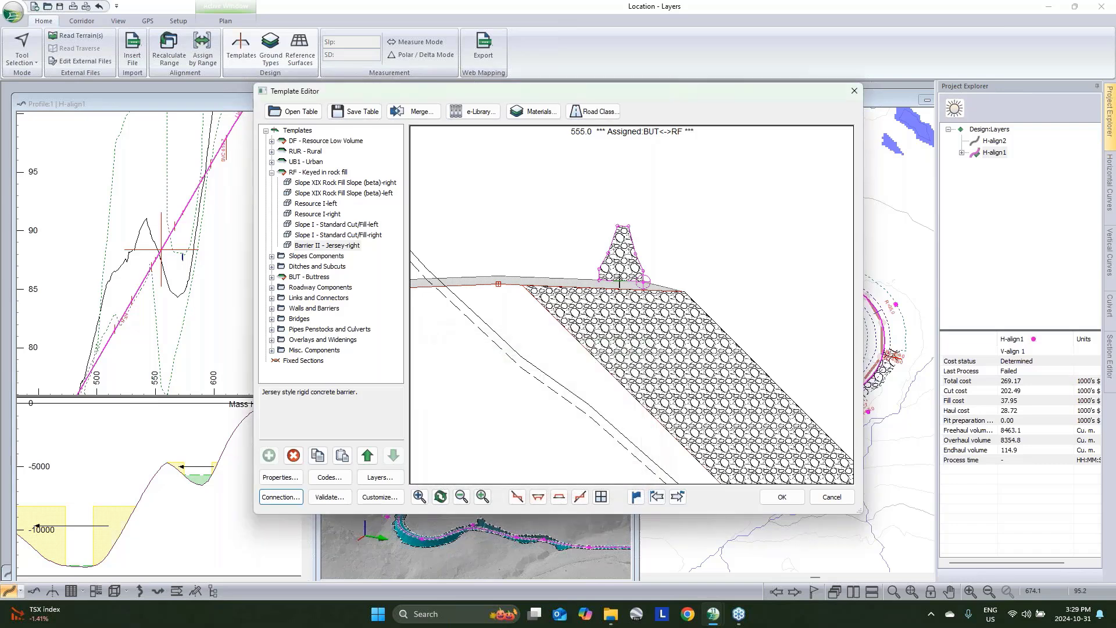
Examine the Jersey barrier's BaseWidth parameter and close the template editor without saving the changes.
{"action": "right_click", "coordinate": [343, 247]}
{"action": "left_click", "coordinate": [379, 274]}
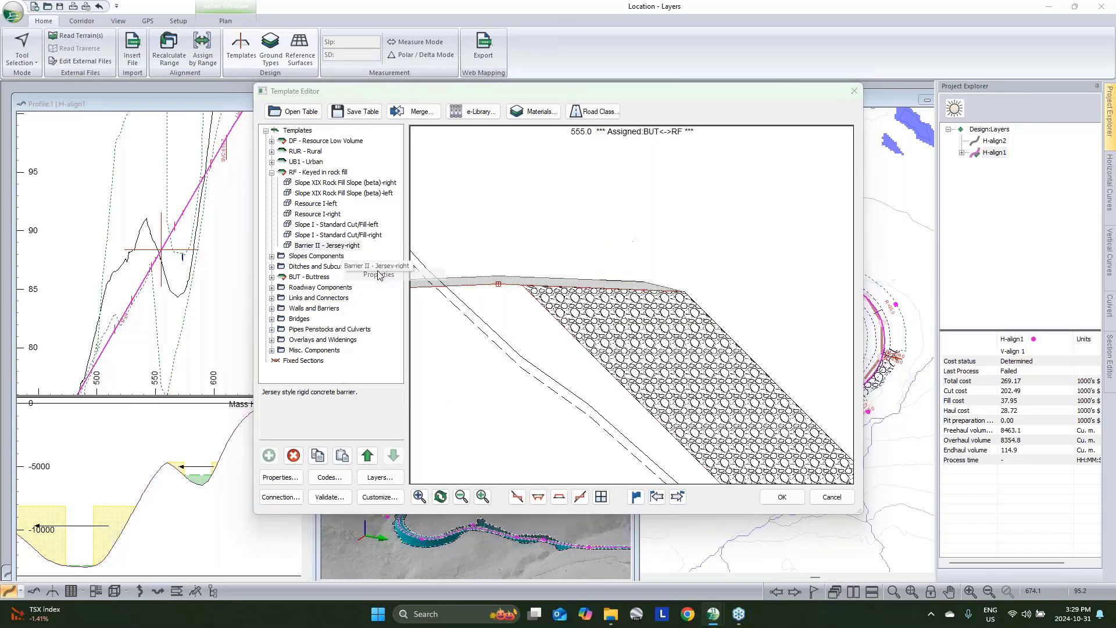
{"action": "left_click", "coordinate": [314, 230]}
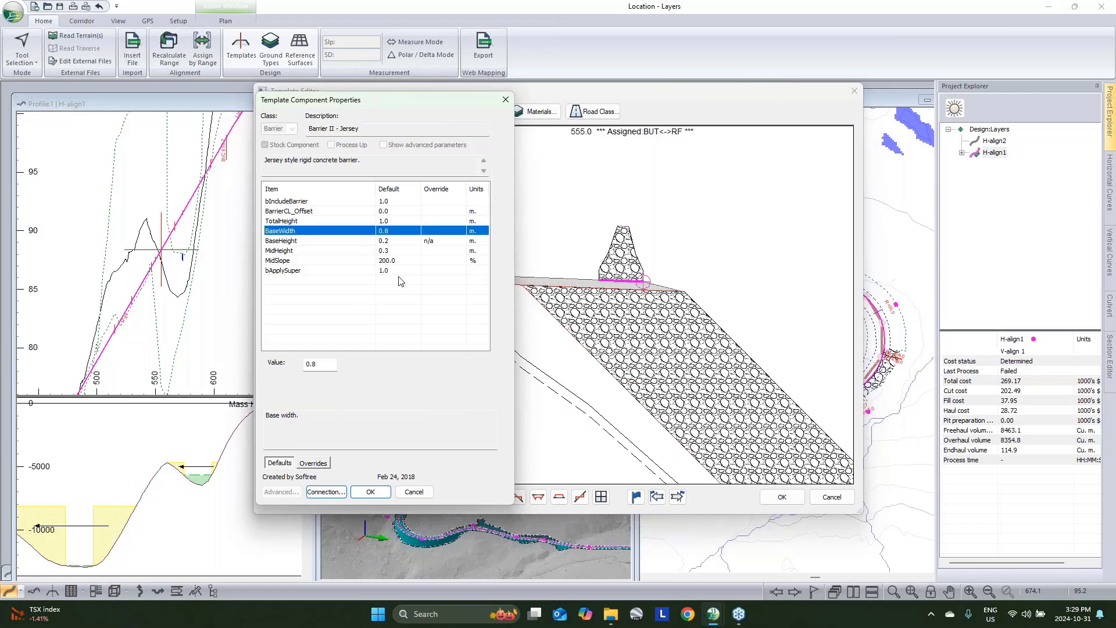
{"action": "left_click", "coordinate": [425, 494]}
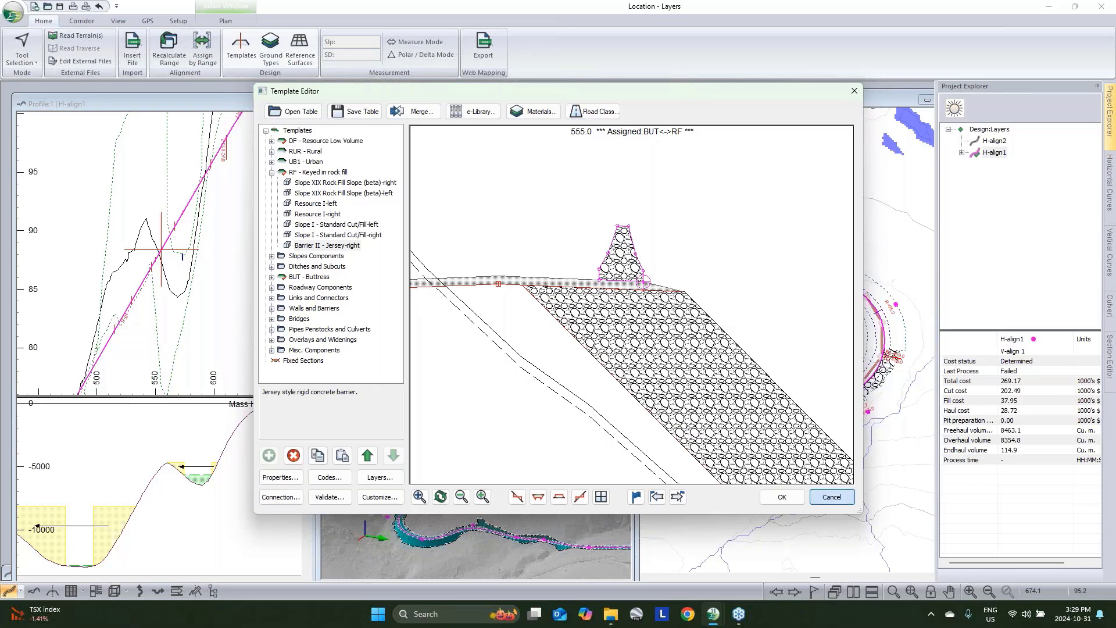
{"action": "left_click", "coordinate": [831, 497]}
Examine the Template Codes fields available as columns for the H-align1 data window, without adding any.
{"action": "scroll", "coordinate": [660, 366], "scroll_direction": "up", "scroll_amount": 3}
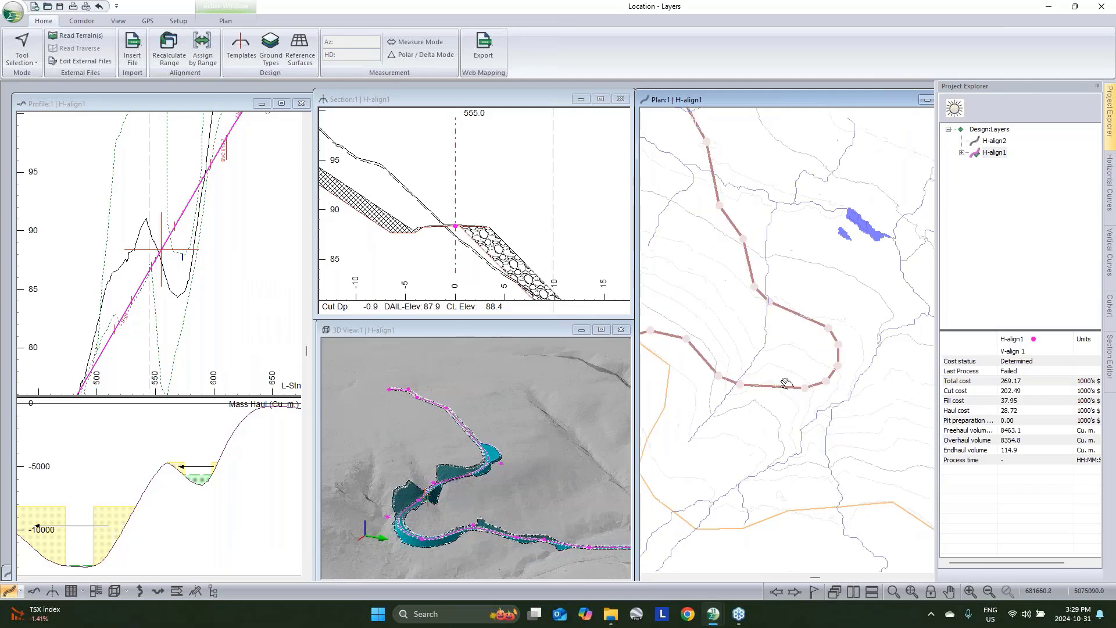
{"action": "middle_click_drag", "start_coordinate": [785, 383], "coordinate": [812, 400]}
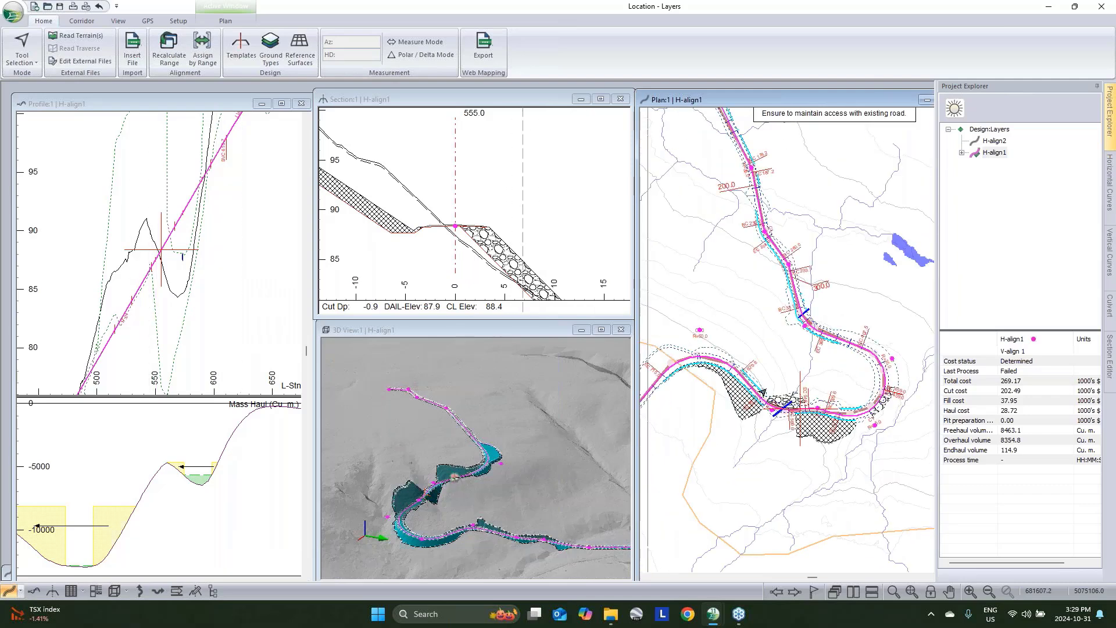
{"action": "left_click", "coordinate": [71, 591]}
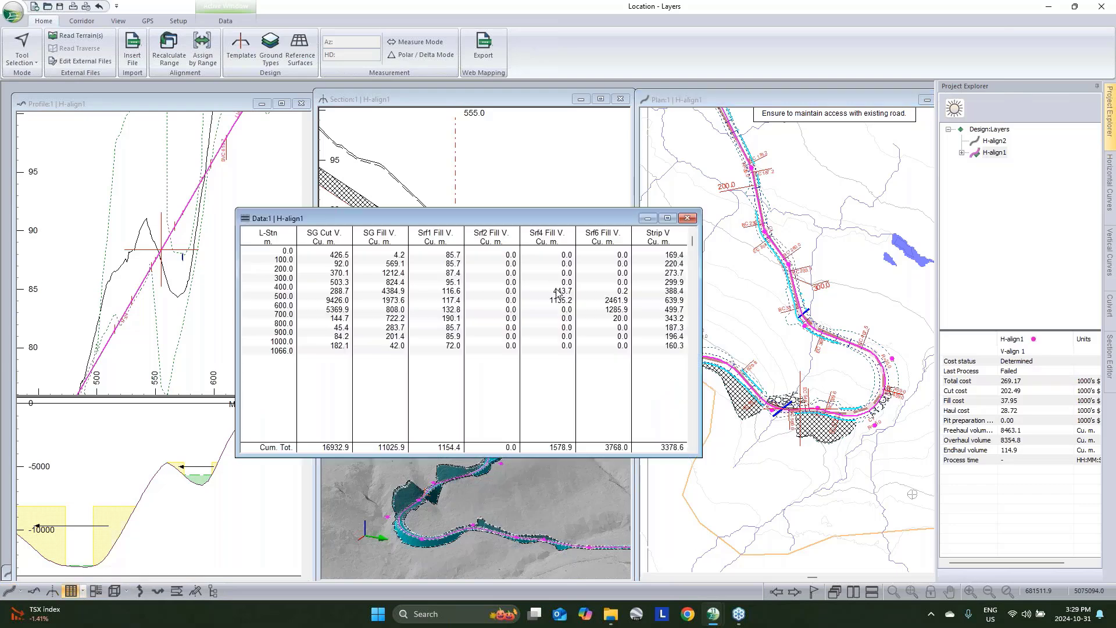
{"action": "right_click", "coordinate": [559, 290]}
{"action": "left_click", "coordinate": [600, 310]}
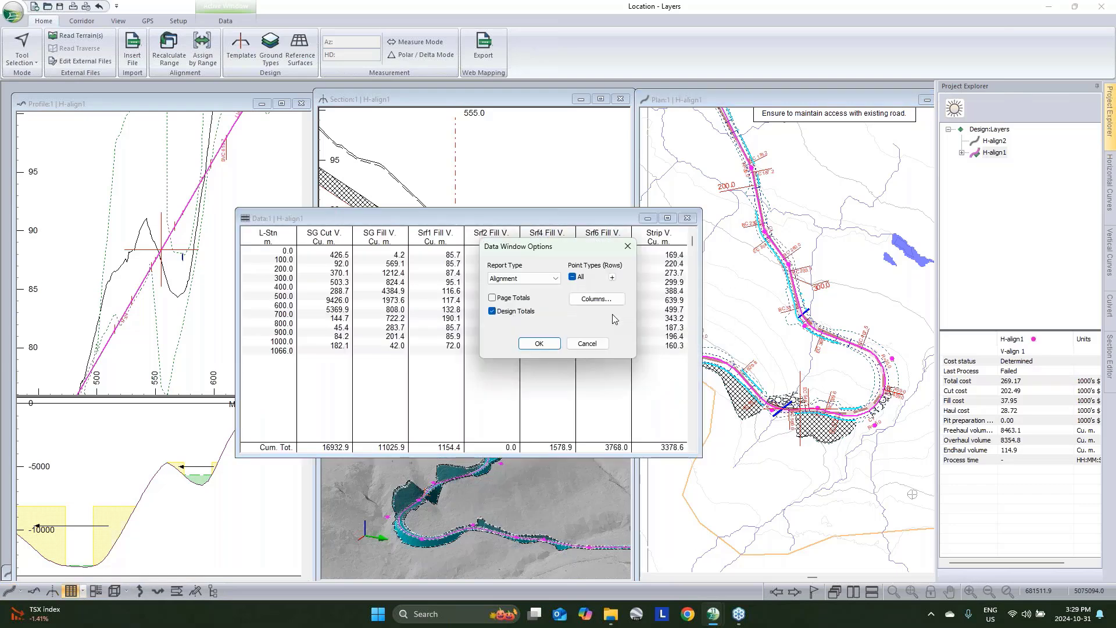
{"action": "left_click", "coordinate": [604, 299]}
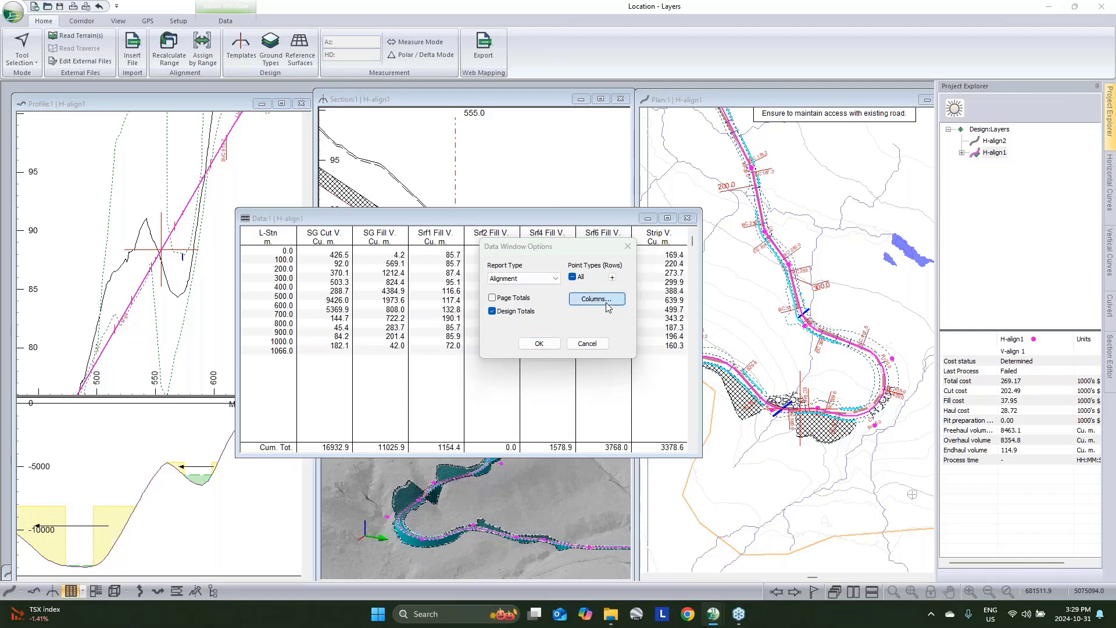
{"action": "scroll", "coordinate": [488, 308], "scroll_direction": "down", "scroll_amount": 3}
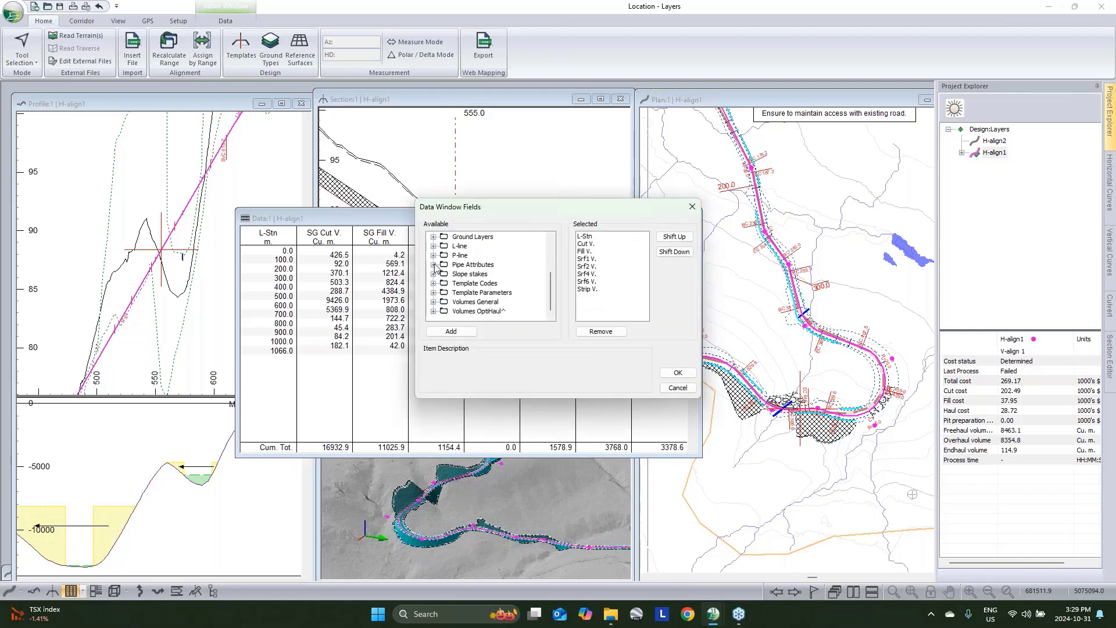
{"action": "left_click", "coordinate": [464, 284]}
{"action": "double_click", "coordinate": [463, 284]}
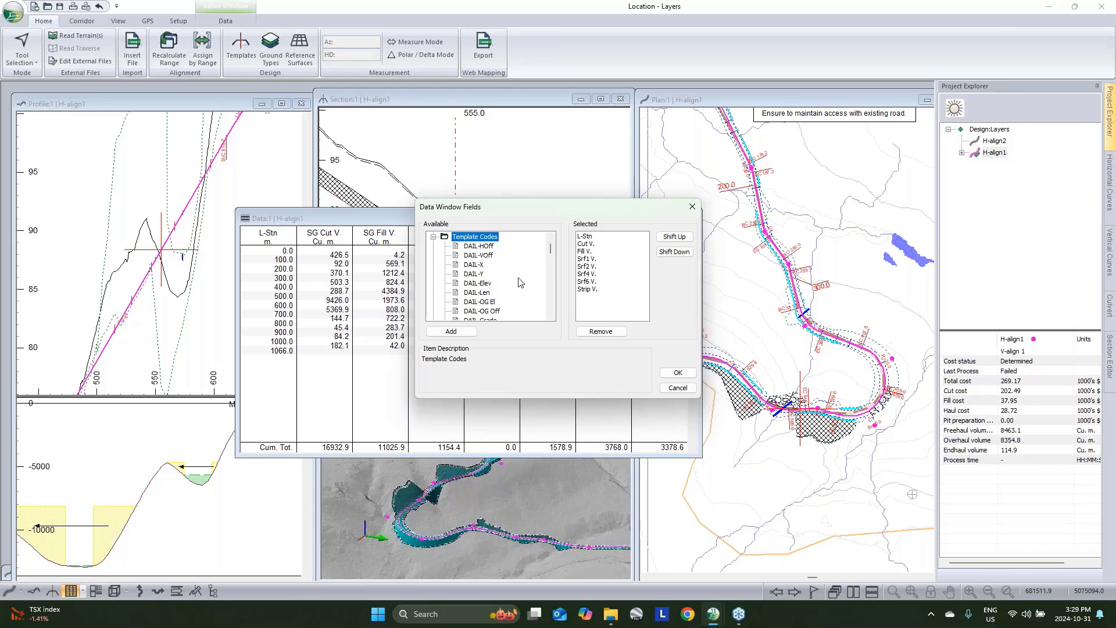
{"action": "left_click", "coordinate": [676, 388]}
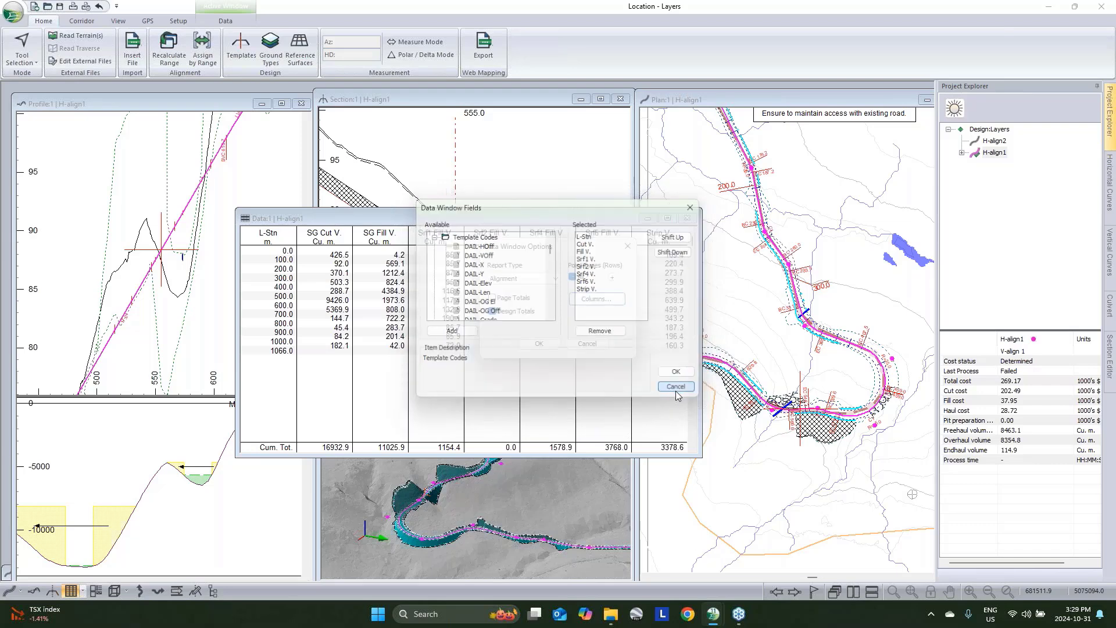
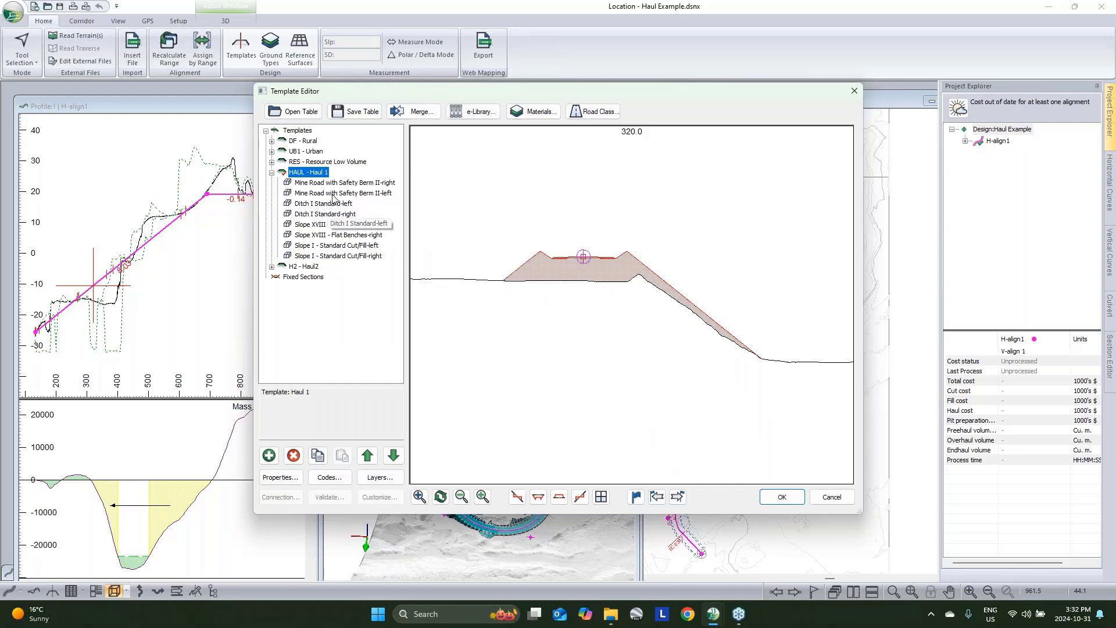
Examine the Mine Road with Safety Berm II components of the HAUL template and the H2 template's cross-section.
{"action": "left_click", "coordinate": [333, 193]}
{"action": "left_click", "coordinate": [334, 185]}
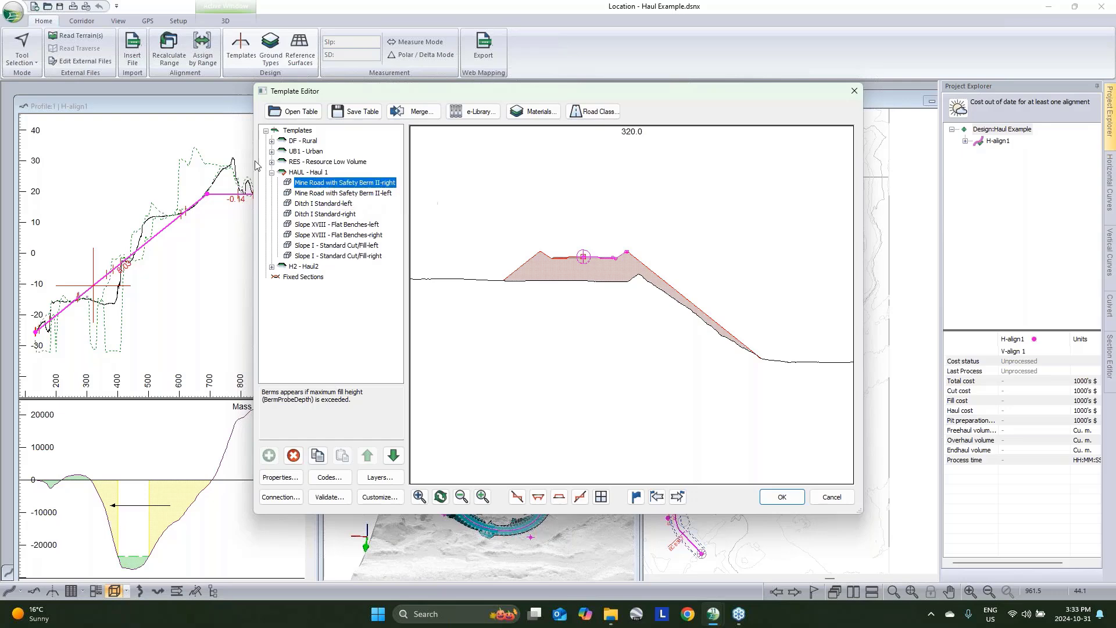
{"action": "left_click", "coordinate": [272, 172]}
{"action": "left_click", "coordinate": [303, 183]}
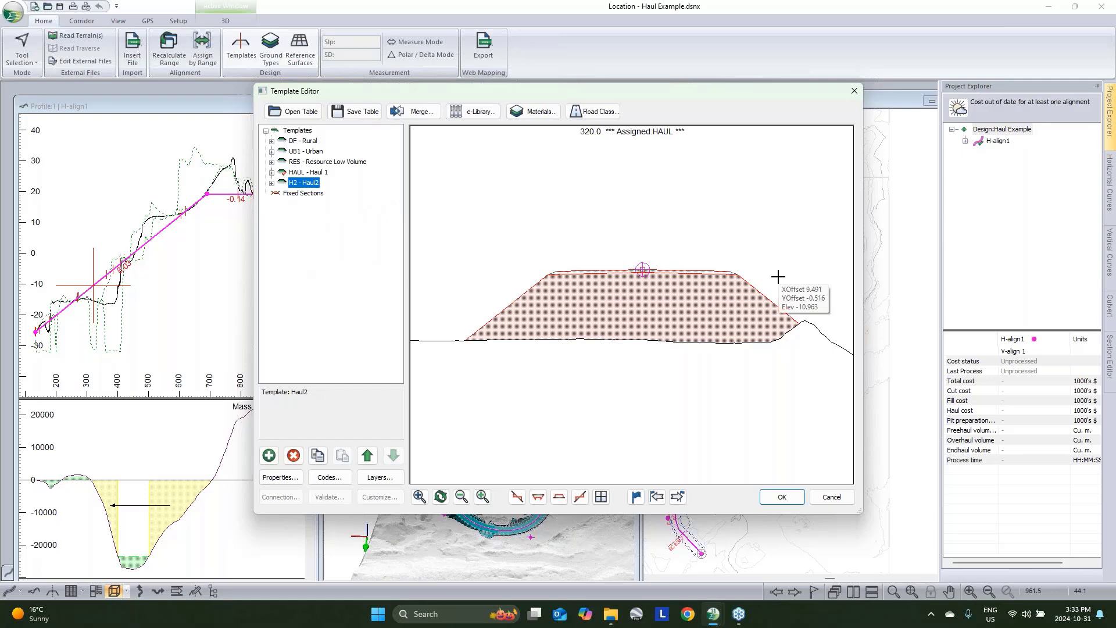
{"action": "left_click", "coordinate": [832, 495]}
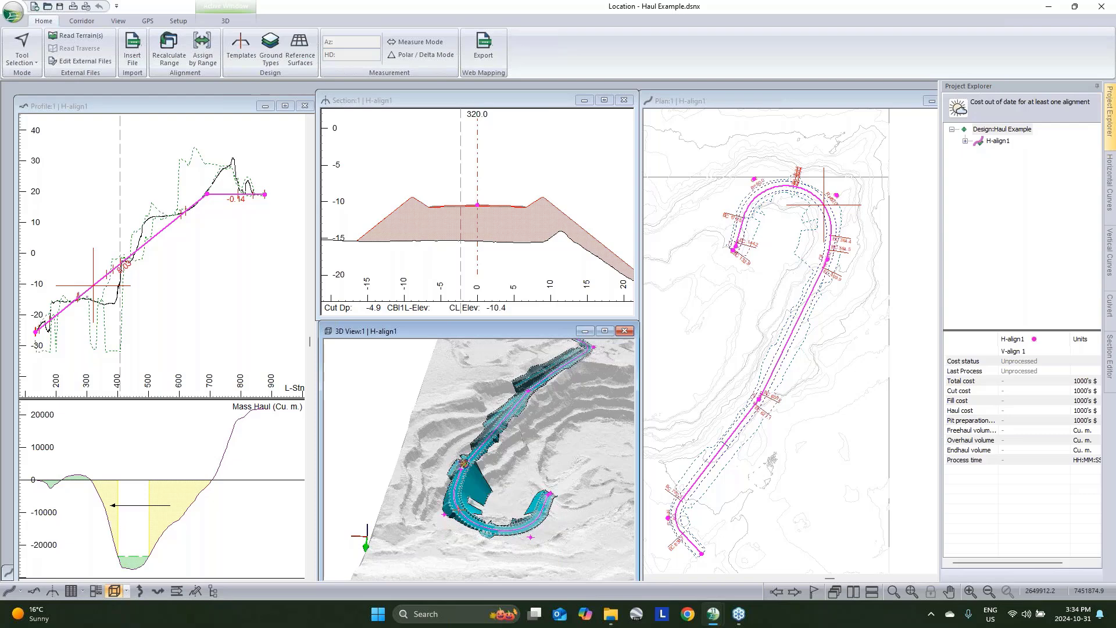
Retrieve the Links and Connectors component folder from the e-Library into the Haul Example template table.
{"action": "left_click", "coordinate": [241, 49]}
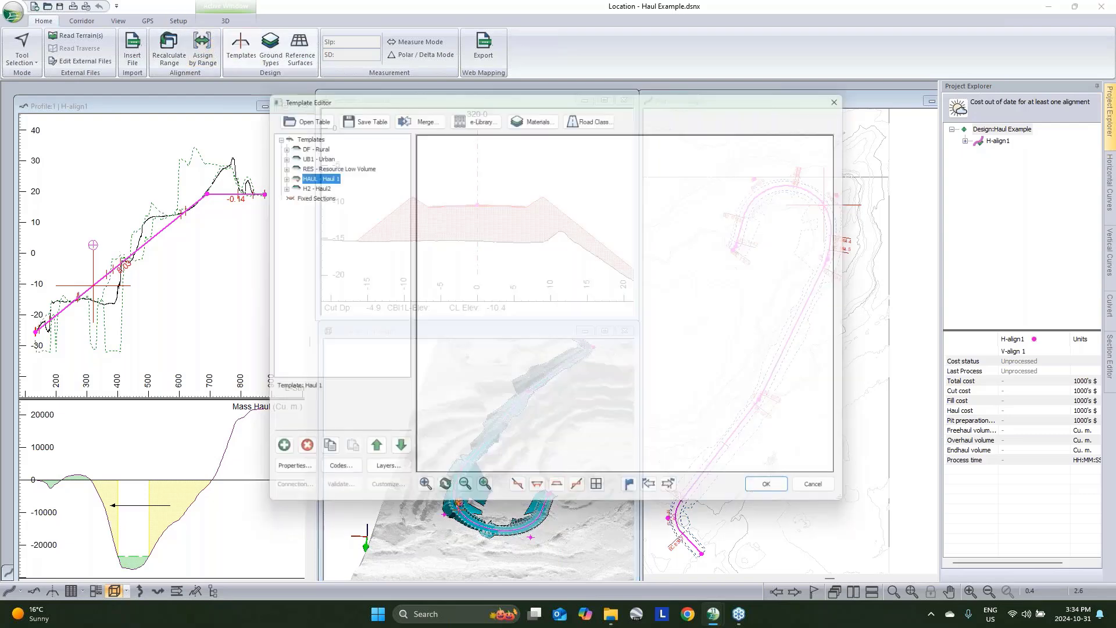
{"action": "left_click", "coordinate": [303, 183]}
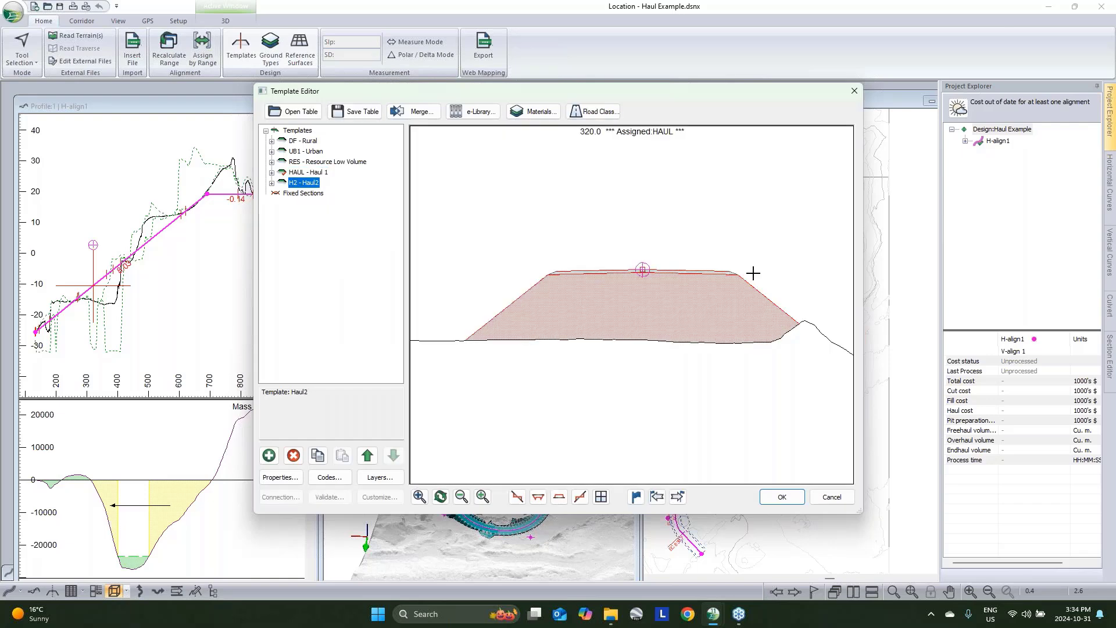
{"action": "mouse_move", "coordinate": [753, 273]}
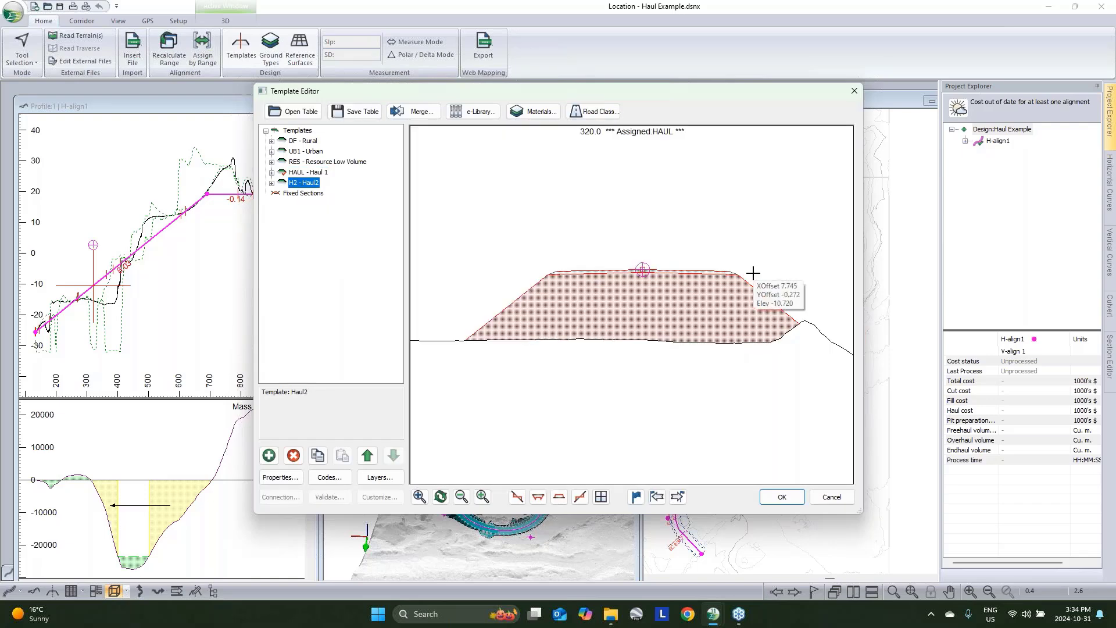
{"action": "left_click", "coordinate": [489, 115]}
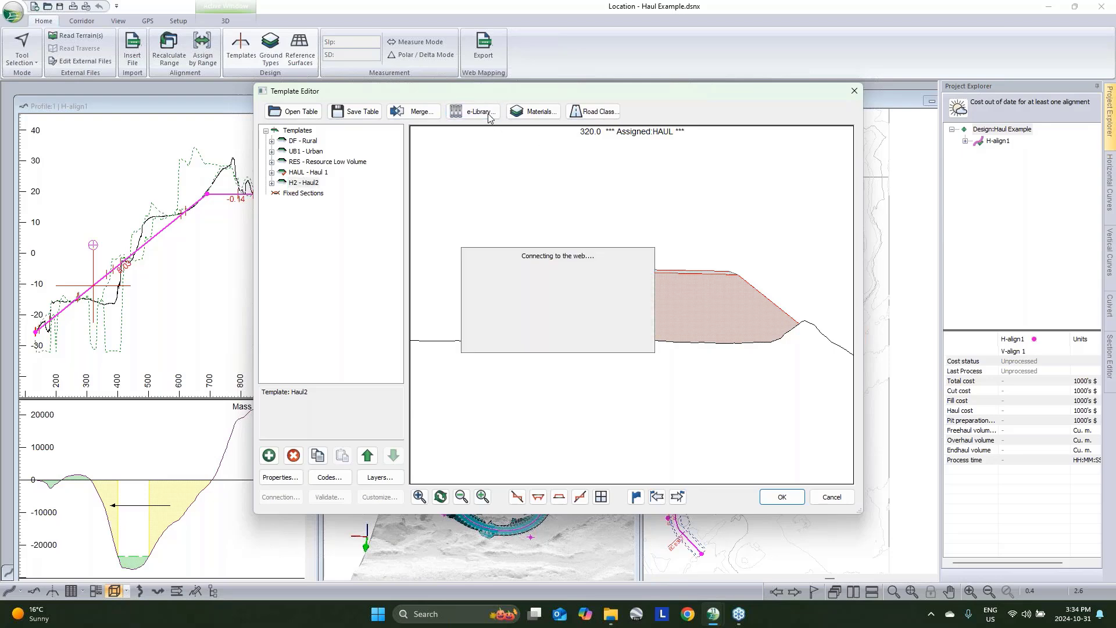
{"action": "left_click", "coordinate": [493, 248]}
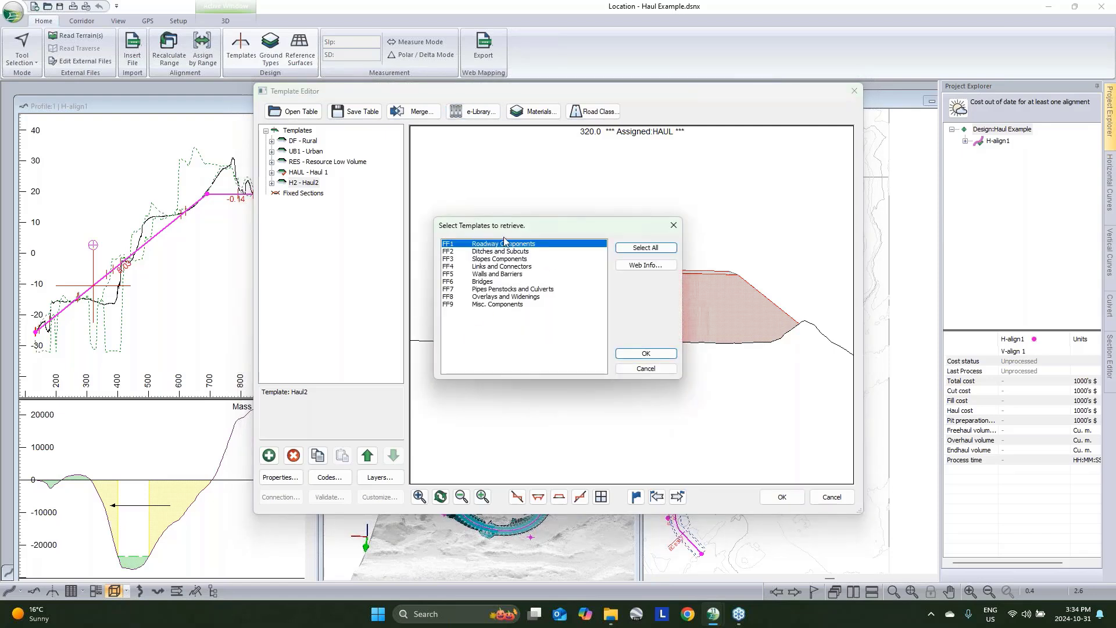
{"action": "left_click", "coordinate": [490, 266]}
{"action": "left_click", "coordinate": [645, 356]}
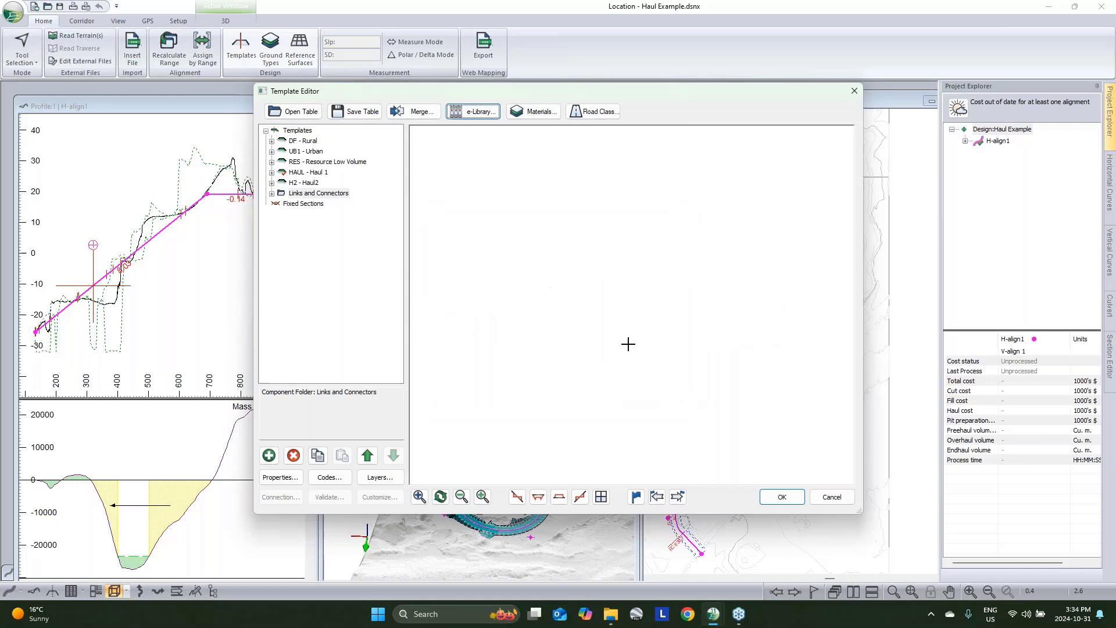
Copy Link Offset III - Slope,Dy from the Links and Connectors folder into the H2 template as a new right-side component after Resource I-right.
{"action": "left_click", "coordinate": [272, 193]}
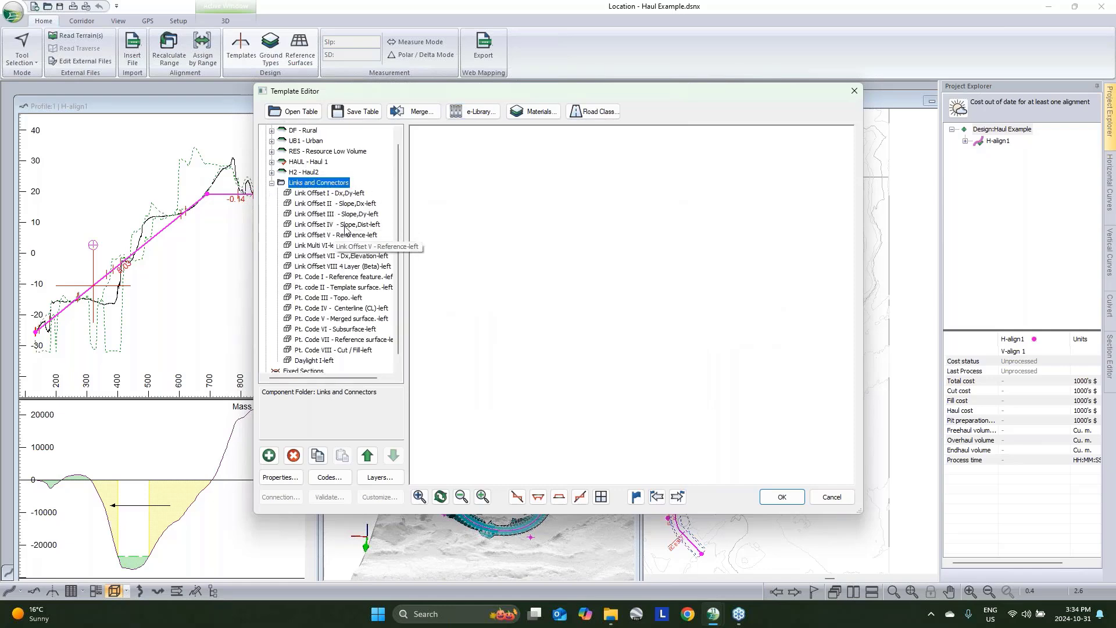
{"action": "left_click", "coordinate": [345, 226]}
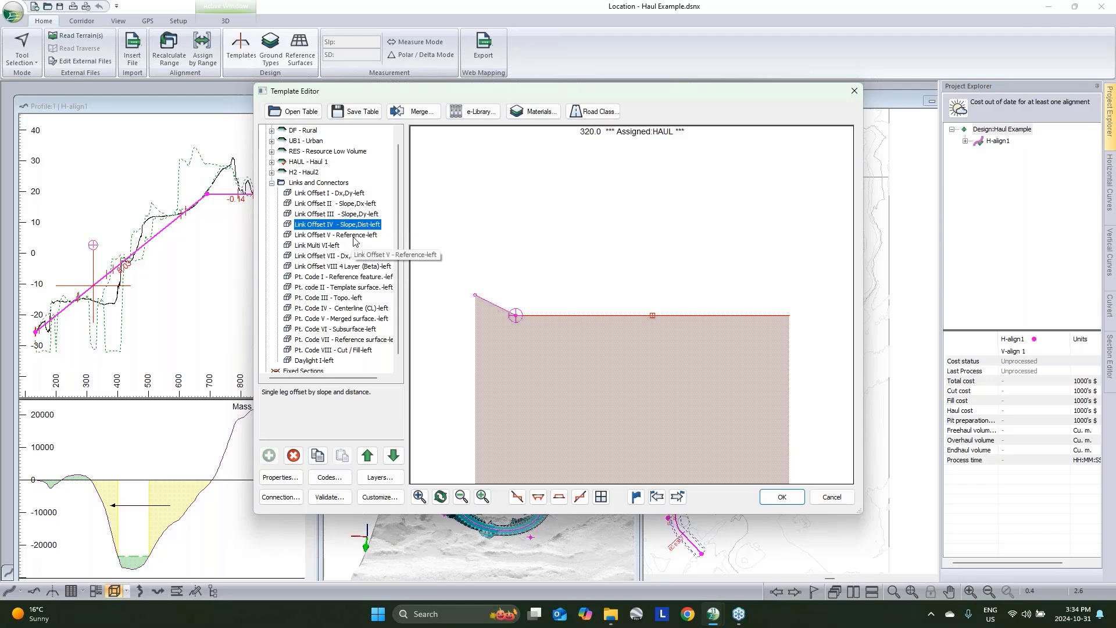
{"action": "left_click", "coordinate": [343, 215]}
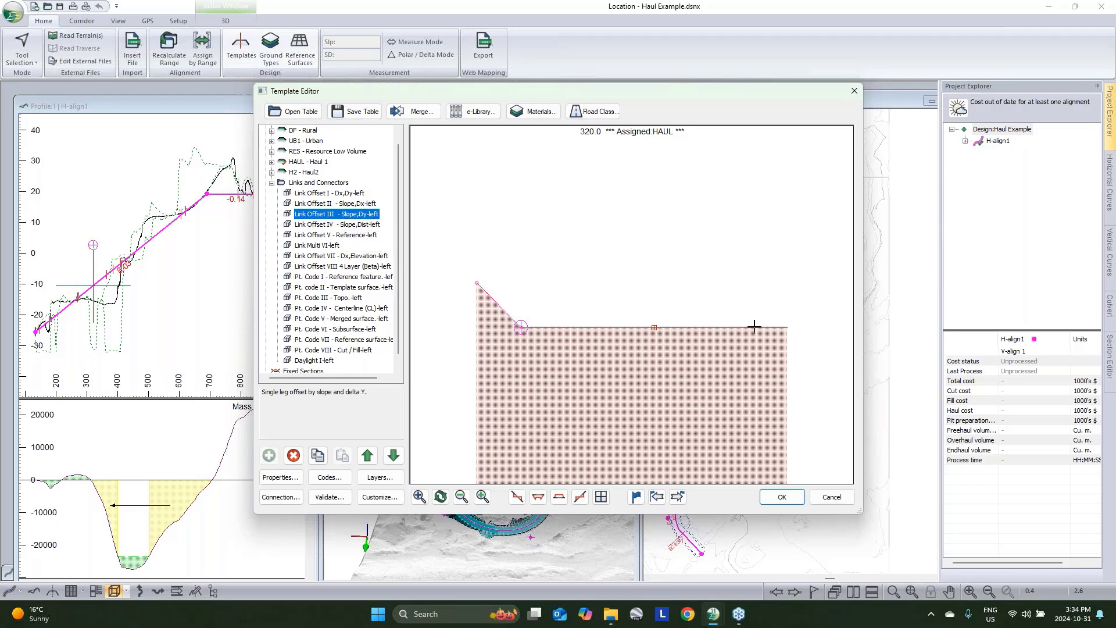
{"action": "right_click", "coordinate": [338, 216]}
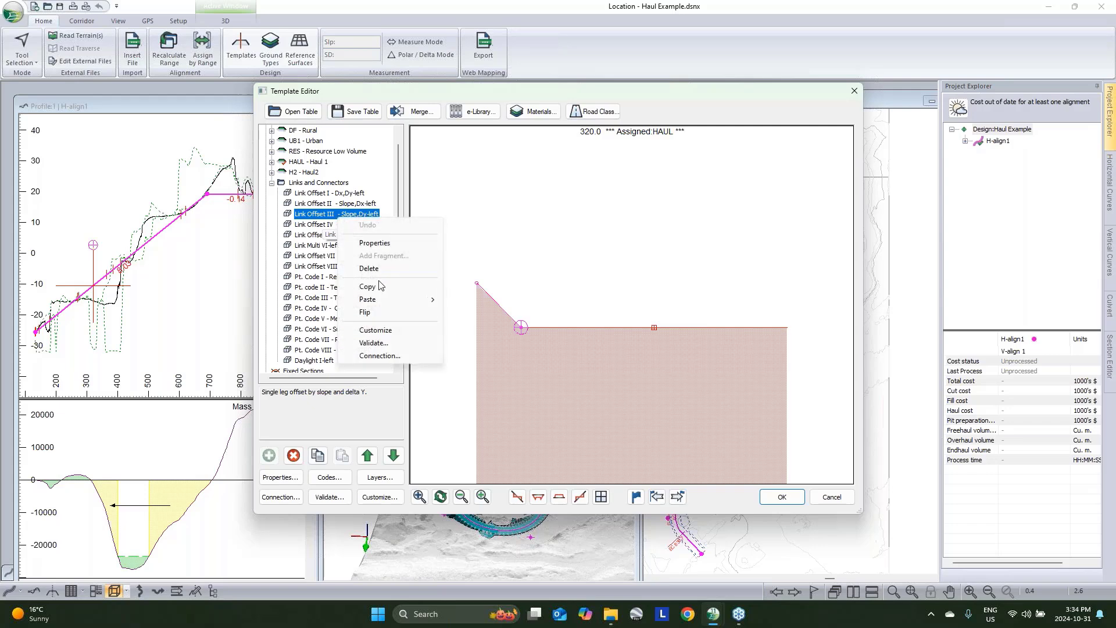
{"action": "left_click", "coordinate": [271, 183]}
{"action": "left_click", "coordinate": [272, 183]}
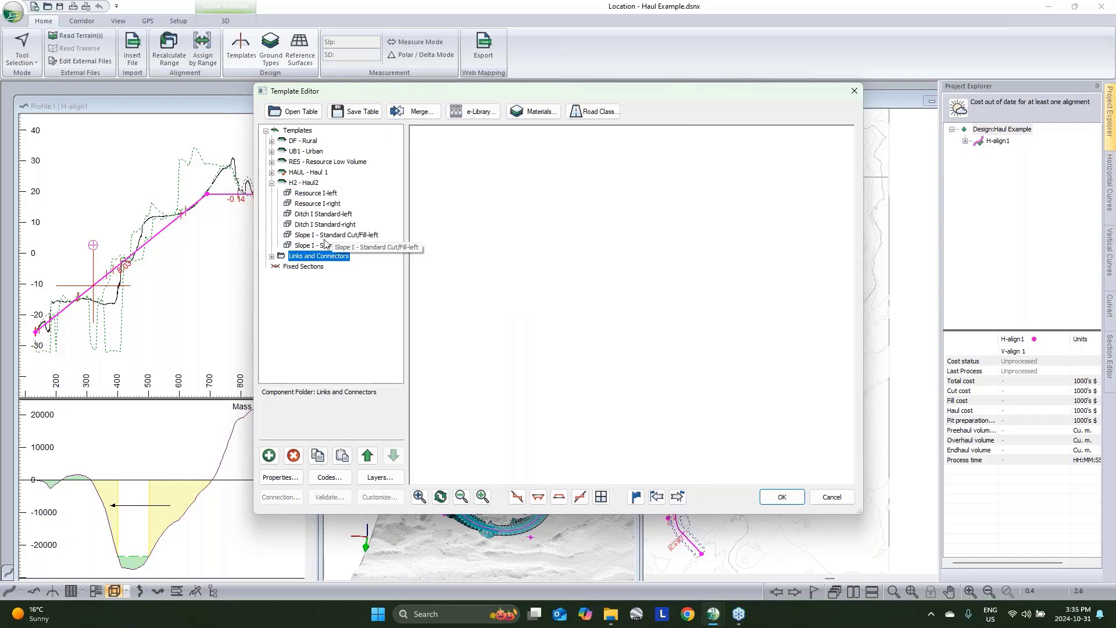
{"action": "left_click", "coordinate": [324, 204]}
{"action": "right_click", "coordinate": [325, 204]}
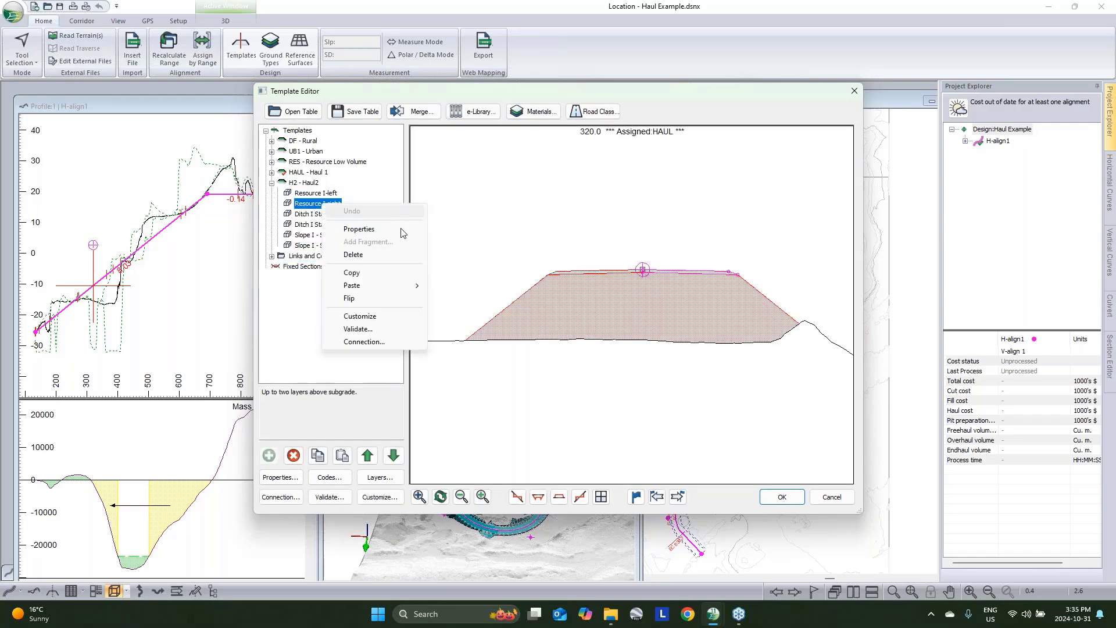
{"action": "mouse_move", "coordinate": [407, 286]}
{"action": "left_click", "coordinate": [483, 324]}
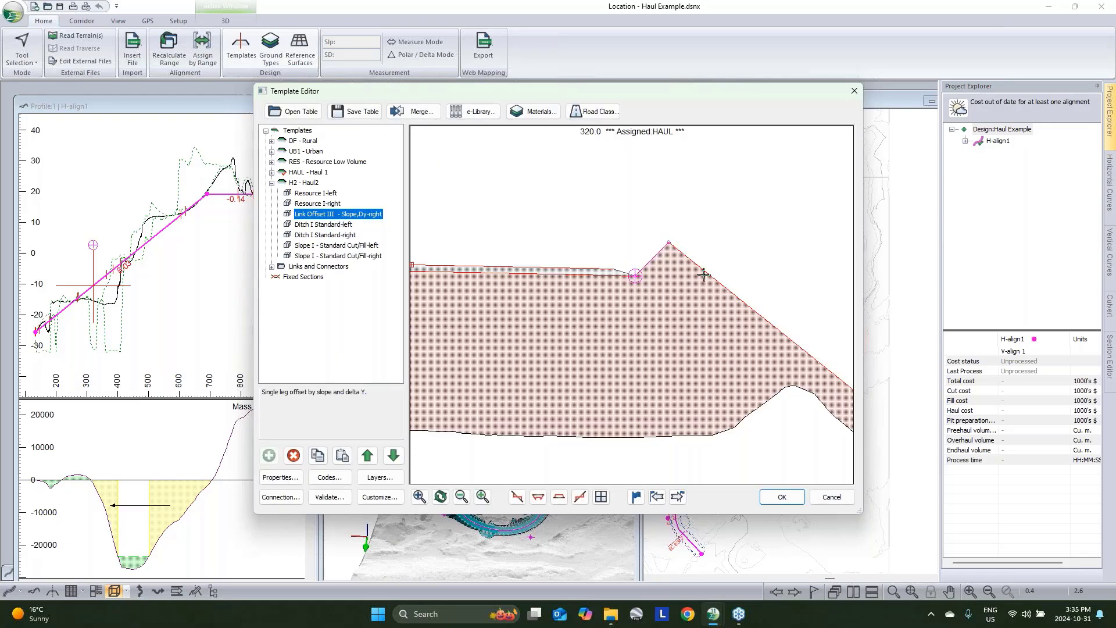
Set the H2 template's Link Offset III component to a Dy of 1.2 m and a slope of 80%.
{"action": "double_click", "coordinate": [345, 215]}
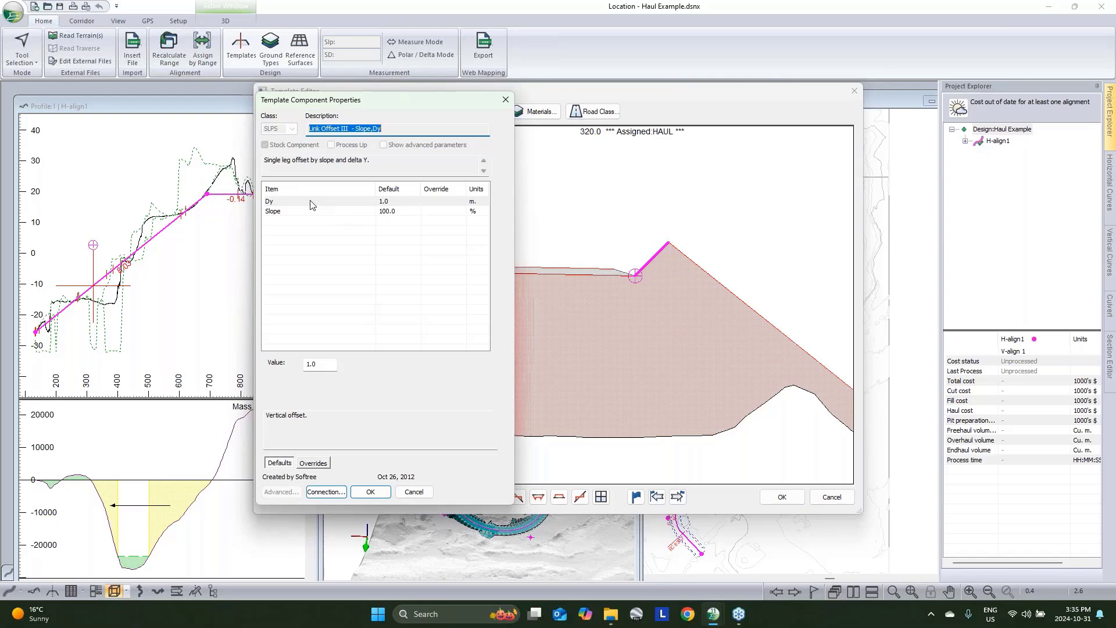
{"action": "double_click", "coordinate": [311, 364]}
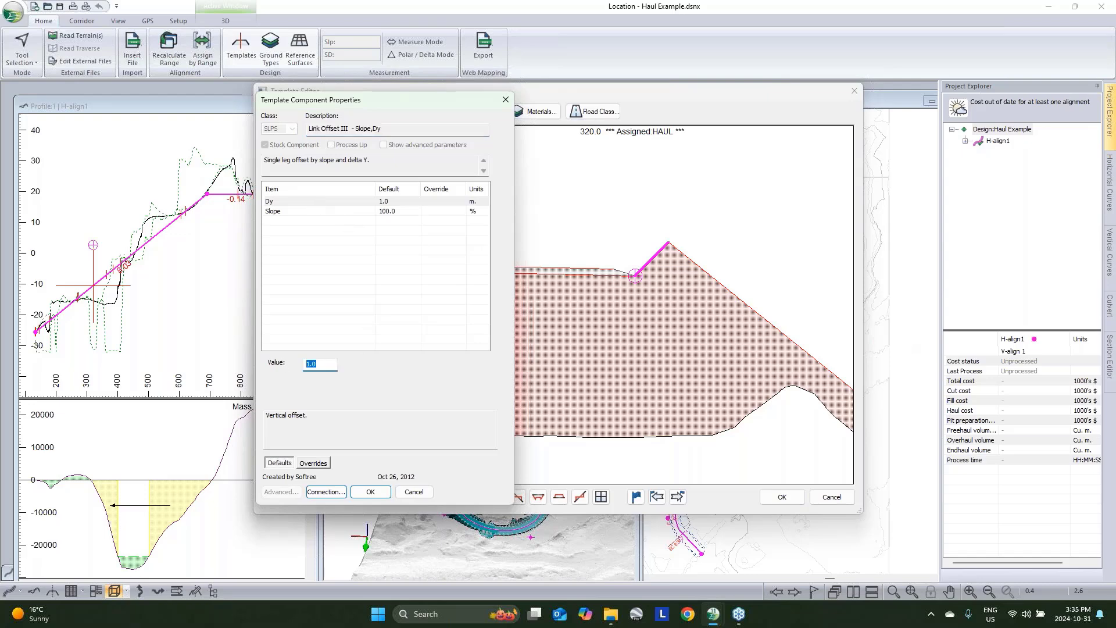
{"action": "type", "text": "1.2"}
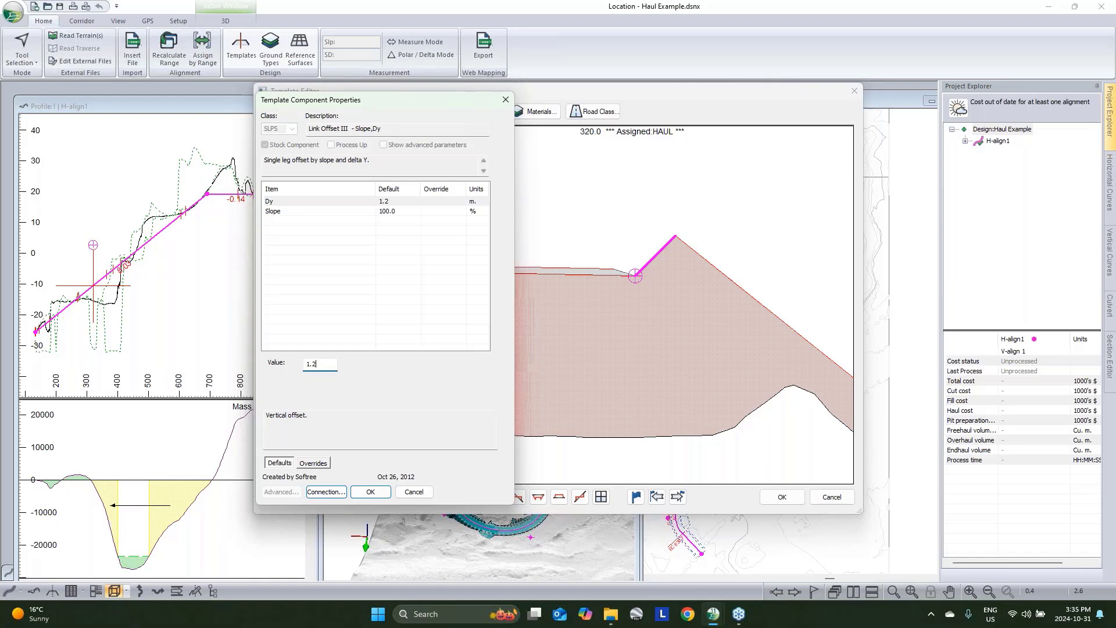
{"action": "left_click", "coordinate": [397, 212]}
{"action": "double_click", "coordinate": [320, 364]}
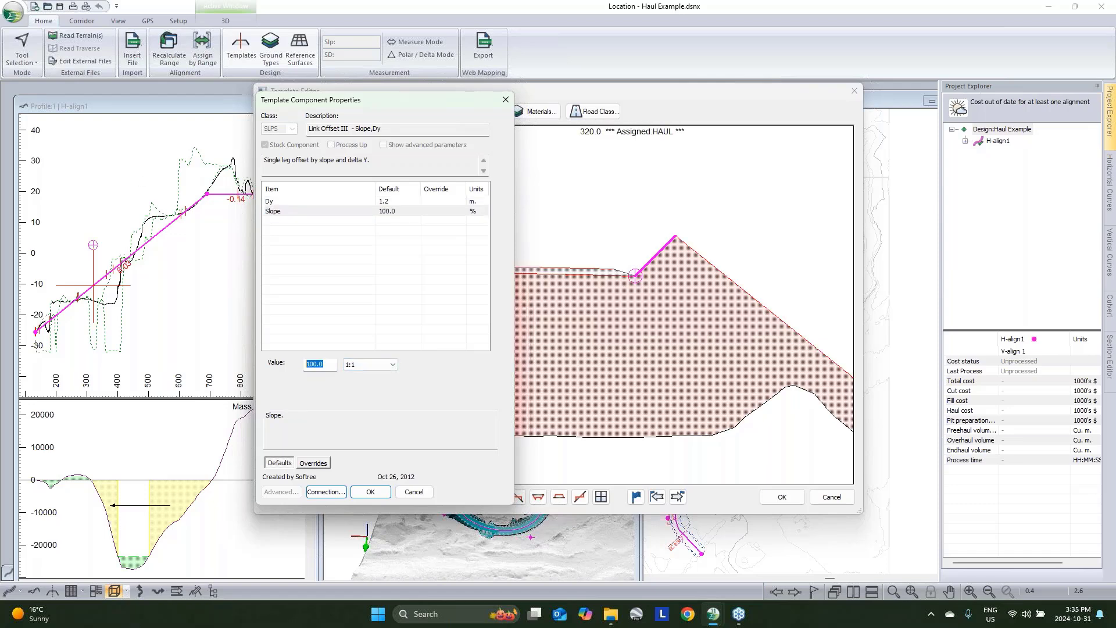
{"action": "type", "text": "80"}
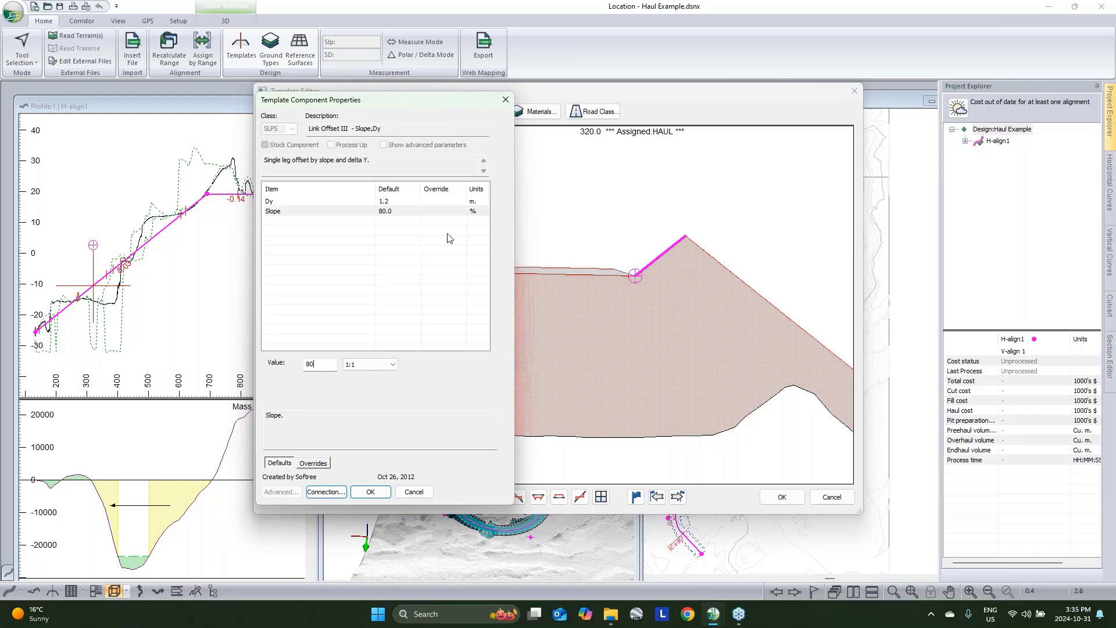
{"action": "left_click", "coordinate": [375, 492]}
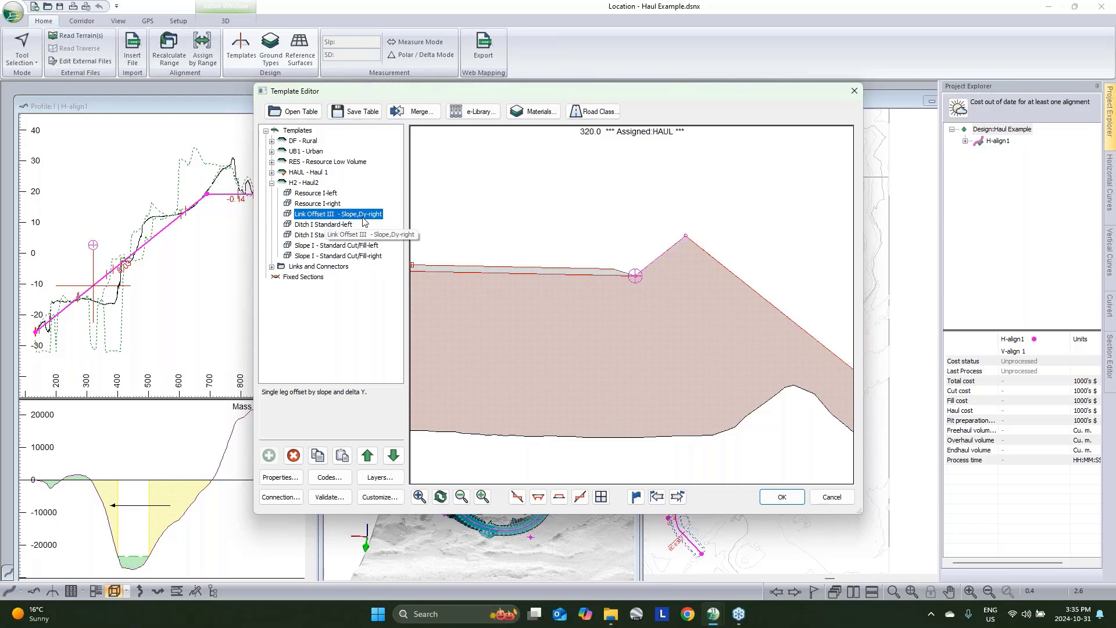
Copy Link Offset II - Slope,Dx from Links and Connectors into the H2 template as a new right-side component after Link Offset III.
{"action": "left_click", "coordinate": [271, 266]}
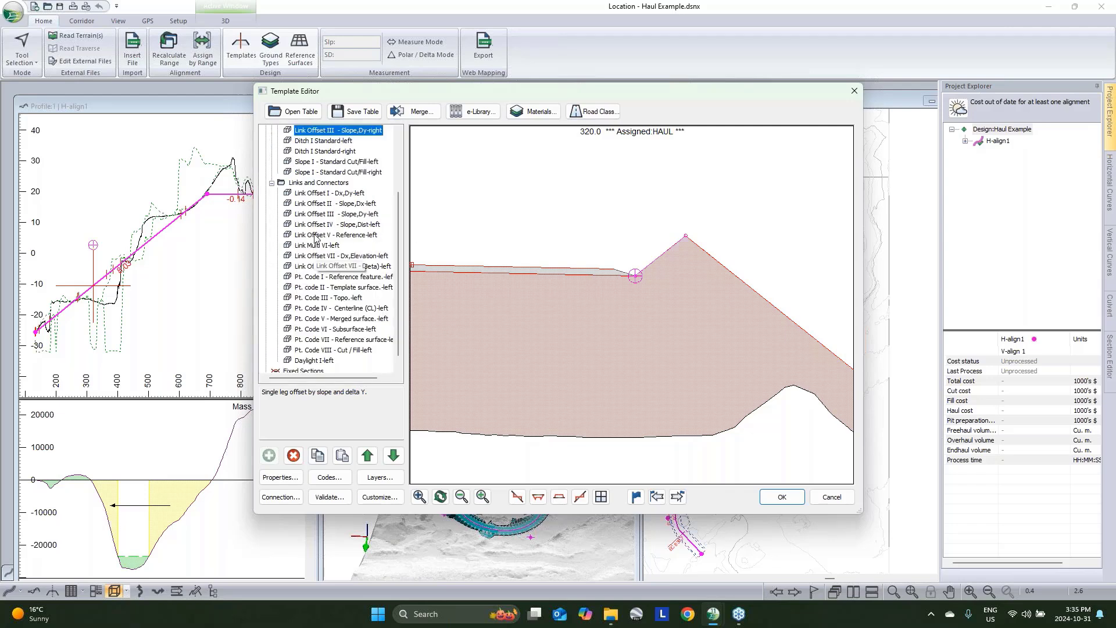
{"action": "right_click", "coordinate": [331, 205]}
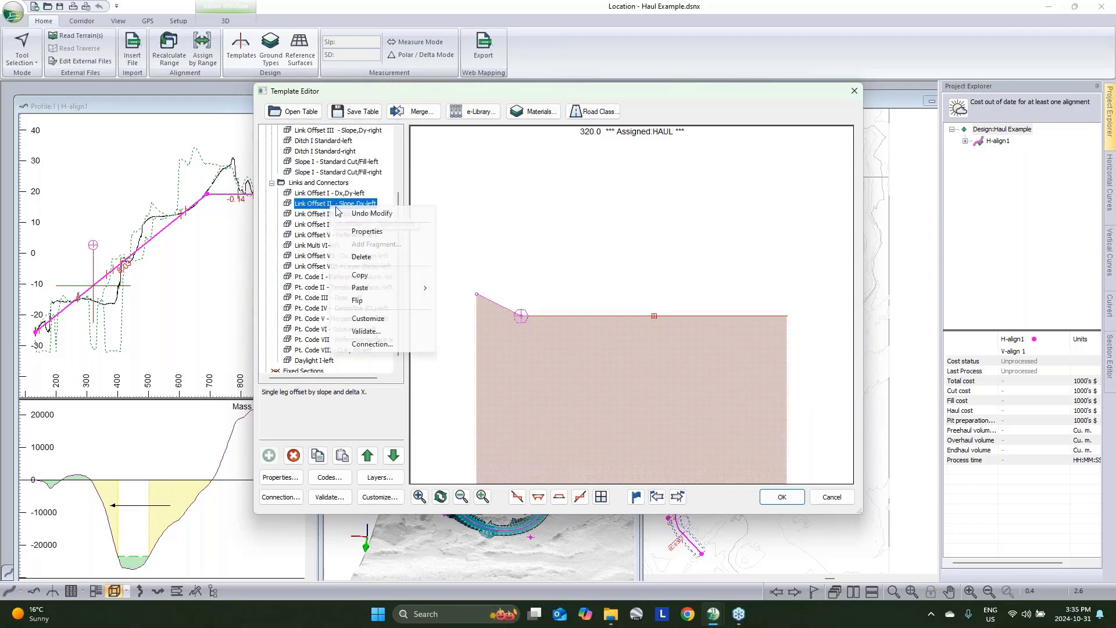
{"action": "left_click", "coordinate": [374, 274]}
{"action": "scroll", "coordinate": [340, 197], "scroll_direction": "up", "scroll_amount": 3}
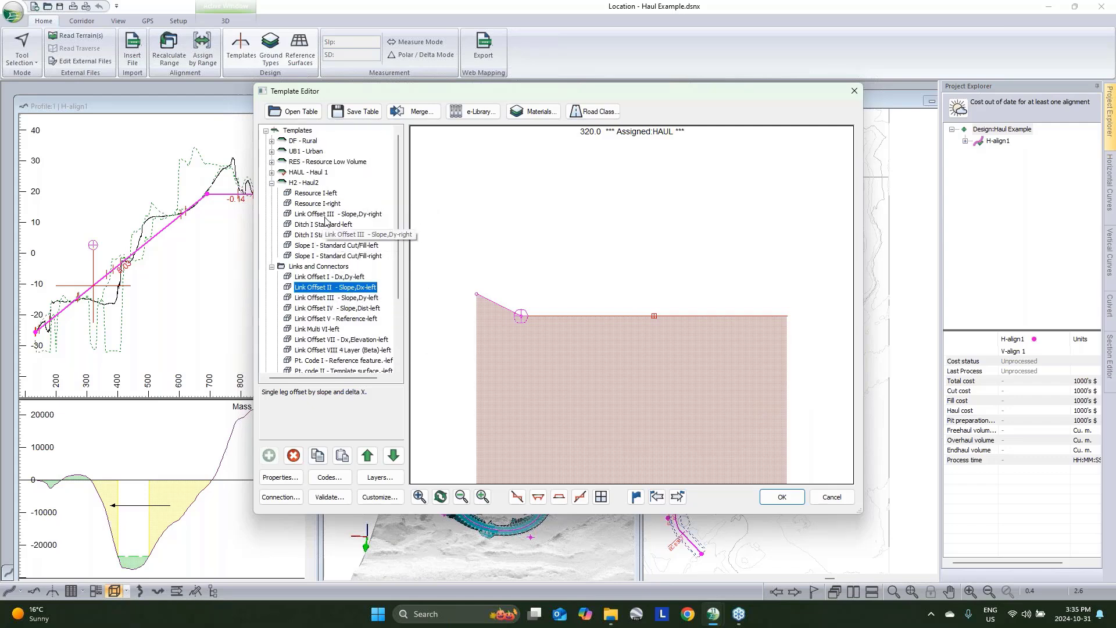
{"action": "right_click", "coordinate": [329, 216]}
{"action": "mouse_move", "coordinate": [388, 299]}
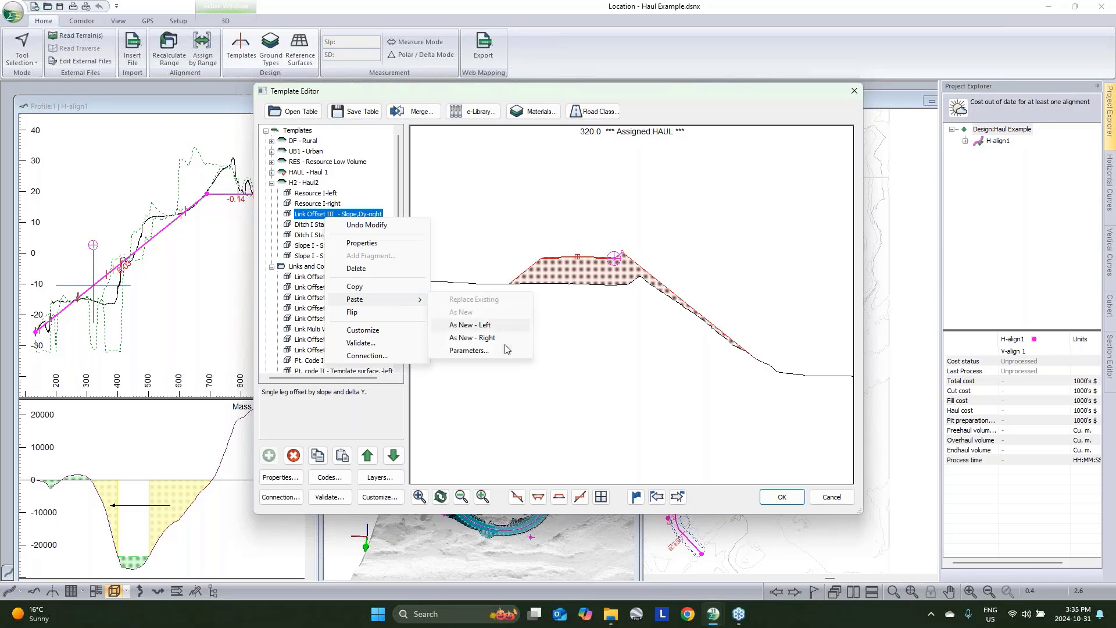
{"action": "left_click", "coordinate": [465, 338]}
{"action": "scroll", "coordinate": [617, 248], "scroll_direction": "up", "scroll_amount": 4}
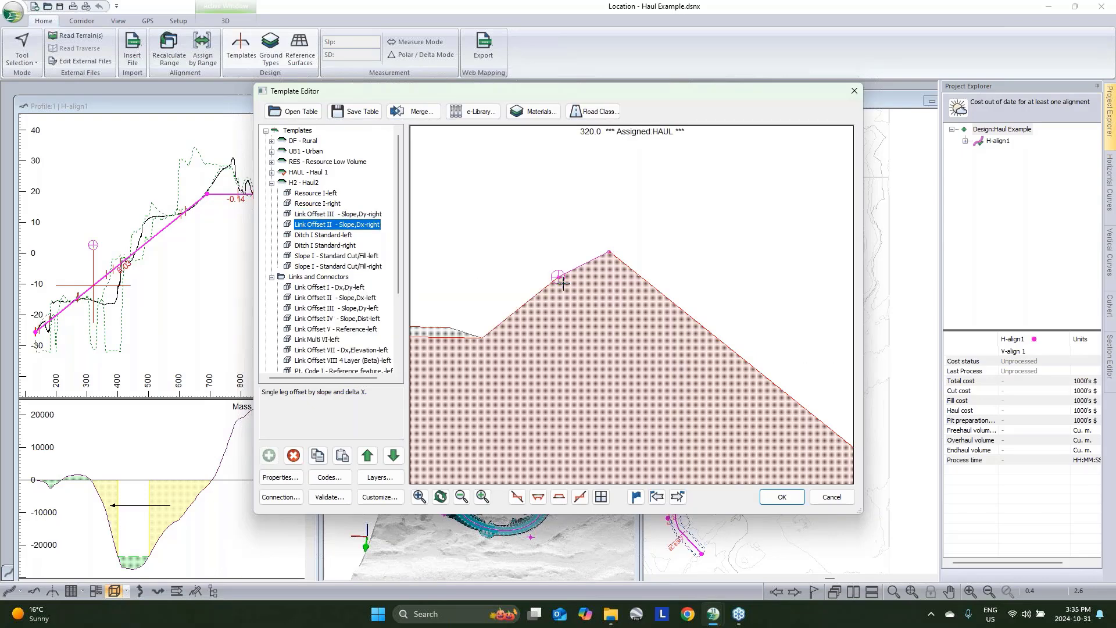
Set the H2 template's Link Offset II component to a Dx of 0.5 m and a slope of 0%.
{"action": "double_click", "coordinate": [315, 226]}
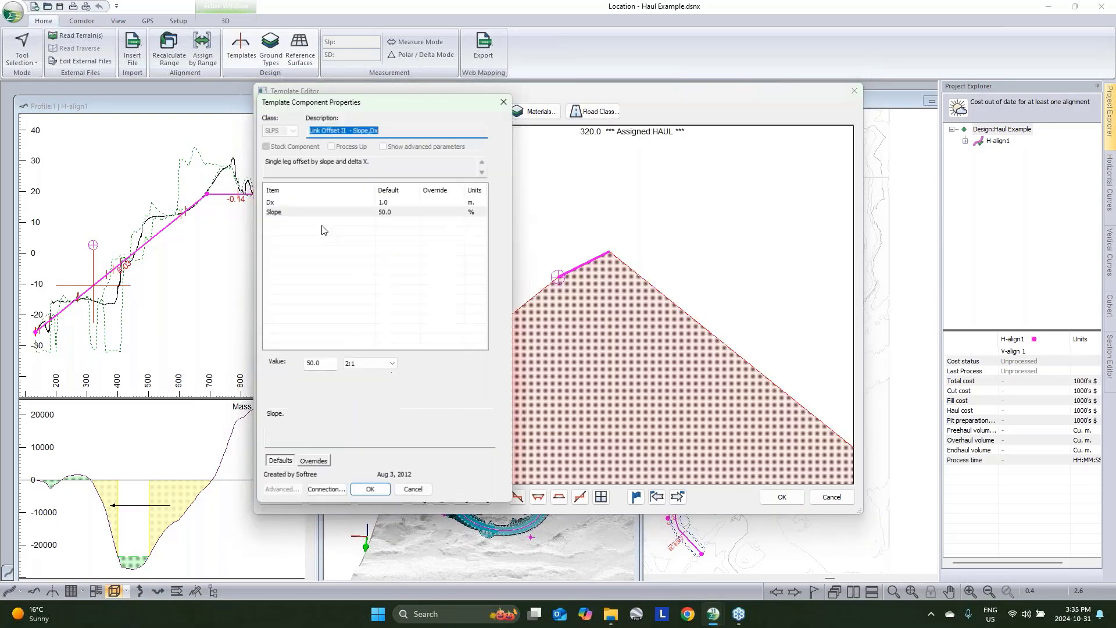
{"action": "left_click", "coordinate": [385, 201]}
{"action": "double_click", "coordinate": [311, 364]}
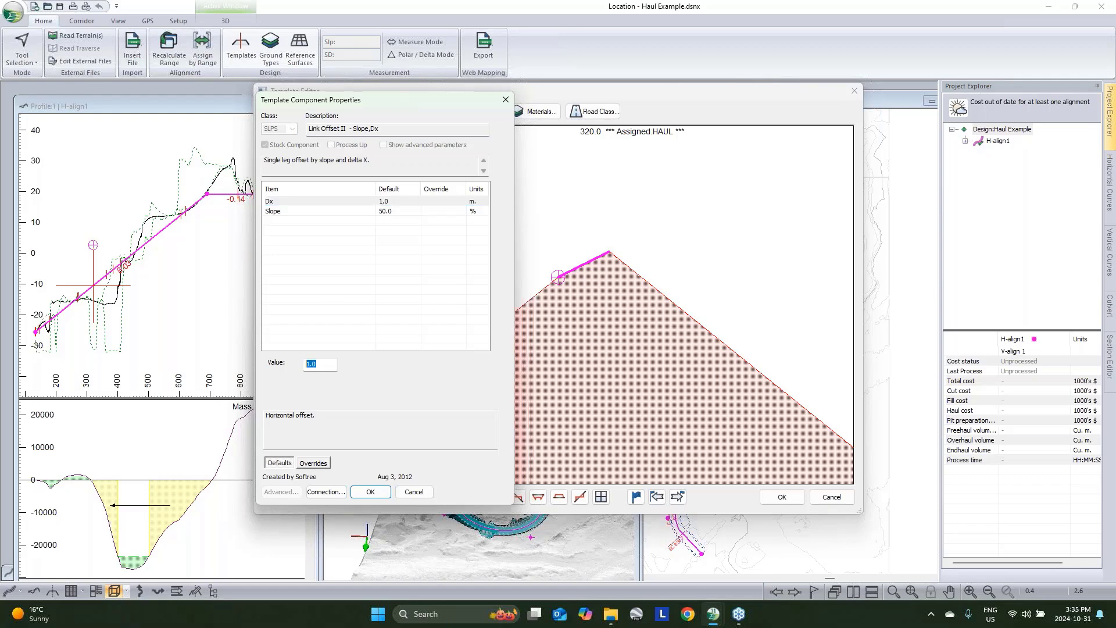
{"action": "type", "text": ".5"}
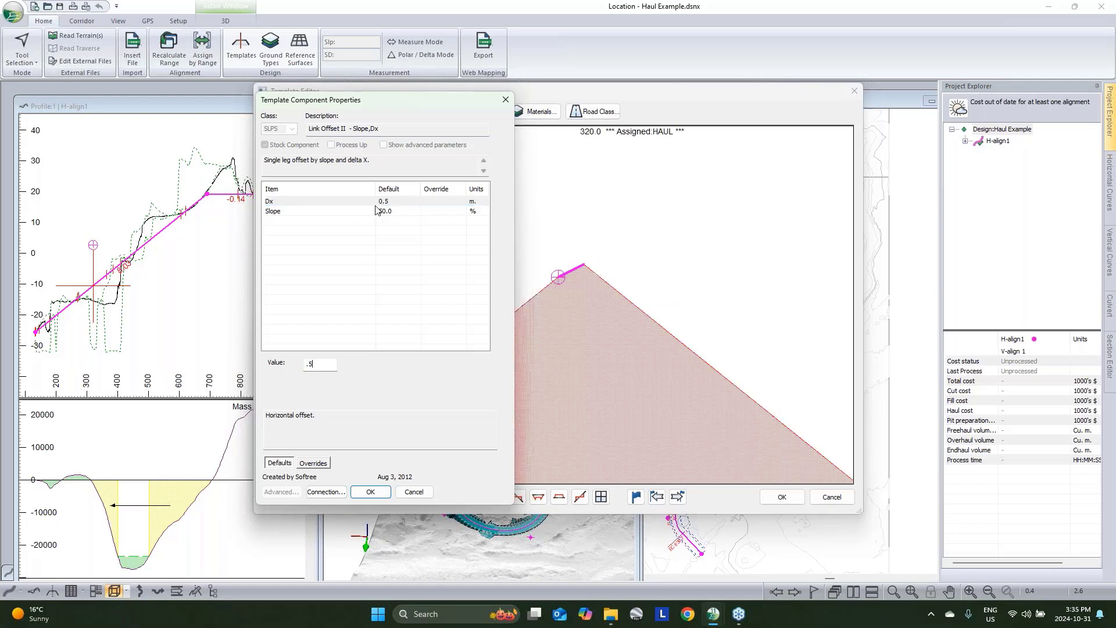
{"action": "left_click", "coordinate": [377, 210]}
{"action": "double_click", "coordinate": [312, 364]}
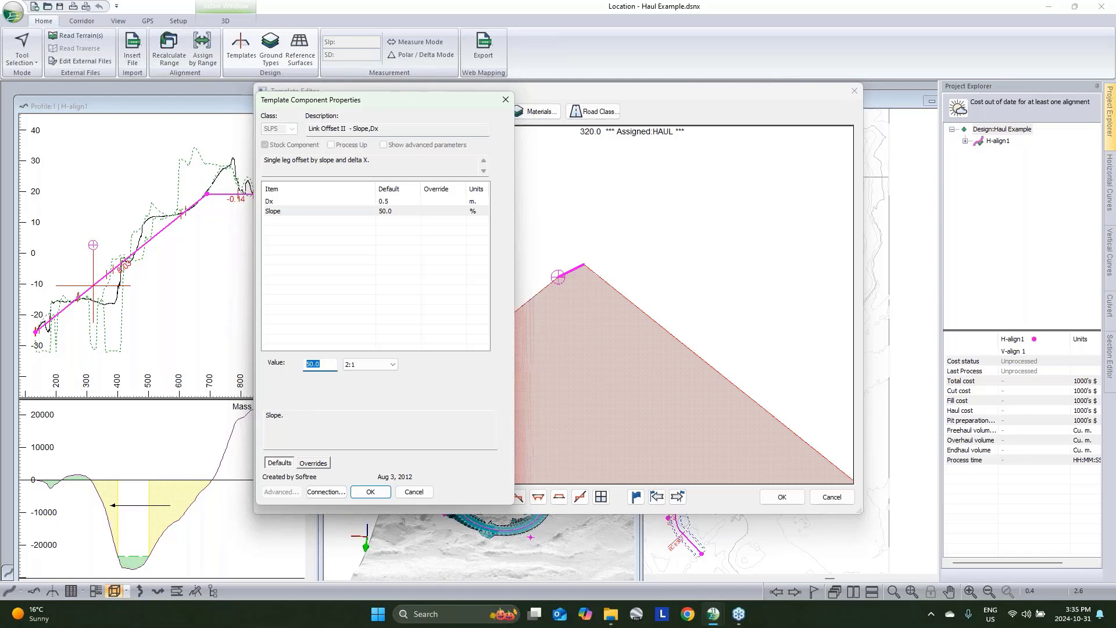
{"action": "type", "text": "0"}
{"action": "left_click", "coordinate": [368, 492]}
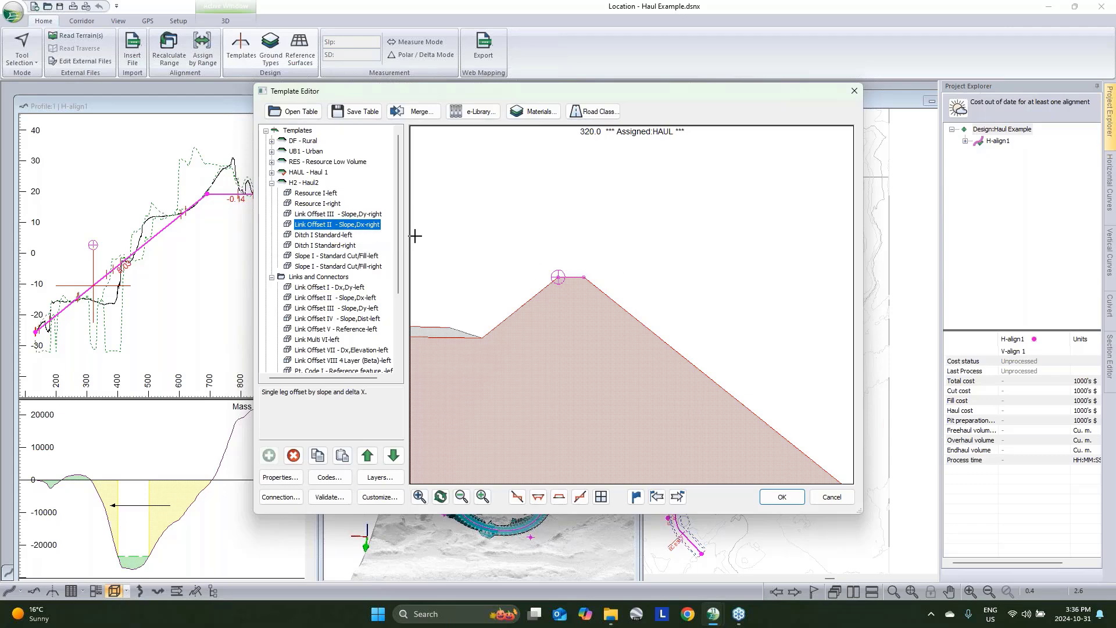
Duplicate the H2 template's Link Offset III component as a new right-side component after Link Offset II.
{"action": "mouse_move", "coordinate": [604, 287]}
{"action": "right_click", "coordinate": [343, 217]}
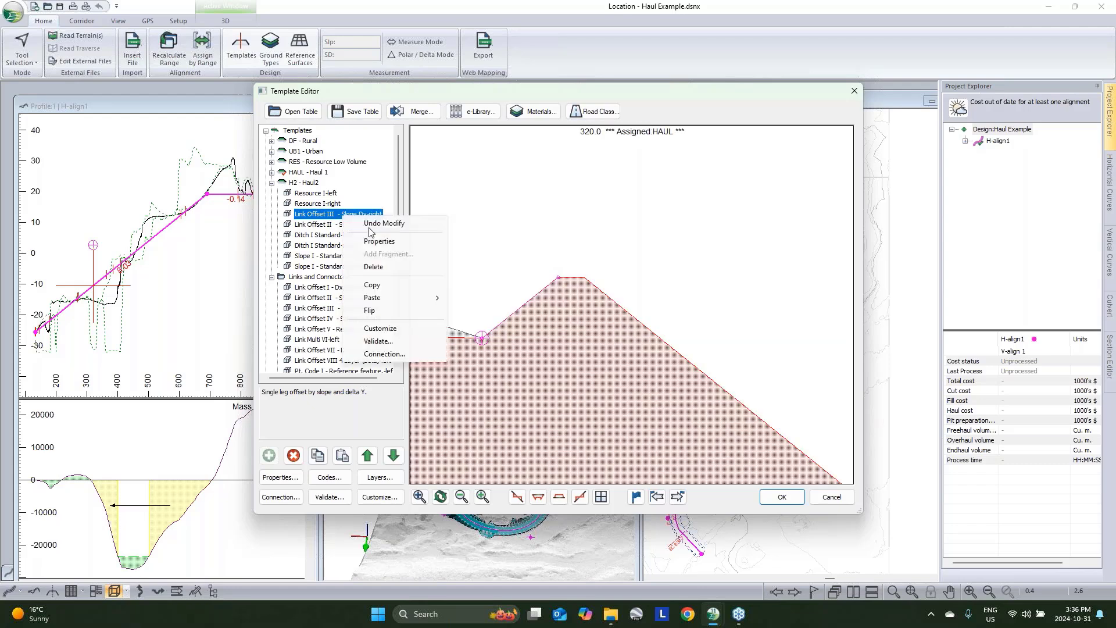
{"action": "left_click", "coordinate": [381, 287]}
{"action": "right_click", "coordinate": [335, 225]}
{"action": "mouse_move", "coordinate": [378, 304]}
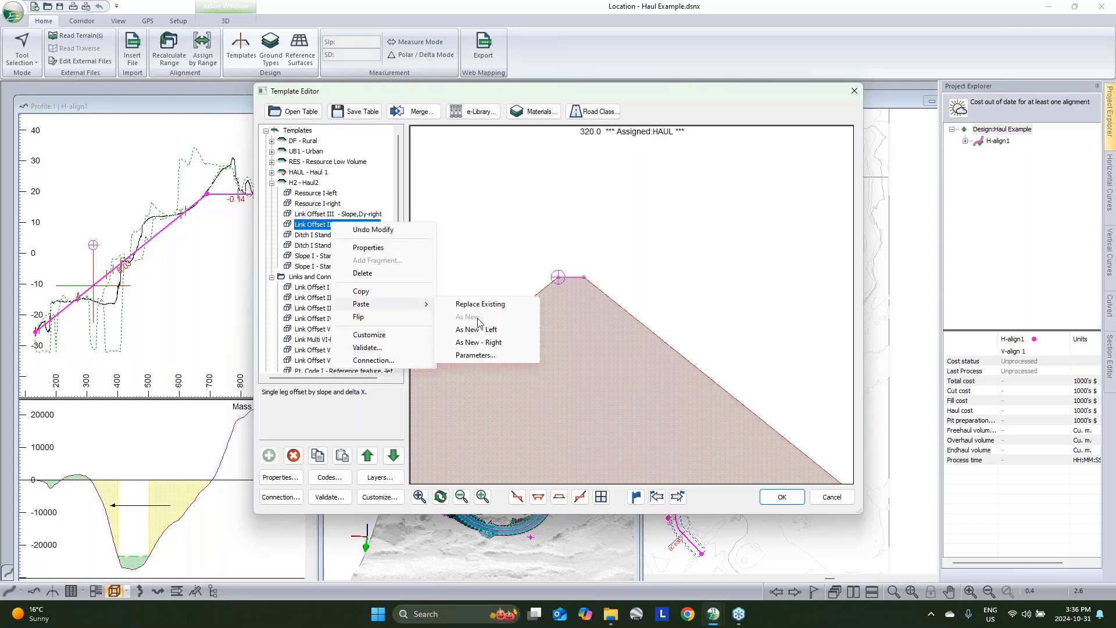
{"action": "left_click", "coordinate": [492, 343]}
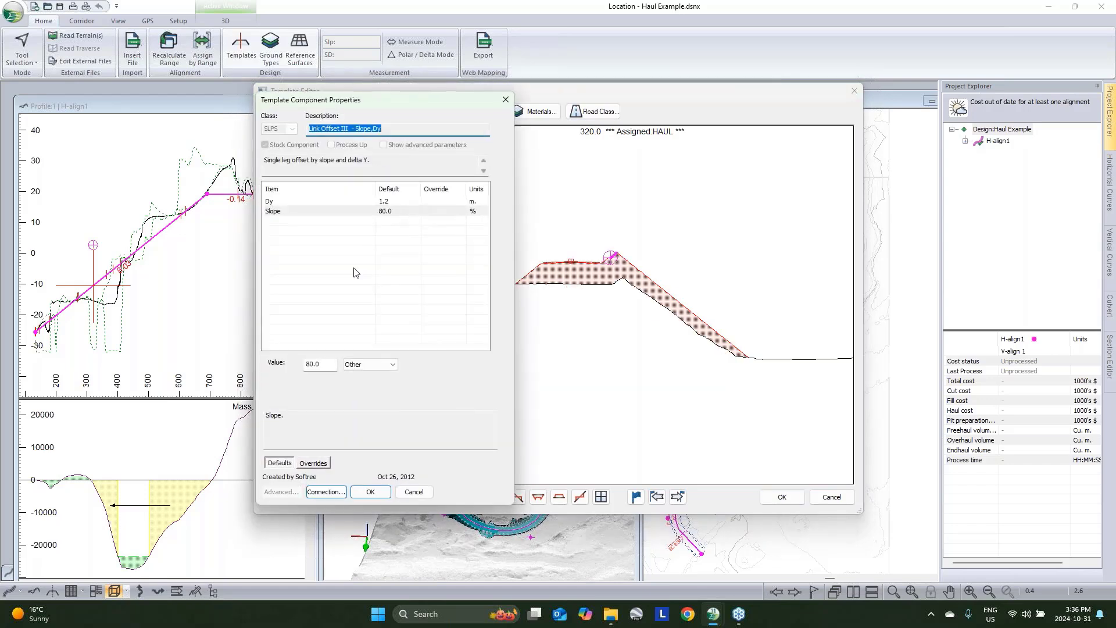
Set the slope of the duplicated Link Offset III component to -80%.
{"action": "left_click", "coordinate": [308, 364]}
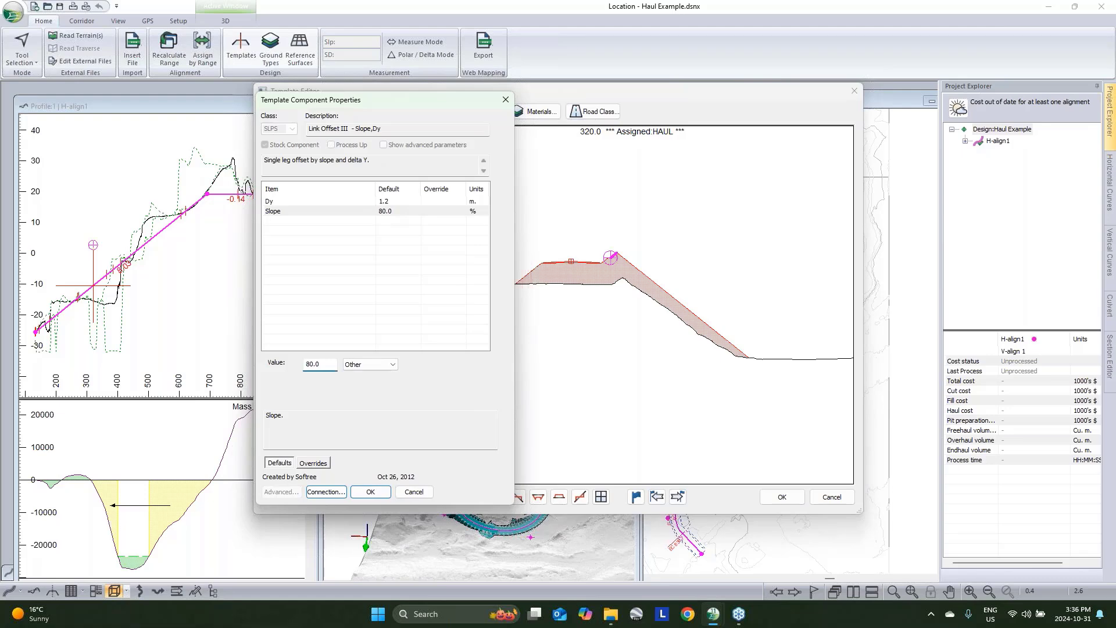
{"action": "type", "text": "-"}
{"action": "left_click", "coordinate": [383, 495]}
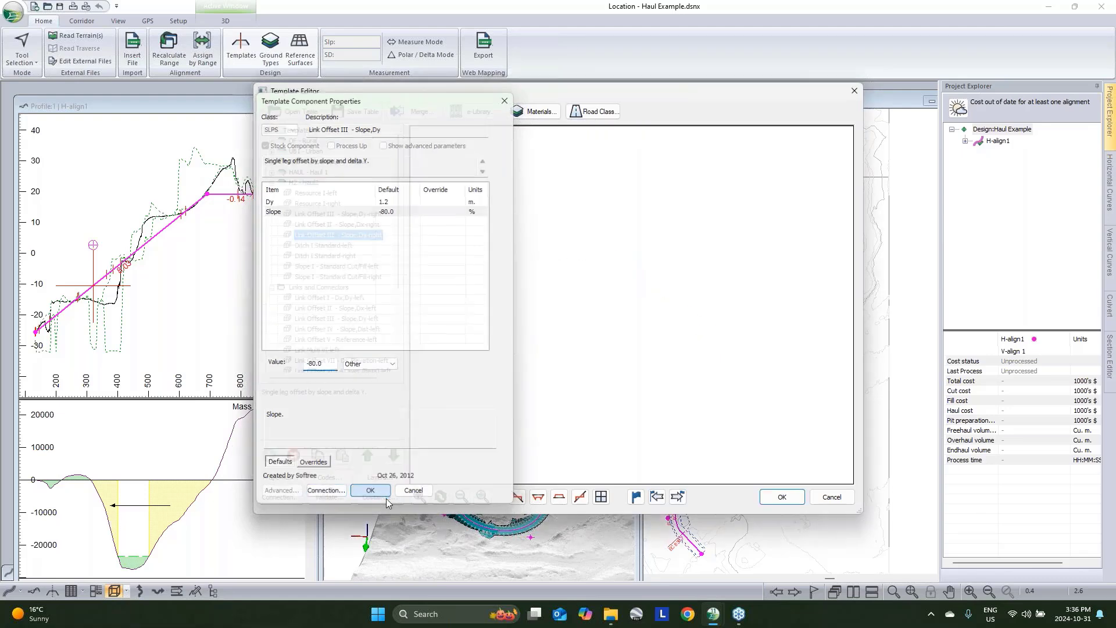
{"action": "scroll", "coordinate": [619, 254], "scroll_direction": "up", "scroll_amount": 3}
{"action": "scroll", "coordinate": [613, 268], "scroll_direction": "up", "scroll_amount": 3}
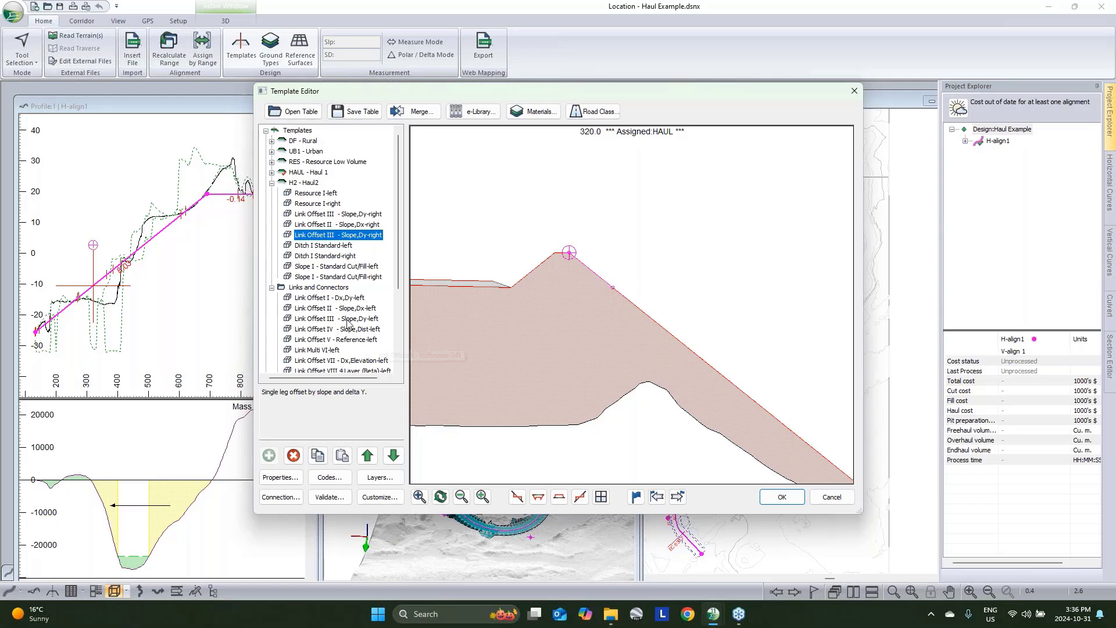
Delete the duplicated Link Offset III and the Link Offset II components from the H2 template.
{"action": "left_click", "coordinate": [272, 287]}
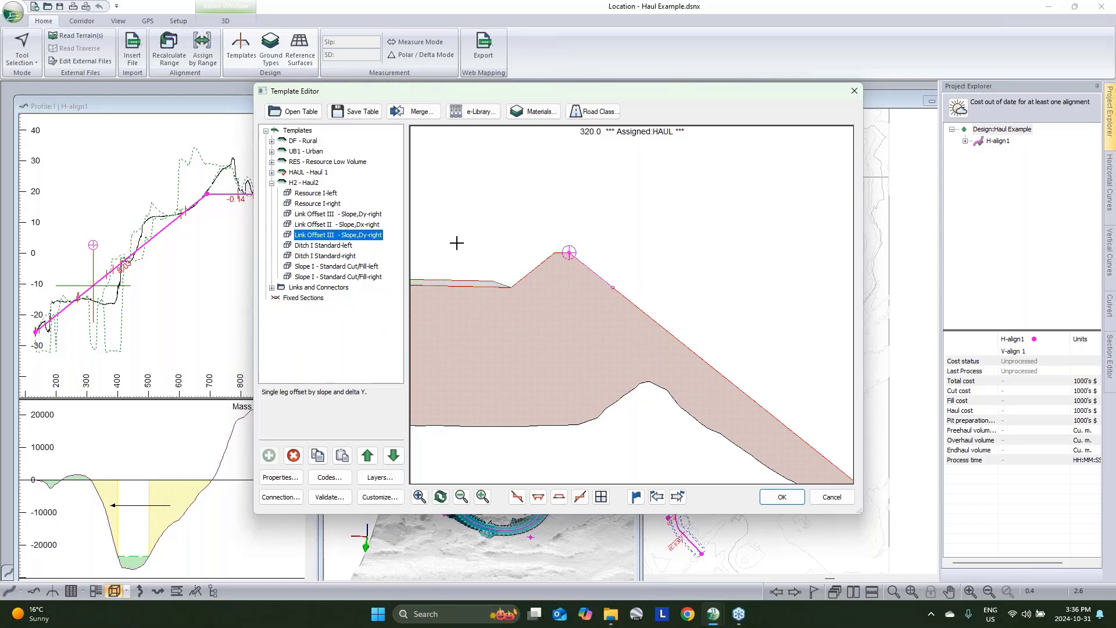
{"action": "mouse_move", "coordinate": [575, 277]}
{"action": "left_click", "coordinate": [295, 456]}
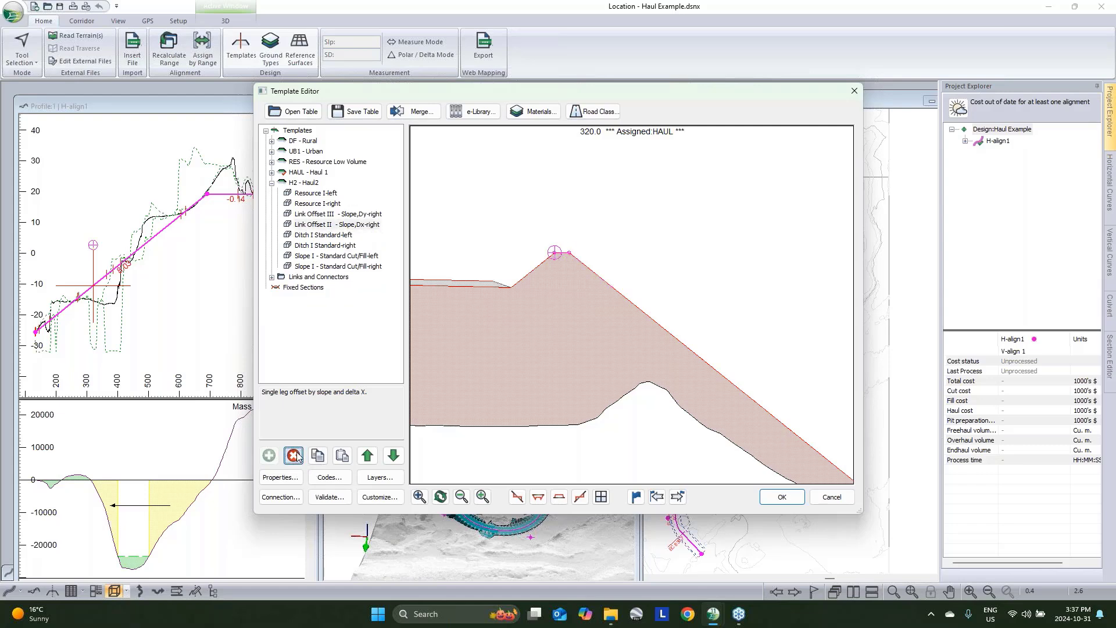
{"action": "left_click", "coordinate": [297, 455]}
Convert the H2 template's remaining Link Offset III stock component to a custom component and expand its SG:Daylight-right fragment.
{"action": "left_click", "coordinate": [353, 216]}
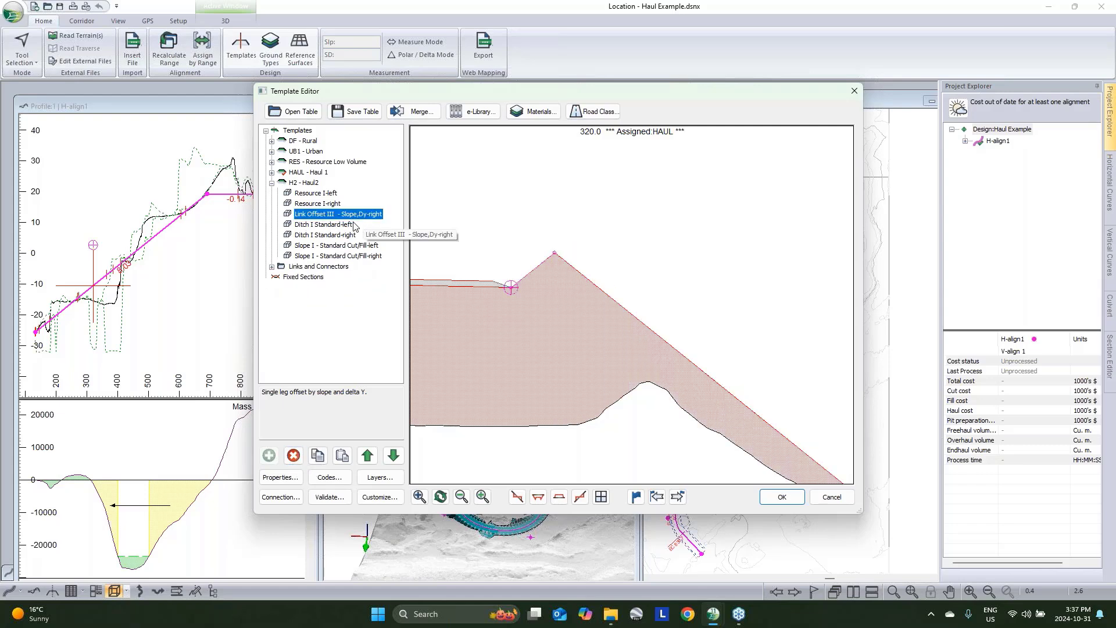
{"action": "left_click", "coordinate": [384, 499]}
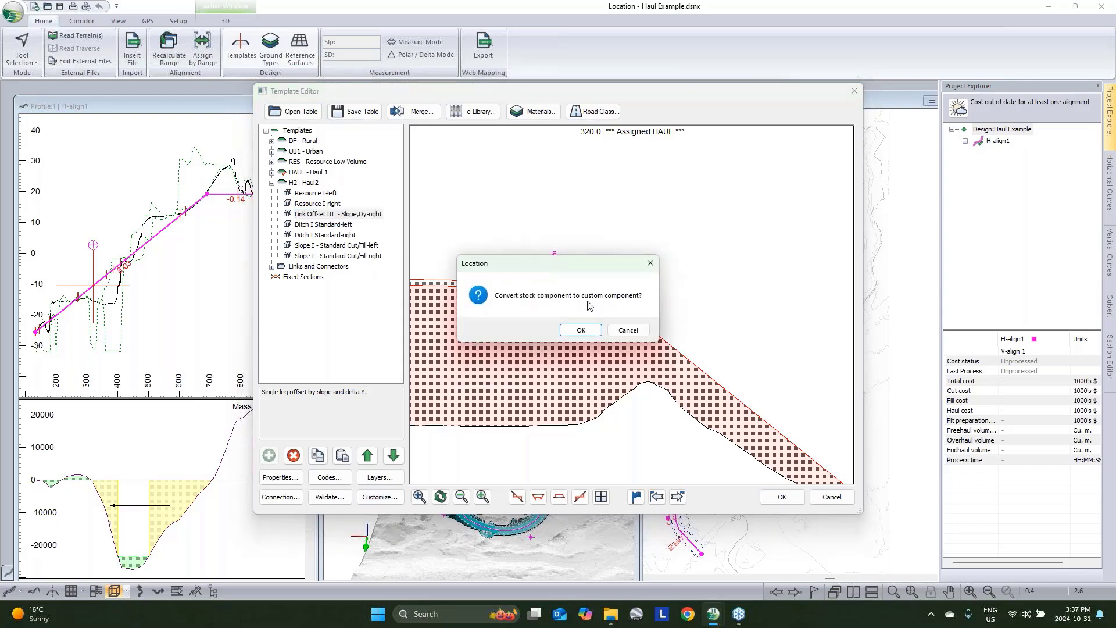
{"action": "left_click", "coordinate": [581, 330]}
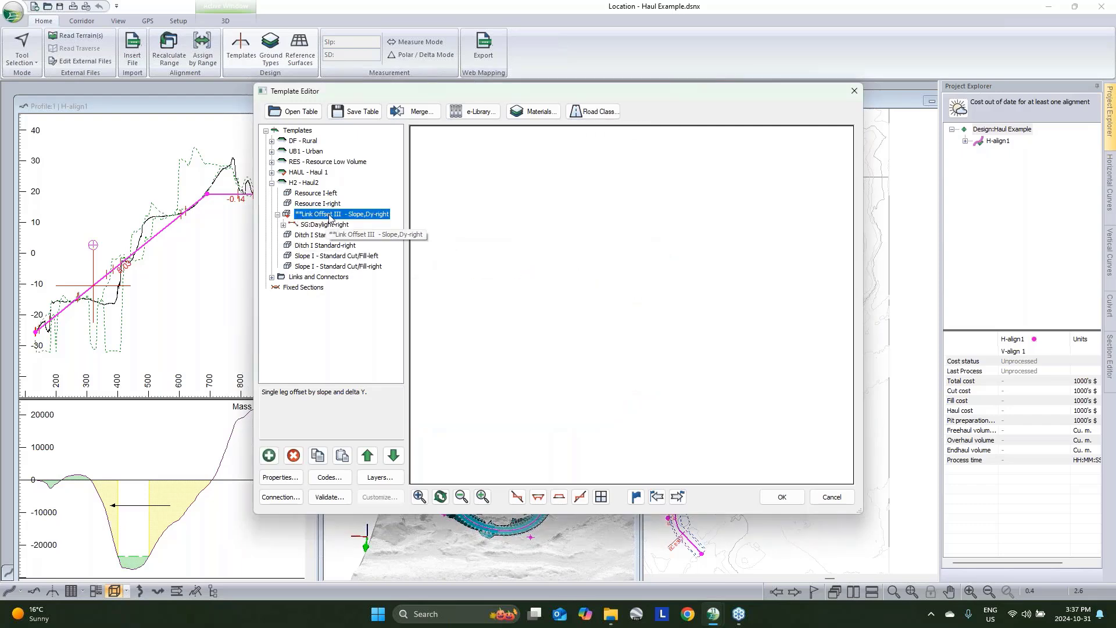
{"action": "right_click", "coordinate": [327, 226]}
{"action": "left_click", "coordinate": [283, 225]}
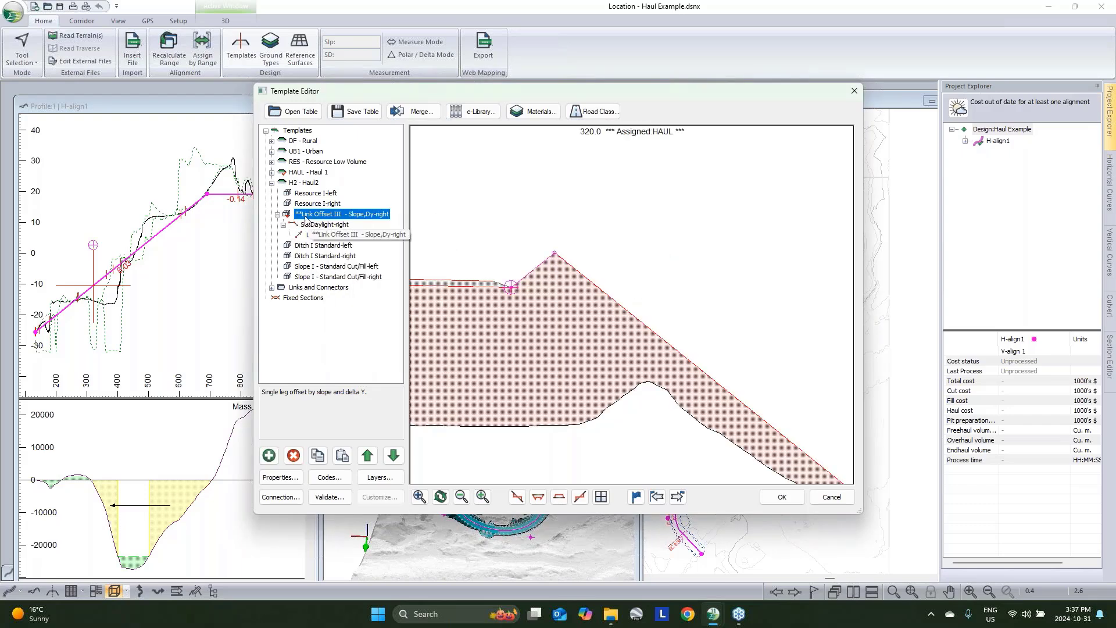
Change the description of the H2 template's custom Link Offset III component to "Webinar Berm".
{"action": "left_click", "coordinate": [308, 184]}
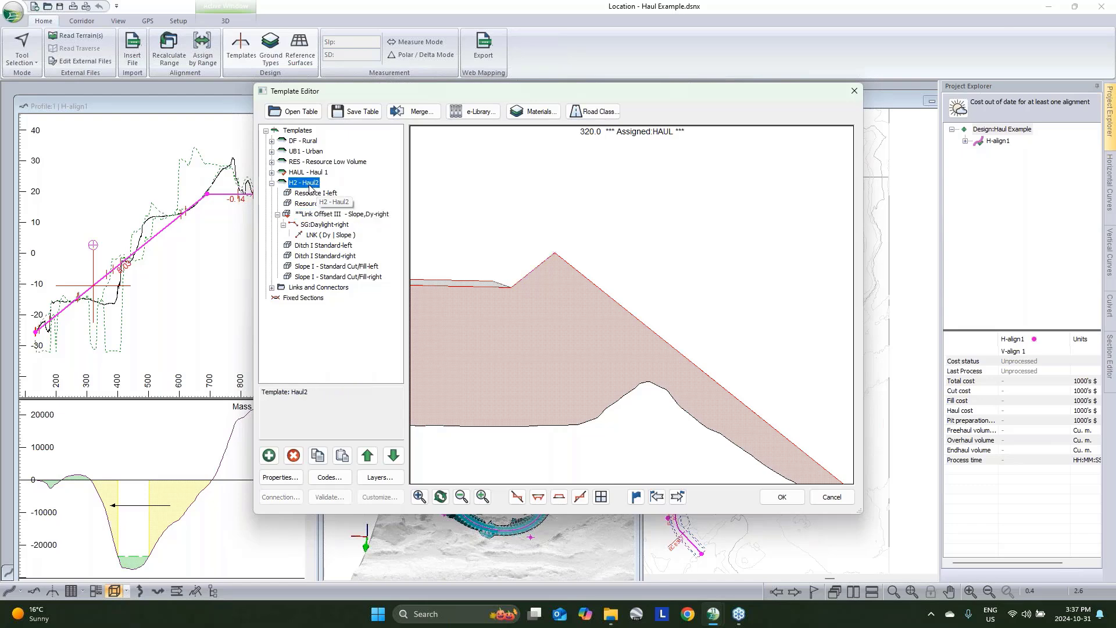
{"action": "left_click", "coordinate": [313, 215]}
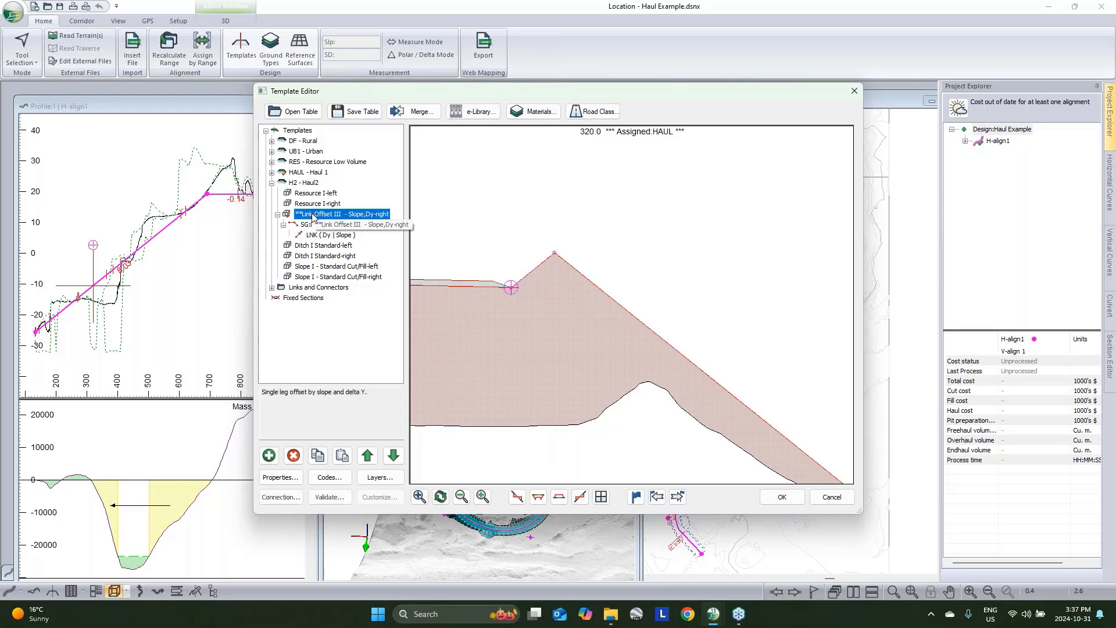
{"action": "left_click", "coordinate": [326, 234]}
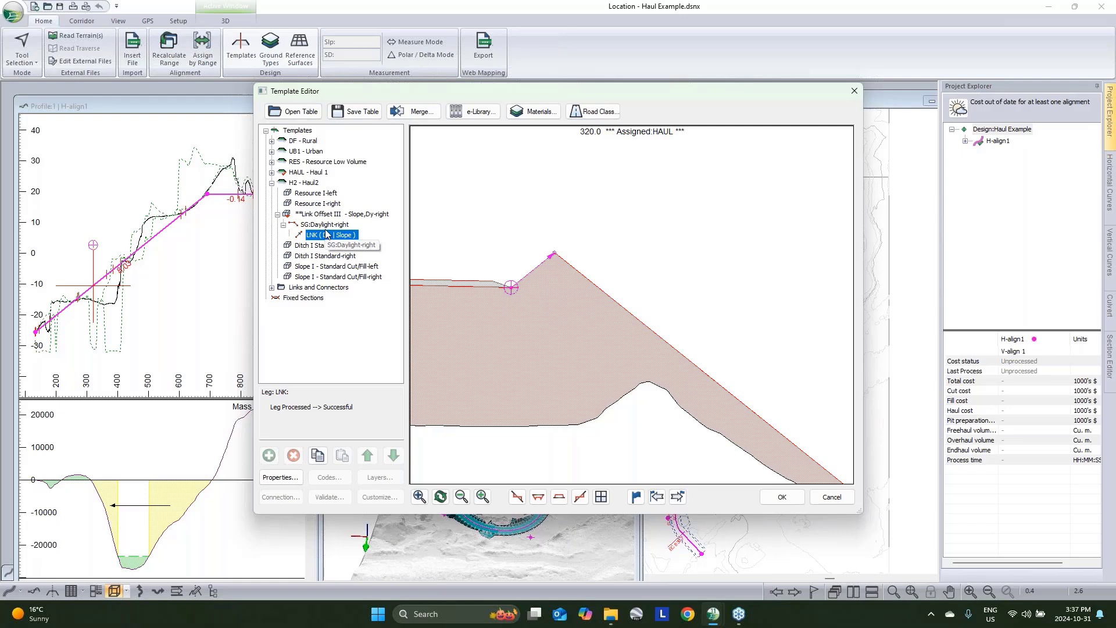
{"action": "left_click", "coordinate": [329, 215]}
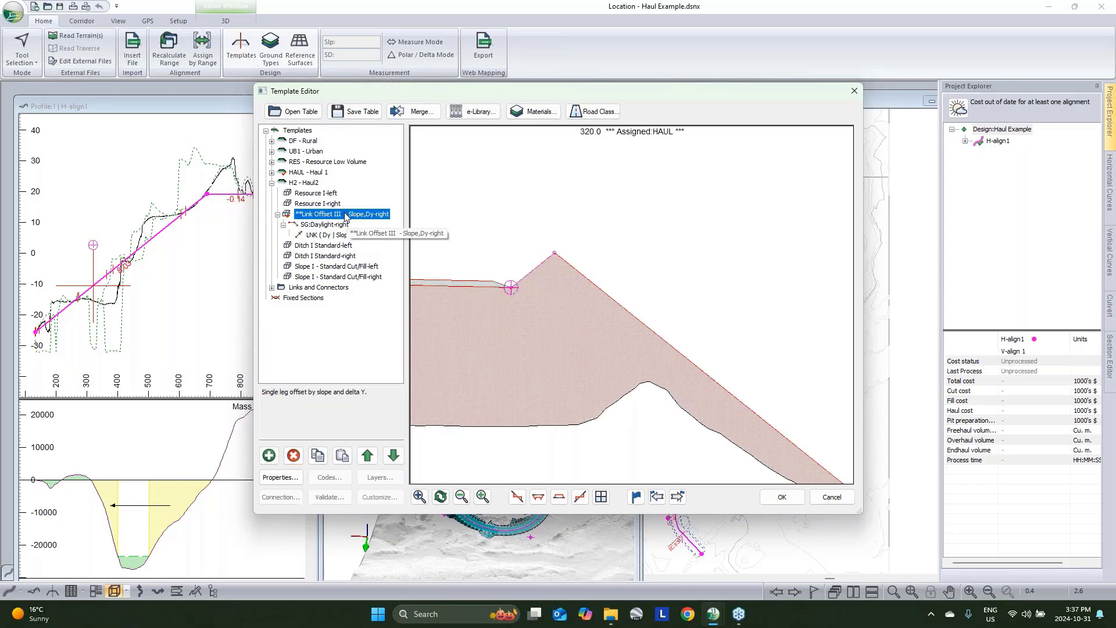
{"action": "right_click", "coordinate": [329, 218]}
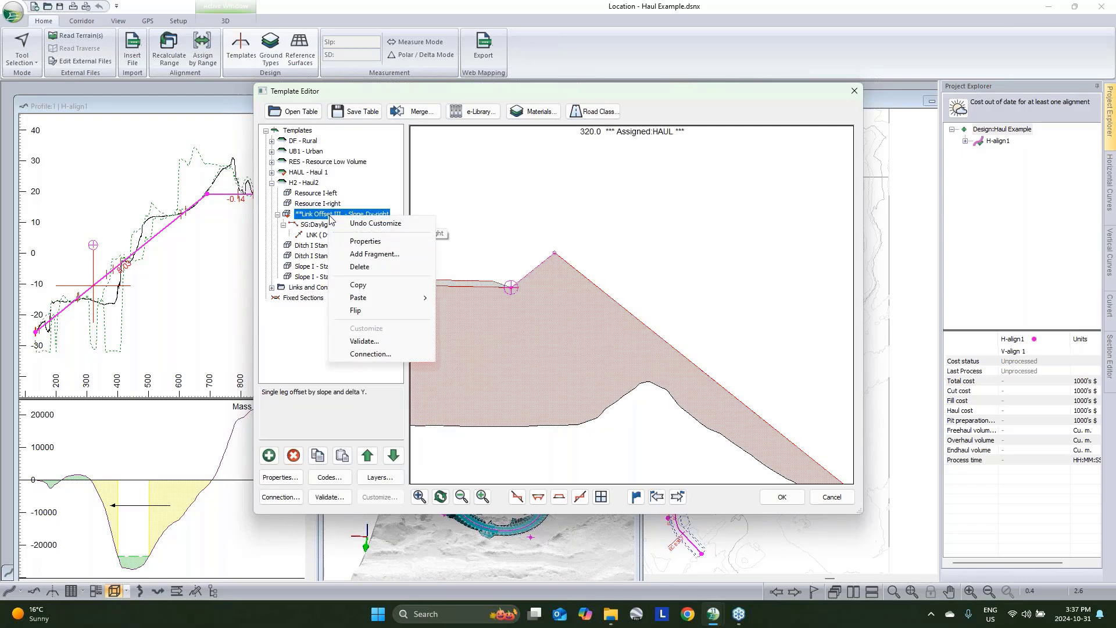
{"action": "left_click", "coordinate": [361, 242]}
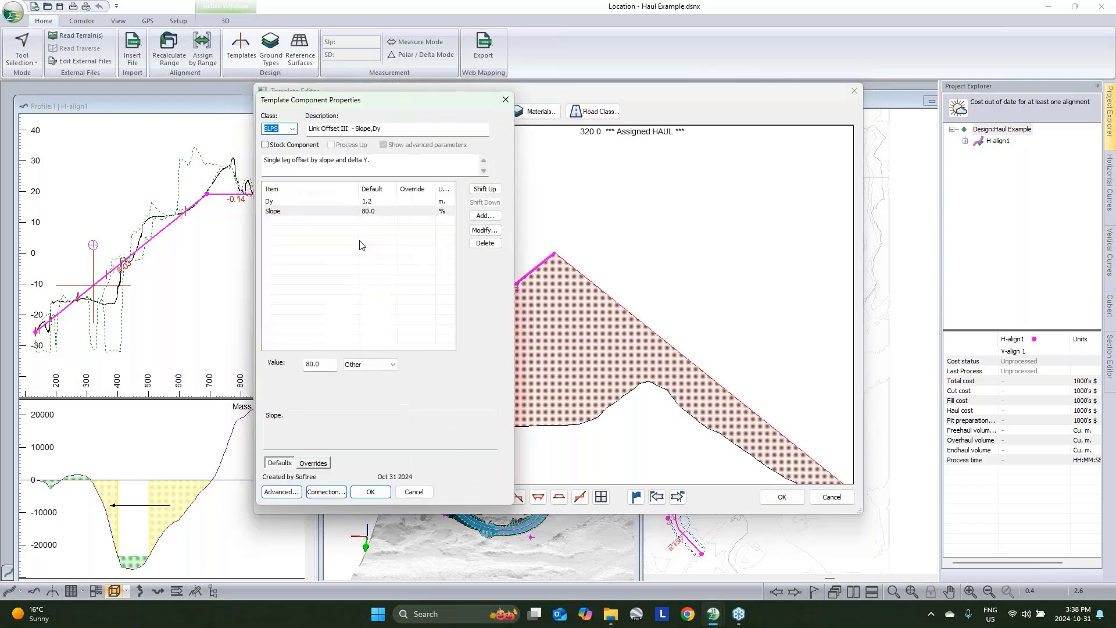
{"action": "left_click_drag", "start_coordinate": [423, 97], "coordinate": [594, 85]}
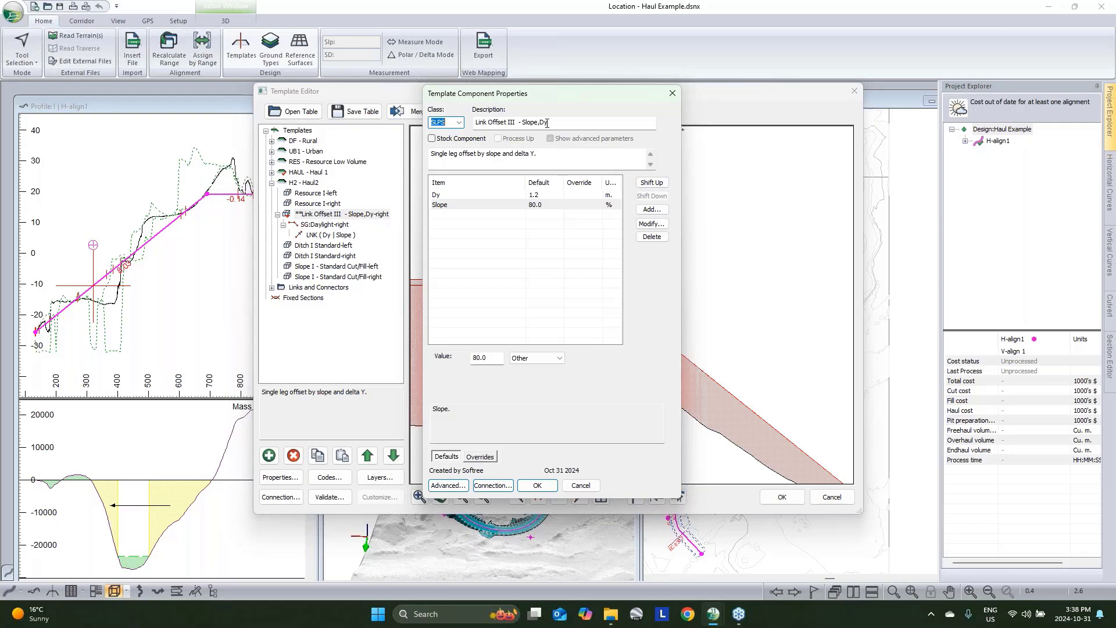
{"action": "key", "text": "Tab"}
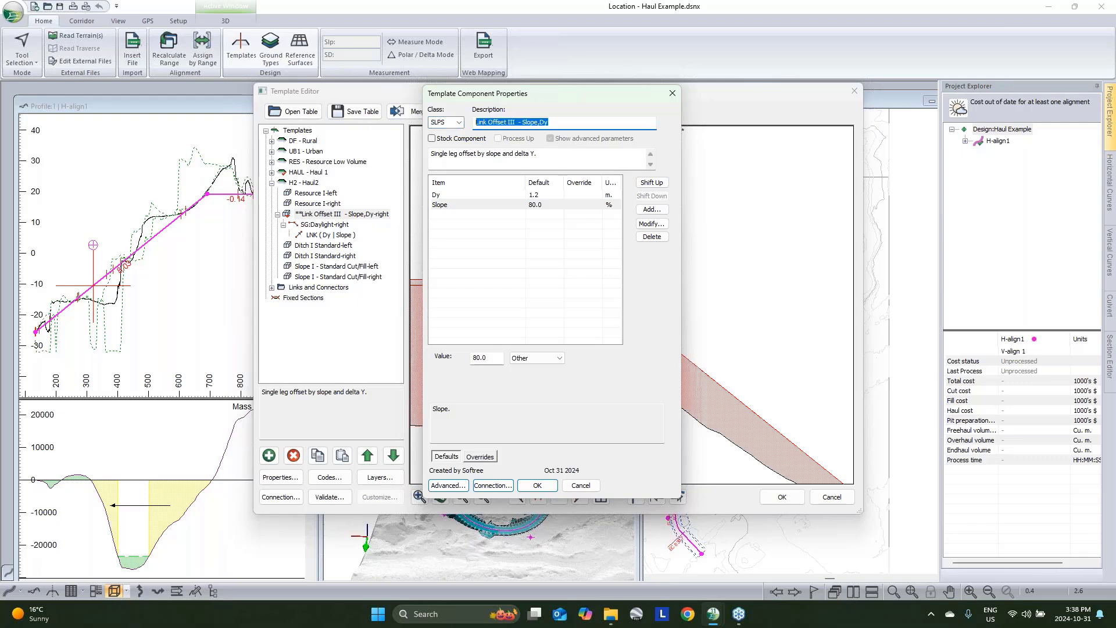
{"action": "type", "text": "Webi"}
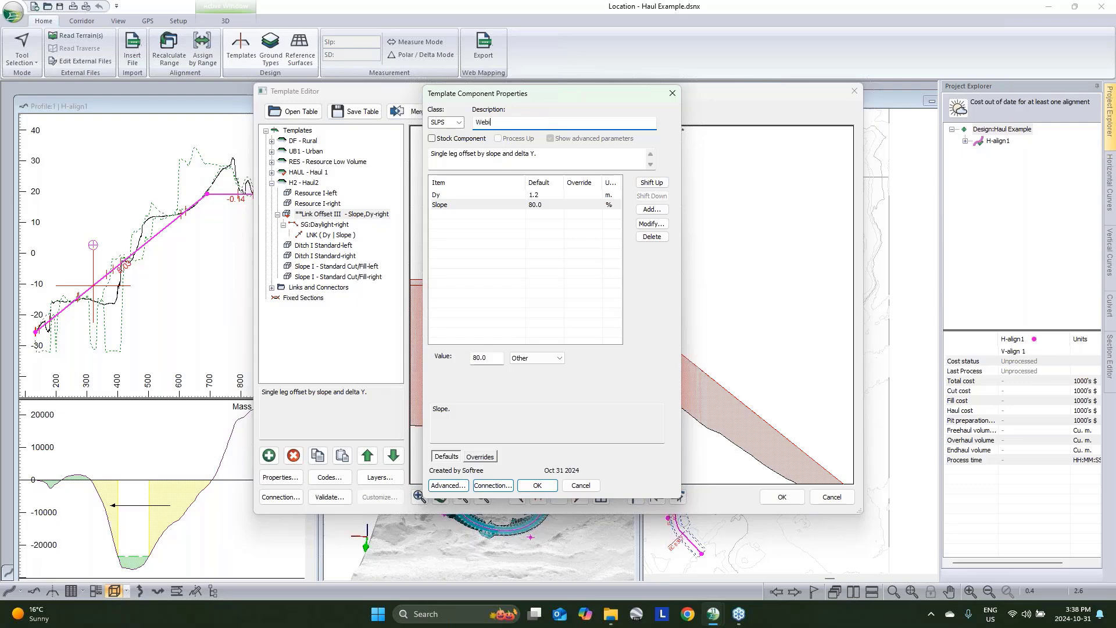
{"action": "type", "text": "nar Berm"}
Replace the Webinar Berm component's explanatory text with "Example berm for webinar to cover concepts.".
{"action": "left_click_drag", "start_coordinate": [547, 152], "coordinate": [431, 152]}
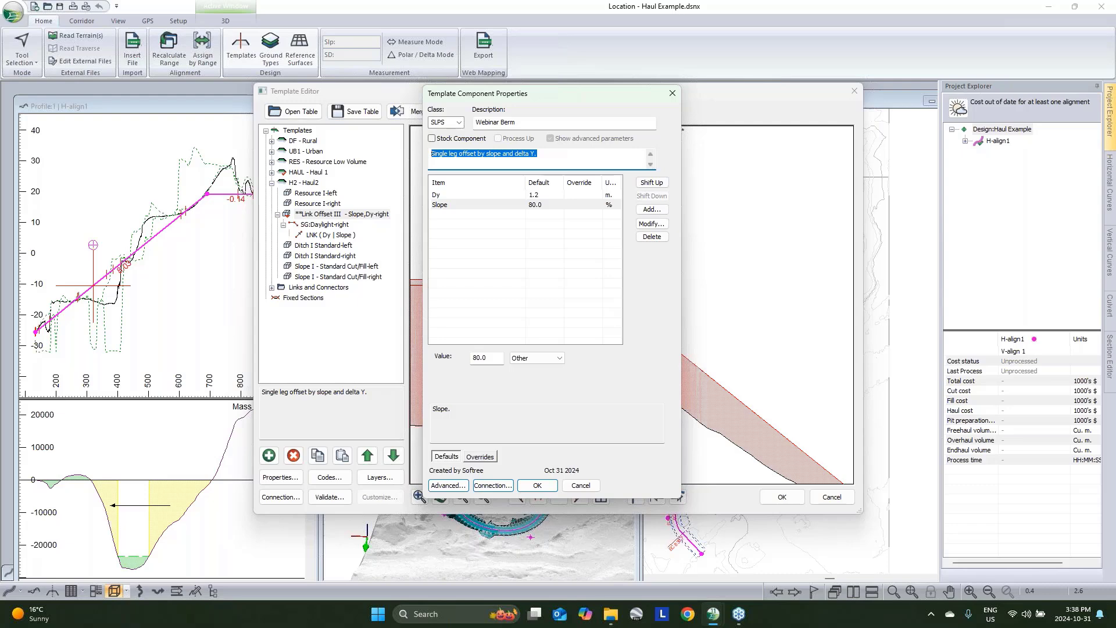
{"action": "key", "text": "BackSpace"}
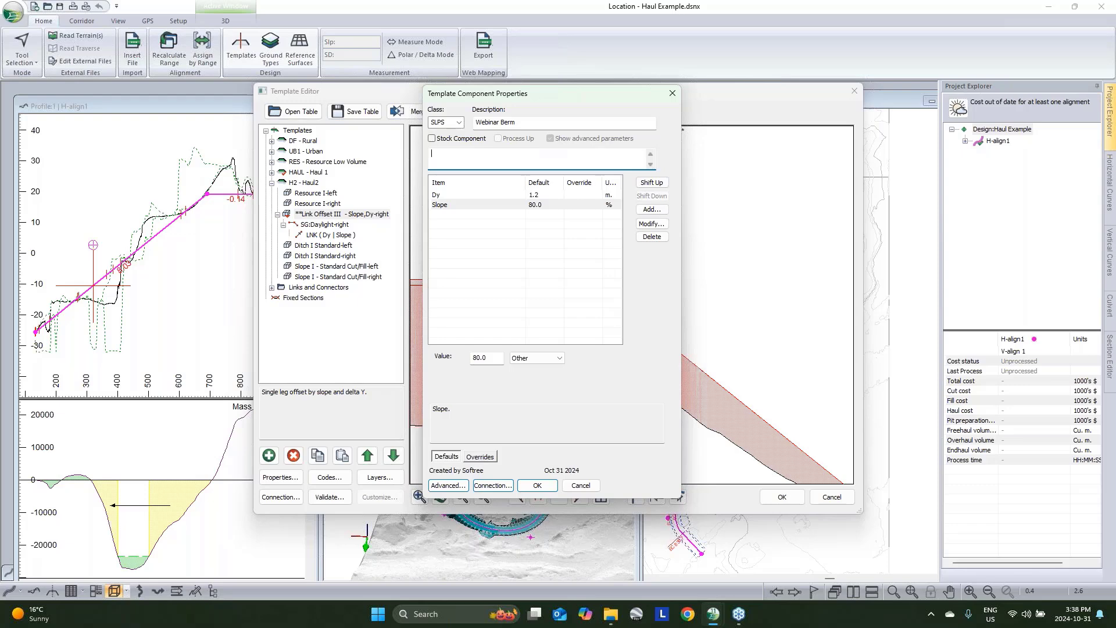
{"action": "type", "text": "Example berm for webinar to cover concepts."}
Rename the component's Dy parameter to BermHeight and give it the description "Berm height.".
{"action": "left_click", "coordinate": [539, 197]}
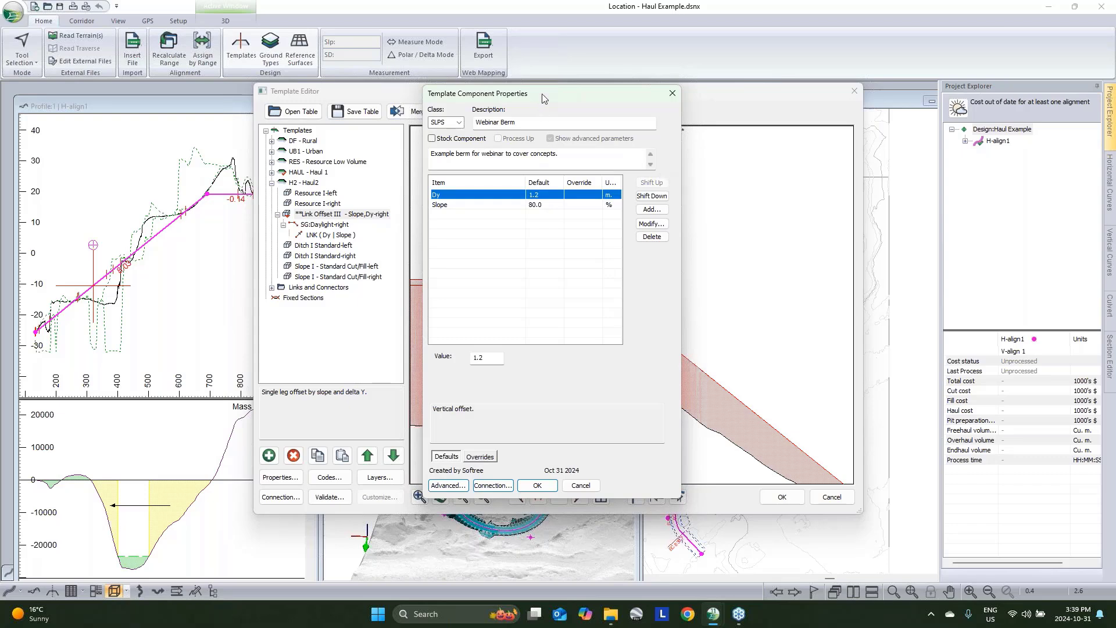
{"action": "mouse_move", "coordinate": [542, 97]}
{"action": "left_mouse_down"}
{"action": "mouse_move", "coordinate": [495, 162]}
{"action": "mouse_move", "coordinate": [655, 528]}
{"action": "mouse_move", "coordinate": [690, 132]}
{"action": "left_mouse_up"}
{"action": "left_click", "coordinate": [853, 262]}
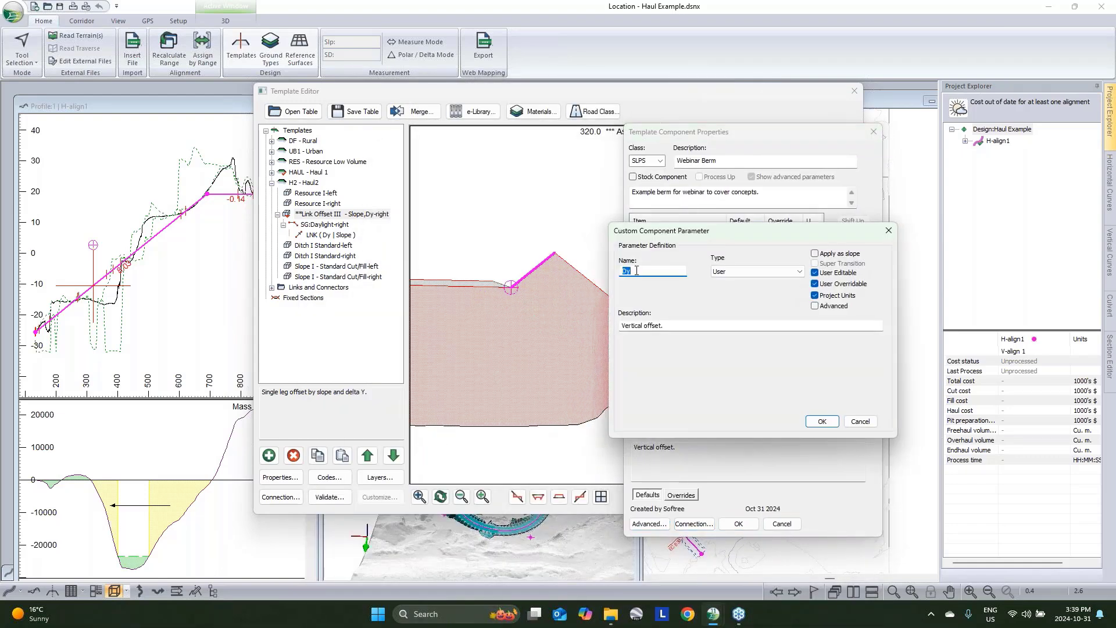
{"action": "type", "text": "BermHeight"}
{"action": "left_click_drag", "start_coordinate": [690, 325], "coordinate": [460, 381]}
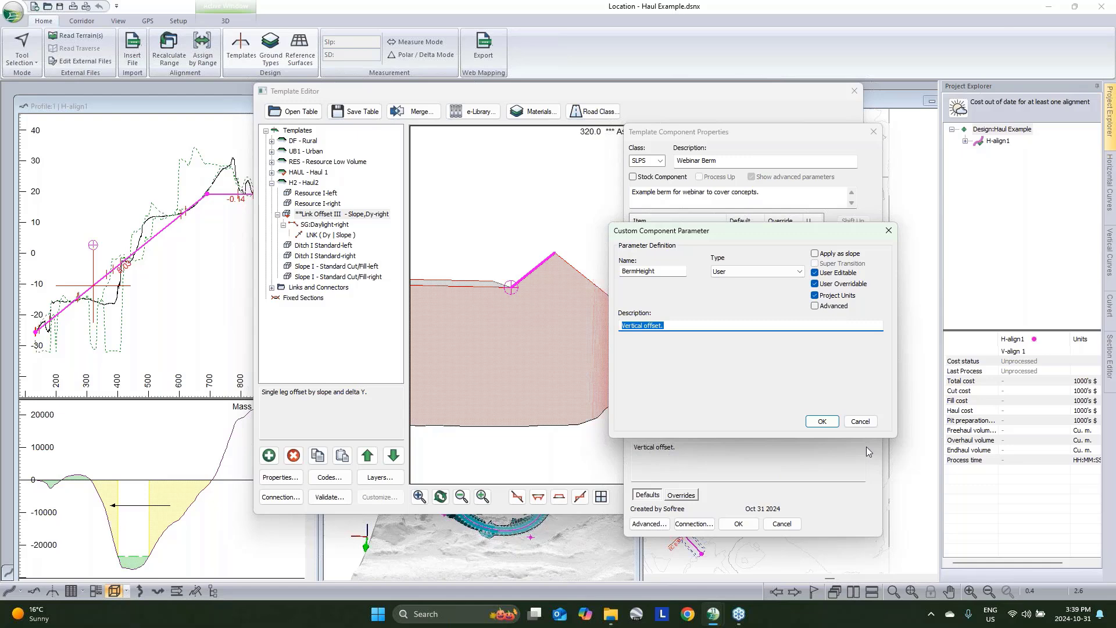
{"action": "type", "text": "Berm height."}
{"action": "left_click", "coordinate": [822, 421]}
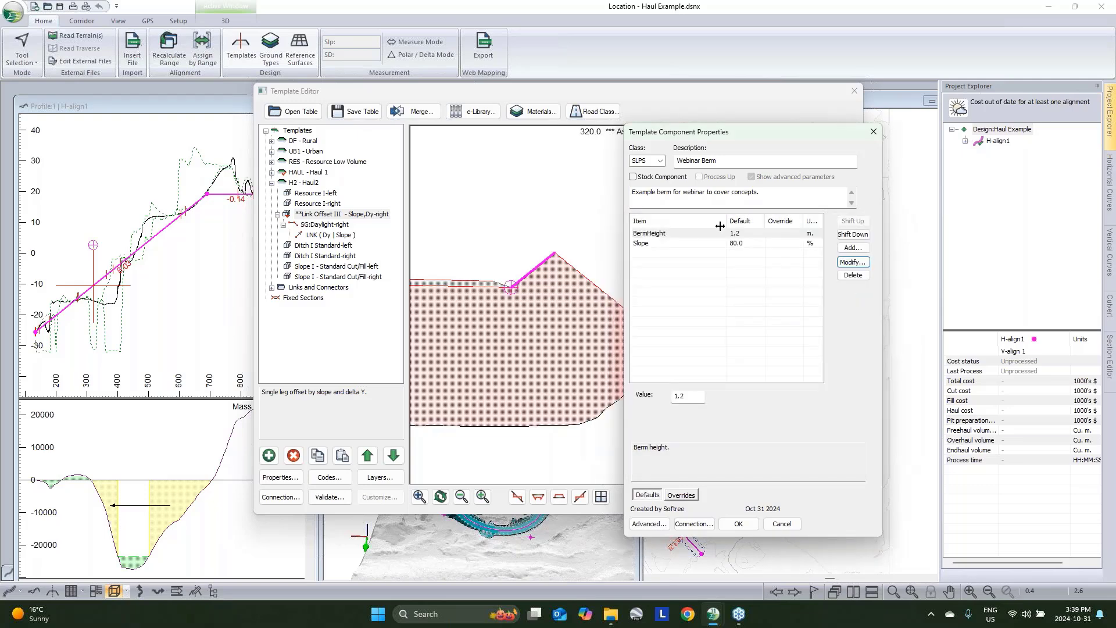
Rename the component's Slope parameter to BermSlope and give it the description "For and backslope of berm.".
{"action": "left_click", "coordinate": [689, 244]}
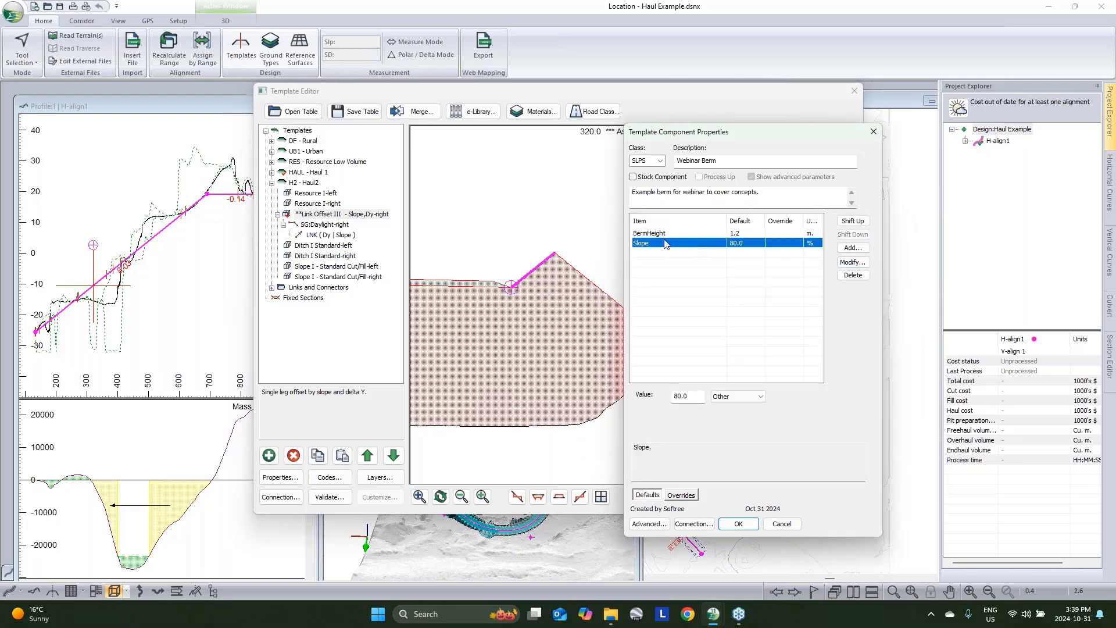
{"action": "left_click", "coordinate": [853, 262]}
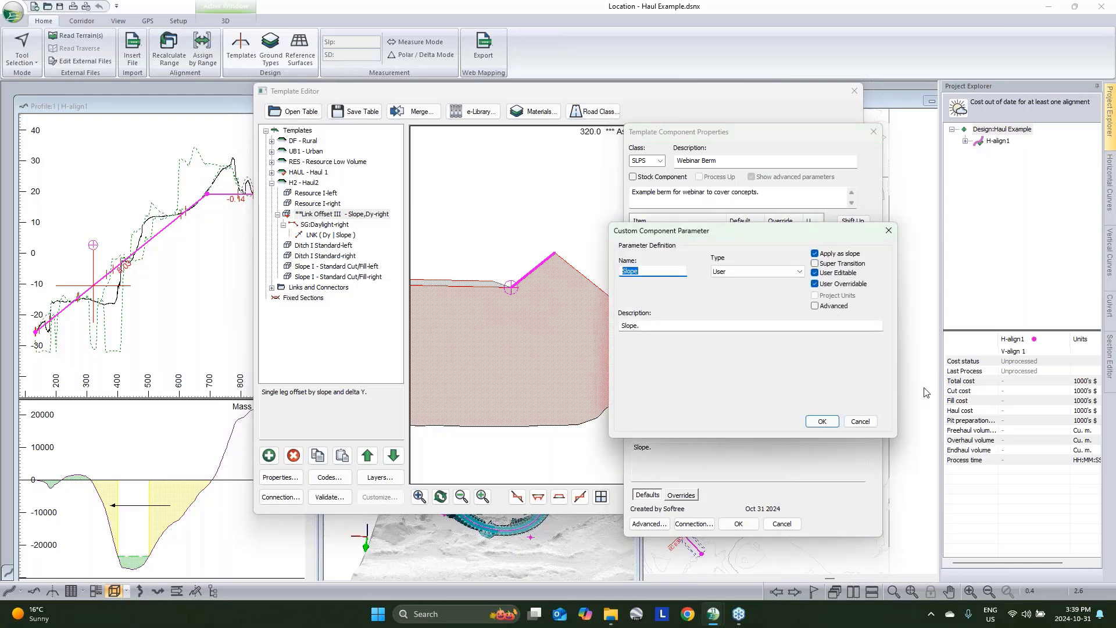
{"action": "type", "text": "BermSlope"}
{"action": "key", "text": "Tab"}
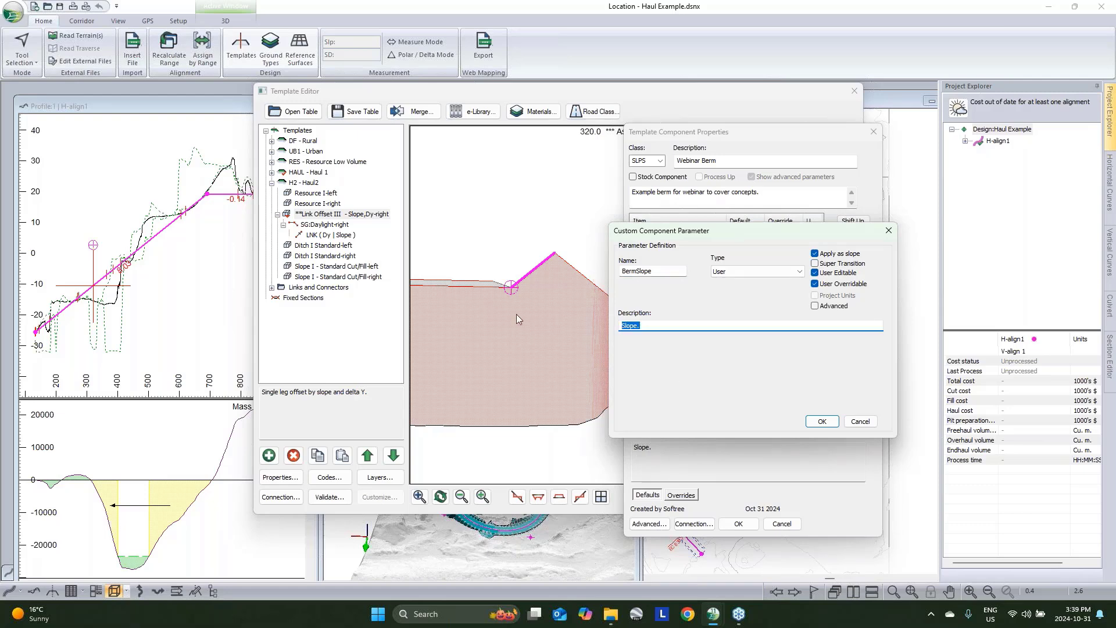
{"action": "type", "text": "For and backs"}
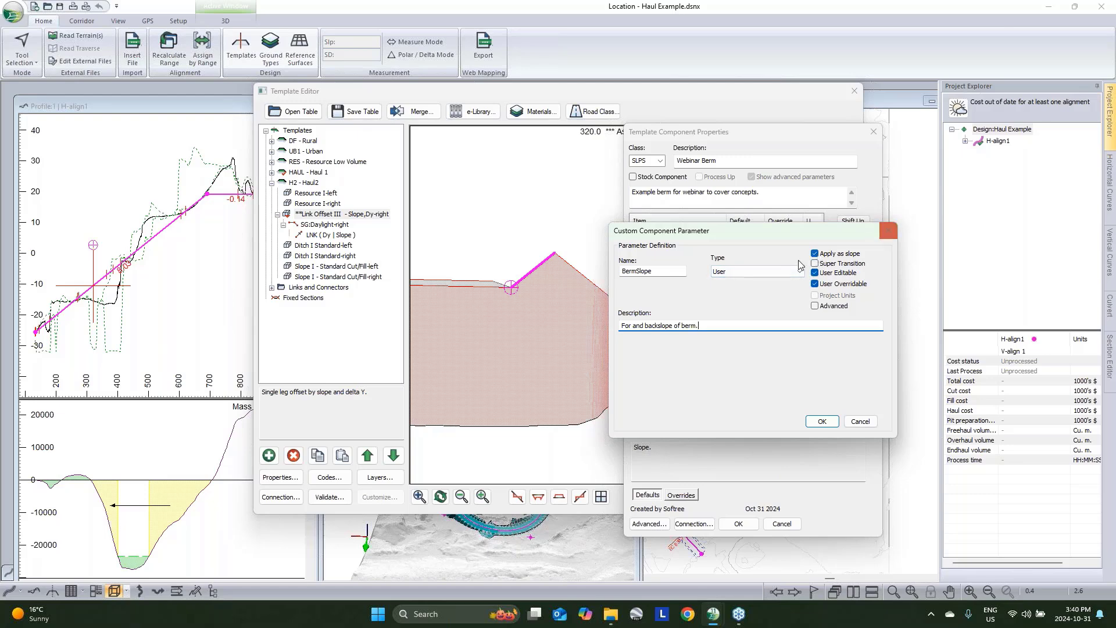
{"action": "left_click", "coordinate": [822, 422]}
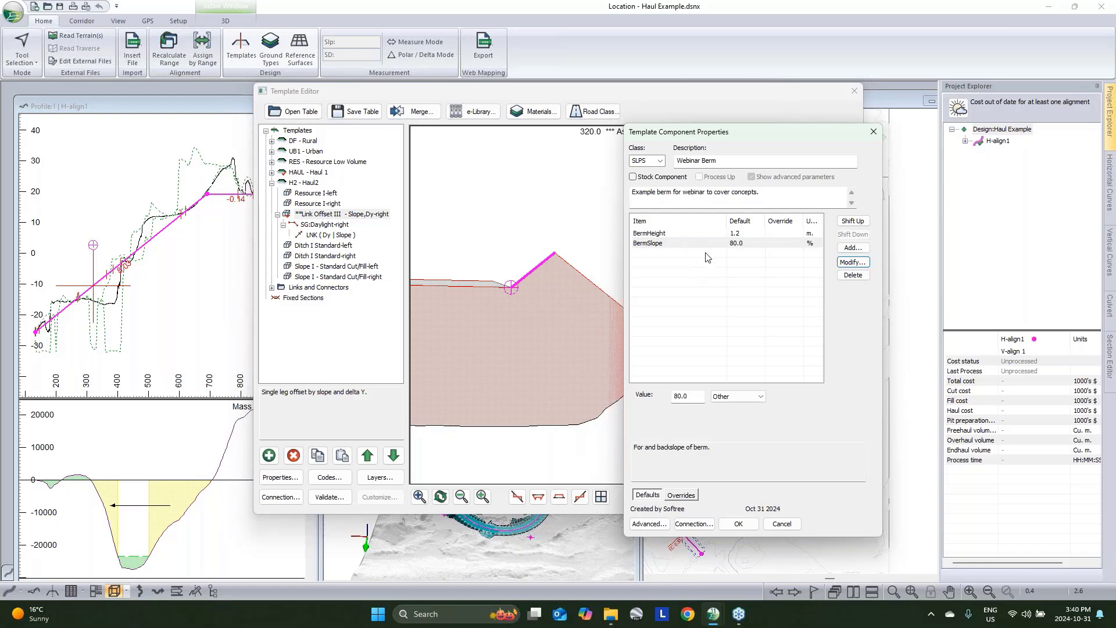
Add a BermWidth parameter in project units, described as "Width of top of berm.", and accept the component properties.
{"action": "left_click", "coordinate": [859, 250]}
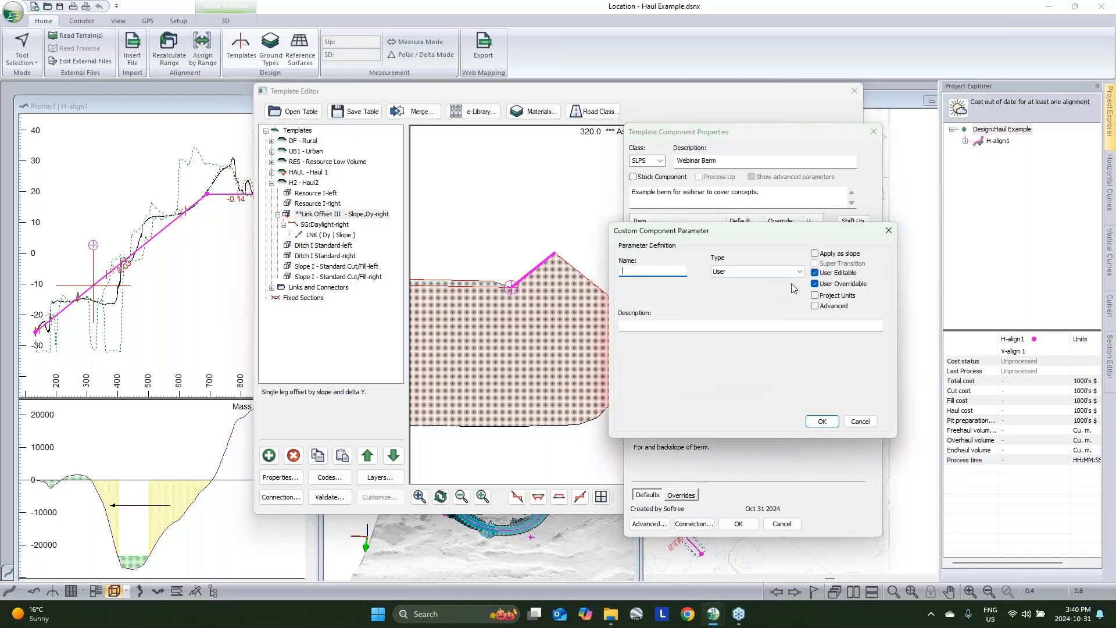
{"action": "left_click", "coordinate": [815, 296]}
{"action": "left_click", "coordinate": [666, 271]}
{"action": "type", "text": "BermWidth"}
{"action": "left_click", "coordinate": [688, 326]}
{"action": "type", "text": "W"}
{"action": "left_click", "coordinate": [832, 421]}
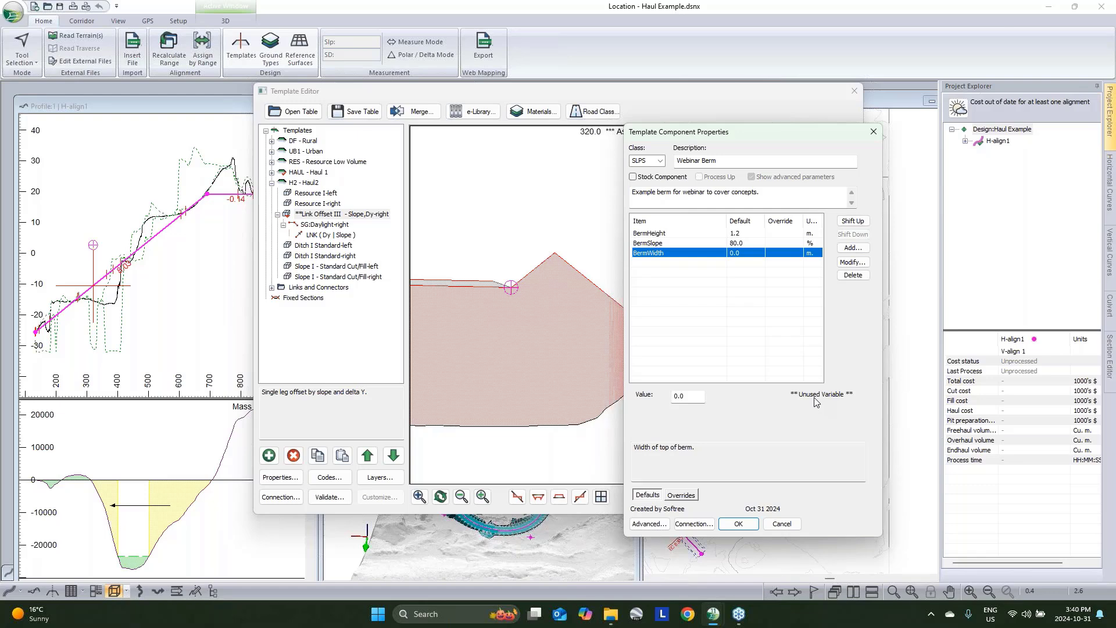
{"action": "left_click", "coordinate": [765, 244]}
{"action": "left_click", "coordinate": [764, 254]}
{"action": "left_click", "coordinate": [739, 524]}
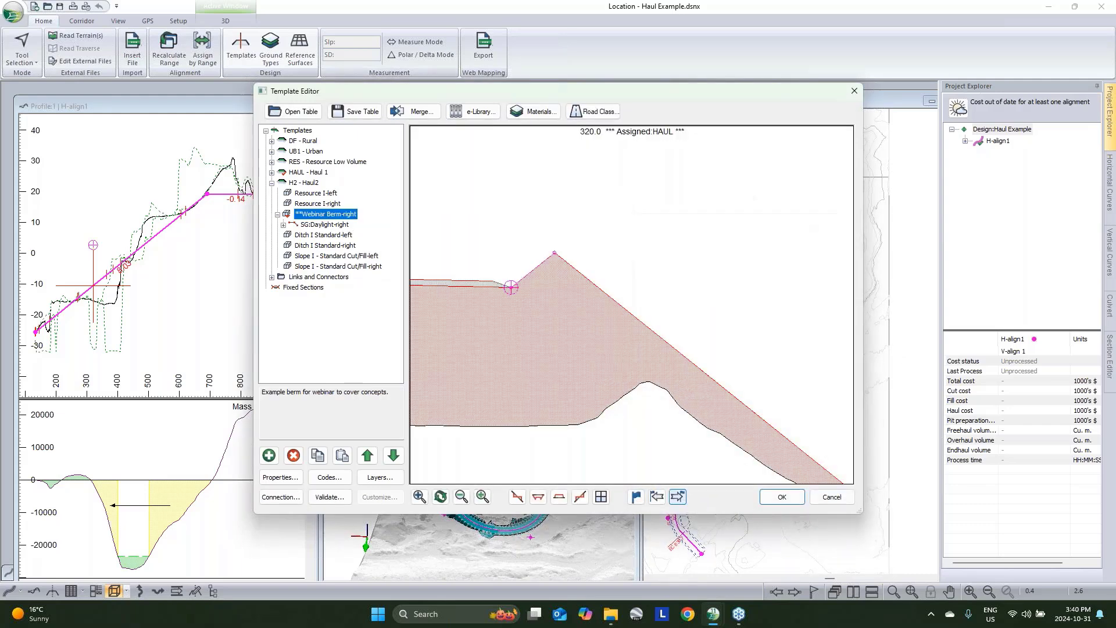
Change the description of the Webinar Berm component's SG:Daylight-right surface fragment to BermTop.
{"action": "left_click", "coordinate": [310, 225]}
{"action": "left_click", "coordinate": [312, 215]}
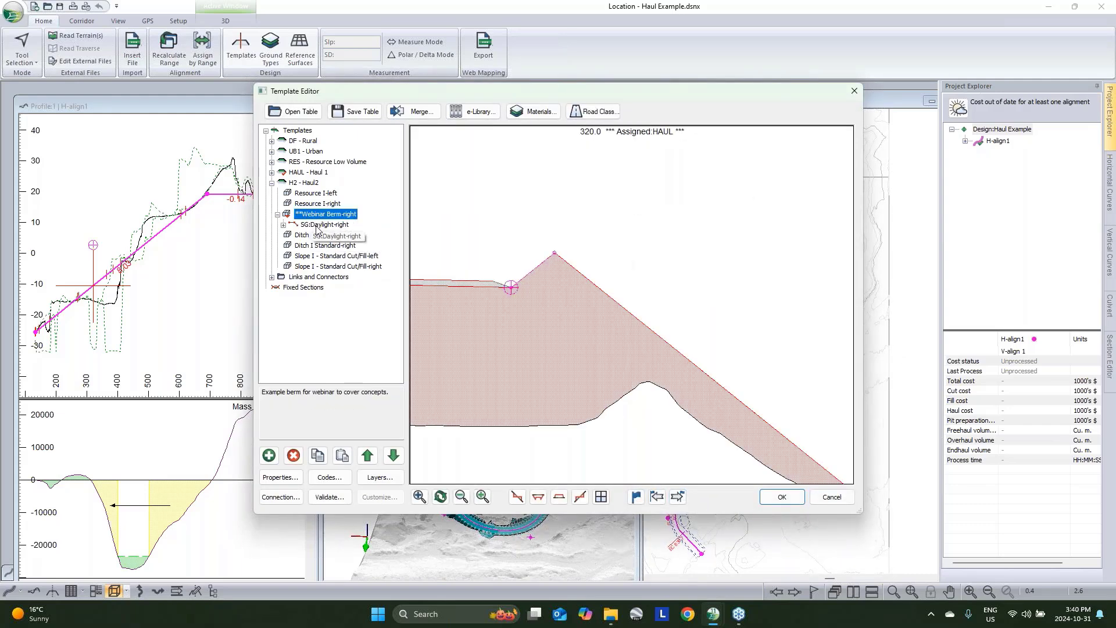
{"action": "left_click", "coordinate": [318, 226]}
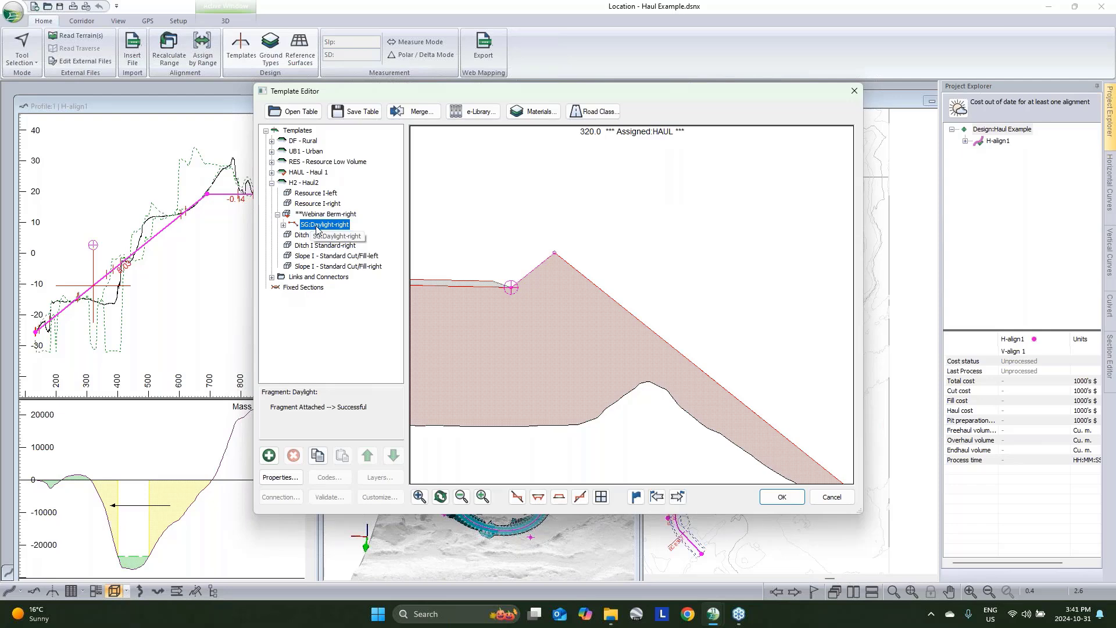
{"action": "right_click", "coordinate": [318, 227]}
{"action": "left_click", "coordinate": [361, 249]}
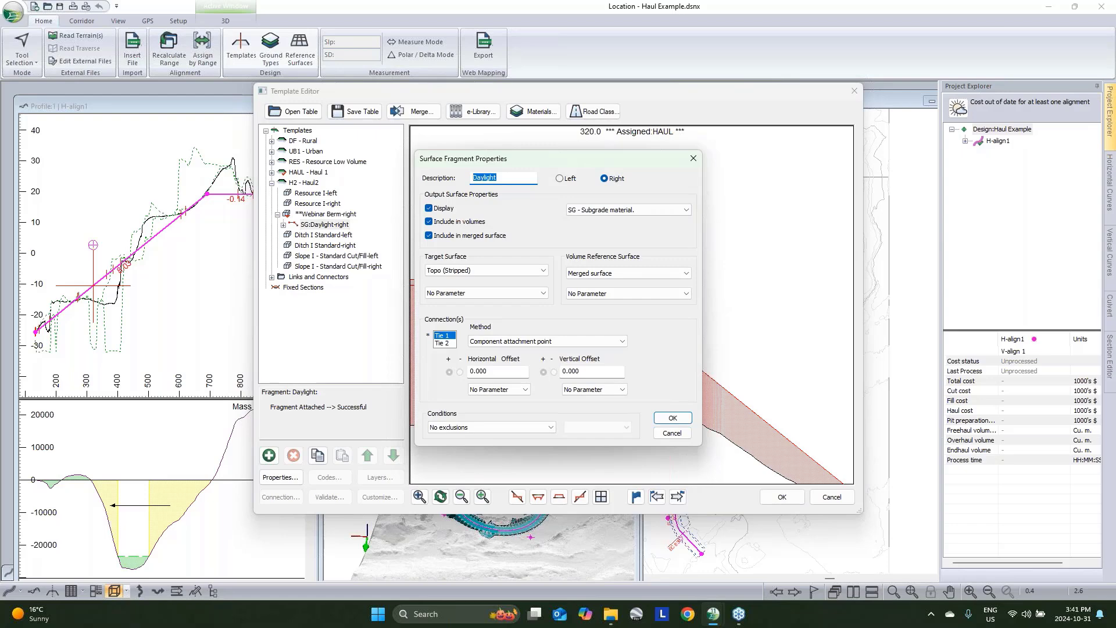
{"action": "type", "text": "Bermtop"}
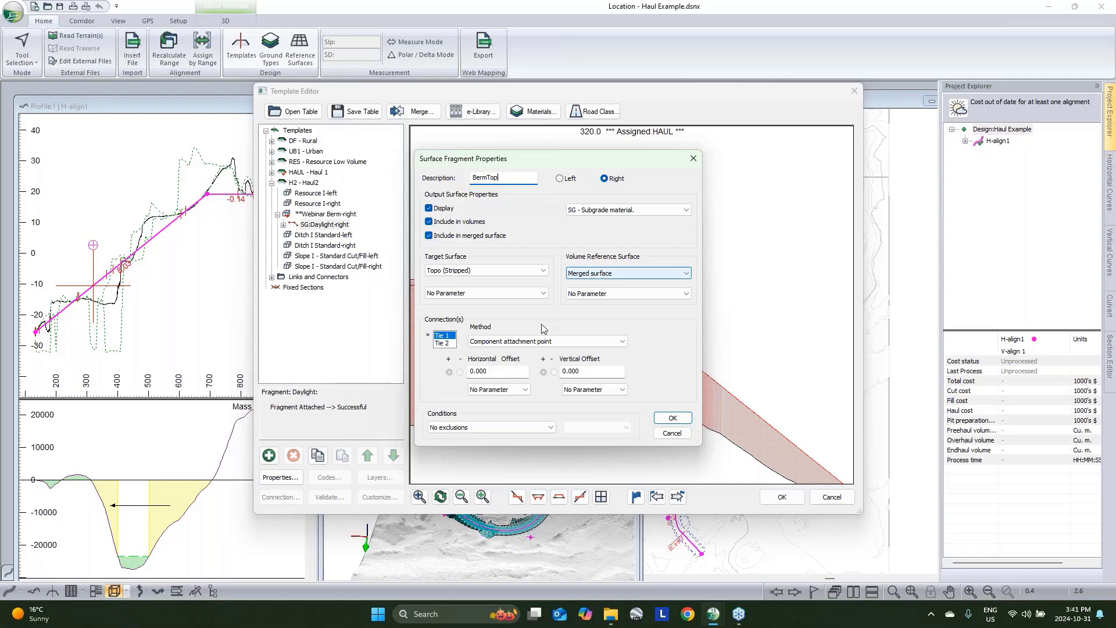
Apply the BermTop fragment's properties and set the point code of its leg to TOB1.
{"action": "left_click", "coordinate": [663, 421]}
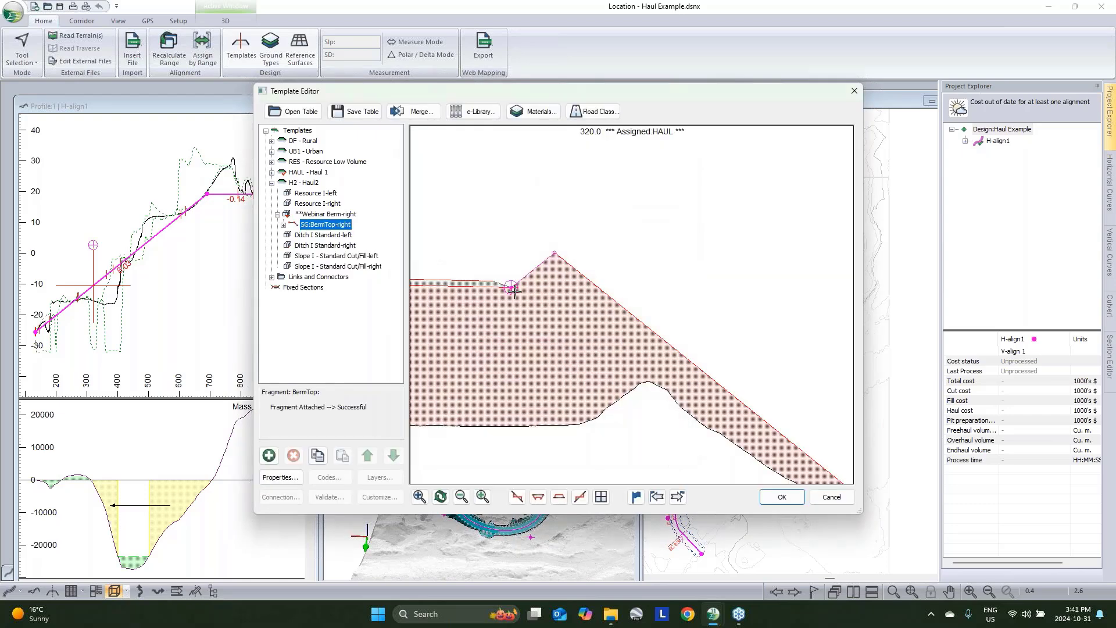
{"action": "left_click", "coordinate": [284, 225]}
{"action": "left_click", "coordinate": [329, 238]}
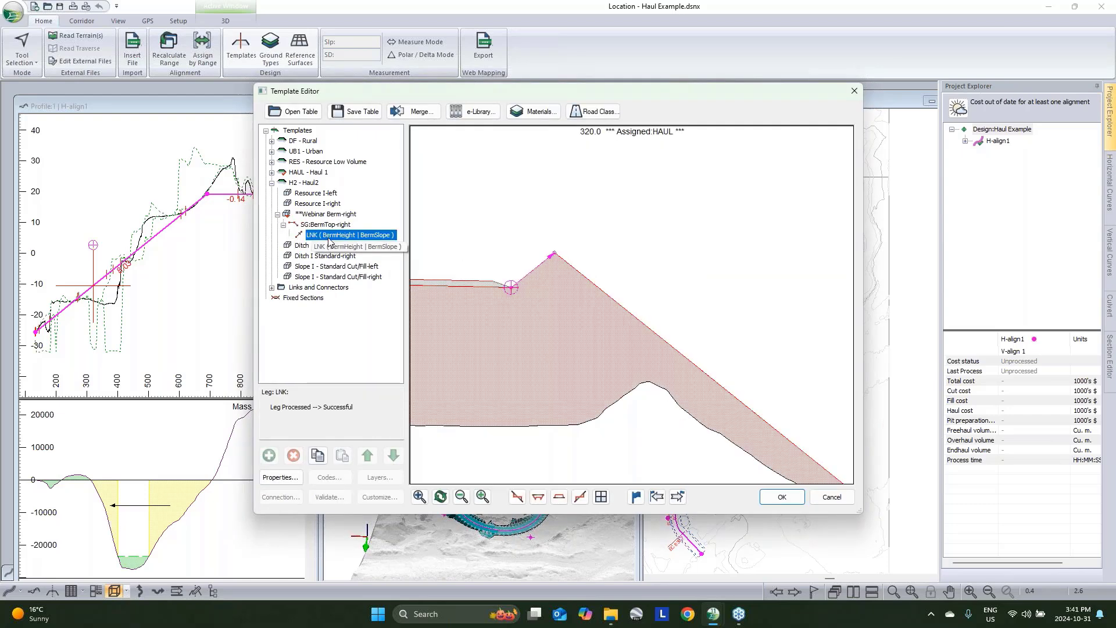
{"action": "right_click", "coordinate": [329, 238]}
{"action": "left_click", "coordinate": [349, 259]}
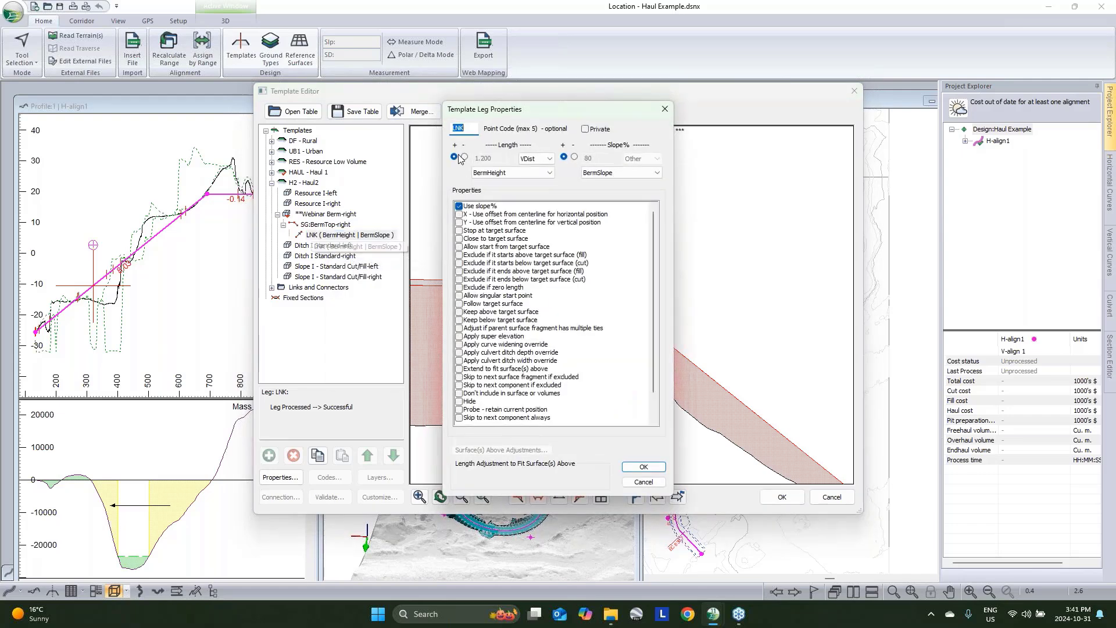
{"action": "type", "text": "T"}
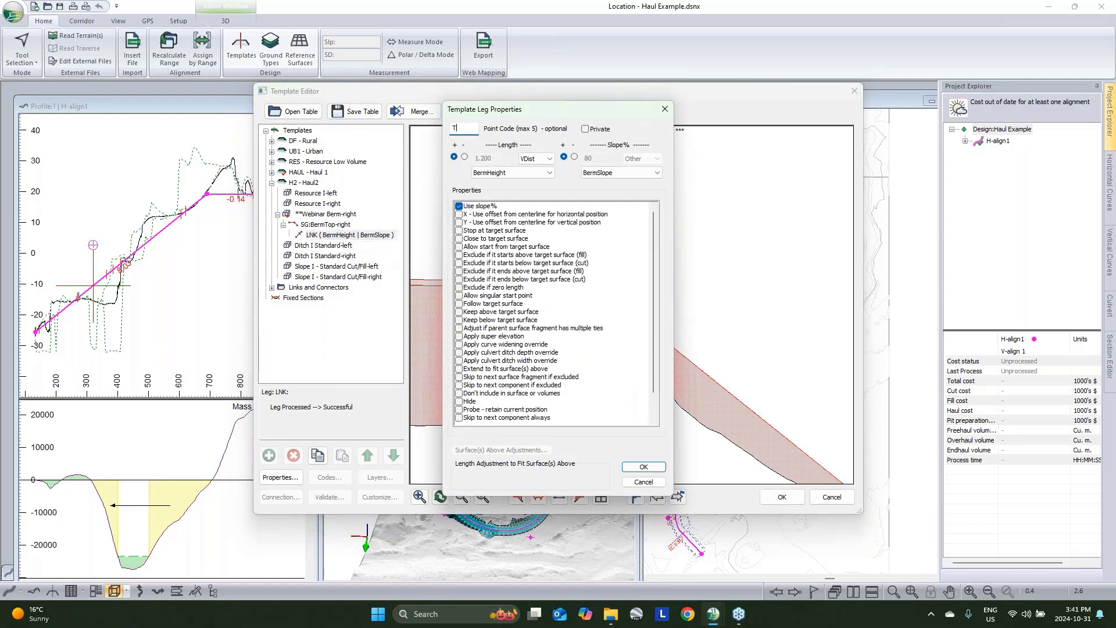
{"action": "type", "text": "OB1"}
Use BermHeight as the TOB1 leg's length parameter and BermSlope as its slope parameter, and apply the leg properties.
{"action": "left_click", "coordinate": [493, 178]}
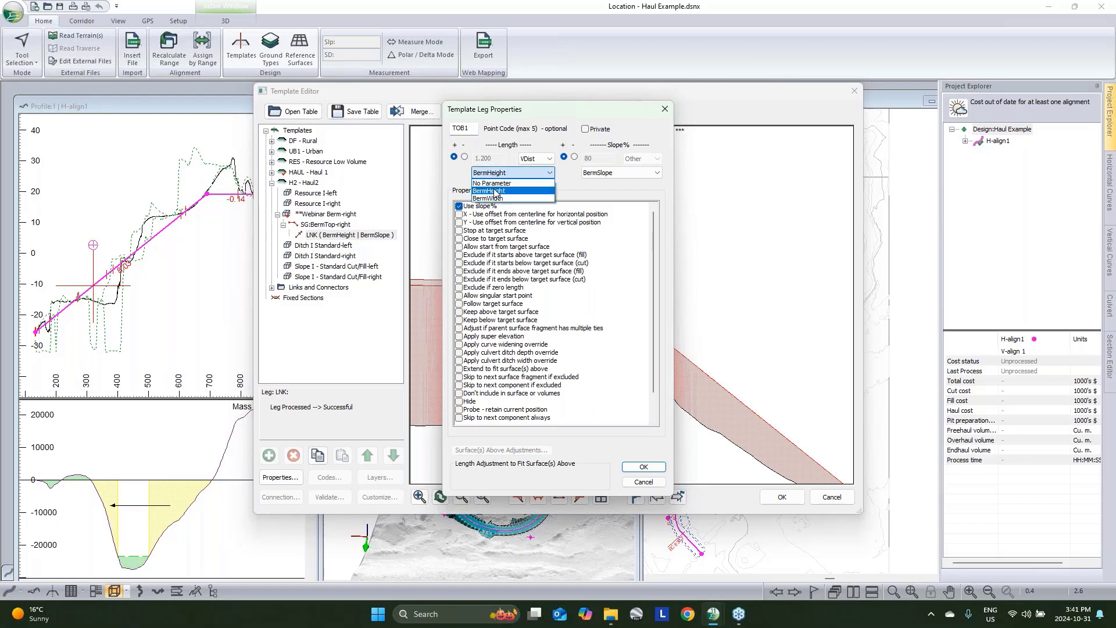
{"action": "left_click", "coordinate": [495, 193]}
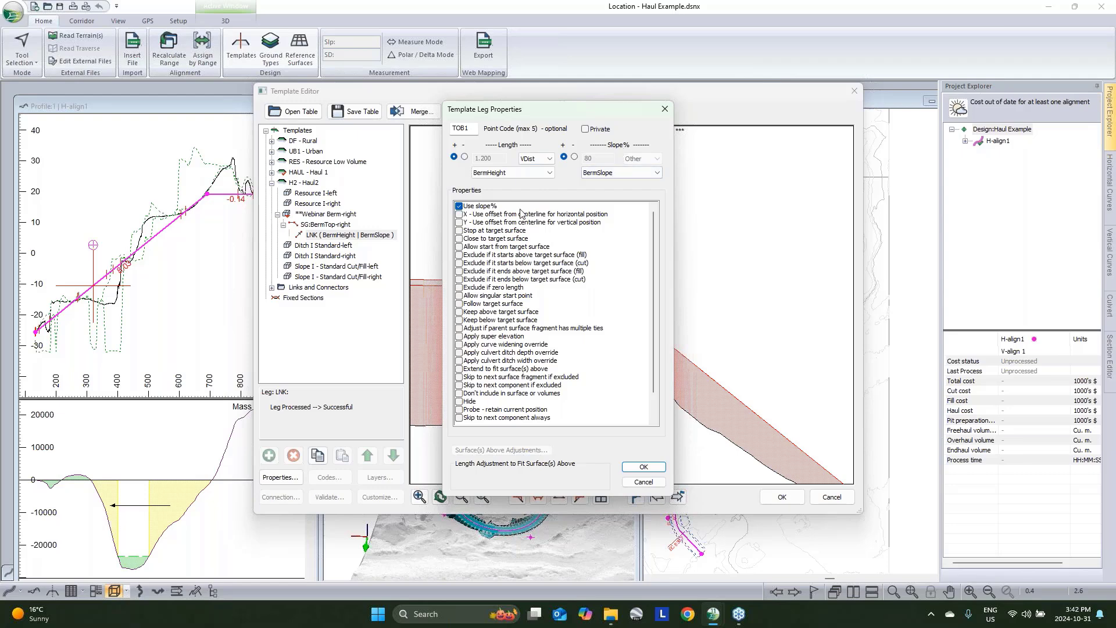
{"action": "left_click", "coordinate": [605, 172]}
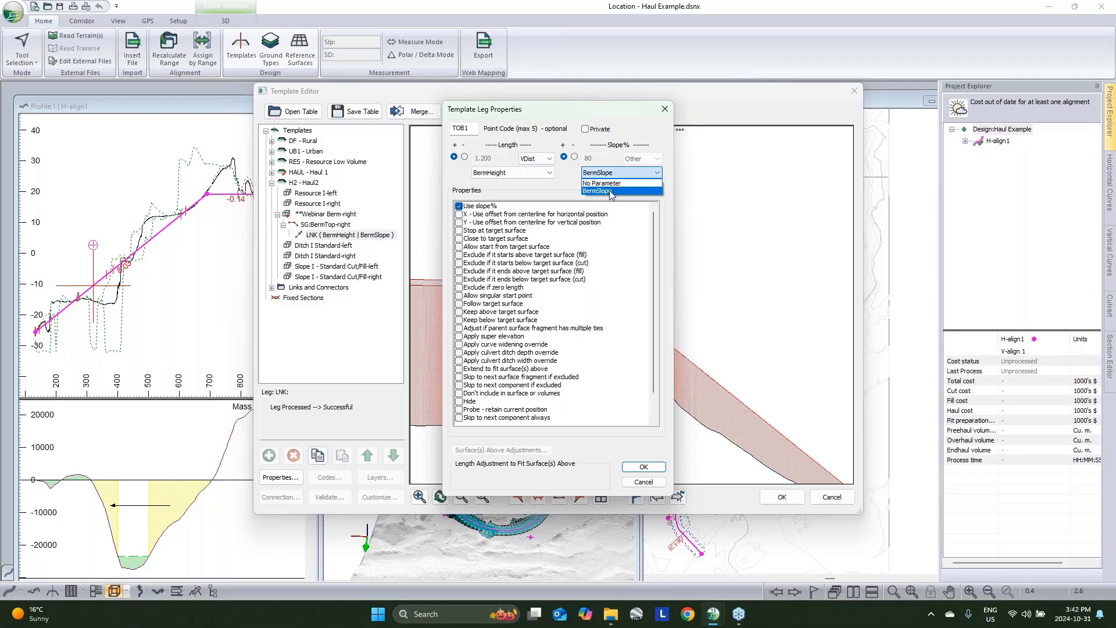
{"action": "left_click", "coordinate": [611, 191]}
{"action": "left_click", "coordinate": [640, 467]}
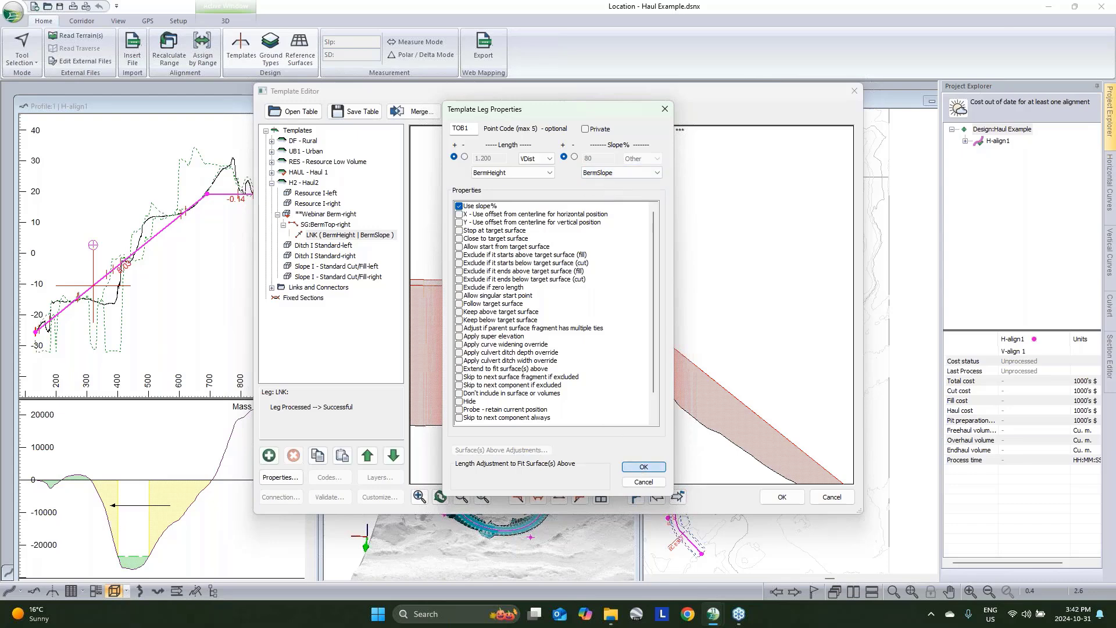
Copy the TOB1 leg and paste it as a new leg in the BermTop fragment.
{"action": "right_click", "coordinate": [328, 236]}
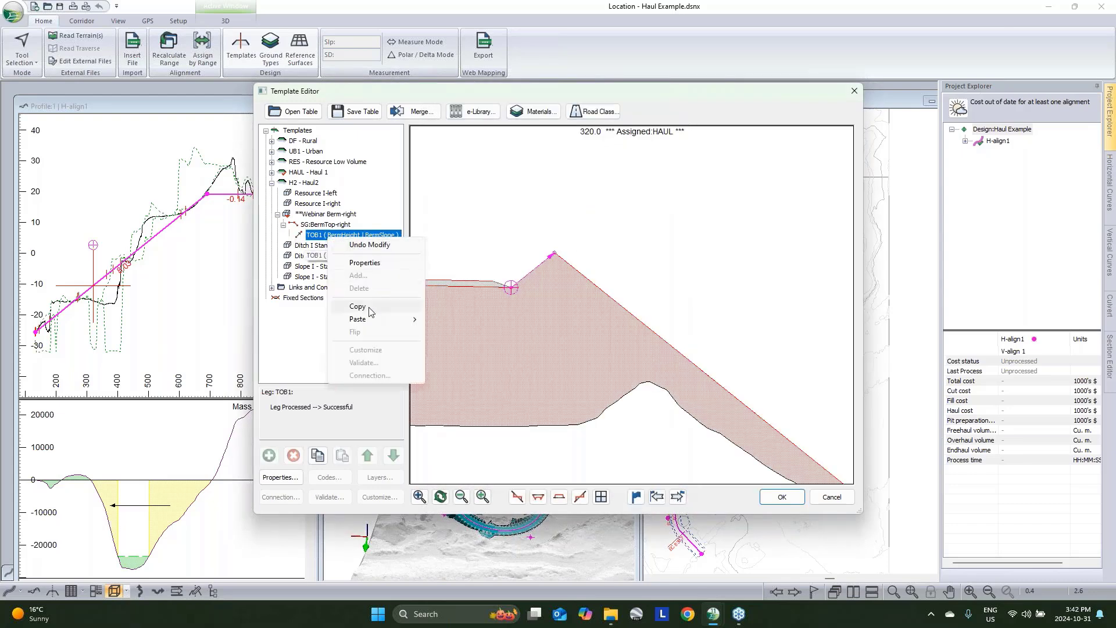
{"action": "left_click", "coordinate": [353, 236]}
{"action": "right_click", "coordinate": [353, 236]}
{"action": "mouse_move", "coordinate": [391, 319]}
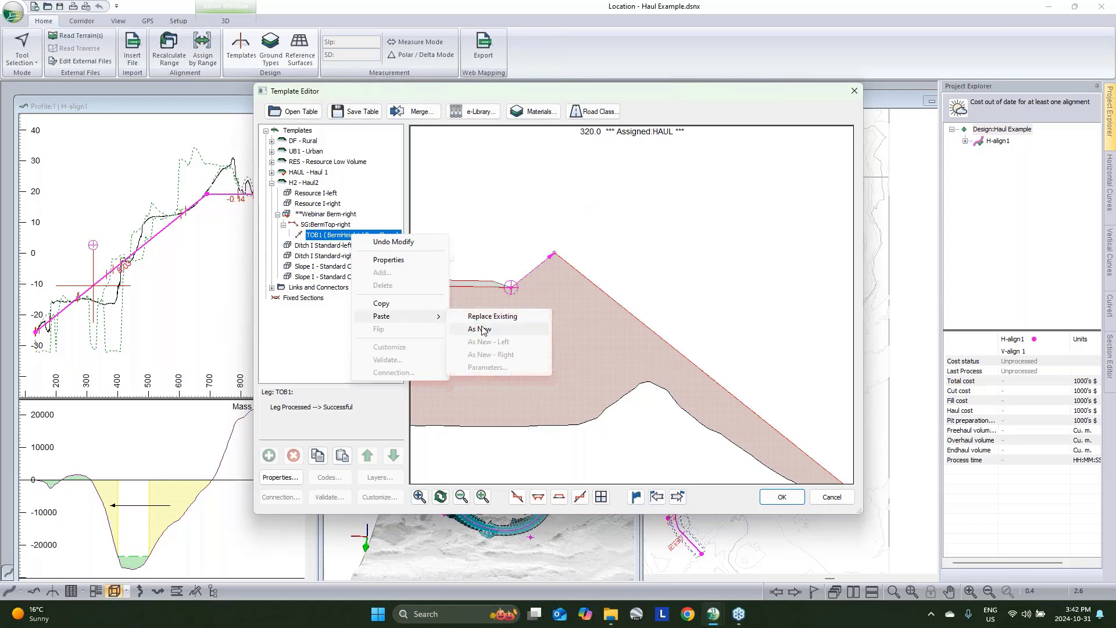
{"action": "left_click", "coordinate": [476, 329]}
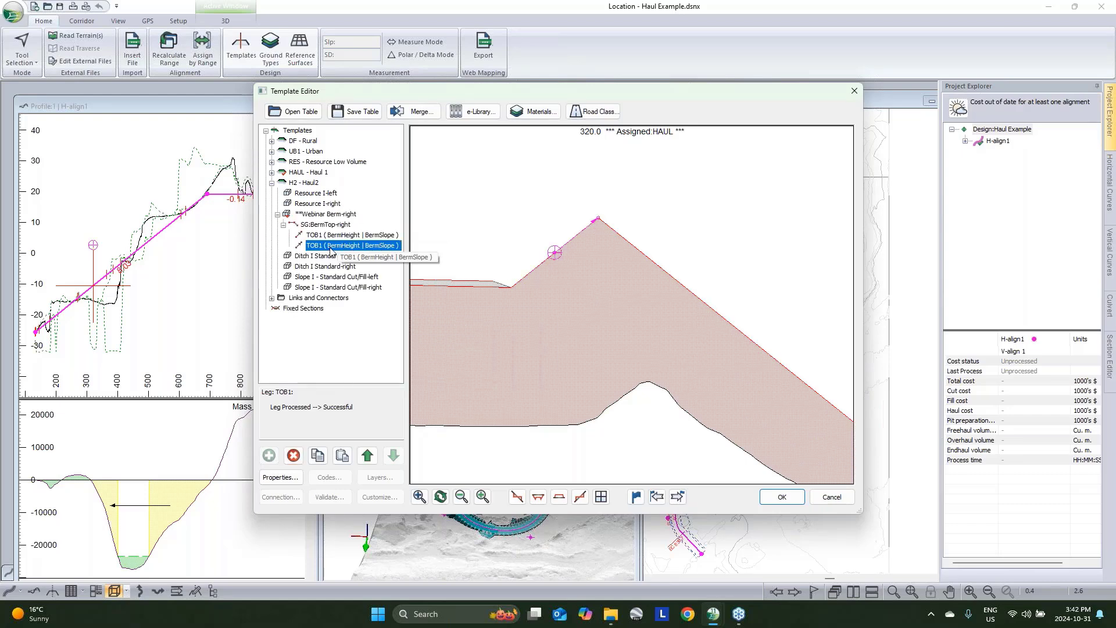
Set the second leg's point code to TOB2 and its length to HDist driven by the BermWidth parameter.
{"action": "double_click", "coordinate": [332, 246]}
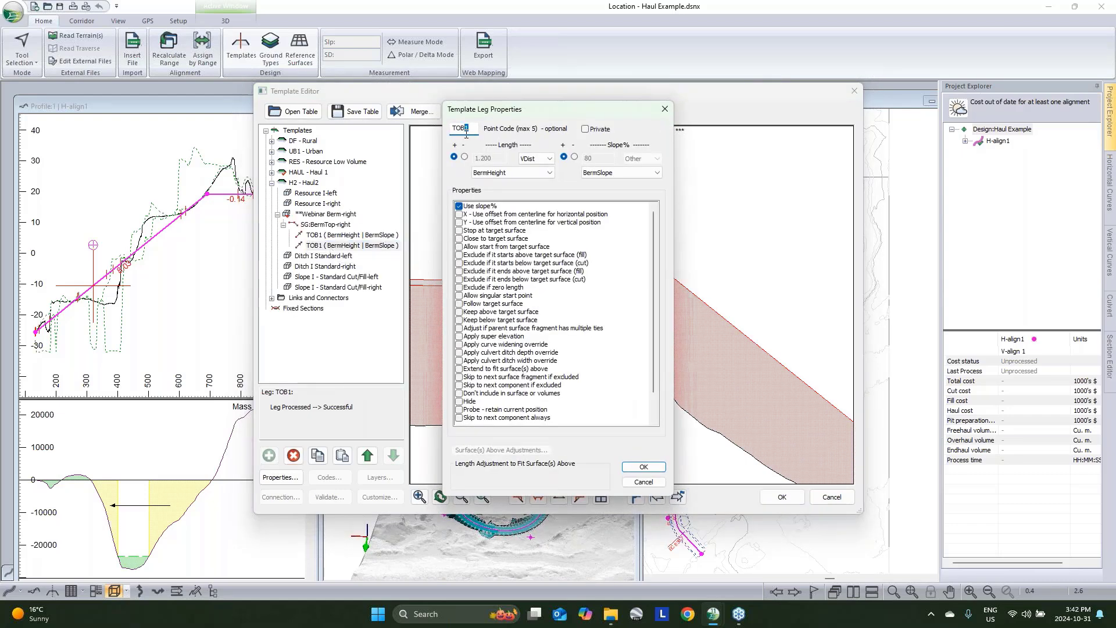
{"action": "type", "text": "2"}
{"action": "left_click", "coordinate": [534, 159]}
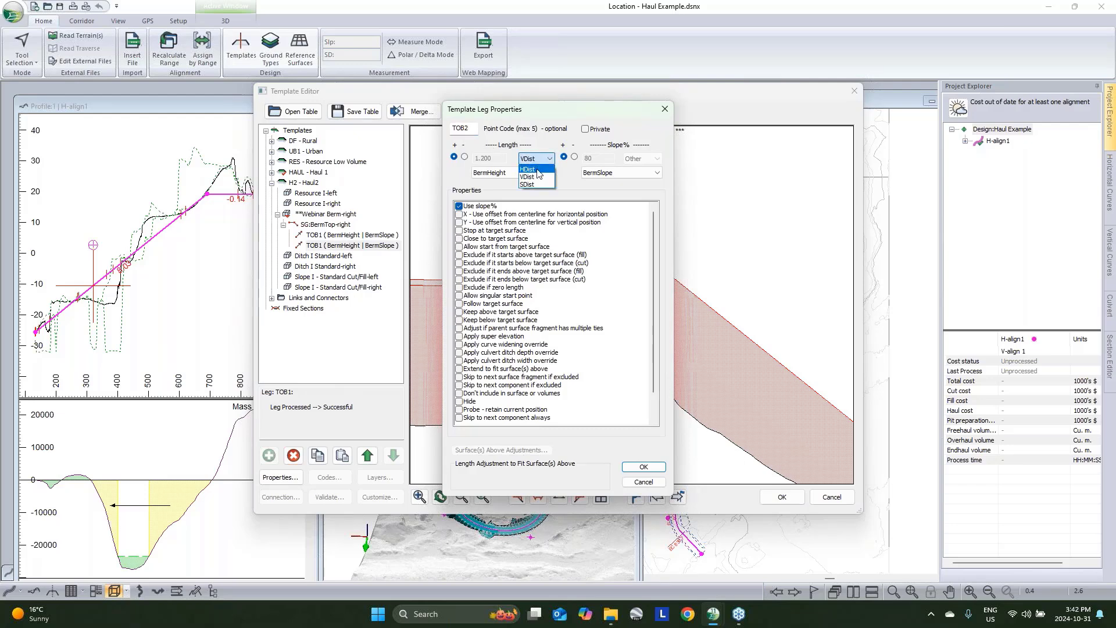
{"action": "left_click", "coordinate": [538, 168]}
{"action": "left_click", "coordinate": [531, 173]}
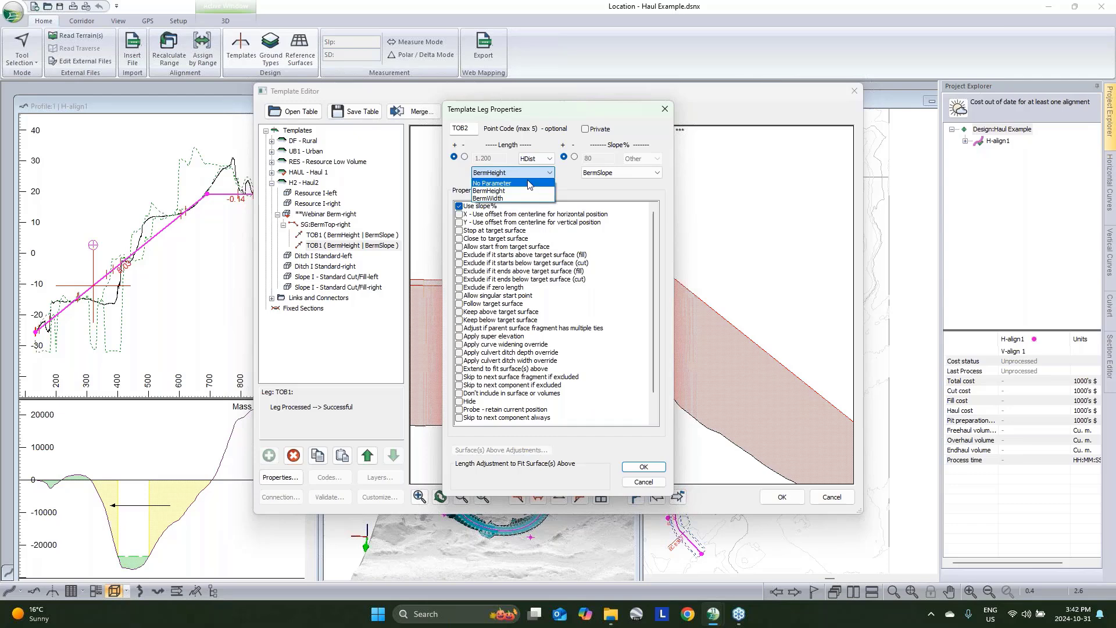
{"action": "left_click", "coordinate": [524, 198]}
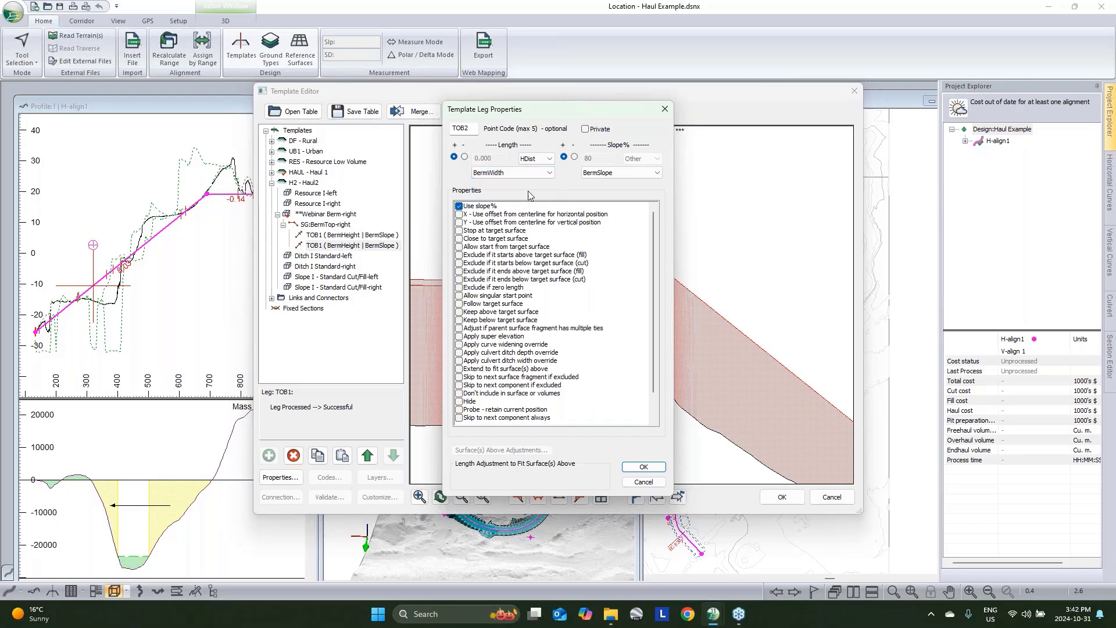
Remove the slope parameter from the TOB2 leg, set its slope to 0%, and apply the leg properties.
{"action": "left_click", "coordinate": [583, 174]}
{"action": "left_click", "coordinate": [599, 183]}
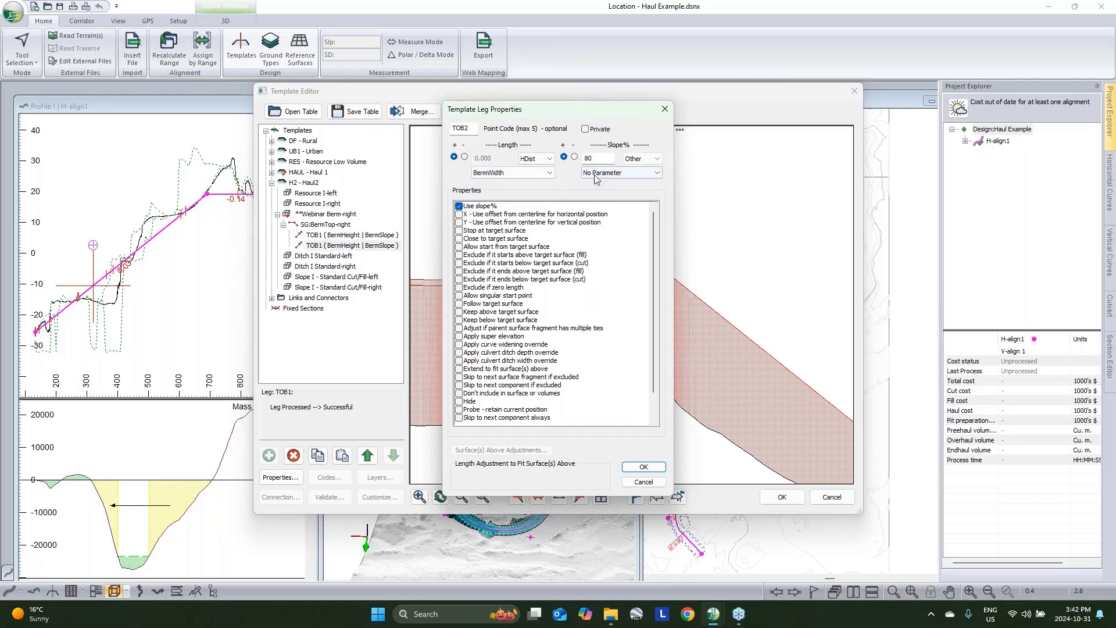
{"action": "left_click", "coordinate": [599, 174]}
{"action": "left_click", "coordinate": [600, 183]}
{"action": "double_click", "coordinate": [586, 158]}
{"action": "type", "text": "0"}
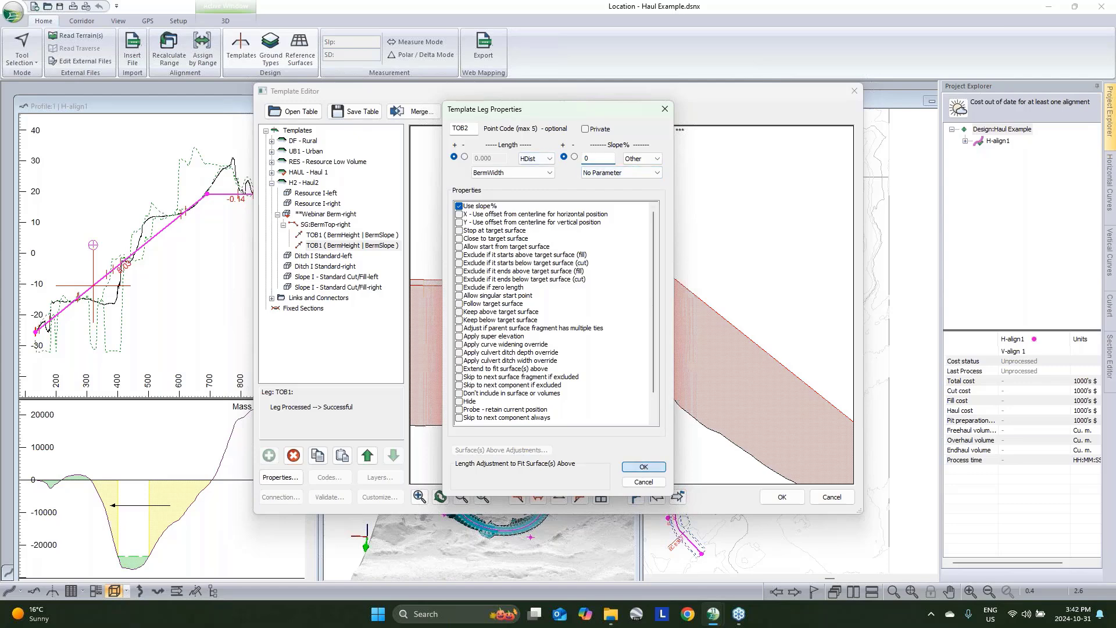
{"action": "left_click", "coordinate": [644, 467]}
{"action": "double_click", "coordinate": [342, 246]}
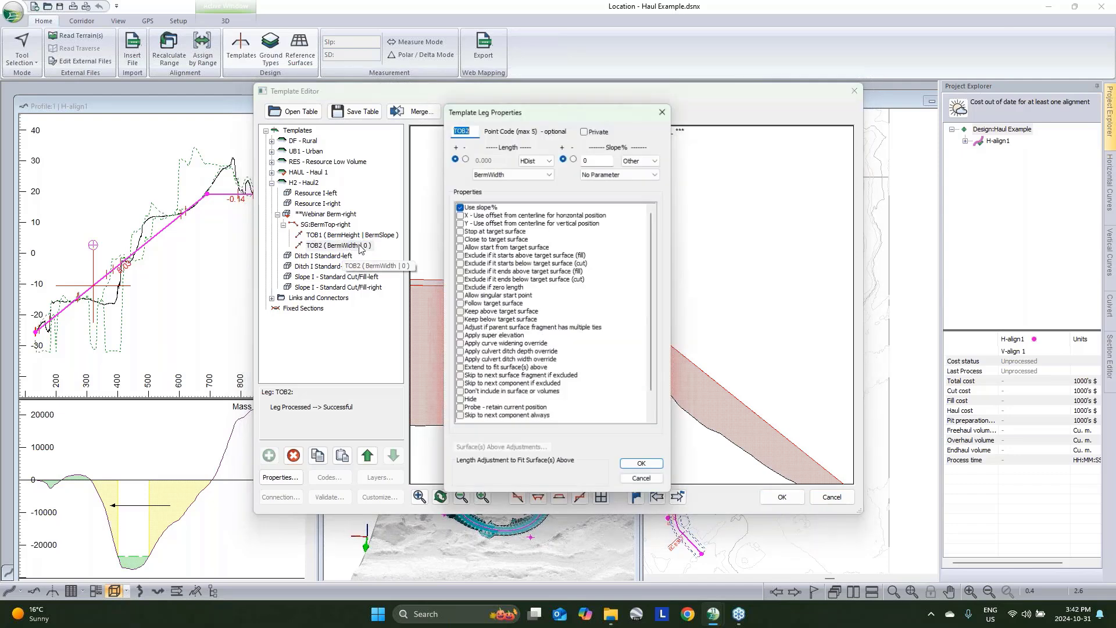
{"action": "left_click", "coordinate": [657, 469]}
Set the BermWidth default of the Webinar Berm-right component to 0.5 m.
{"action": "right_click", "coordinate": [326, 214]}
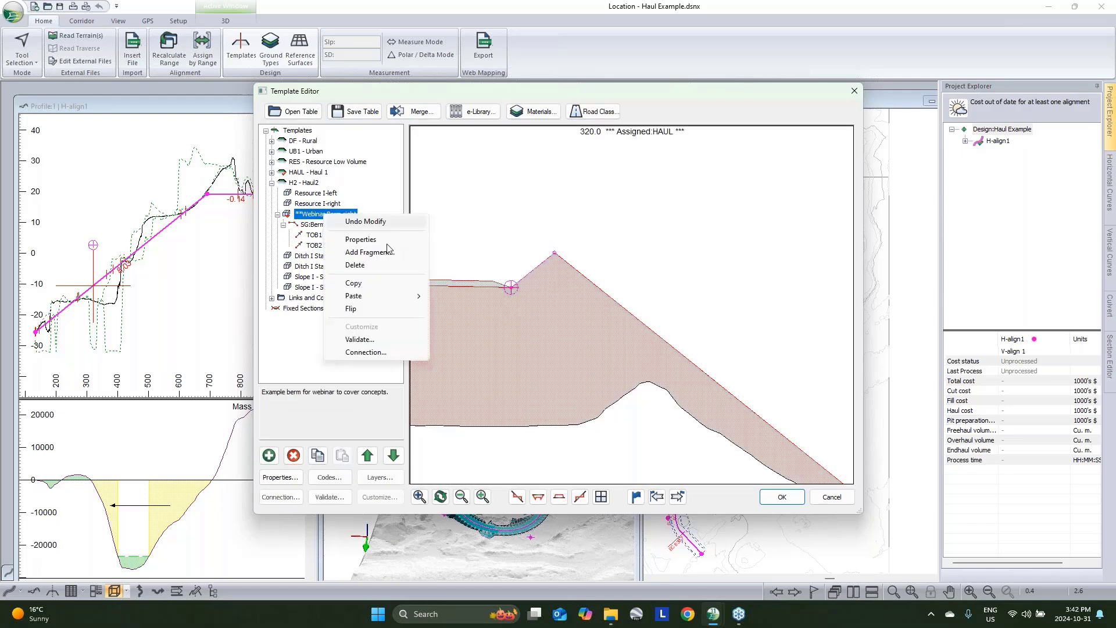
{"action": "left_click", "coordinate": [398, 237]}
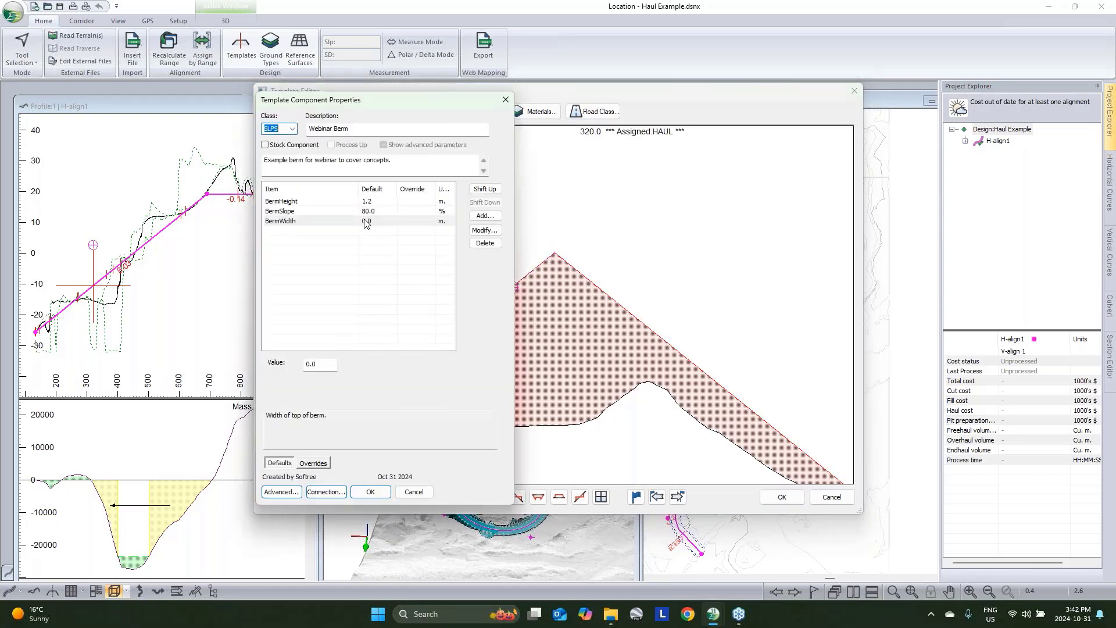
{"action": "left_click", "coordinate": [363, 222]}
{"action": "left_click_drag", "start_coordinate": [318, 364], "coordinate": [309, 363]}
{"action": "key", "text": "Right"}
{"action": "type", "text": "5"}
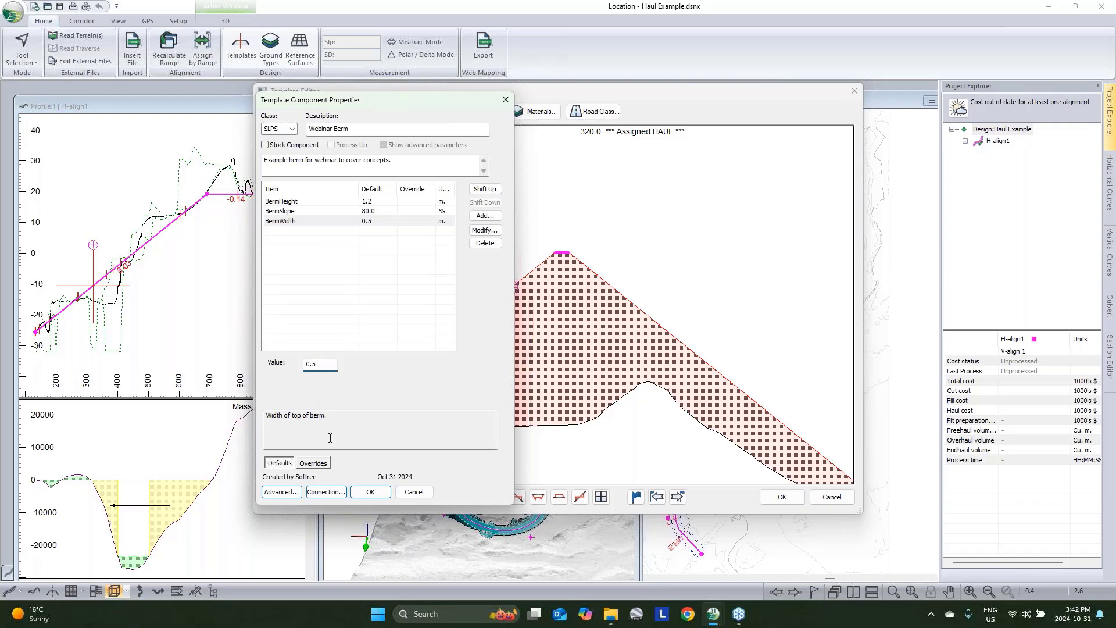
{"action": "left_click", "coordinate": [388, 491]}
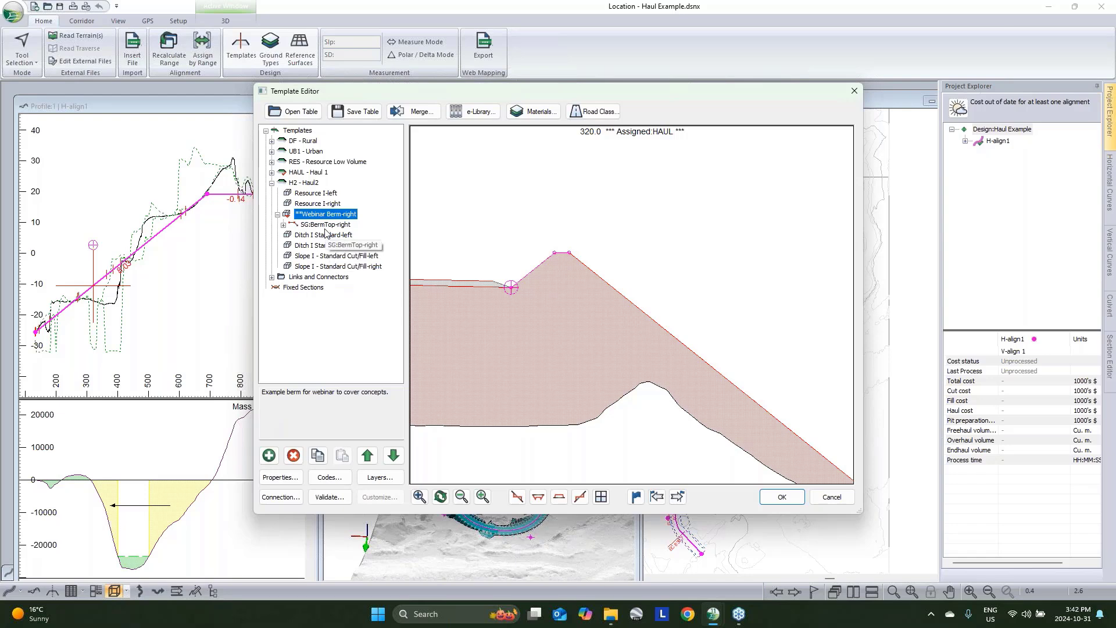
Copy the TOB1 leg and paste it as a new leg after TOB2 in the BermTop fragment.
{"action": "double_click", "coordinate": [325, 225]}
{"action": "left_click", "coordinate": [332, 245]}
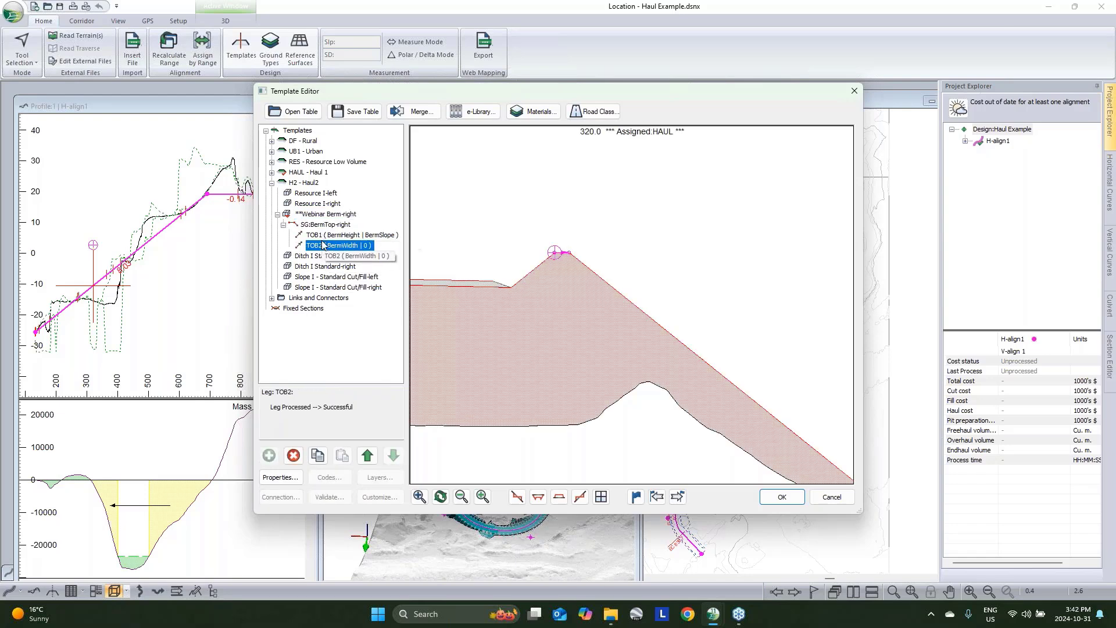
{"action": "left_click", "coordinate": [339, 236]}
{"action": "right_click", "coordinate": [339, 235]}
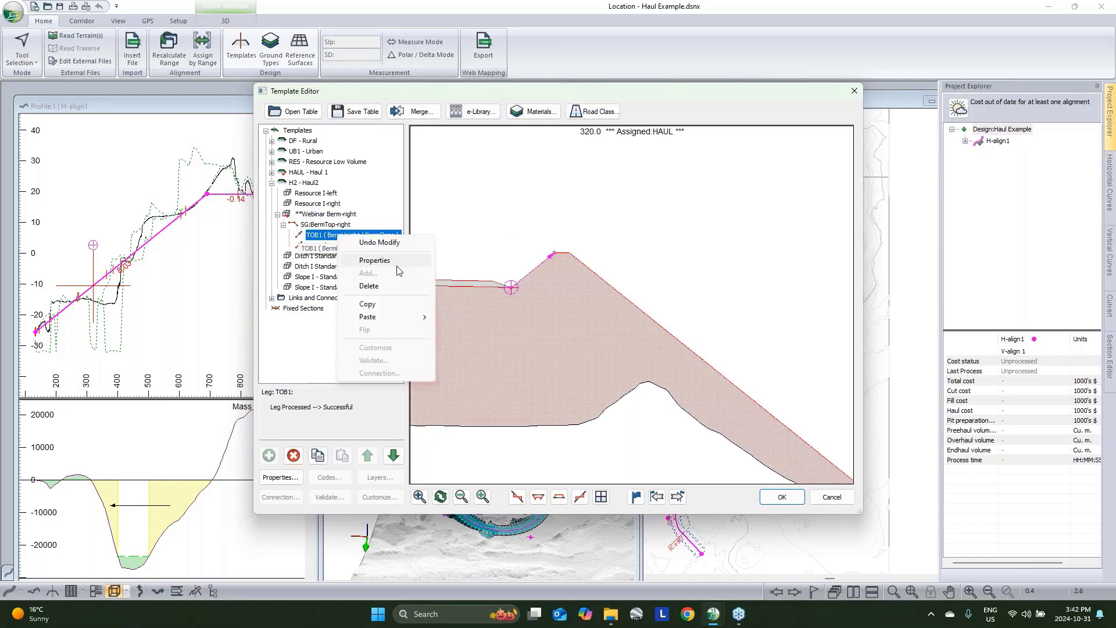
{"action": "left_click", "coordinate": [382, 300]}
{"action": "right_click", "coordinate": [345, 246]}
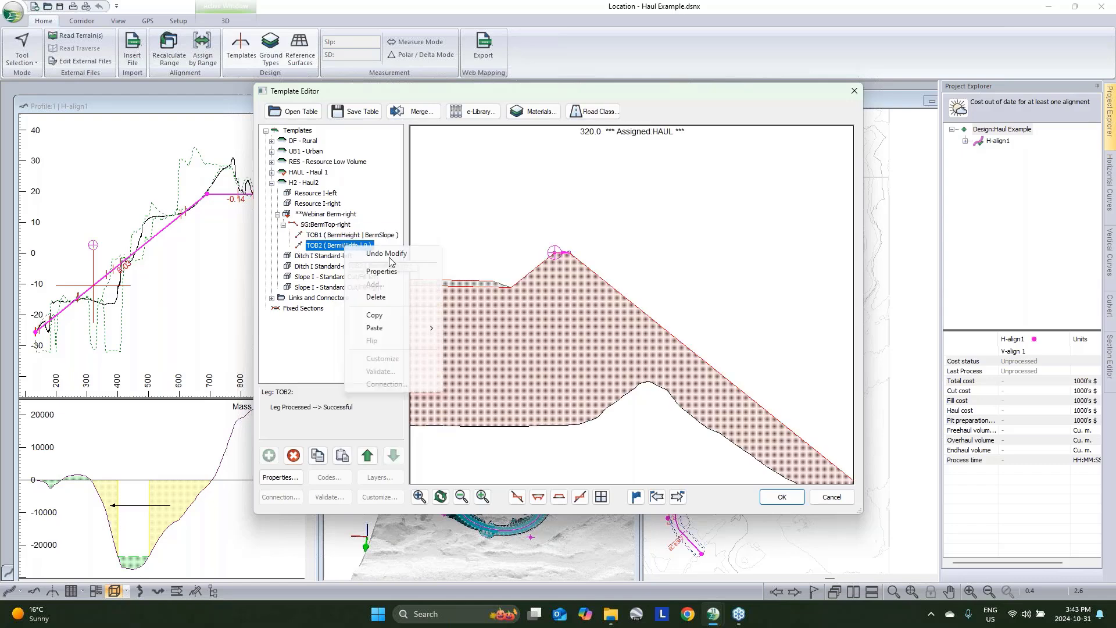
{"action": "mouse_move", "coordinate": [394, 328]}
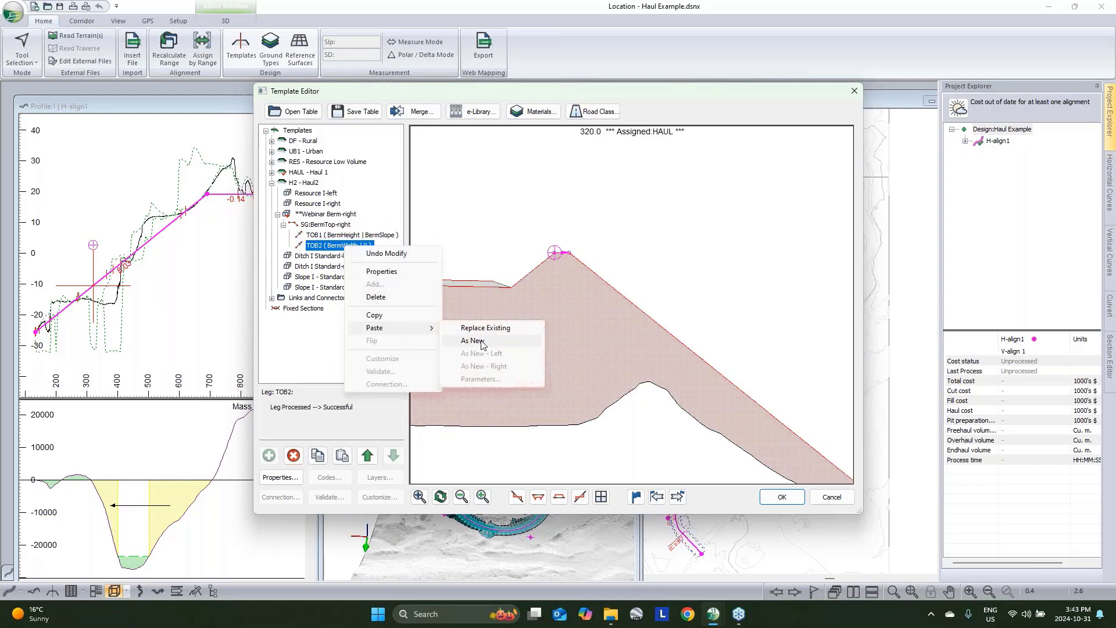
{"action": "left_click", "coordinate": [472, 341]}
Set the third leg's point code to BOB1 and make its BermSlope slope negative.
{"action": "double_click", "coordinate": [360, 256]}
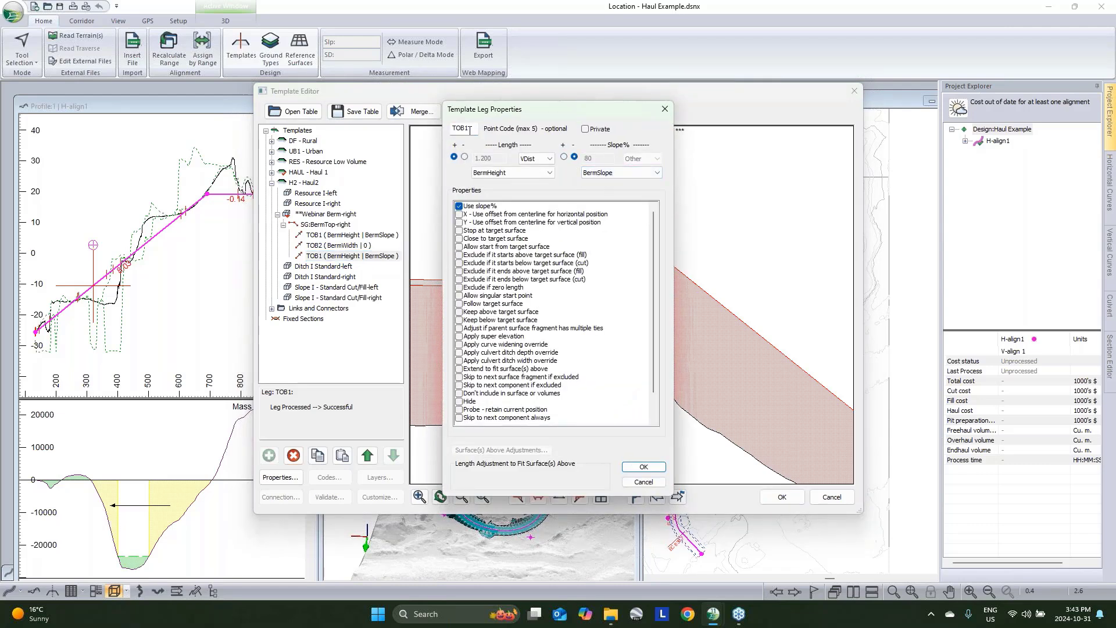
{"action": "left_click", "coordinate": [440, 129]}
{"action": "left_click", "coordinate": [643, 467]}
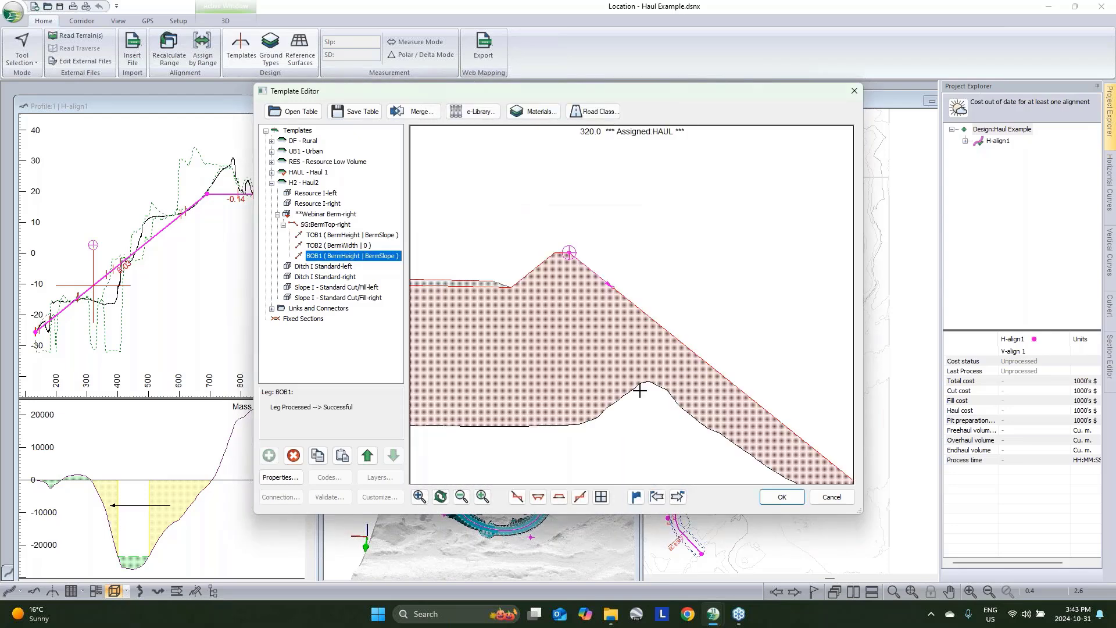
Test the Webinar Berm-right component's BermHeight default at 1 m and set it back to 1.2 m.
{"action": "left_click", "coordinate": [316, 215]}
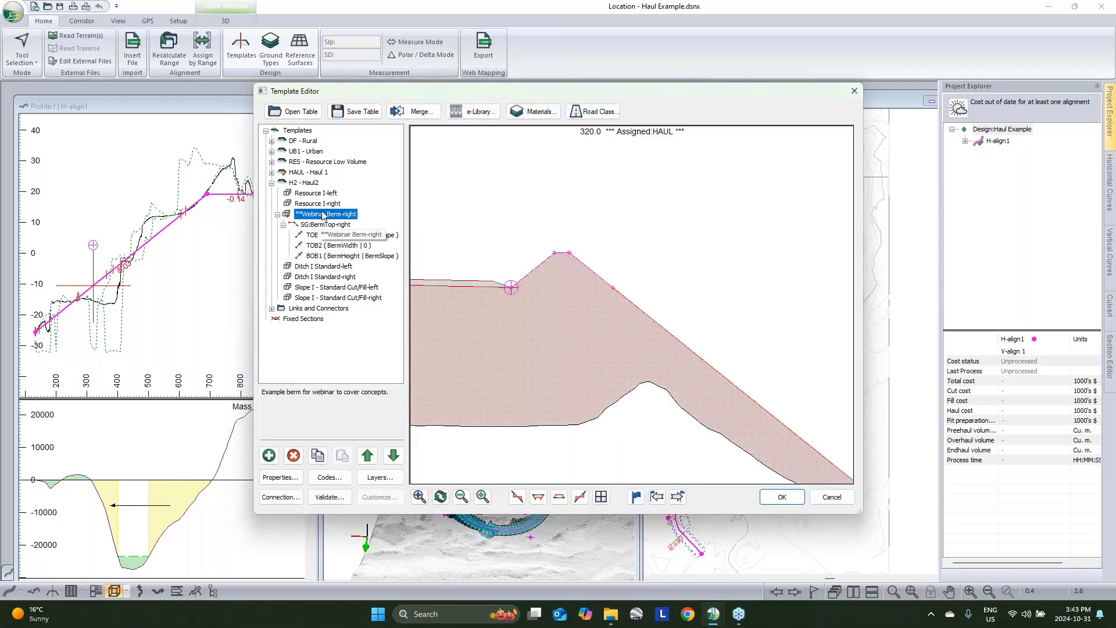
{"action": "right_click", "coordinate": [323, 213]}
{"action": "left_click", "coordinate": [363, 243]}
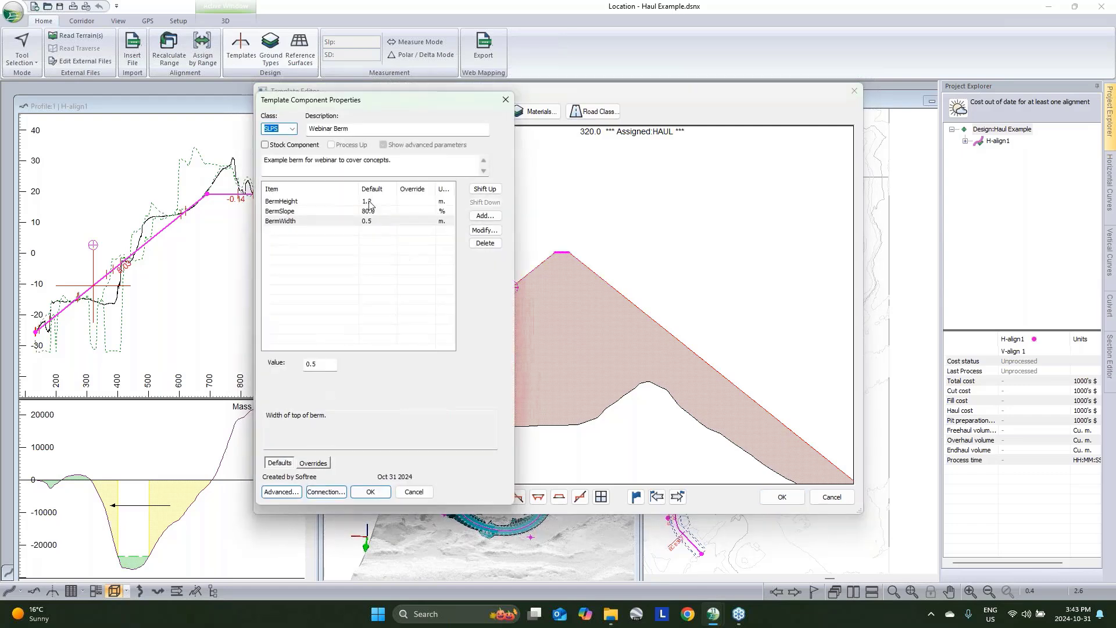
{"action": "left_click", "coordinate": [372, 202]}
{"action": "double_click", "coordinate": [319, 369]}
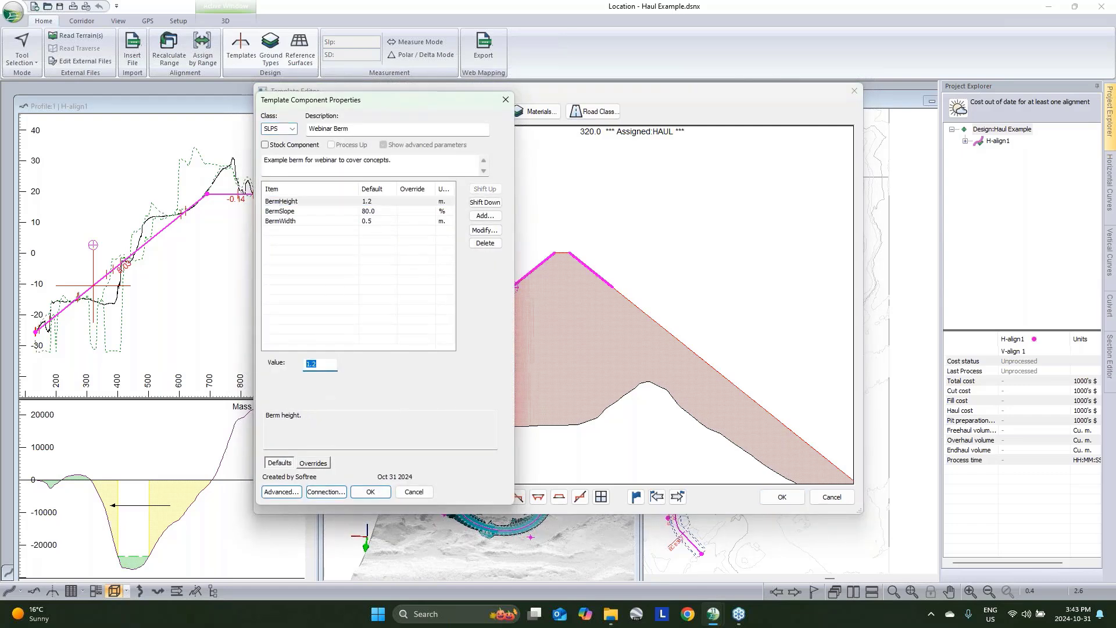
{"action": "type", "text": "1"}
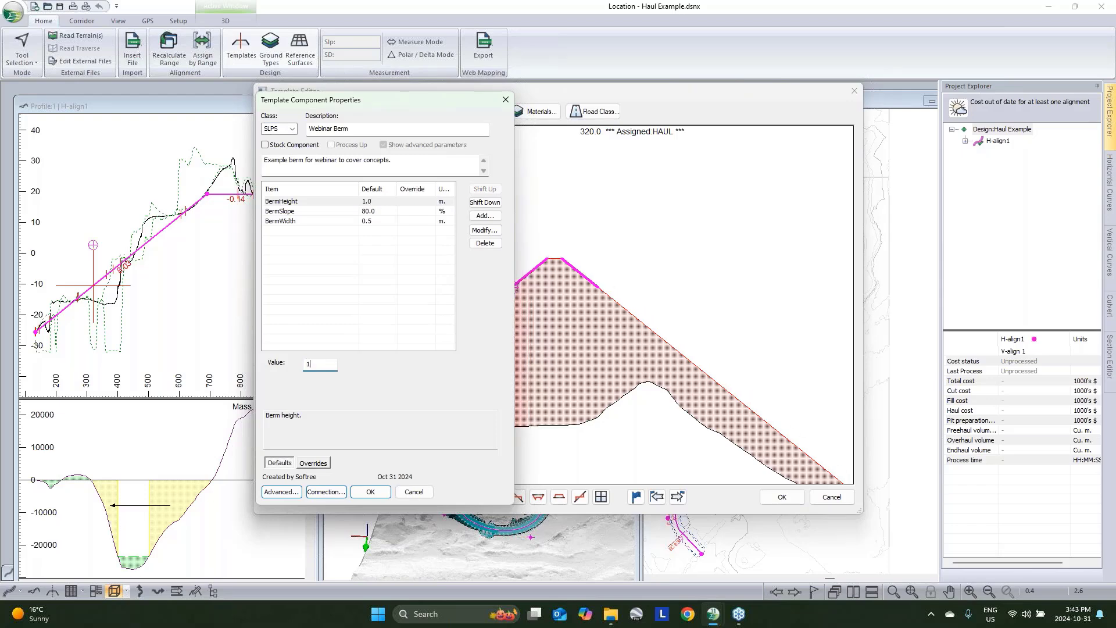
{"action": "type", "text": ".2"}
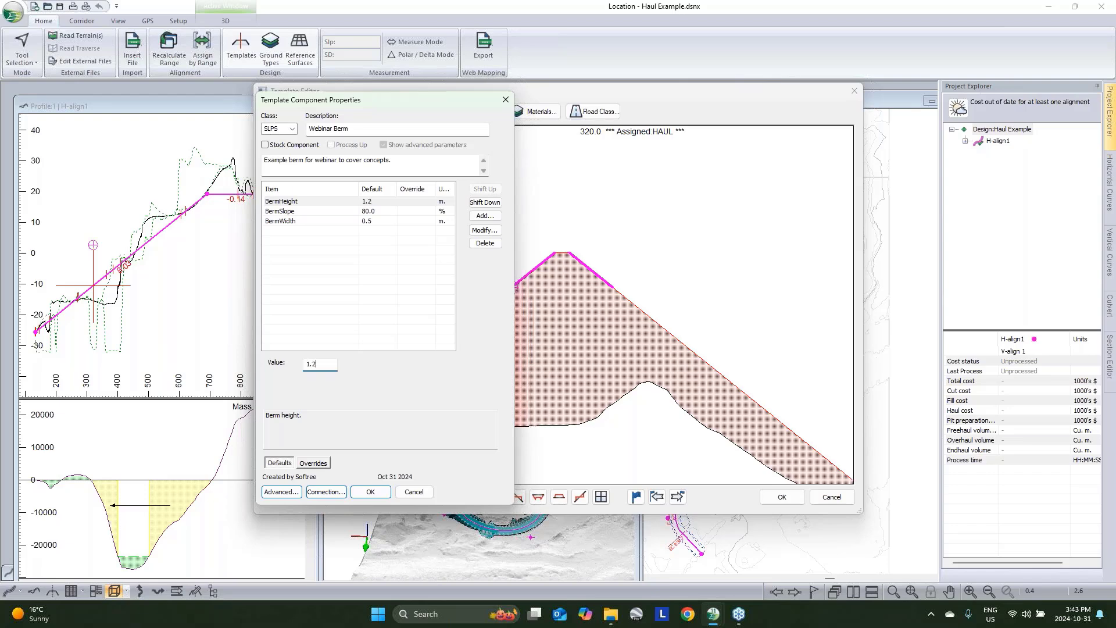
{"action": "left_click", "coordinate": [370, 492]}
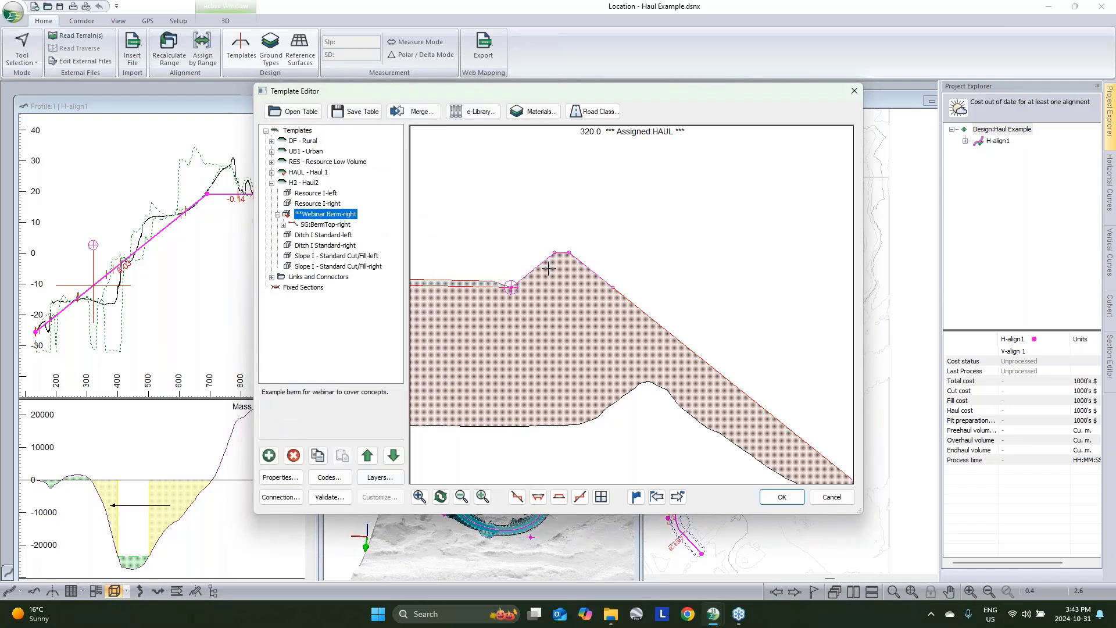
{"action": "mouse_move", "coordinate": [549, 268]}
{"action": "right_click", "coordinate": [327, 214]}
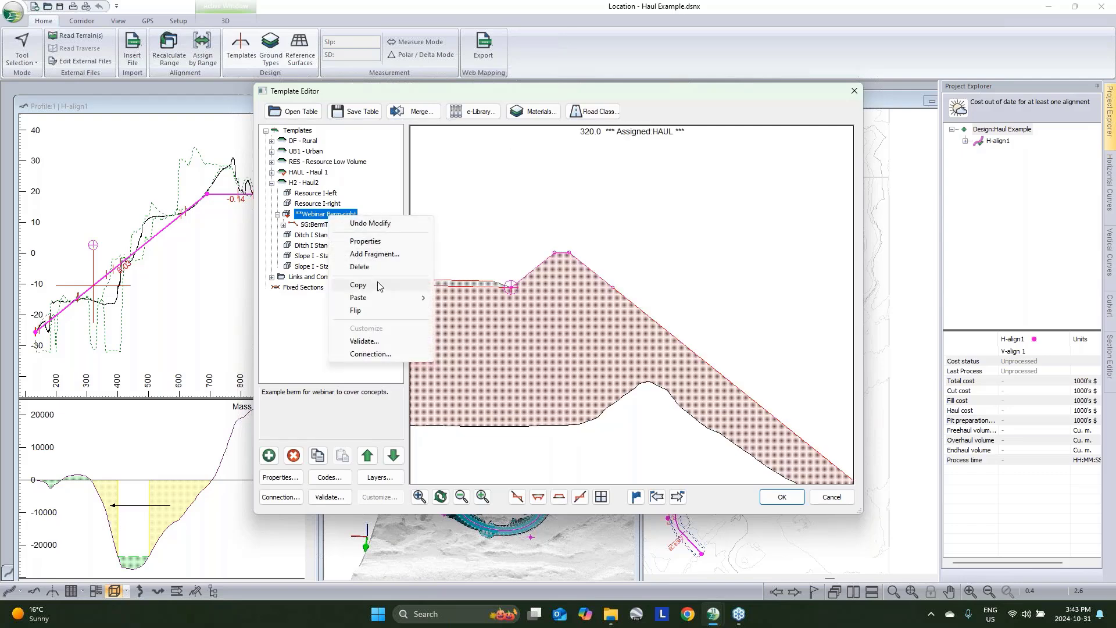
{"action": "left_click", "coordinate": [301, 215]}
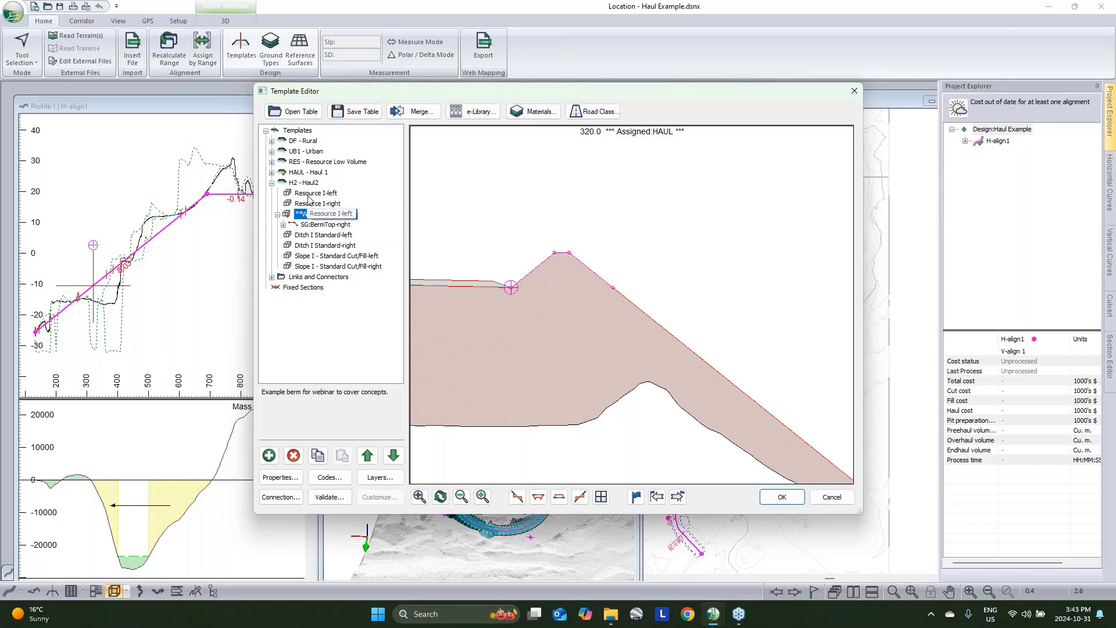
{"action": "middle_click_drag", "start_coordinate": [515, 275], "coordinate": [574, 340]}
{"action": "mouse_move", "coordinate": [630, 366]}
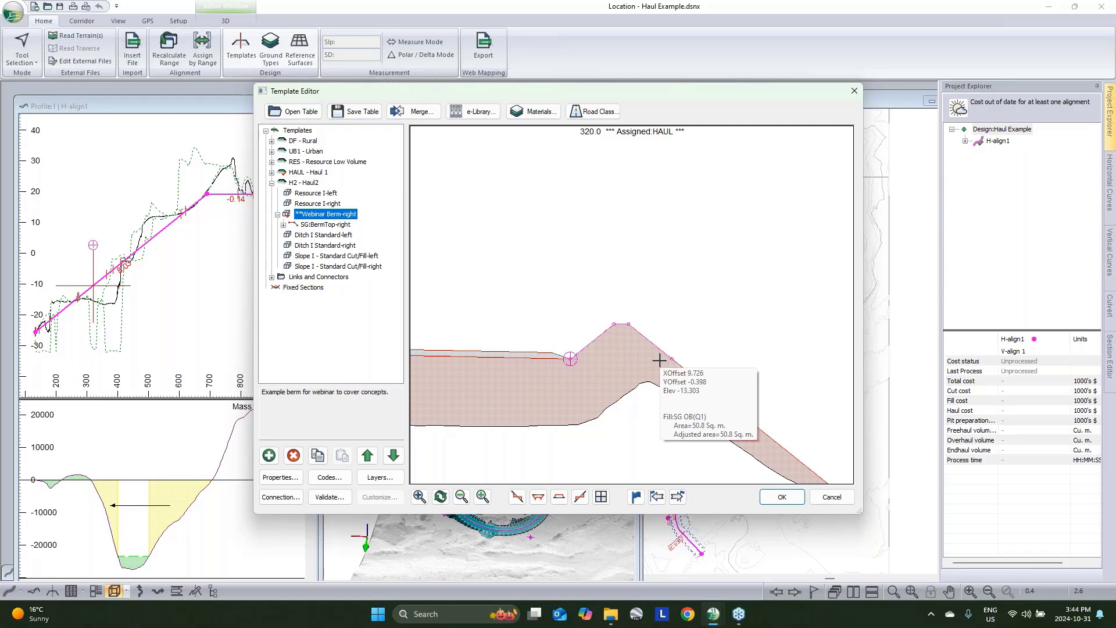
Set the output surface of the Webinar Berm's BermTop fragment to Srf16 - Layer 16 above subgrade.
{"action": "left_click", "coordinate": [283, 224]}
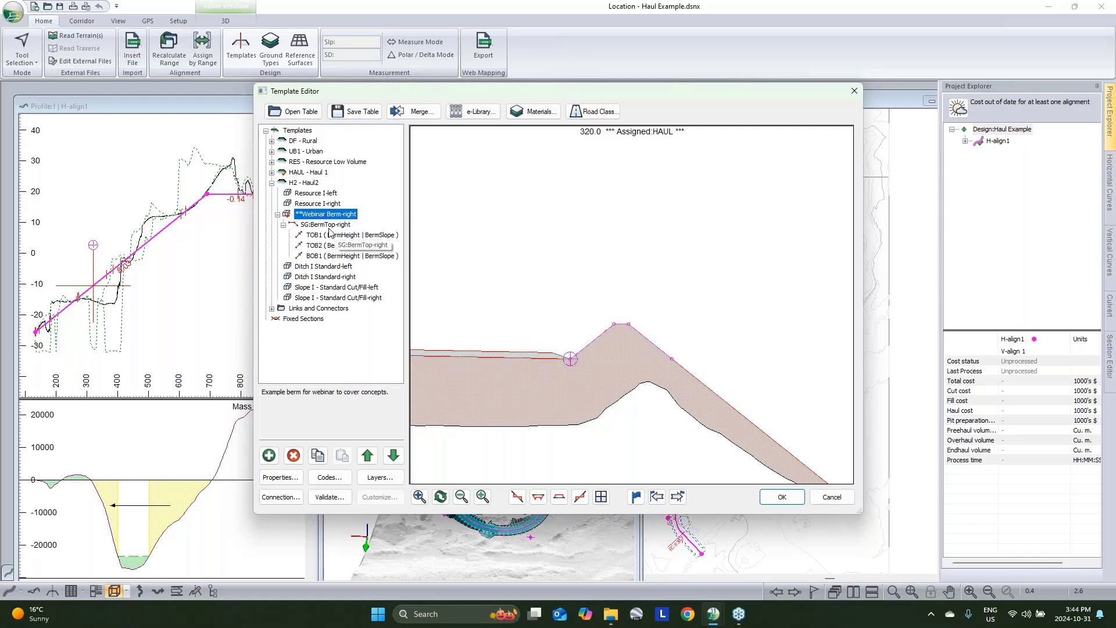
{"action": "left_click_drag", "start_coordinate": [561, 412], "coordinate": [495, 345]}
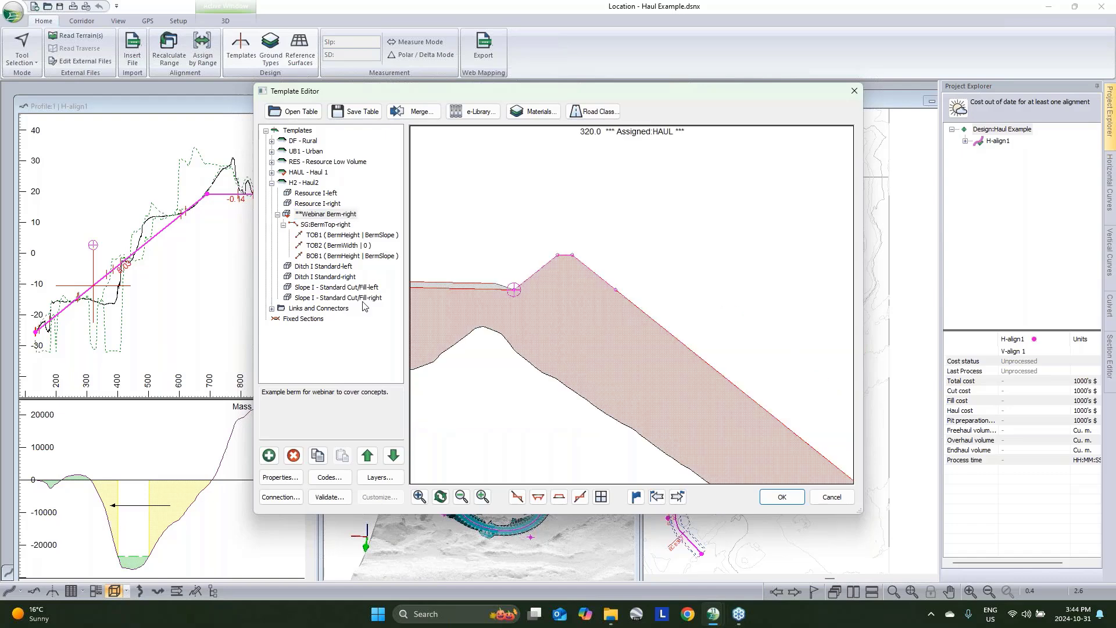
{"action": "left_click", "coordinate": [325, 224]}
{"action": "right_click", "coordinate": [313, 229]}
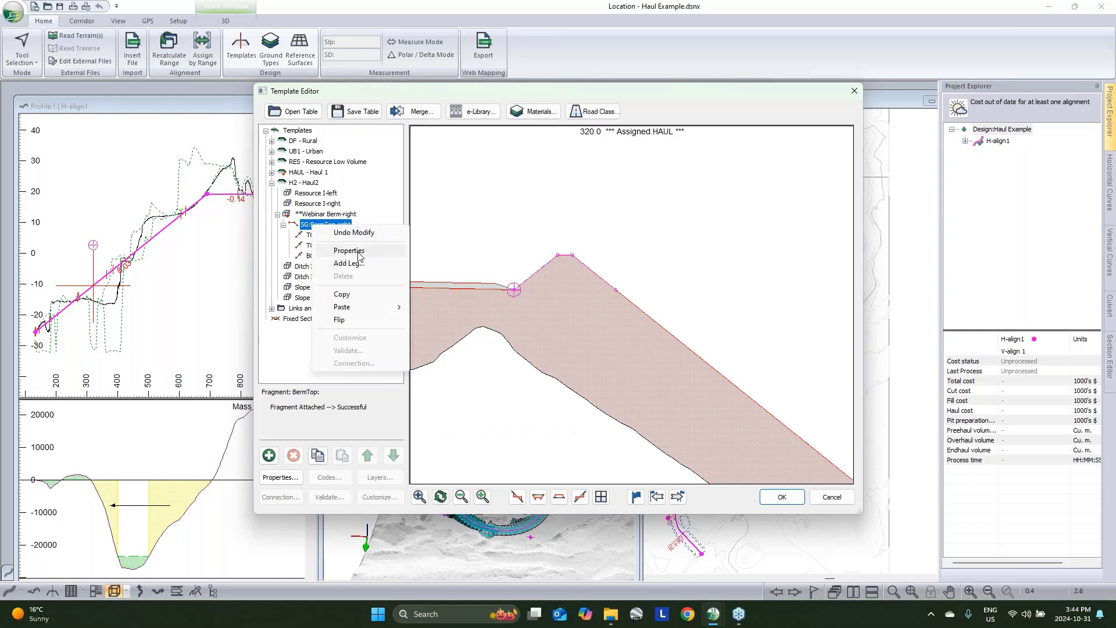
{"action": "left_click", "coordinate": [349, 251]}
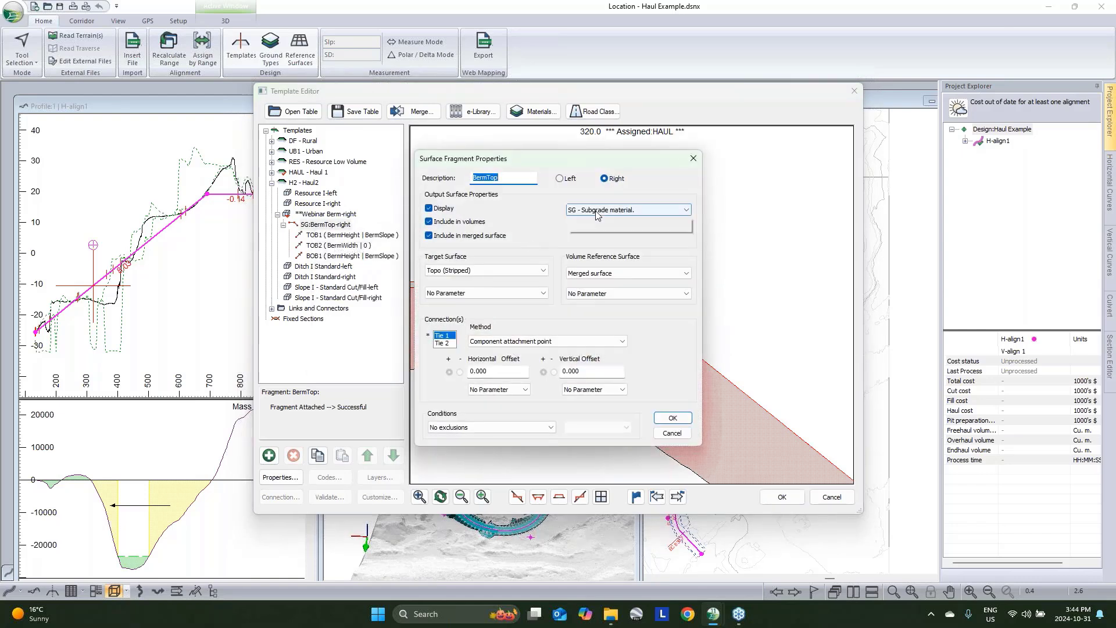
{"action": "left_click", "coordinate": [598, 211]}
{"action": "left_click", "coordinate": [598, 341]}
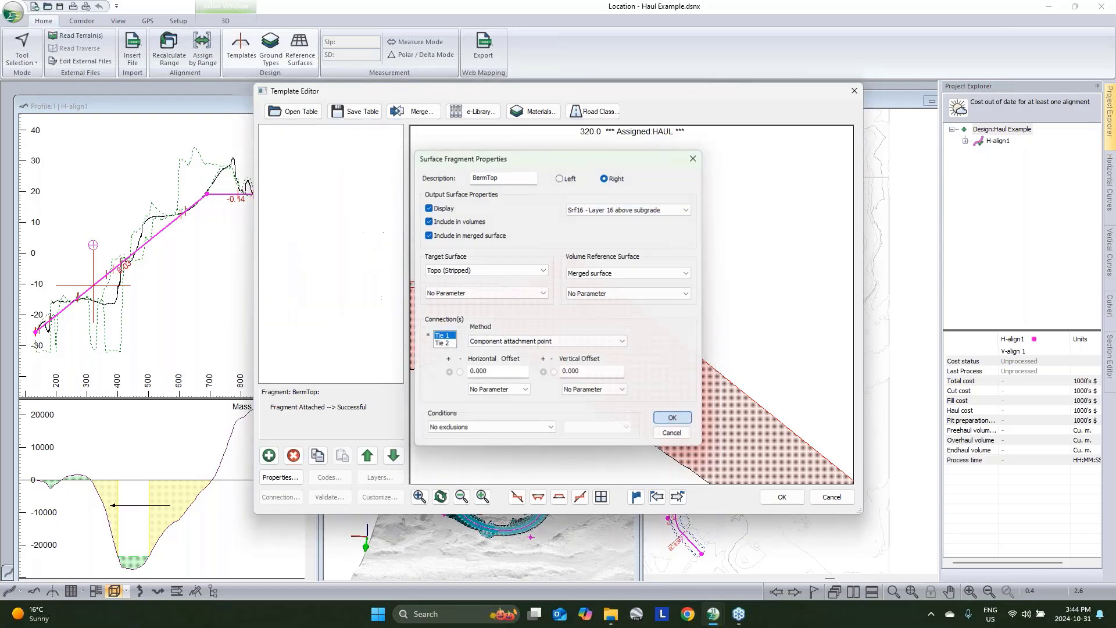
{"action": "left_click", "coordinate": [673, 418]}
Review the BermTop fragment's output surface and volume reference surface settings.
{"action": "mouse_move", "coordinate": [649, 401]}
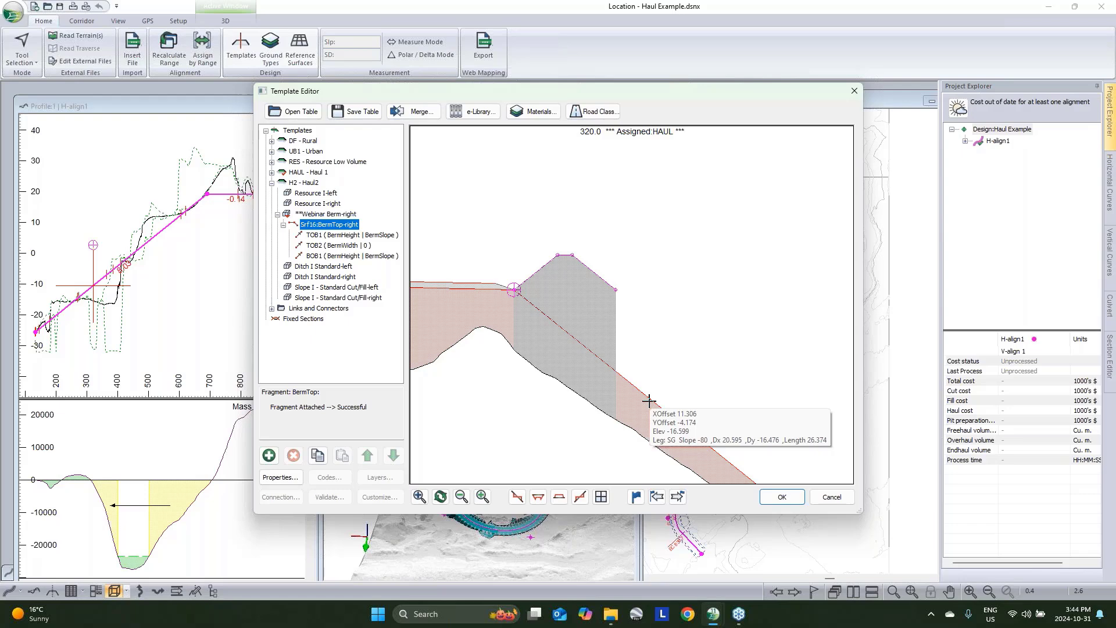
{"action": "right_click", "coordinate": [309, 226]}
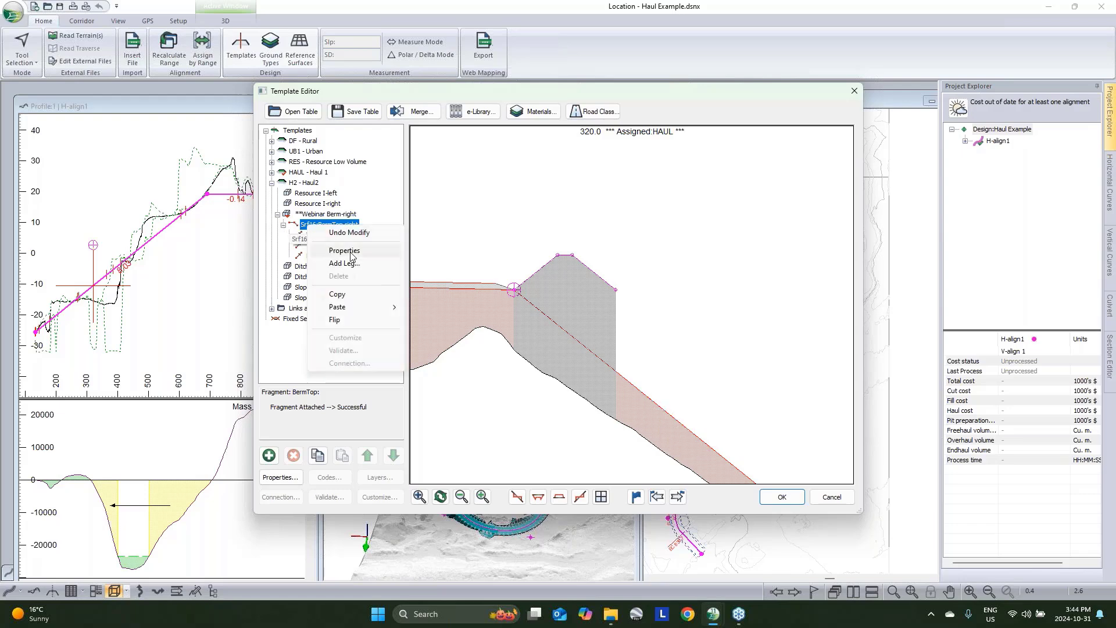
{"action": "left_click", "coordinate": [350, 252]}
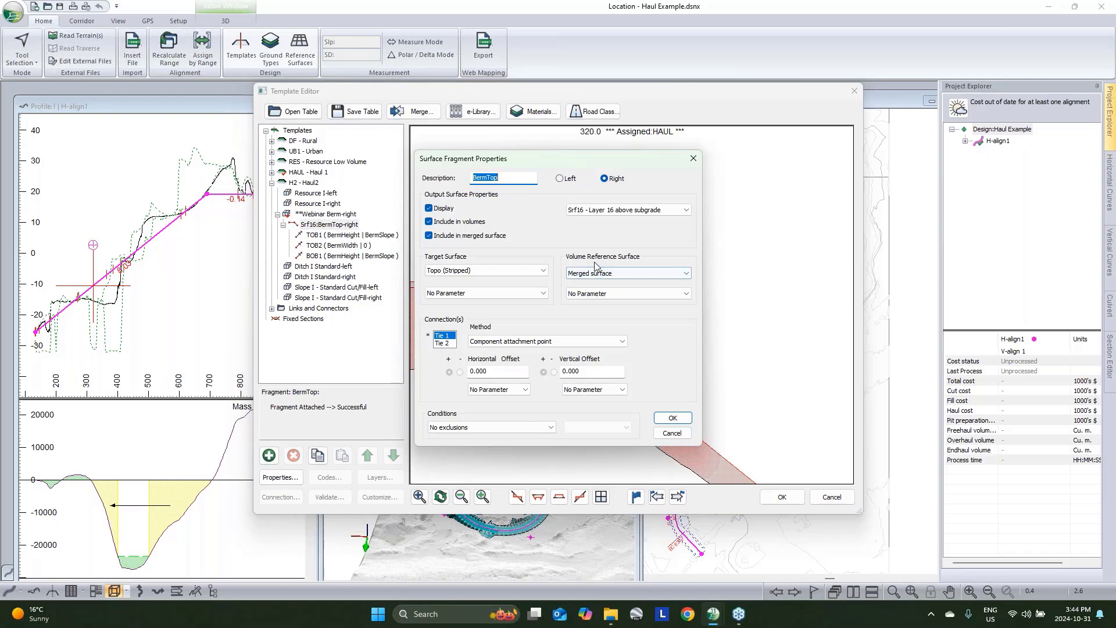
{"action": "left_click", "coordinate": [672, 433]}
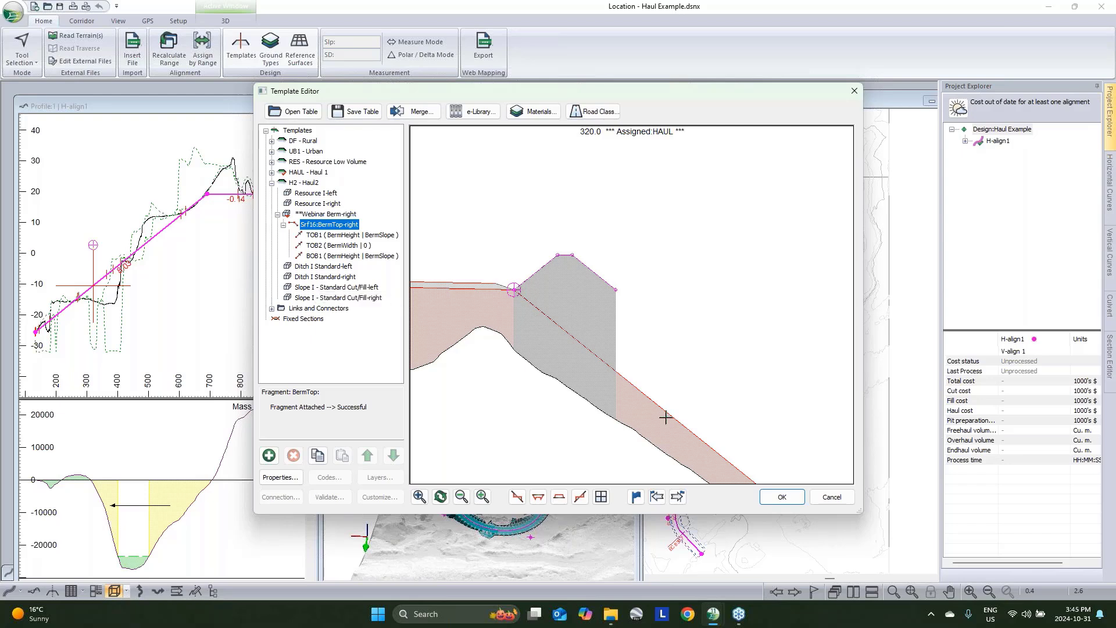
Examine the connection type and match surface of the Slope I - Standard Cut/Fill-right component.
{"action": "mouse_move", "coordinate": [666, 417]}
{"action": "left_click", "coordinate": [317, 298]}
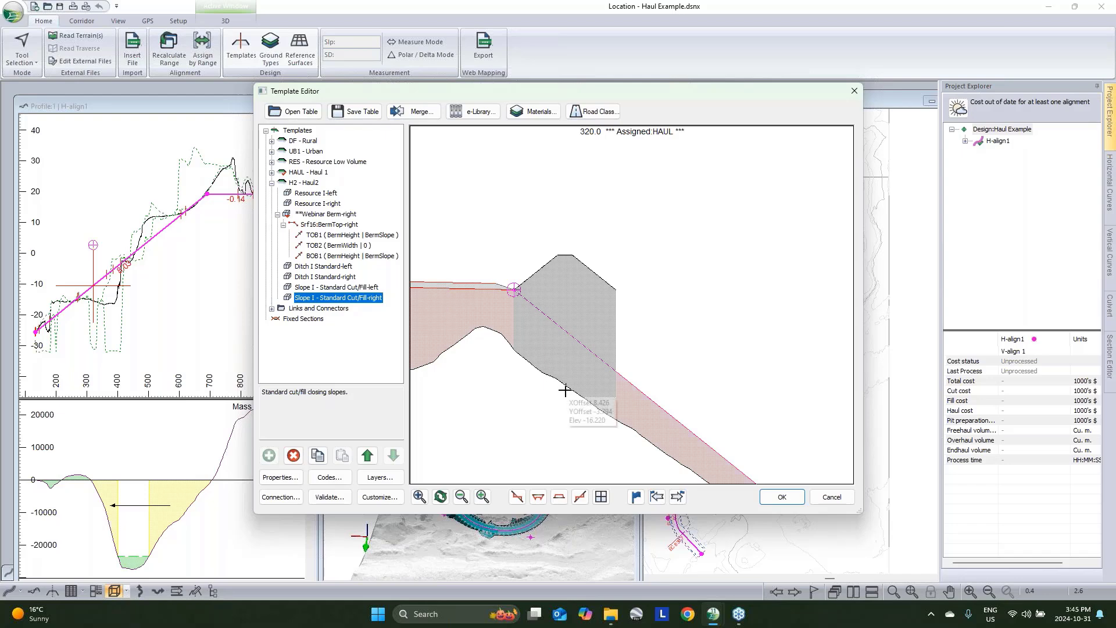
{"action": "left_click", "coordinate": [327, 225]}
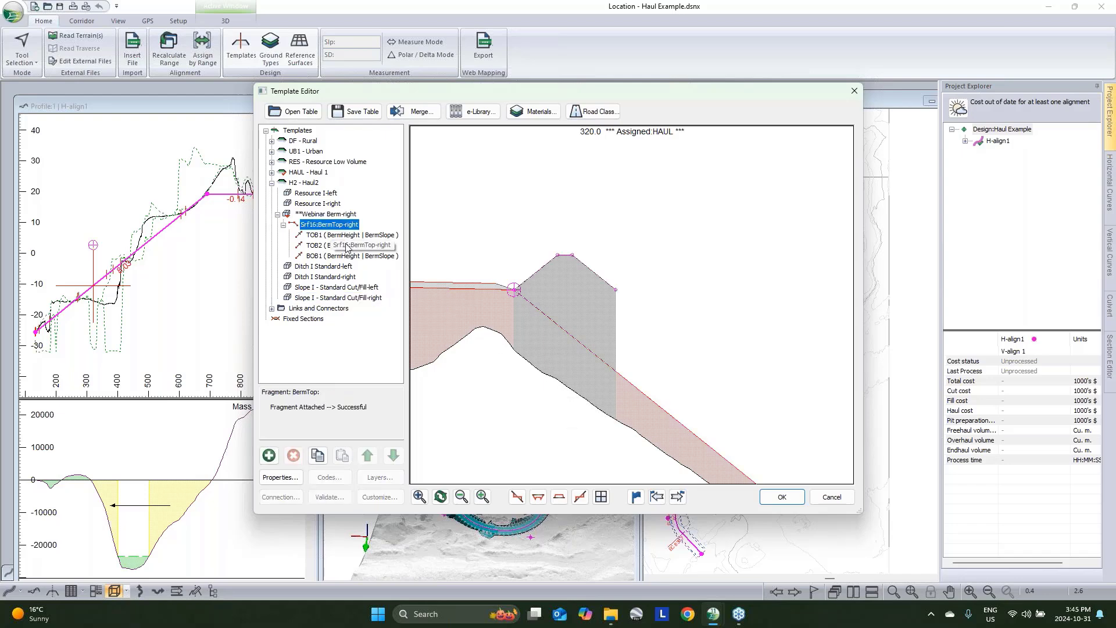
{"action": "left_click", "coordinate": [318, 296]}
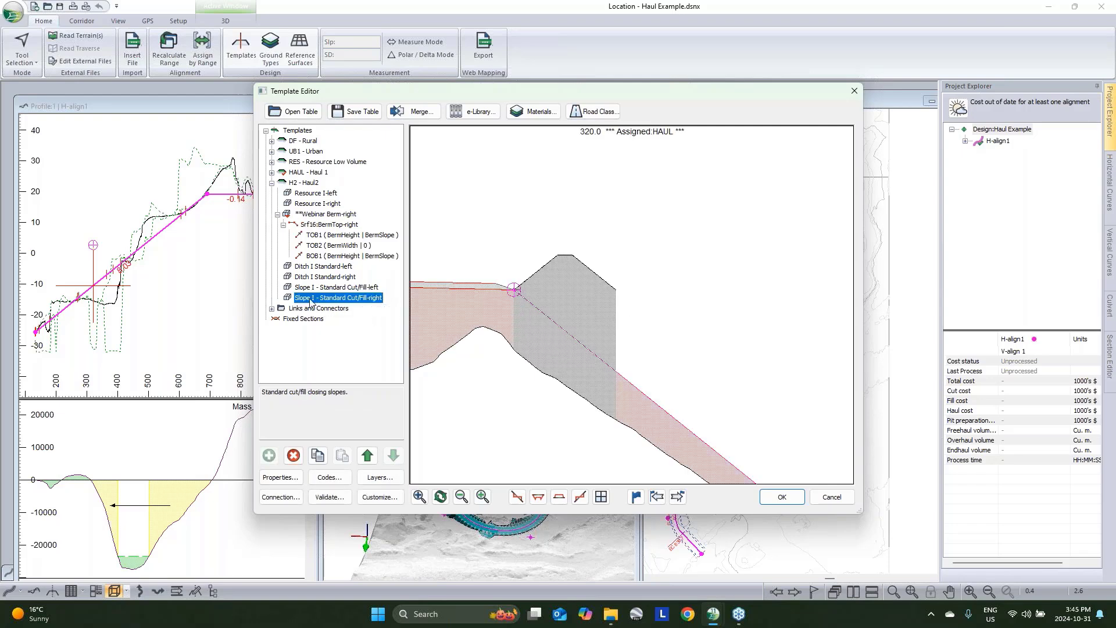
{"action": "left_click", "coordinate": [291, 494]}
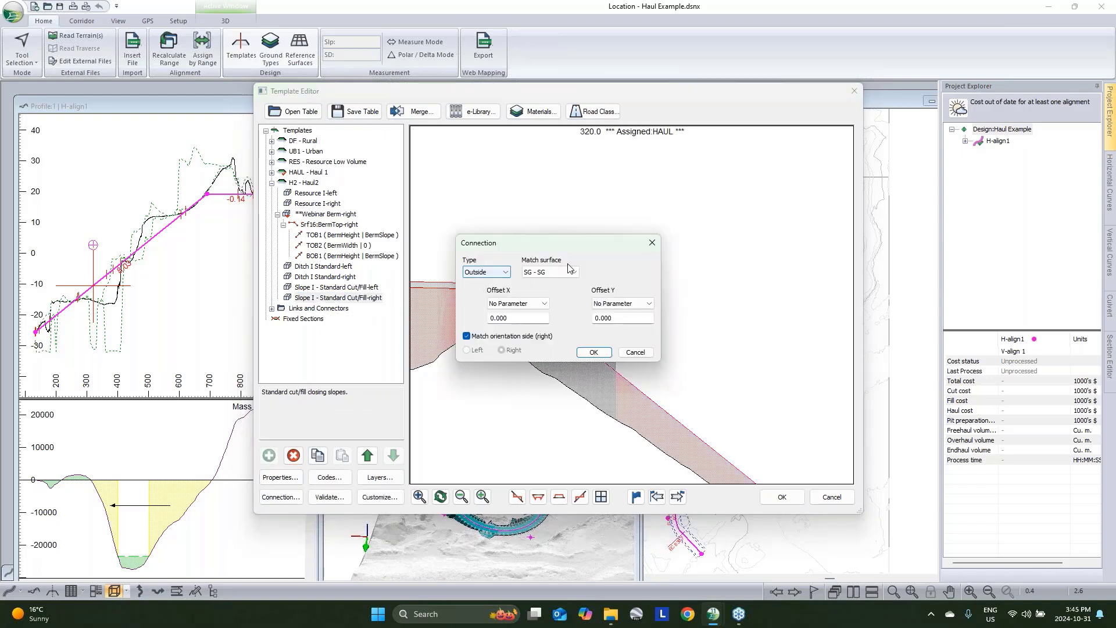
{"action": "left_click", "coordinate": [635, 351]}
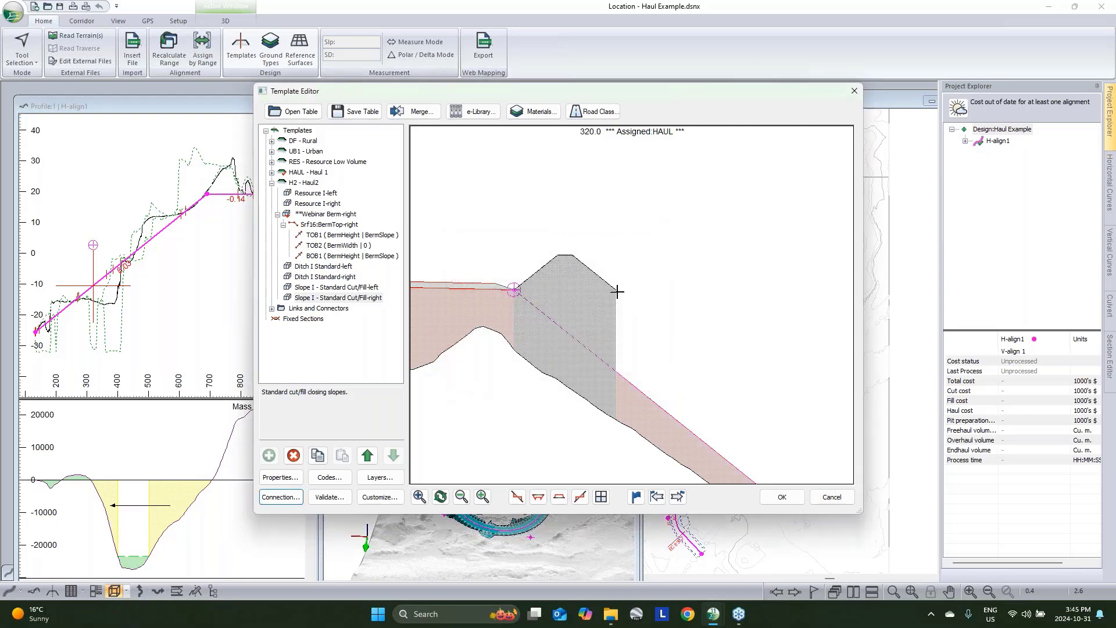
{"action": "mouse_move", "coordinate": [616, 289]}
{"action": "mouse_move", "coordinate": [512, 292]}
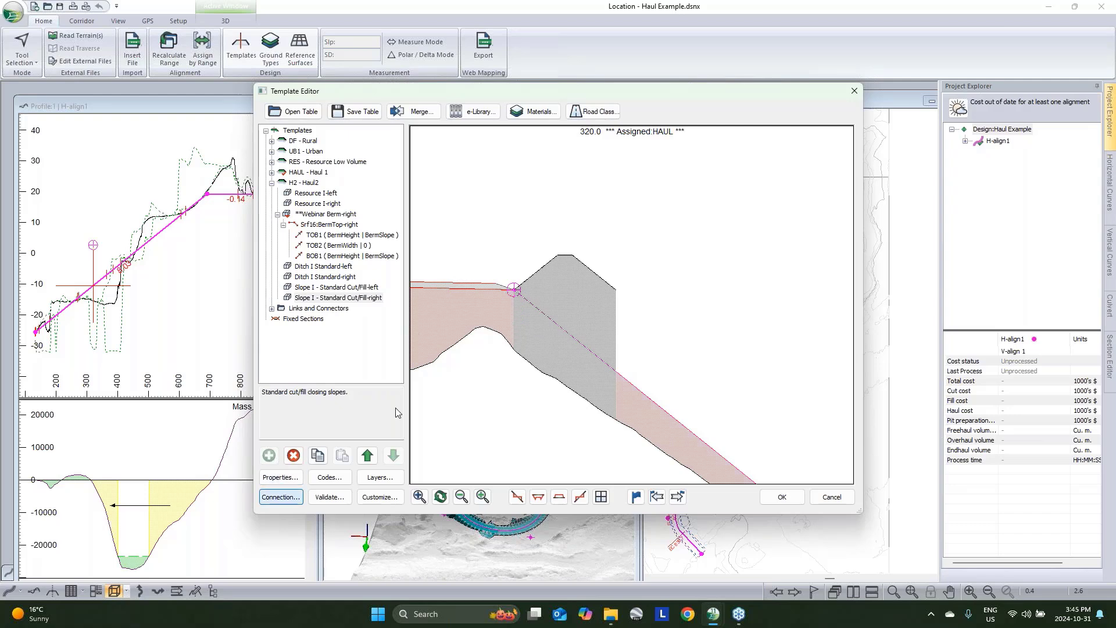
Try matching the outside connection of the Slope I - Standard Cut/Fill-right component to any surface.
{"action": "left_click", "coordinate": [281, 497]}
{"action": "left_click", "coordinate": [487, 272]}
{"action": "left_click", "coordinate": [538, 273]}
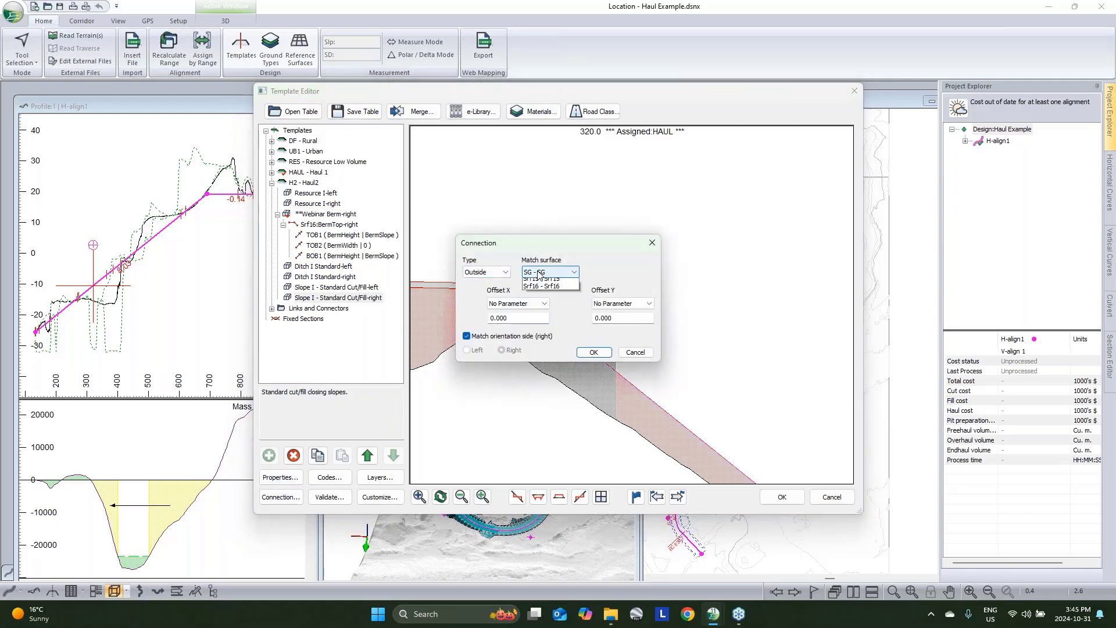
{"action": "left_click", "coordinate": [540, 286]}
{"action": "left_click", "coordinate": [593, 352]}
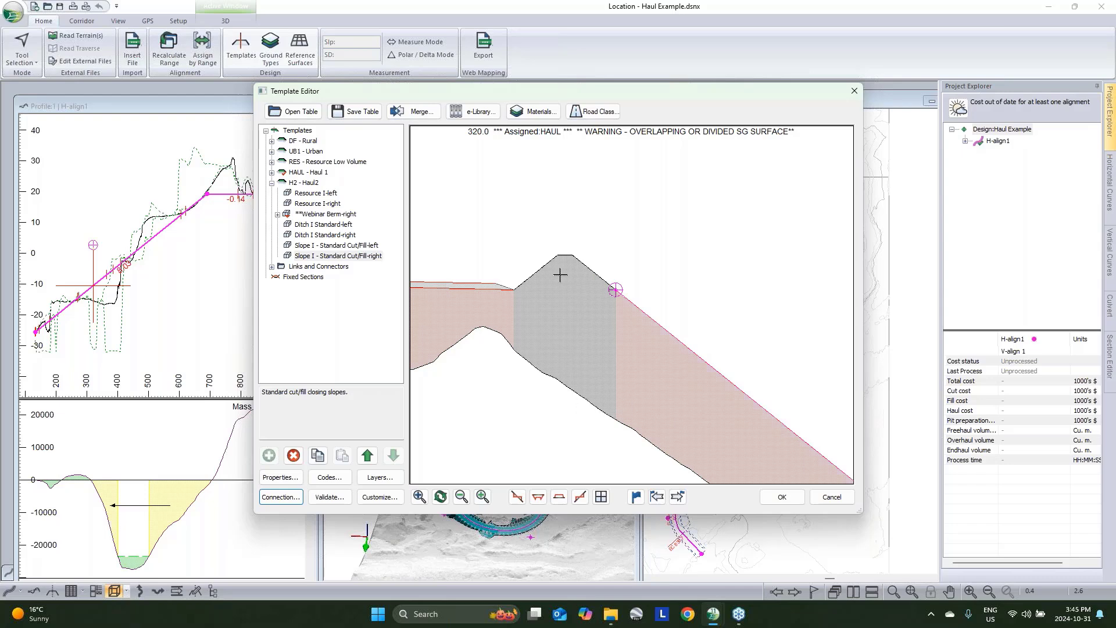
Restore the match surface of the Slope I - Standard Cut/Fill-right connection to SG - SG.
{"action": "mouse_move", "coordinate": [558, 275]}
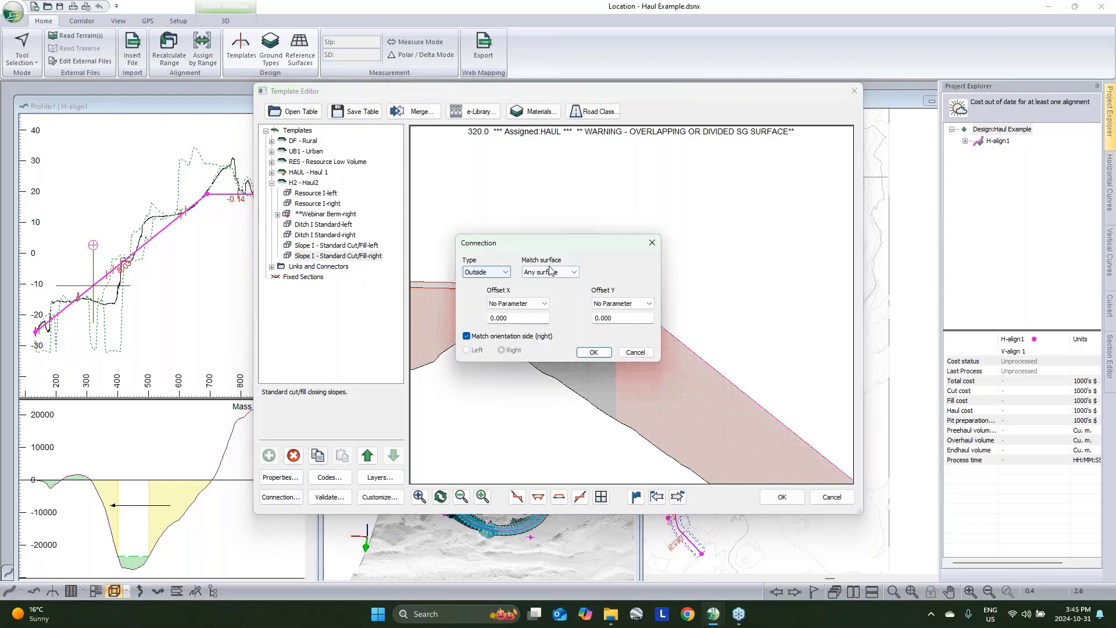
{"action": "left_click", "coordinate": [547, 272]}
{"action": "left_click", "coordinate": [547, 285]}
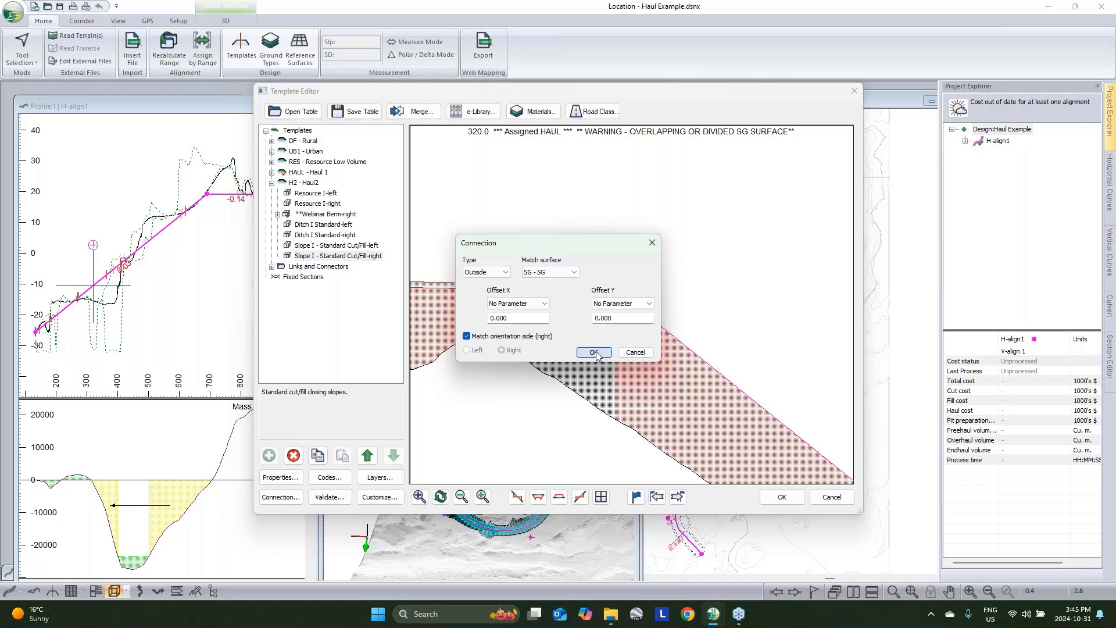
{"action": "left_click", "coordinate": [593, 352]}
{"action": "mouse_move", "coordinate": [599, 336]}
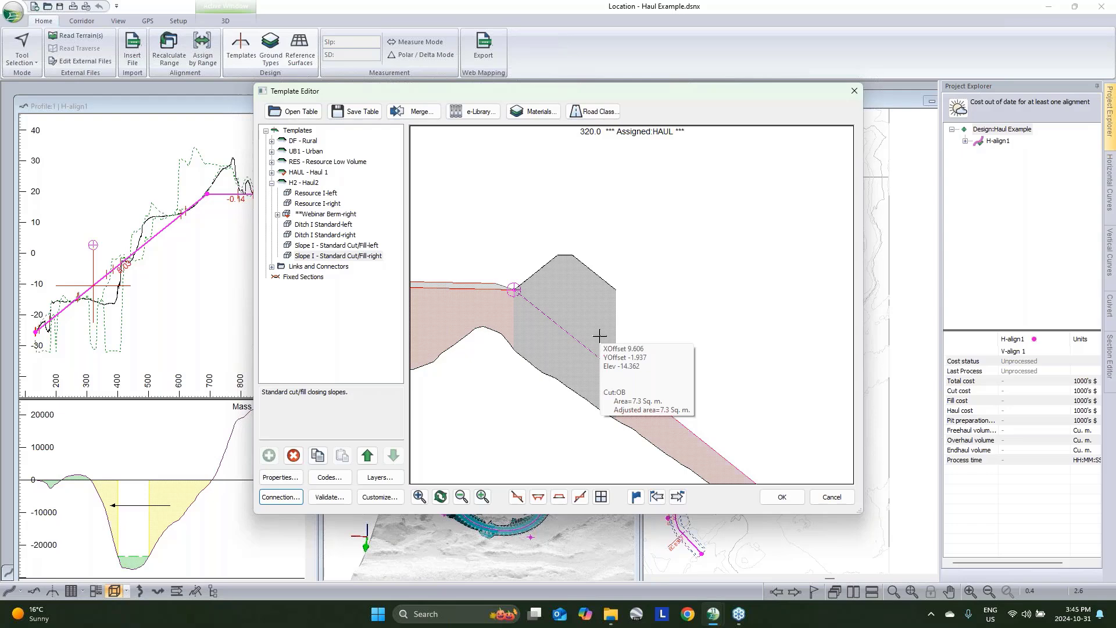
Add a custom parameter to the Webinar Berm-right component with User Editable and User Overridable turned off.
{"action": "left_click", "coordinate": [278, 214]}
{"action": "left_click", "coordinate": [283, 224]}
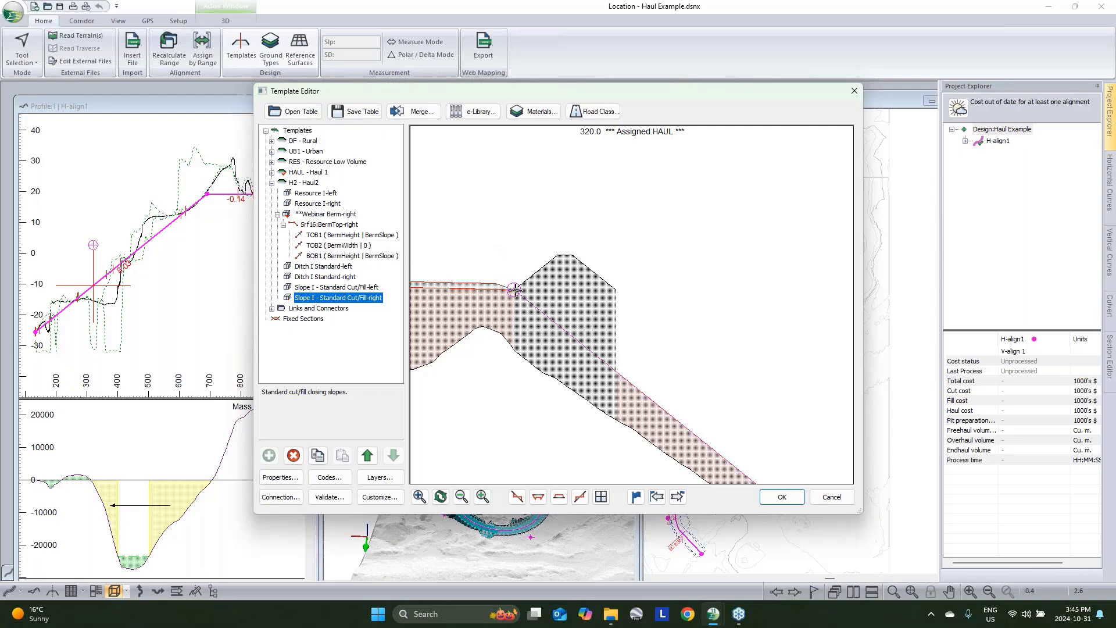
{"action": "mouse_move", "coordinate": [617, 292]}
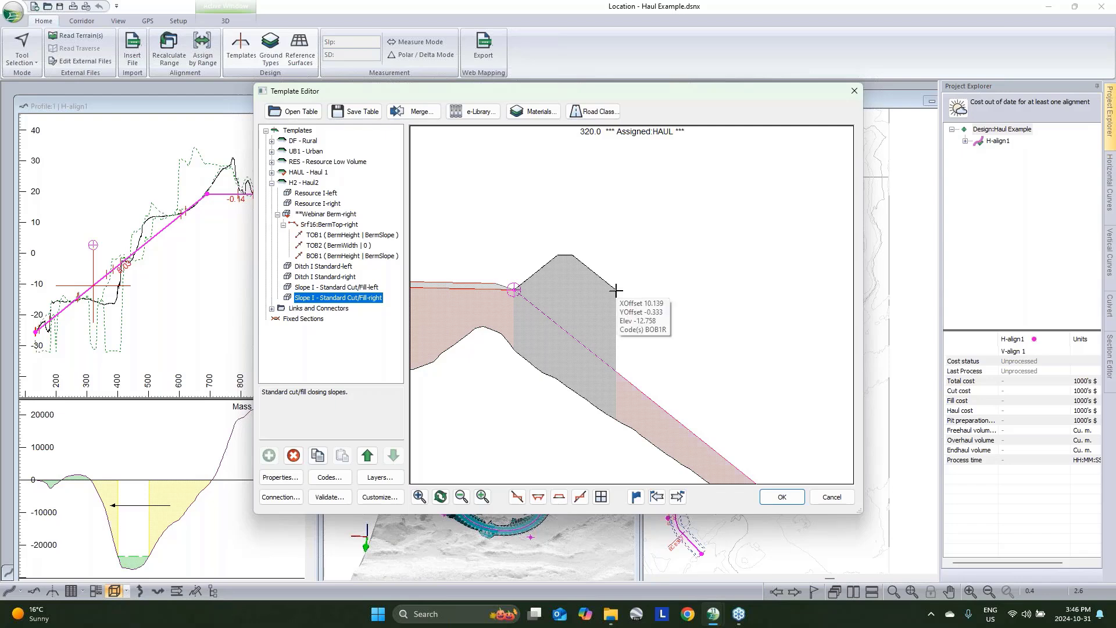
{"action": "left_click", "coordinate": [335, 216]}
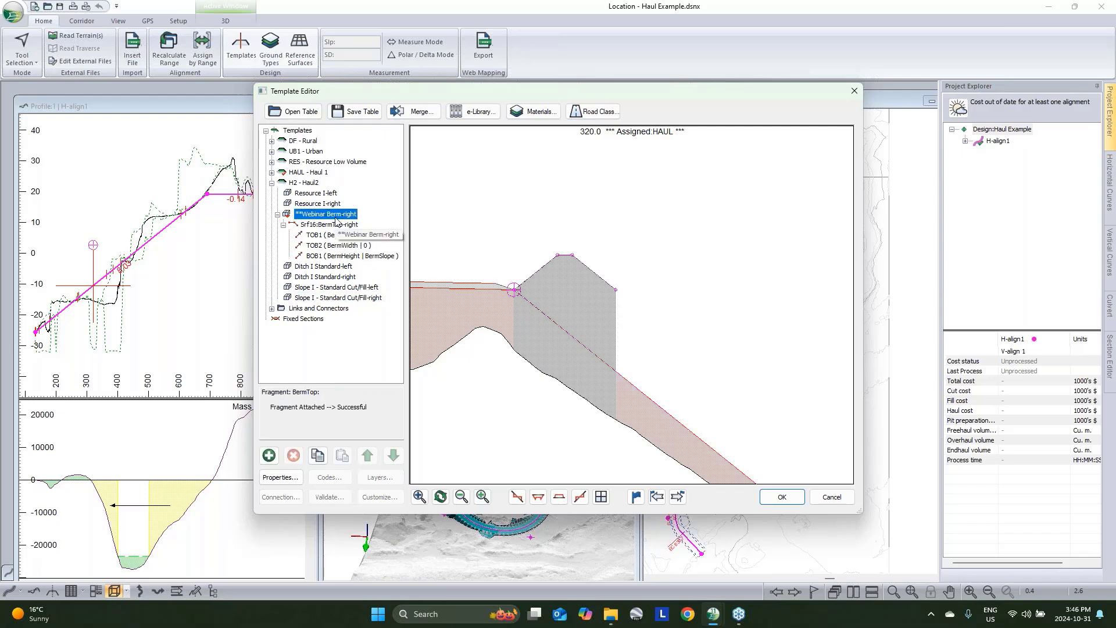
{"action": "right_click", "coordinate": [349, 217]}
{"action": "left_click", "coordinate": [400, 240]}
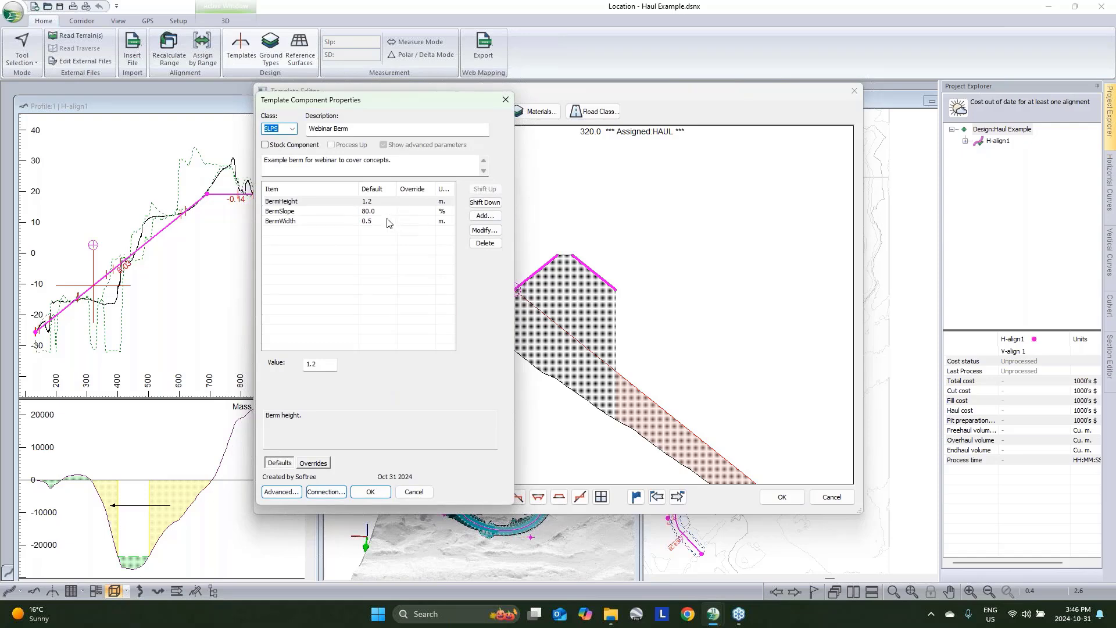
{"action": "left_click", "coordinate": [400, 221]}
{"action": "left_click", "coordinate": [498, 222]}
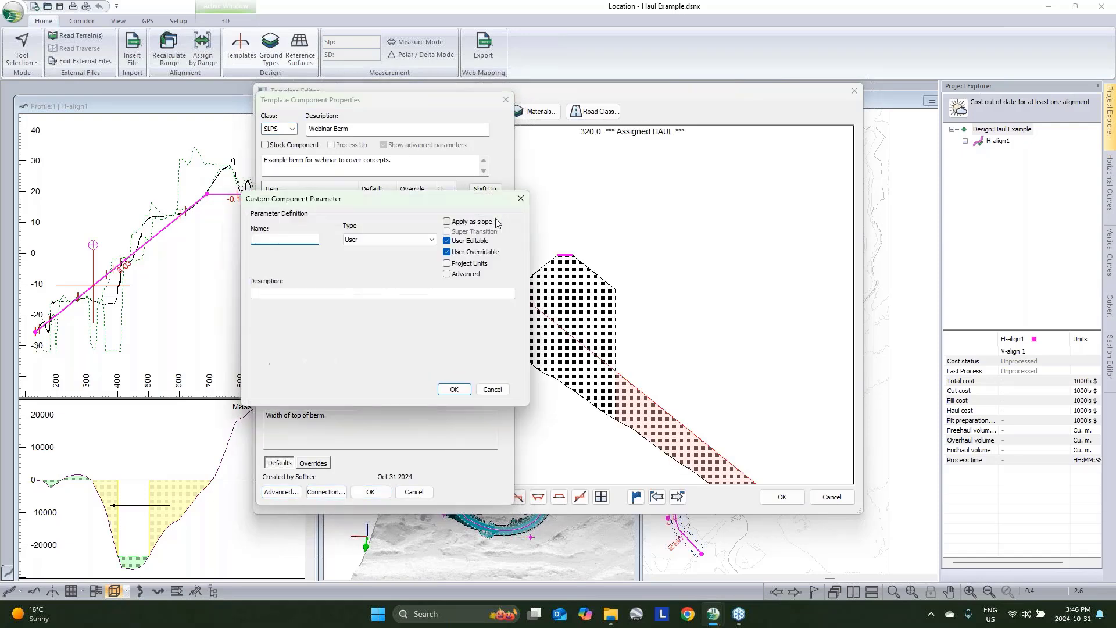
{"action": "left_click", "coordinate": [447, 241]}
{"action": "left_click", "coordinate": [447, 252]}
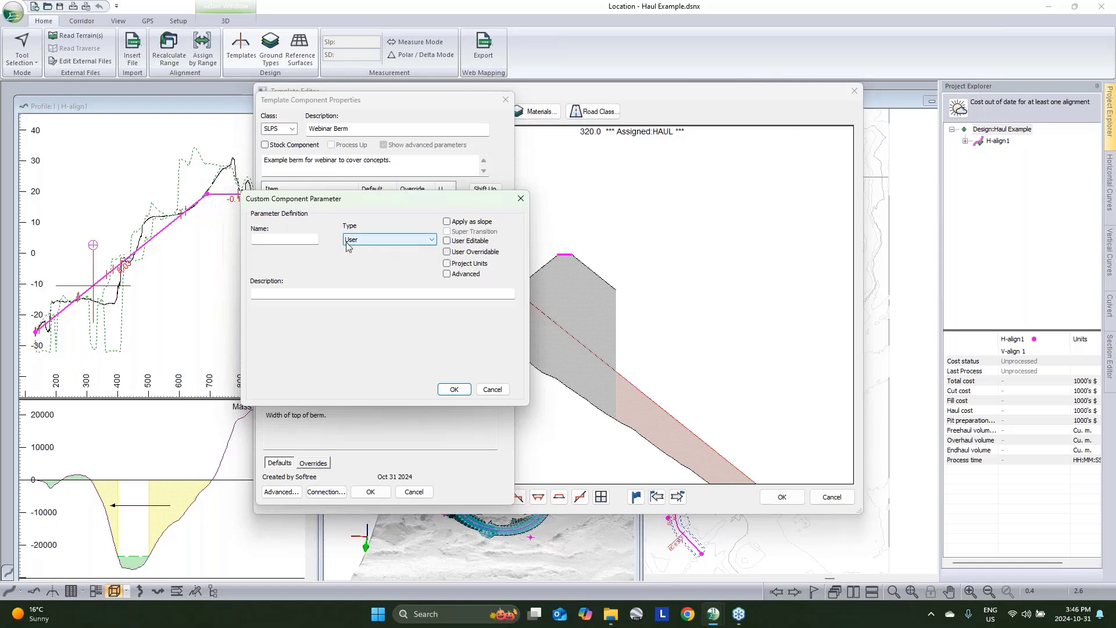
Name the new parameter BermFootprint and describe it as "Base width of our berm".
{"action": "left_click", "coordinate": [294, 240]}
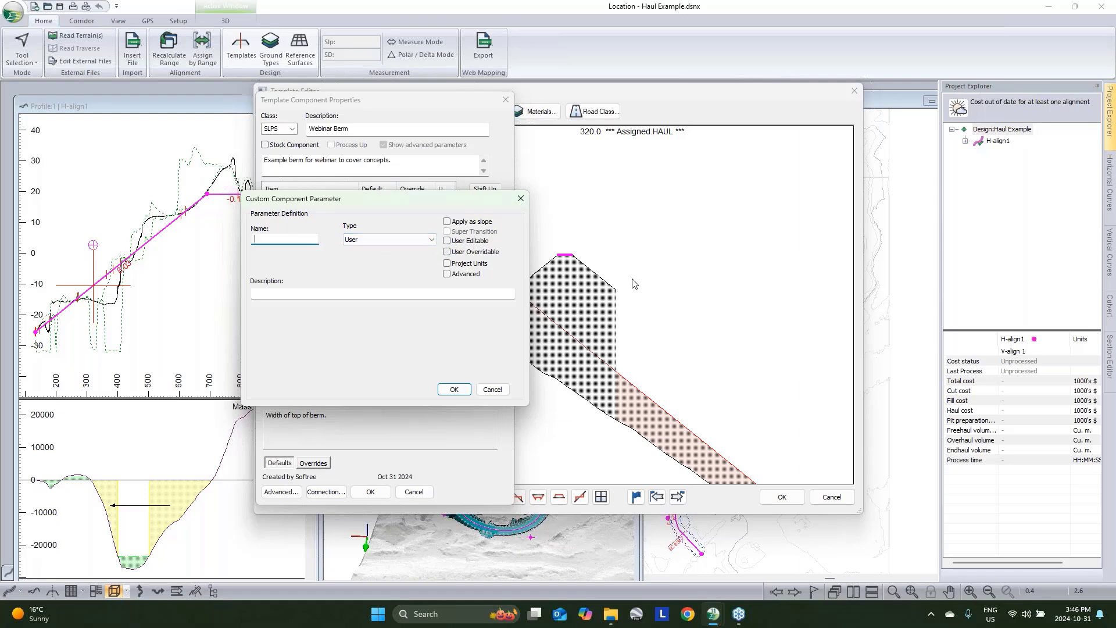
{"action": "type", "text": "BermFootprint"}
{"action": "left_click", "coordinate": [290, 293]}
{"action": "type", "text": "Base width of our berm"}
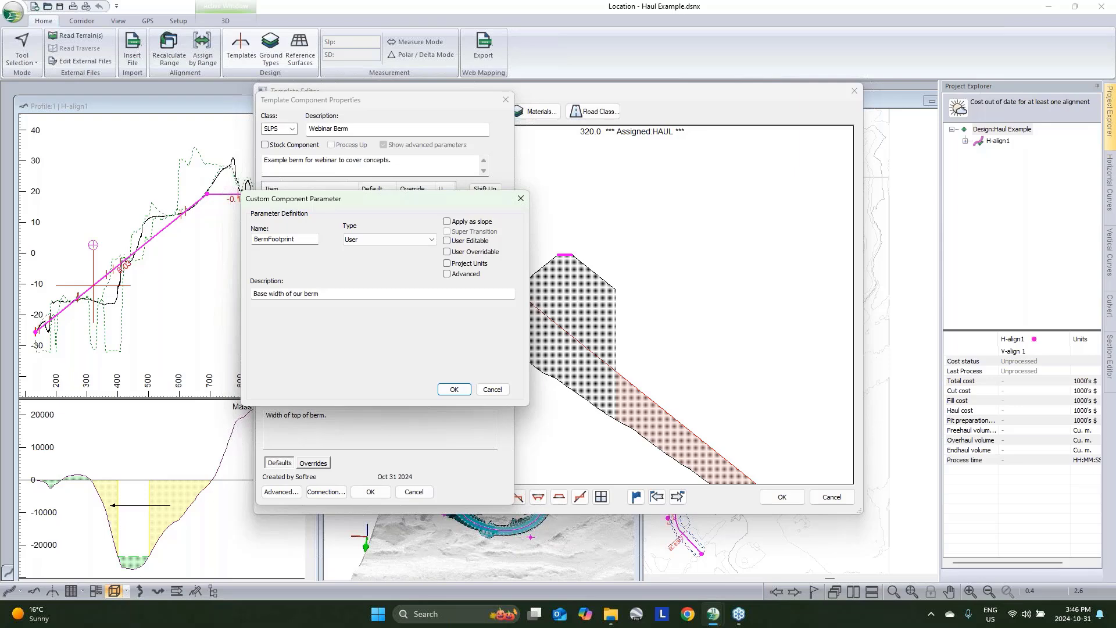
Make BermFootprint an Expression parameter and start its formula with the existing variable BermHeight.
{"action": "left_click", "coordinate": [366, 241]}
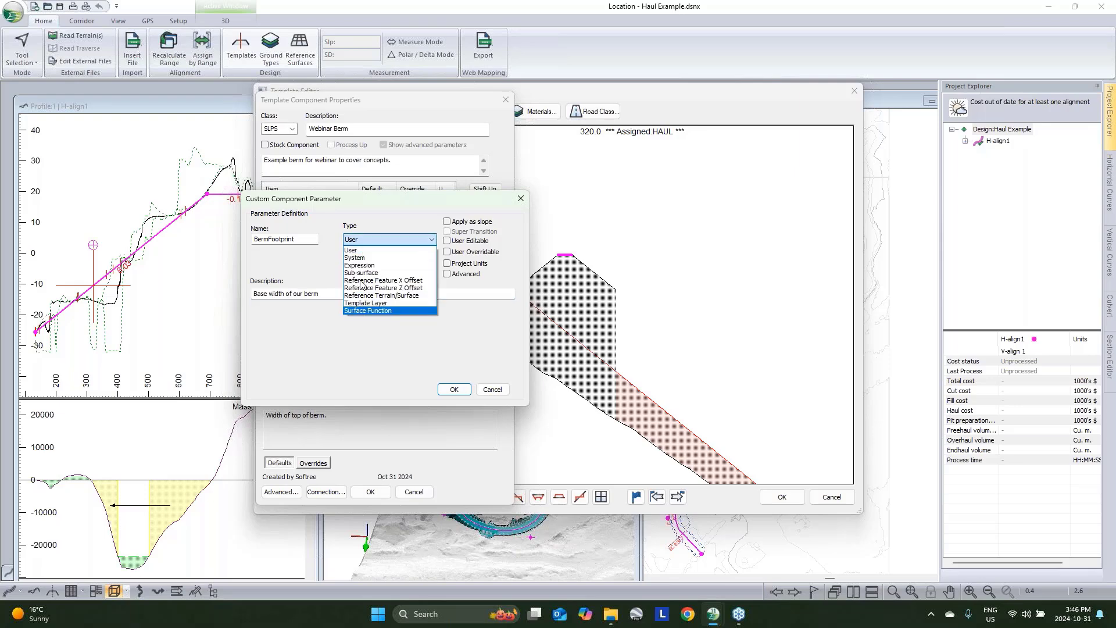
{"action": "left_click", "coordinate": [359, 265]}
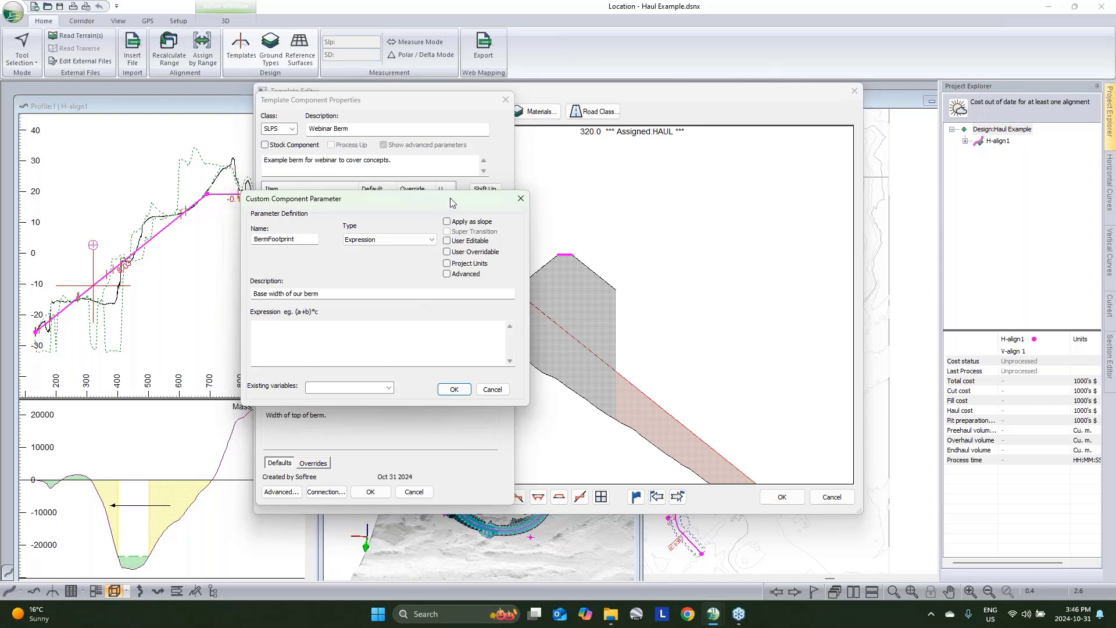
{"action": "left_click_drag", "start_coordinate": [452, 202], "coordinate": [353, 204]}
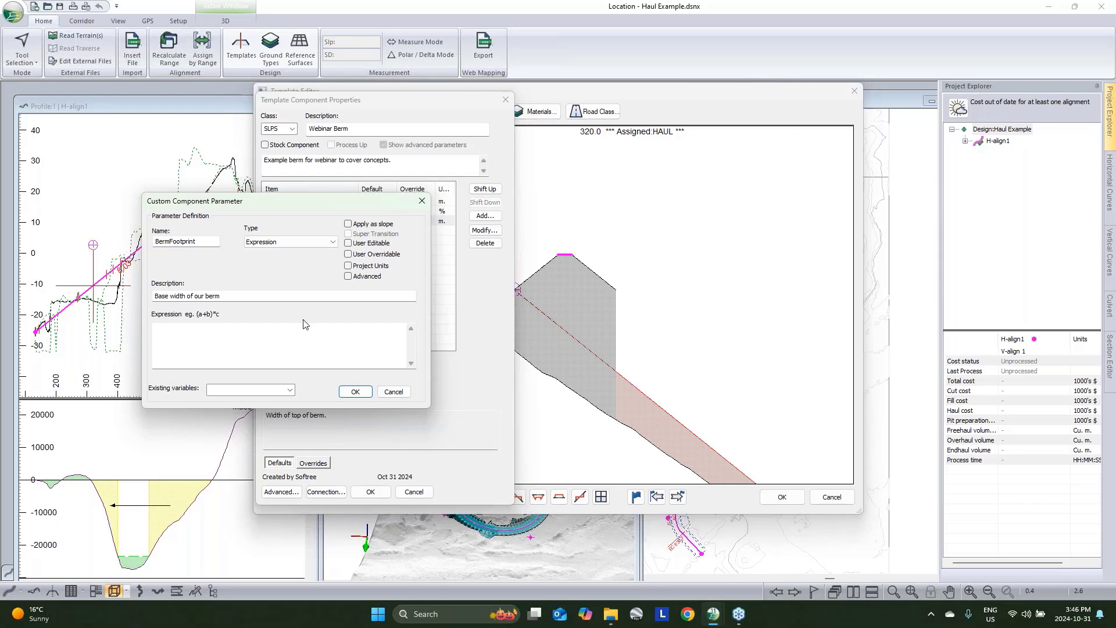
{"action": "left_click", "coordinate": [290, 390]}
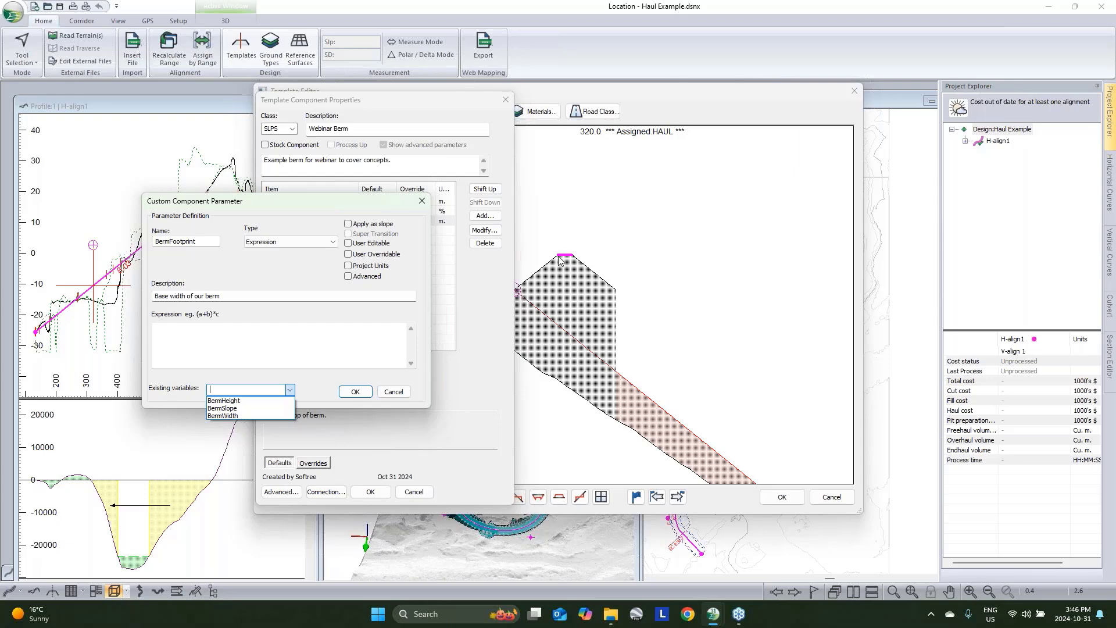
{"action": "left_click", "coordinate": [250, 401]}
{"action": "key", "text": "ctrl+c"}
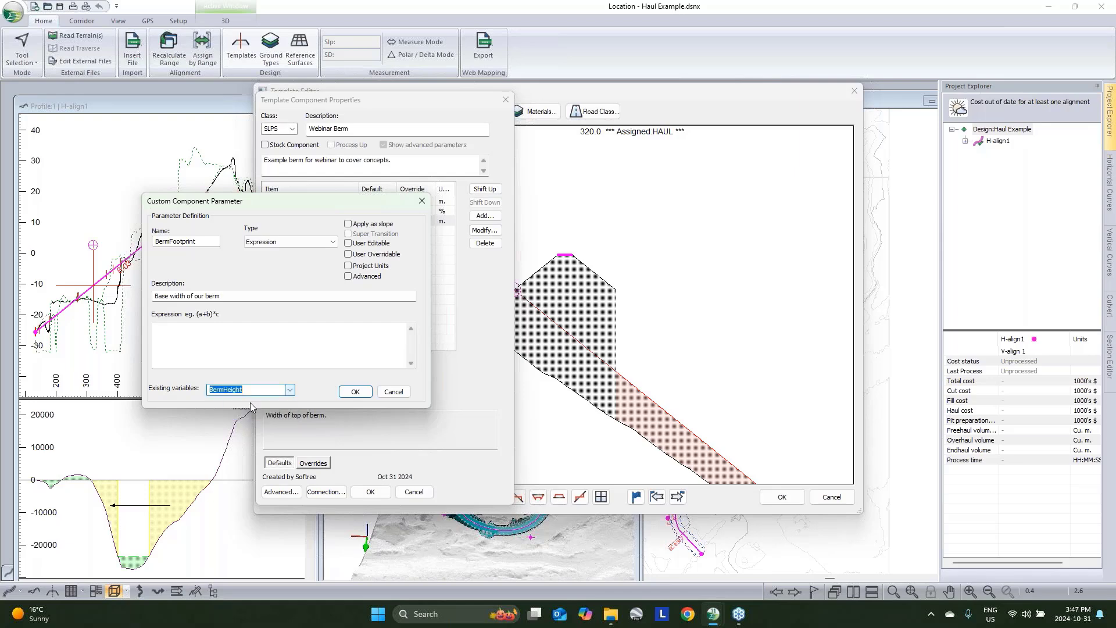
{"action": "left_click", "coordinate": [228, 329]}
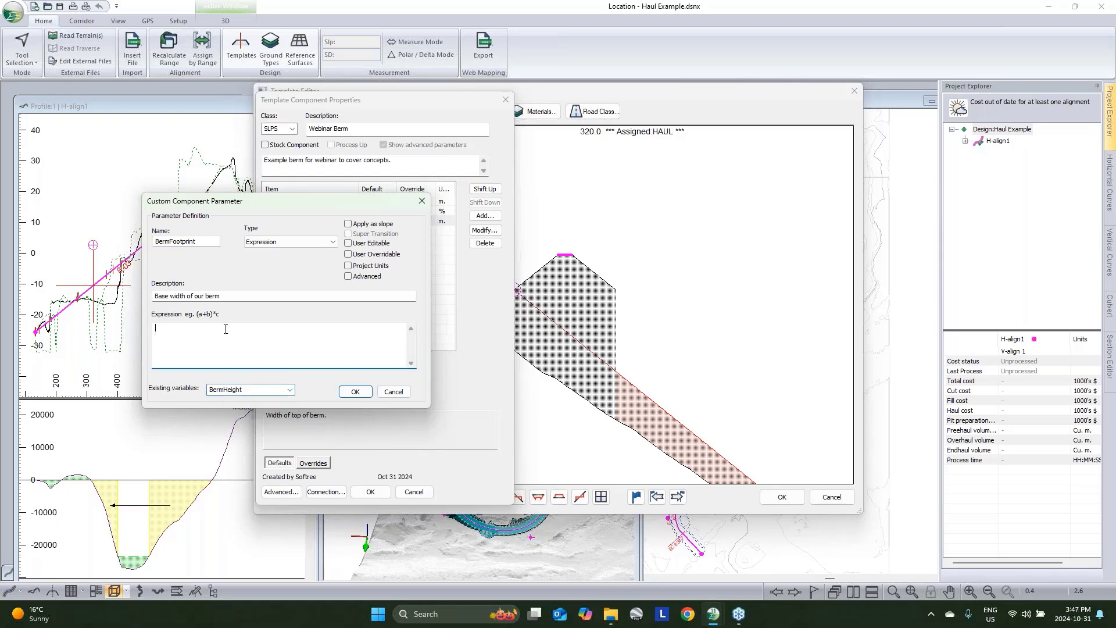
{"action": "key", "text": "ctrl+v"}
Complete the BermFootprint expression as BermHeight/(BermSlope/100) and accept the component properties.
{"action": "left_click", "coordinate": [289, 389]}
{"action": "left_click", "coordinate": [279, 408]}
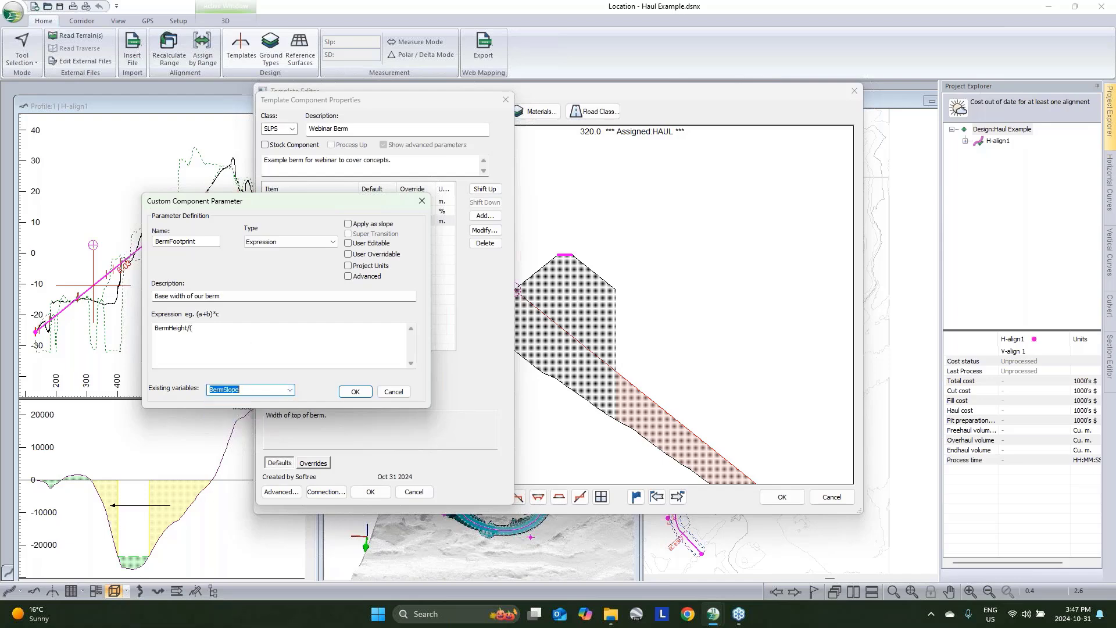
{"action": "left_click", "coordinate": [247, 342]}
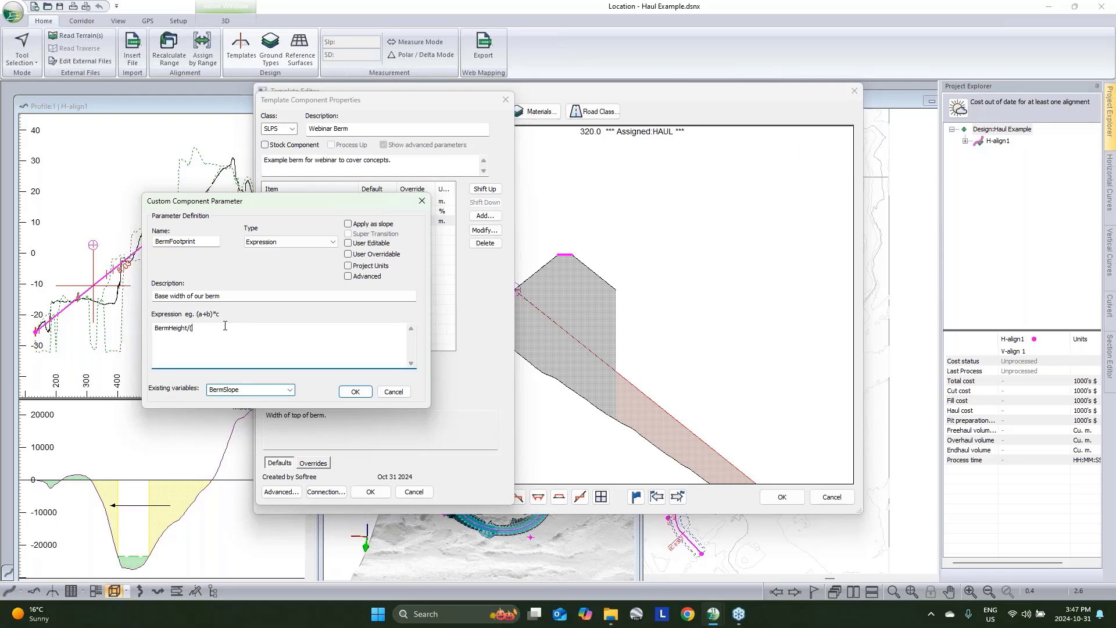
{"action": "type", "text": "/("}
{"action": "type", "text": "BermSlope"}
{"action": "type", "text": "100"}
{"action": "left_click", "coordinate": [354, 393]}
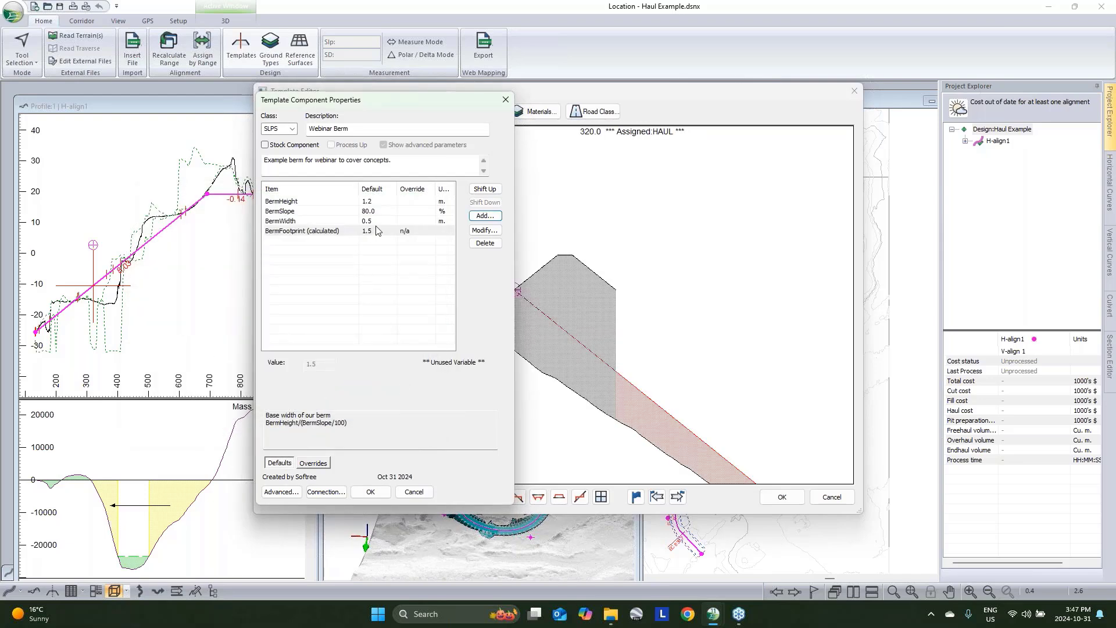
{"action": "left_click_drag", "start_coordinate": [437, 104], "coordinate": [348, 115]}
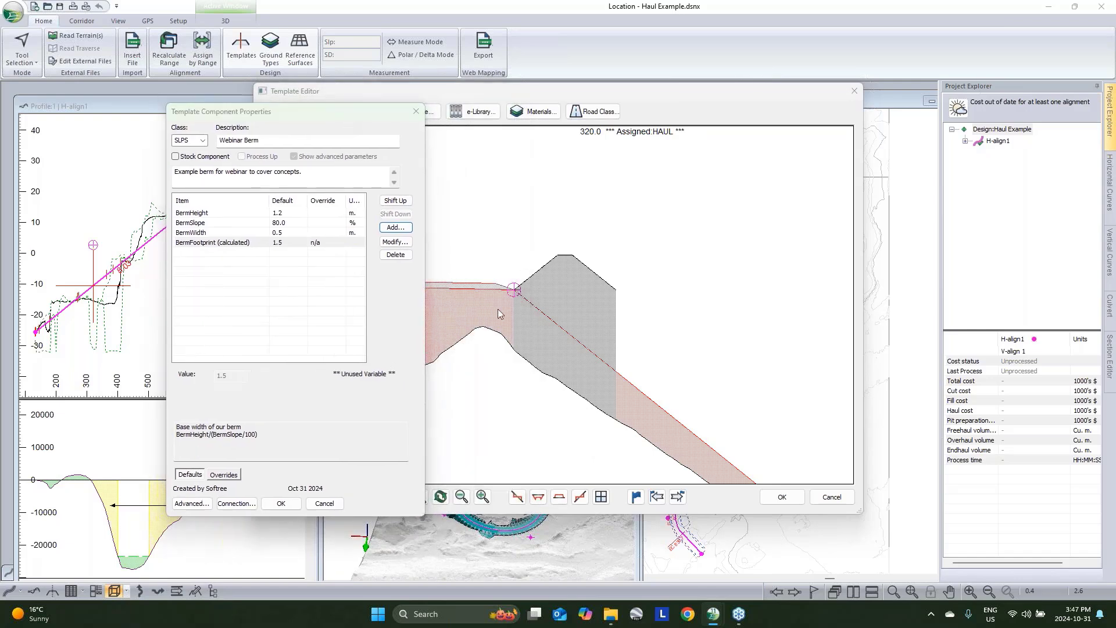
{"action": "left_click", "coordinate": [280, 503]}
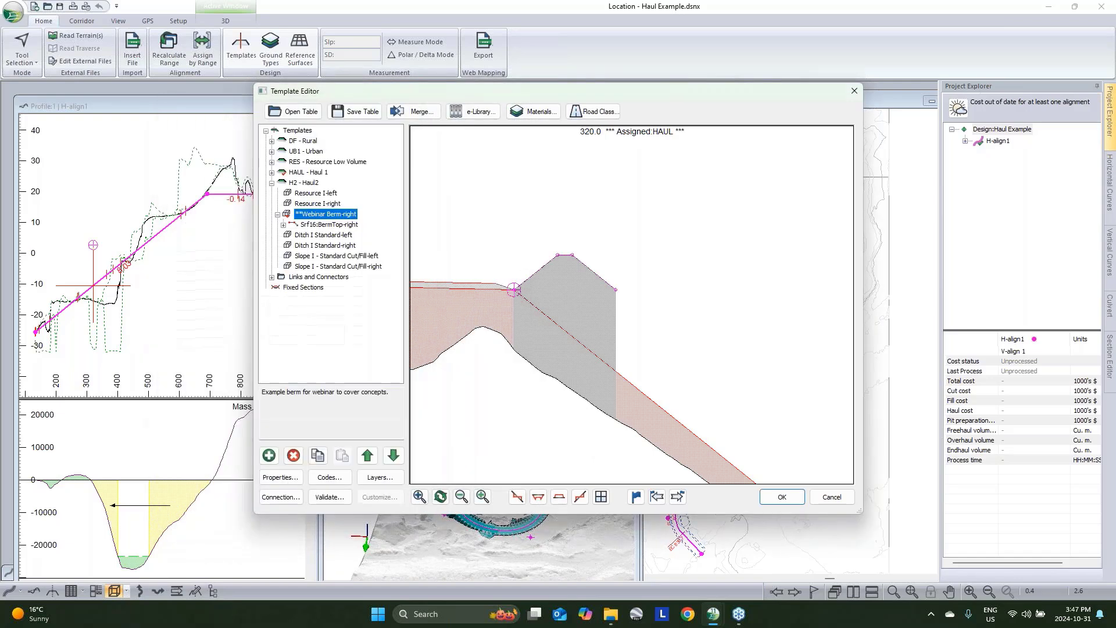
Measure from the berm's attachment point at the road edge to the near corner of the berm top.
{"action": "right_click", "coordinate": [502, 280]}
{"action": "left_click", "coordinate": [540, 423]}
{"action": "left_click", "coordinate": [558, 255]}
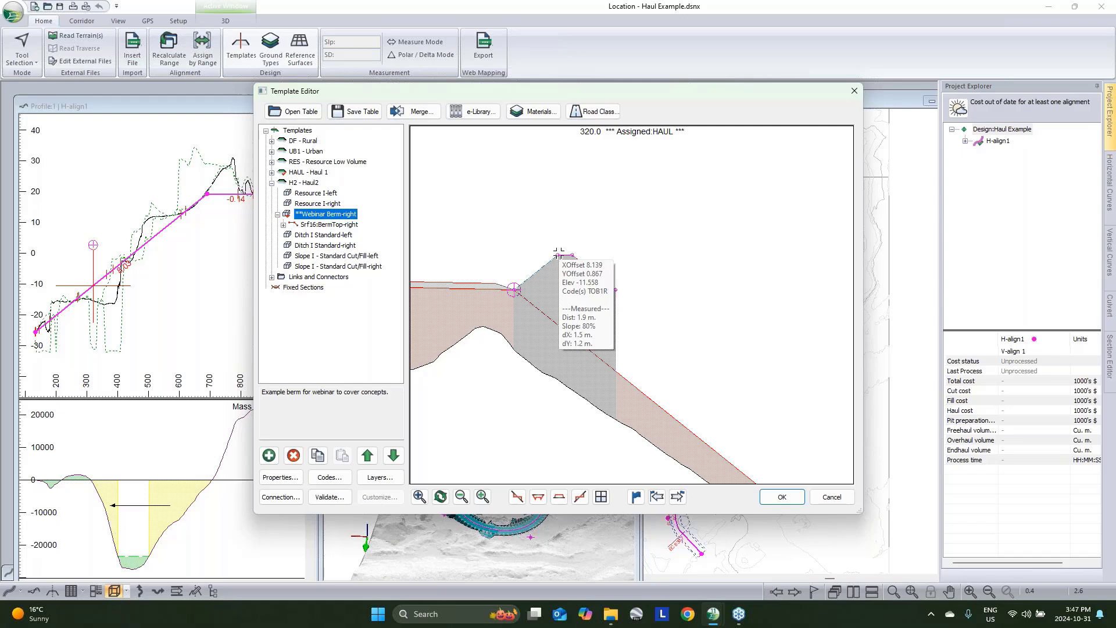
{"action": "left_click_drag", "start_coordinate": [558, 254], "coordinate": [592, 302]}
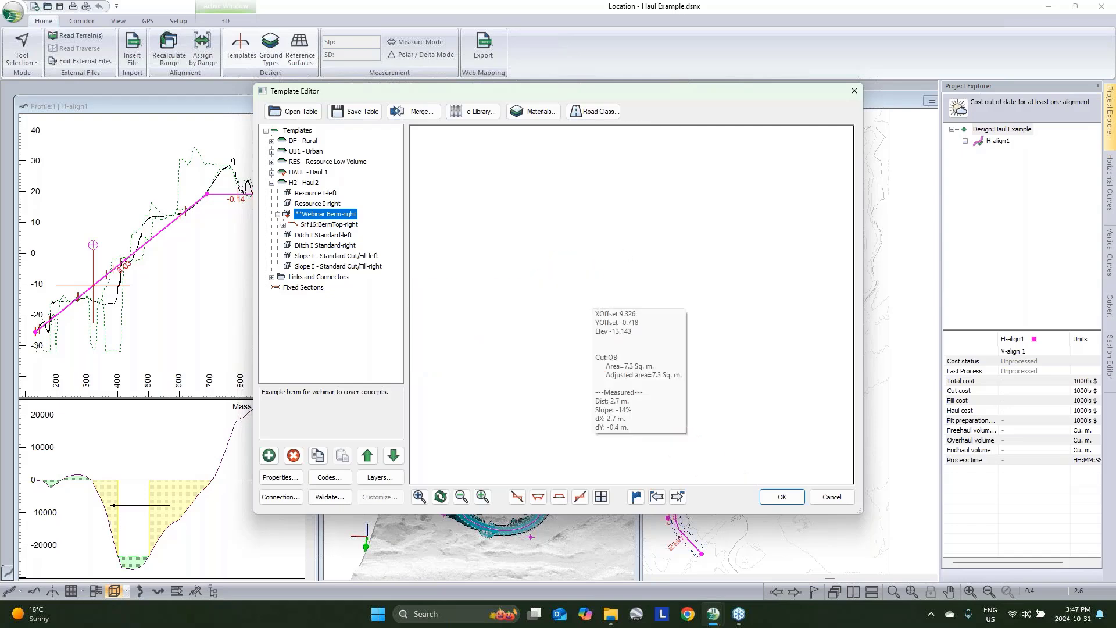
Change the Webinar Berm component's BermFootprint expression to (BermHeight/(BermSlope/100))*2 to cover both side slopes.
{"action": "left_click", "coordinate": [284, 224]}
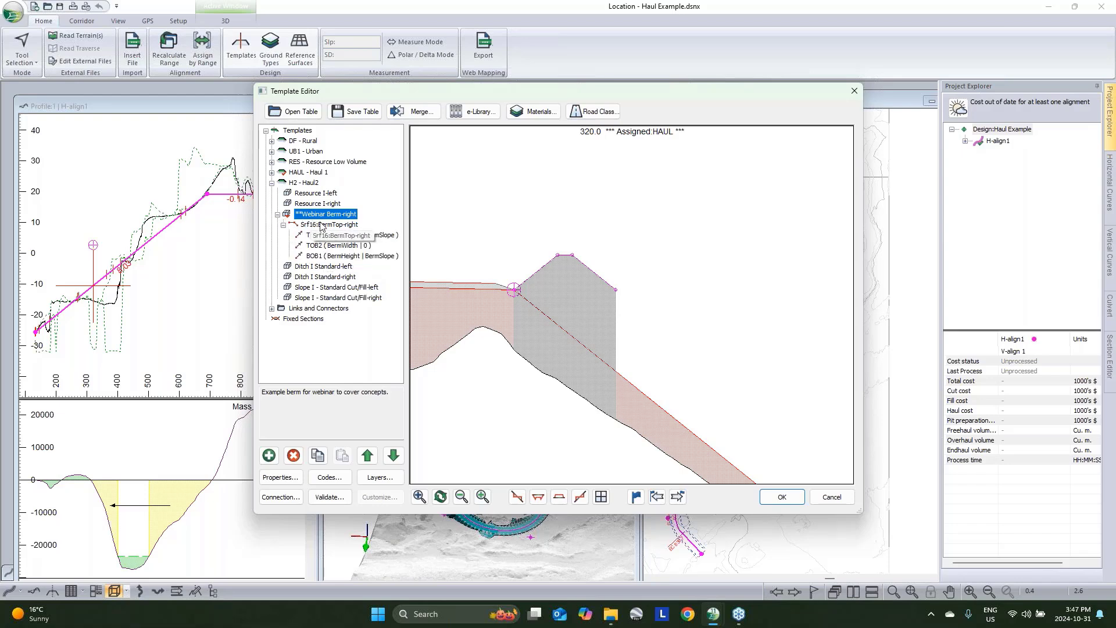
{"action": "right_click", "coordinate": [308, 216]}
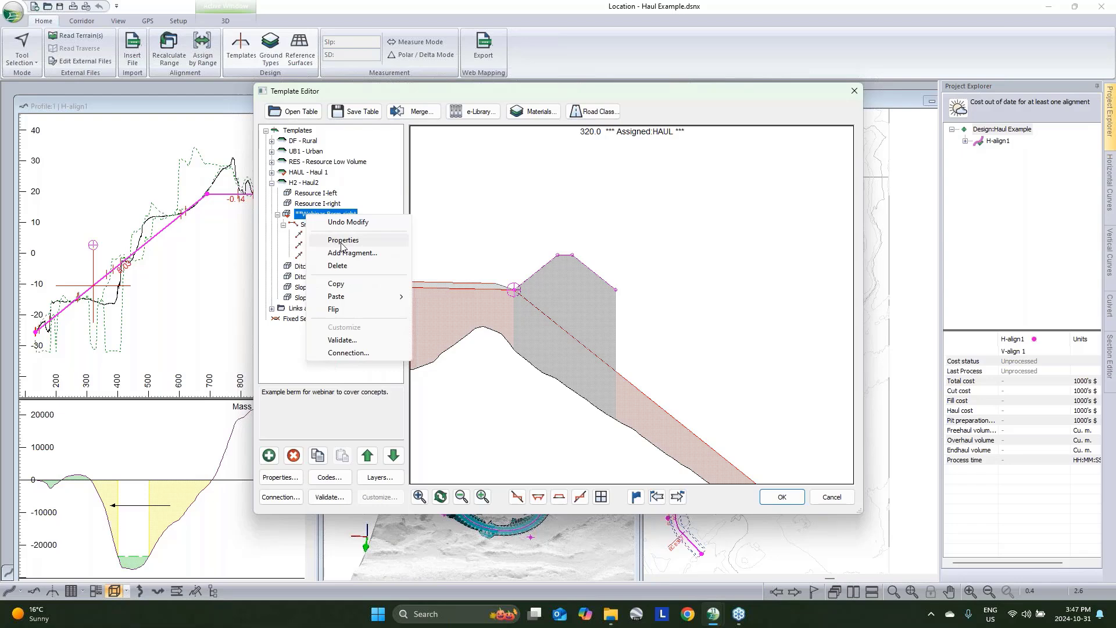
{"action": "left_click", "coordinate": [343, 240]}
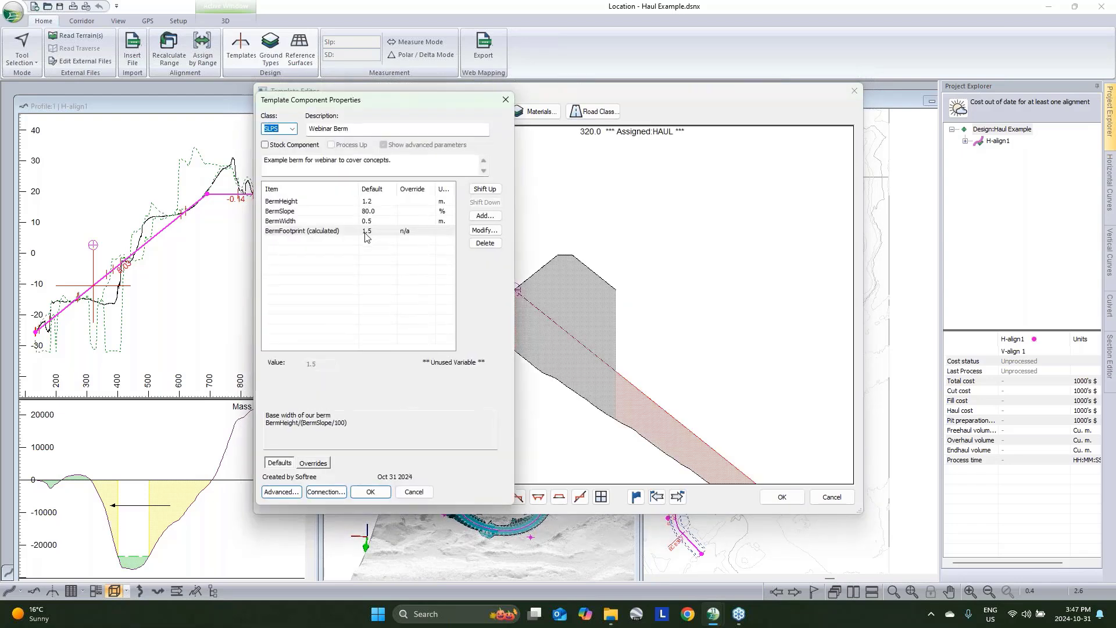
{"action": "left_click", "coordinate": [363, 231]}
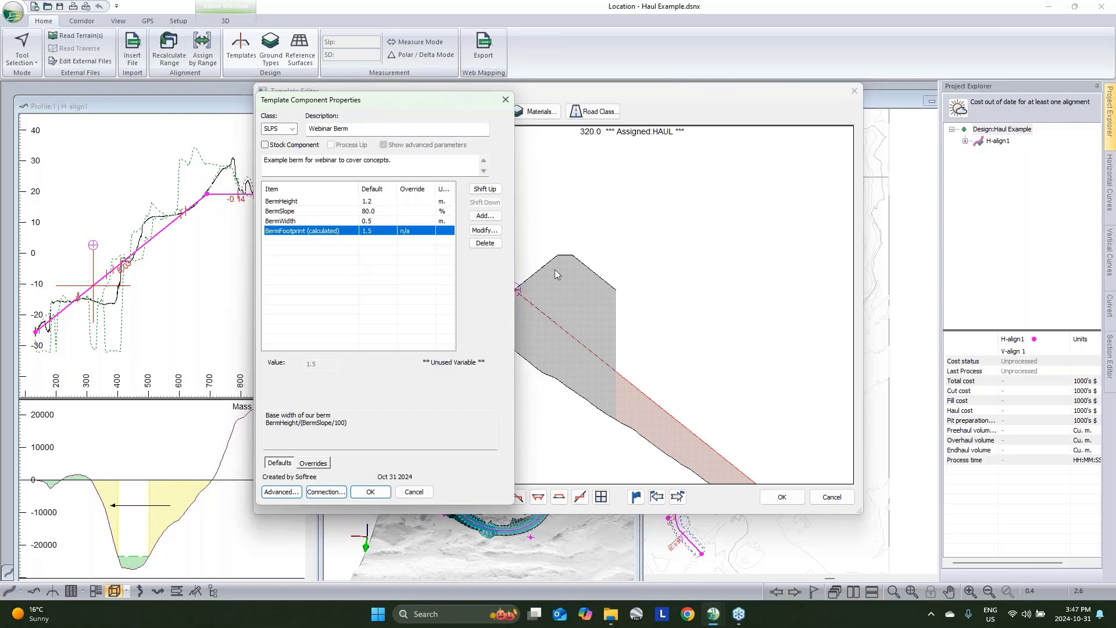
{"action": "left_click", "coordinate": [485, 230]}
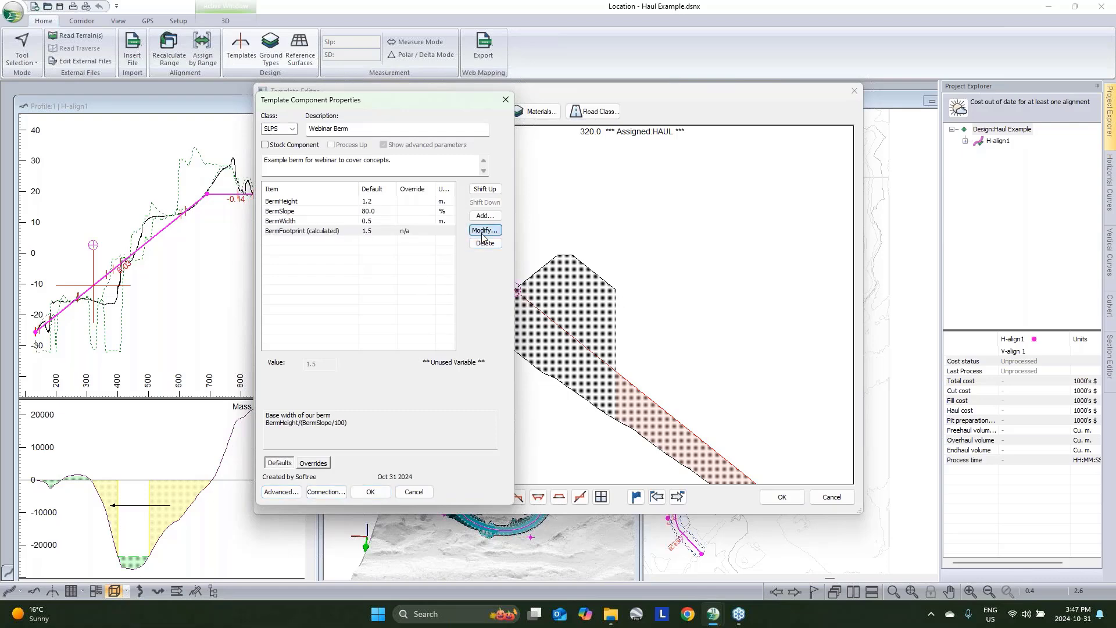
{"action": "left_click", "coordinate": [335, 328]}
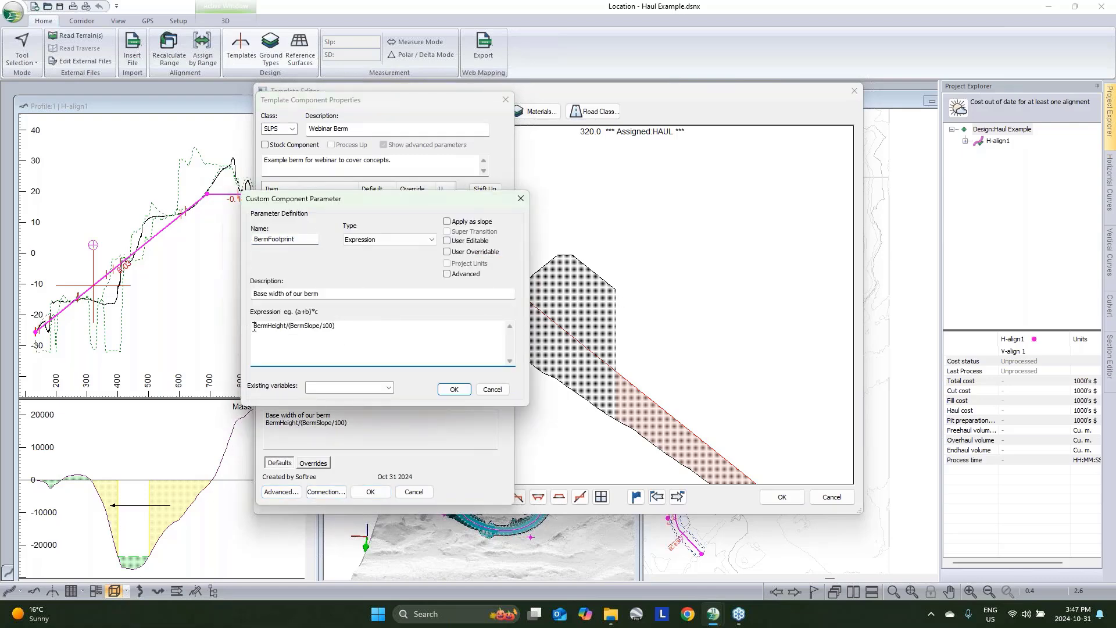
{"action": "type", "text": "("}
{"action": "left_click", "coordinate": [454, 389]}
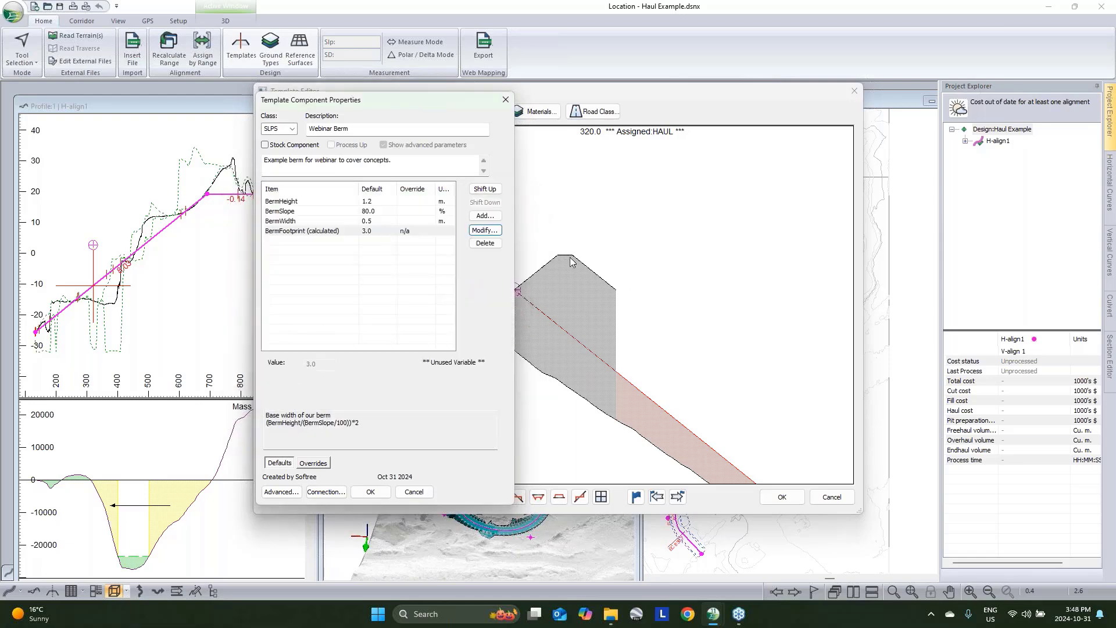
Extend the BermFootprint expression to ((BermHeight/(BermSlope/100))*2)+BermWidth and accept the component properties.
{"action": "left_click", "coordinate": [485, 230]}
{"action": "left_click", "coordinate": [253, 325]}
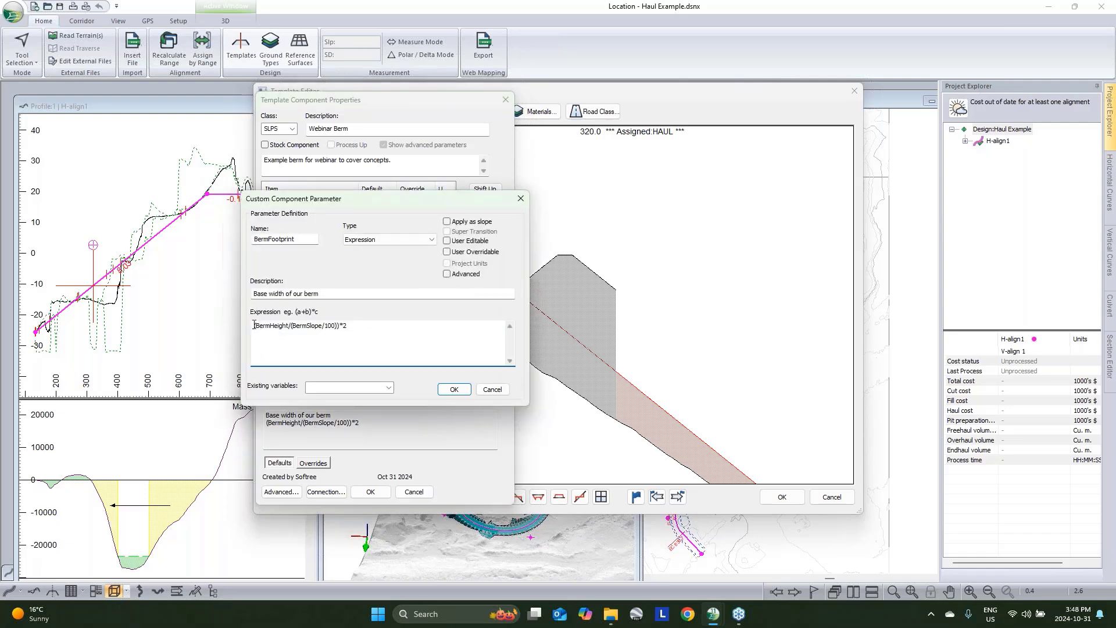
{"action": "type", "text": "("}
{"action": "left_click", "coordinate": [389, 387]}
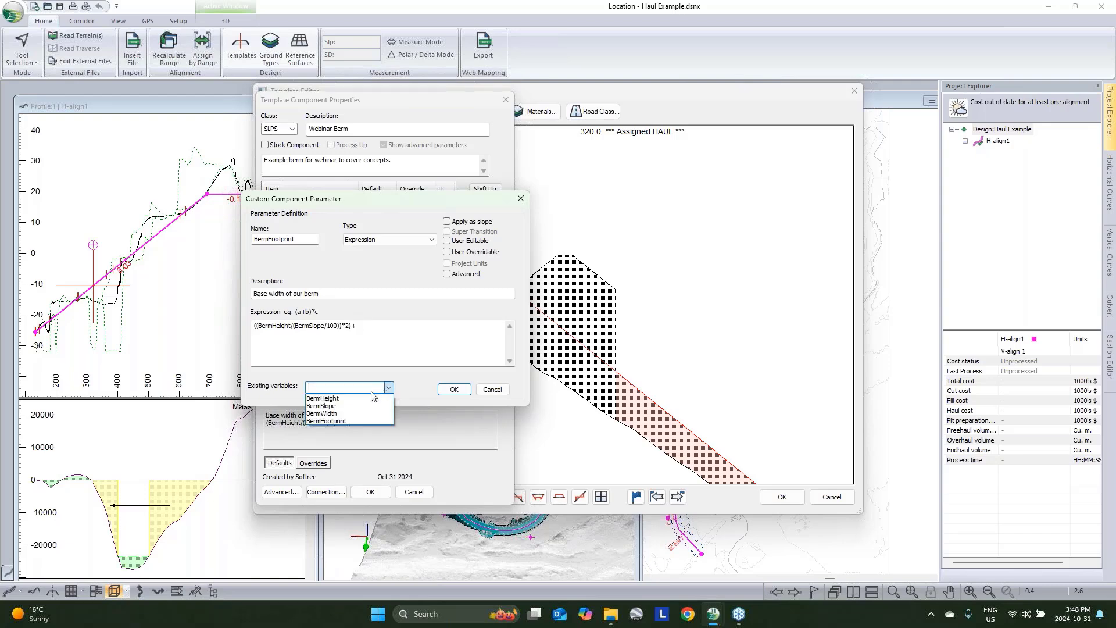
{"action": "left_click", "coordinate": [364, 414]}
{"action": "key", "text": "ctrl+c"}
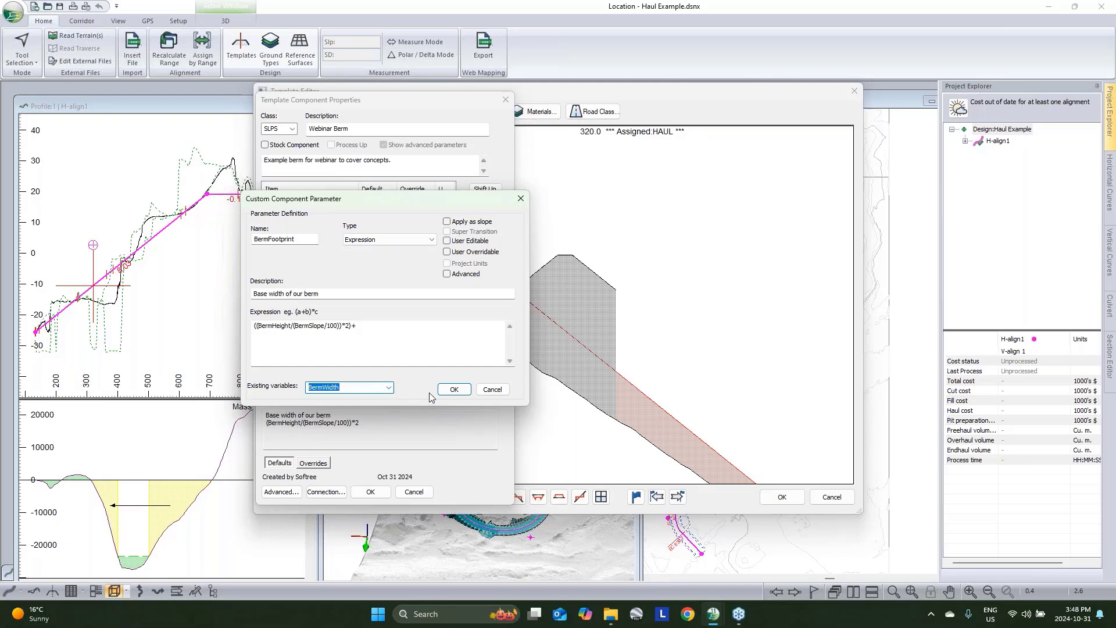
{"action": "left_click", "coordinate": [373, 329]}
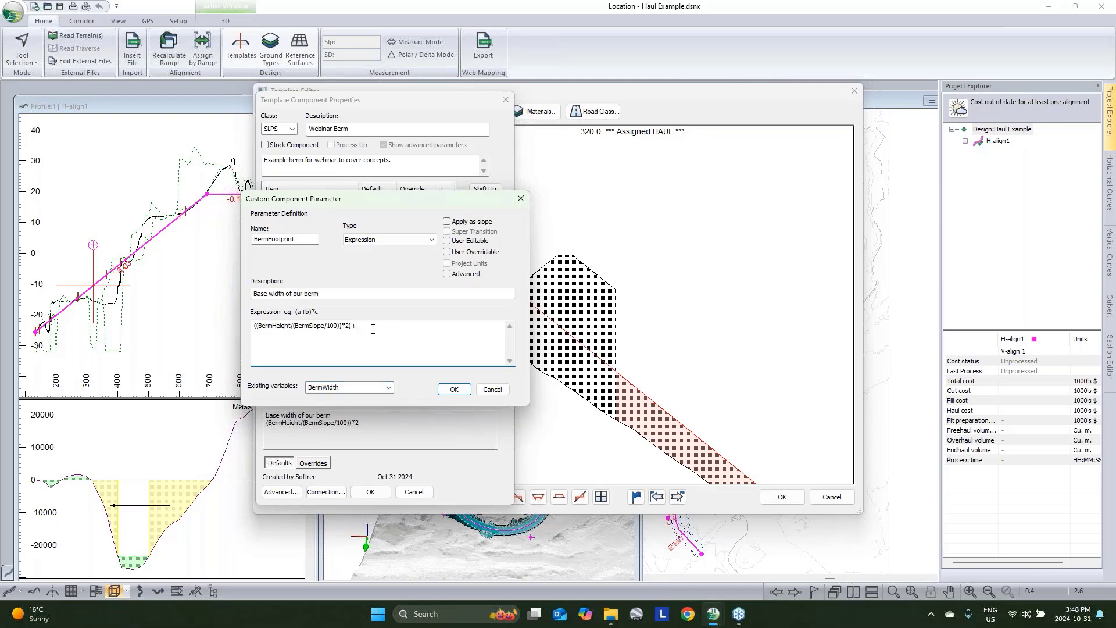
{"action": "key", "text": "ctrl+v"}
{"action": "left_click", "coordinate": [454, 391]}
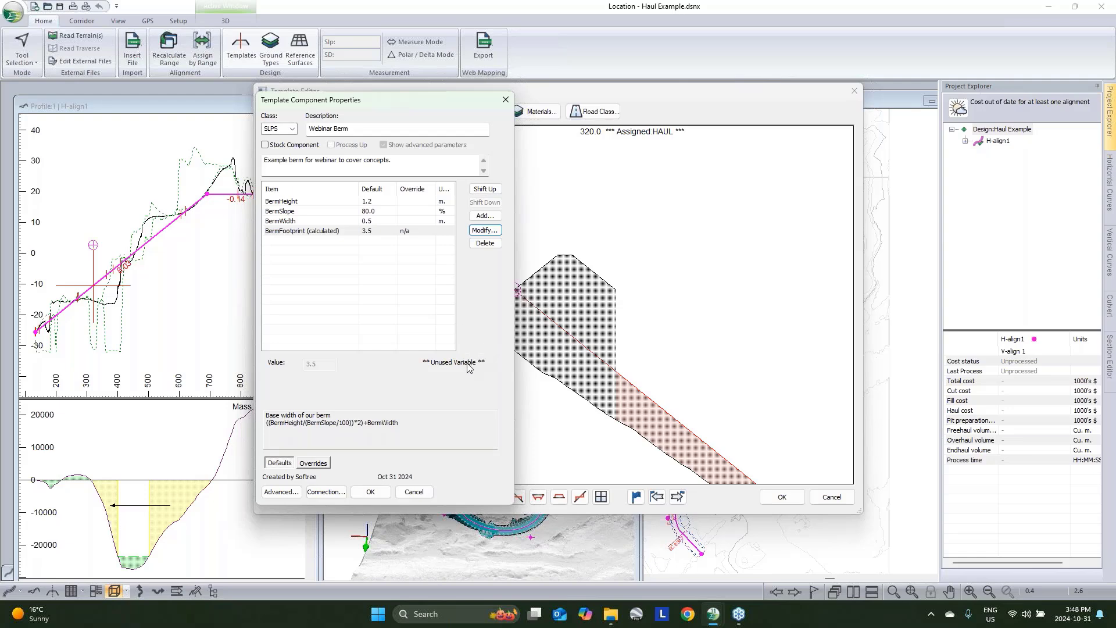
{"action": "left_click", "coordinate": [370, 491]}
Copy the Srf16:BermTop-right fragment and paste a left-side duplicate below it in the Webinar Berm component.
{"action": "right_click", "coordinate": [352, 226]}
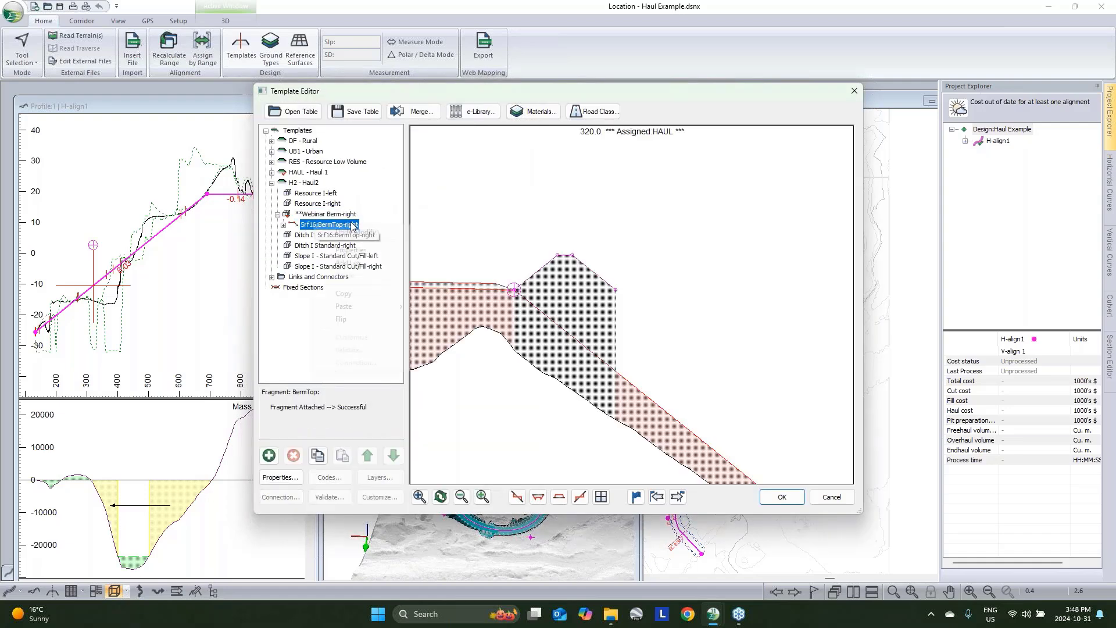
{"action": "left_click", "coordinate": [373, 296]}
{"action": "right_click", "coordinate": [349, 227]}
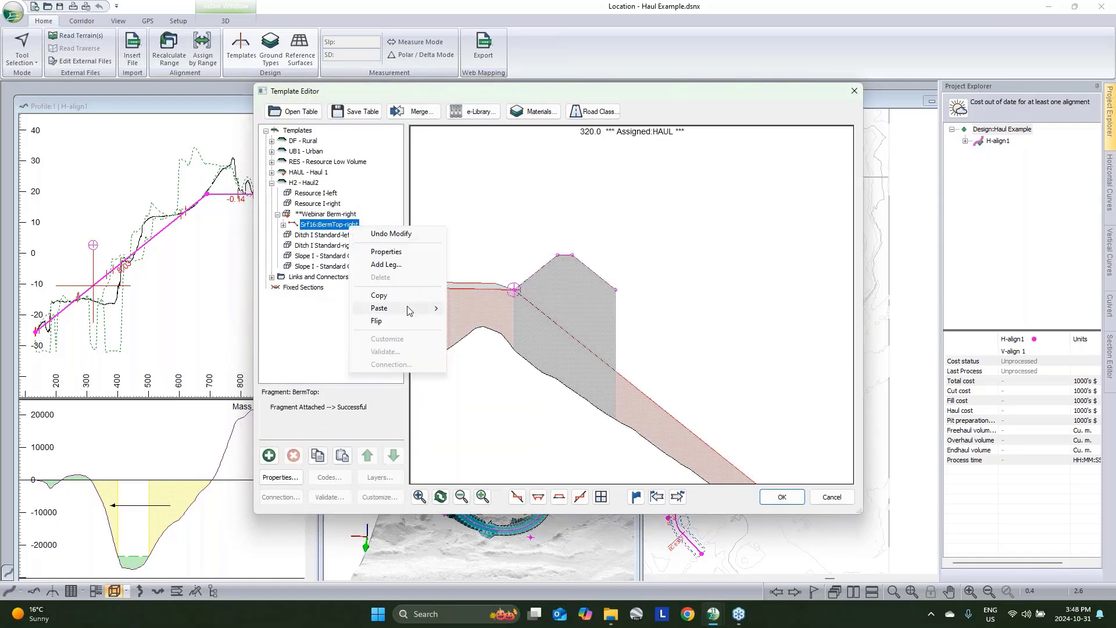
{"action": "mouse_move", "coordinate": [410, 311]}
{"action": "left_click", "coordinate": [492, 321]}
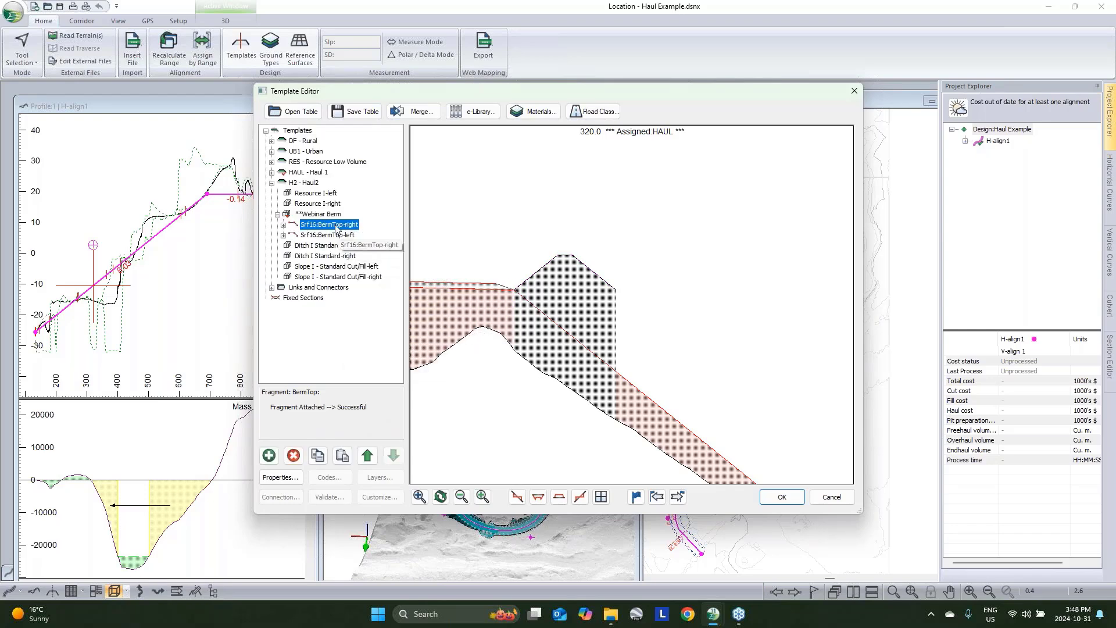
{"action": "left_click", "coordinate": [336, 227]}
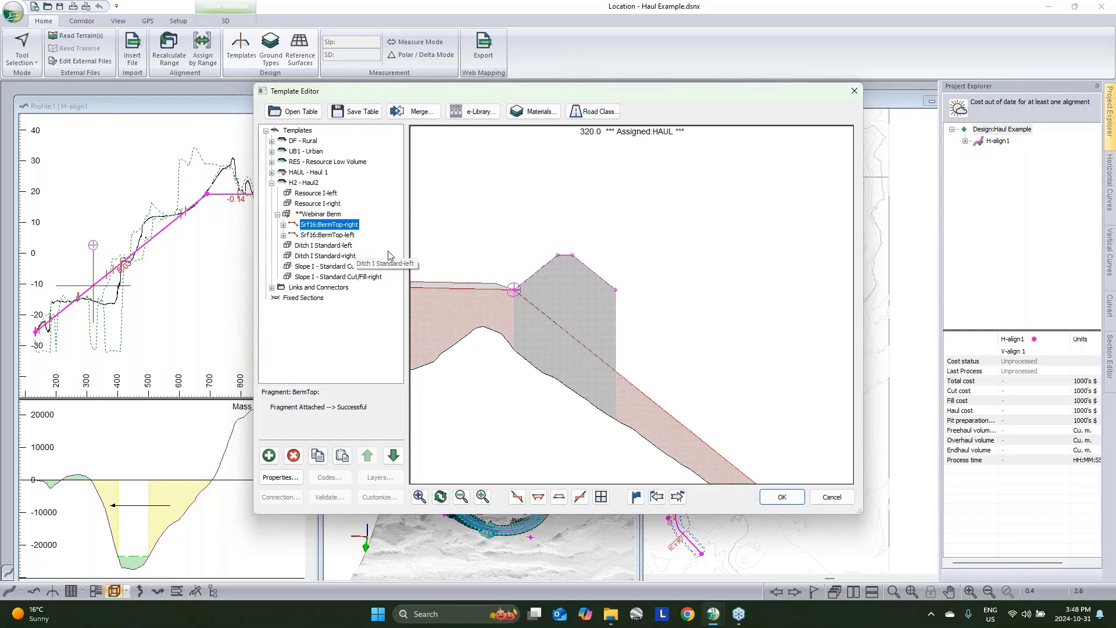
Set the output surface of the BermTop-right fragment to SG - Subgrade material.
{"action": "right_click", "coordinate": [312, 225]}
{"action": "left_click", "coordinate": [340, 248]}
{"action": "left_click", "coordinate": [609, 211]}
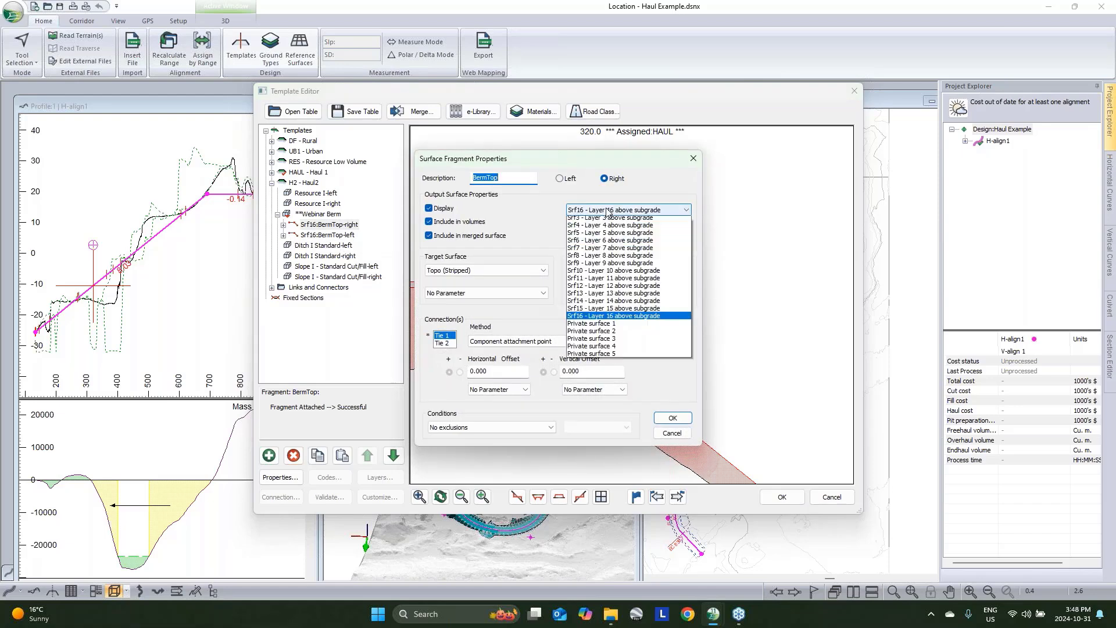
{"action": "scroll", "coordinate": [604, 221], "scroll_direction": "up", "scroll_amount": 5}
{"action": "left_click", "coordinate": [602, 222]}
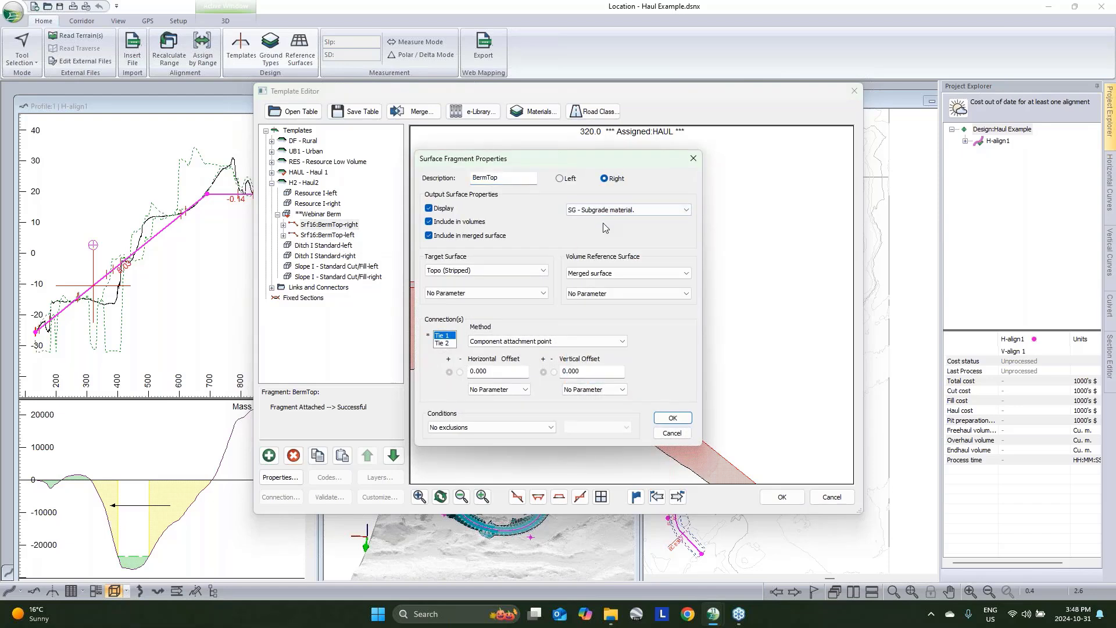
{"action": "left_click", "coordinate": [672, 418]}
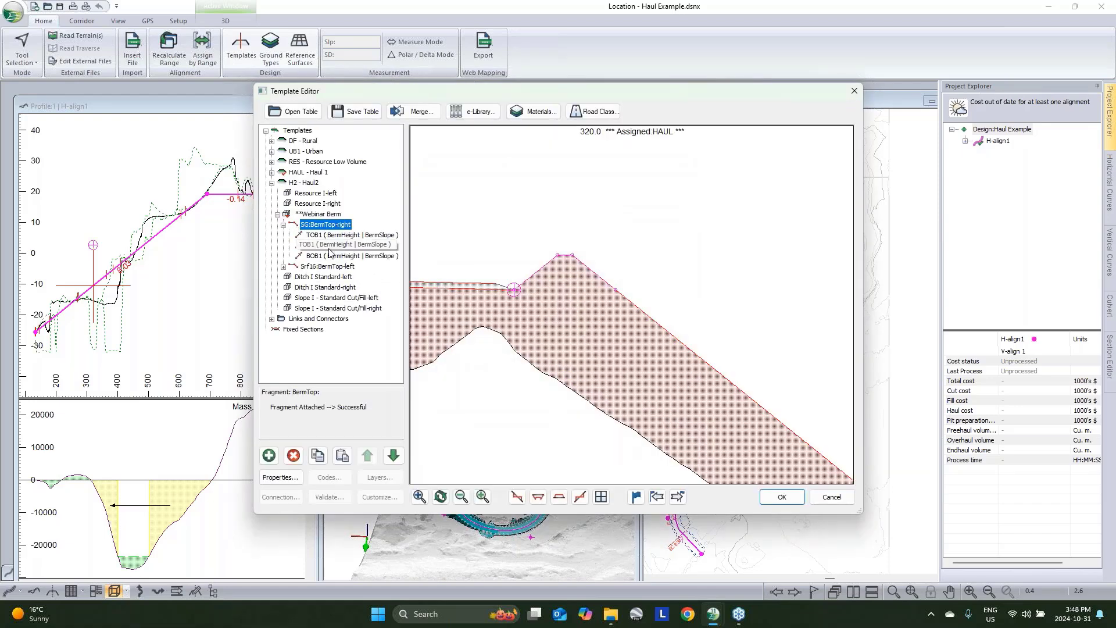
Delete the BOB1 and TOB2 legs from the SG:BermTop-right fragment.
{"action": "left_click", "coordinate": [328, 256]}
{"action": "left_click", "coordinate": [298, 457]}
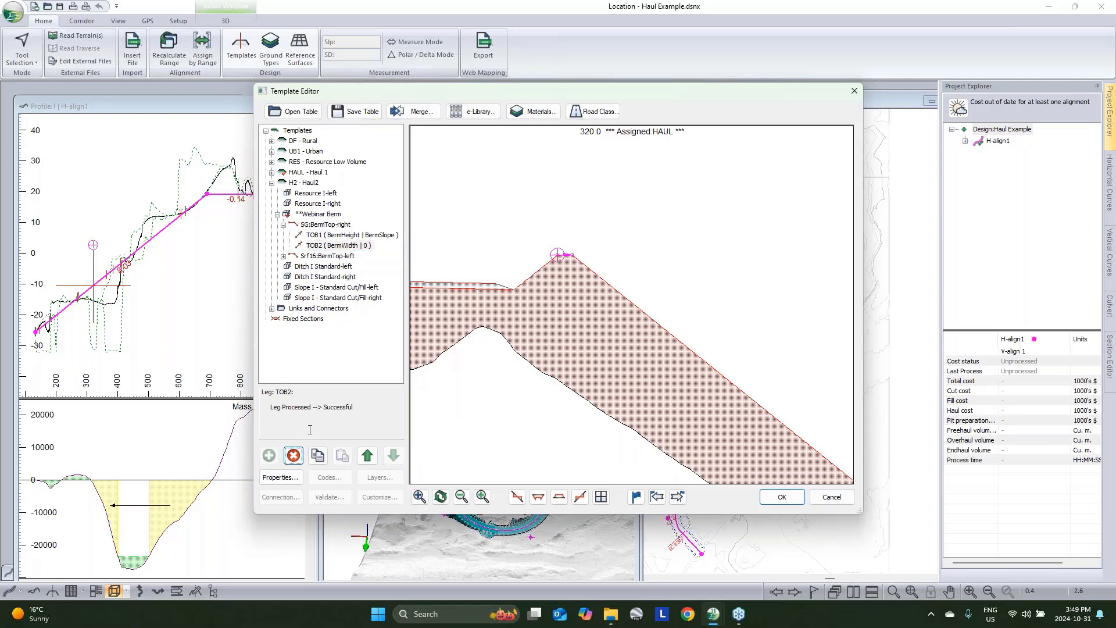
{"action": "left_click", "coordinate": [332, 245]}
{"action": "left_click", "coordinate": [298, 458]}
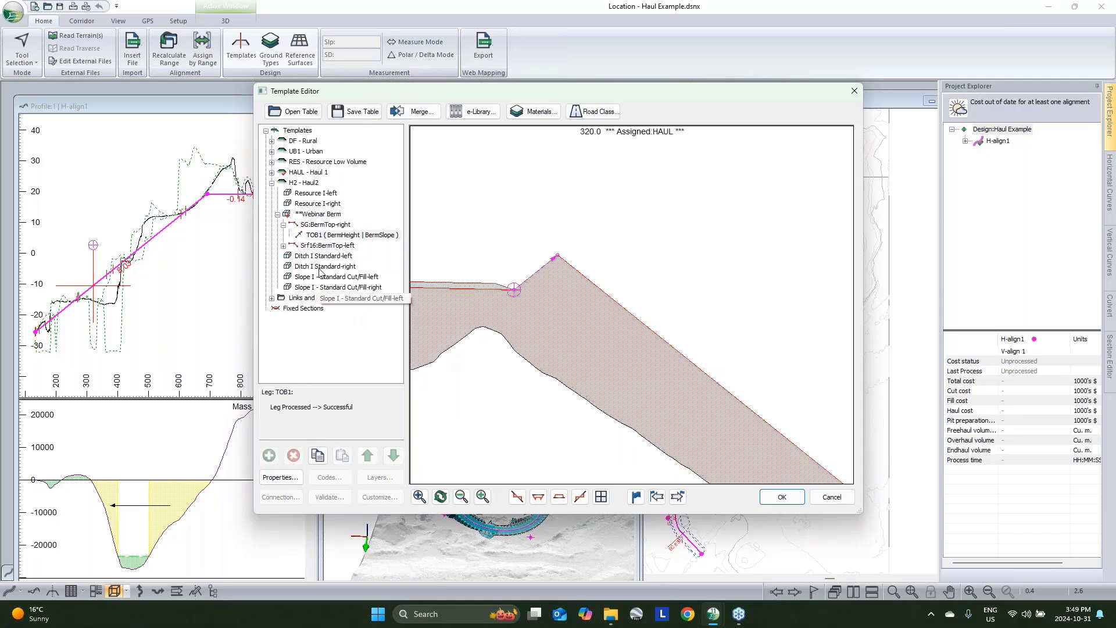
Make the TOB1 leg of SG:BermTop-right private, recode it bob2, and set its length type to HDist.
{"action": "right_click", "coordinate": [321, 235]}
{"action": "left_click", "coordinate": [343, 263]}
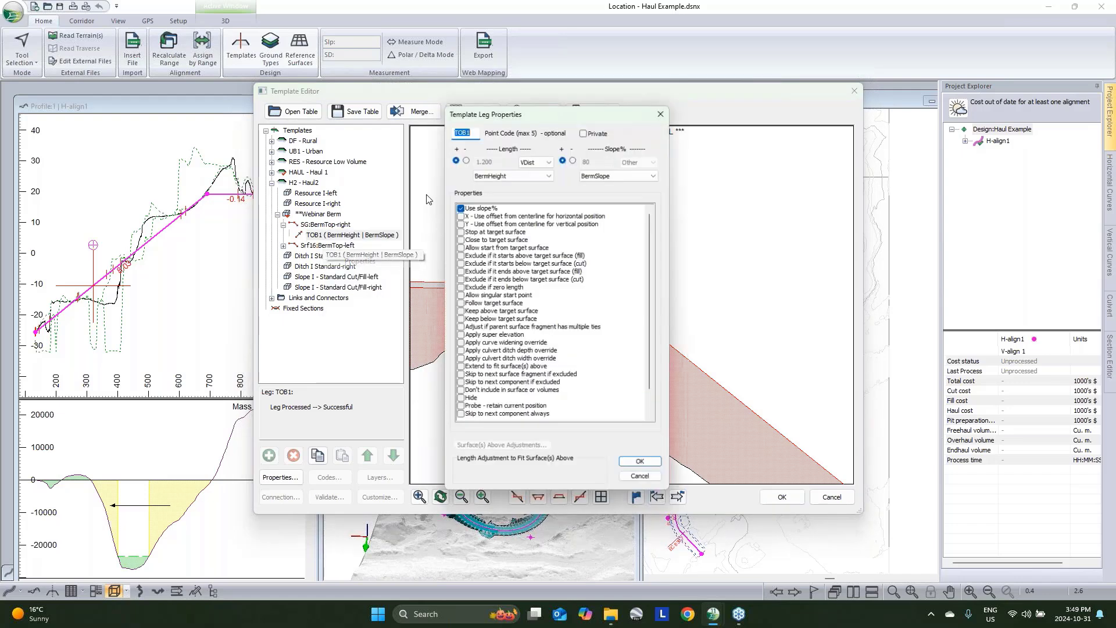
{"action": "left_click", "coordinate": [591, 127]}
{"action": "left_click_drag", "start_coordinate": [472, 128], "coordinate": [458, 134]}
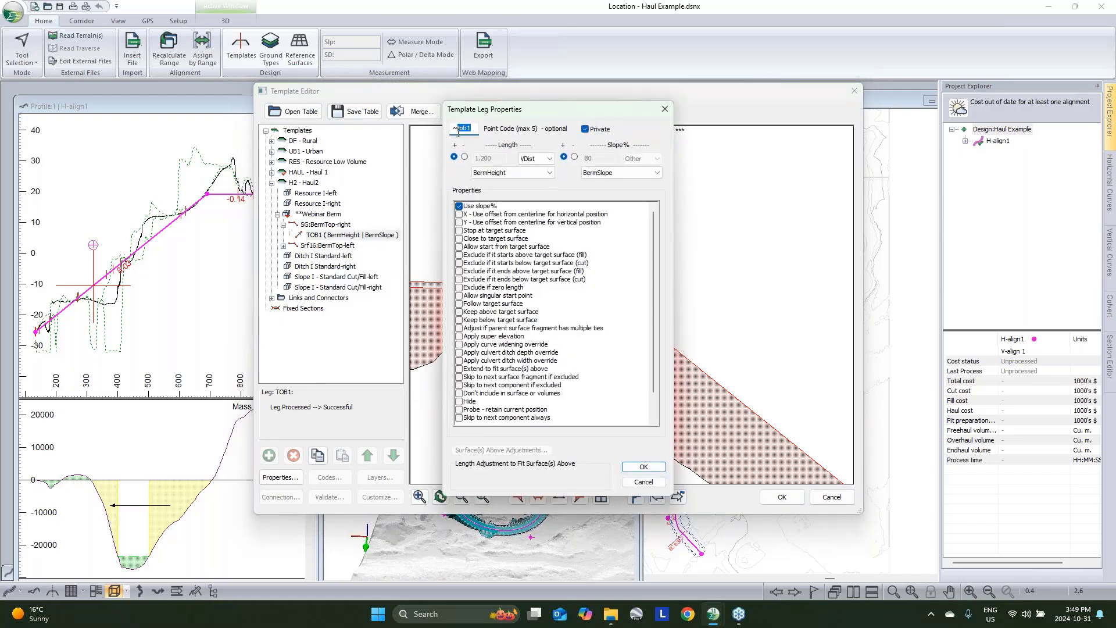
{"action": "type", "text": "bob2"}
{"action": "left_click", "coordinate": [536, 158]}
{"action": "left_click", "coordinate": [540, 173]}
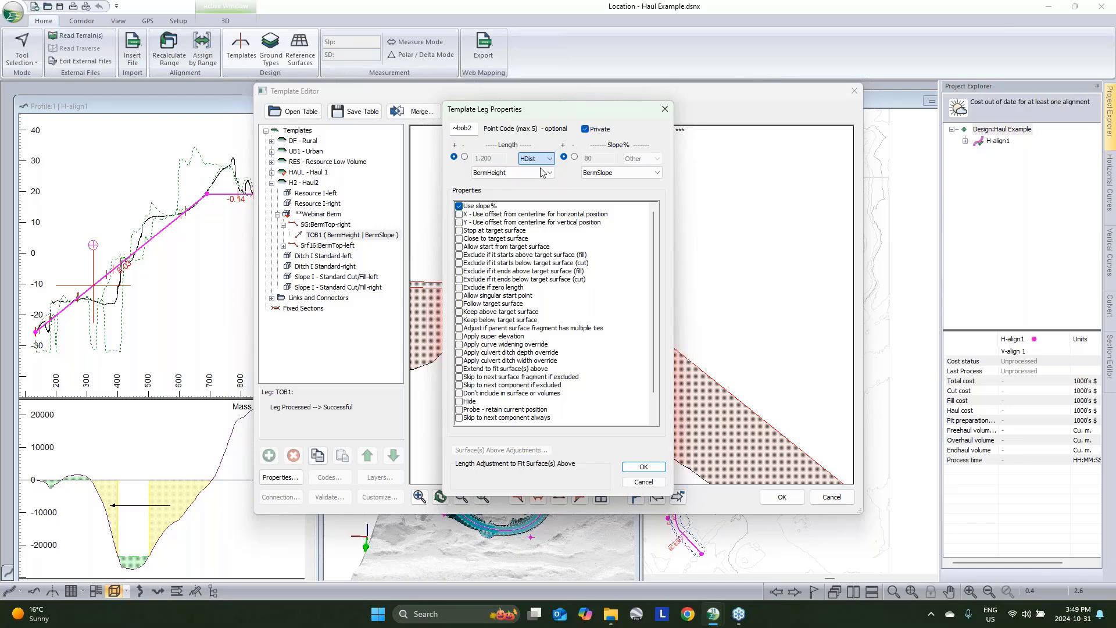
Link the bob2 leg's length to BermFootprint, set its slope to 0 with No Parameter, and accept the leg properties.
{"action": "left_click", "coordinate": [541, 173]}
{"action": "left_click", "coordinate": [525, 202]}
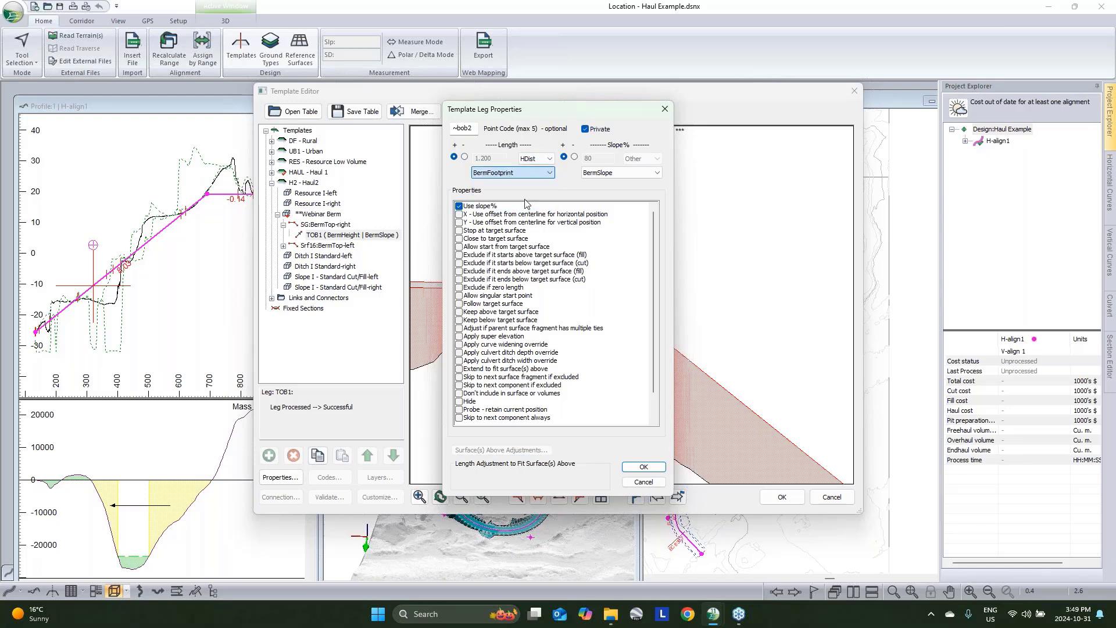
{"action": "left_click", "coordinate": [620, 173]}
{"action": "left_click", "coordinate": [604, 182]}
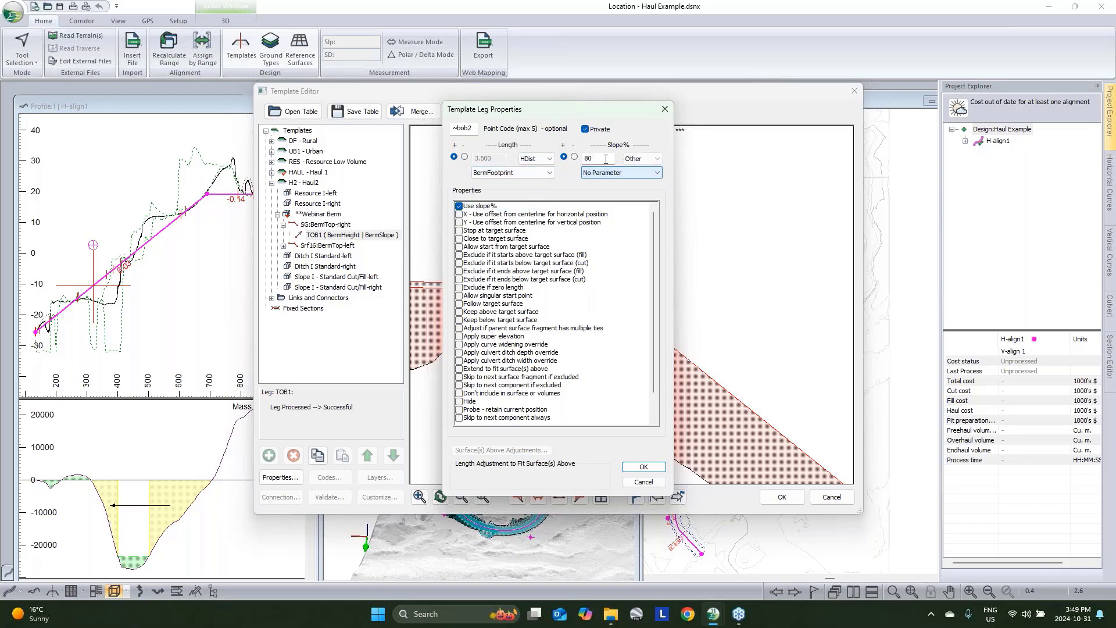
{"action": "double_click", "coordinate": [606, 158]}
{"action": "type", "text": "0"}
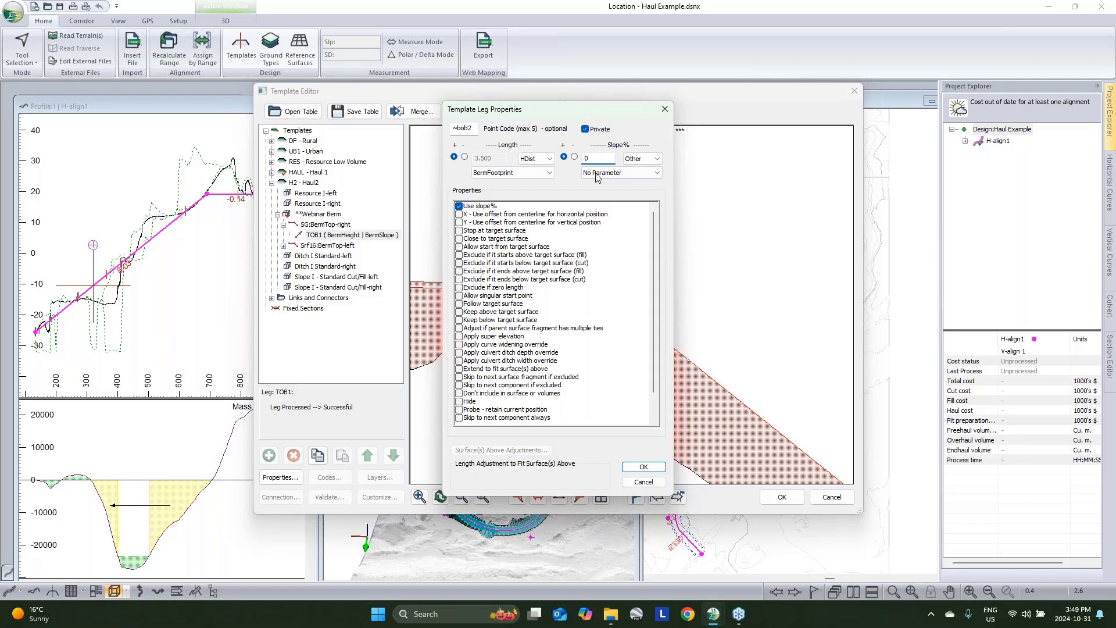
{"action": "left_click", "coordinate": [643, 468]}
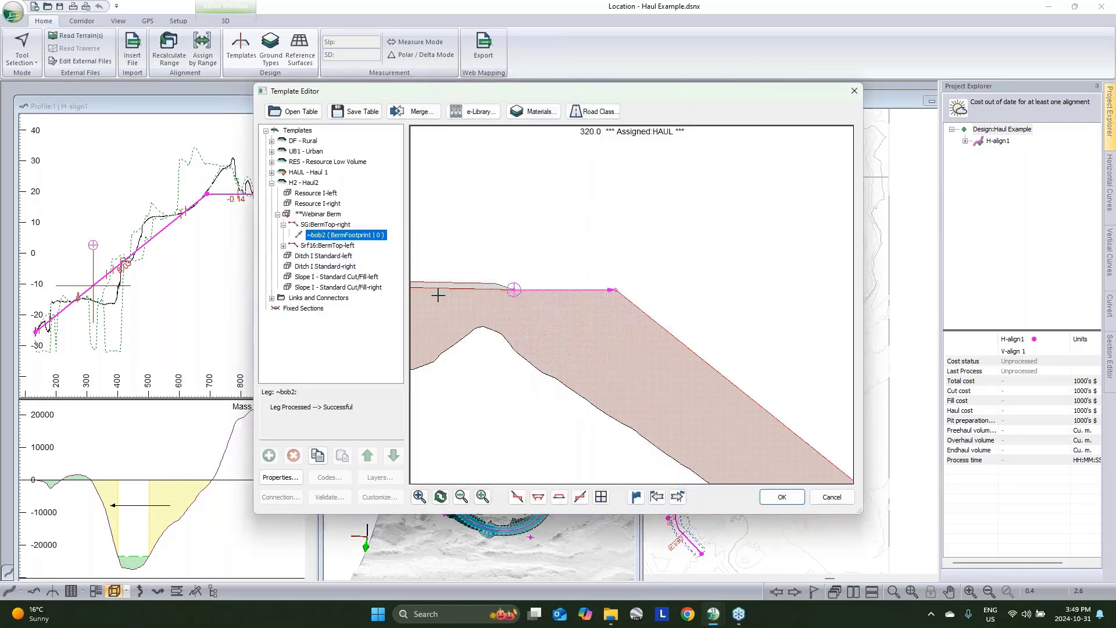
Inspect the Srf16:BermTop-left fragment's legs, side and surface settings, and its location in the section preview.
{"action": "left_click", "coordinate": [326, 225]}
{"action": "left_click", "coordinate": [320, 245]}
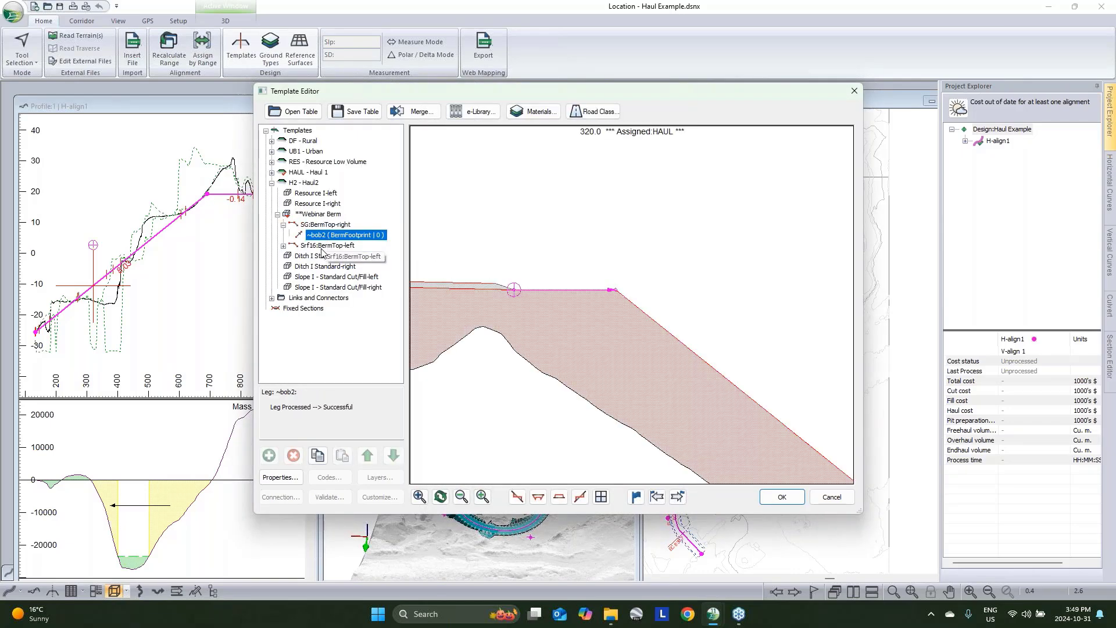
{"action": "double_click", "coordinate": [301, 249]}
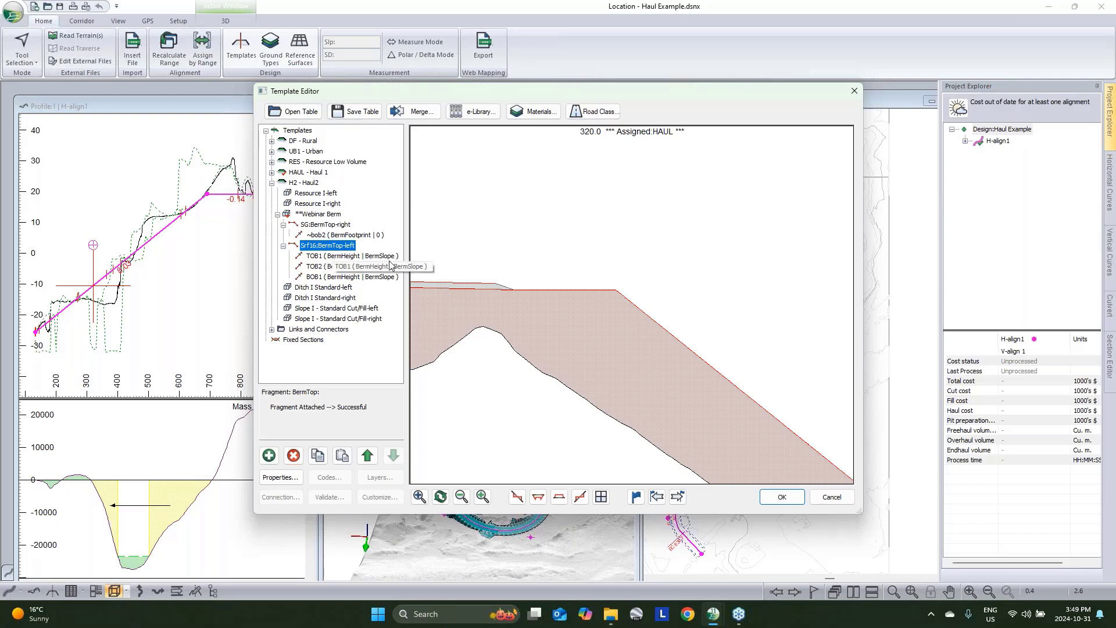
{"action": "left_click_drag", "start_coordinate": [500, 328], "coordinate": [518, 406]}
{"action": "middle_click_drag", "start_coordinate": [469, 379], "coordinate": [523, 296]}
{"action": "left_click_drag", "start_coordinate": [523, 296], "coordinate": [552, 332]}
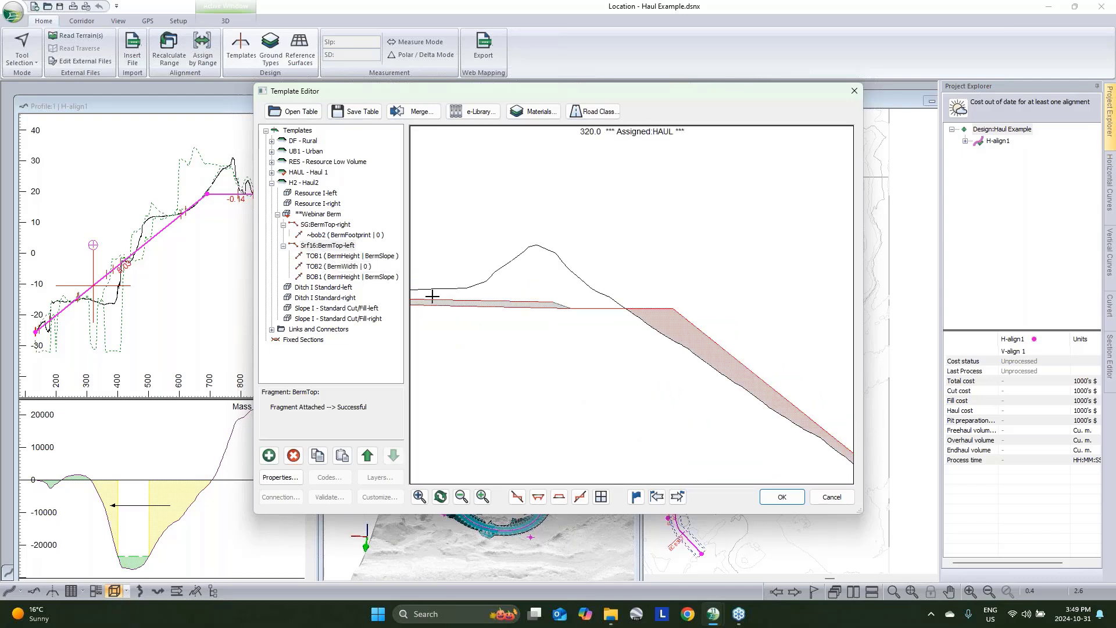
{"action": "left_click", "coordinate": [317, 247]}
{"action": "left_click", "coordinate": [372, 272]}
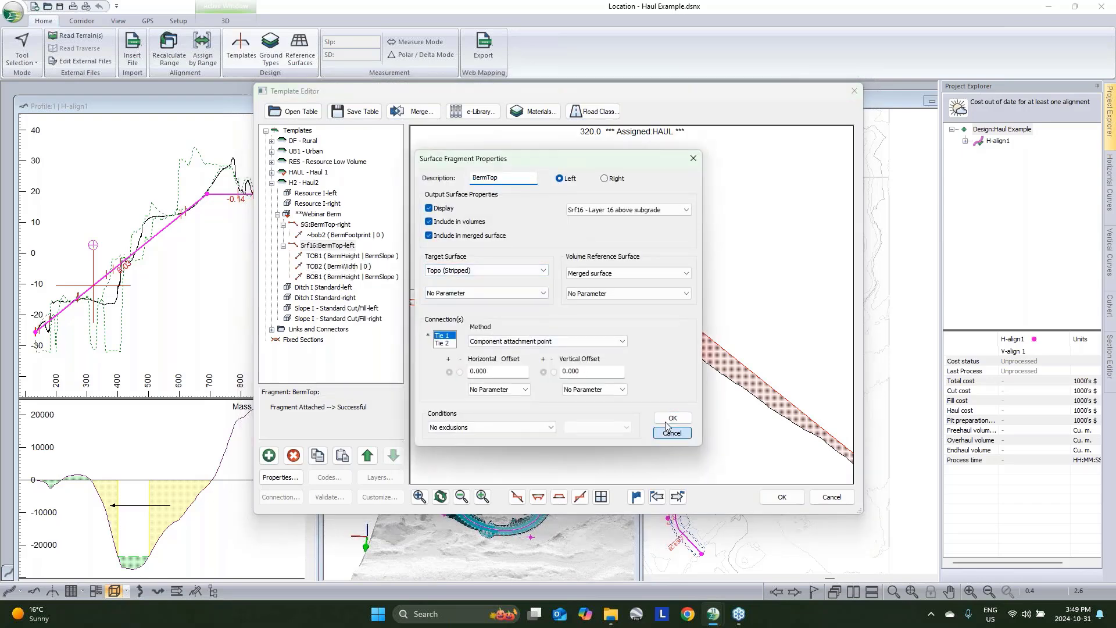
{"action": "left_click", "coordinate": [672, 433]}
{"action": "left_click", "coordinate": [327, 247]}
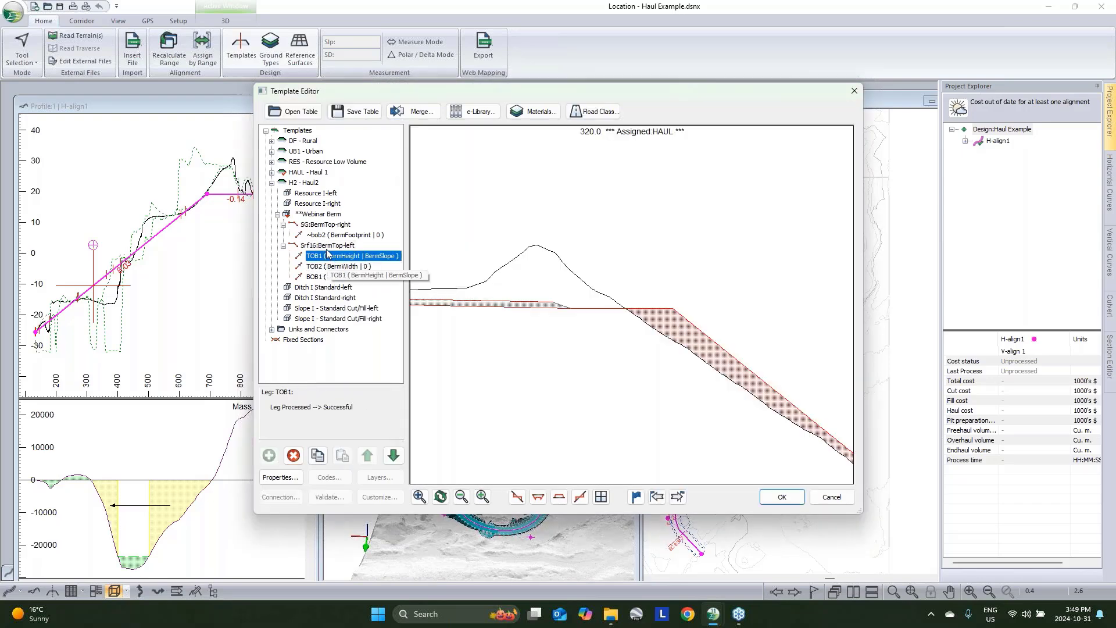
{"action": "scroll", "coordinate": [575, 299], "scroll_direction": "down", "scroll_amount": 3}
{"action": "left_click", "coordinate": [539, 302]}
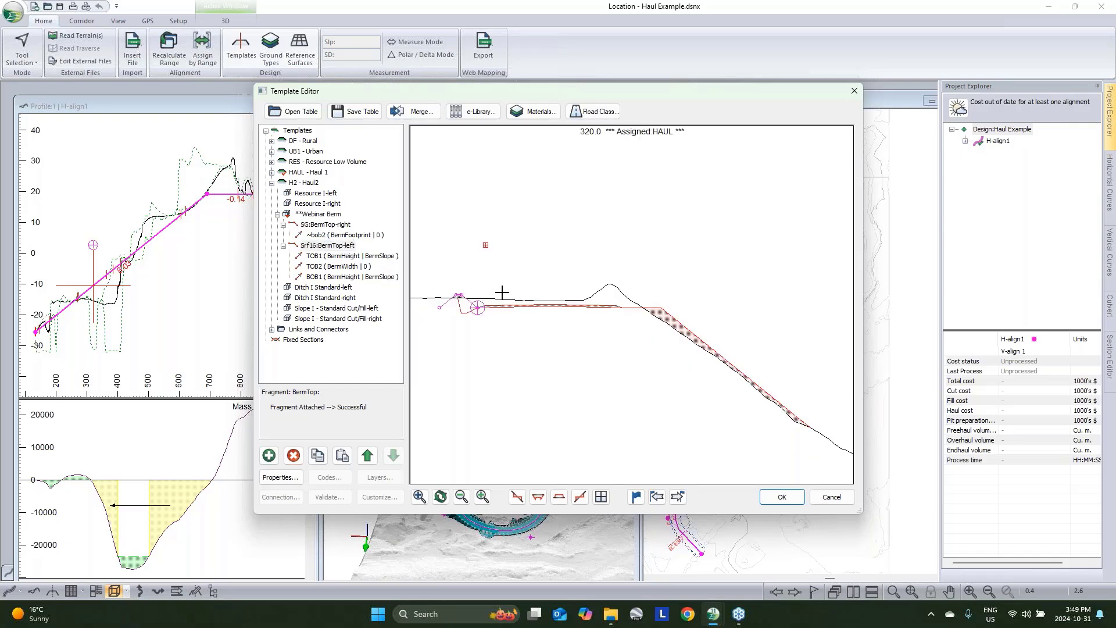
{"action": "right_click", "coordinate": [367, 243]}
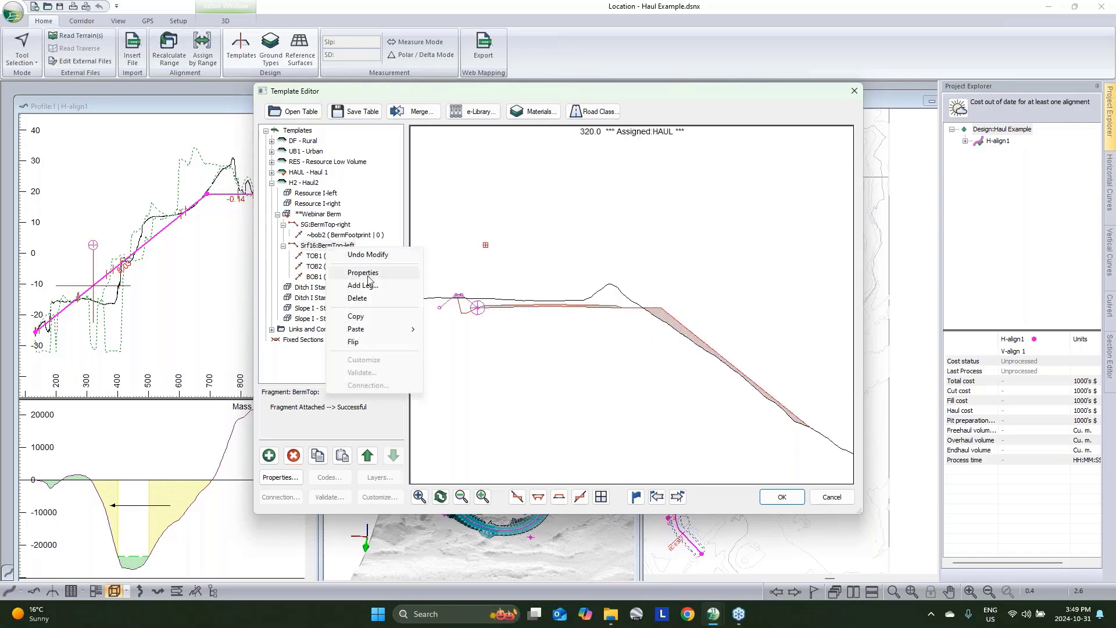
{"action": "key", "text": "Escape"}
Paste the copied berm fragment as a new right-side fragment after SG:BermTop-right, and delete Srf16:BermTop-left.
{"action": "left_click", "coordinate": [335, 226]}
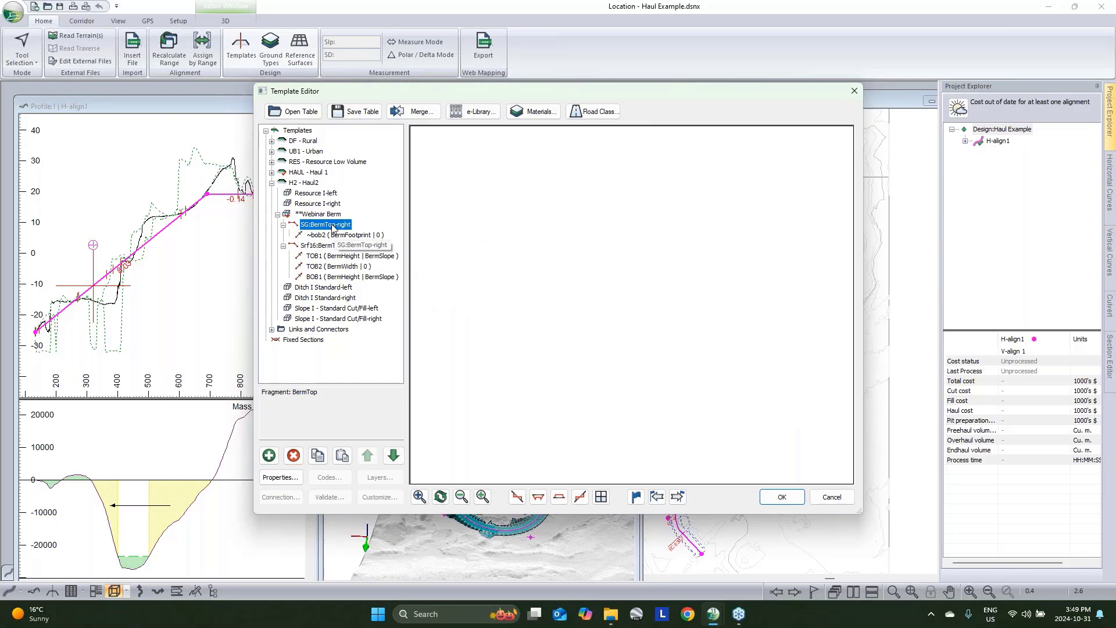
{"action": "right_click", "coordinate": [333, 226]}
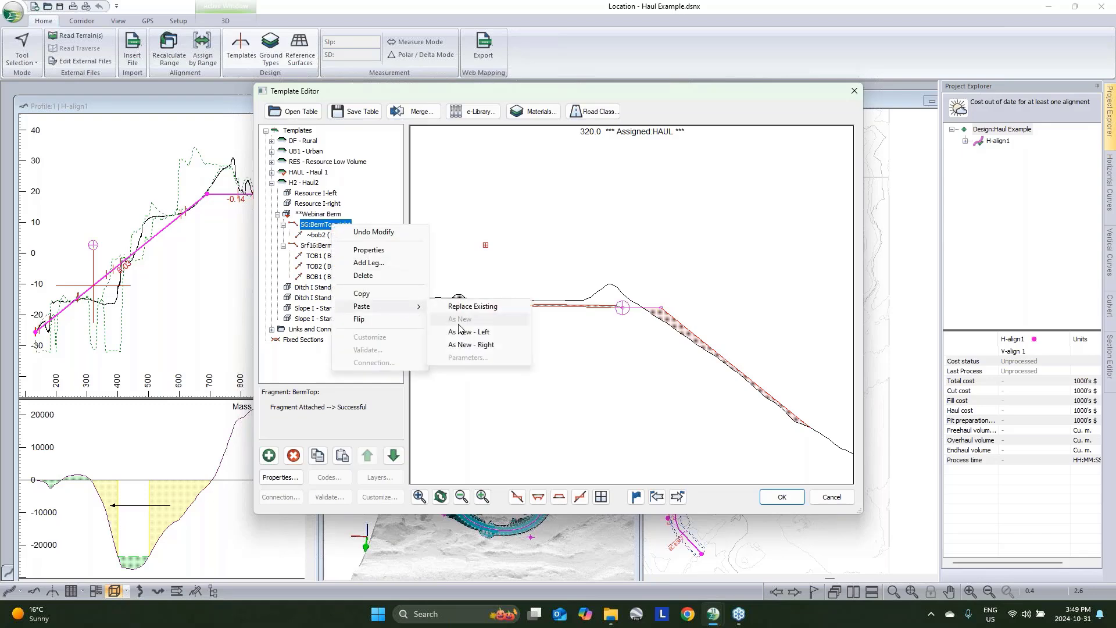
{"action": "left_click", "coordinate": [472, 345]}
{"action": "left_click", "coordinate": [329, 245]}
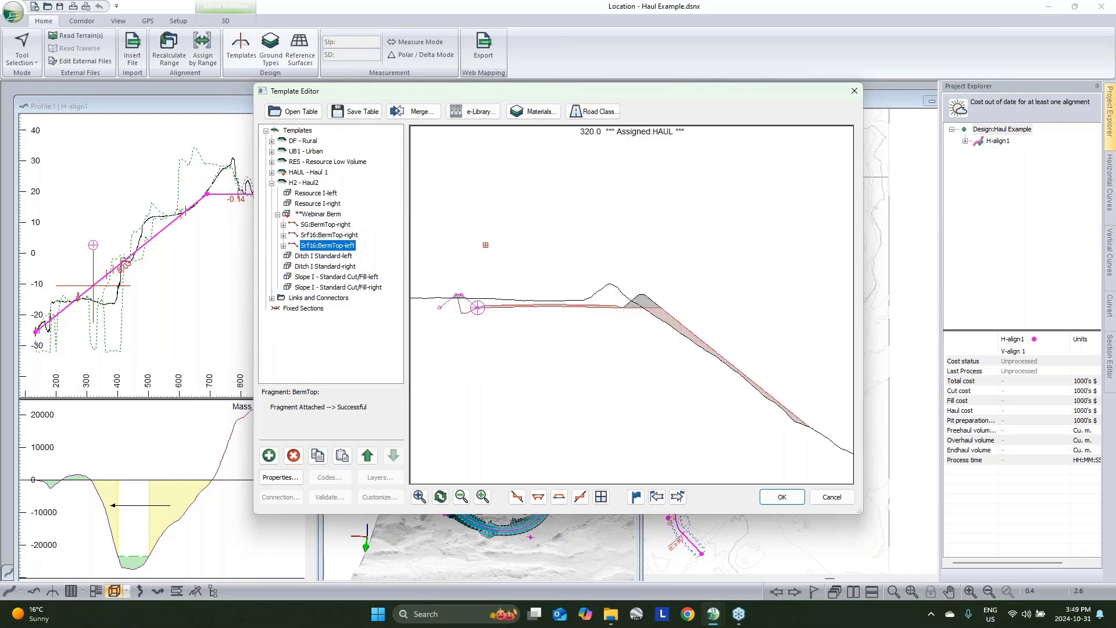
{"action": "left_click", "coordinate": [293, 455]}
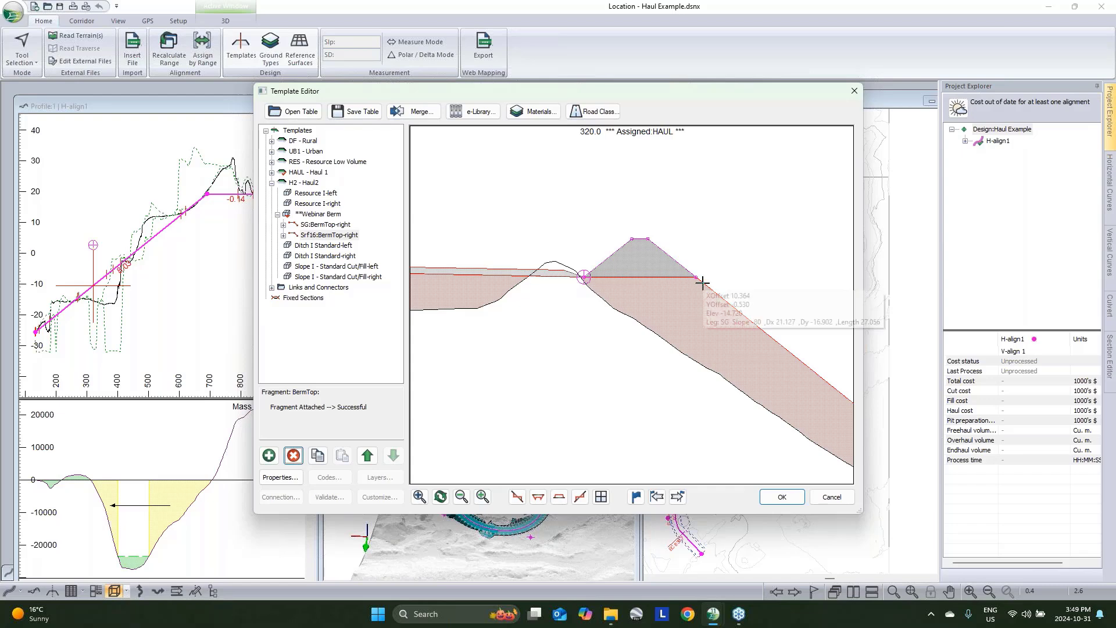
Examine how the SG:BermTop-right fragment runs under the berm and meets the fill slope in the section preview.
{"action": "left_click", "coordinate": [326, 224]}
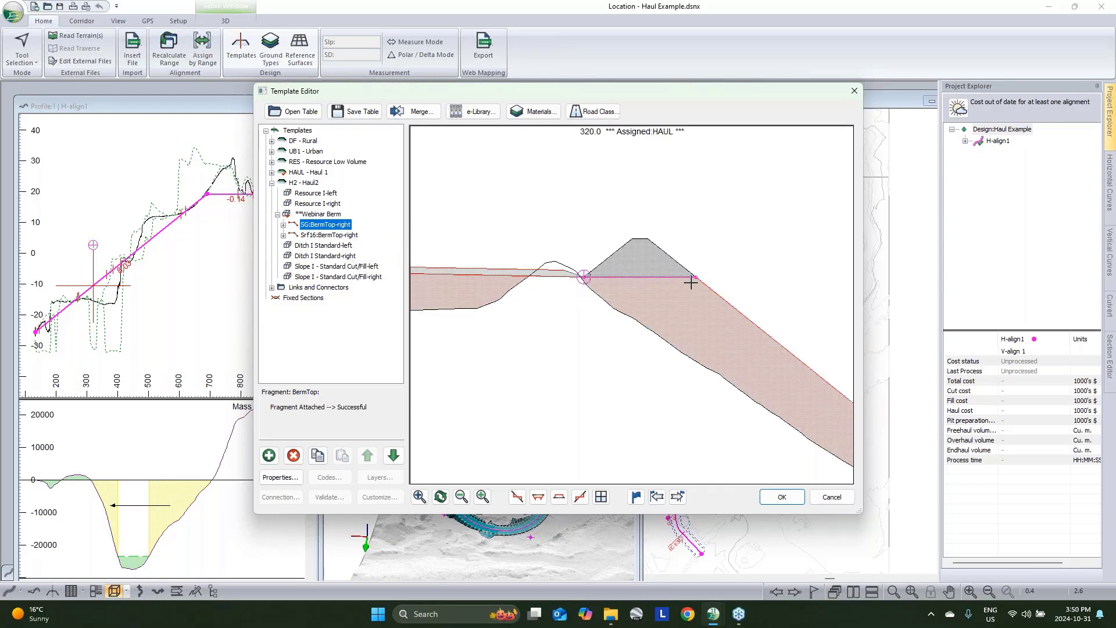
{"action": "mouse_move", "coordinate": [695, 278]}
{"action": "middle_click_drag", "start_coordinate": [623, 319], "coordinate": [680, 323]}
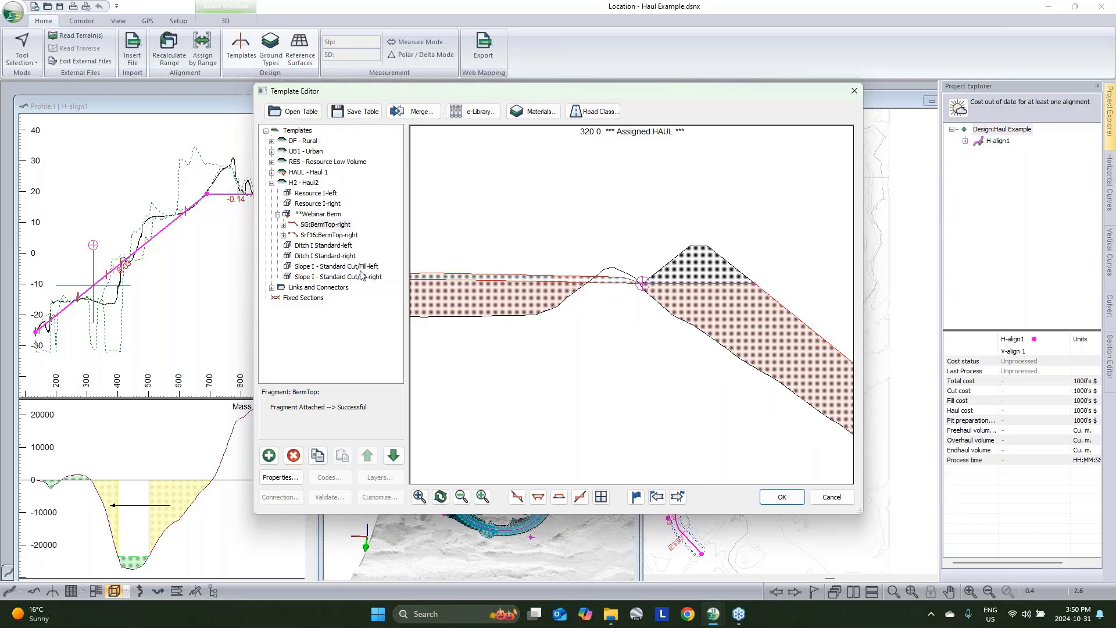
{"action": "left_click", "coordinate": [325, 226]}
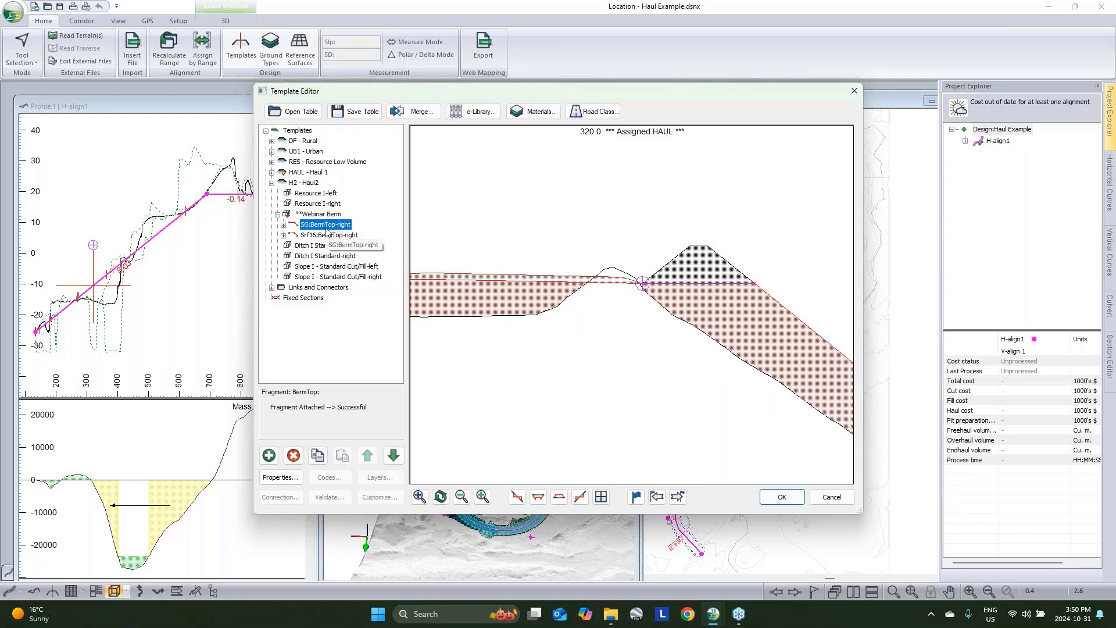
{"action": "mouse_move", "coordinate": [707, 304]}
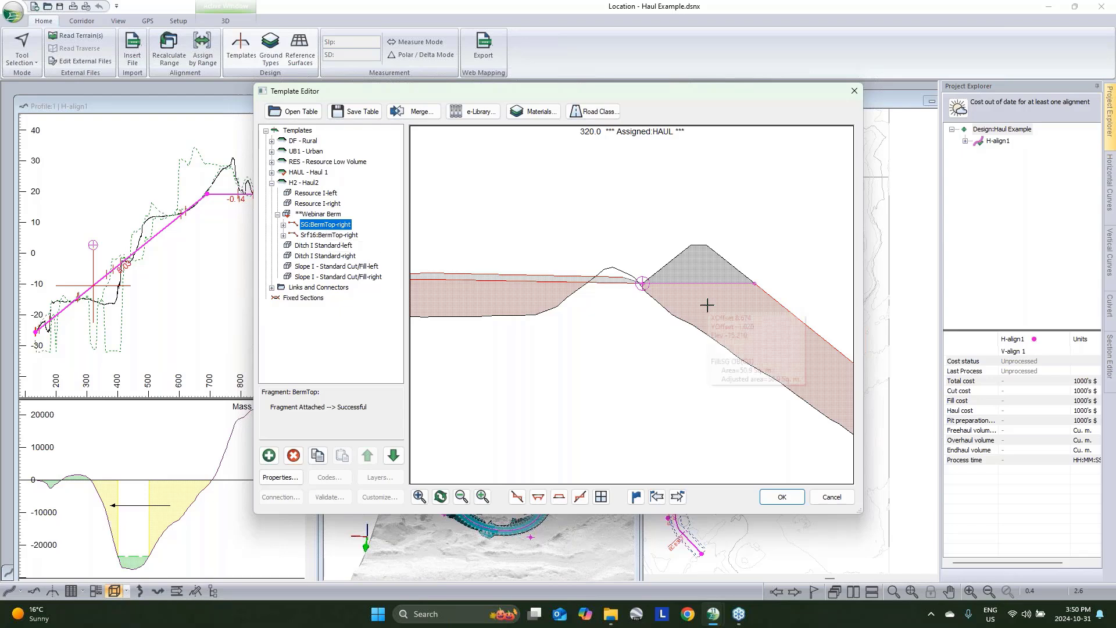
{"action": "right_click", "coordinate": [714, 271]}
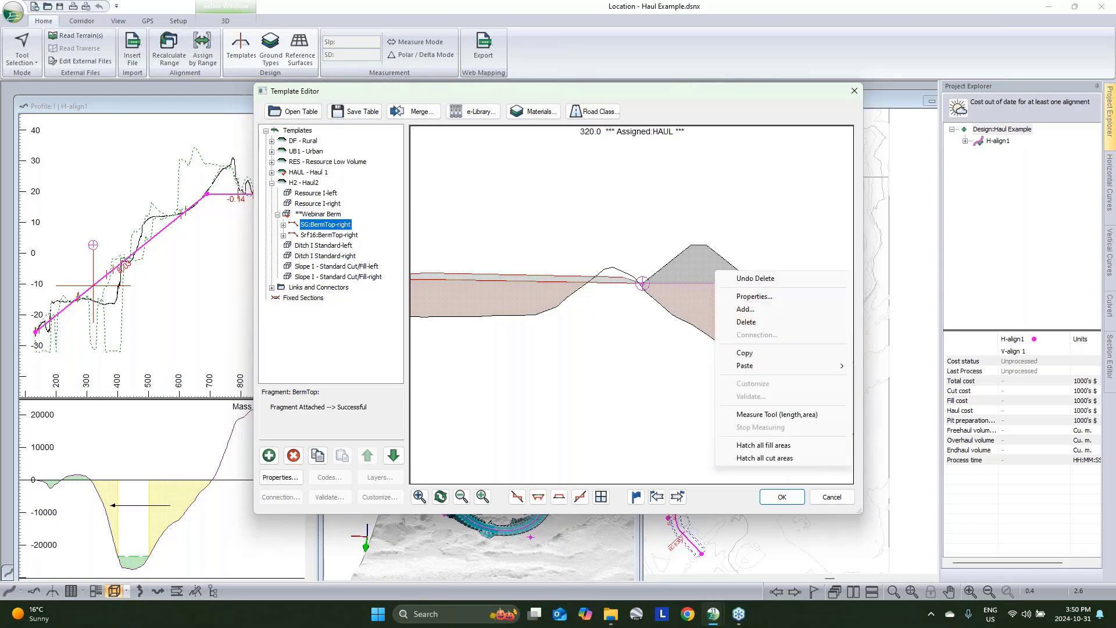
{"action": "left_click", "coordinate": [679, 370]}
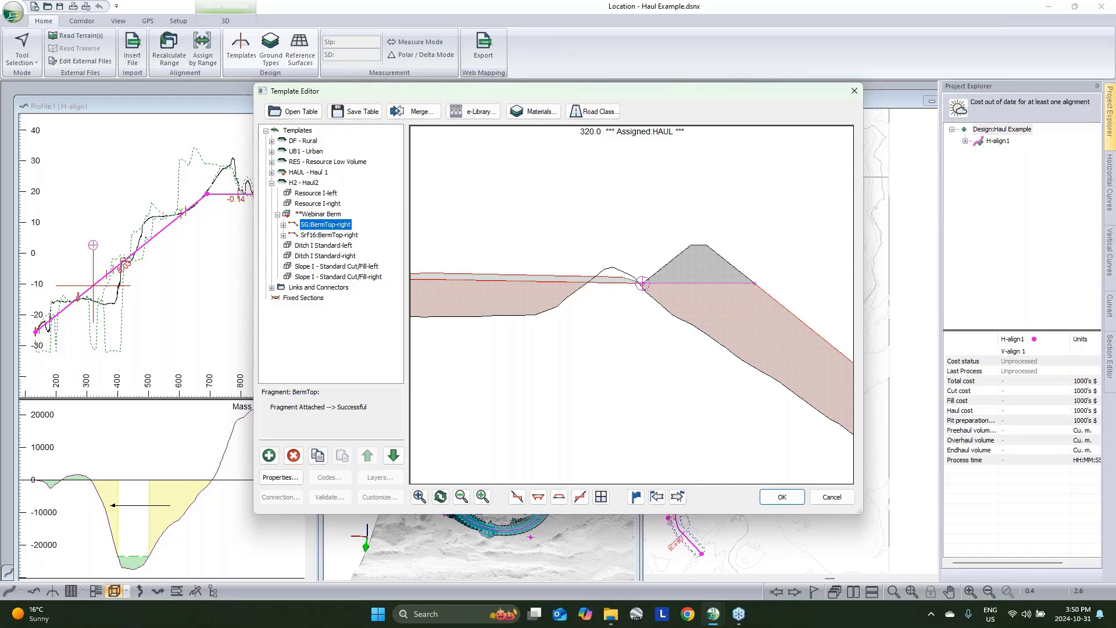
Move SG:BermTop-right below Srf16:BermTop-right to compare the fill material, and return it to first place.
{"action": "left_click", "coordinate": [393, 455]}
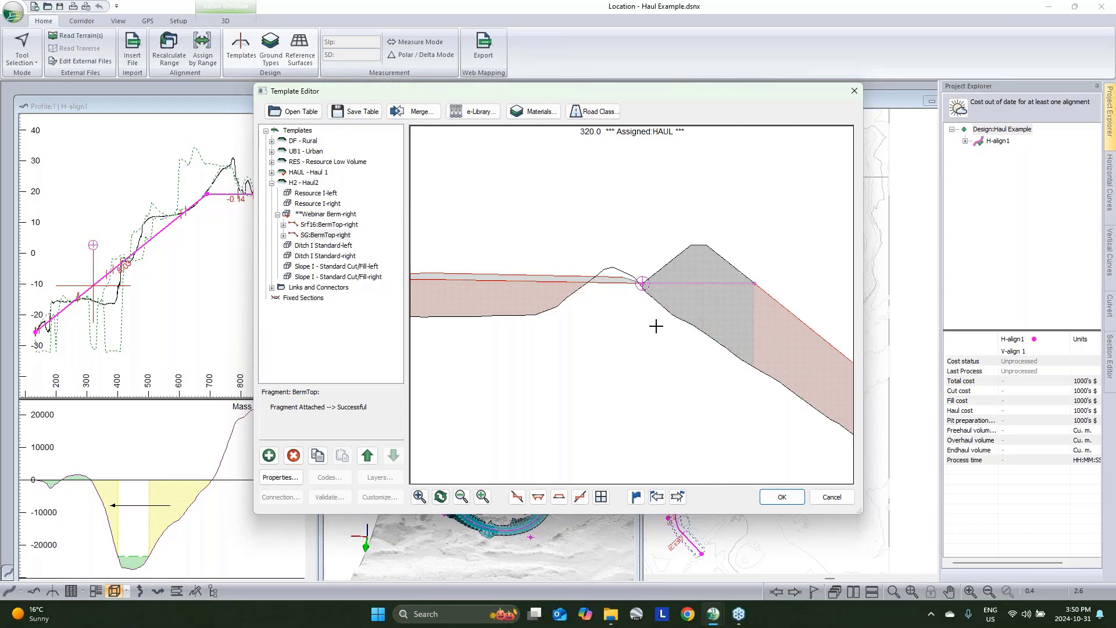
{"action": "left_click", "coordinate": [368, 456]}
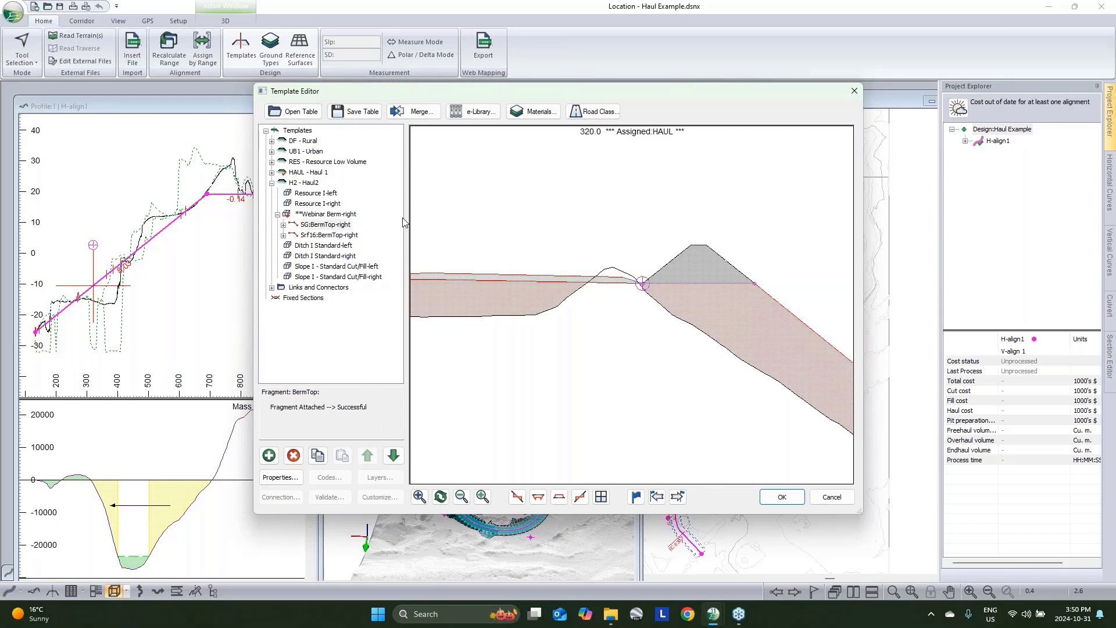
{"action": "mouse_move", "coordinate": [672, 294]}
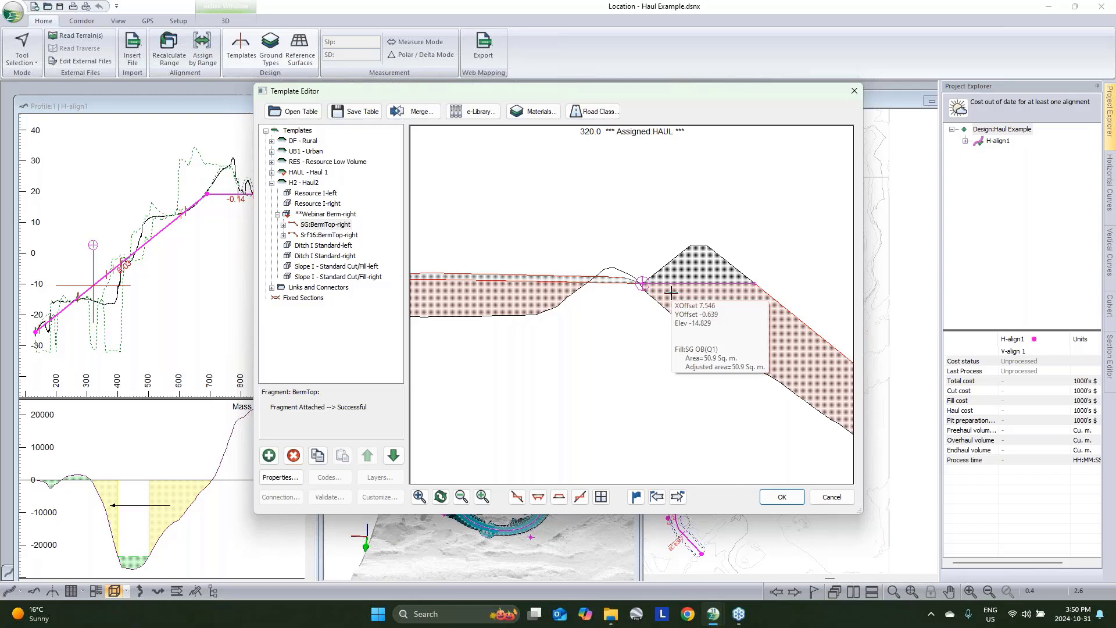
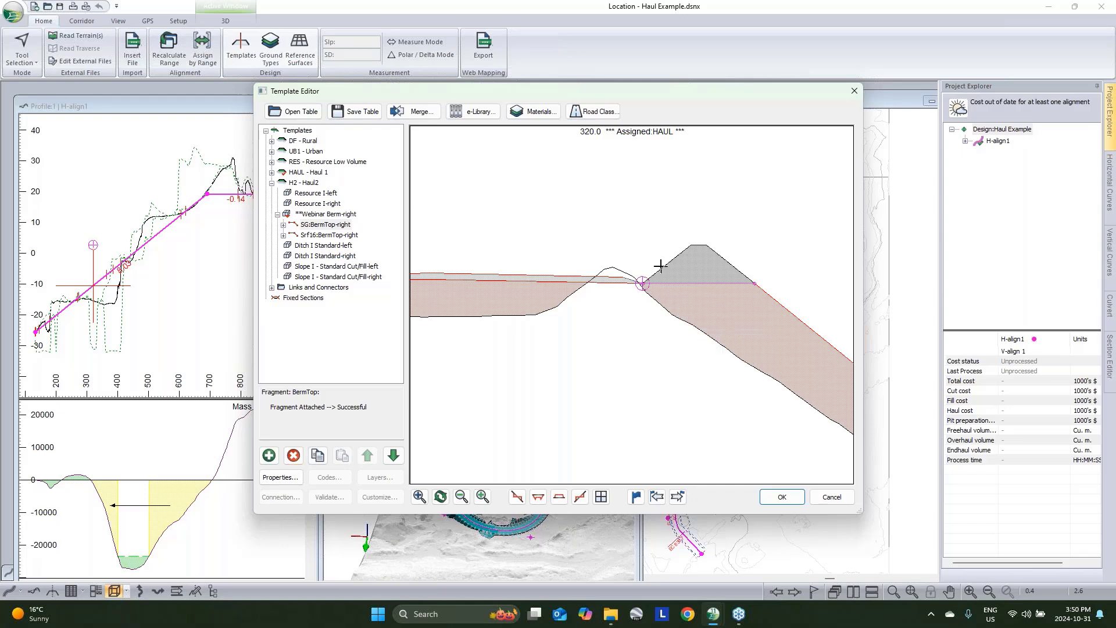
Test the Webinar Berm component with a BermHeight of 1.8 m, restore it to 1.2 m, and accept the properties.
{"action": "right_click", "coordinate": [324, 217]}
{"action": "left_click", "coordinate": [360, 244]}
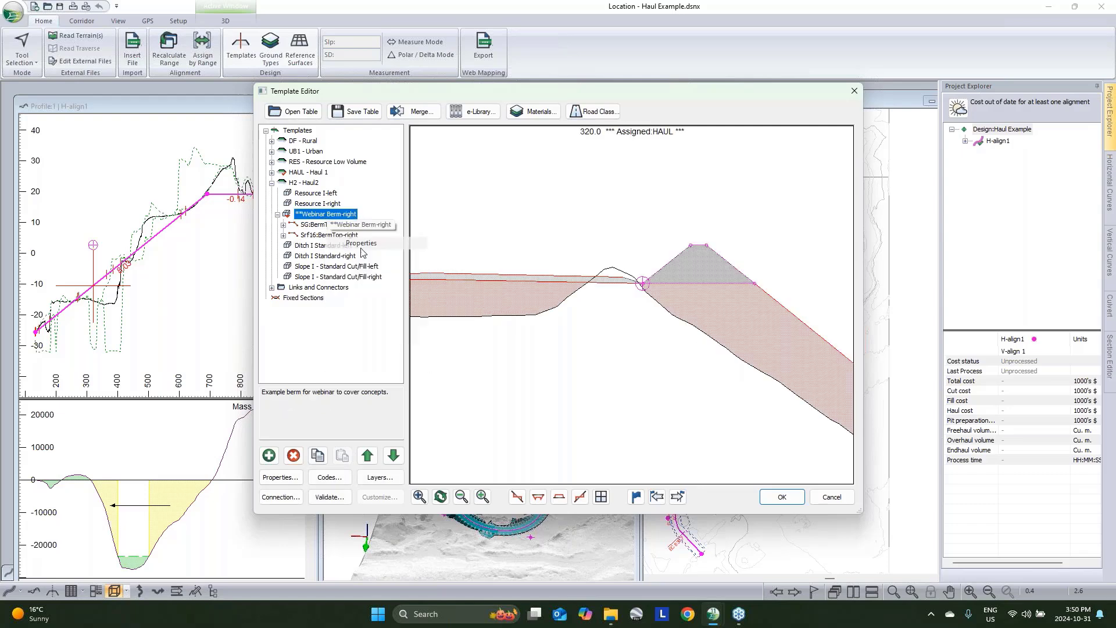
{"action": "left_click", "coordinate": [377, 203]}
{"action": "left_click", "coordinate": [321, 365]}
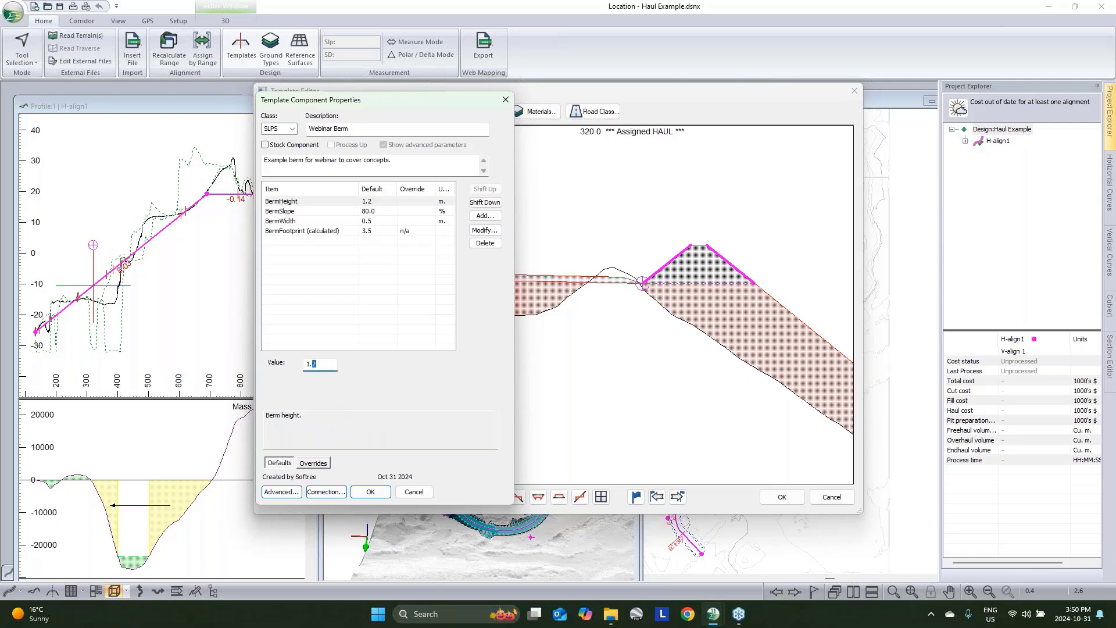
{"action": "type", "text": "8"}
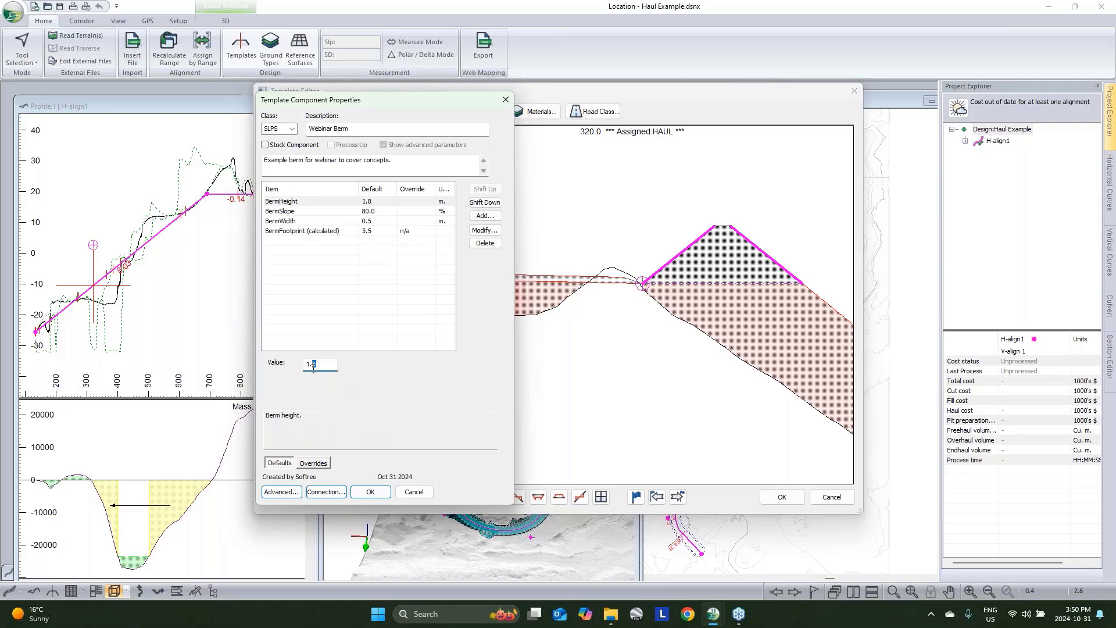
{"action": "type", "text": "2"}
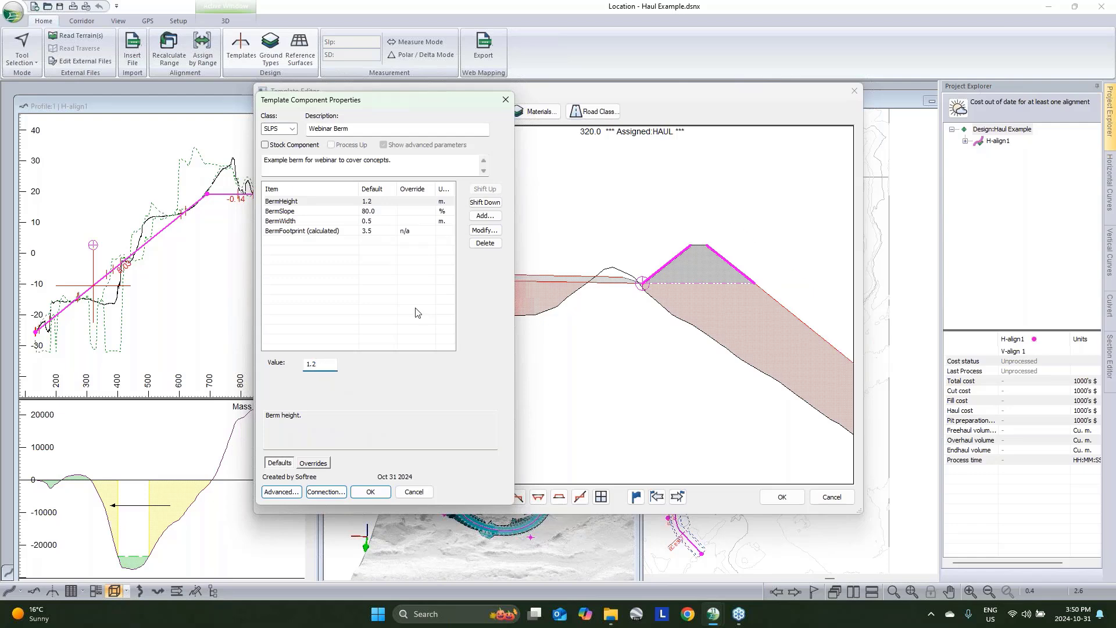
{"action": "left_click", "coordinate": [361, 491]}
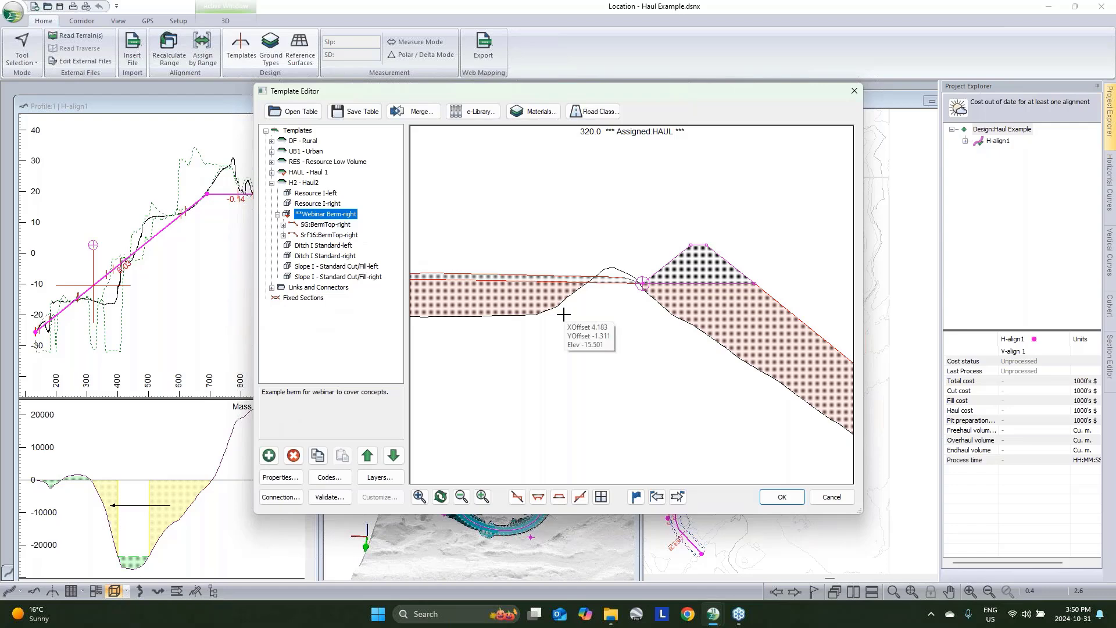
Shift the preview section relative to the ground line and examine the cut and fill areas around the berm.
{"action": "left_click_drag", "start_coordinate": [698, 230], "coordinate": [676, 297]}
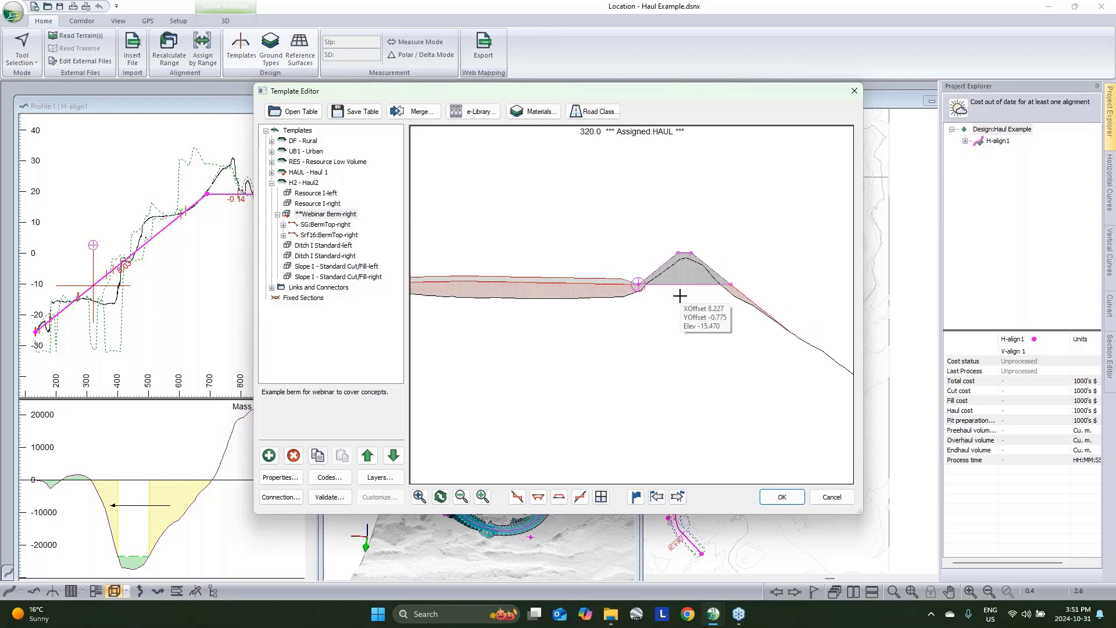
{"action": "mouse_move", "coordinate": [705, 275]}
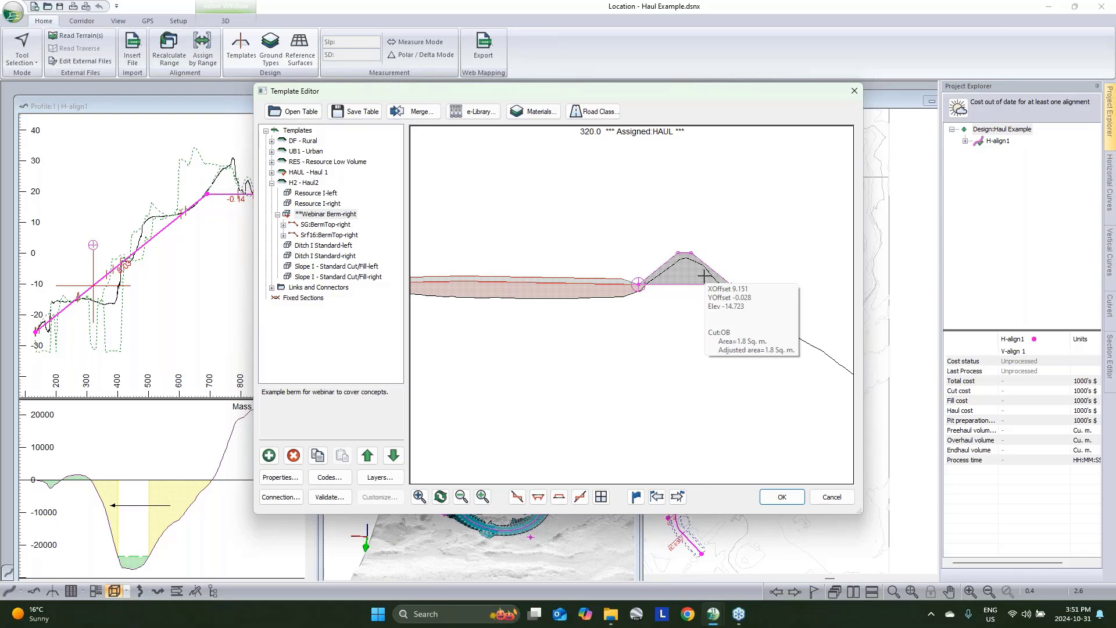
Raise and lower the preview section to compare how the fill slope meets the berm's outer toe in fill and in cut.
{"action": "mouse_move", "coordinate": [705, 275]}
{"action": "left_mouse_down"}
{"action": "mouse_move", "coordinate": [682, 289]}
{"action": "mouse_move", "coordinate": [688, 315]}
{"action": "mouse_move", "coordinate": [740, 376]}
{"action": "mouse_move", "coordinate": [738, 409]}
{"action": "mouse_move", "coordinate": [734, 292]}
{"action": "mouse_move", "coordinate": [709, 355]}
{"action": "mouse_move", "coordinate": [713, 263]}
{"action": "mouse_move", "coordinate": [705, 289]}
{"action": "left_mouse_up"}
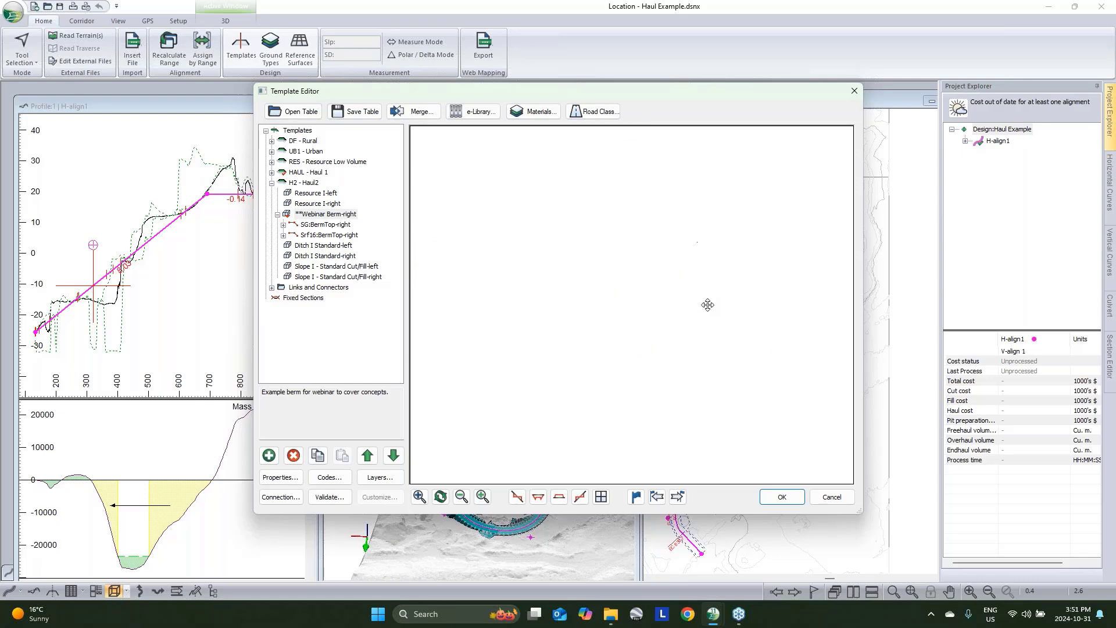
{"action": "left_click_drag", "start_coordinate": [752, 287], "coordinate": [710, 281]}
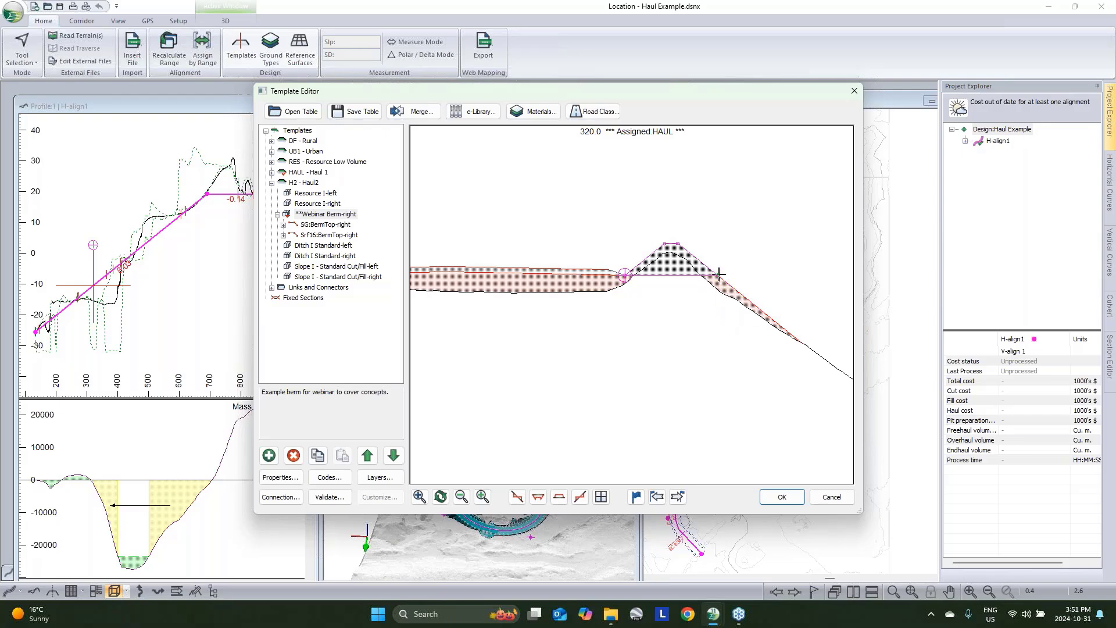
{"action": "mouse_move", "coordinate": [720, 273]}
{"action": "left_click", "coordinate": [710, 299]}
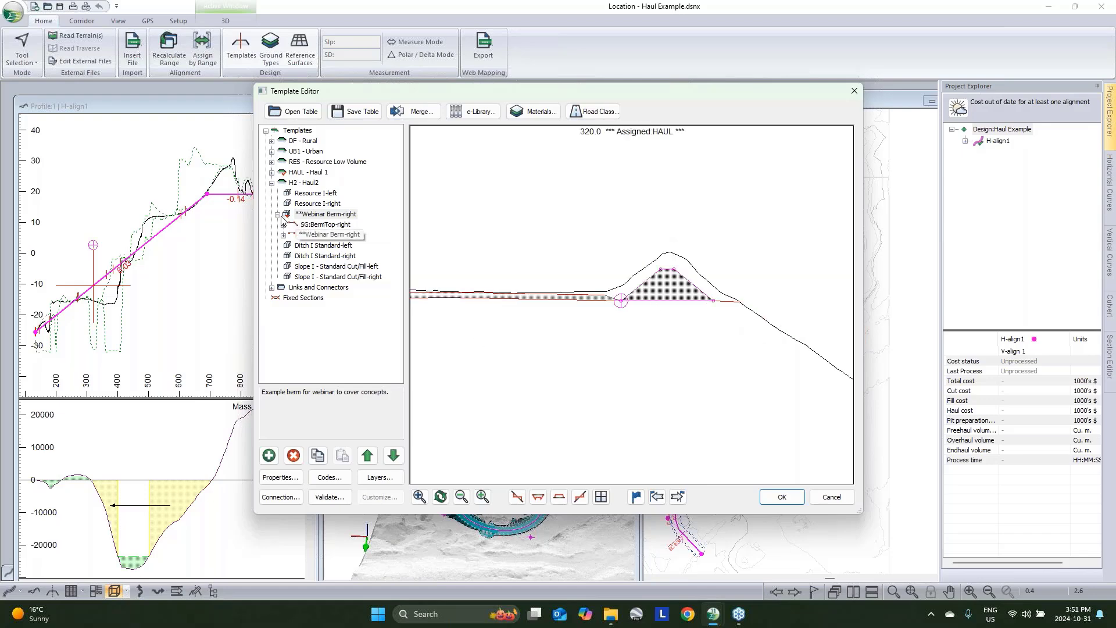
Duplicate the H2 - Haul2 template as a new template and expand the component lists of both.
{"action": "right_click", "coordinate": [303, 182]}
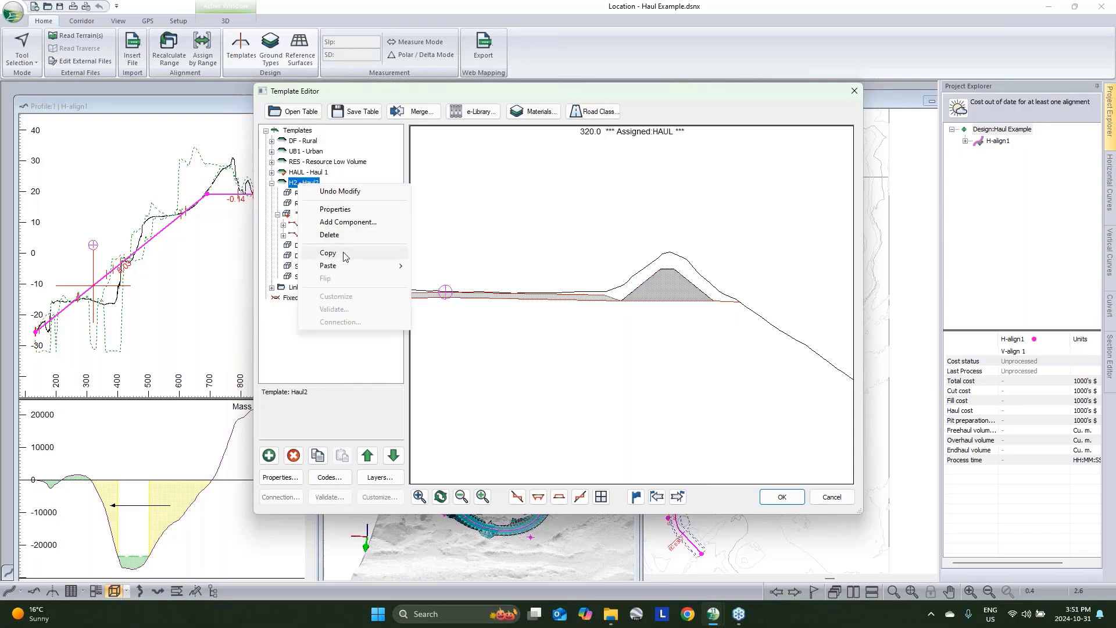
{"action": "left_click", "coordinate": [345, 254]}
{"action": "right_click", "coordinate": [311, 183]}
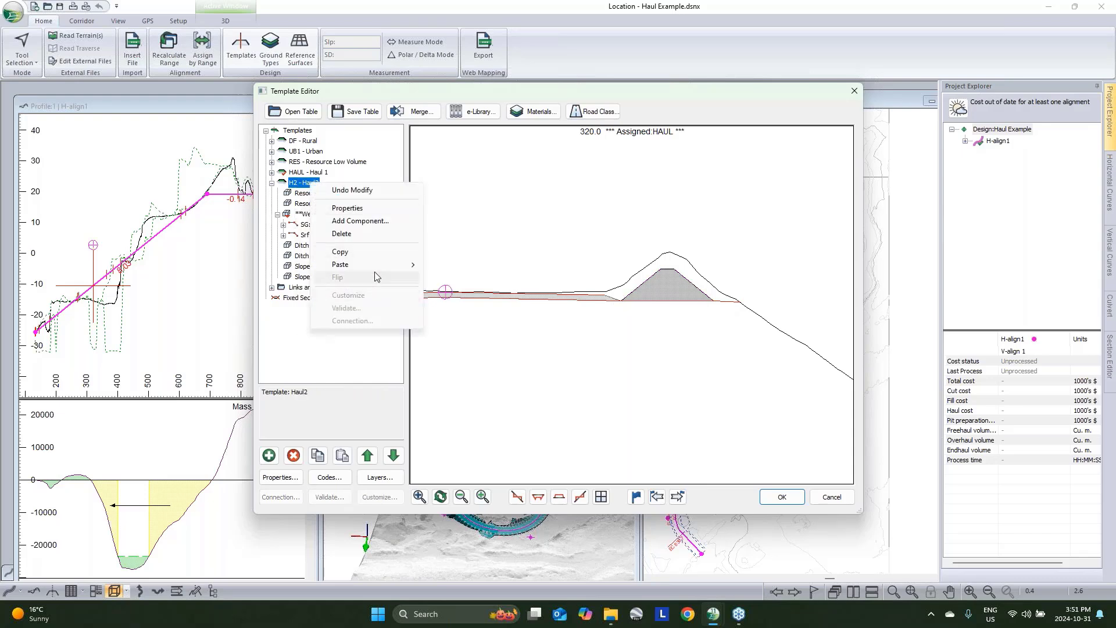
{"action": "mouse_move", "coordinate": [372, 264]}
{"action": "left_click", "coordinate": [456, 277]}
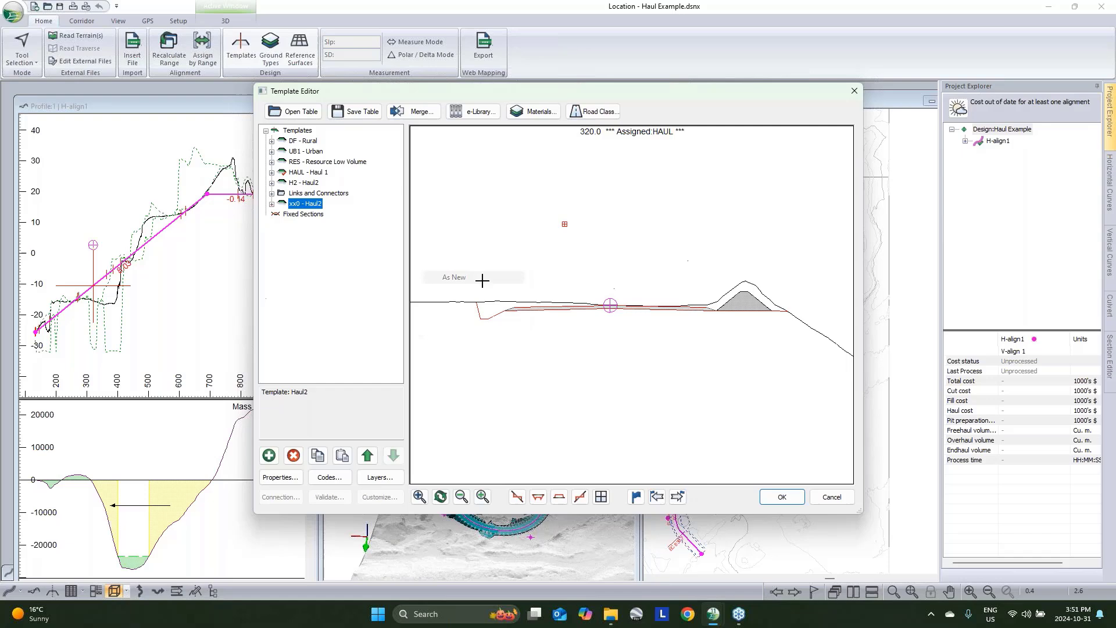
{"action": "left_click", "coordinate": [271, 203]}
{"action": "left_click", "coordinate": [271, 182]}
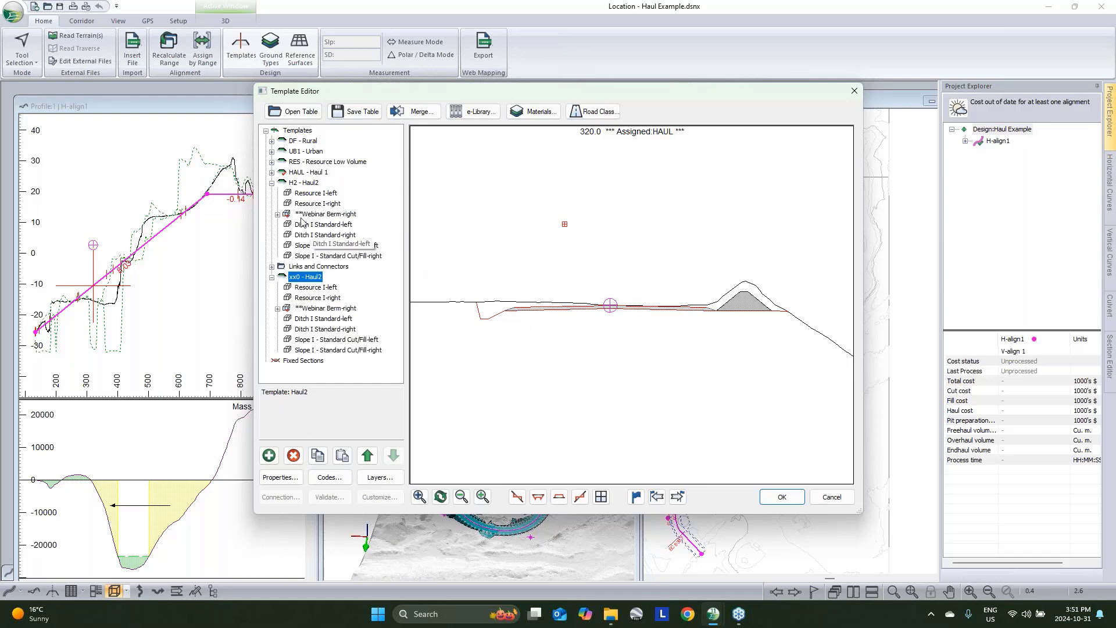
Delete the Srf16:BermTop-right fragment from the Webinar Berm-right component in the copied Haul2 template.
{"action": "left_click", "coordinate": [278, 308]}
{"action": "left_click", "coordinate": [340, 329]}
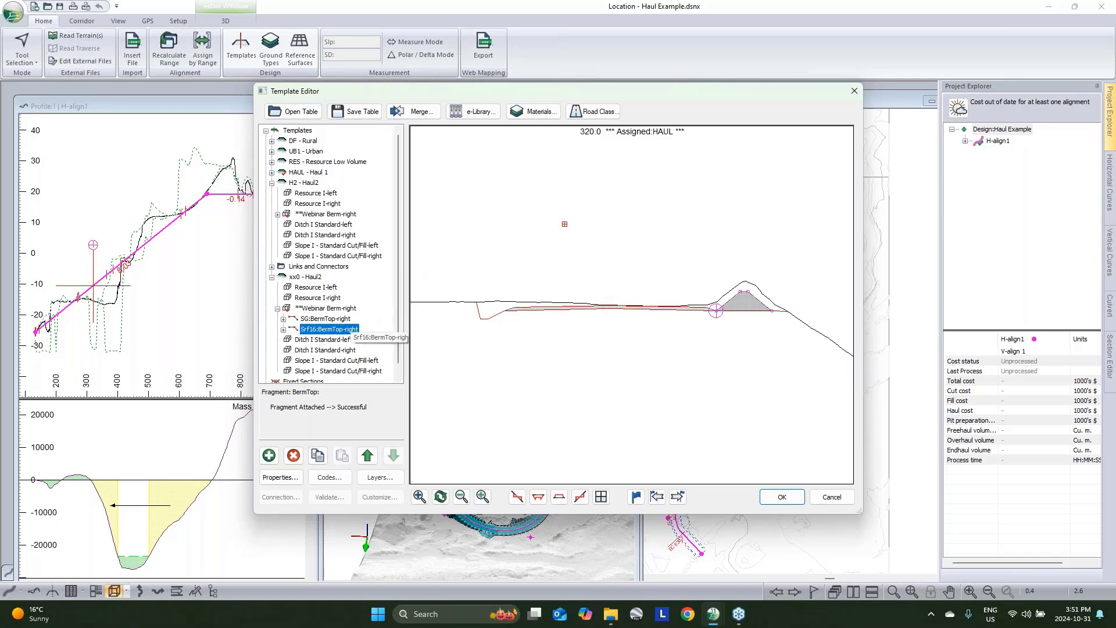
{"action": "middle_click_drag", "start_coordinate": [787, 300], "coordinate": [651, 337]}
{"action": "scroll", "coordinate": [690, 322], "scroll_direction": "up", "scroll_amount": 4}
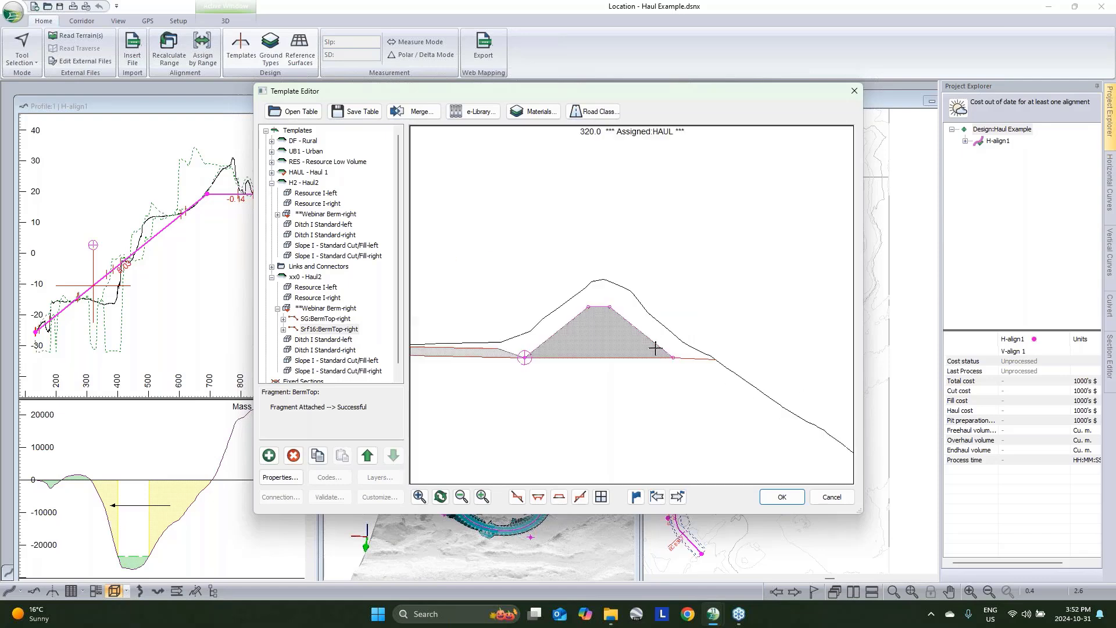
{"action": "left_click", "coordinate": [292, 457]}
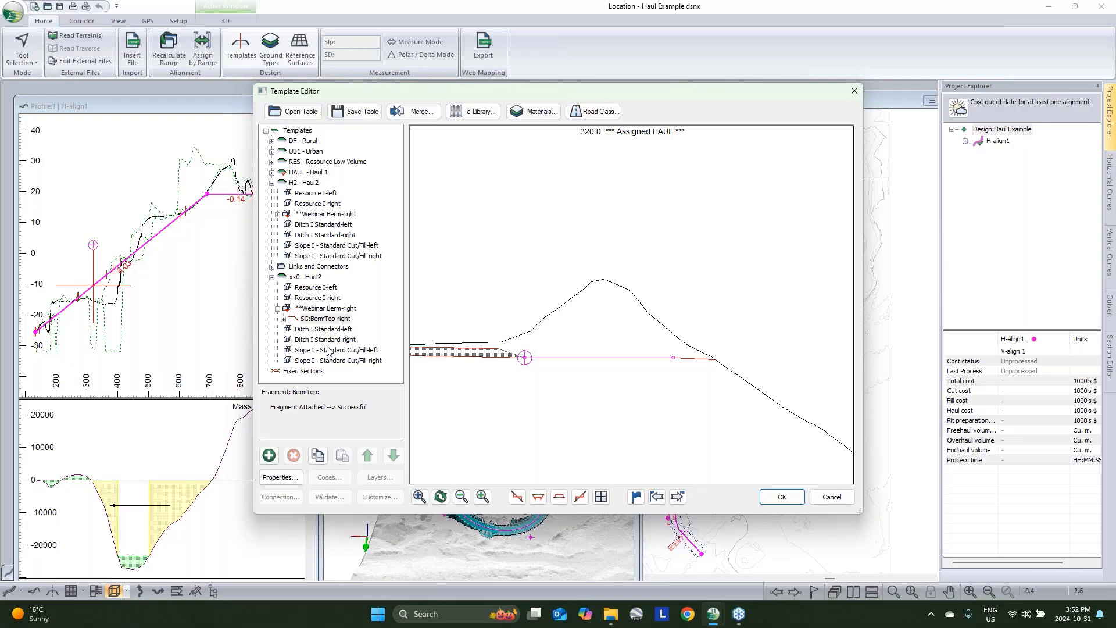
Change the output surface of the copied berm's SG:BermTop-right fragment to Private surface 1.
{"action": "left_click", "coordinate": [324, 318]}
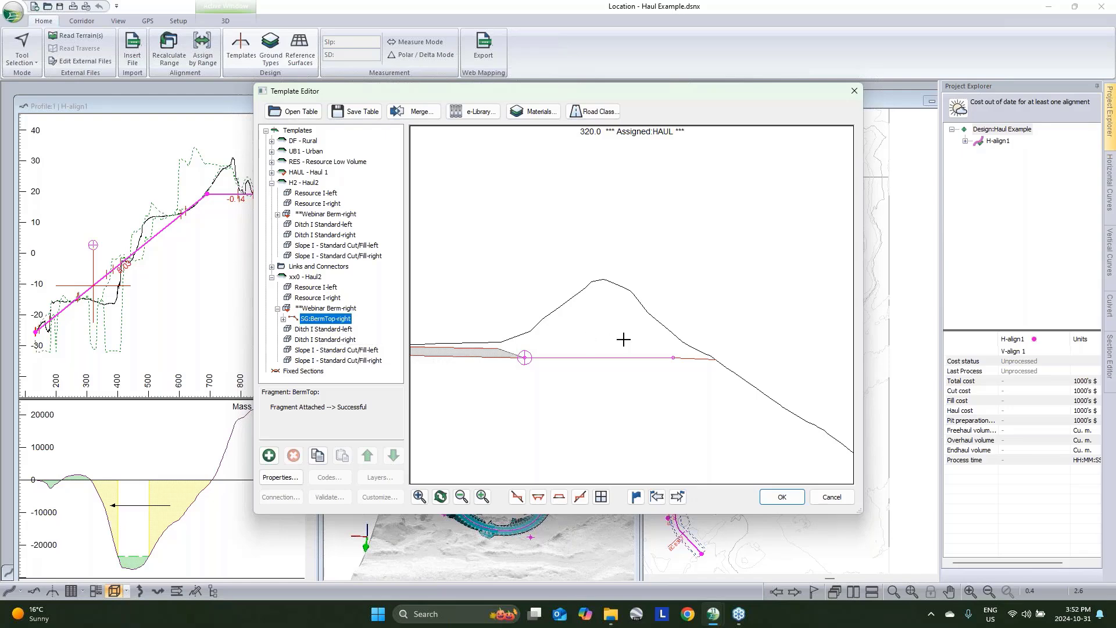
{"action": "middle_click_drag", "start_coordinate": [623, 339], "coordinate": [663, 347]}
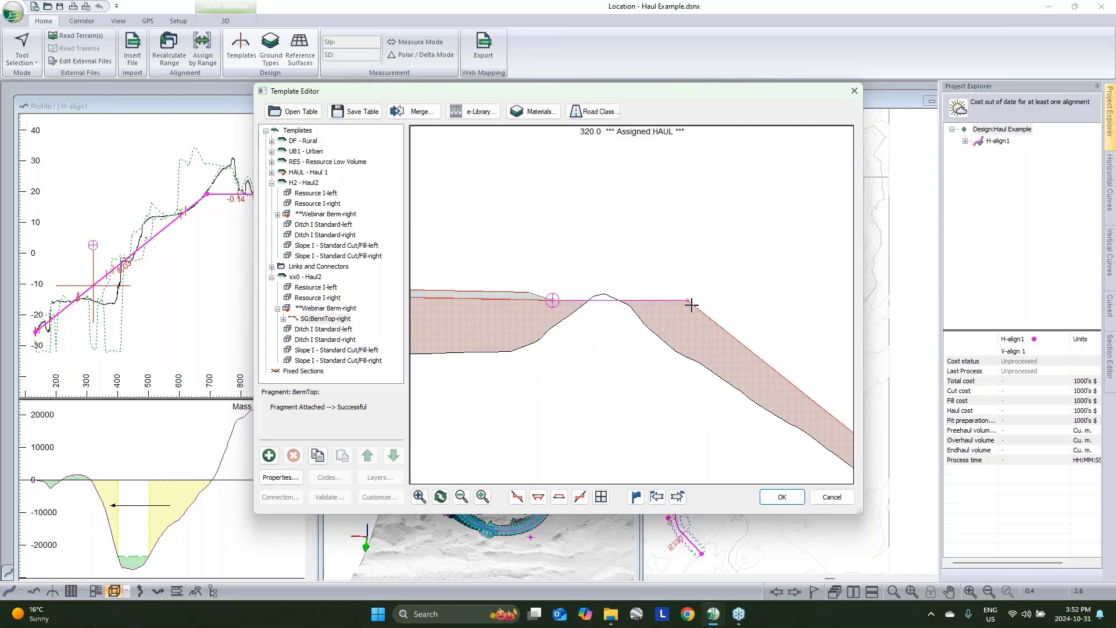
{"action": "left_click", "coordinate": [284, 319]}
{"action": "right_click", "coordinate": [323, 319]}
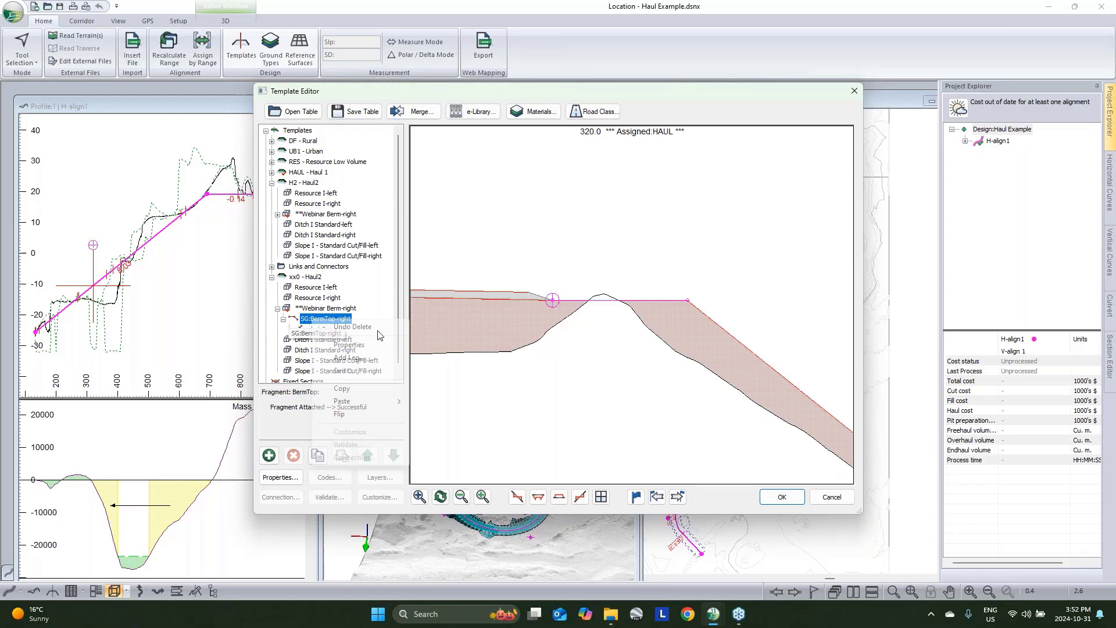
{"action": "left_click", "coordinate": [351, 345]}
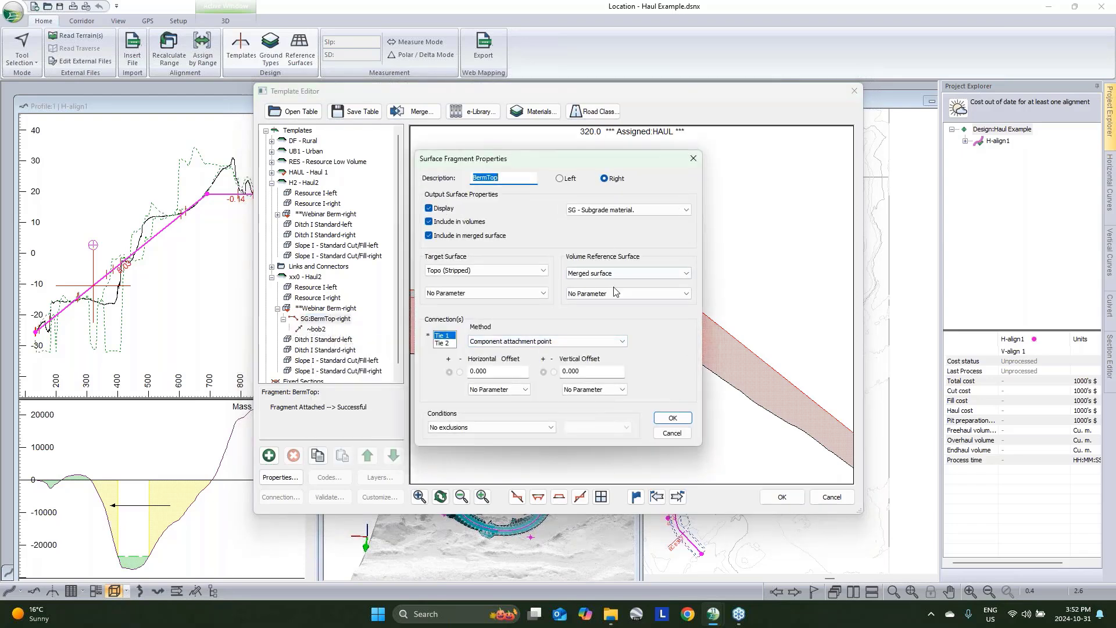
{"action": "left_click", "coordinate": [602, 212]}
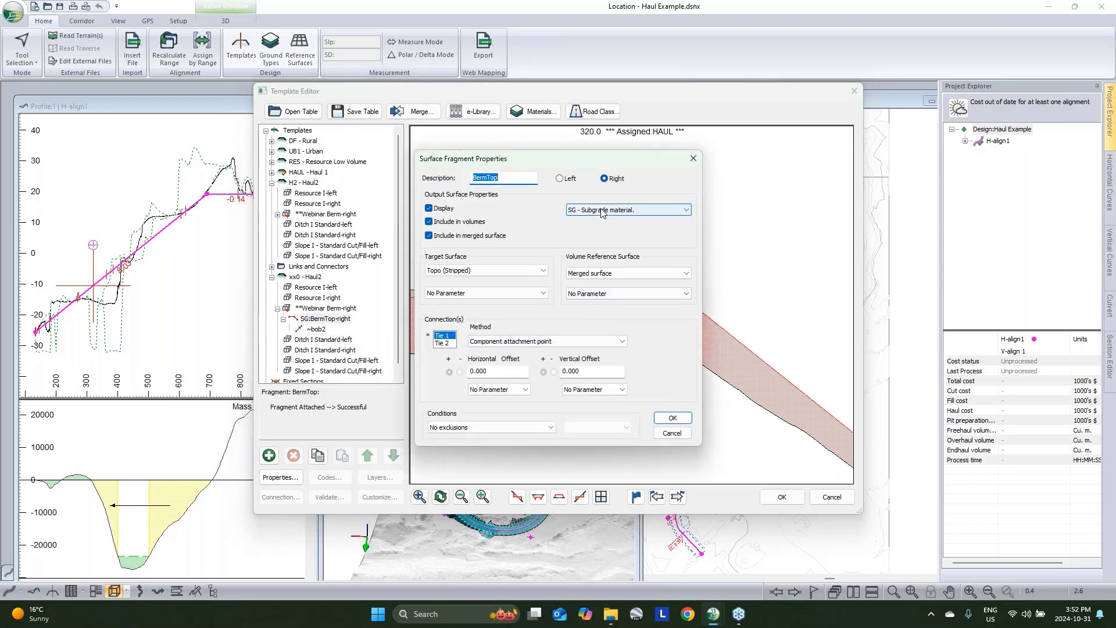
{"action": "left_click", "coordinate": [605, 349]}
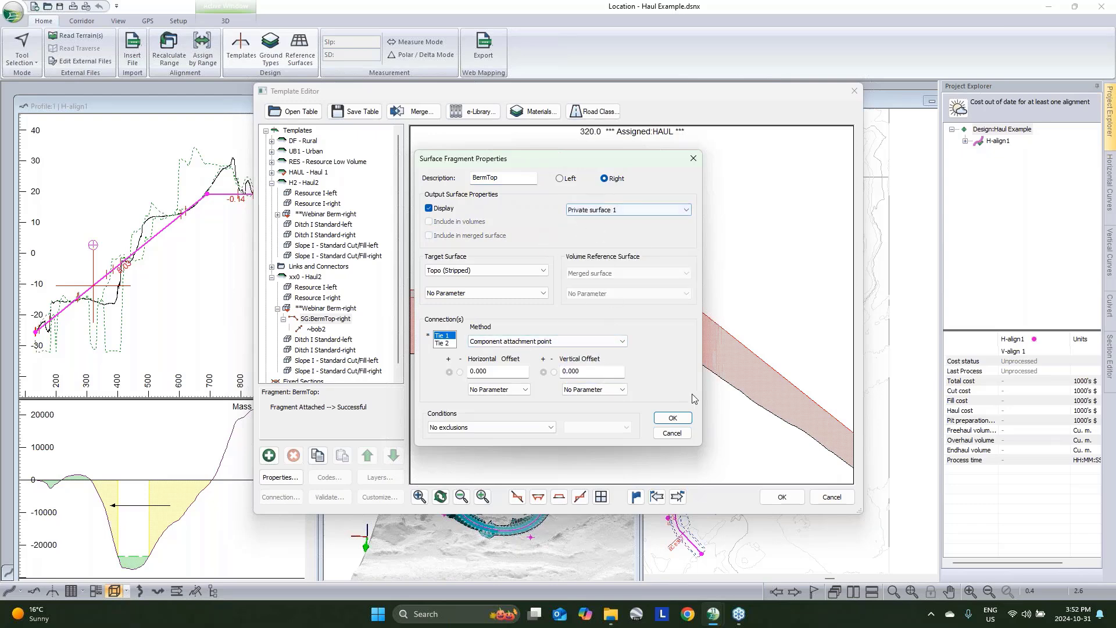
{"action": "left_click", "coordinate": [673, 418]}
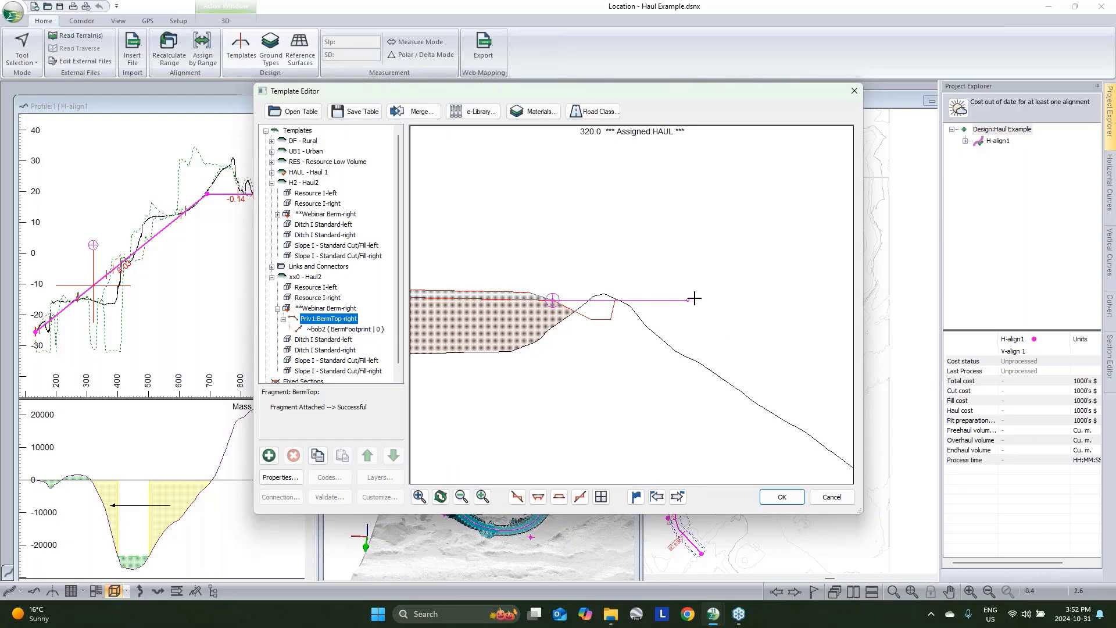
Change the point code of the BermFootprint leg in the private fragment to ~pb1.
{"action": "mouse_move", "coordinate": [694, 298]}
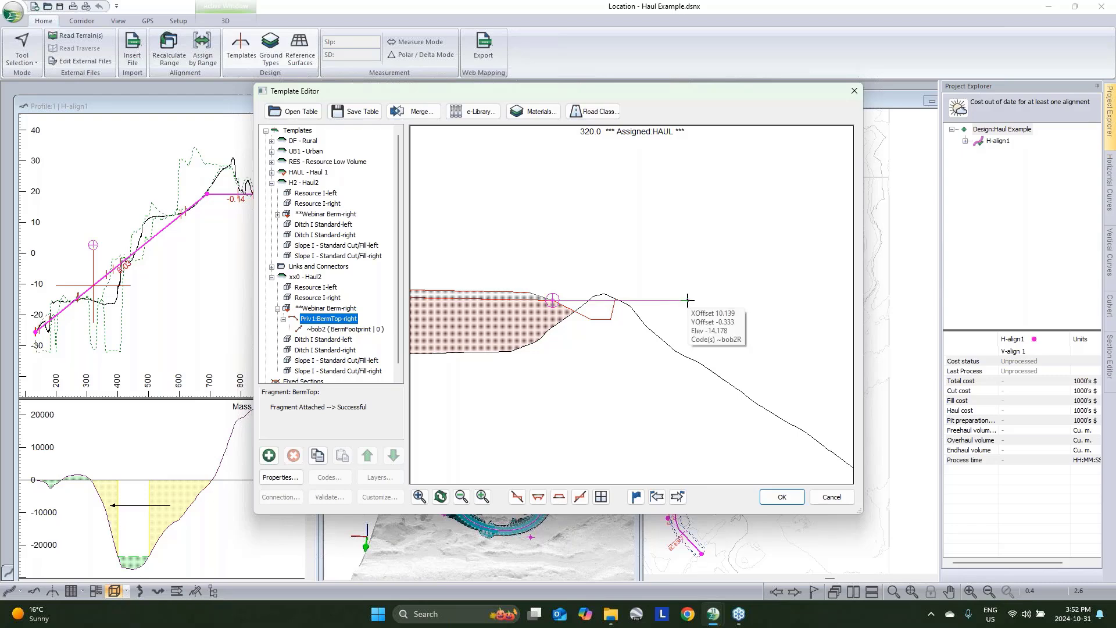
{"action": "right_click", "coordinate": [347, 329]}
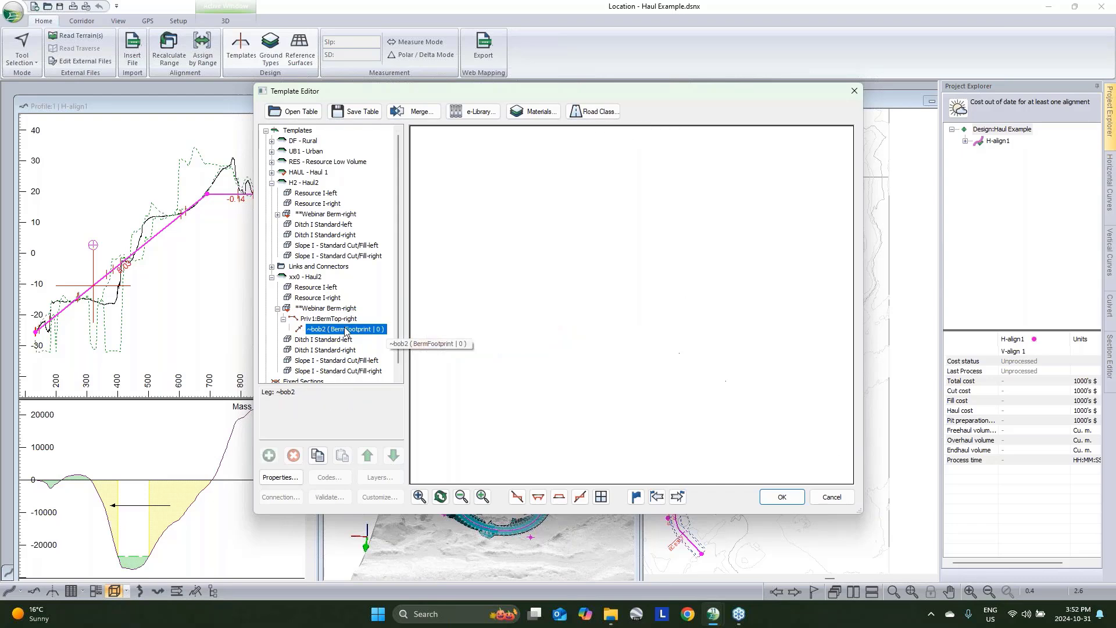
{"action": "left_click", "coordinate": [372, 353]}
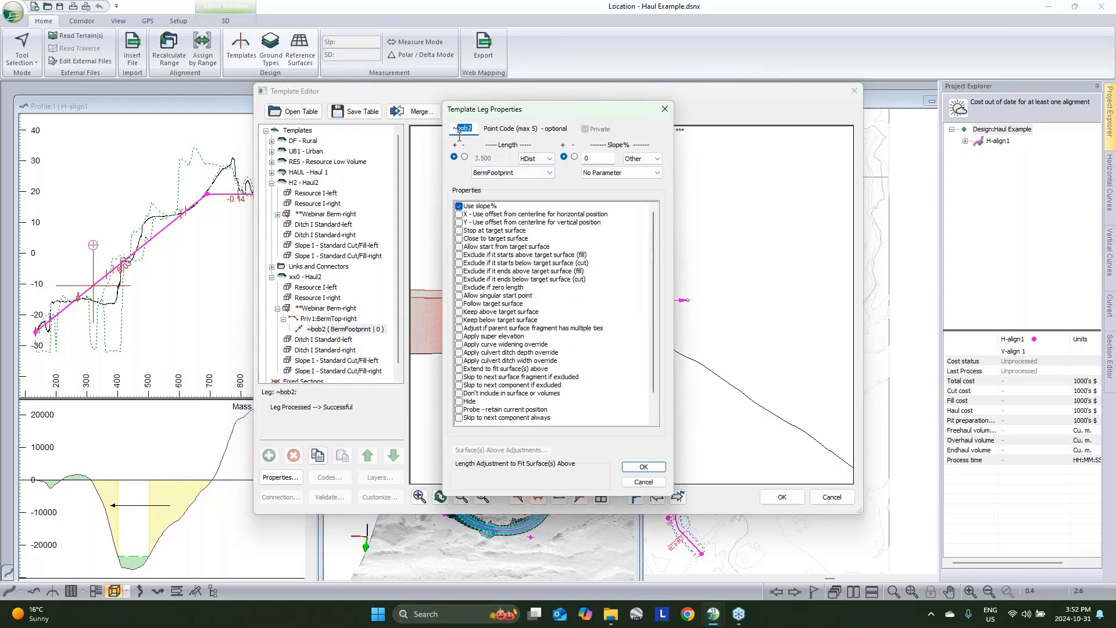
{"action": "type", "text": "pb1"}
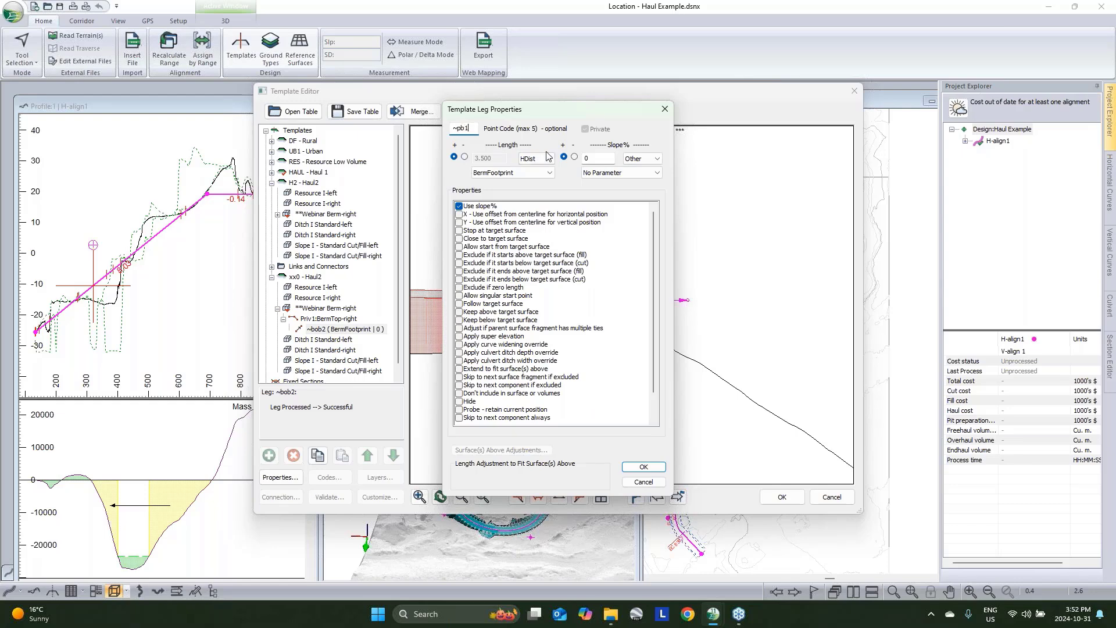
{"action": "left_click", "coordinate": [643, 467]}
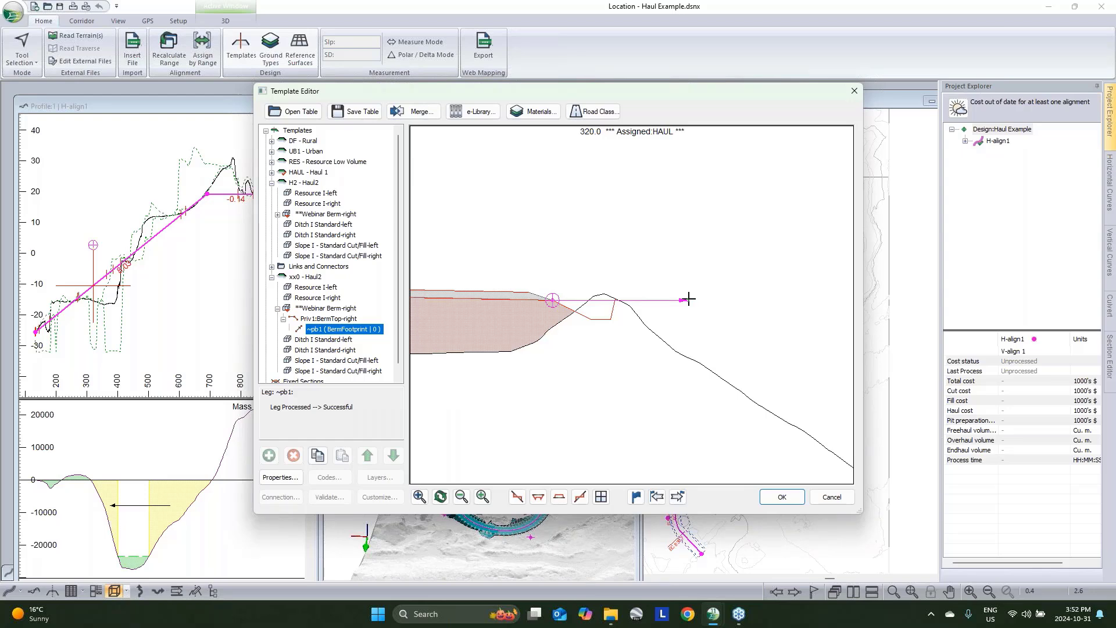
Lower the preview section below ground and set the ~pb1 leg to be excluded if it ends below the target surface (cut).
{"action": "mouse_move", "coordinate": [688, 299]}
{"action": "left_click_drag", "start_coordinate": [686, 300], "coordinate": [688, 365]}
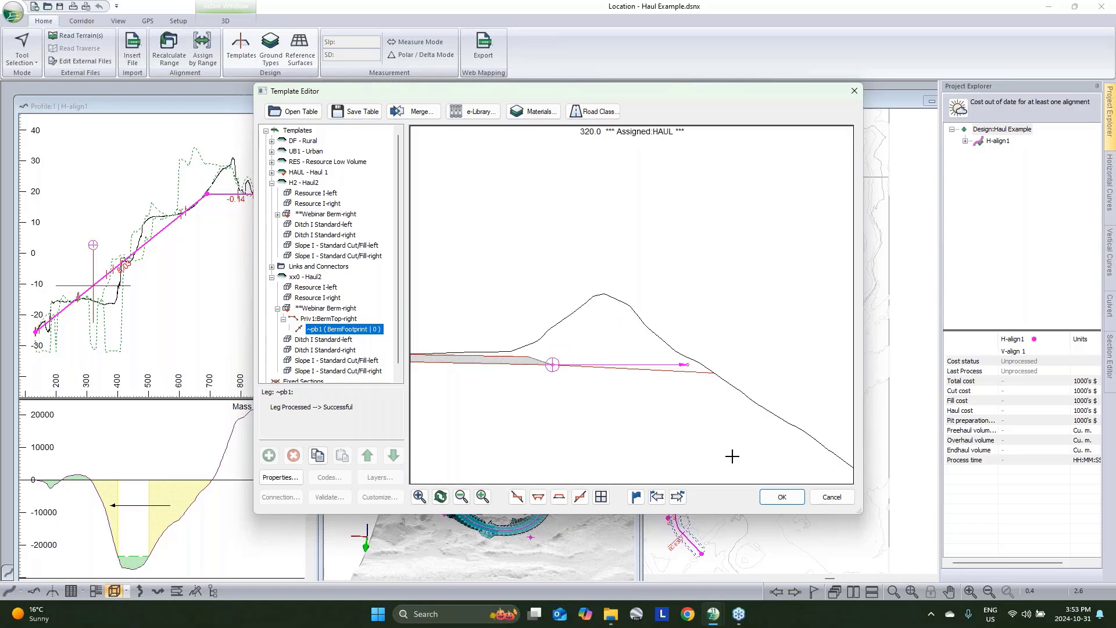
{"action": "left_click", "coordinate": [334, 331]}
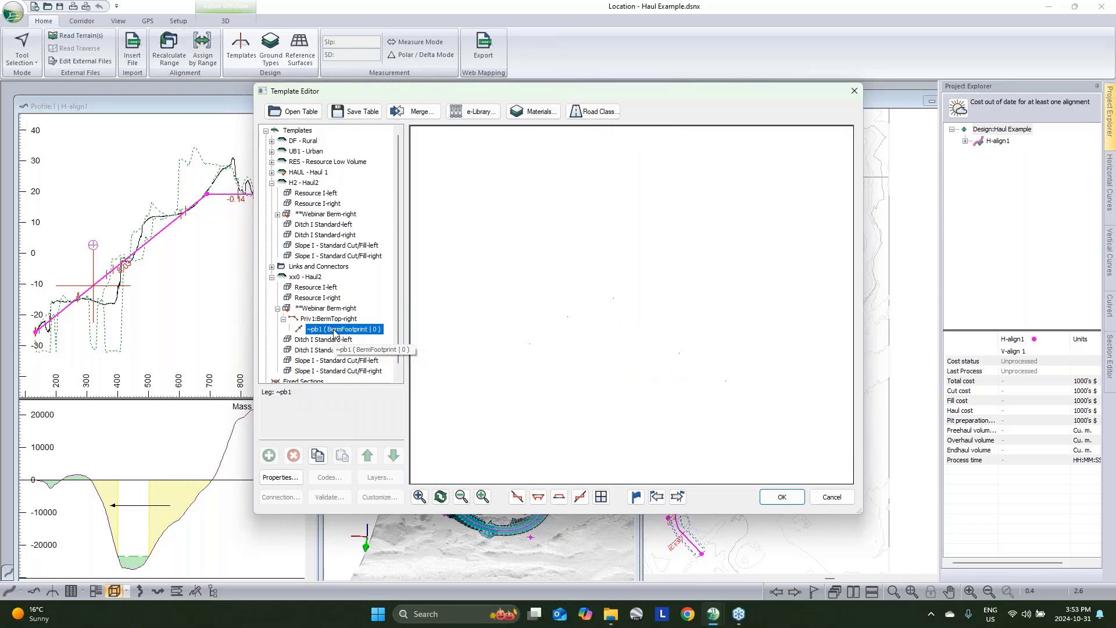
{"action": "right_click", "coordinate": [335, 330]}
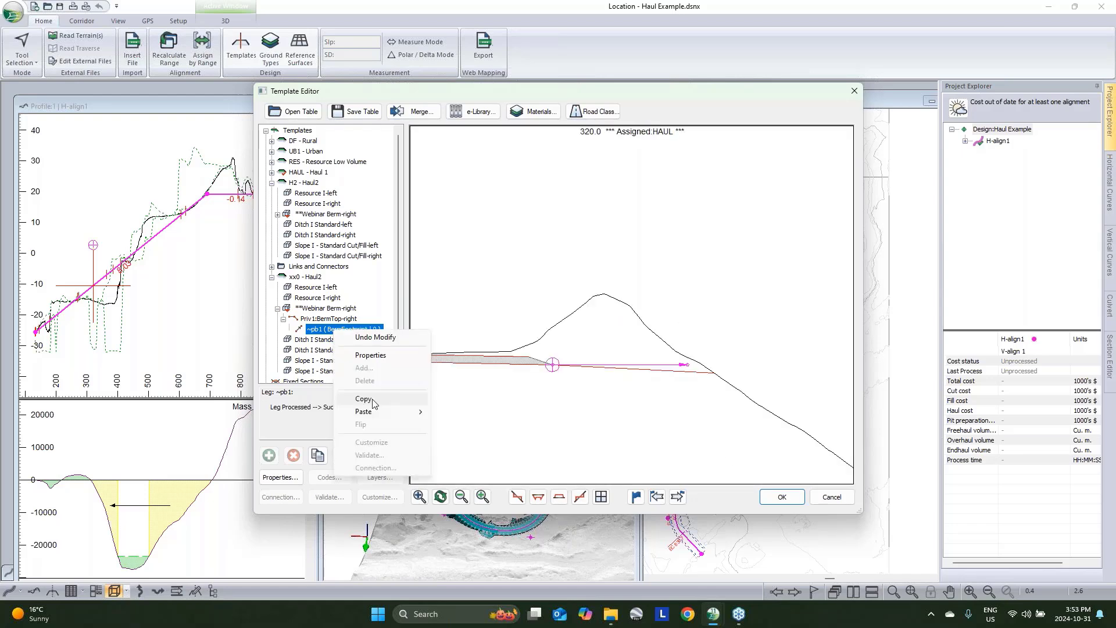
{"action": "left_click", "coordinate": [326, 320]}
{"action": "right_click", "coordinate": [325, 323]}
{"action": "left_click", "coordinate": [327, 330]}
{"action": "right_click", "coordinate": [325, 330]}
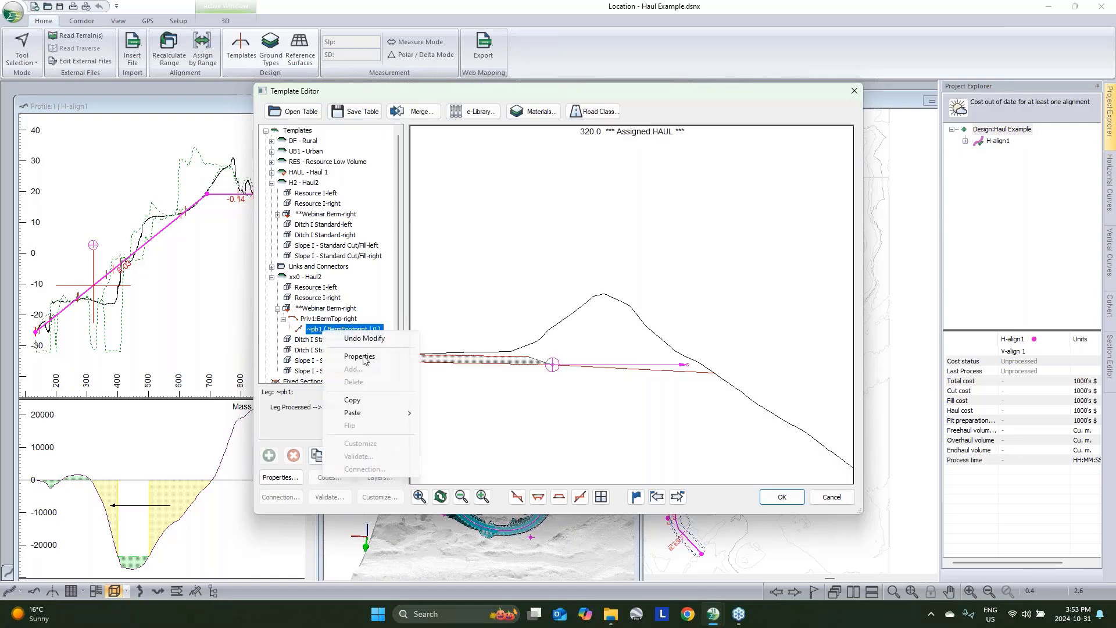
{"action": "left_click", "coordinate": [359, 357]}
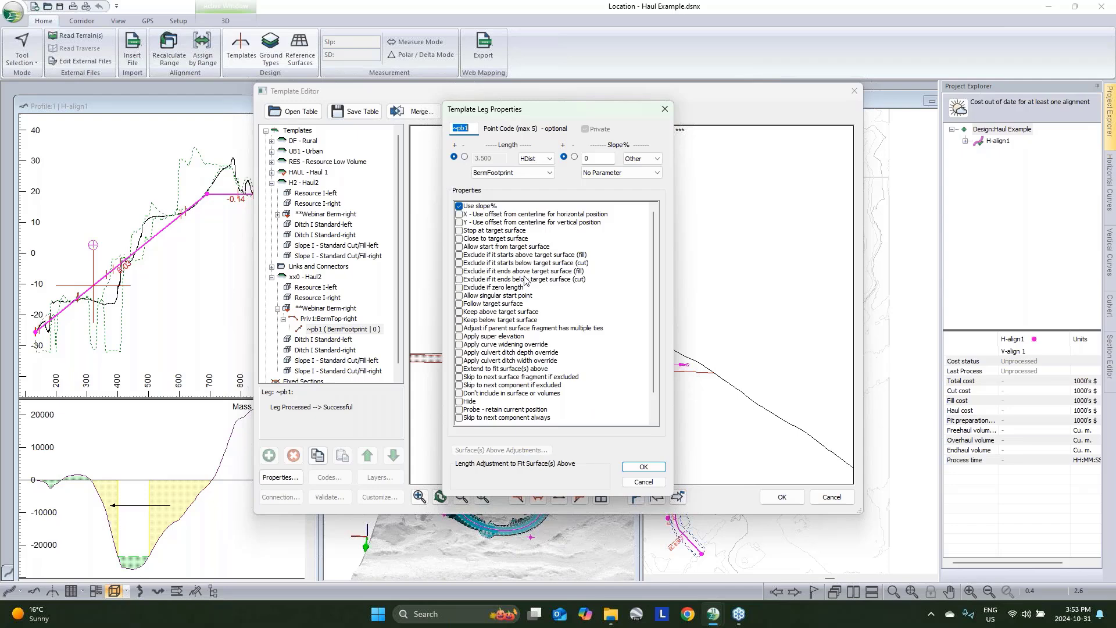
{"action": "left_click", "coordinate": [460, 280]}
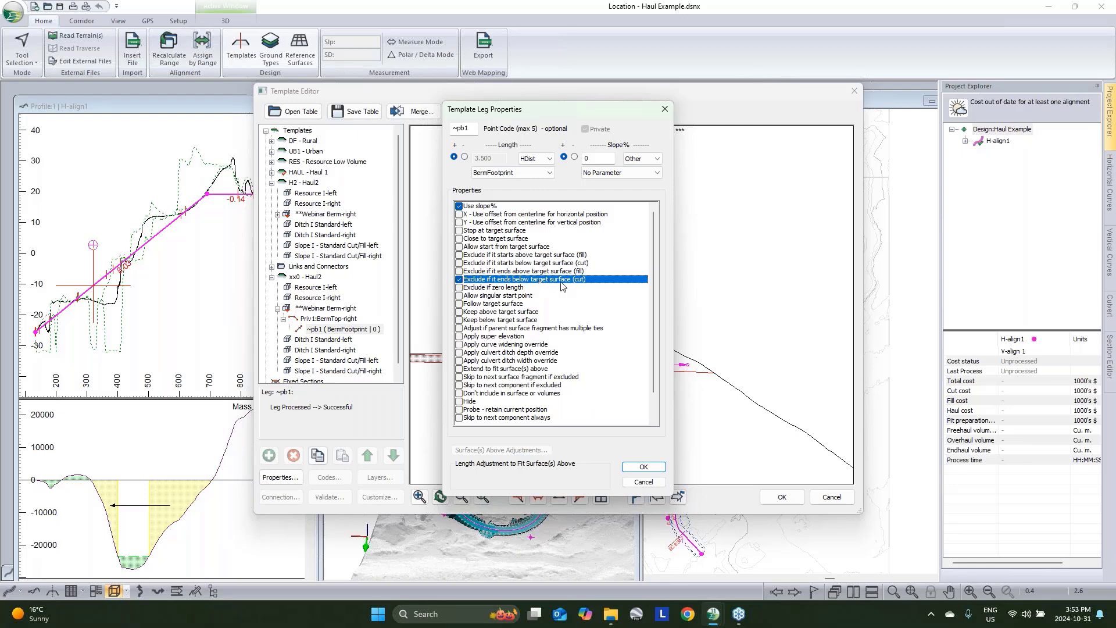
{"action": "left_click", "coordinate": [644, 468]}
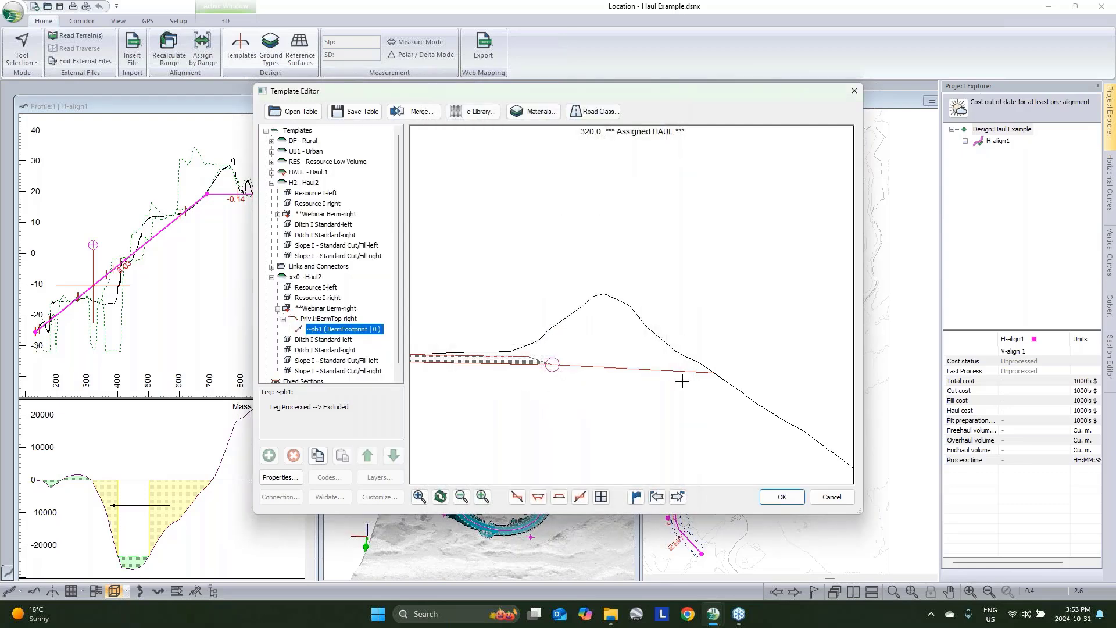
Raise the preview section slightly to test the ~pb1 leg's exclusion, and check the target surface of Priv1:BermTop-right.
{"action": "left_click_drag", "start_coordinate": [695, 365], "coordinate": [690, 351]}
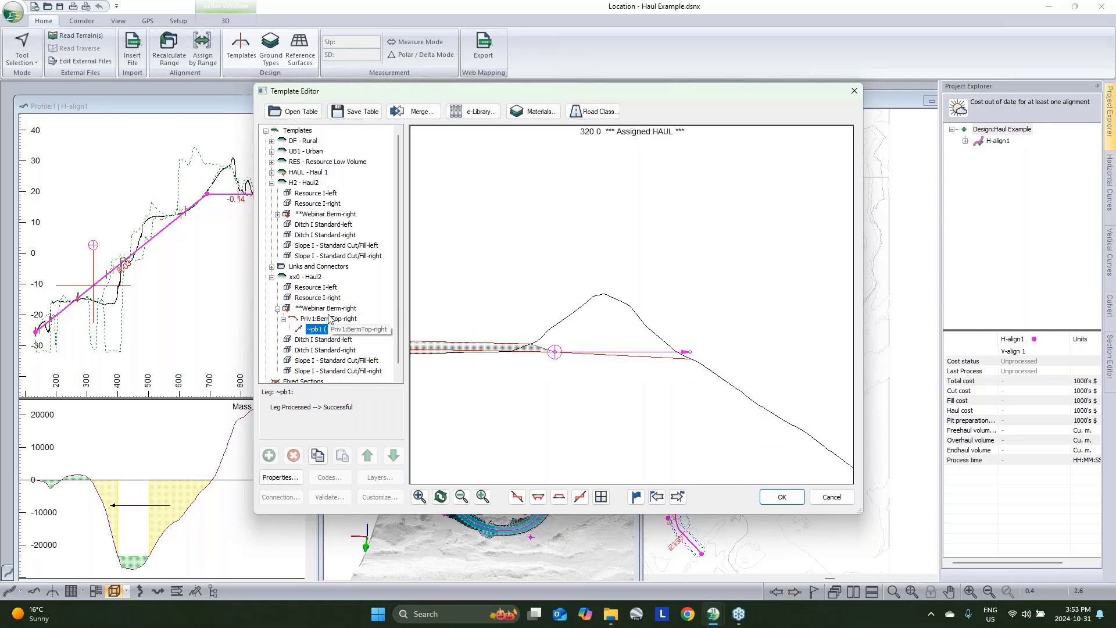
{"action": "left_click", "coordinate": [322, 319]}
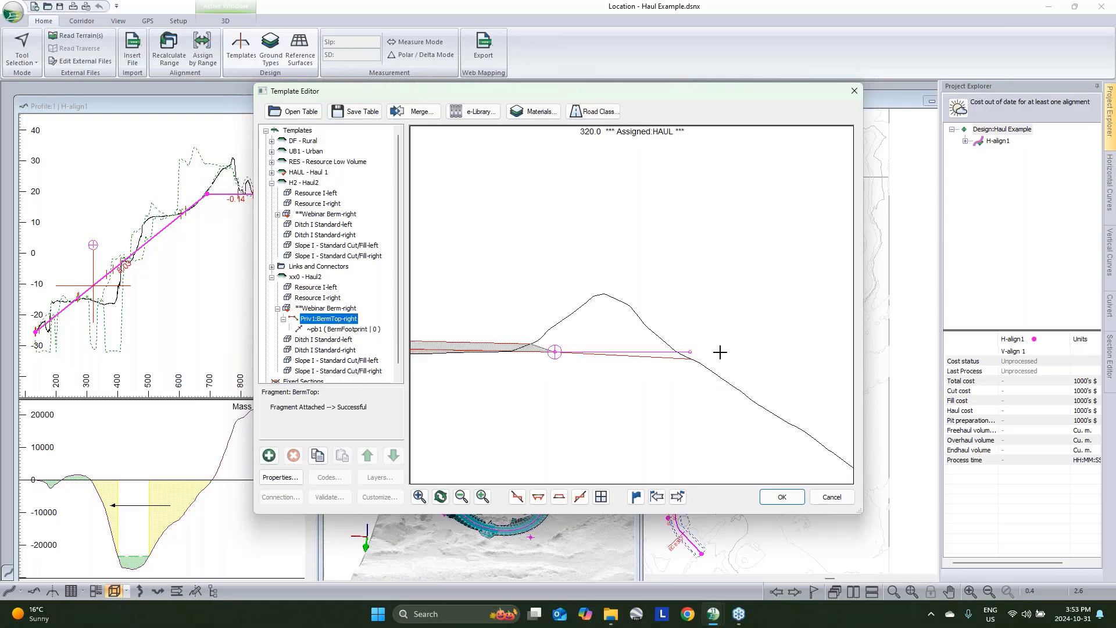
{"action": "right_click", "coordinate": [348, 318]}
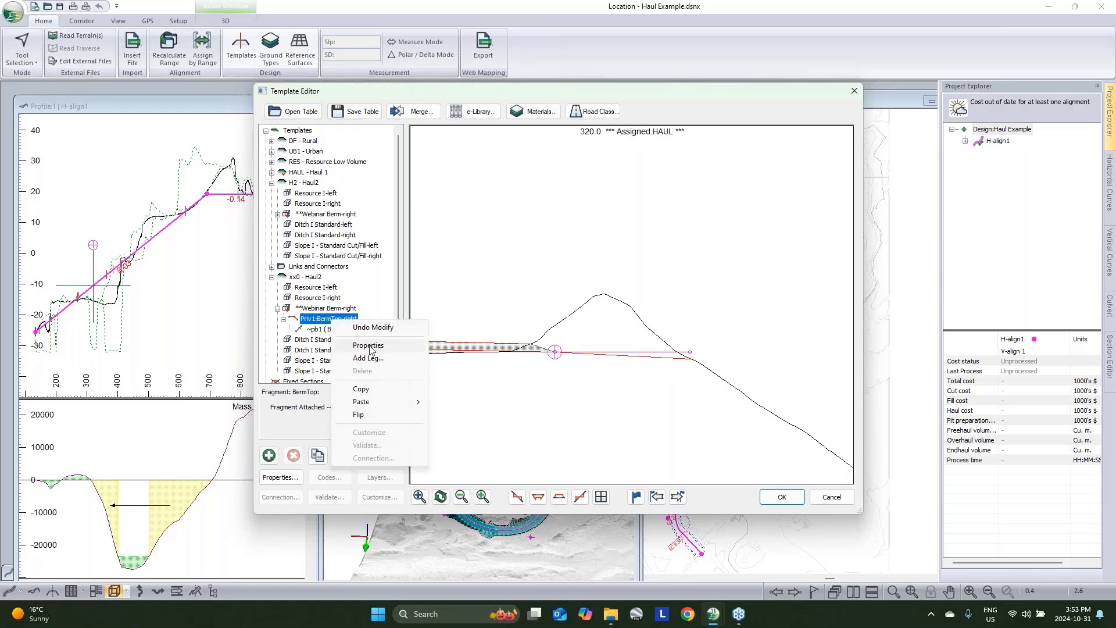
{"action": "left_click", "coordinate": [367, 344]}
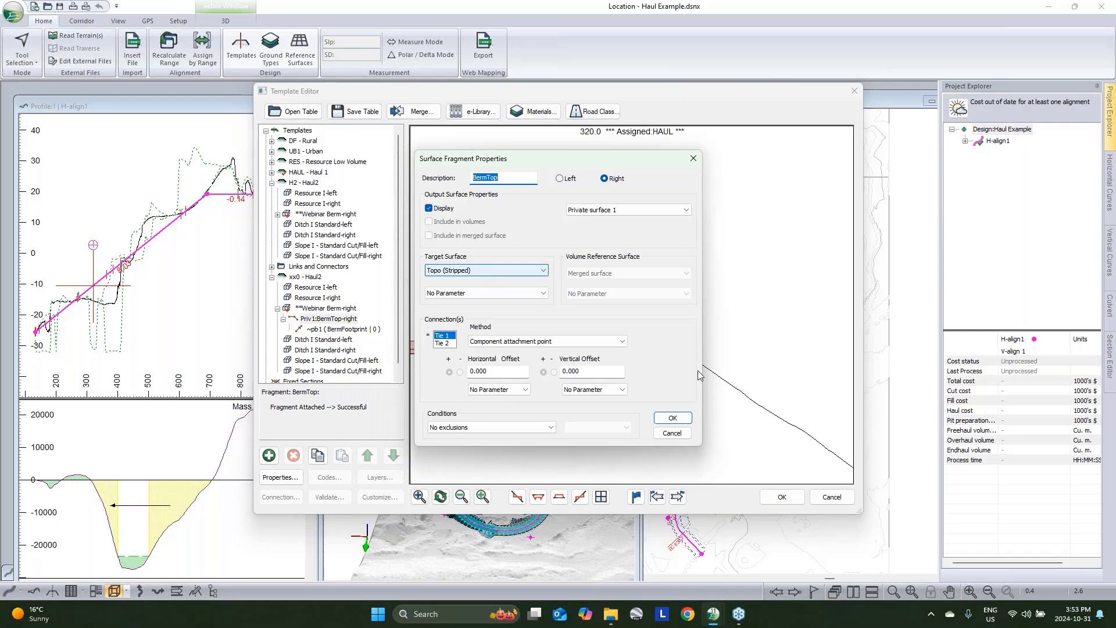
{"action": "left_click", "coordinate": [672, 433]}
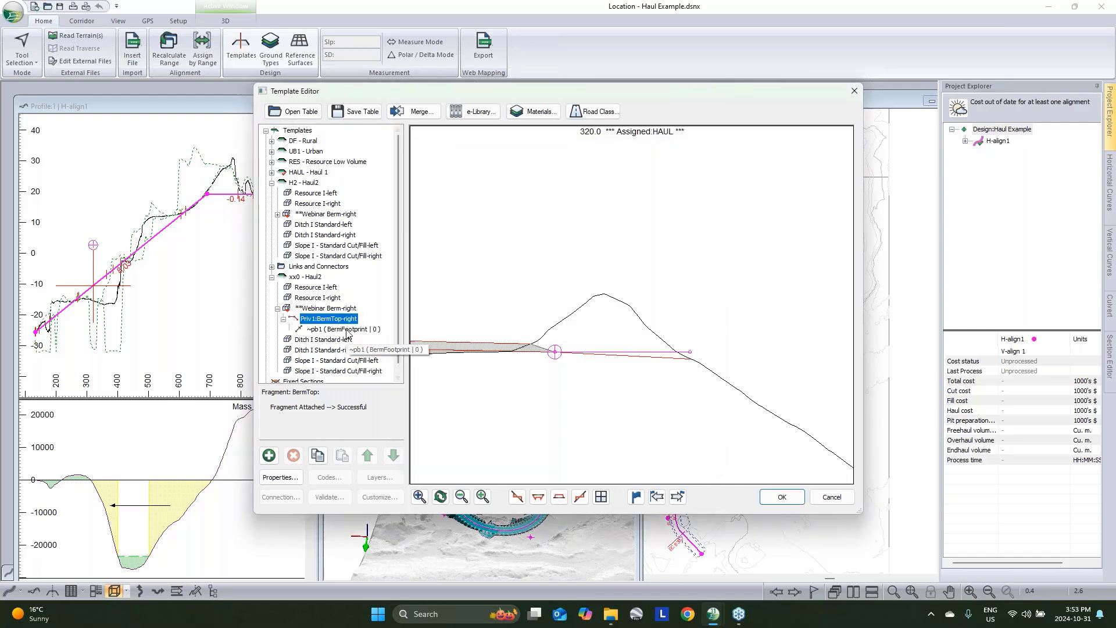
{"action": "left_click", "coordinate": [347, 329]}
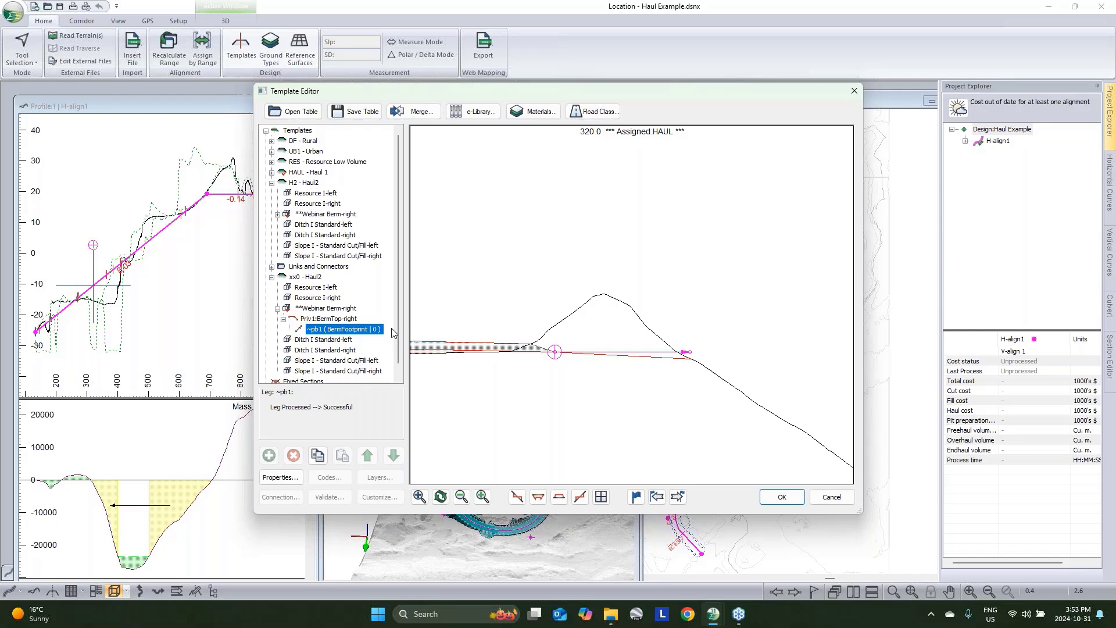
{"action": "left_click", "coordinate": [277, 214]}
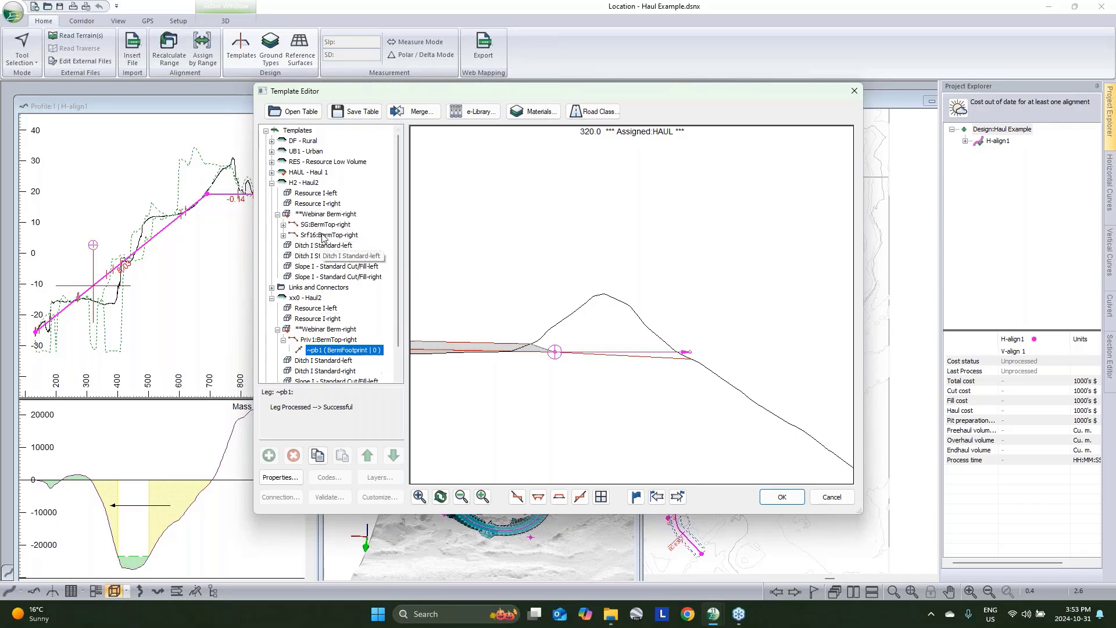
{"action": "left_click", "coordinate": [324, 225]}
{"action": "right_click", "coordinate": [334, 228]}
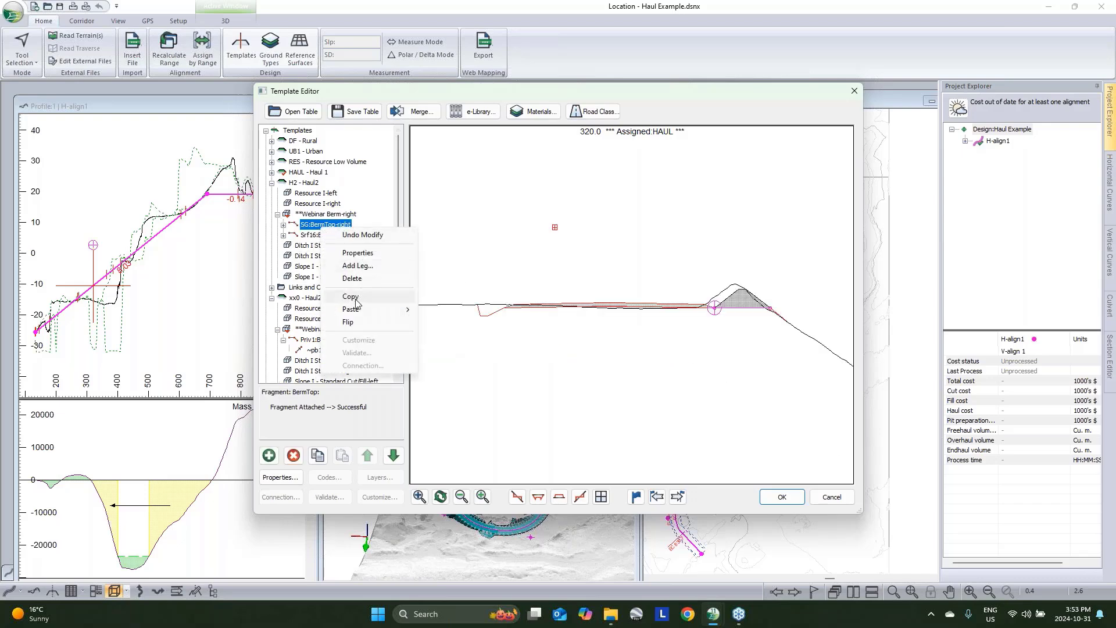
{"action": "left_click", "coordinate": [356, 303]}
{"action": "scroll", "coordinate": [349, 302], "scroll_direction": "down", "scroll_amount": 1}
{"action": "left_click", "coordinate": [334, 318]}
{"action": "right_click", "coordinate": [337, 320]}
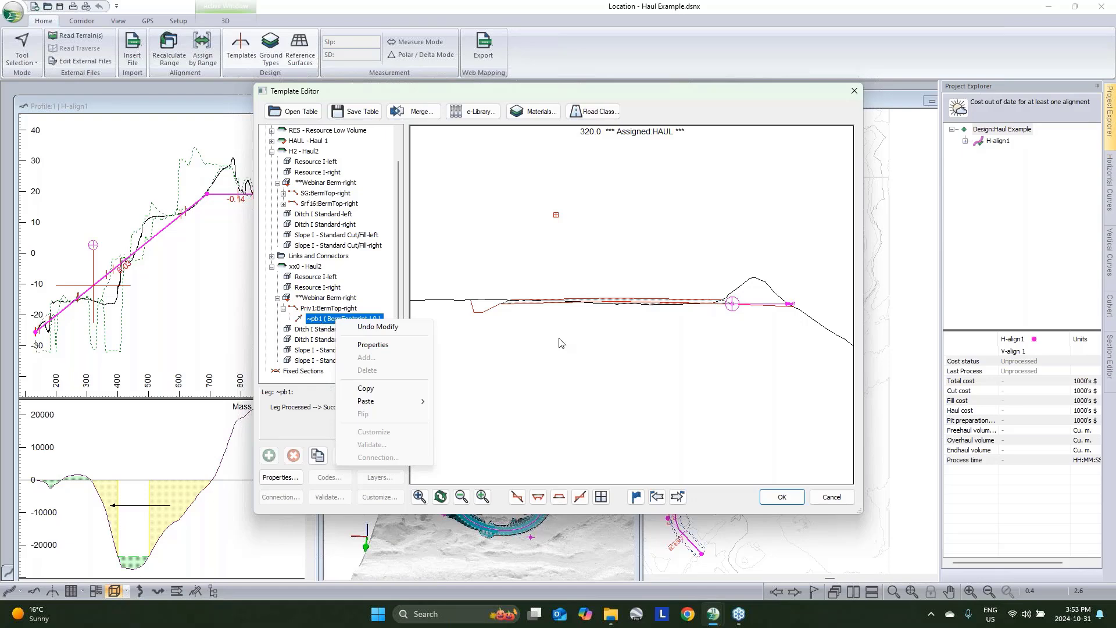
{"action": "left_click", "coordinate": [704, 325]}
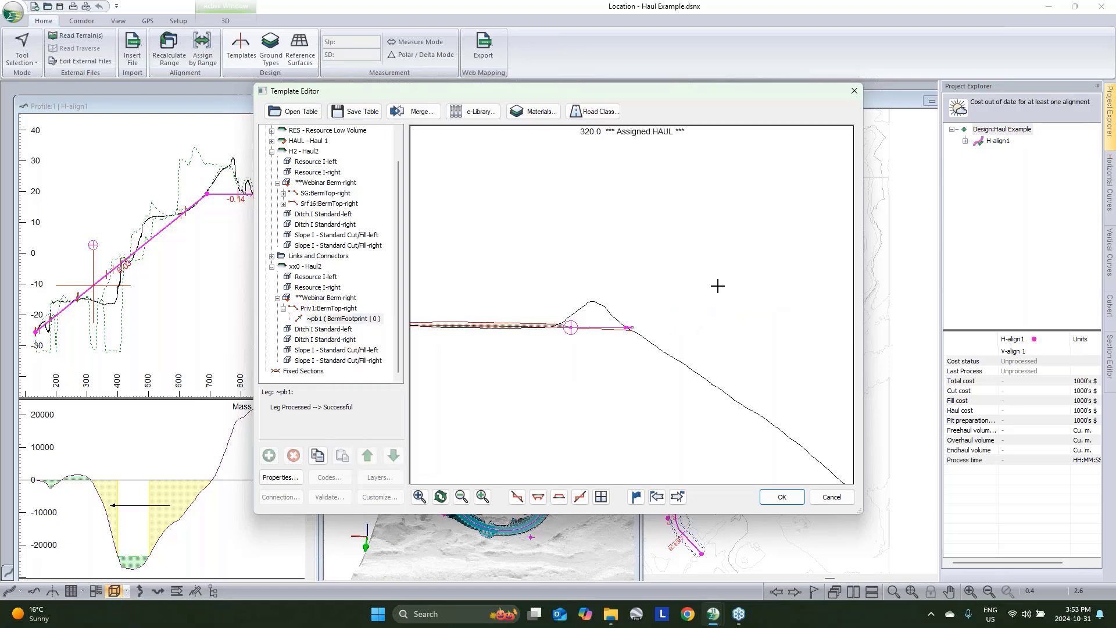
Copy the Priv1:BermTop-right fragment and paste it as a new right-side fragment in the xx0 template's berm component.
{"action": "scroll", "coordinate": [620, 327], "scroll_direction": "up", "scroll_amount": 3}
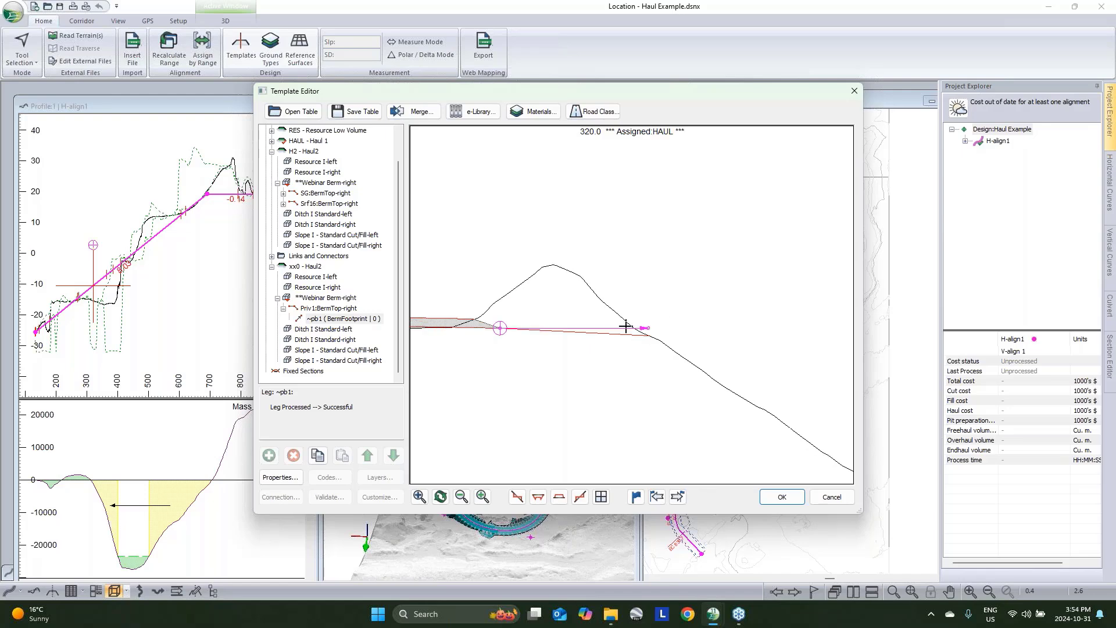
{"action": "left_click", "coordinate": [654, 334]}
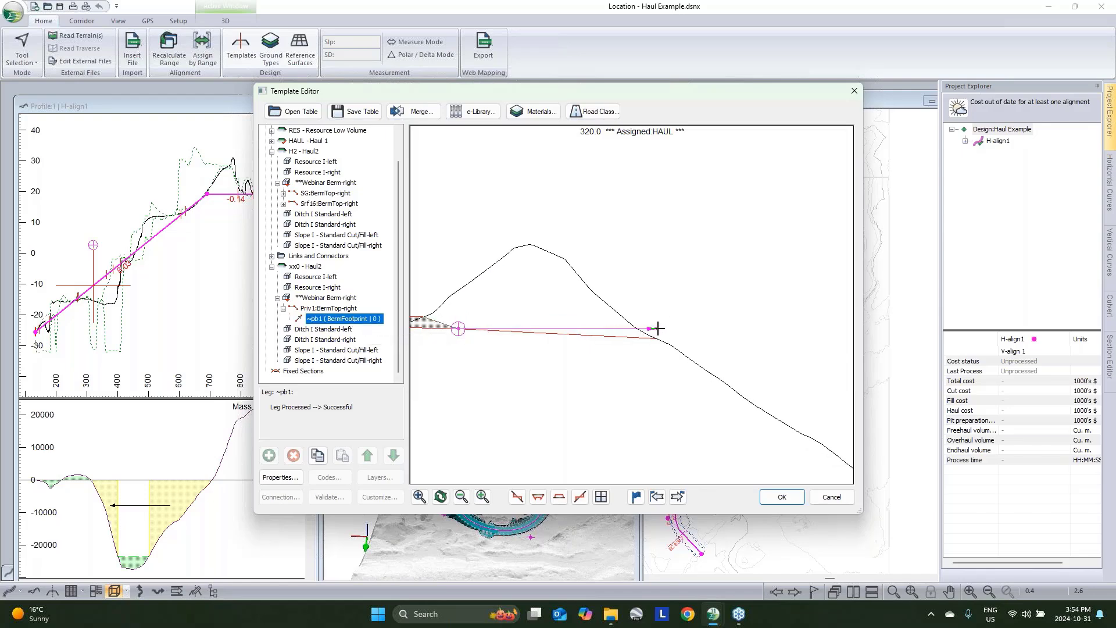
{"action": "mouse_move", "coordinate": [659, 329]}
{"action": "mouse_move", "coordinate": [458, 329]}
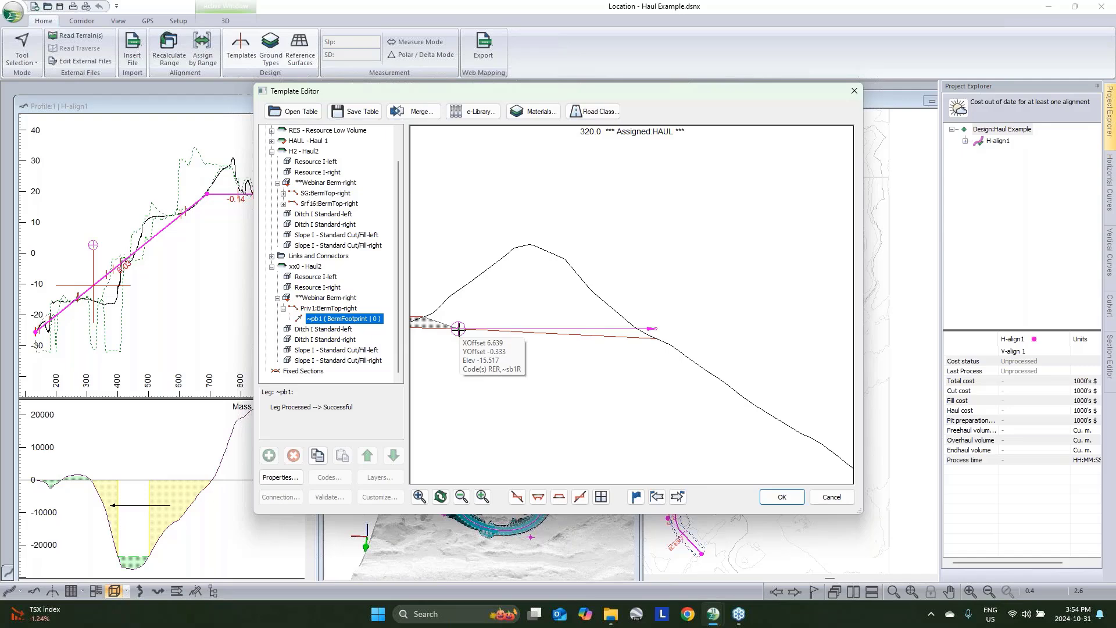
{"action": "right_click", "coordinate": [318, 309]}
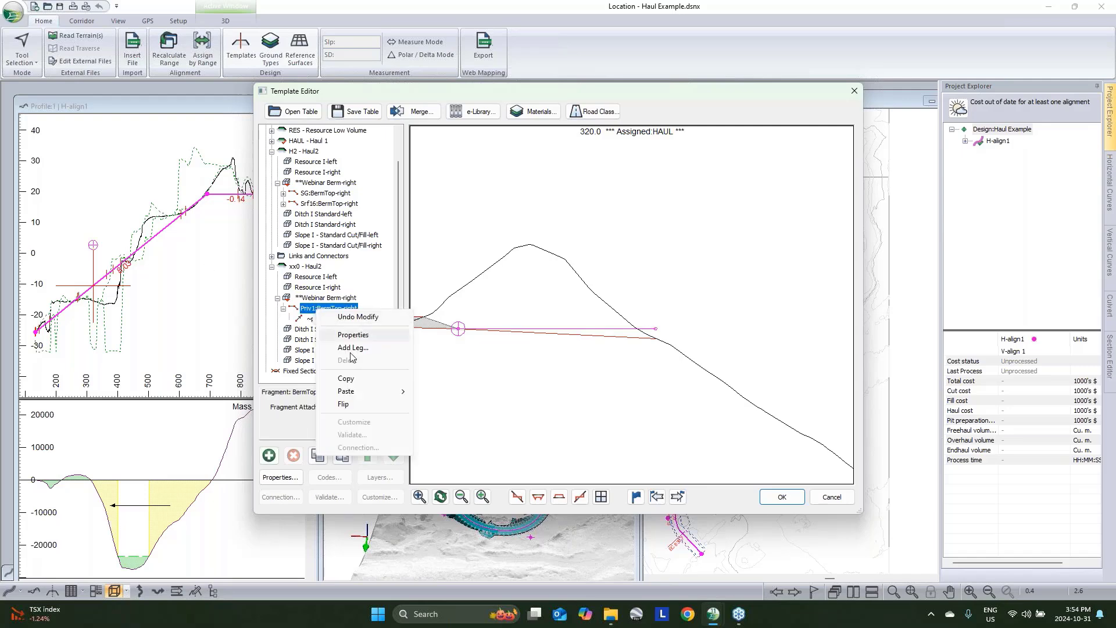
{"action": "left_click", "coordinate": [349, 381]}
{"action": "right_click", "coordinate": [324, 309]}
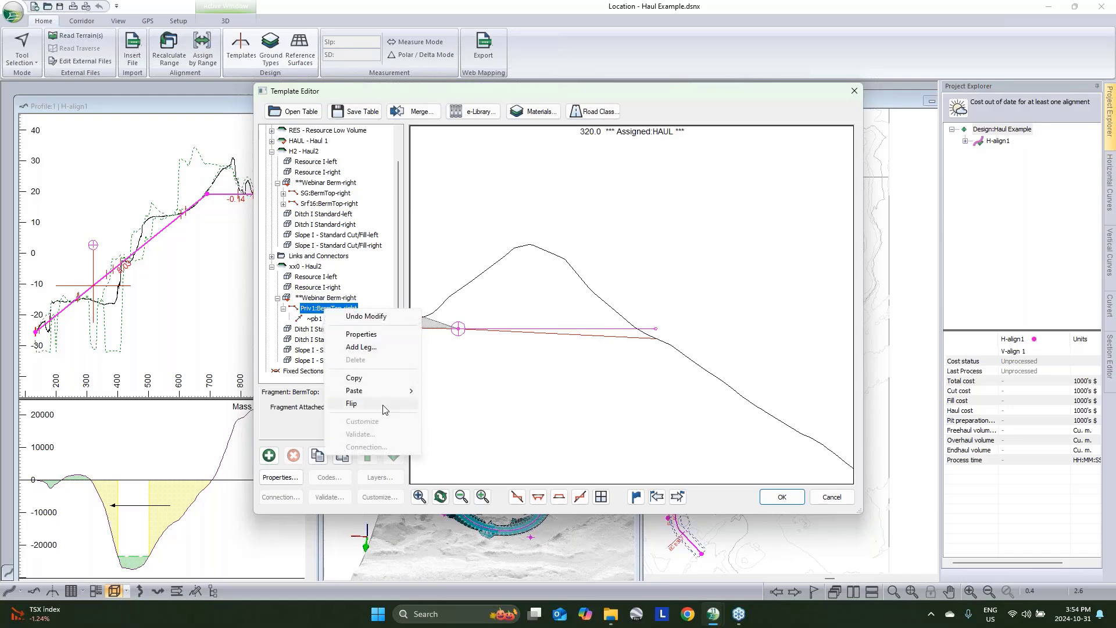
{"action": "mouse_move", "coordinate": [378, 391]}
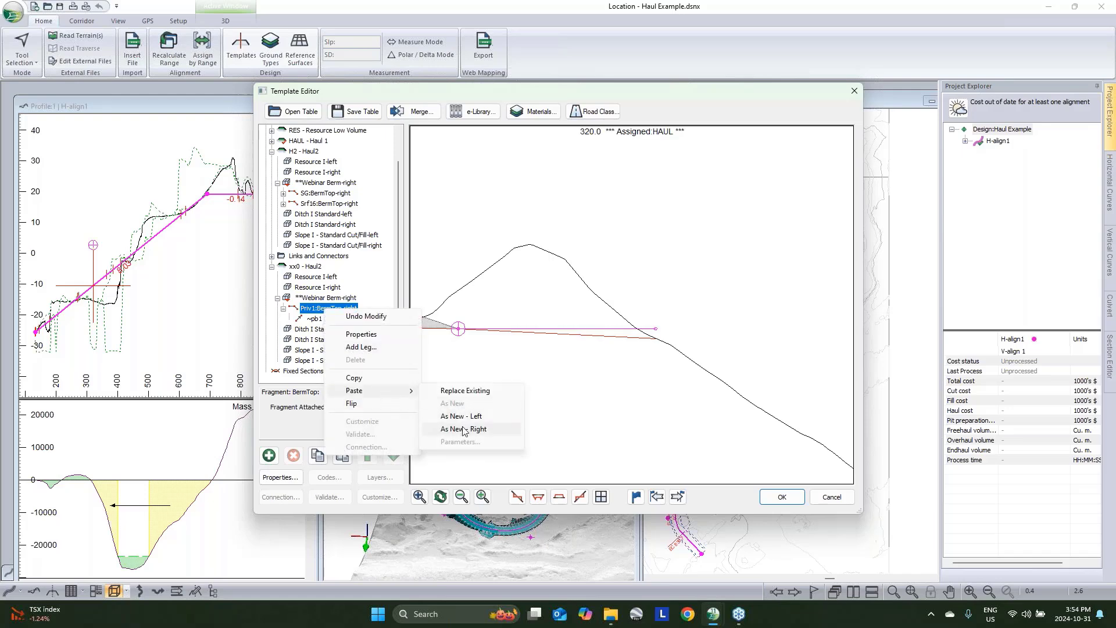
{"action": "left_click", "coordinate": [464, 429]}
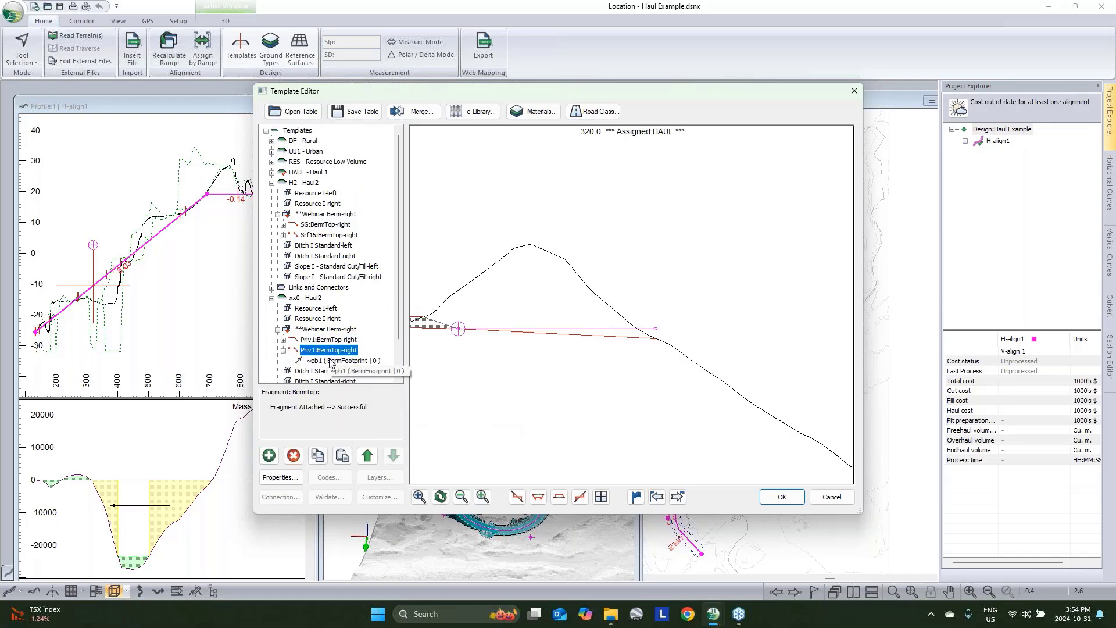
Change the point code of the BermFootprint leg in the second Priv1:BermTop-right fragment to ~pb2.
{"action": "left_click", "coordinate": [330, 361]}
{"action": "right_click", "coordinate": [330, 361]}
{"action": "left_click", "coordinate": [349, 386]}
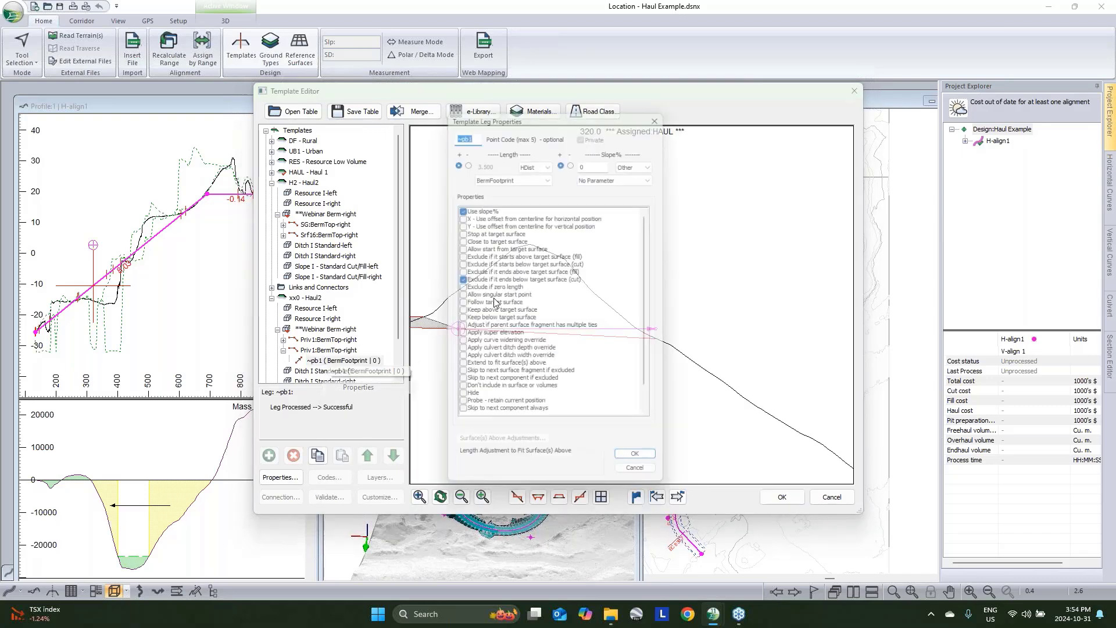
{"action": "left_click", "coordinate": [468, 134]}
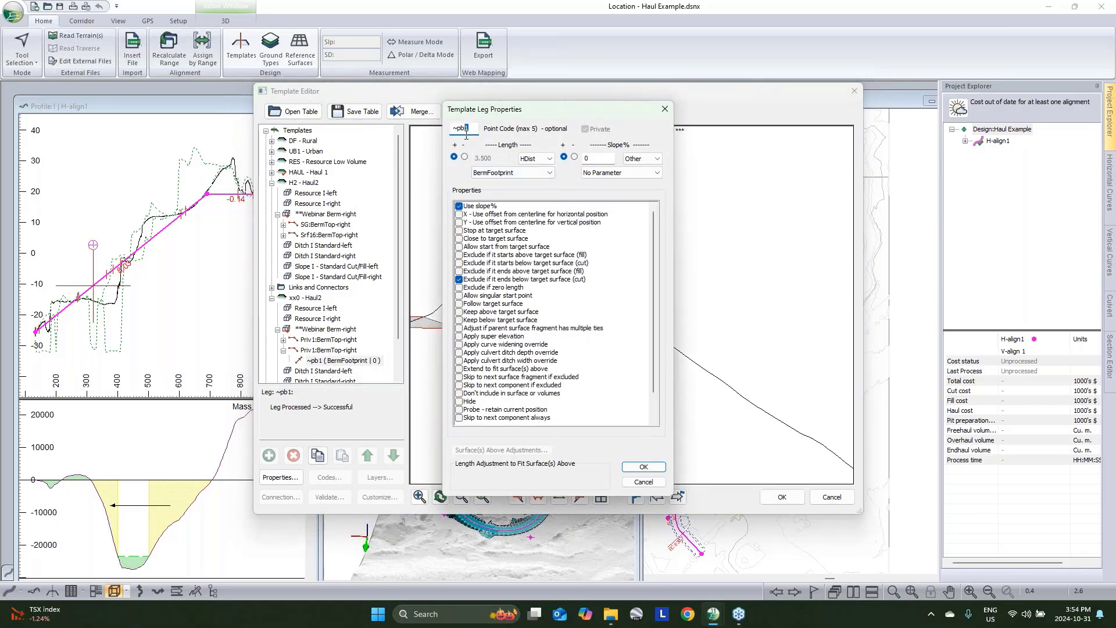
{"action": "type", "text": "2"}
{"action": "left_click", "coordinate": [643, 467]}
{"action": "left_click", "coordinate": [308, 351]}
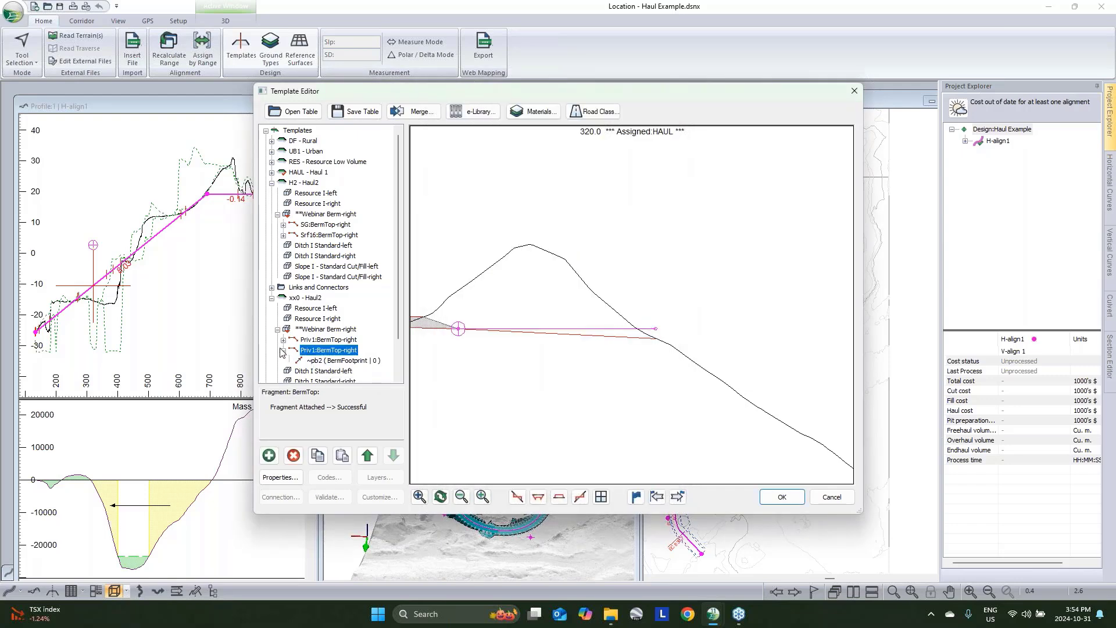
Set the Tie 1 connection method of the second Priv1:BermTop-right fragment to Outside of template.
{"action": "left_click", "coordinate": [280, 351]}
{"action": "right_click", "coordinate": [343, 351]}
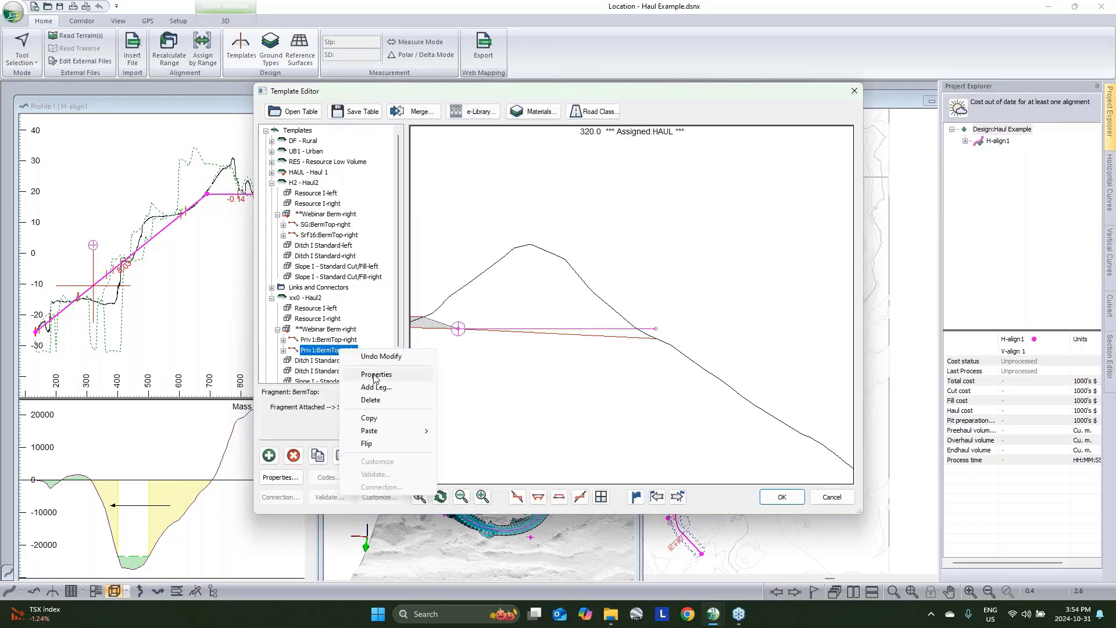
{"action": "left_click", "coordinate": [374, 375]}
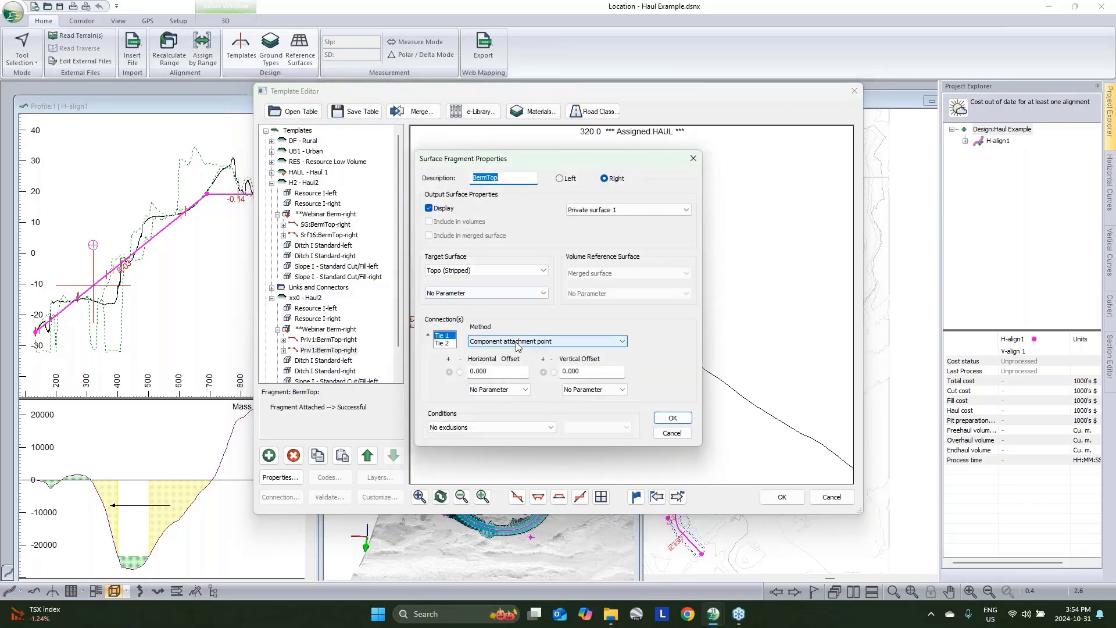
{"action": "left_click", "coordinate": [520, 342]}
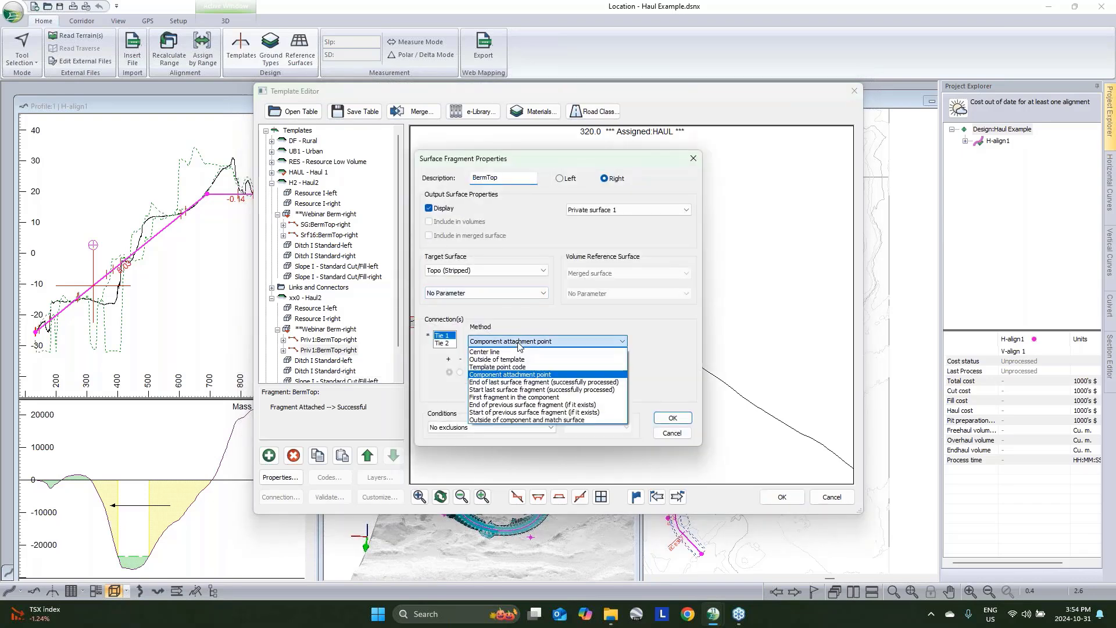
{"action": "left_click", "coordinate": [498, 359]}
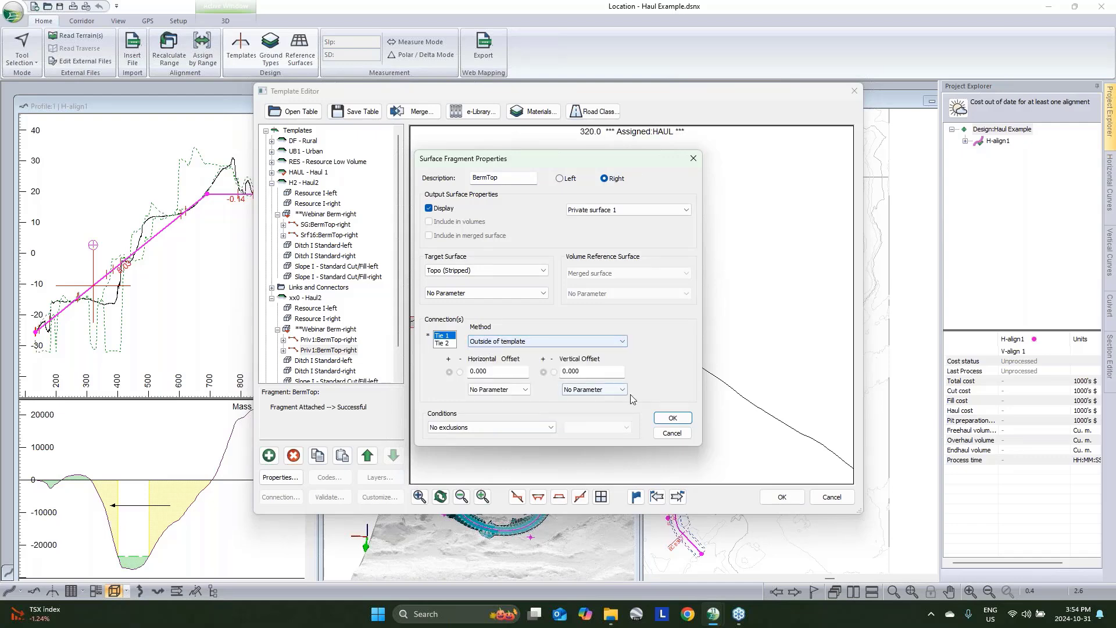
{"action": "left_click", "coordinate": [672, 418]}
Connect Tie 1 of the second Priv1:BermTop-right fragment by Template point code, using code ~pb1.
{"action": "right_click", "coordinate": [323, 350]}
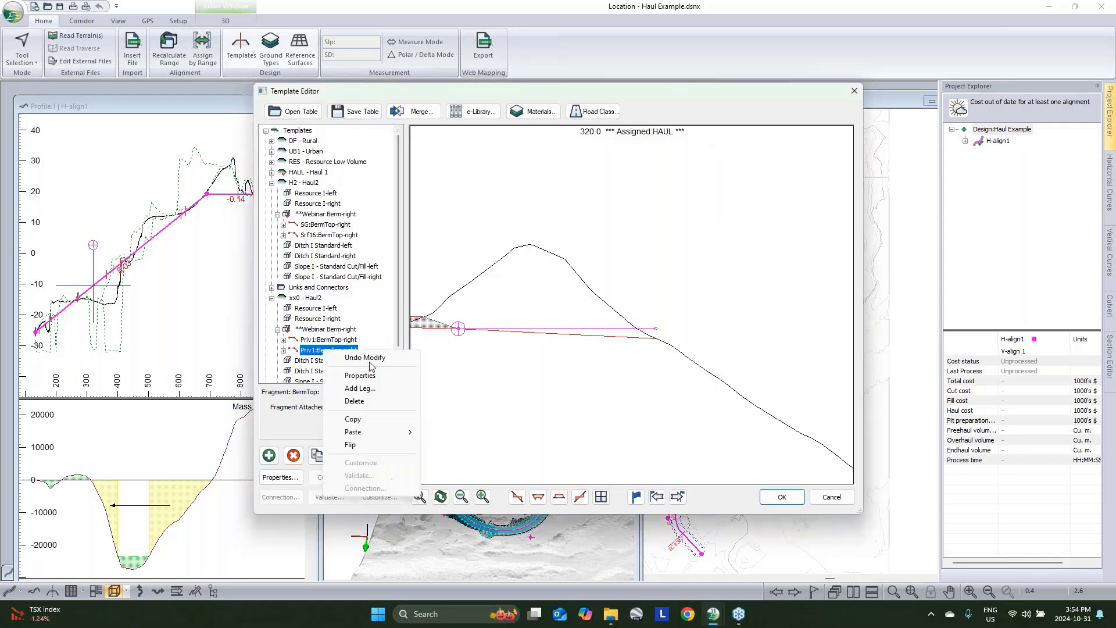
{"action": "left_click", "coordinate": [369, 376]}
{"action": "left_click", "coordinate": [596, 341]}
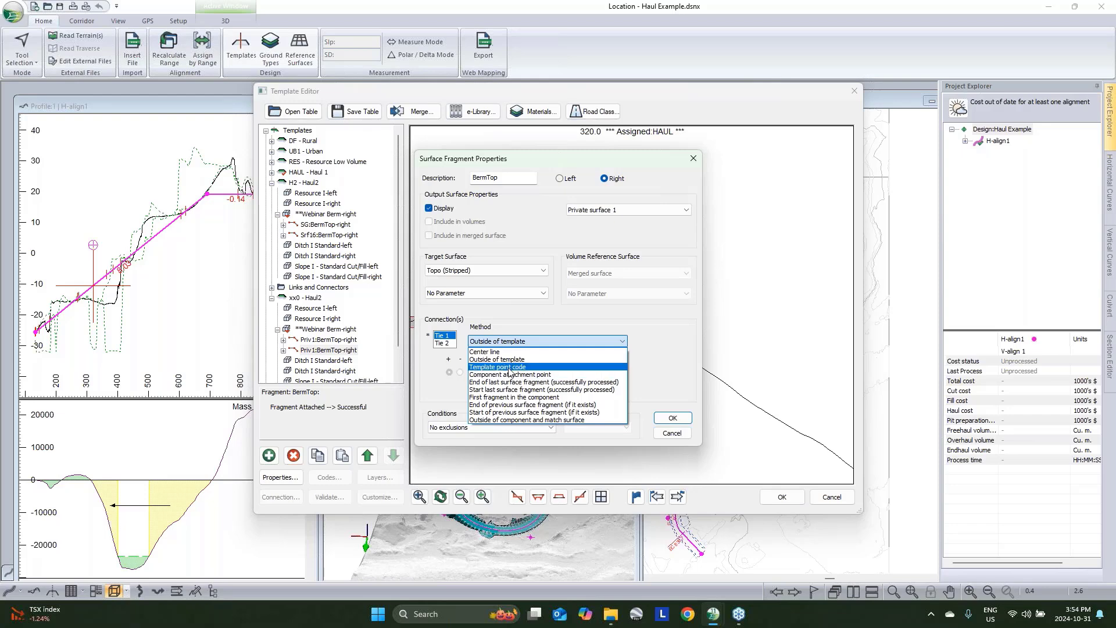
{"action": "left_click", "coordinate": [508, 367]}
{"action": "left_click", "coordinate": [667, 345]}
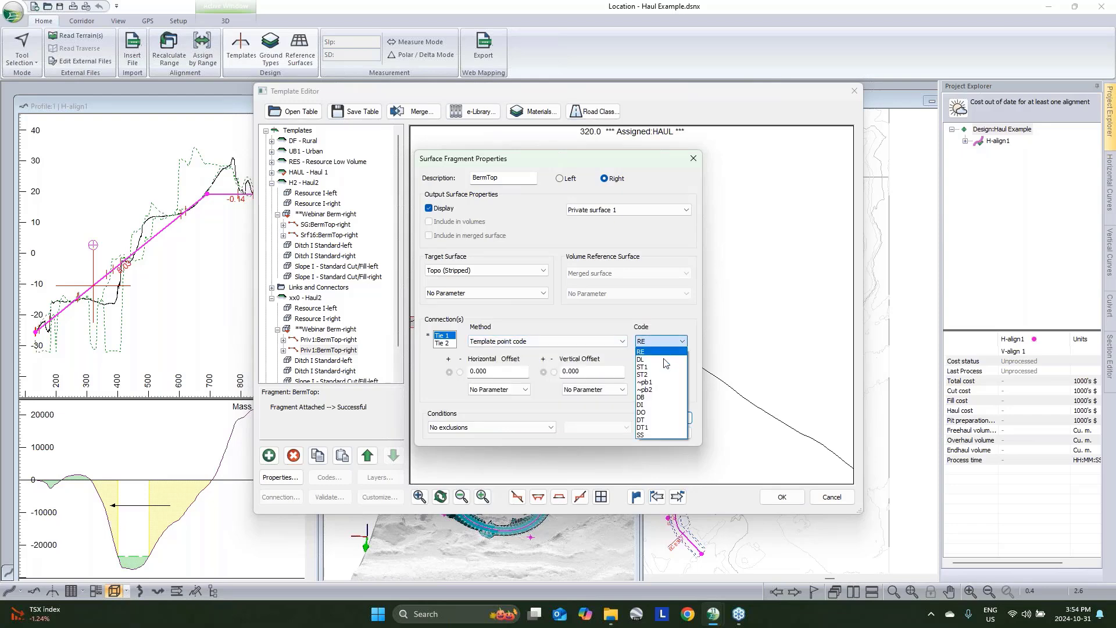
{"action": "left_click", "coordinate": [659, 382]}
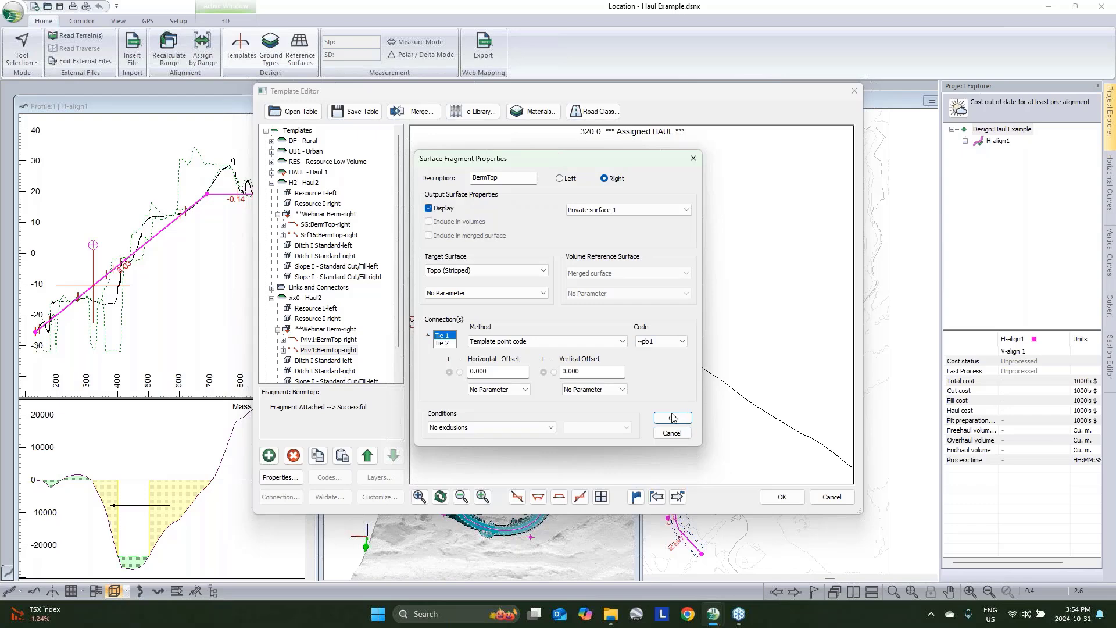
{"action": "left_click", "coordinate": [672, 418]}
{"action": "mouse_move", "coordinate": [655, 328]}
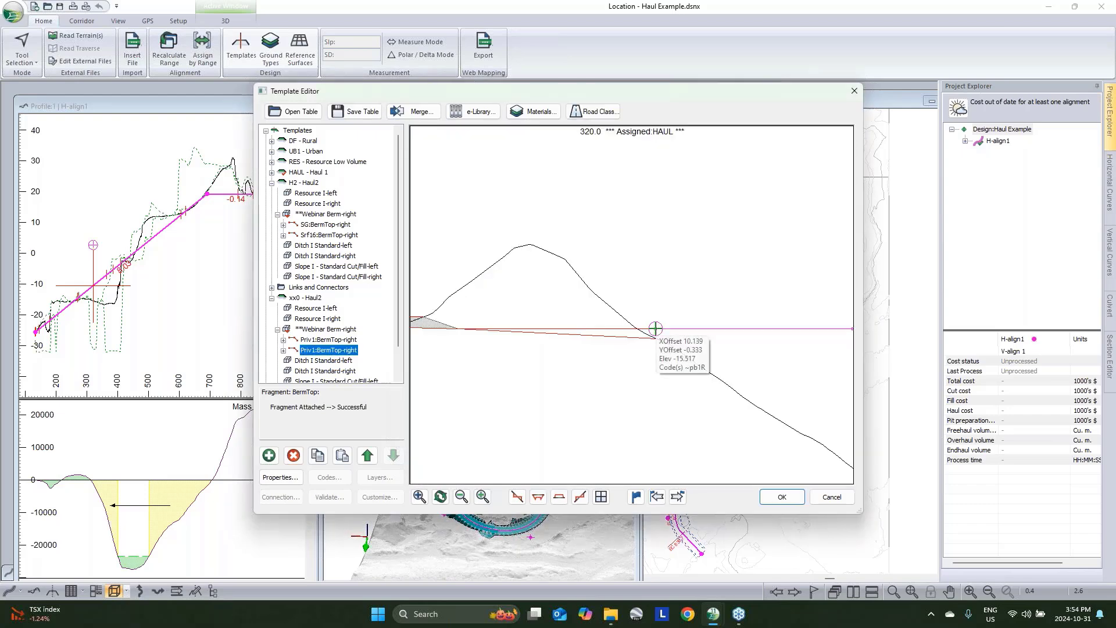
{"action": "scroll", "coordinate": [655, 328], "scroll_direction": "down", "scroll_amount": 3}
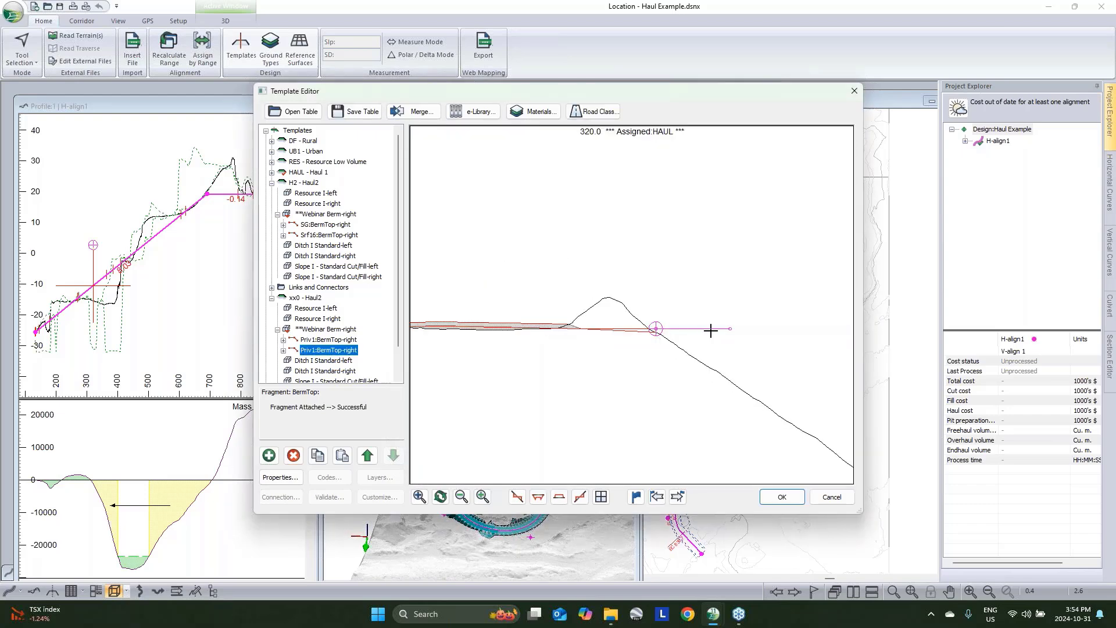
Set the ~pb2 leg's BermFootprint length to the negative direction so it runs back toward the road.
{"action": "left_click", "coordinate": [284, 350]}
{"action": "right_click", "coordinate": [322, 361]}
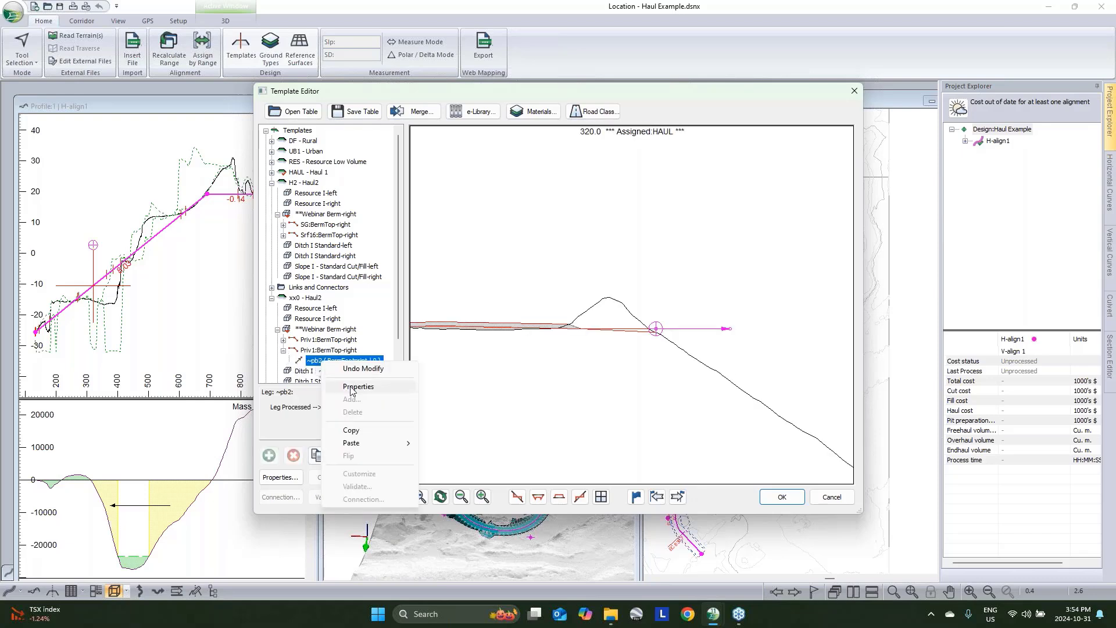
{"action": "left_click", "coordinate": [356, 387]}
{"action": "left_click", "coordinate": [464, 157]}
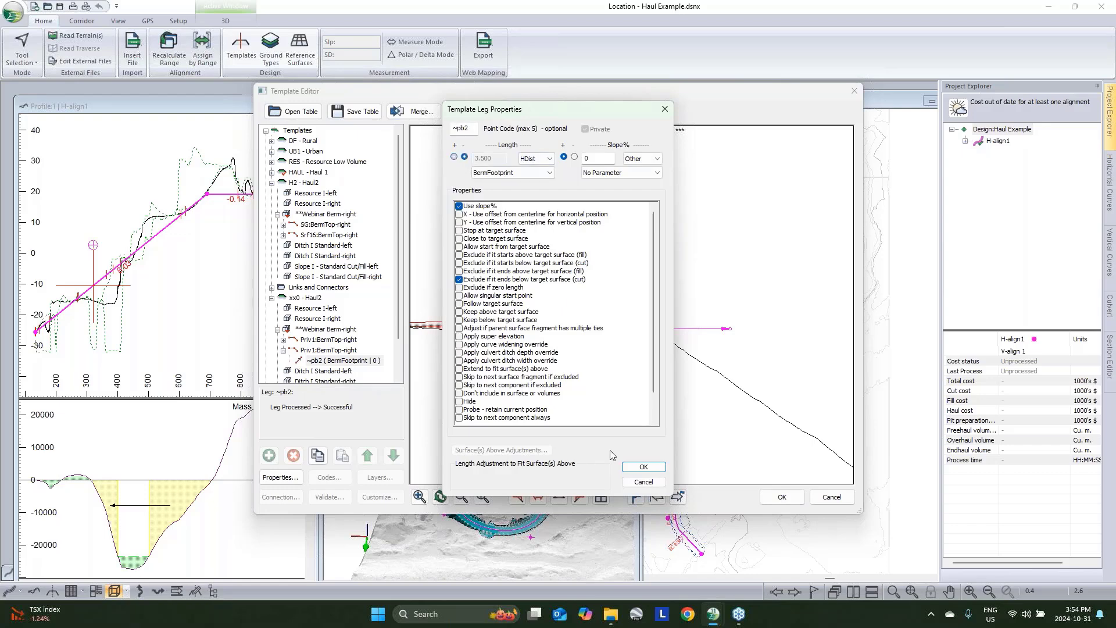
{"action": "left_click", "coordinate": [644, 467]}
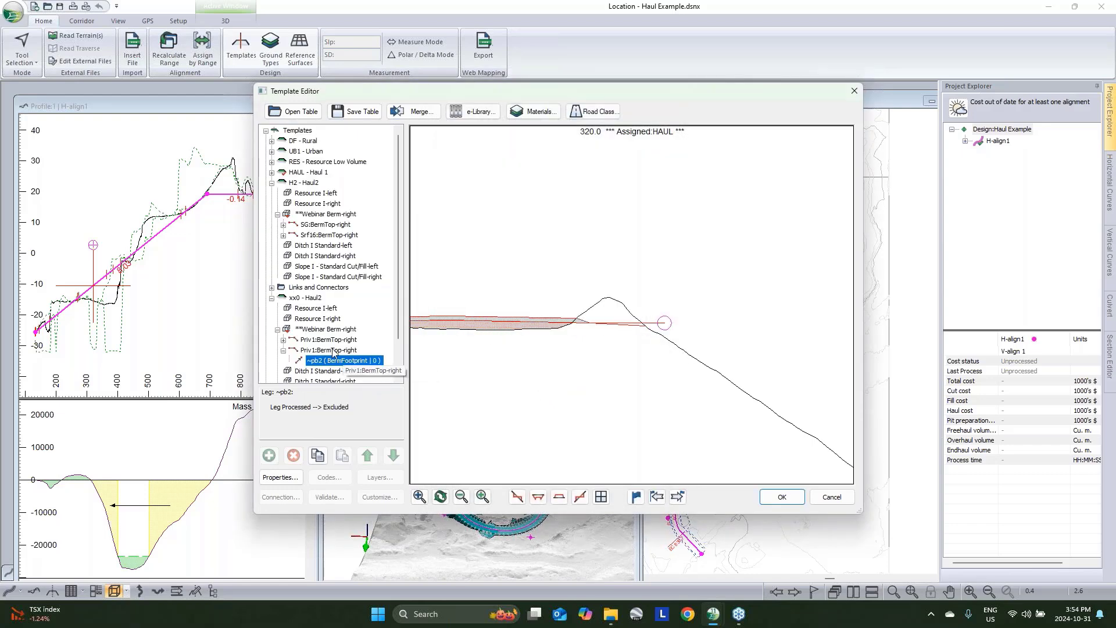
Turn off the ~pb2 leg's exclusion if it ends below the target surface (cut), and lower the preview section slightly.
{"action": "right_click", "coordinate": [354, 361]}
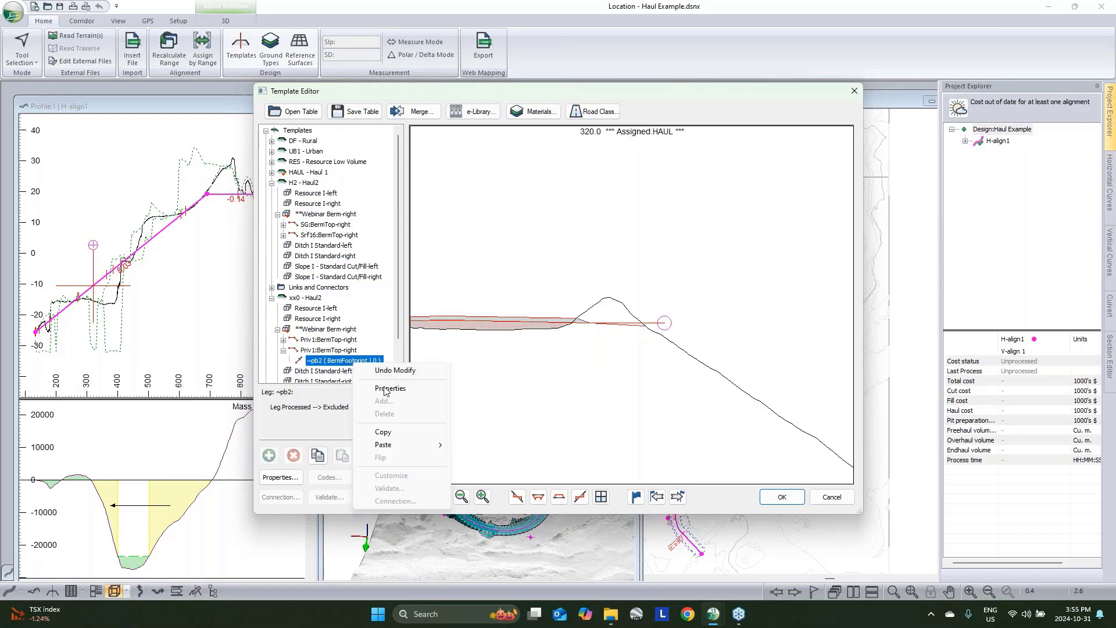
{"action": "left_click", "coordinate": [386, 389]}
{"action": "left_click", "coordinate": [459, 279]}
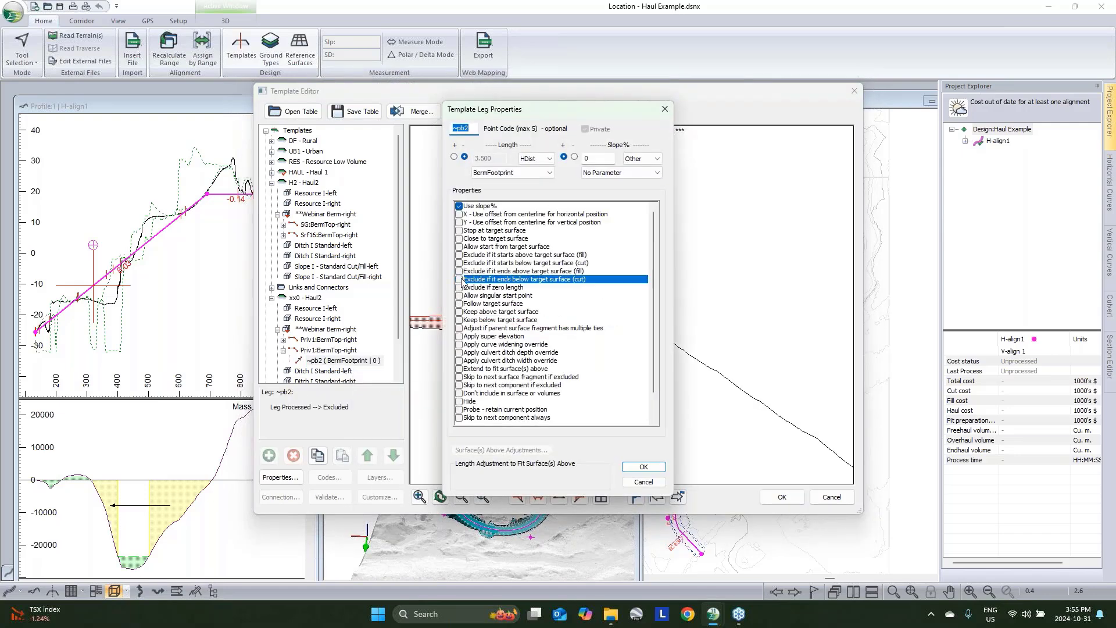
{"action": "left_click", "coordinate": [645, 467]}
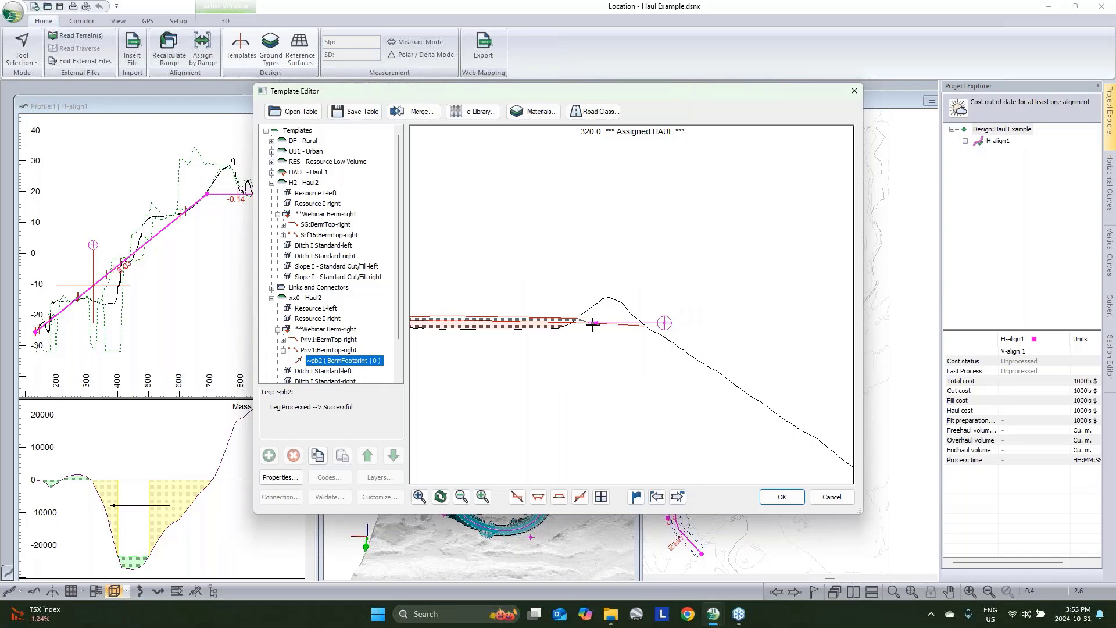
{"action": "mouse_move", "coordinate": [592, 324]}
{"action": "left_click_drag", "start_coordinate": [592, 325], "coordinate": [593, 326]}
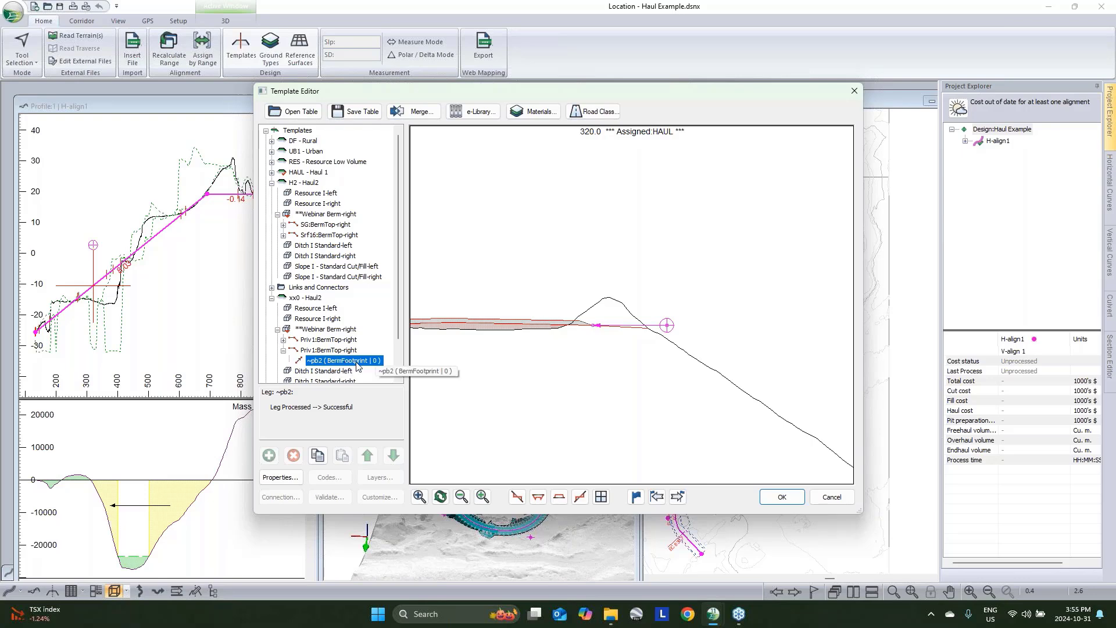
Set the ~pb2 leg's BermFootprint length to the positive direction so it runs outward from the road.
{"action": "double_click", "coordinate": [338, 360]}
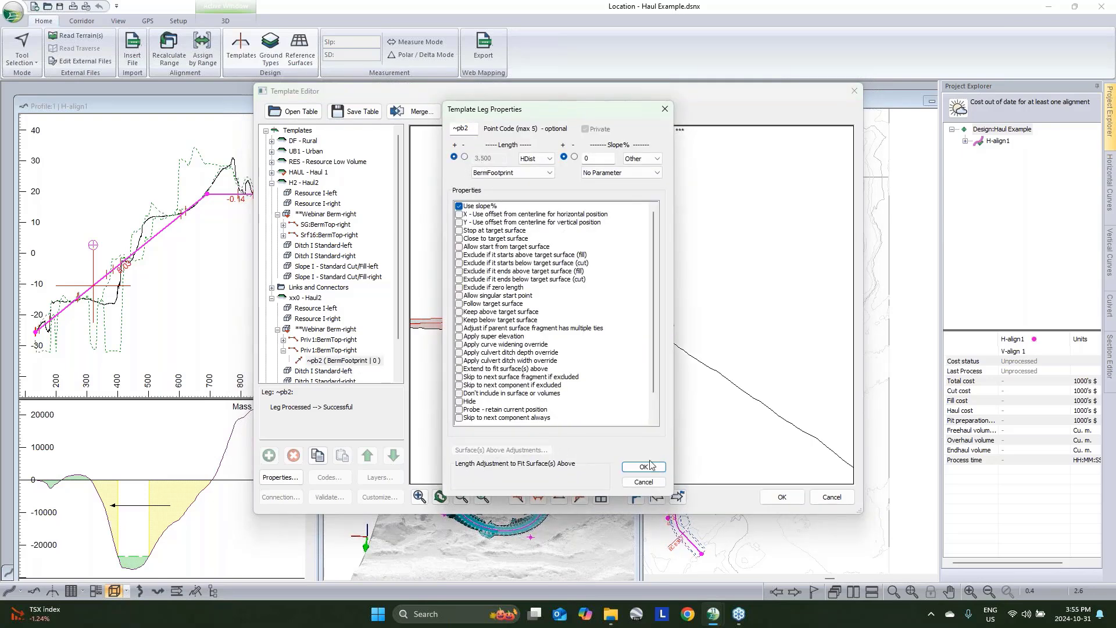
{"action": "left_click", "coordinate": [650, 467]}
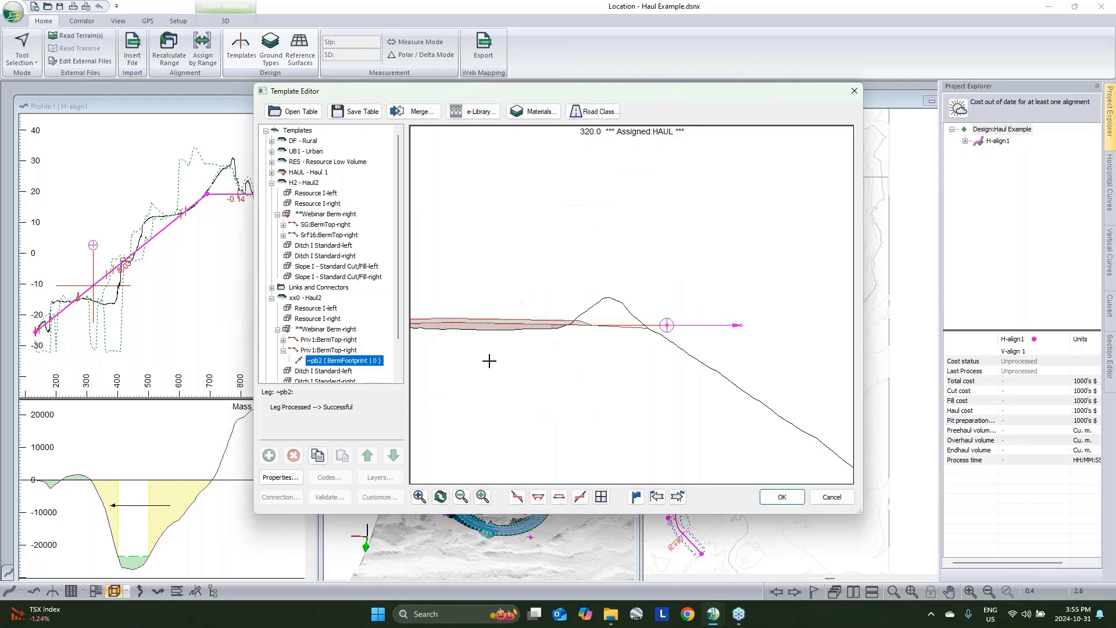
Add a Tie 2 connection to the second Priv1:BermTop-right fragment using the Component attachment point method.
{"action": "right_click", "coordinate": [317, 350]}
{"action": "left_click", "coordinate": [349, 378]}
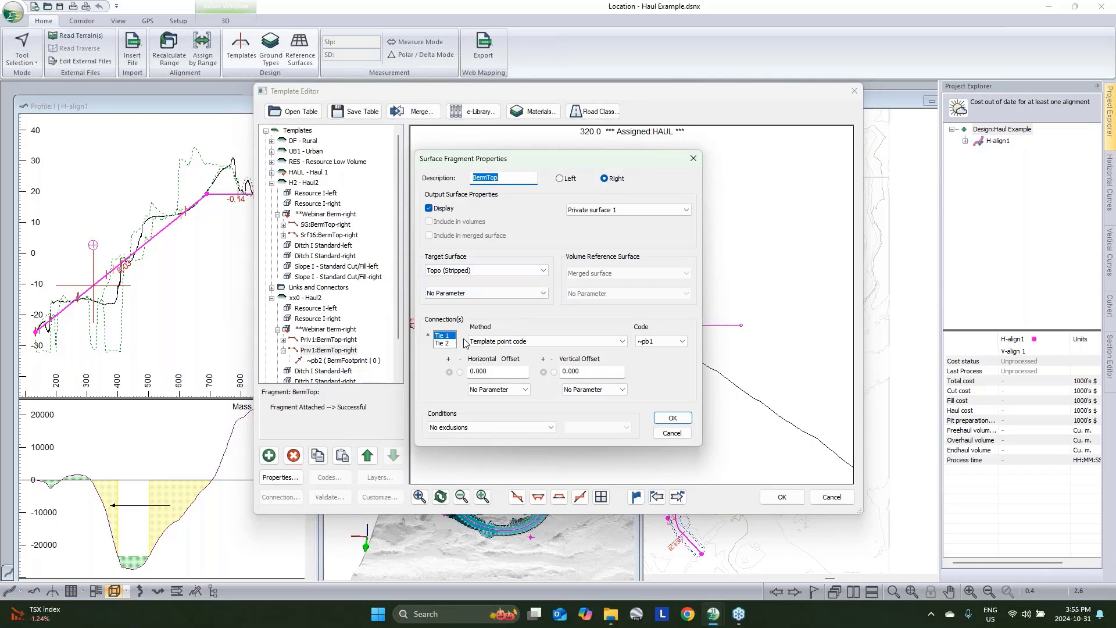
{"action": "left_click_drag", "start_coordinate": [628, 162], "coordinate": [490, 162]}
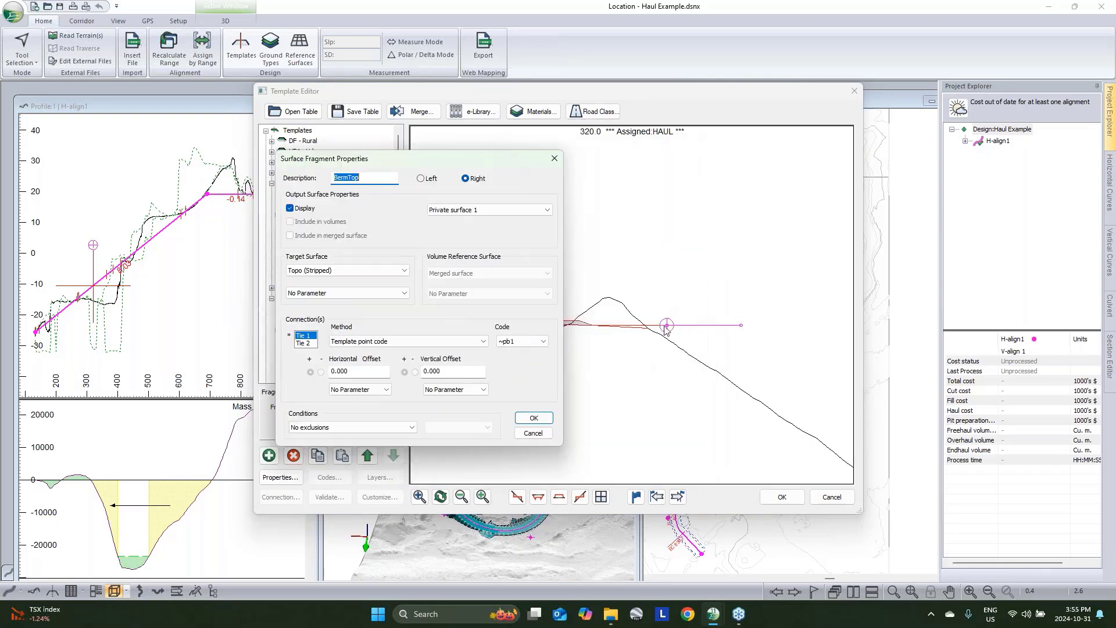
{"action": "left_click", "coordinate": [304, 343]}
{"action": "left_click", "coordinate": [399, 341]}
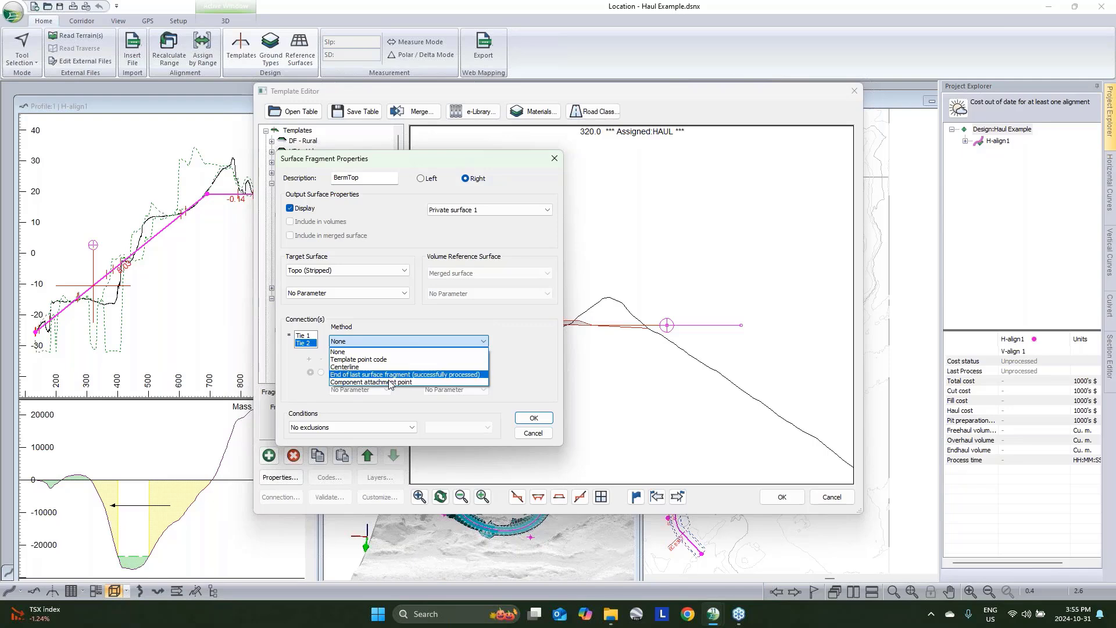
{"action": "left_click", "coordinate": [391, 383]}
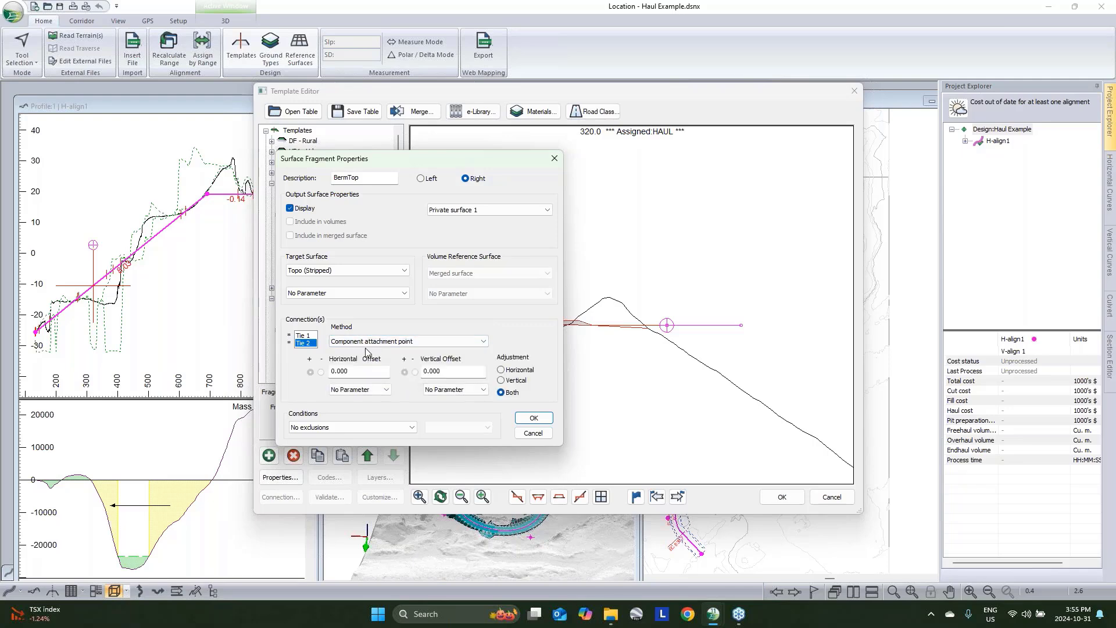
{"action": "left_click", "coordinate": [540, 419]}
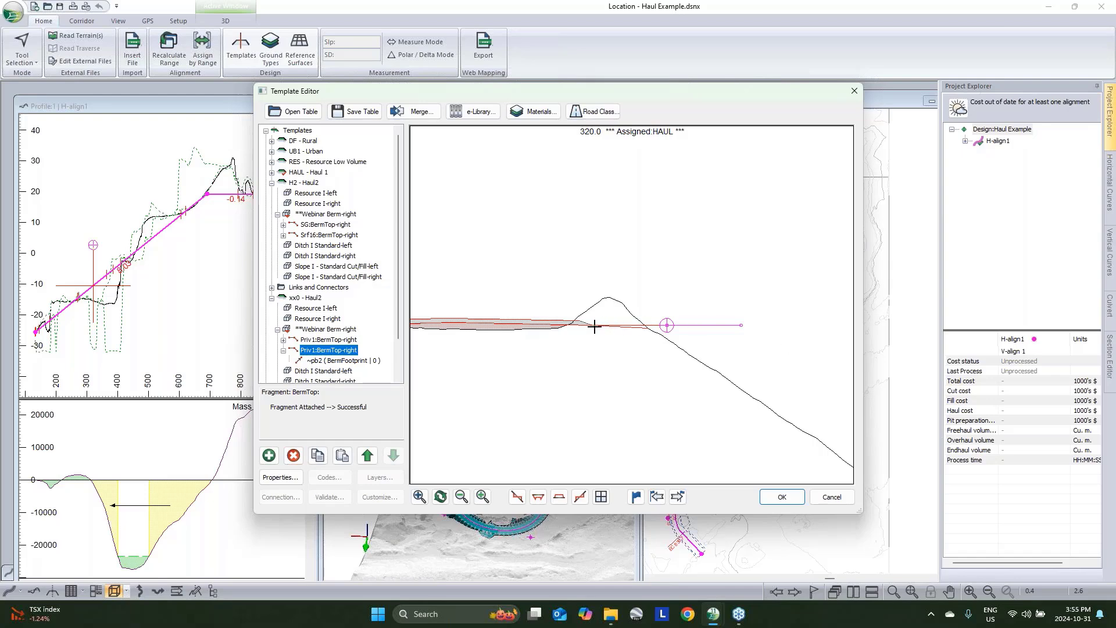
Turn on Adjust if parent surface fragment has multiple ties for the ~pb2 leg, and raise the preview section slightly.
{"action": "right_click", "coordinate": [335, 361]}
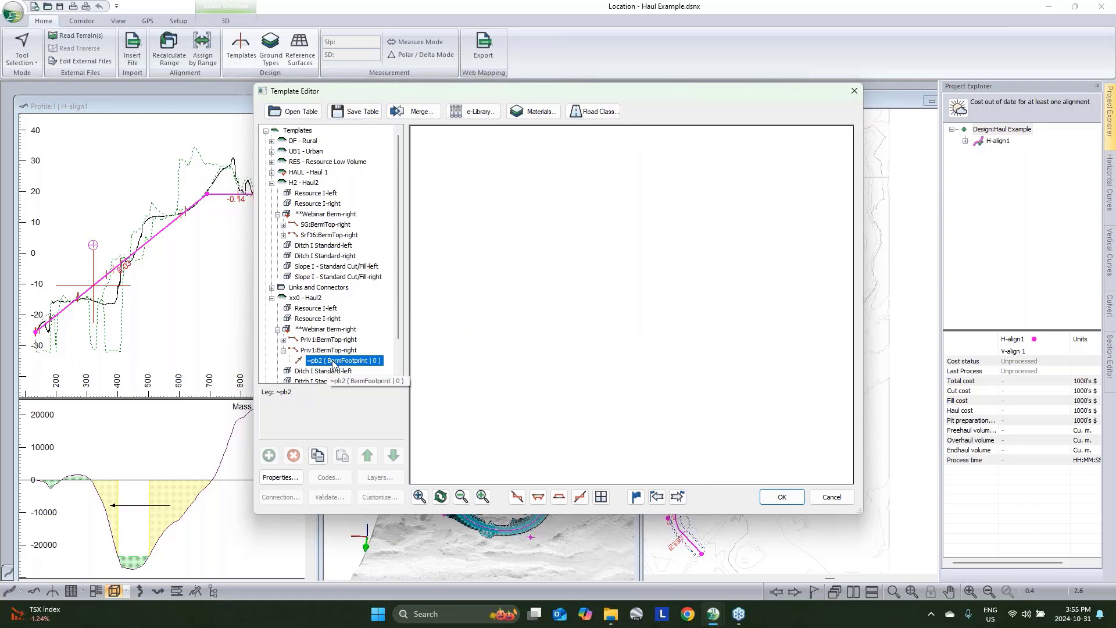
{"action": "left_click", "coordinate": [364, 387]}
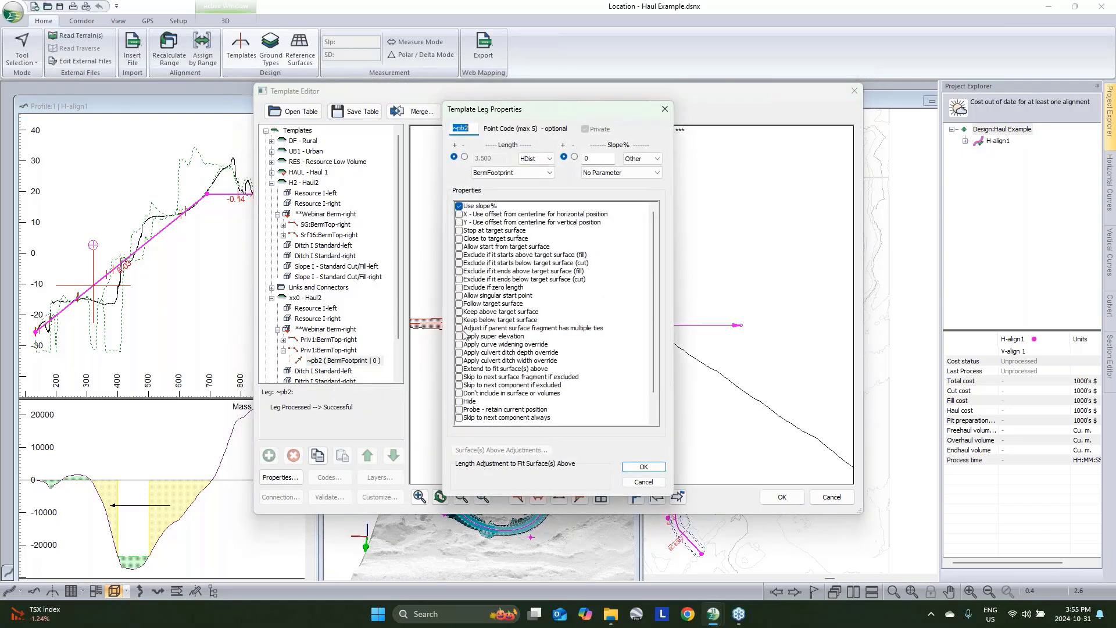
{"action": "left_click", "coordinate": [644, 467]}
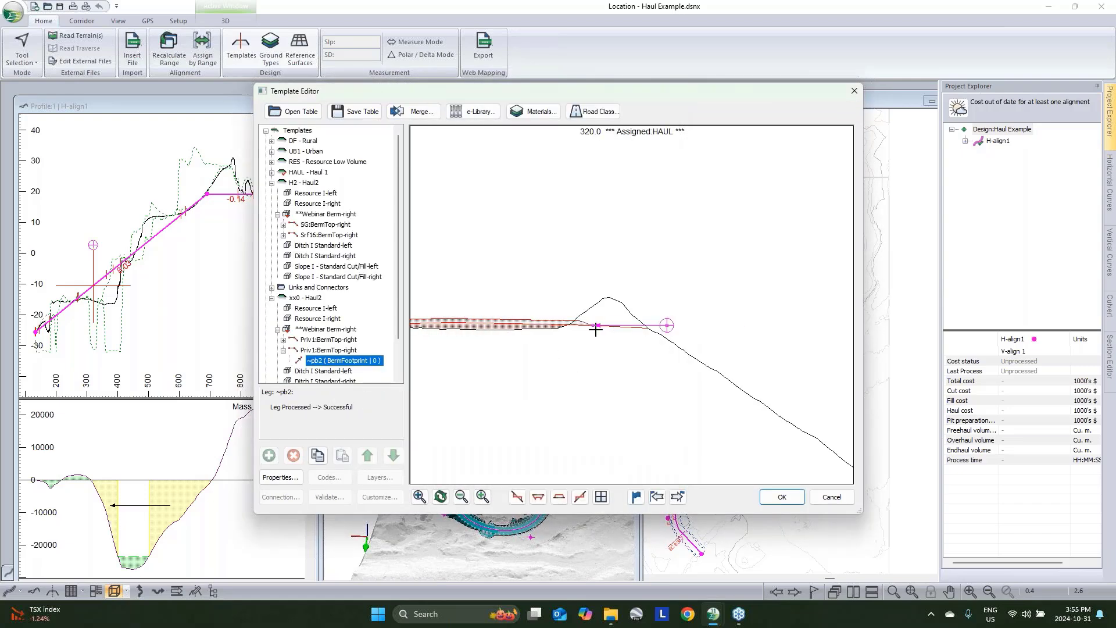
{"action": "mouse_move", "coordinate": [594, 325]}
{"action": "left_mouse_down"}
{"action": "mouse_move", "coordinate": [595, 363]}
{"action": "mouse_move", "coordinate": [595, 310]}
{"action": "left_mouse_up"}
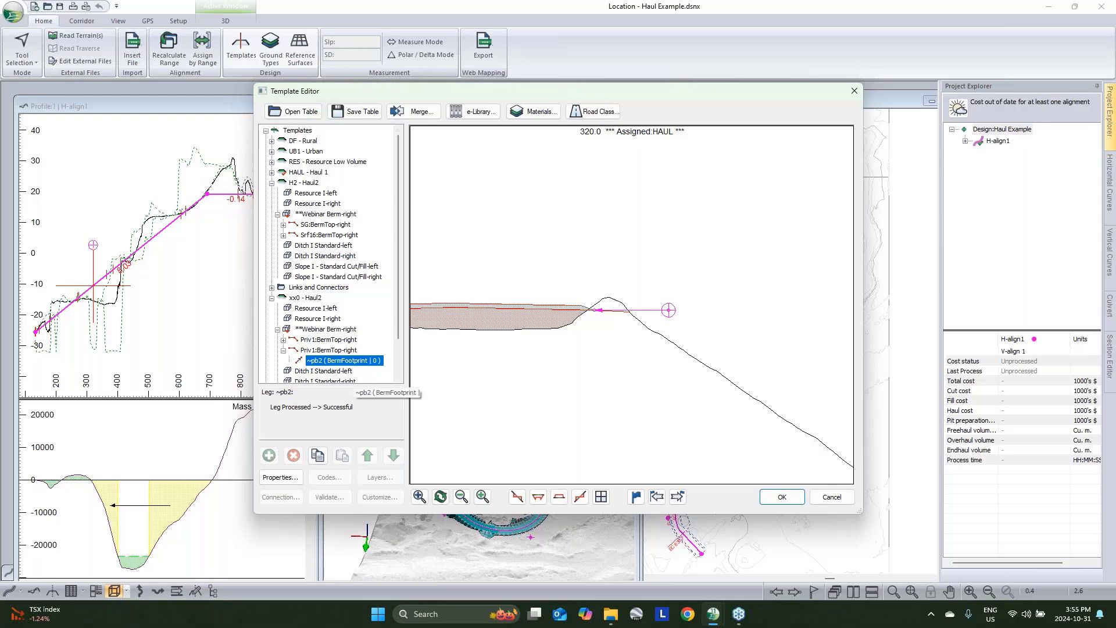
Copy the H2 template's SG:BermTop-right fragment and paste it as new on the right after the second Priv1:BermTop-right in xx0 - Haul2.
{"action": "left_click", "coordinate": [311, 225]}
{"action": "right_click", "coordinate": [314, 226]}
{"action": "left_click", "coordinate": [340, 294]}
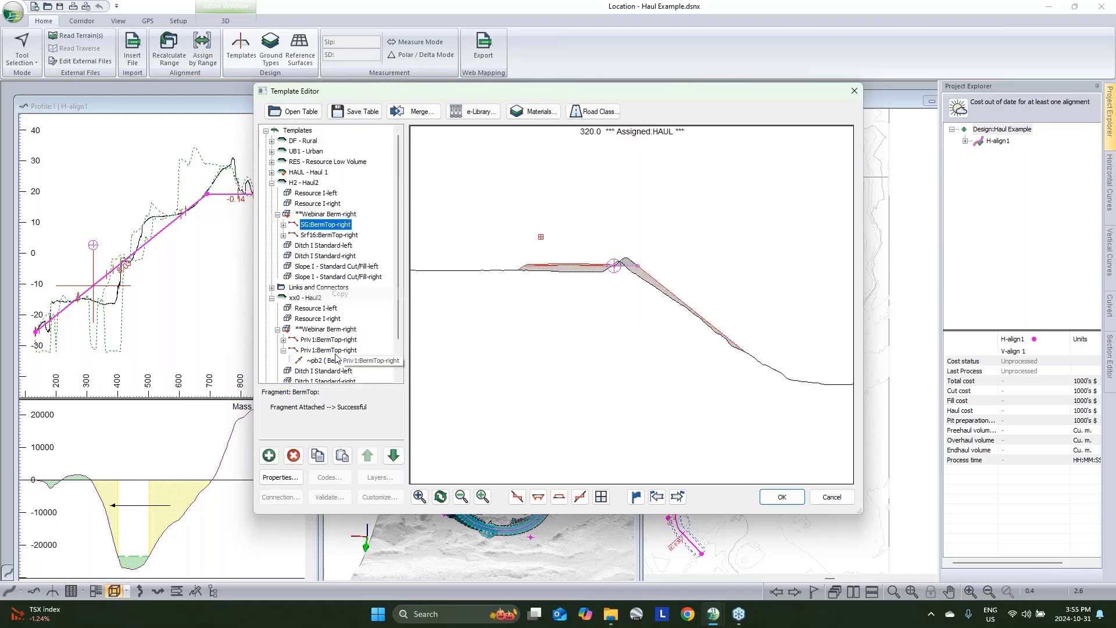
{"action": "left_click", "coordinate": [329, 350]}
{"action": "right_click", "coordinate": [330, 350]}
{"action": "mouse_move", "coordinate": [409, 440]}
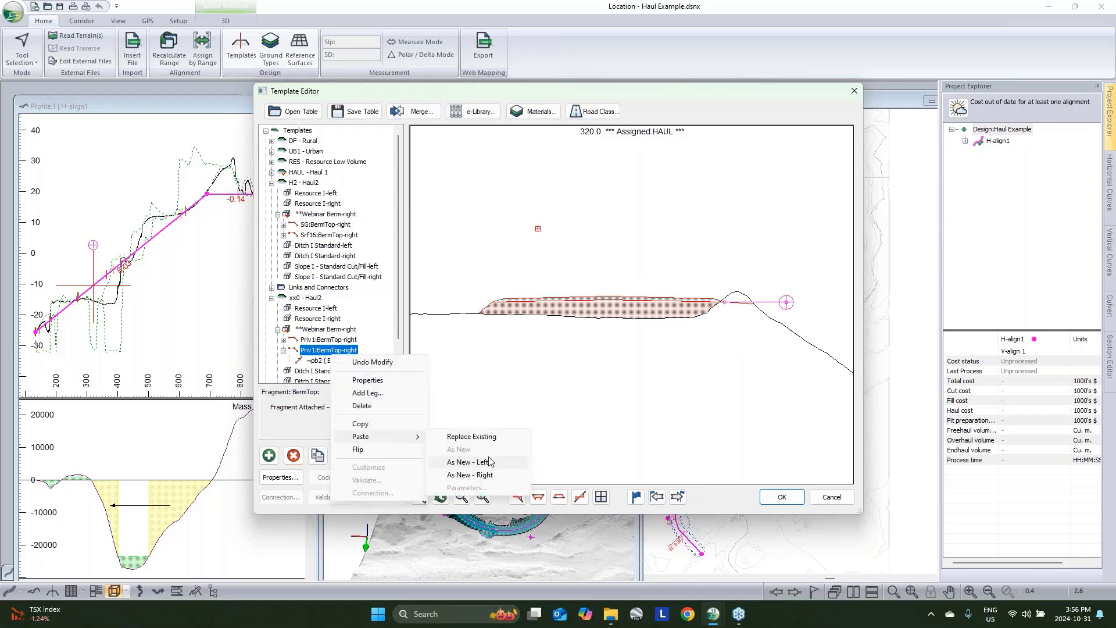
{"action": "left_click", "coordinate": [486, 475]}
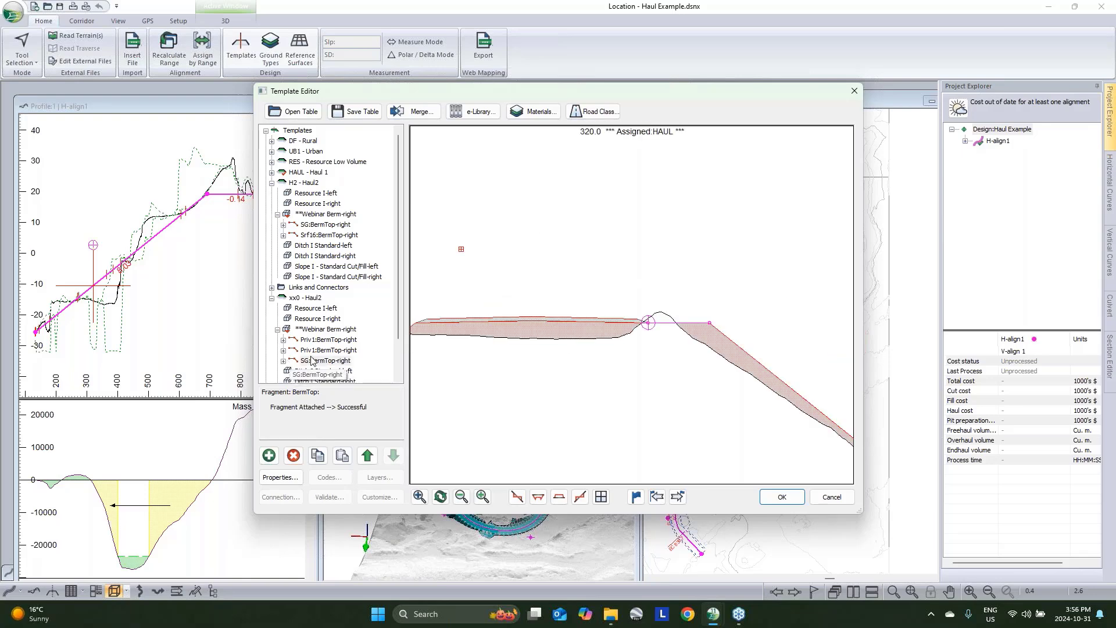
Connect Tie 1 of the pasted SG:BermTop-right fragment by Template point code ~pb2, and lower the preview section below the ground.
{"action": "right_click", "coordinate": [312, 359]}
{"action": "left_click", "coordinate": [348, 382]}
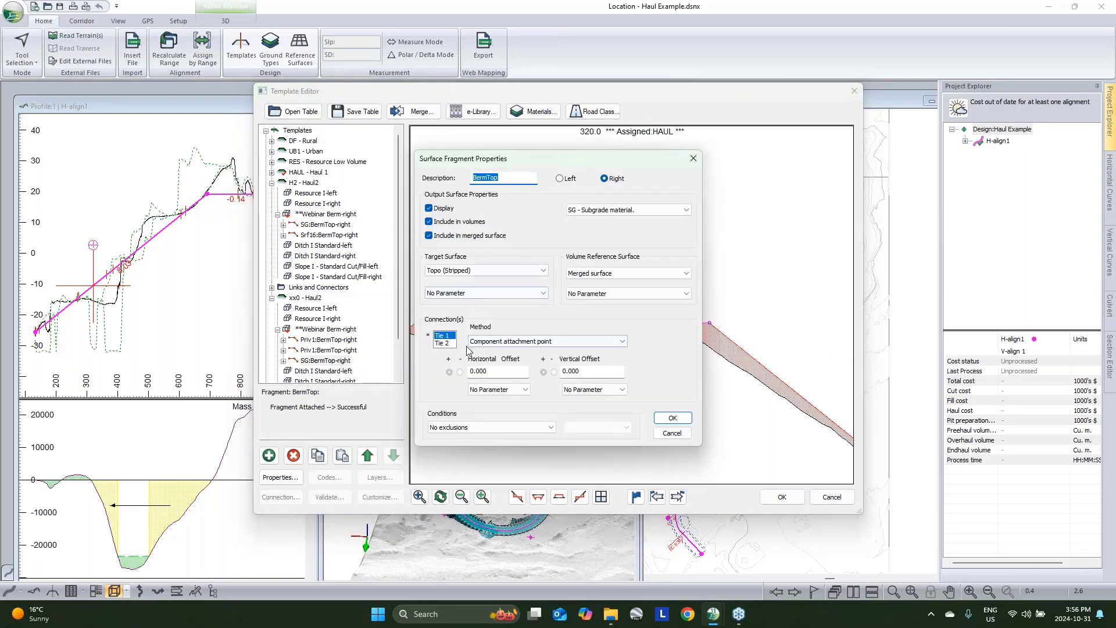
{"action": "left_click", "coordinate": [480, 341]}
{"action": "left_click", "coordinate": [512, 365]}
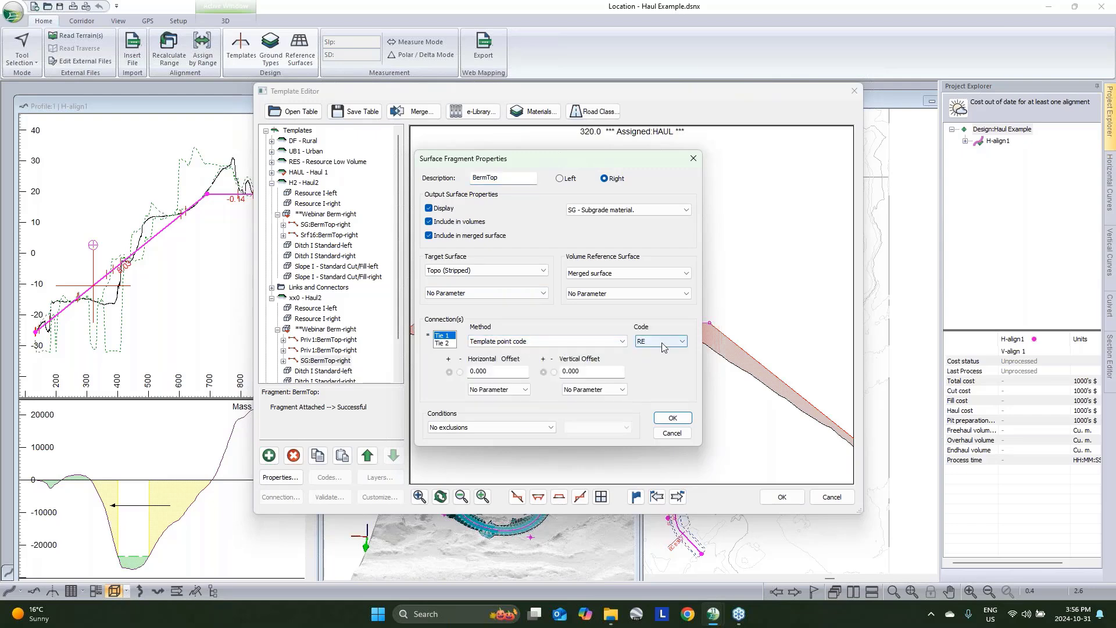
{"action": "left_click", "coordinate": [662, 341]}
{"action": "left_click", "coordinate": [657, 391]}
{"action": "left_click", "coordinate": [674, 419]}
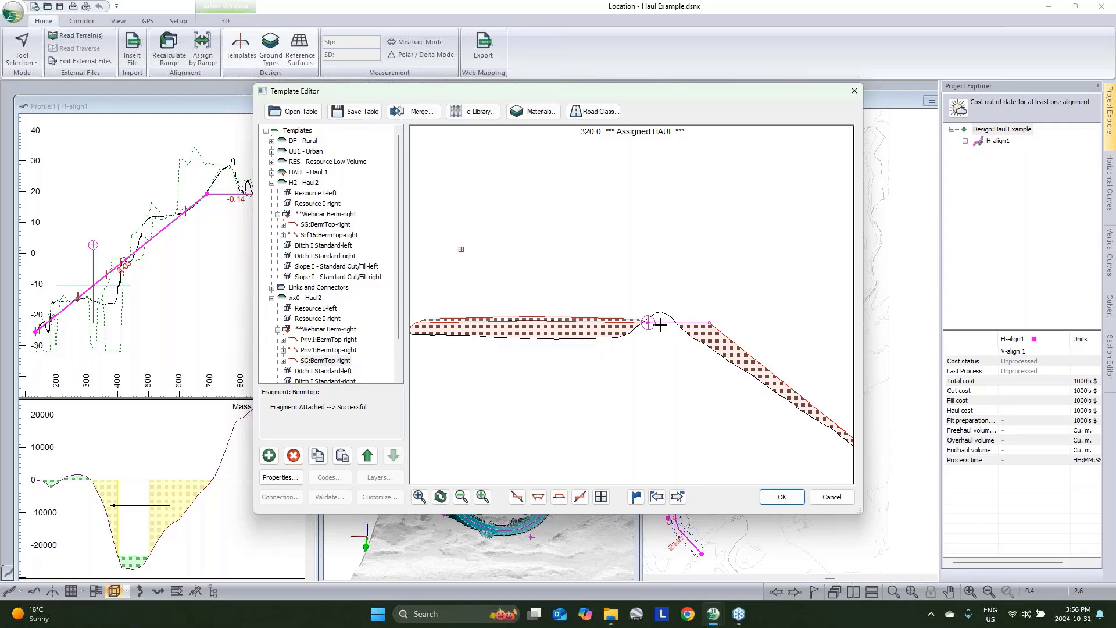
{"action": "mouse_move", "coordinate": [712, 323]}
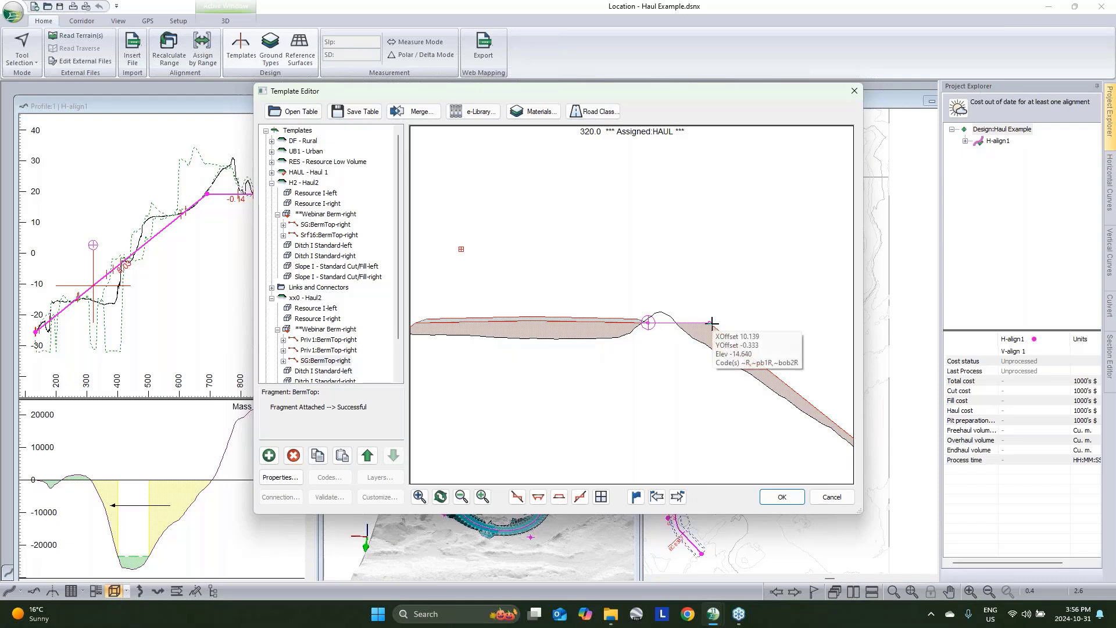
{"action": "left_click_drag", "start_coordinate": [712, 323], "coordinate": [710, 356]}
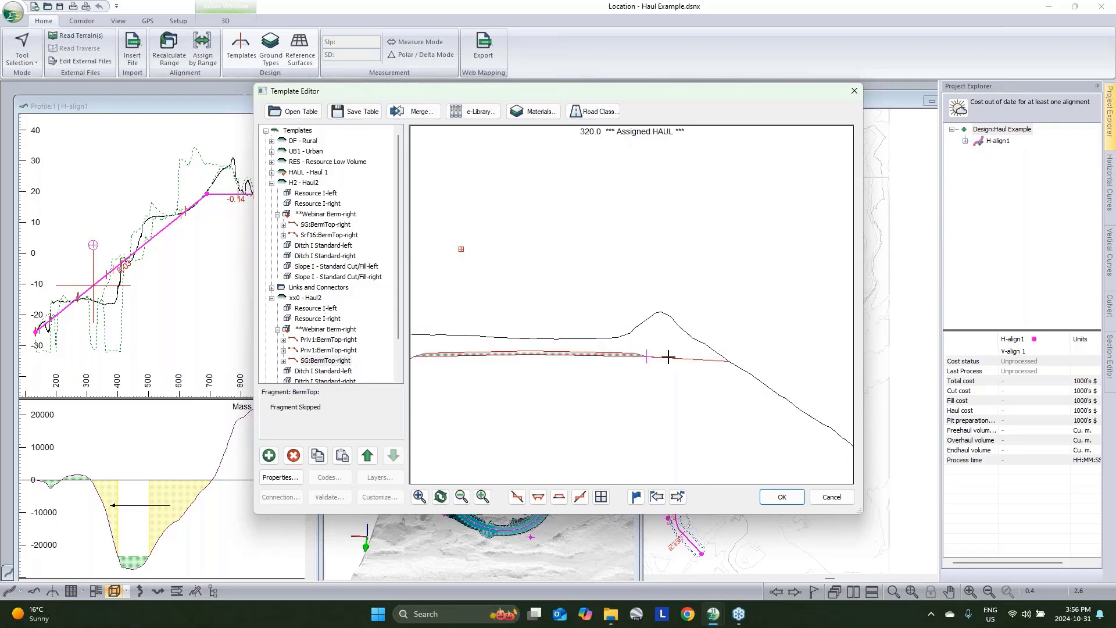
Copy the H2 template's Srf16:BermTop-right fragment and paste it as new on the right after SG:BermTop-right in xx0 - Haul2.
{"action": "right_click", "coordinate": [312, 235]}
{"action": "left_click", "coordinate": [342, 307]}
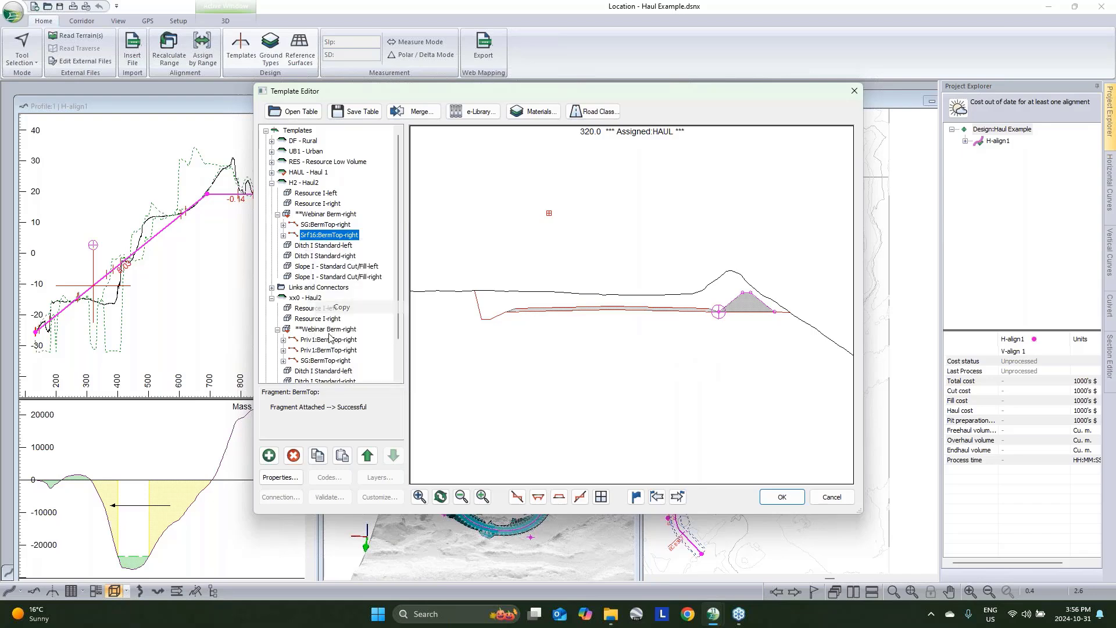
{"action": "left_click", "coordinate": [319, 361]}
{"action": "right_click", "coordinate": [319, 361]}
{"action": "mouse_move", "coordinate": [383, 445]}
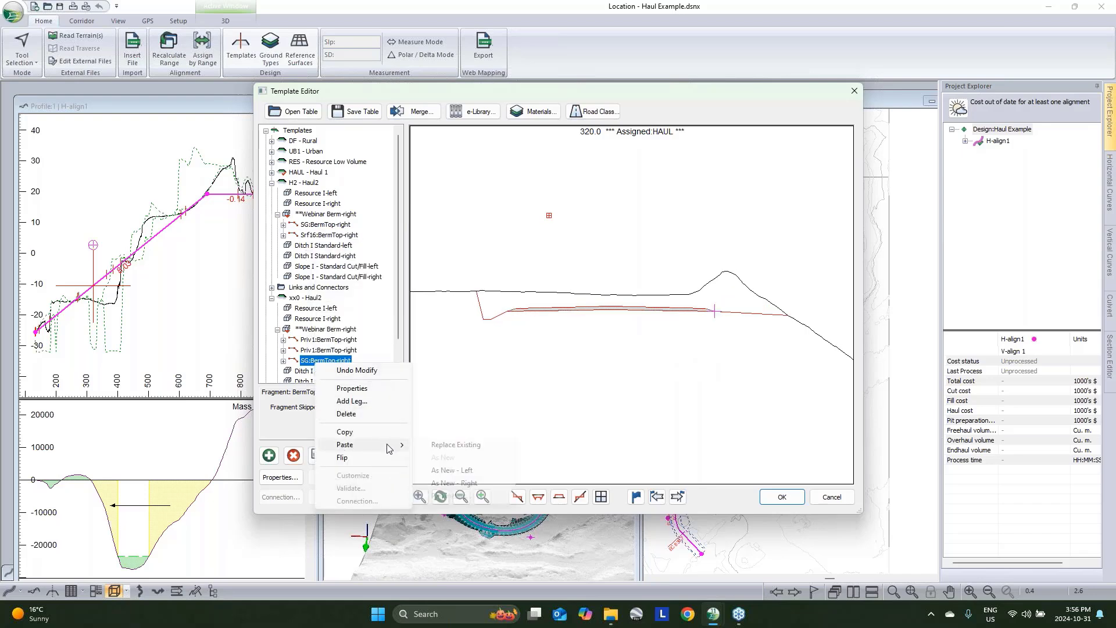
{"action": "left_click", "coordinate": [466, 483]}
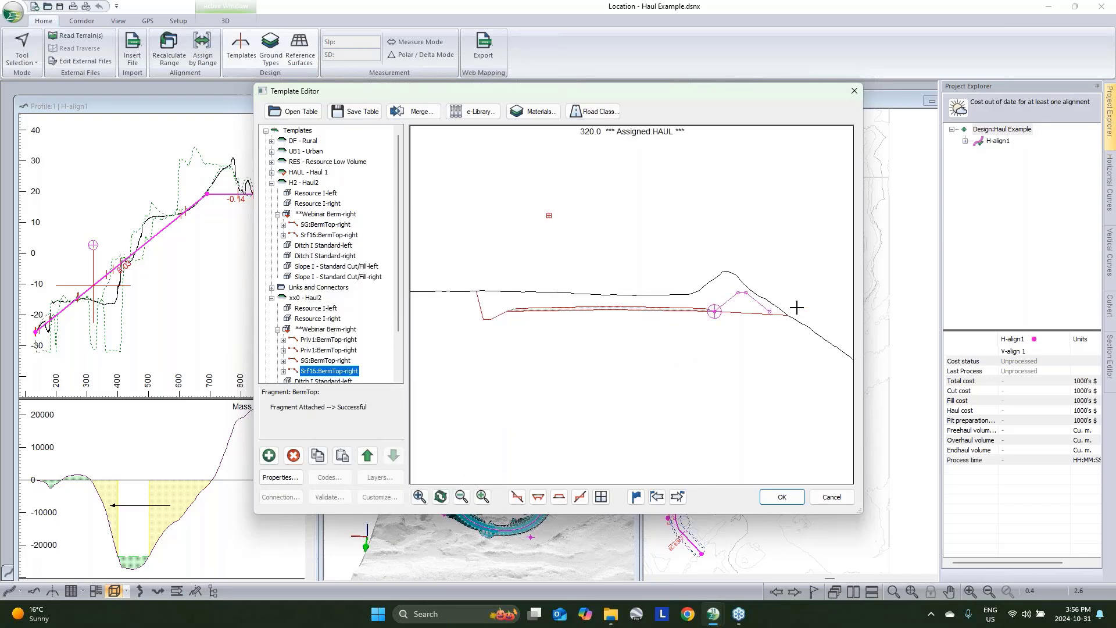
Connect Tie 1 of the pasted Srf16:BermTop-right fragment by Template point code, using code ~pb2.
{"action": "right_click", "coordinate": [322, 371]}
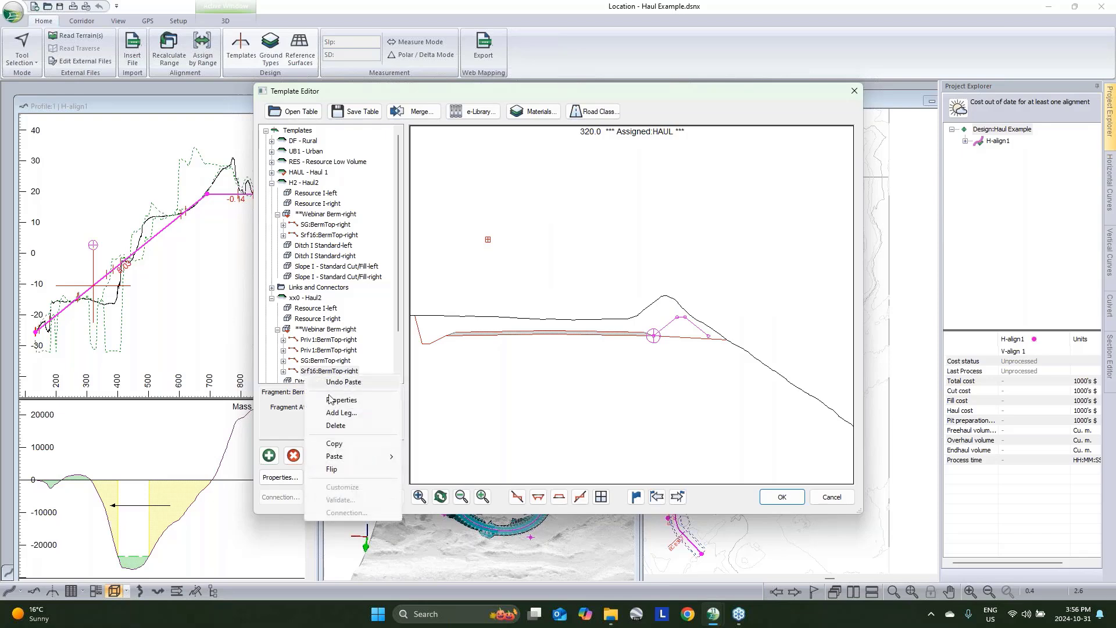
{"action": "left_click", "coordinate": [334, 401]}
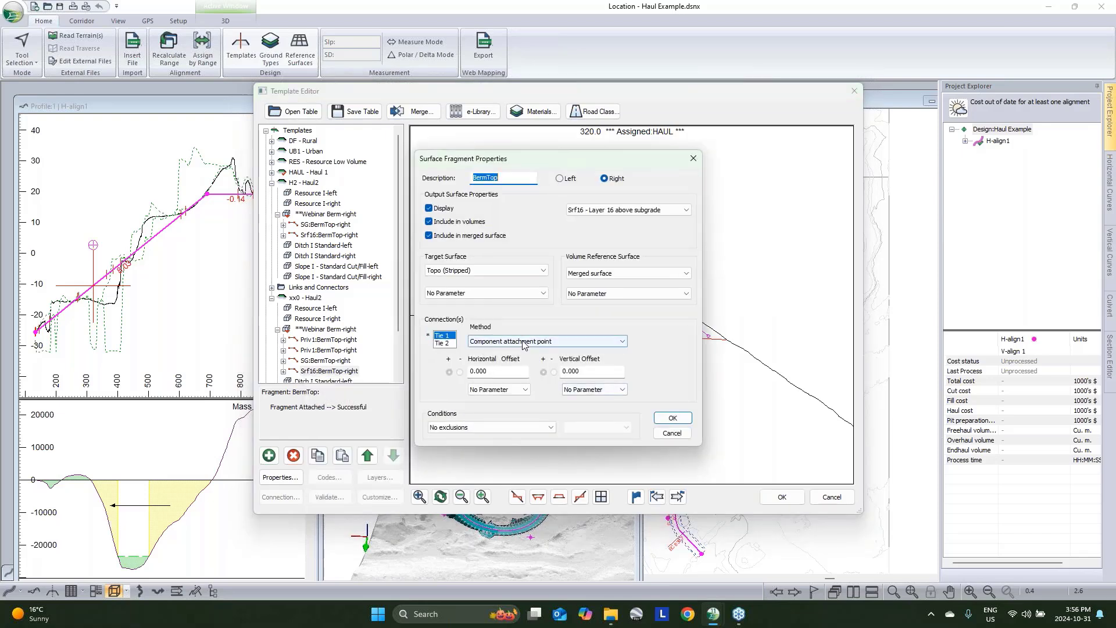
{"action": "left_click", "coordinate": [512, 341]}
{"action": "left_click", "coordinate": [514, 367]}
{"action": "left_click", "coordinate": [661, 341]}
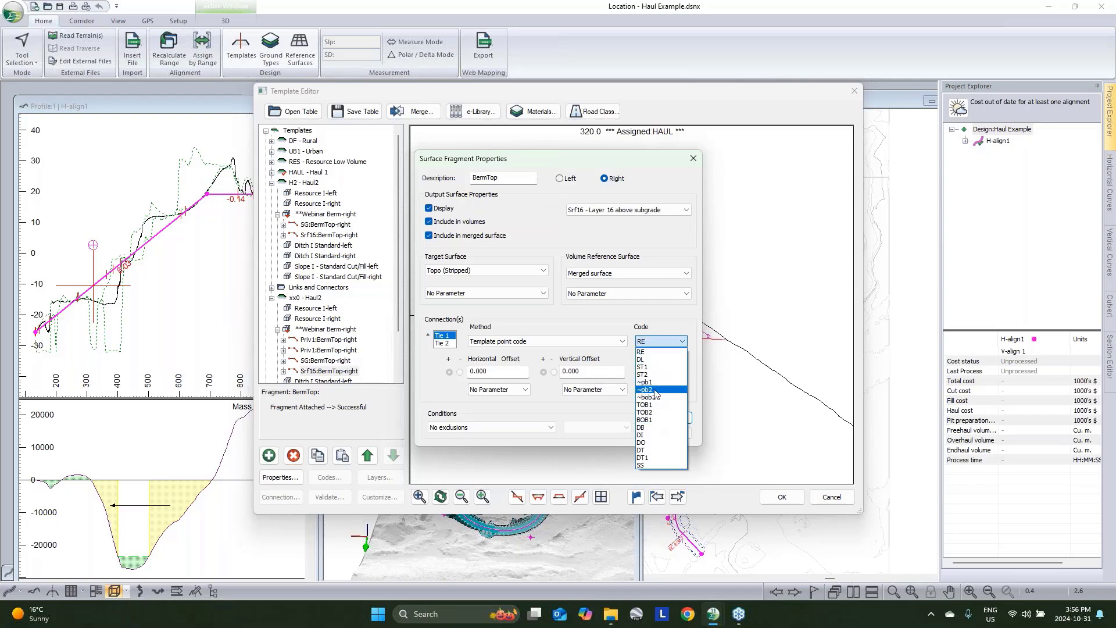
{"action": "left_click", "coordinate": [655, 390]}
{"action": "left_click", "coordinate": [669, 419]}
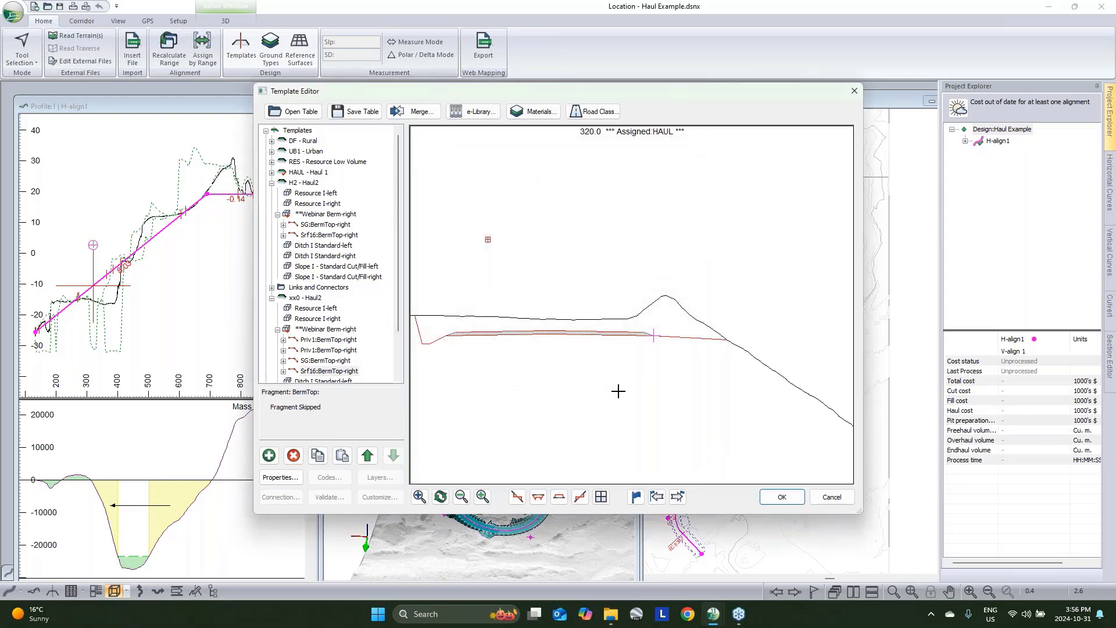
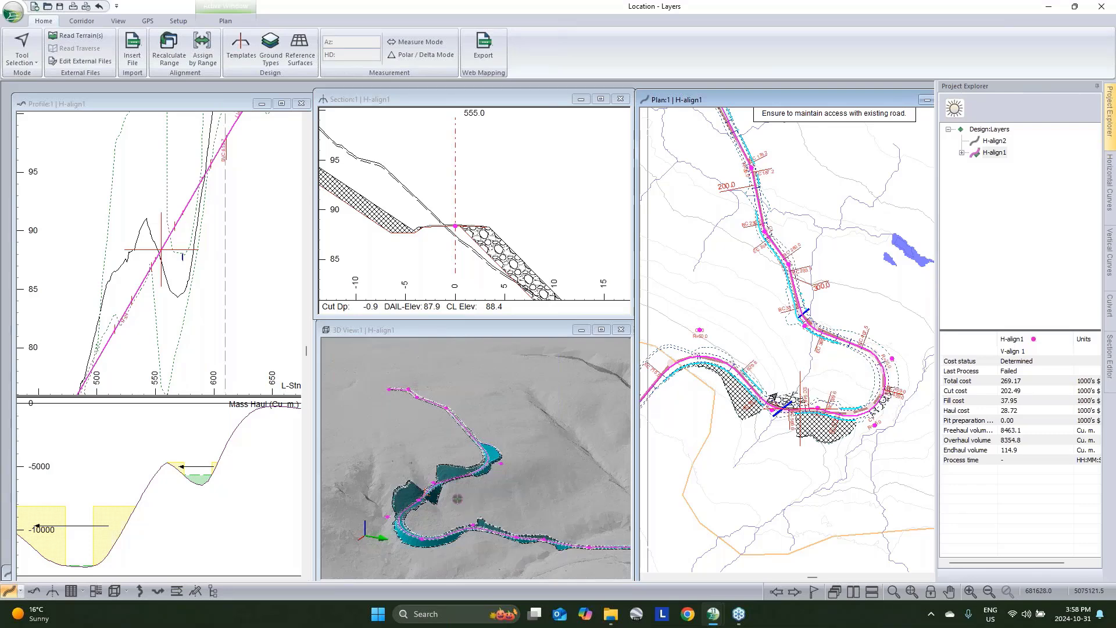
Set the section window's template display format to list All surfaces under Material Surfaces.
{"action": "scroll", "coordinate": [801, 414], "scroll_direction": "up", "scroll_amount": 3}
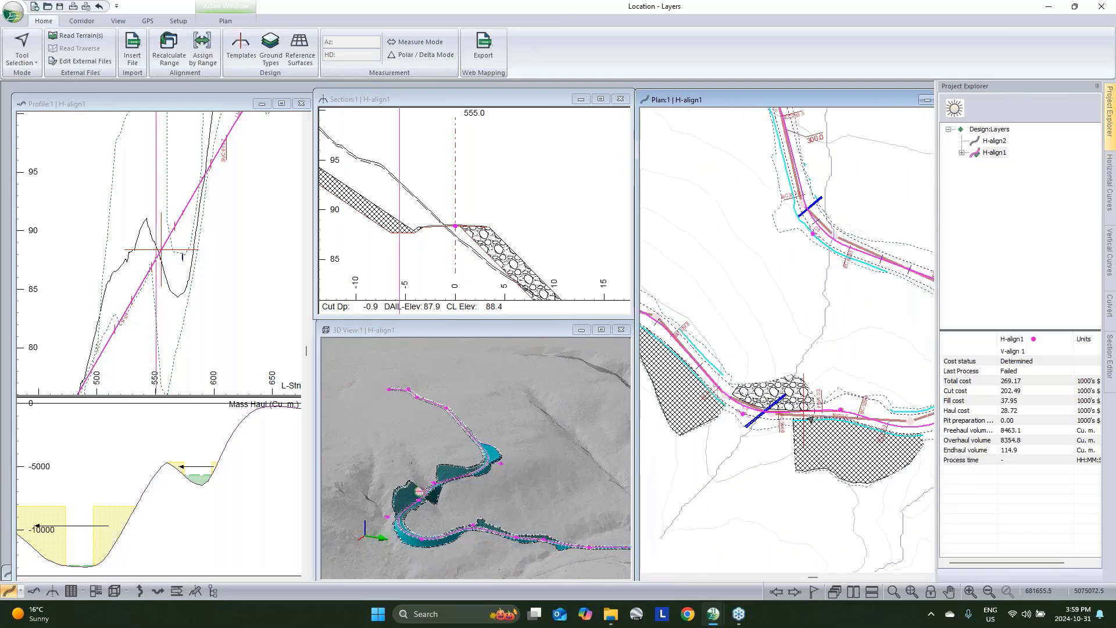
{"action": "left_click", "coordinate": [529, 201]}
{"action": "right_click", "coordinate": [501, 209]}
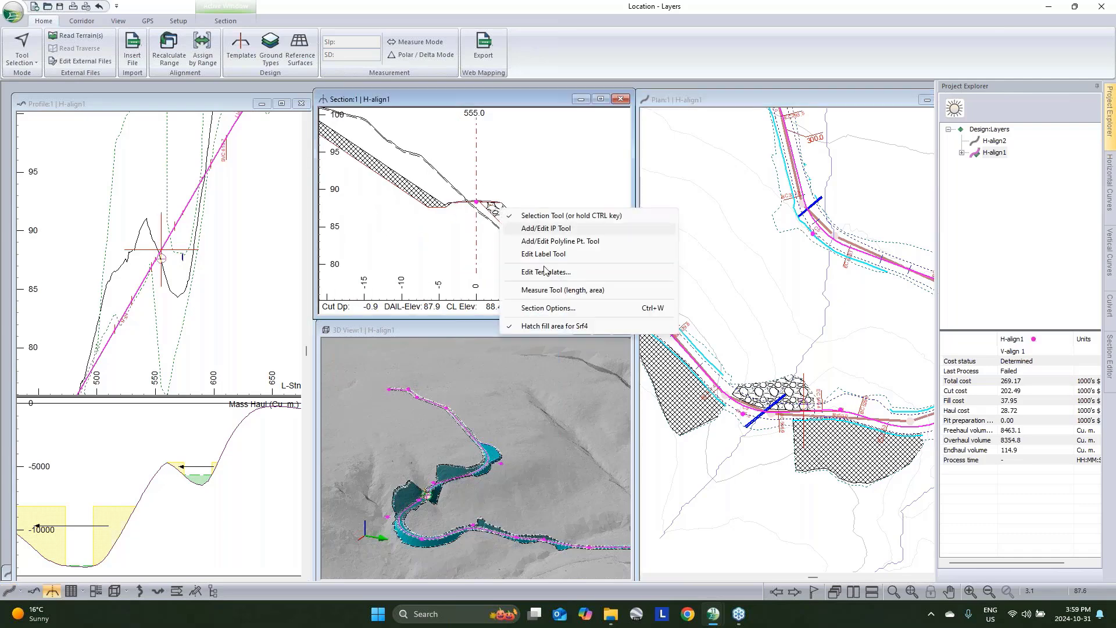
{"action": "left_click", "coordinate": [541, 310]}
{"action": "left_click", "coordinate": [541, 256]}
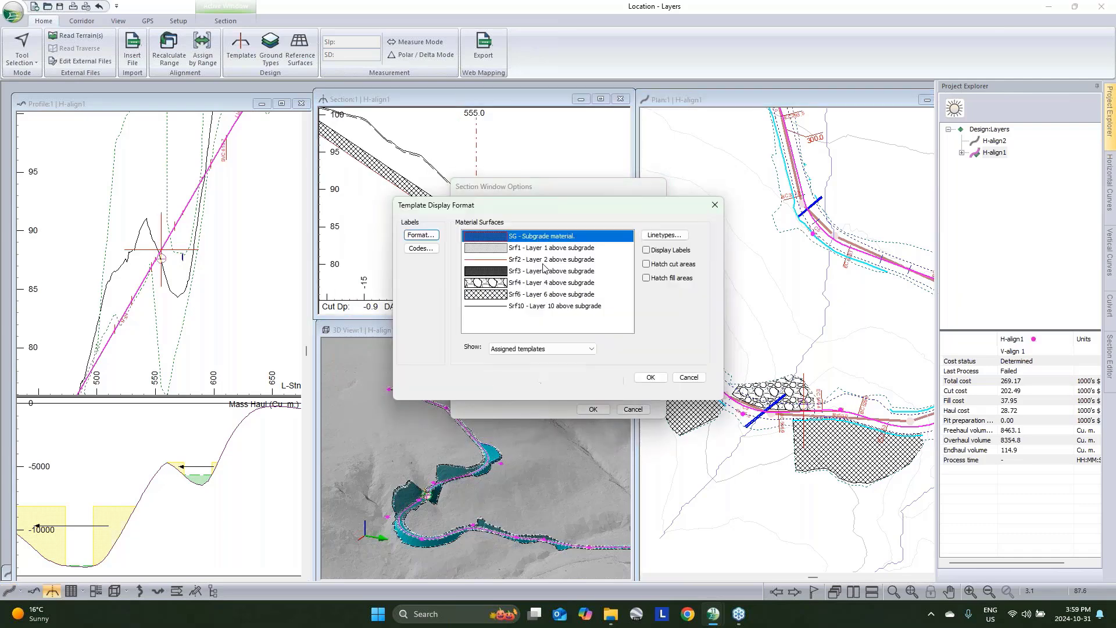
{"action": "left_click", "coordinate": [515, 349]}
{"action": "left_click", "coordinate": [518, 375]}
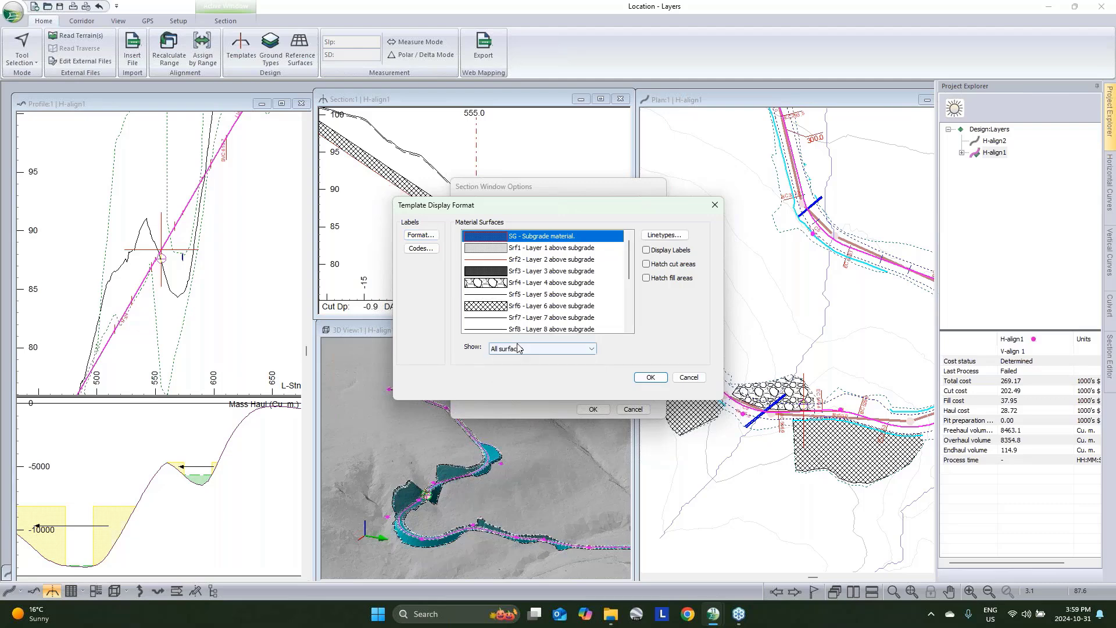
Set the hatching of material surface Srf6 to dots 3 in the section window's template display format and apply it.
{"action": "left_click", "coordinate": [504, 307]}
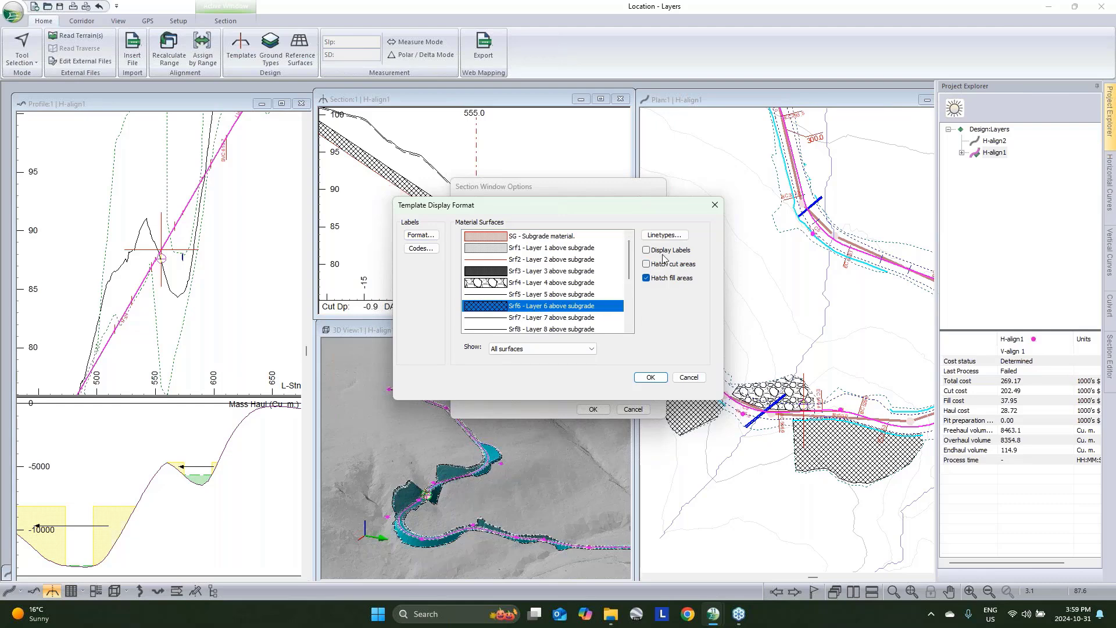
{"action": "left_click", "coordinate": [663, 235]}
{"action": "left_click", "coordinate": [610, 337]}
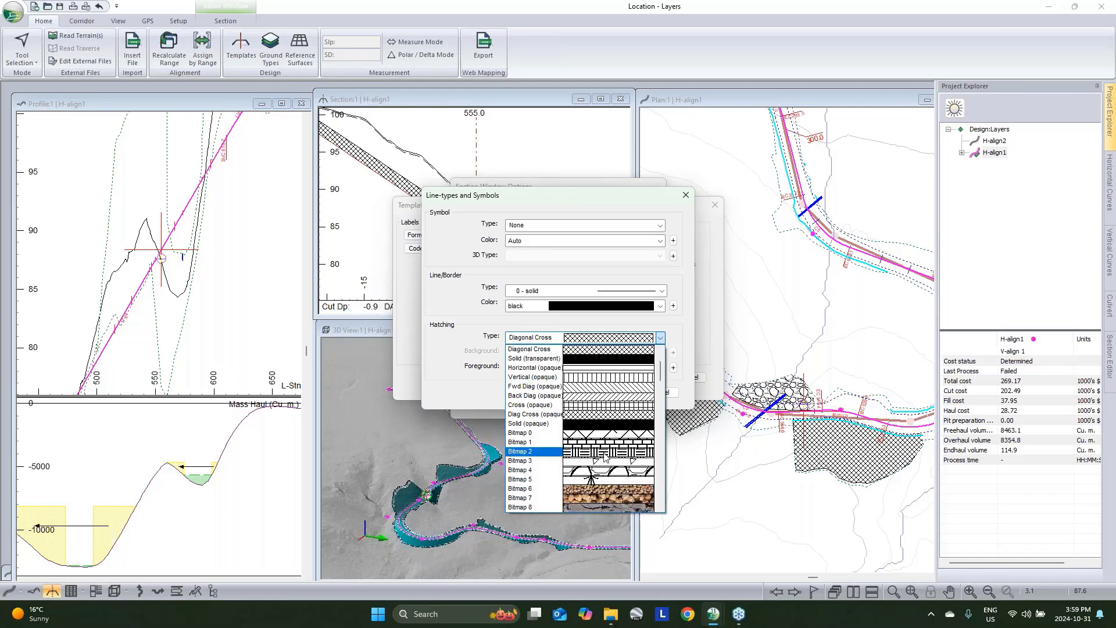
{"action": "scroll", "coordinate": [604, 457], "scroll_direction": "down", "scroll_amount": 3}
{"action": "scroll", "coordinate": [612, 408], "scroll_direction": "up", "scroll_amount": 4}
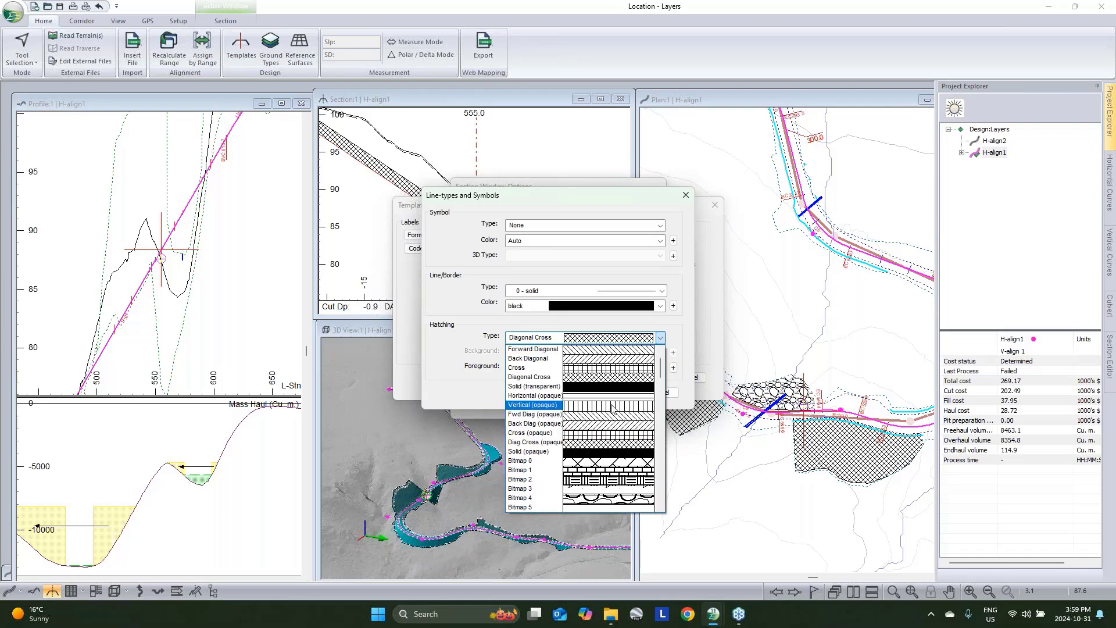
{"action": "scroll", "coordinate": [610, 418], "scroll_direction": "down", "scroll_amount": 7}
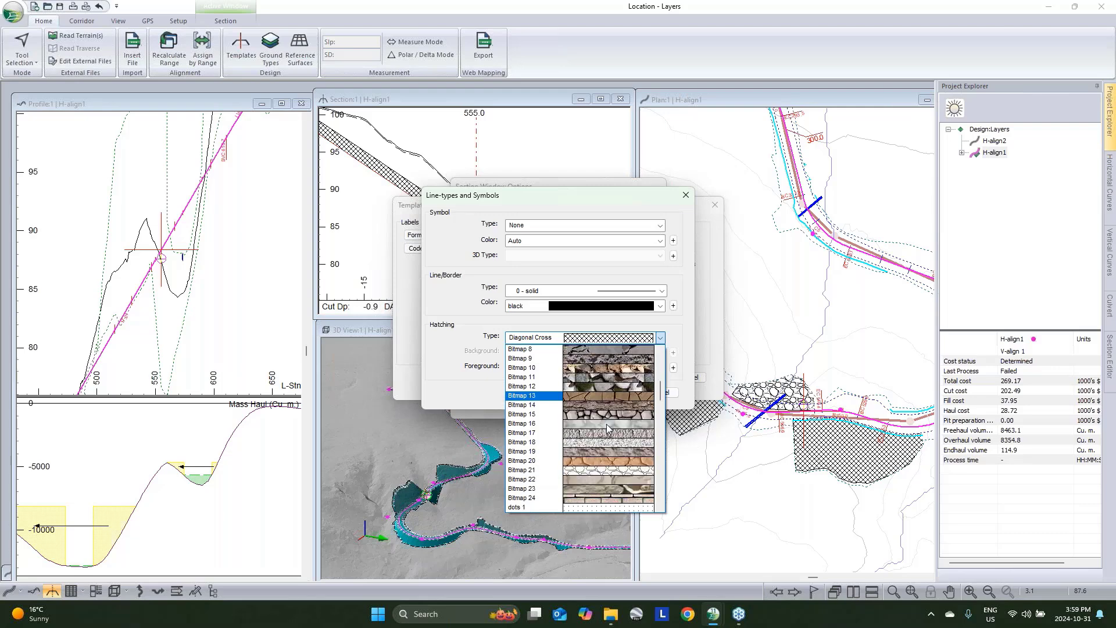
{"action": "scroll", "coordinate": [607, 428], "scroll_direction": "down", "scroll_amount": 6}
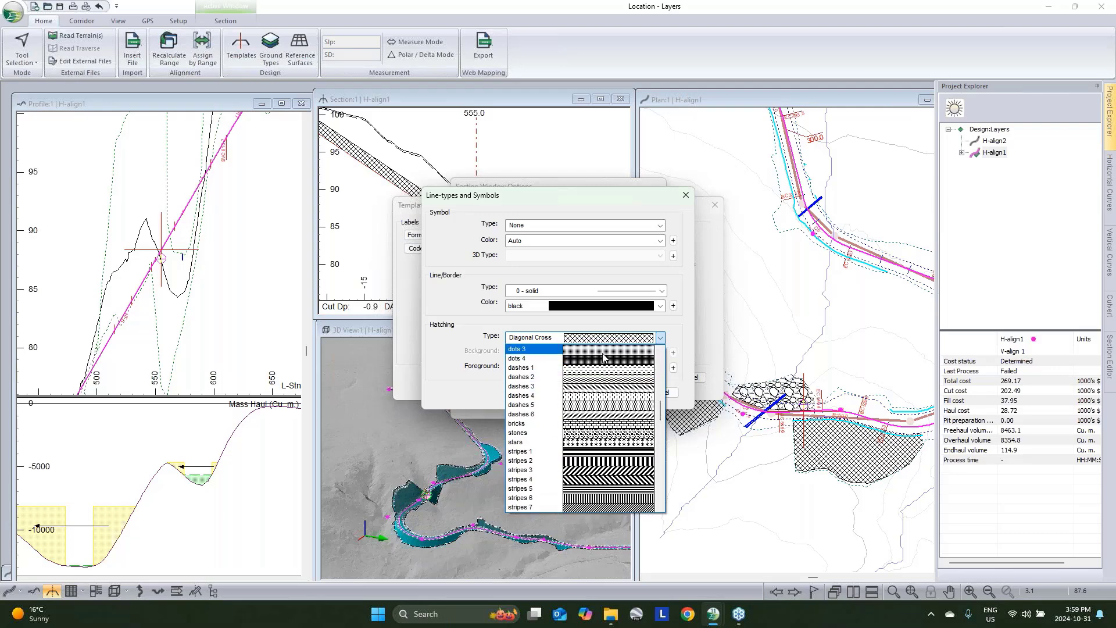
{"action": "left_click", "coordinate": [605, 350]}
{"action": "left_click", "coordinate": [613, 393]}
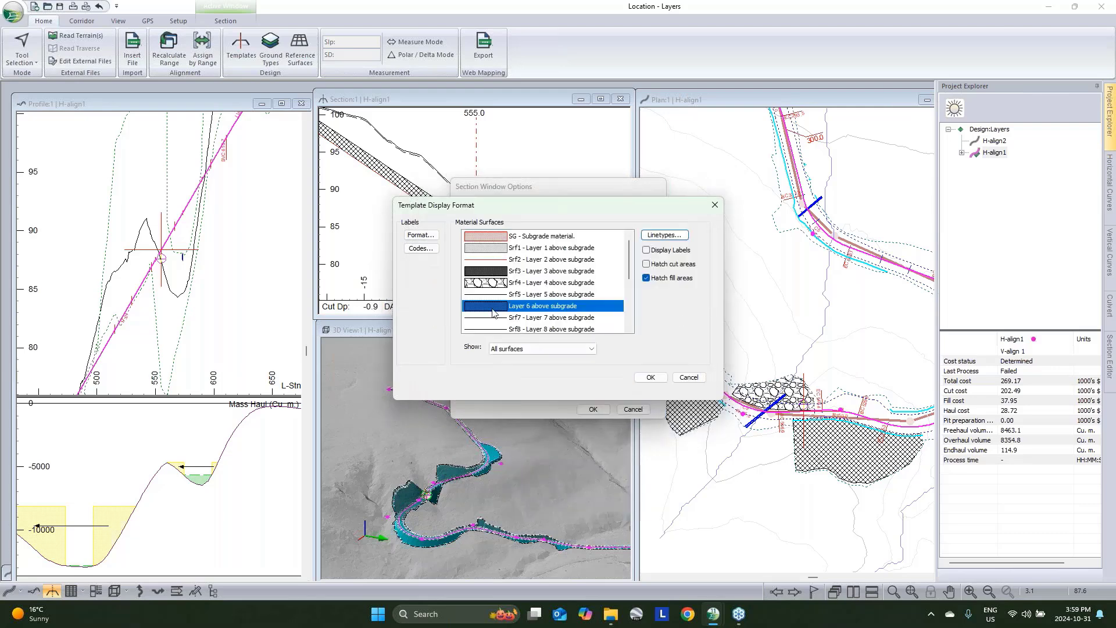
{"action": "left_click", "coordinate": [650, 378]}
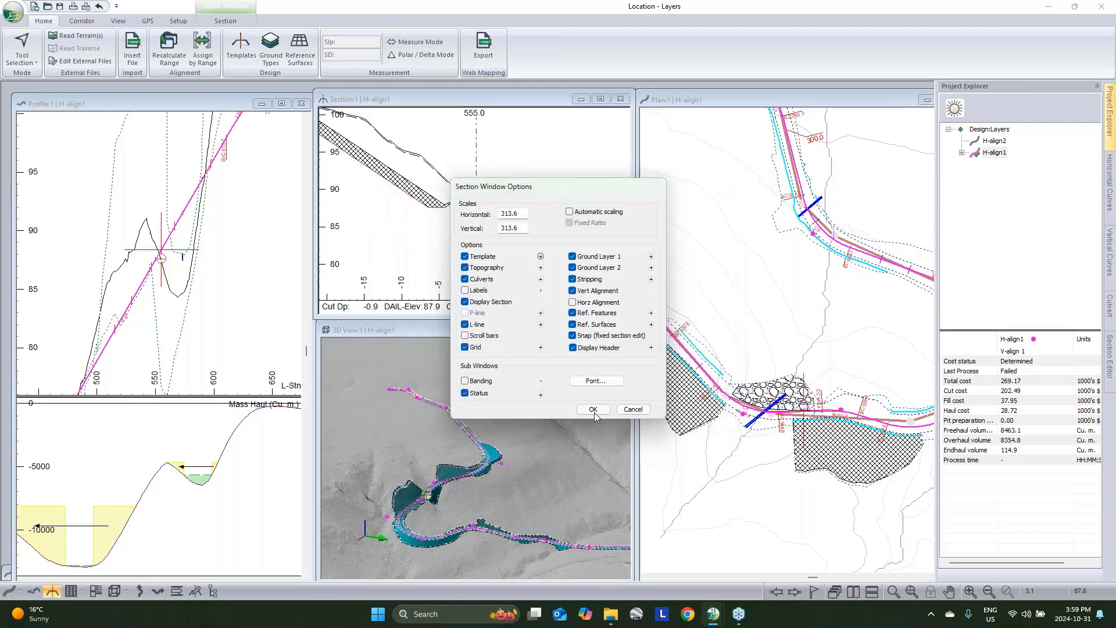
{"action": "left_click", "coordinate": [593, 410]}
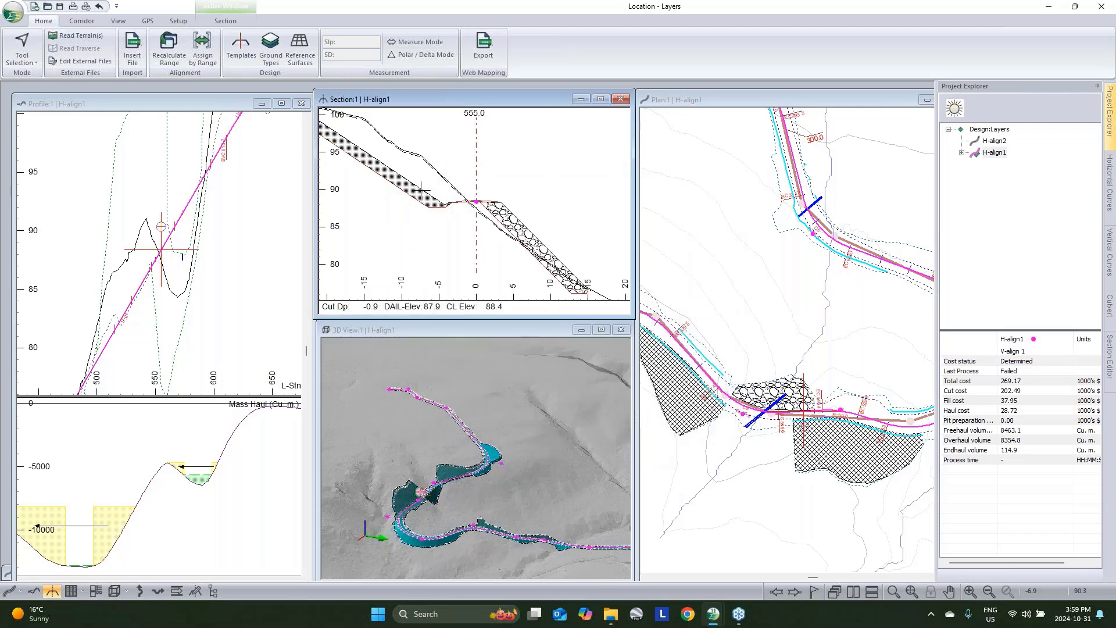
Set the hatching of the Srf6 material layer to dots 3 in the plan window's shading options and apply it.
{"action": "mouse_move", "coordinate": [420, 203]}
{"action": "right_click", "coordinate": [847, 357]}
{"action": "left_click", "coordinate": [866, 437]}
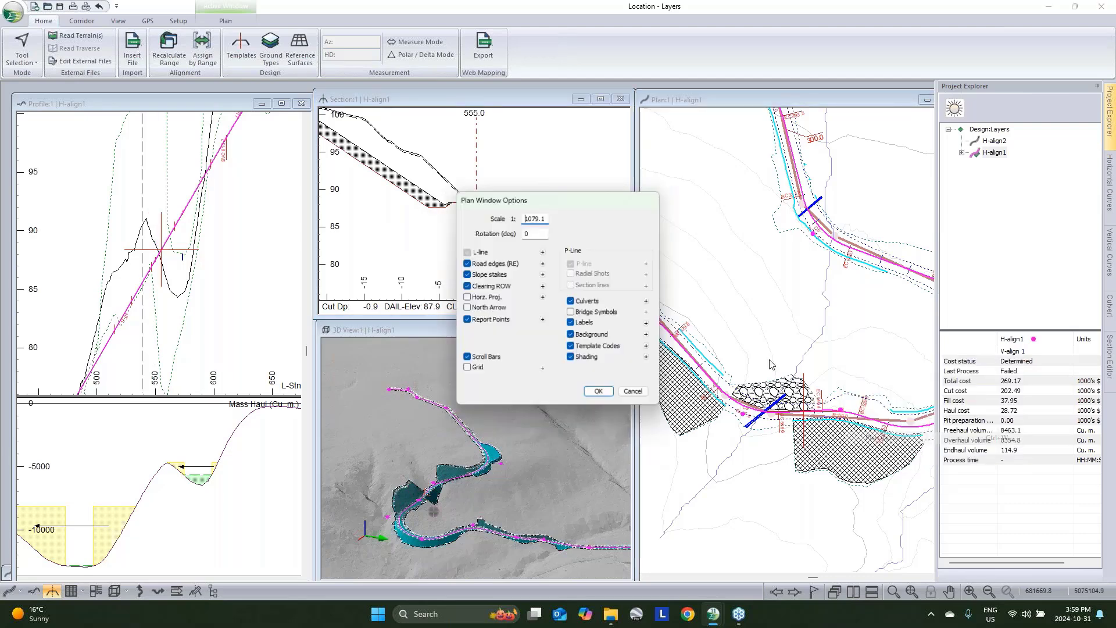
{"action": "left_click", "coordinate": [647, 358]}
{"action": "left_click", "coordinate": [563, 251]}
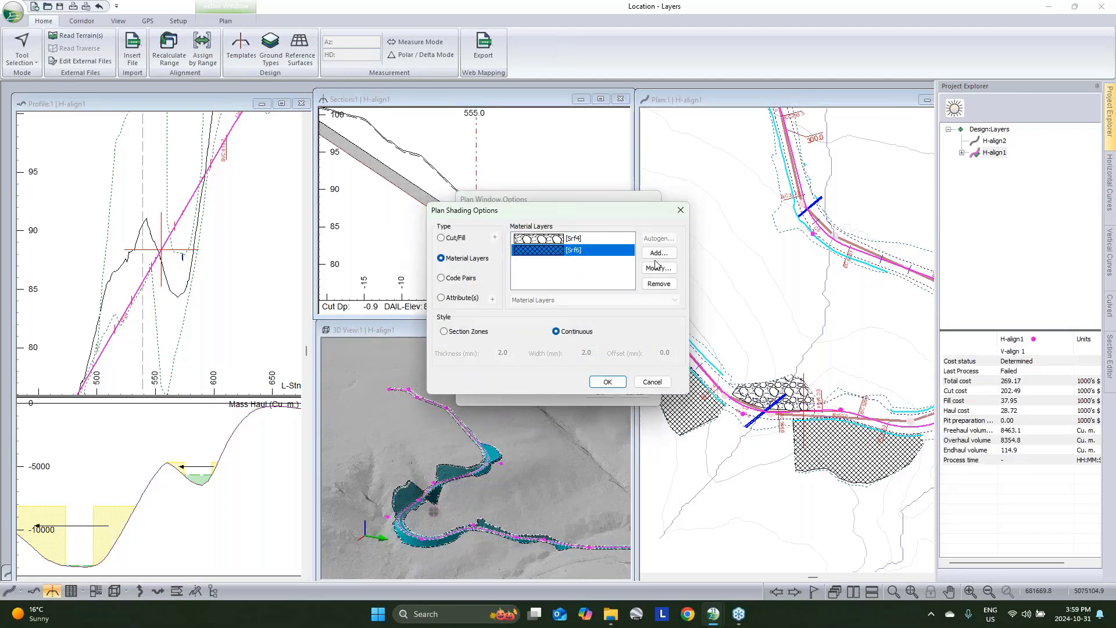
{"action": "left_click", "coordinate": [659, 268]}
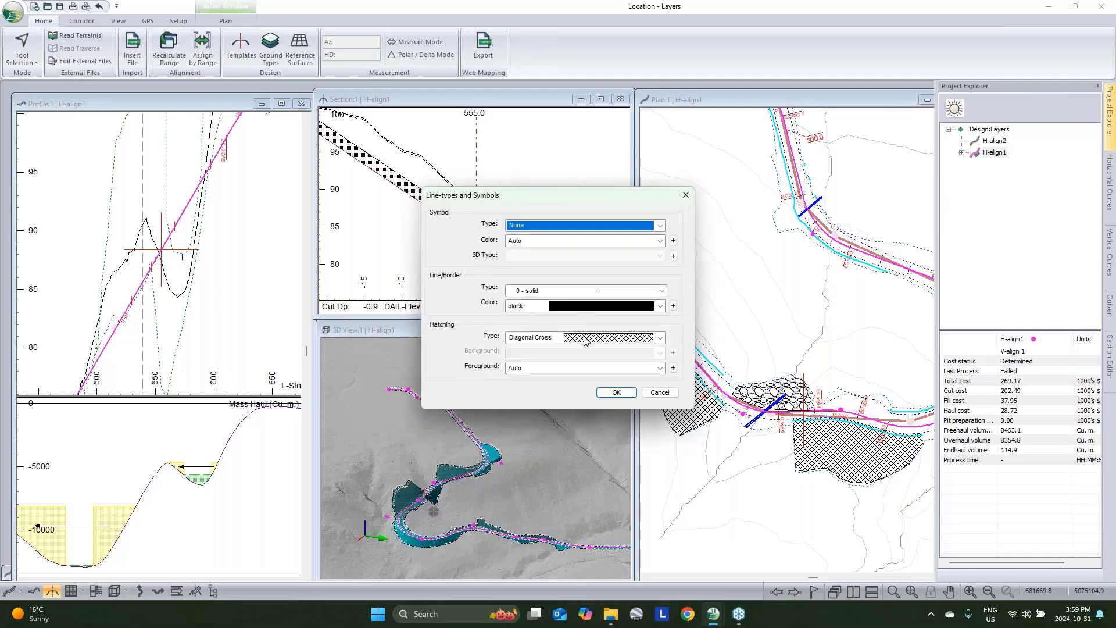
{"action": "left_click", "coordinate": [591, 338]}
{"action": "scroll", "coordinate": [594, 376], "scroll_direction": "down", "scroll_amount": 15}
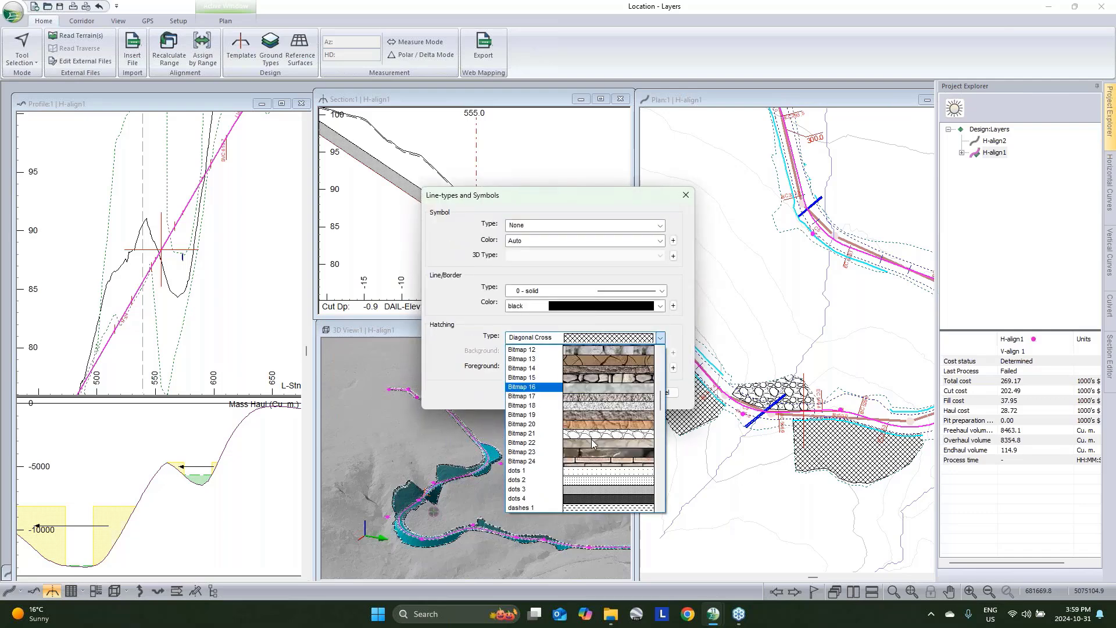
{"action": "left_click", "coordinate": [596, 441]}
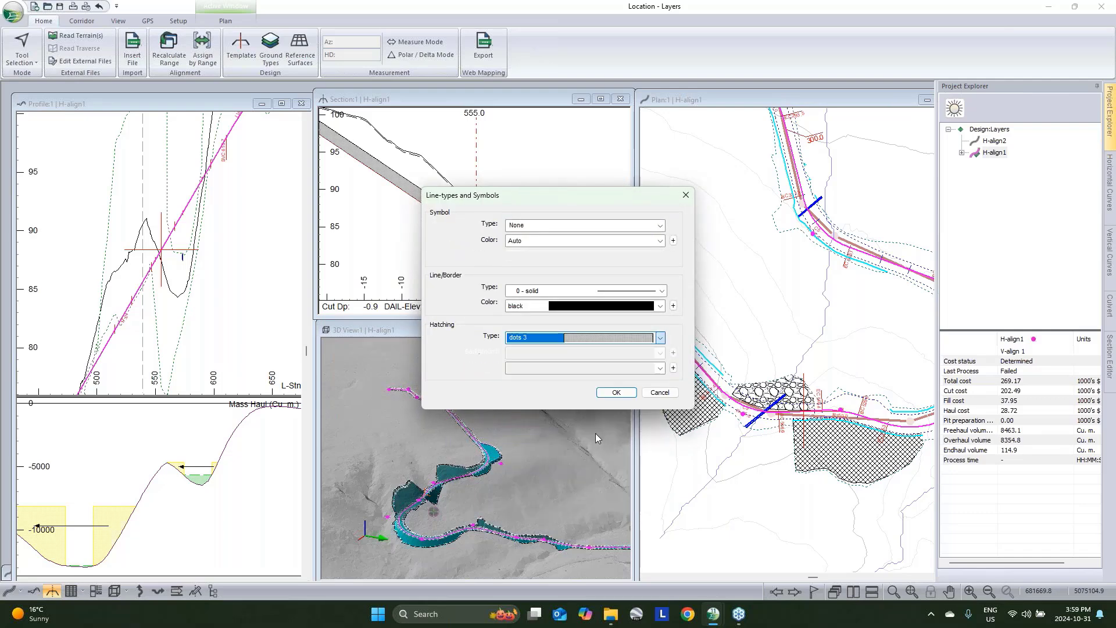
{"action": "left_click", "coordinate": [616, 389]}
{"action": "left_click", "coordinate": [613, 385]}
{"action": "left_click", "coordinate": [610, 392]}
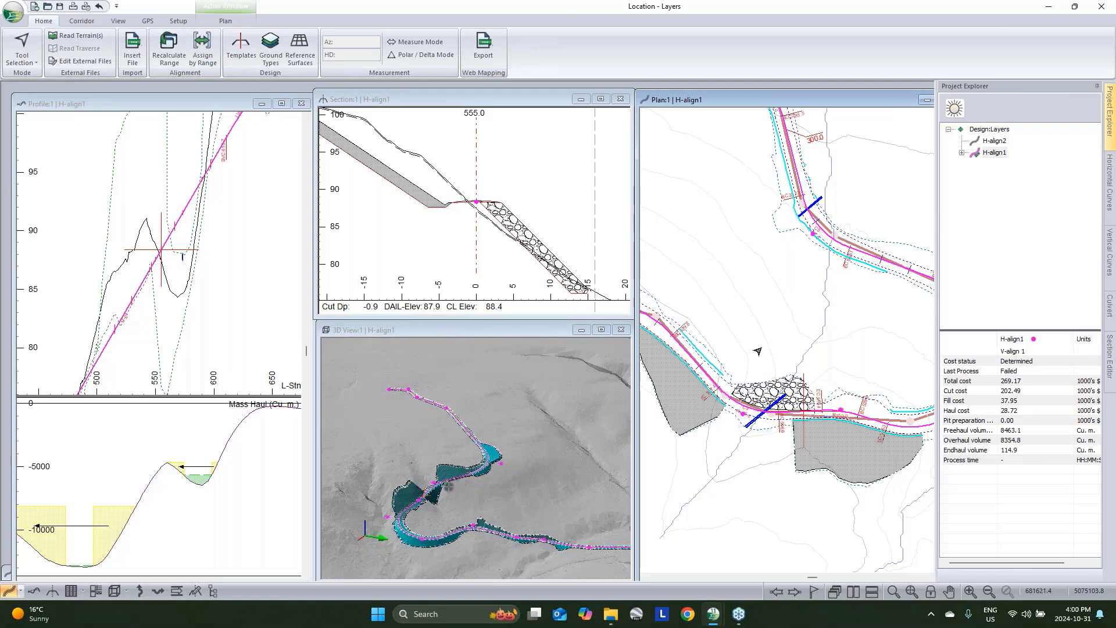
Display H-align1's data window of volumes by station, and view the Ground Types settings without changing them.
{"action": "scroll", "coordinate": [758, 352], "scroll_direction": "down", "scroll_amount": 1}
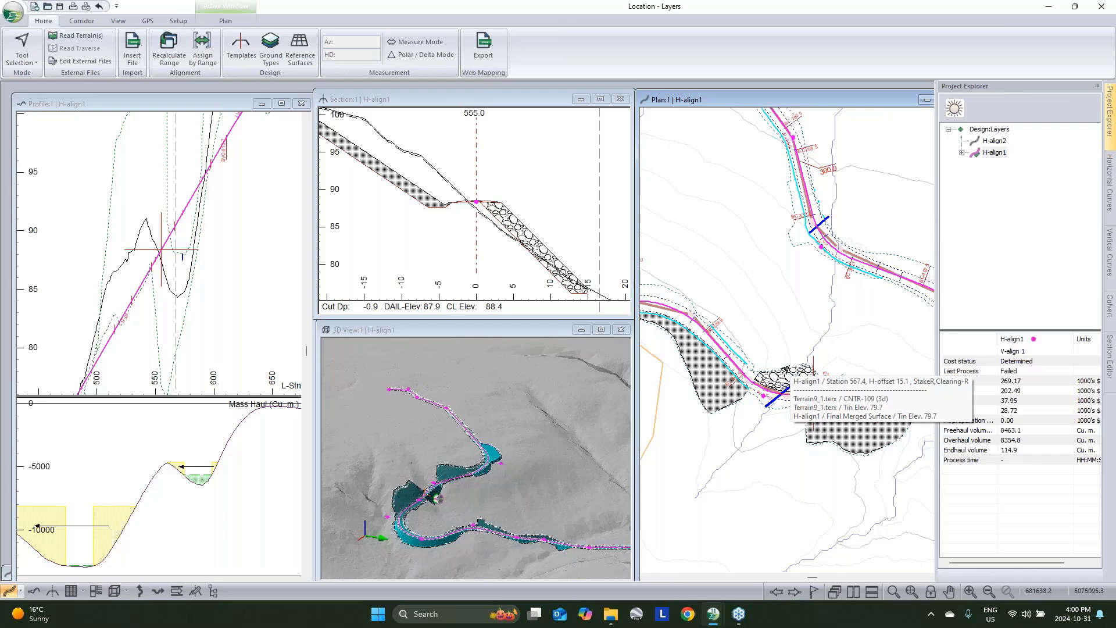
{"action": "left_click", "coordinate": [71, 591]}
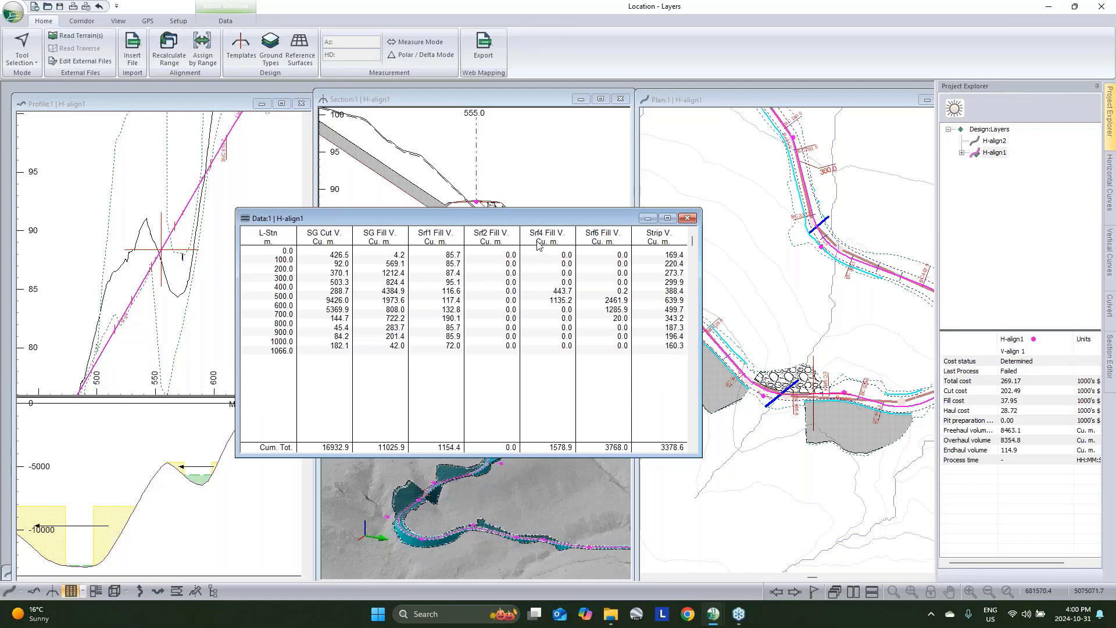
{"action": "left_click", "coordinate": [270, 57]}
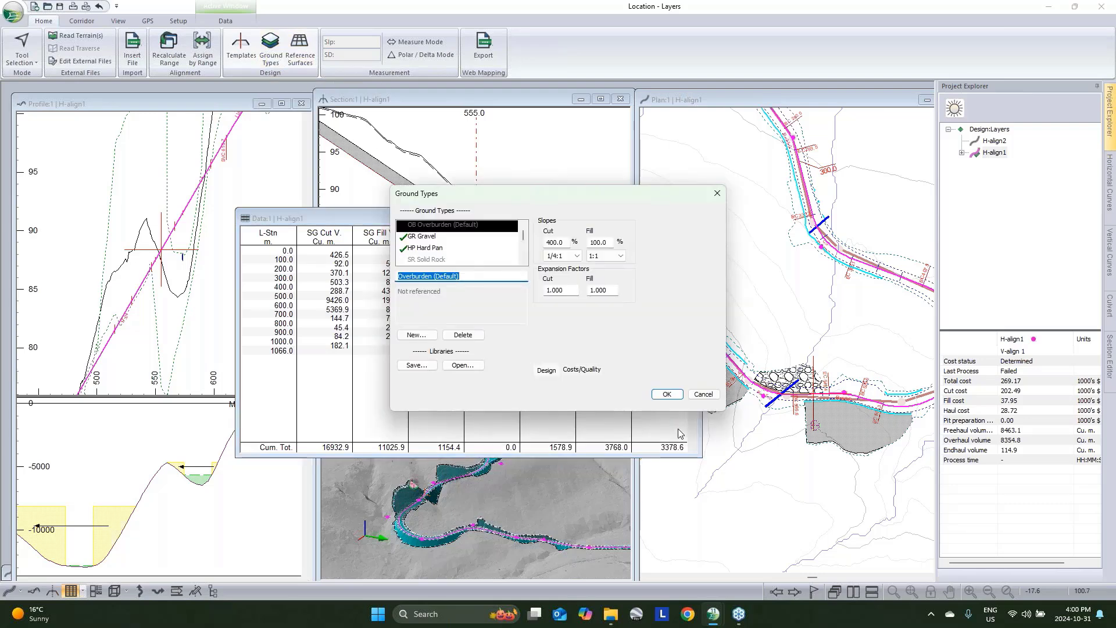
{"action": "left_click", "coordinate": [703, 396]}
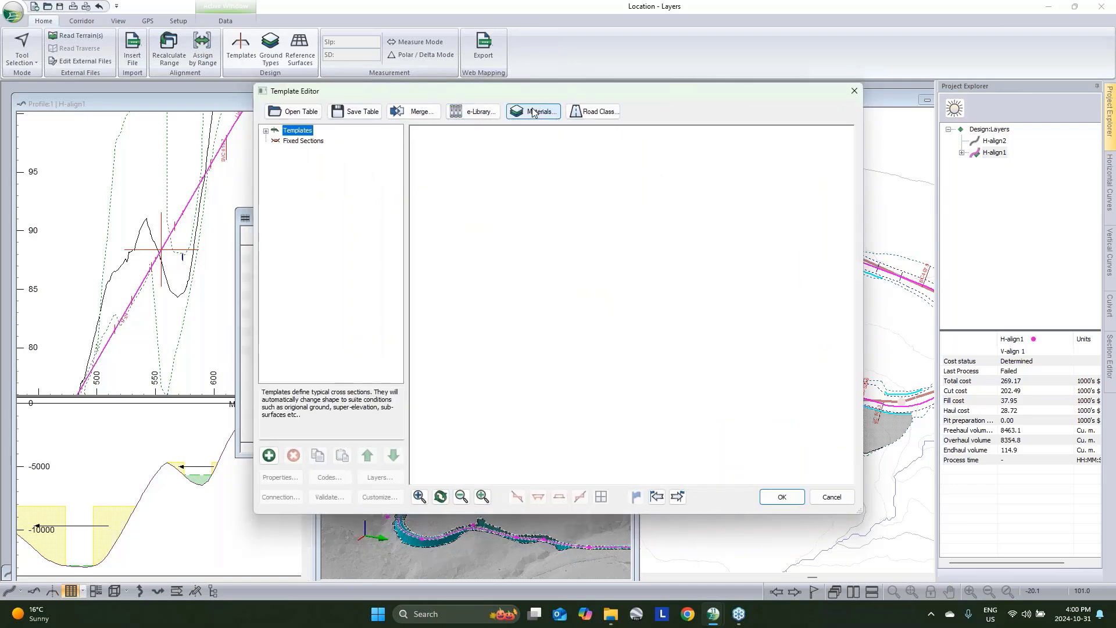
Rename the Srf4 template material with abbreviation Rock and description Rockfill, and apply the template changes to the alignment.
{"action": "left_click", "coordinate": [534, 112]}
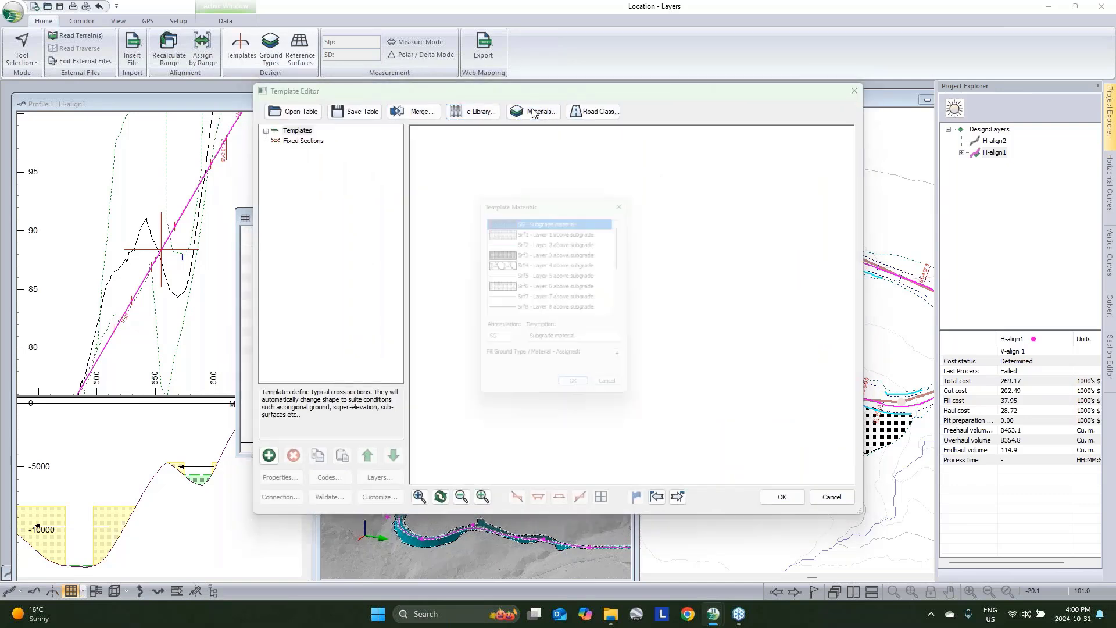
{"action": "left_click", "coordinate": [526, 264]}
{"action": "double_click", "coordinate": [497, 343]}
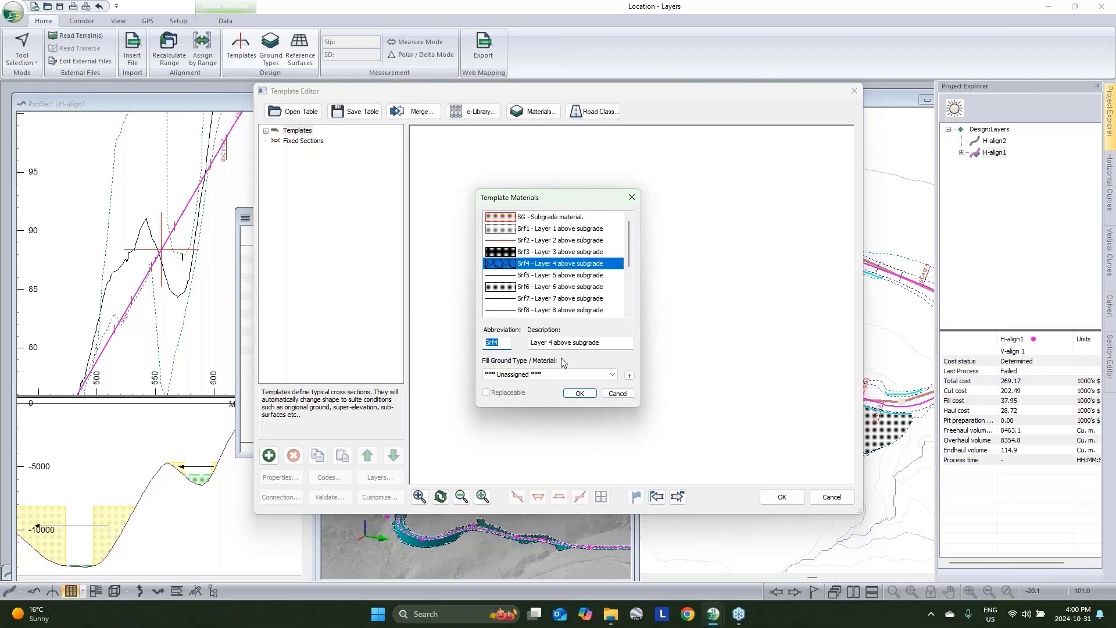
{"action": "type", "text": "Rock"}
{"action": "key", "text": "Tab"}
{"action": "type", "text": "R"}
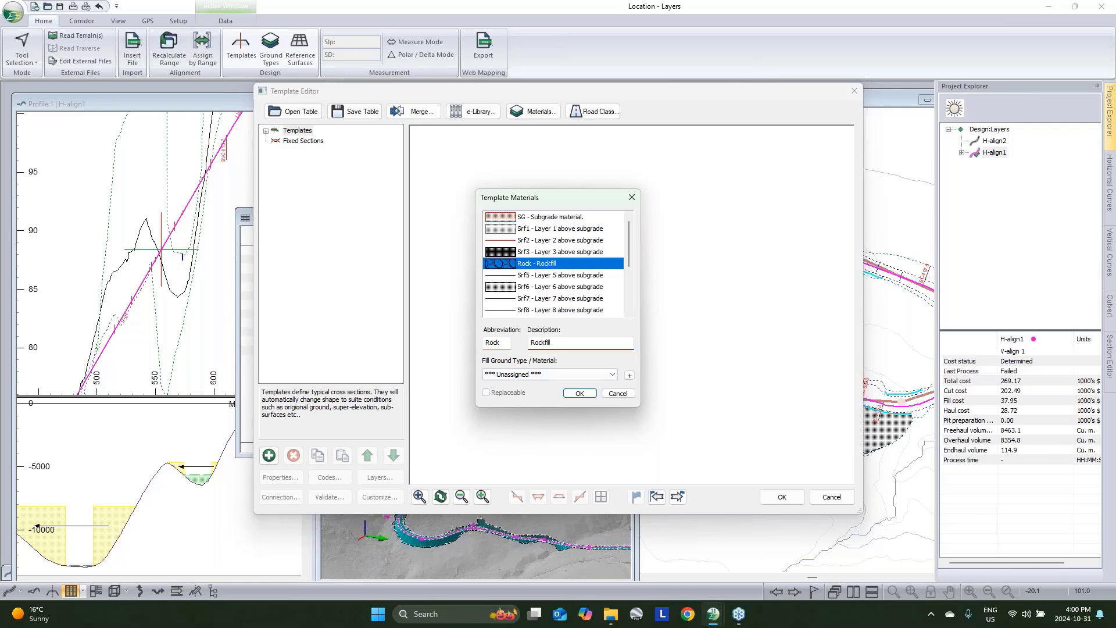
{"action": "left_click", "coordinate": [580, 394]}
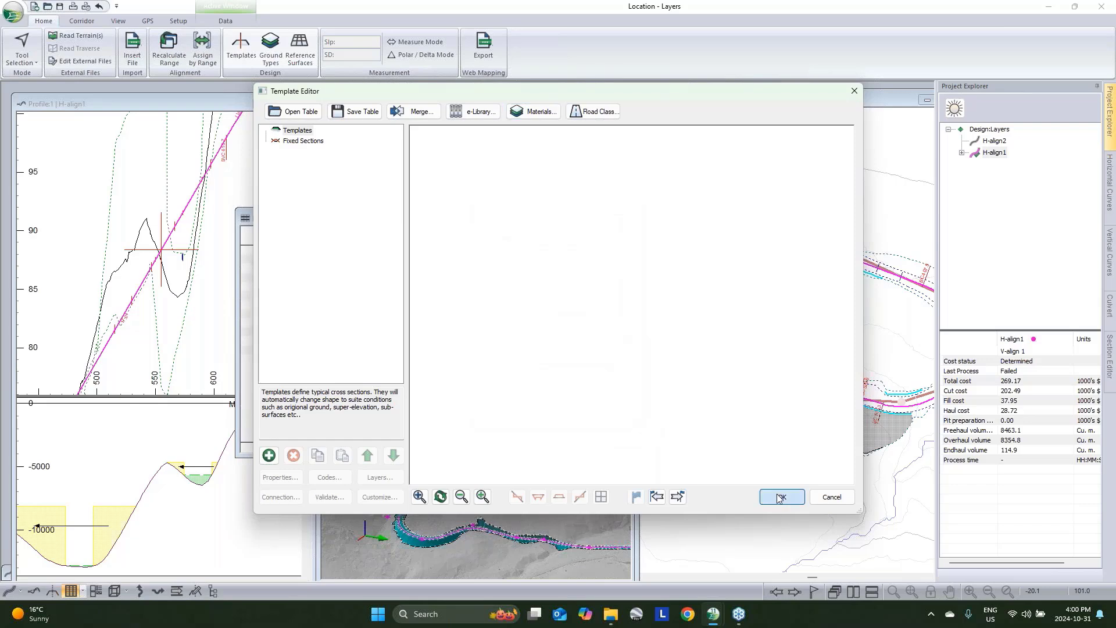
{"action": "left_click", "coordinate": [780, 497]}
{"action": "left_click", "coordinate": [584, 349]}
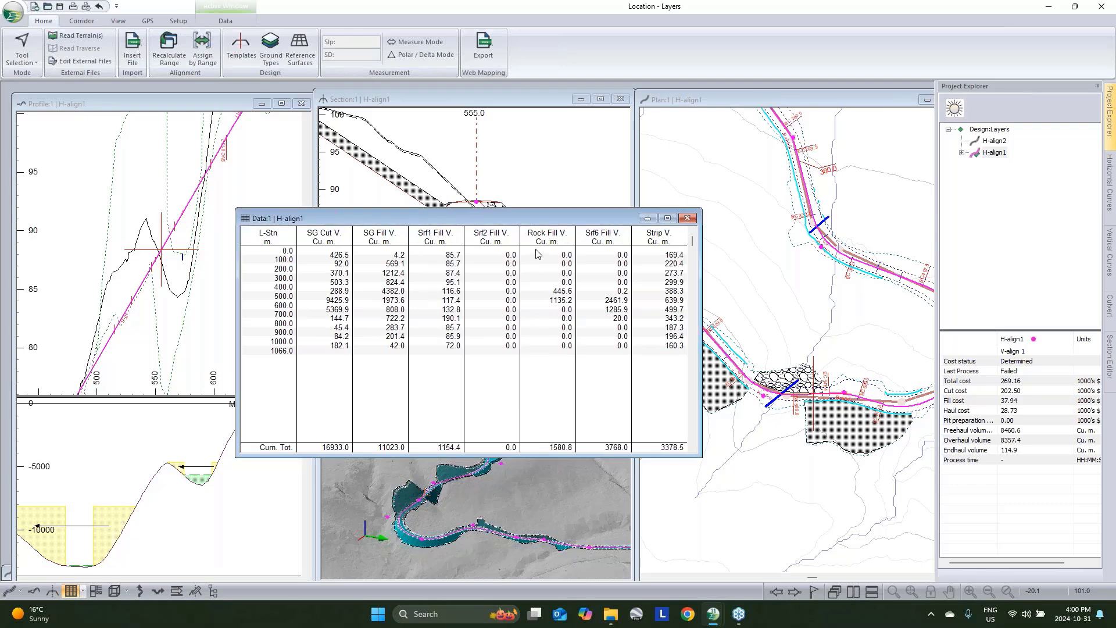
Review the template materials list from the Template Editor and close both without changes.
{"action": "left_click", "coordinate": [240, 46]}
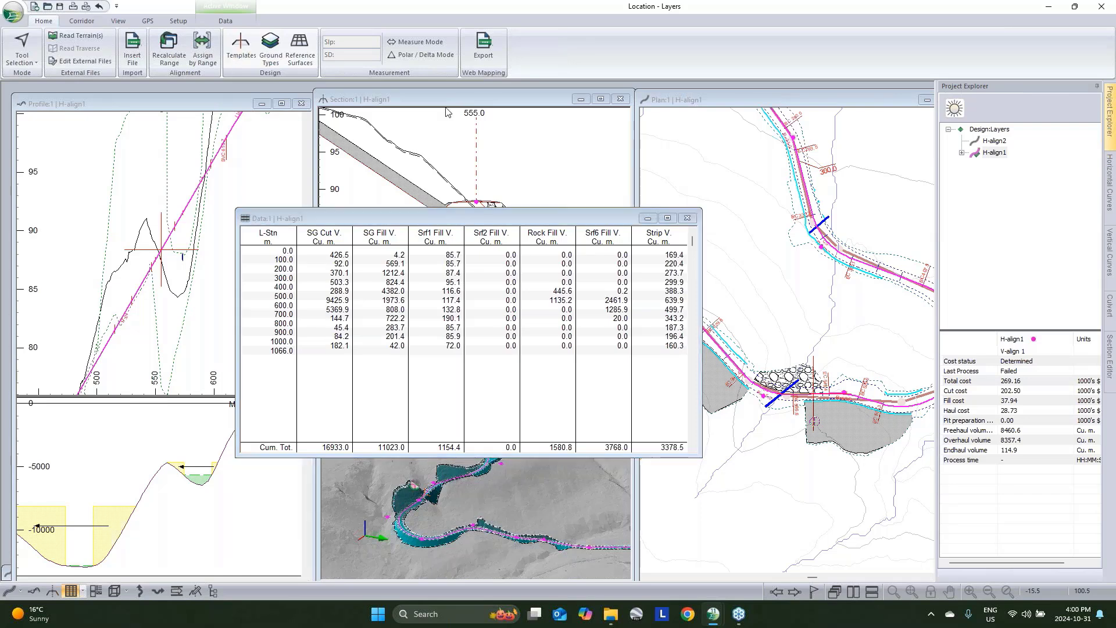
{"action": "left_click", "coordinate": [539, 112]}
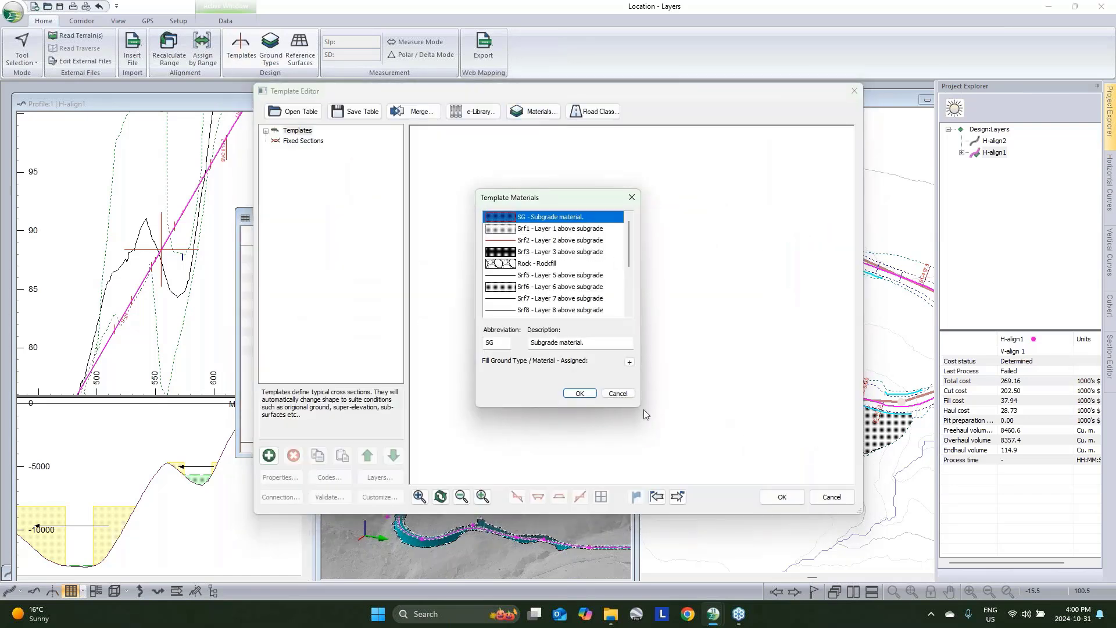
{"action": "key", "text": "Escape"}
{"action": "left_click", "coordinate": [832, 497]}
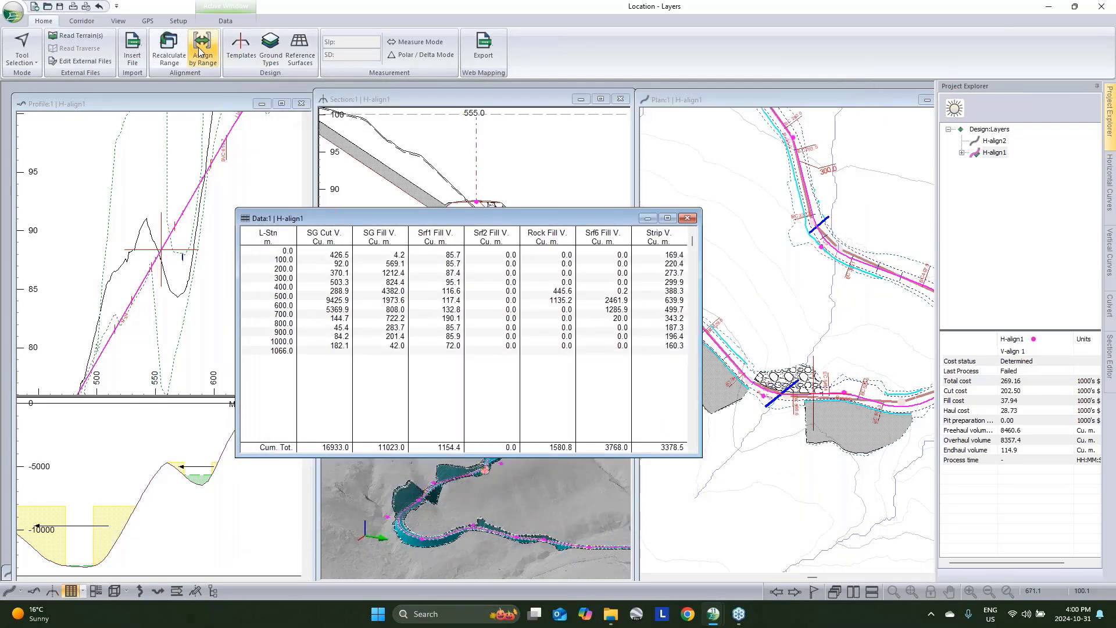
Review the Fill Types range assignment with its other materials, and the Ground Types settings, cancelling each without changes.
{"action": "left_click", "coordinate": [202, 50]}
{"action": "left_click", "coordinate": [397, 174]}
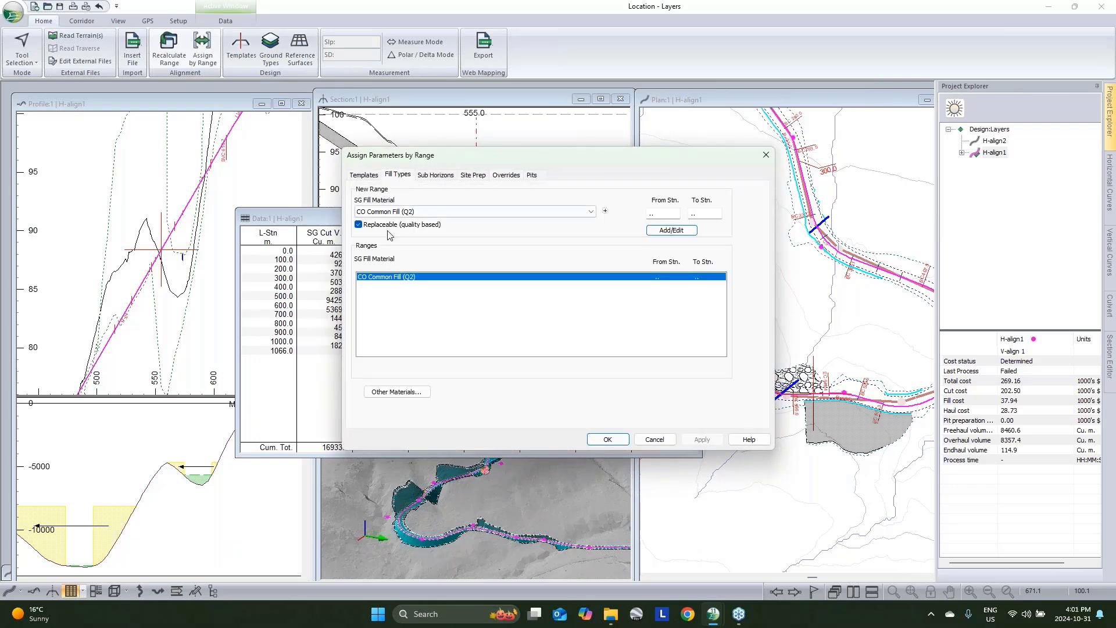
{"action": "left_click", "coordinate": [403, 392]}
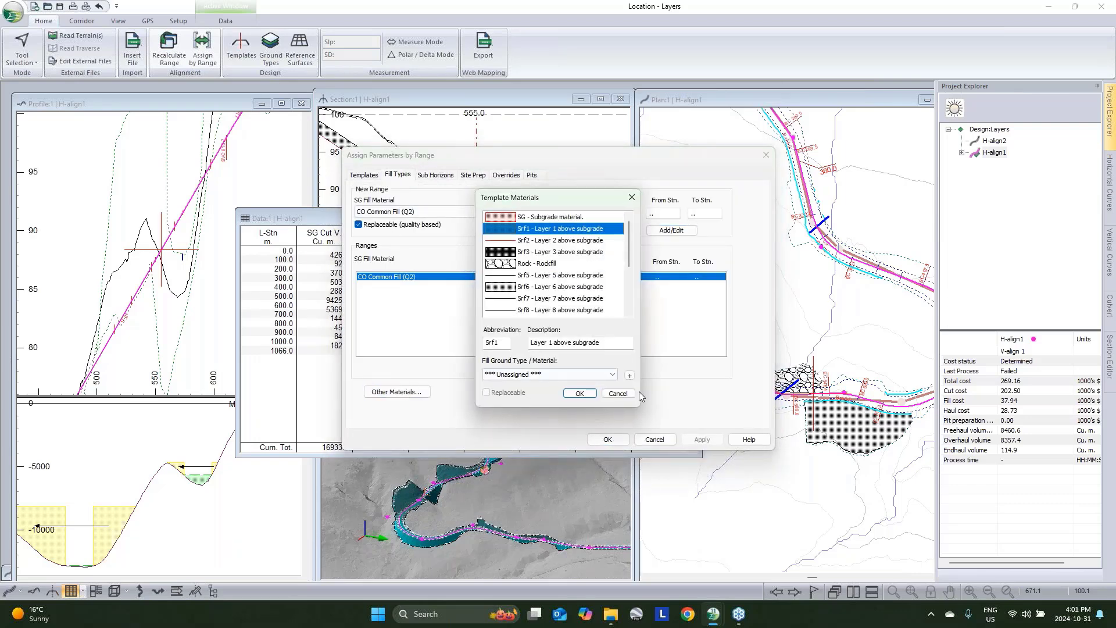
{"action": "left_click", "coordinate": [611, 386]}
{"action": "left_click", "coordinate": [659, 443]}
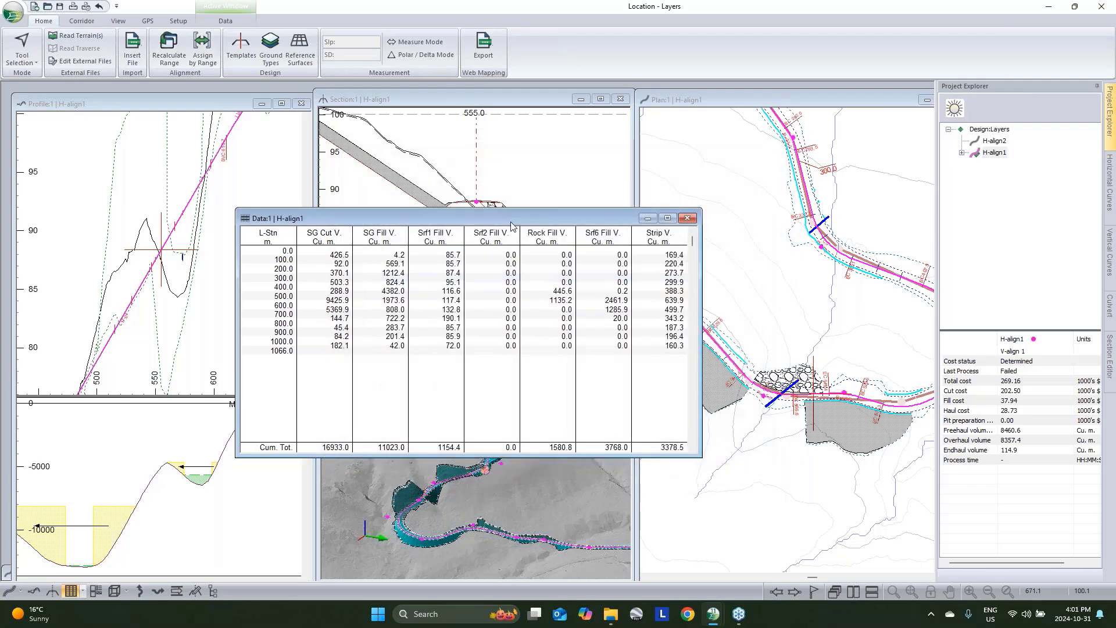
{"action": "left_click", "coordinate": [271, 55]}
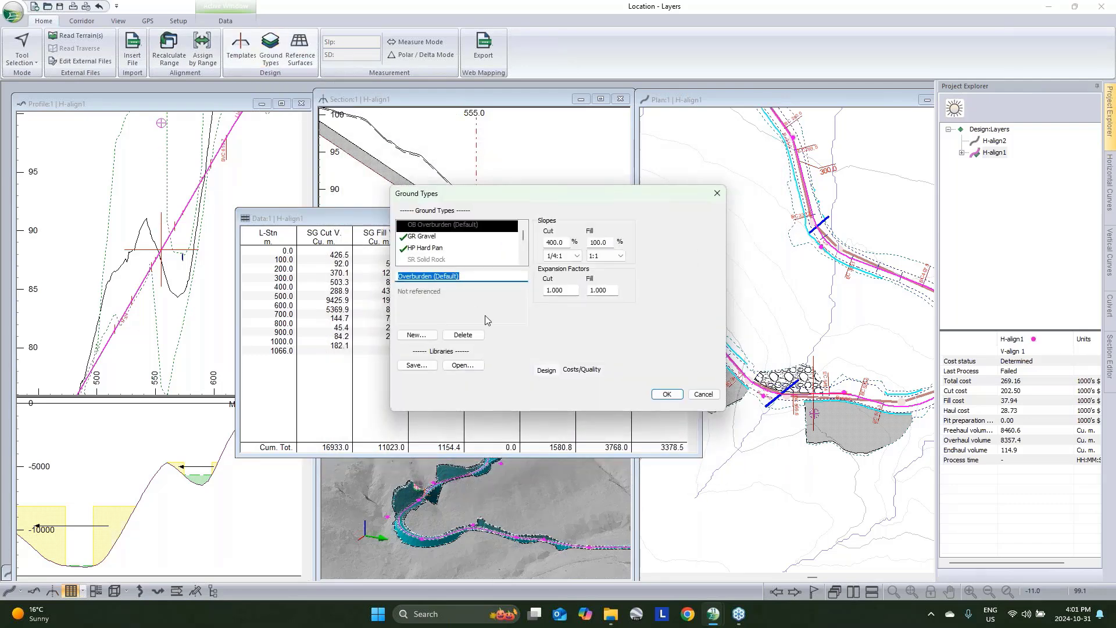
{"action": "left_click", "coordinate": [702, 394]}
Review the Rock material's abbreviation, description and fill ground type options in the Template Materials, and cancel without changes.
{"action": "left_click", "coordinate": [240, 48]}
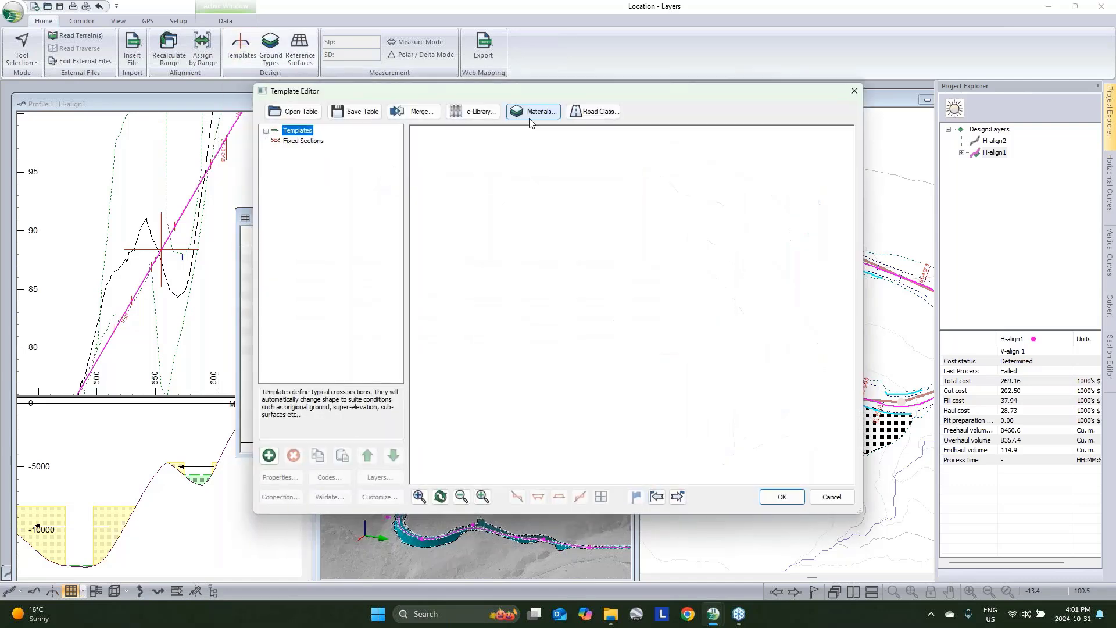
{"action": "left_click", "coordinate": [535, 111]}
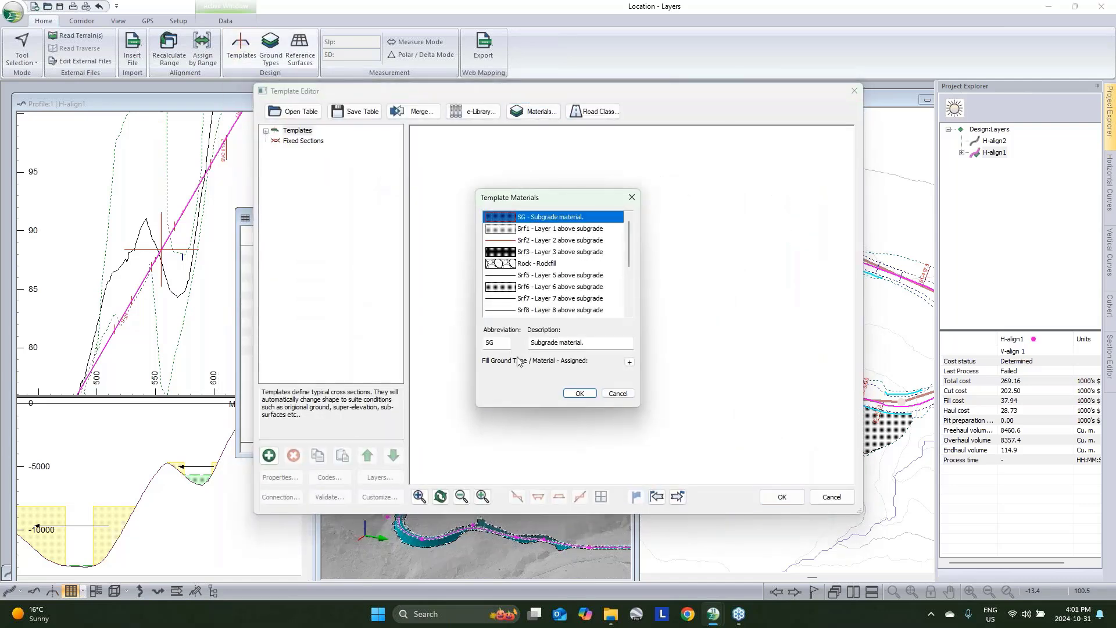
{"action": "left_click", "coordinate": [533, 265]}
{"action": "left_click_drag", "start_coordinate": [501, 342], "coordinate": [496, 342]}
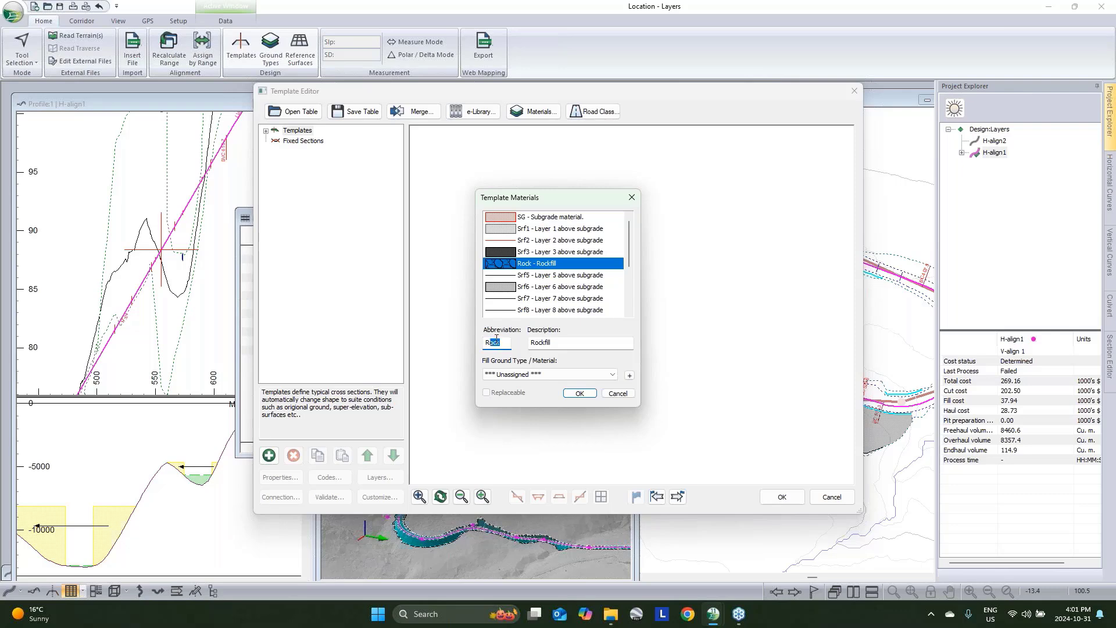
{"action": "double_click", "coordinate": [496, 342]}
{"action": "double_click", "coordinate": [559, 342]}
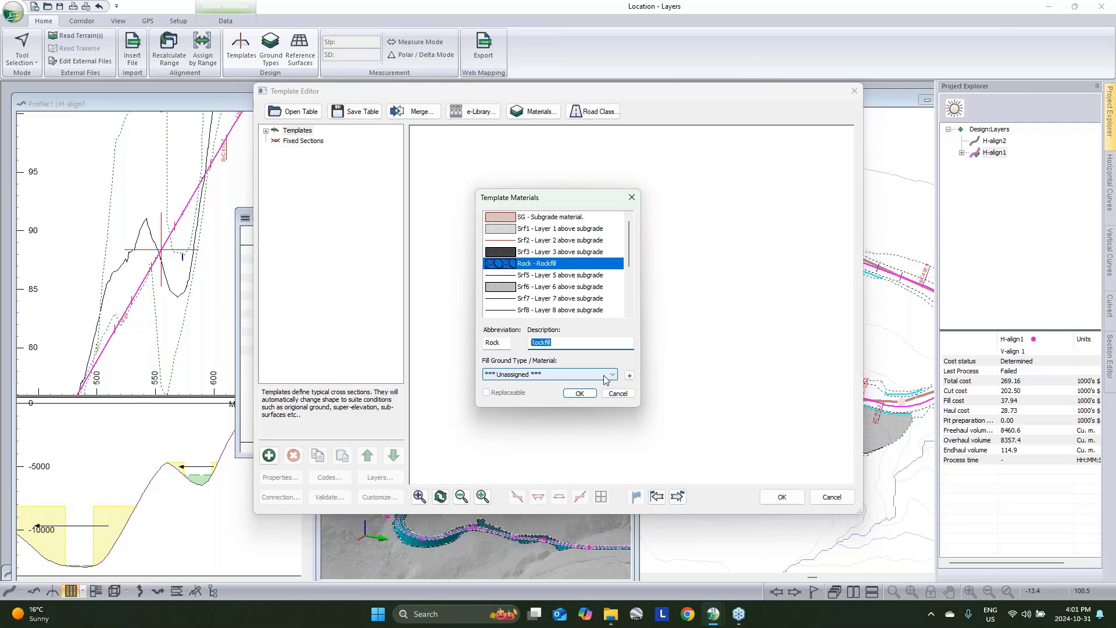
{"action": "left_click", "coordinate": [568, 373]}
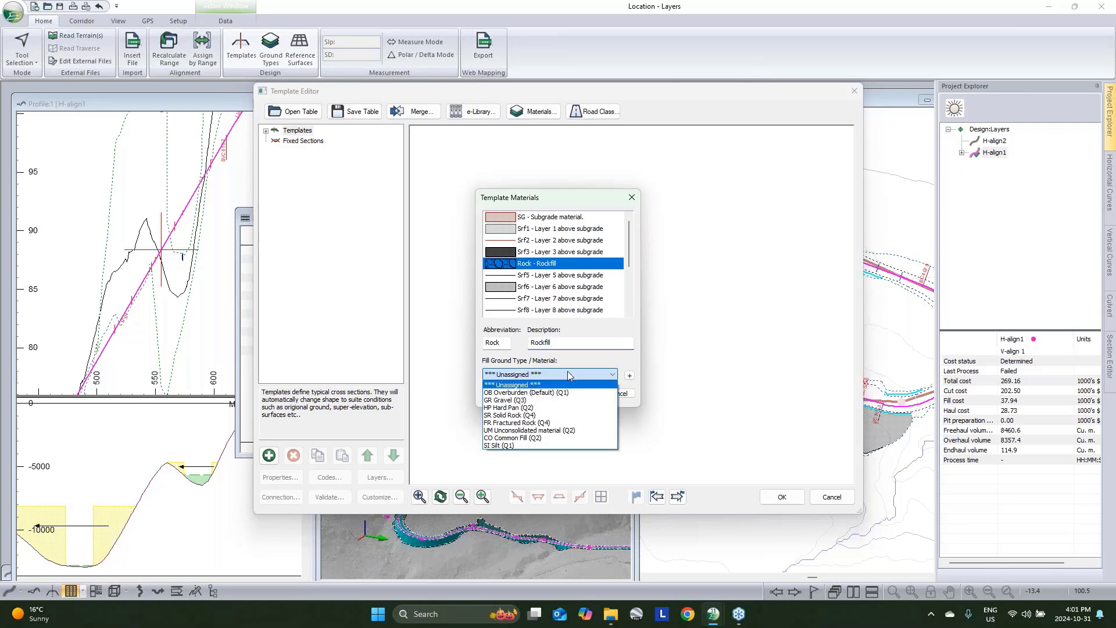
{"action": "left_click", "coordinate": [586, 361]}
{"action": "left_click", "coordinate": [619, 394]}
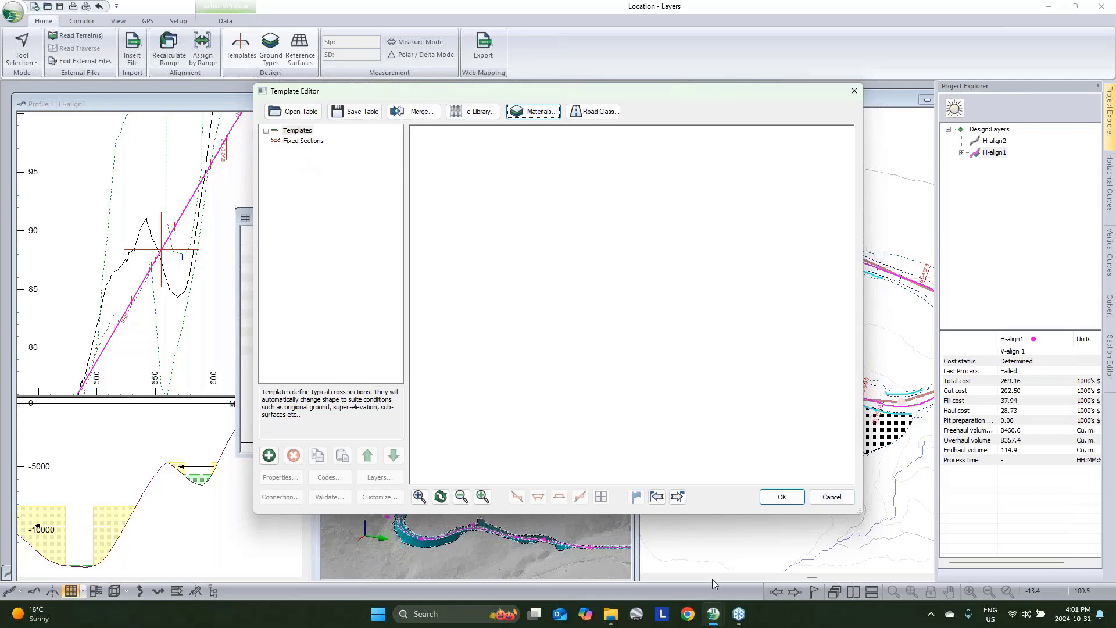
Switch to the Haul Example design and view the properties of Haul 1's Slope XVIII - Flat Benches-right component without changes.
{"action": "mouse_move", "coordinate": [717, 611]}
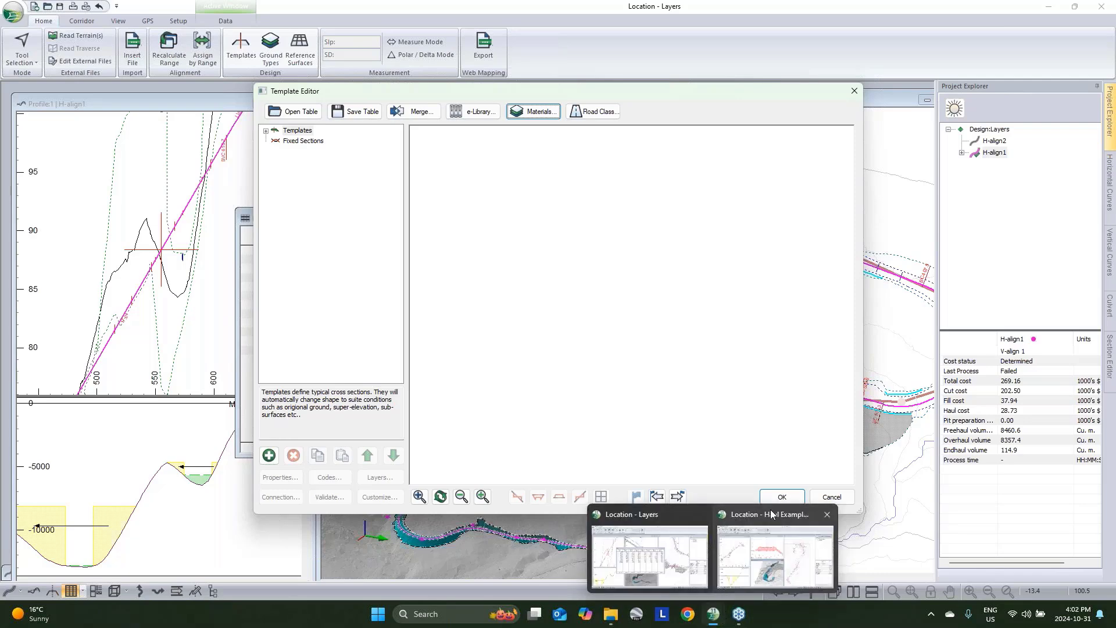
{"action": "left_click", "coordinate": [771, 514]}
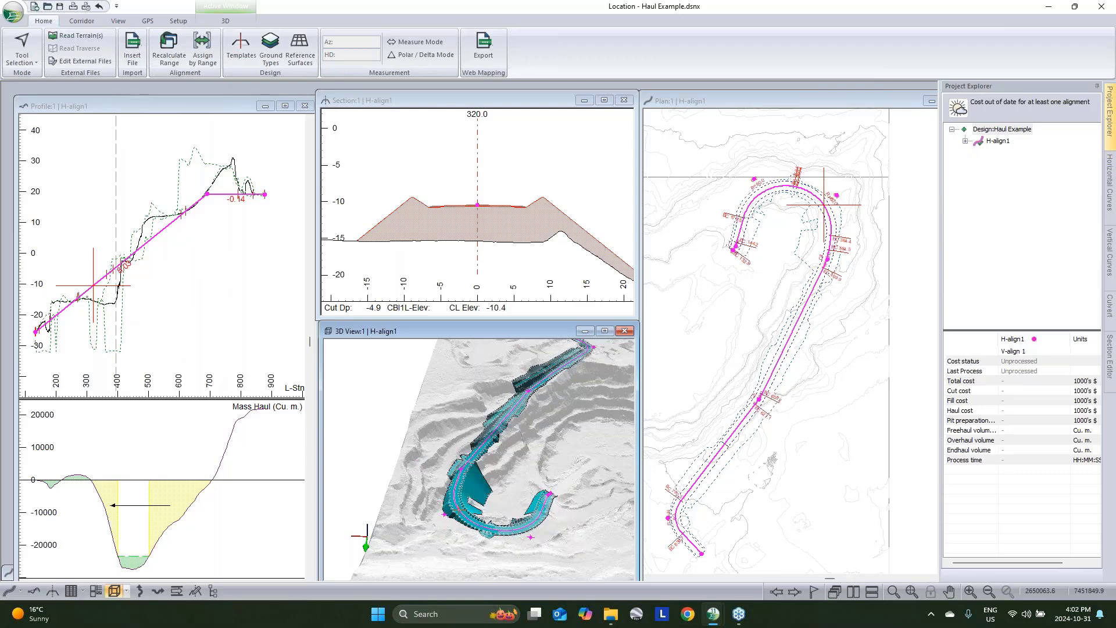
{"action": "left_click", "coordinate": [240, 46]}
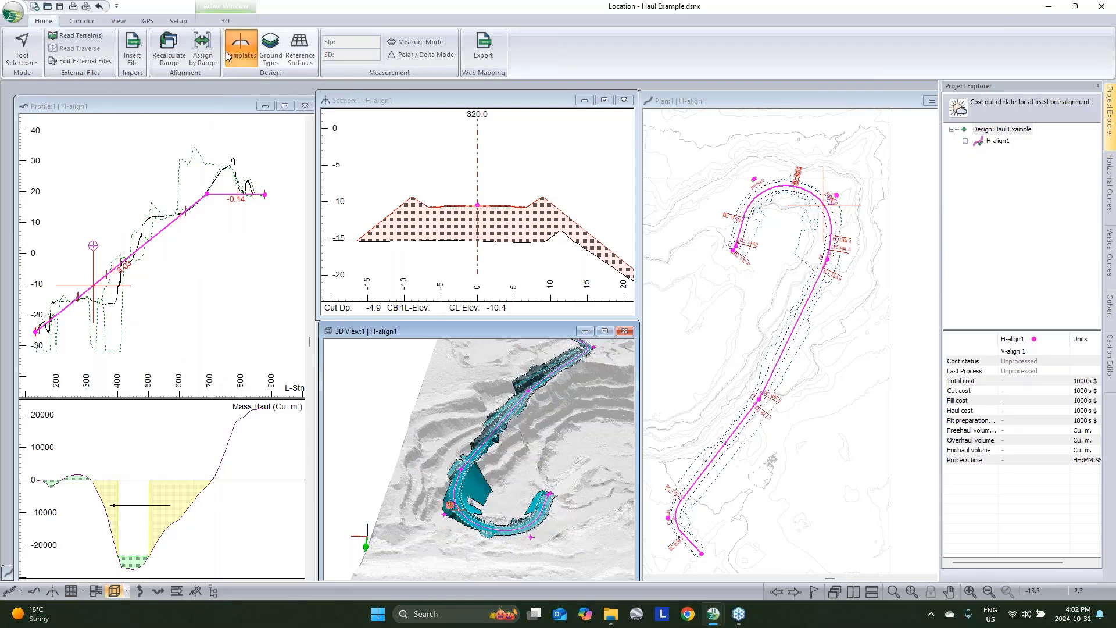
{"action": "left_click", "coordinate": [271, 173]}
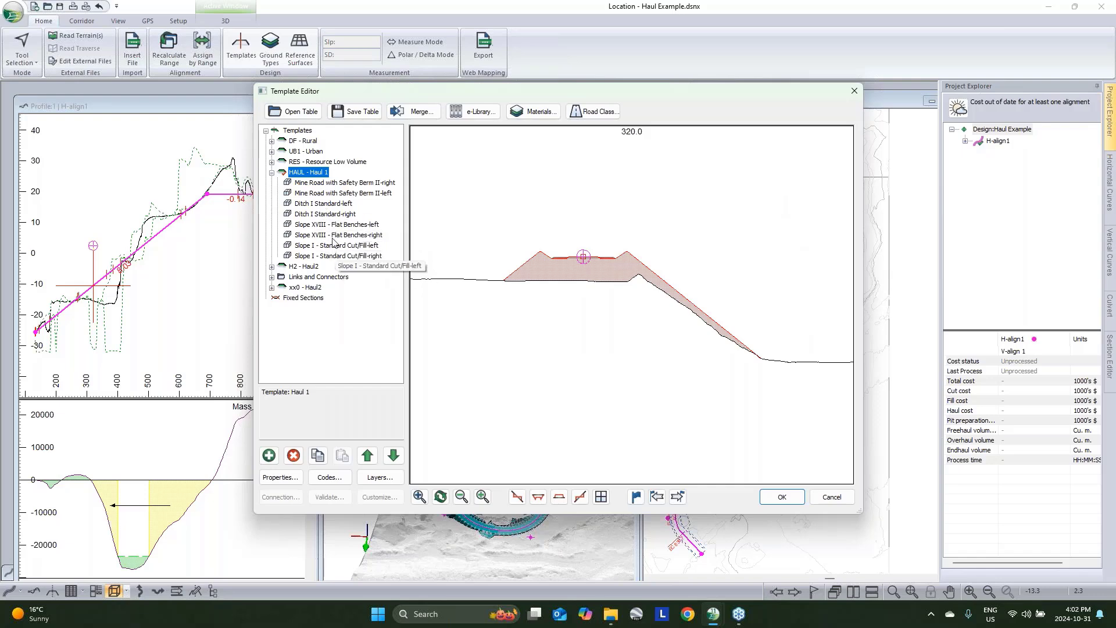
{"action": "left_click", "coordinate": [333, 235]}
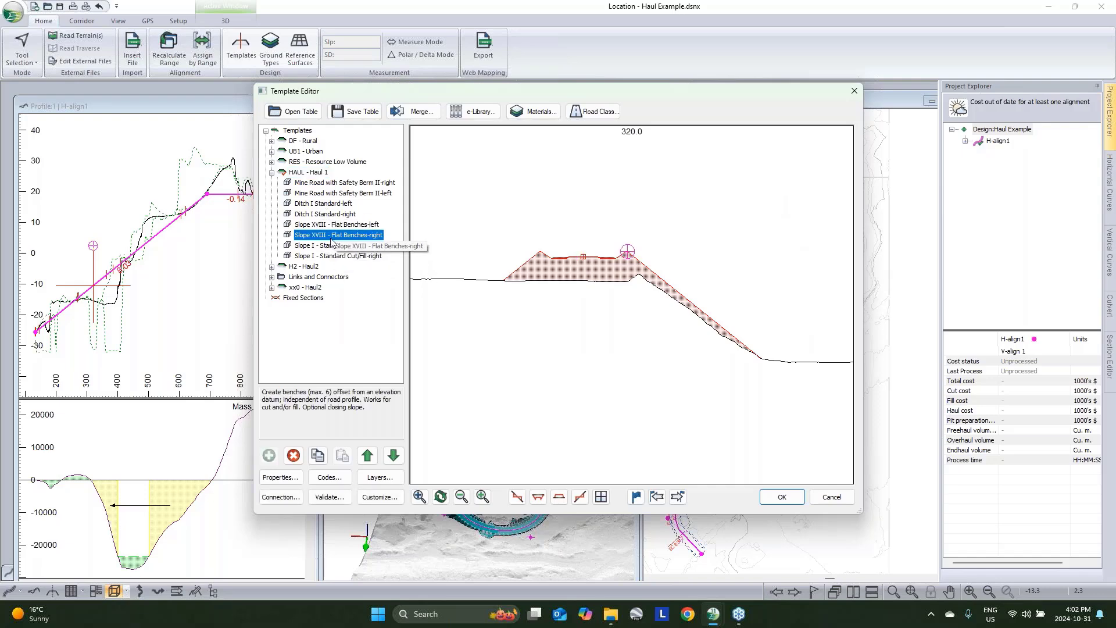
{"action": "double_click", "coordinate": [330, 235]}
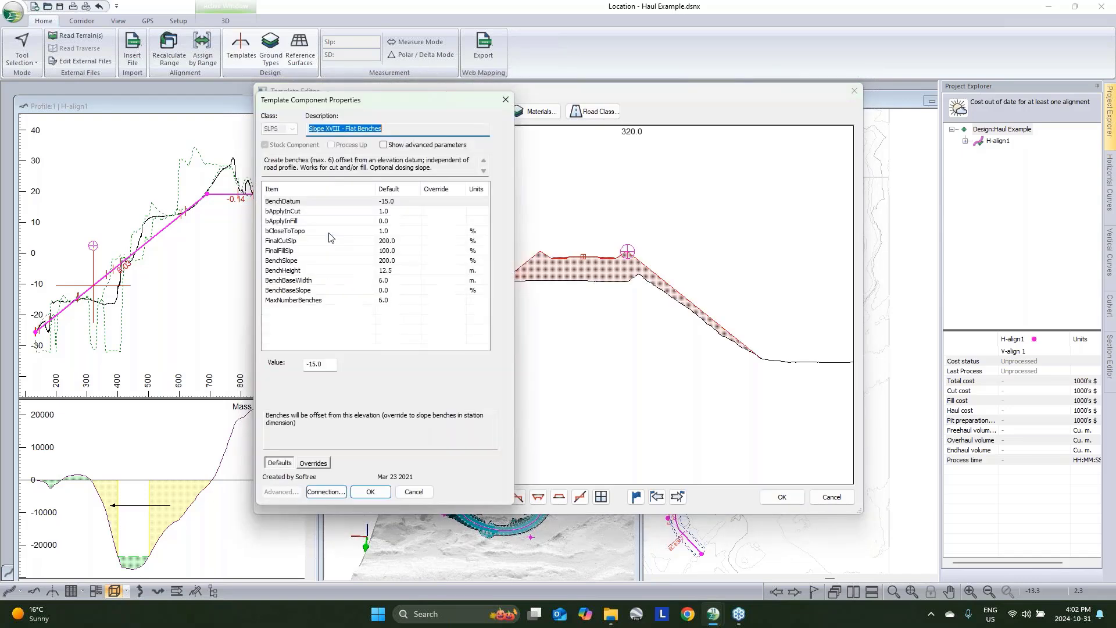
{"action": "left_click", "coordinate": [411, 491]}
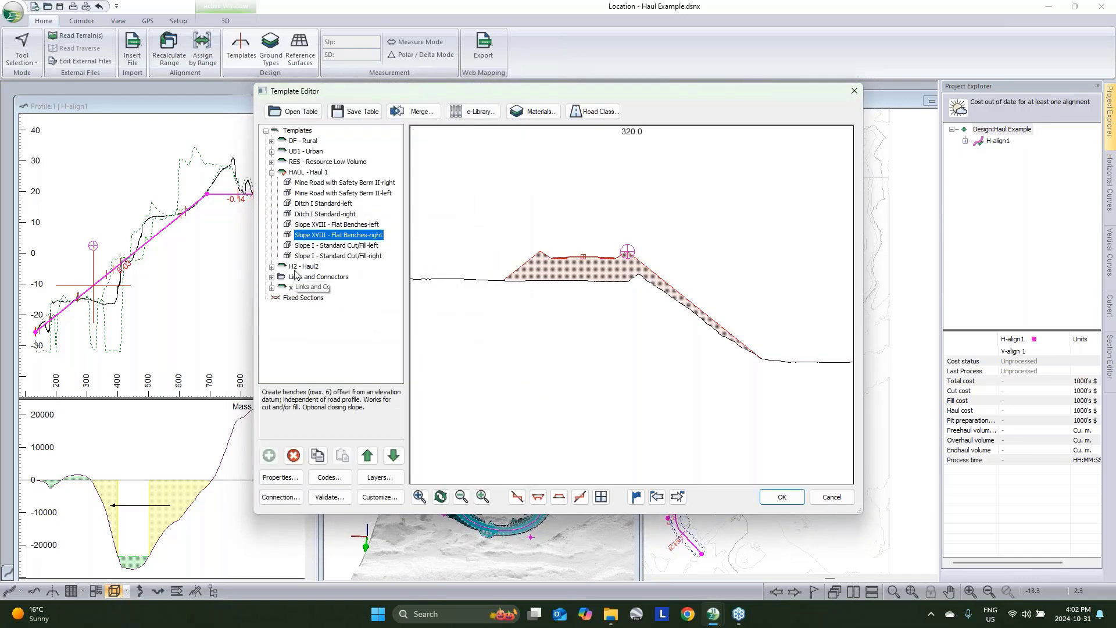
Expand the Haul2 template and its Webinar Berm-right component, and display that component's properties.
{"action": "left_click", "coordinate": [302, 266]}
{"action": "left_click", "coordinate": [271, 267]}
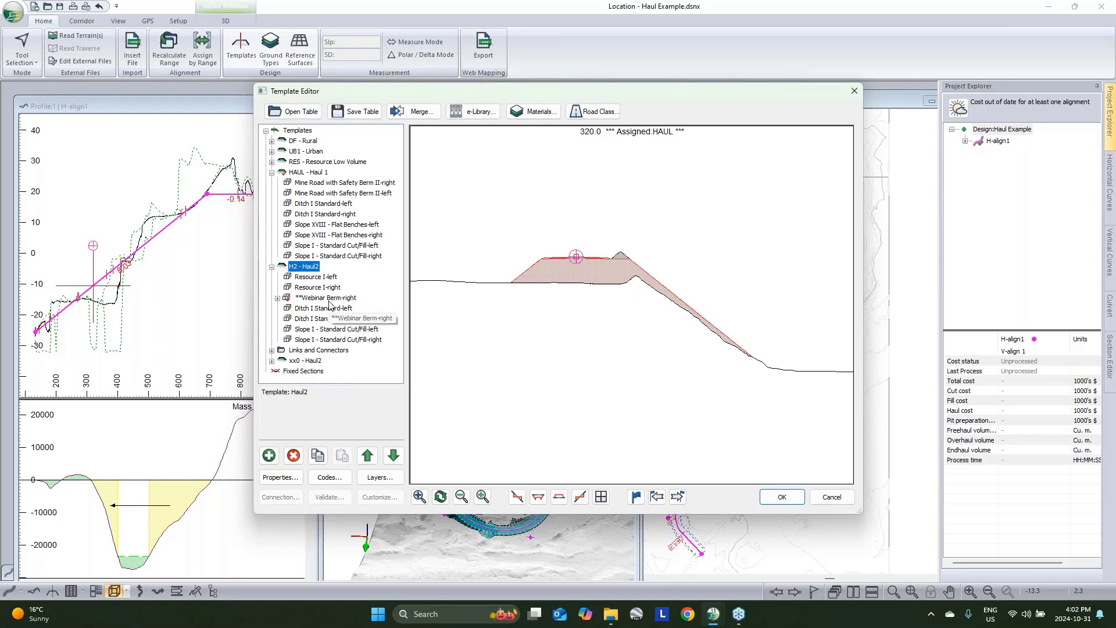
{"action": "left_click", "coordinate": [325, 298]}
{"action": "mouse_move", "coordinate": [631, 252]}
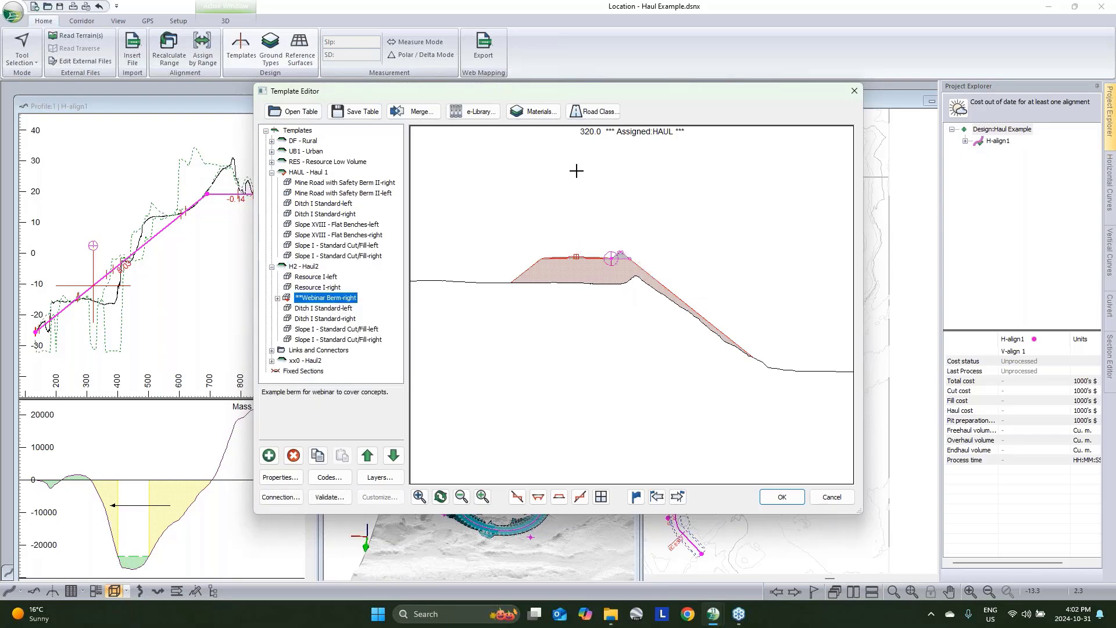
{"action": "left_click", "coordinate": [278, 298]}
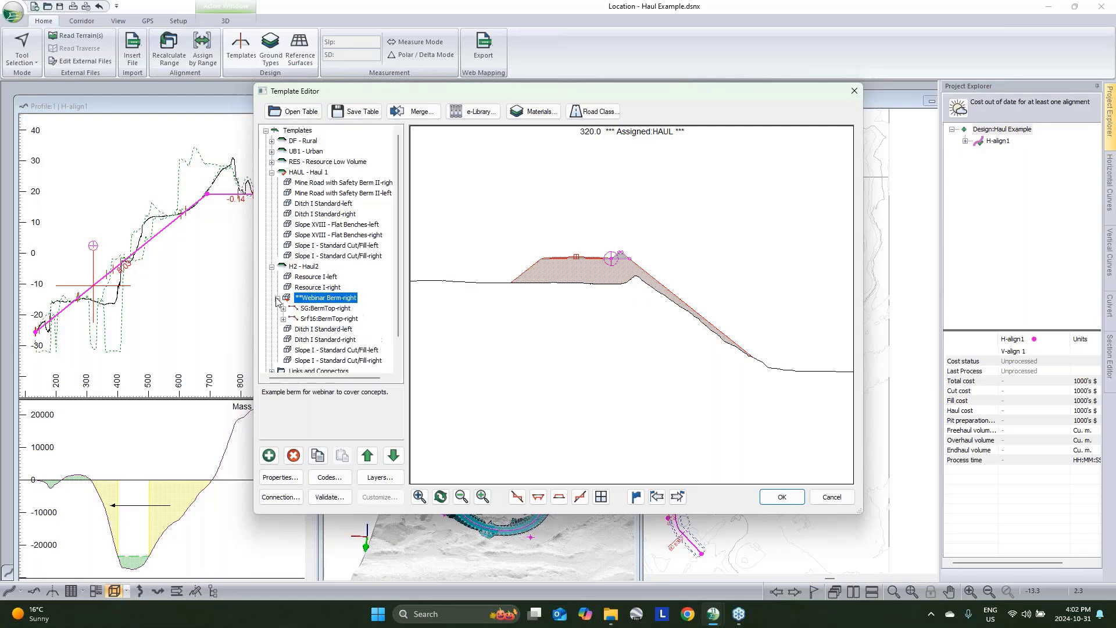
{"action": "right_click", "coordinate": [327, 298]}
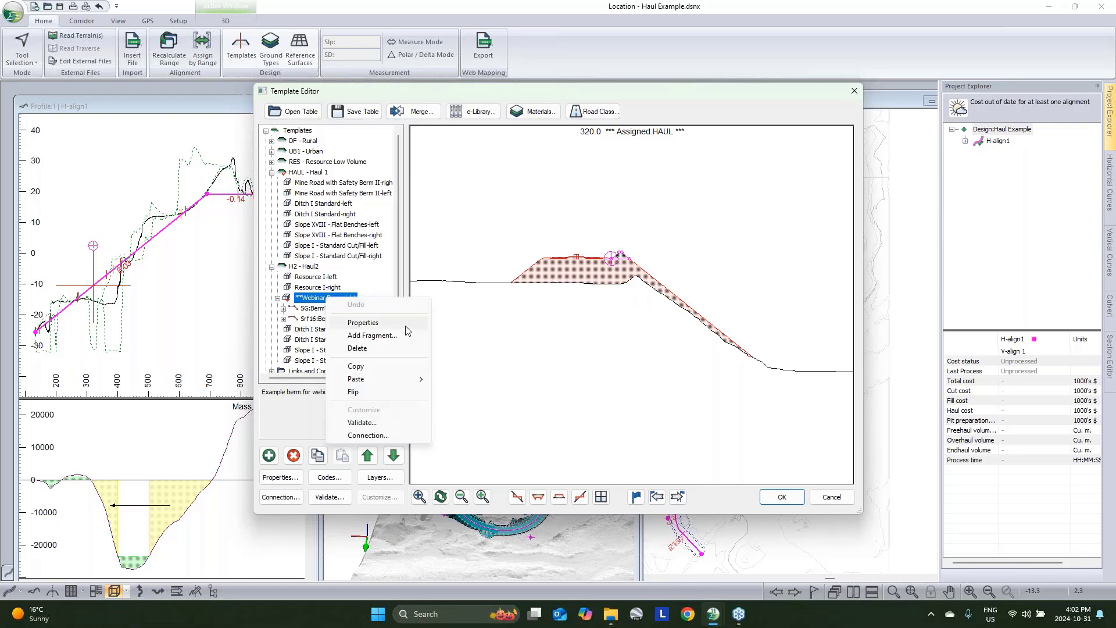
{"action": "left_click", "coordinate": [384, 323]}
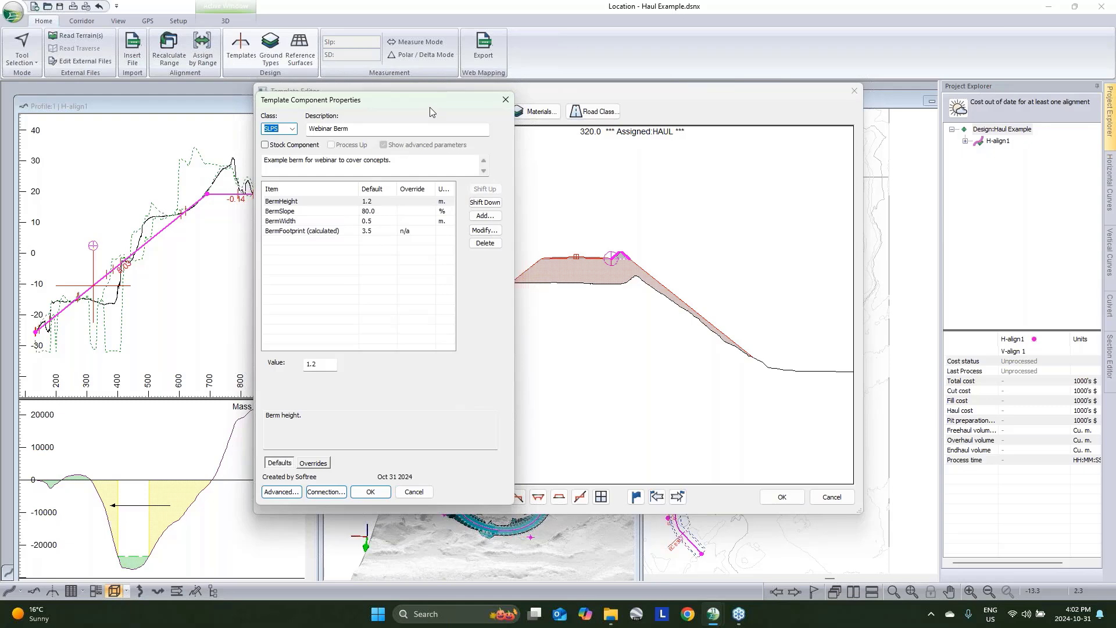
Consult the help topic on the Component Properties dialog and close it.
{"action": "key", "text": "F1"}
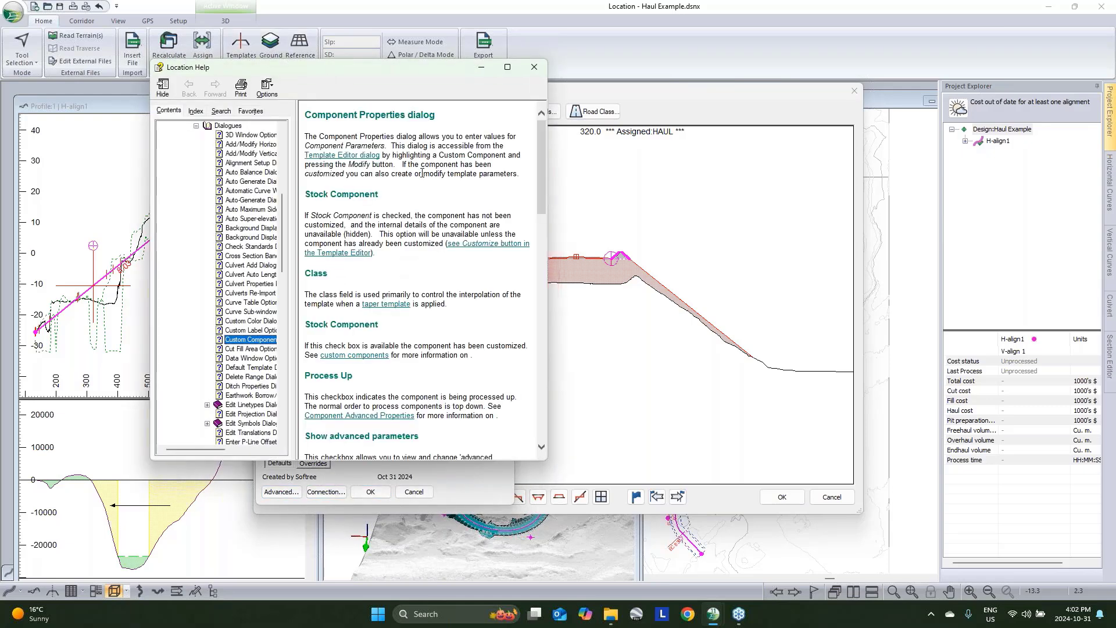
{"action": "scroll", "coordinate": [422, 173], "scroll_direction": "down", "scroll_amount": 15}
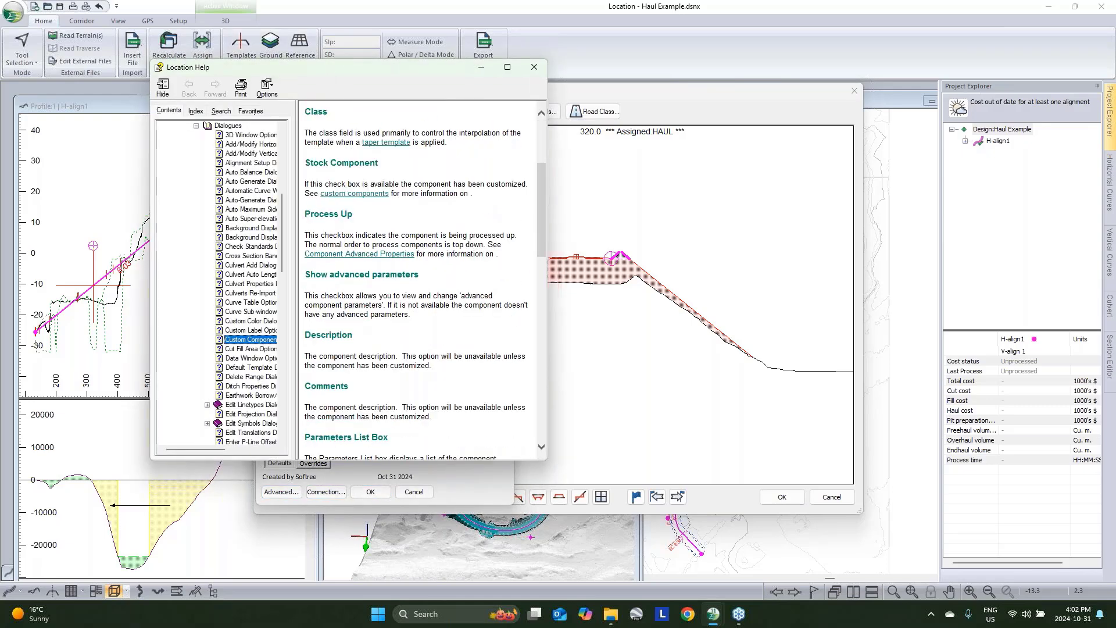
{"action": "left_click", "coordinate": [534, 67]}
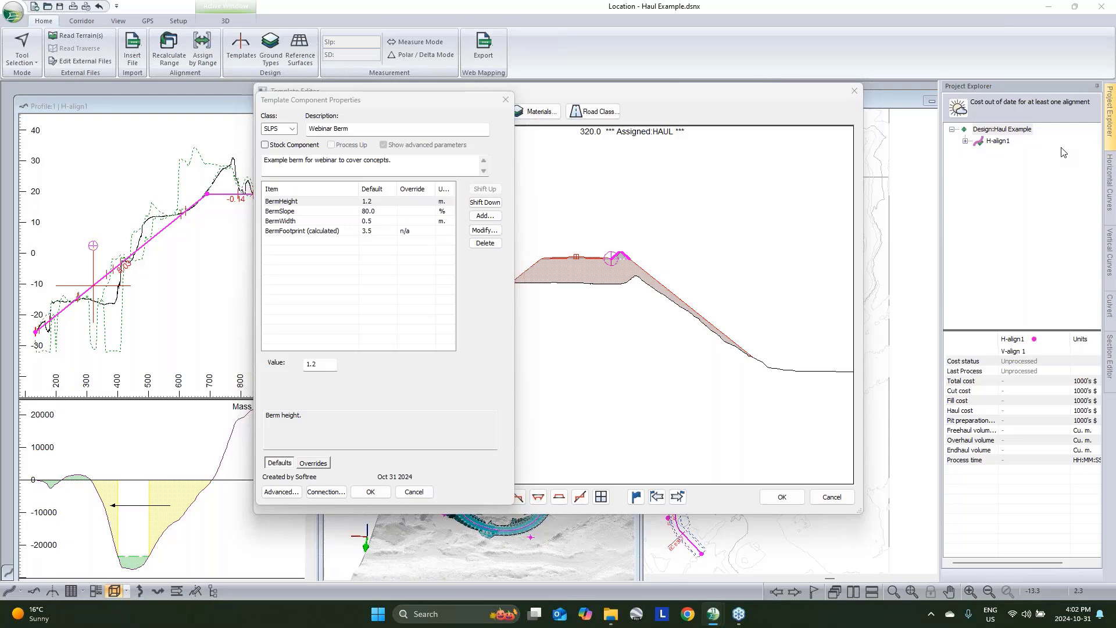
Open the BermFootprint parameter's definition and consult the help on supported expression operators and functions, then close the help.
{"action": "left_click", "coordinate": [362, 230]}
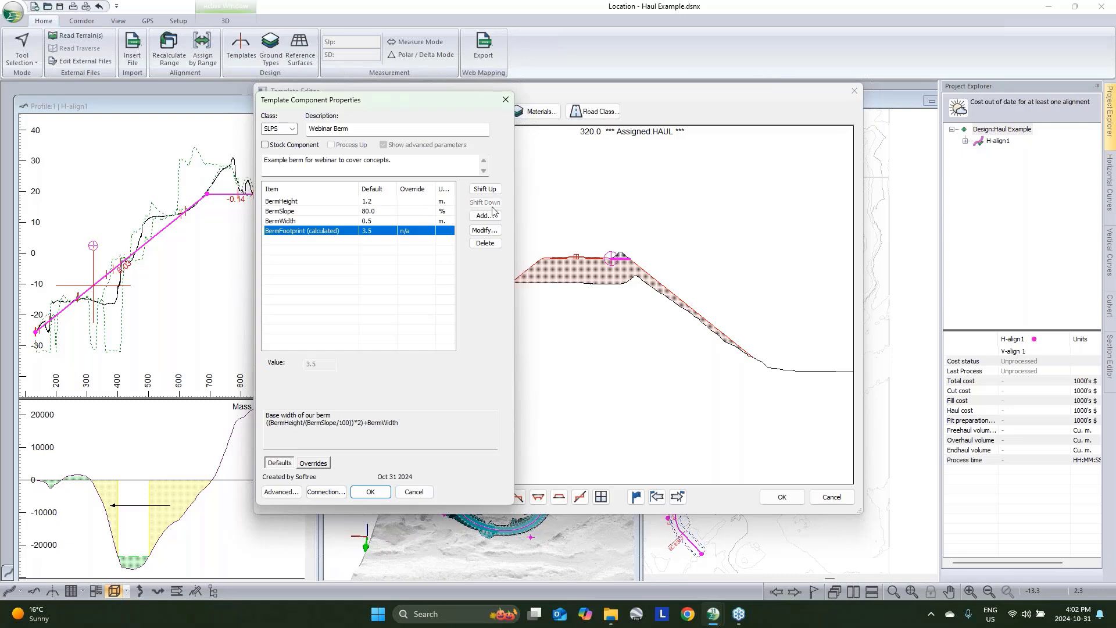
{"action": "left_click", "coordinate": [485, 230]}
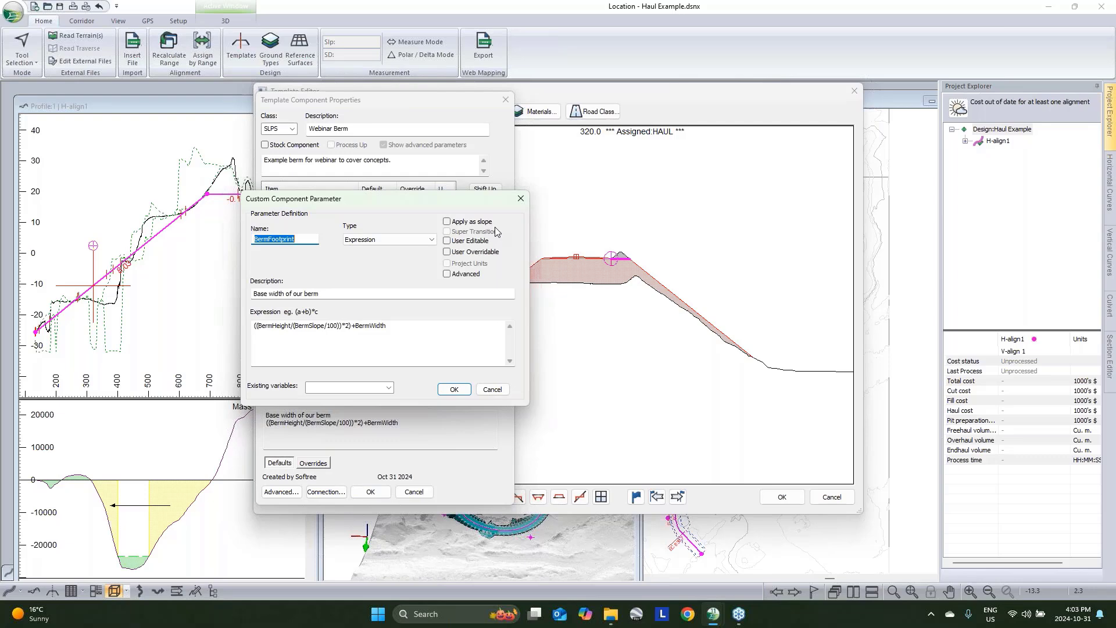
{"action": "left_click", "coordinate": [391, 324]}
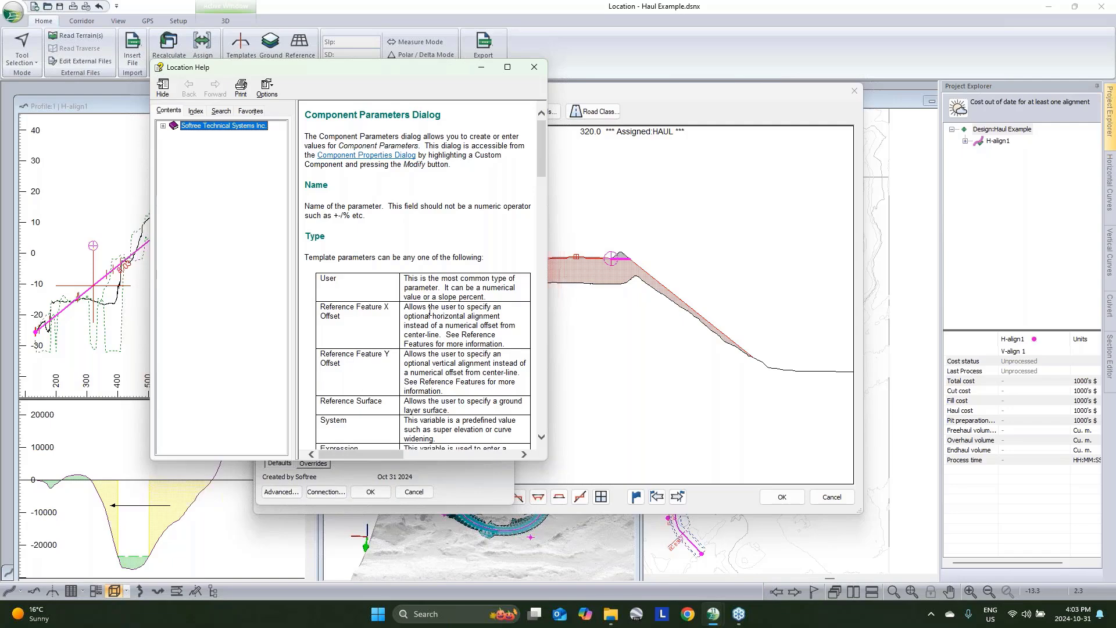
{"action": "scroll", "coordinate": [430, 311], "scroll_direction": "down", "scroll_amount": 20}
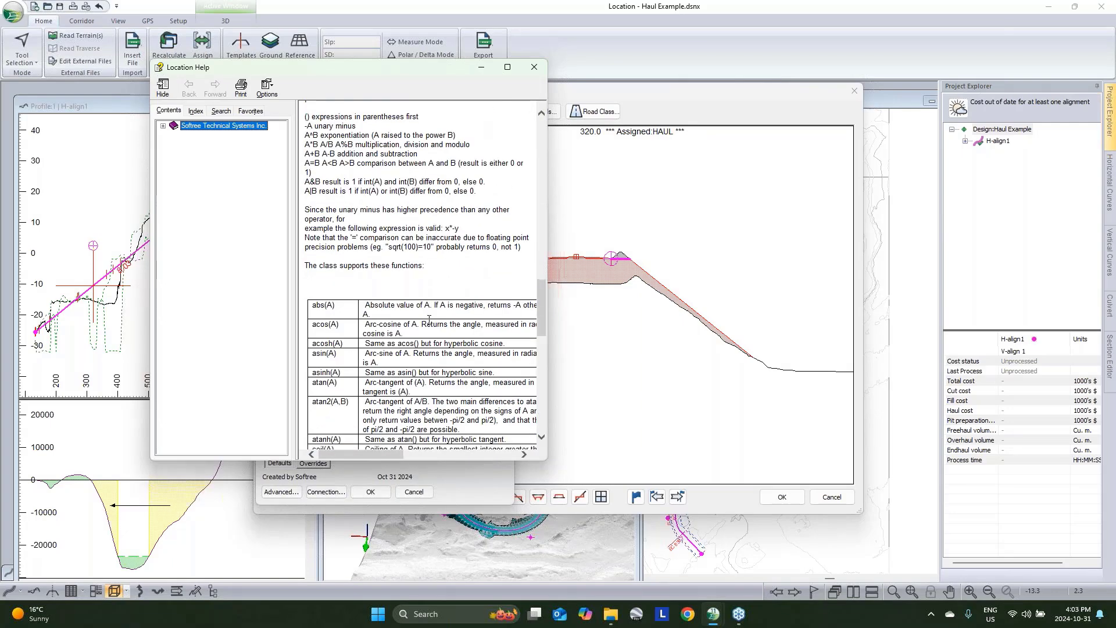
{"action": "scroll", "coordinate": [430, 319], "scroll_direction": "down", "scroll_amount": 4}
{"action": "left_click_drag", "start_coordinate": [455, 73], "coordinate": [811, 134]}
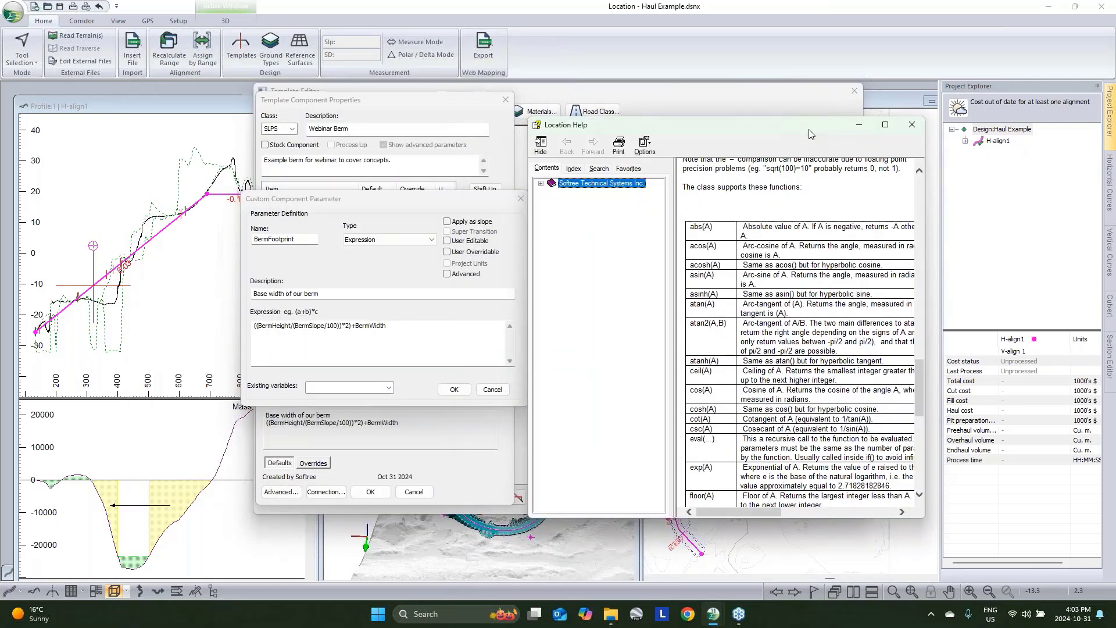
{"action": "scroll", "coordinate": [767, 259], "scroll_direction": "up", "scroll_amount": 1}
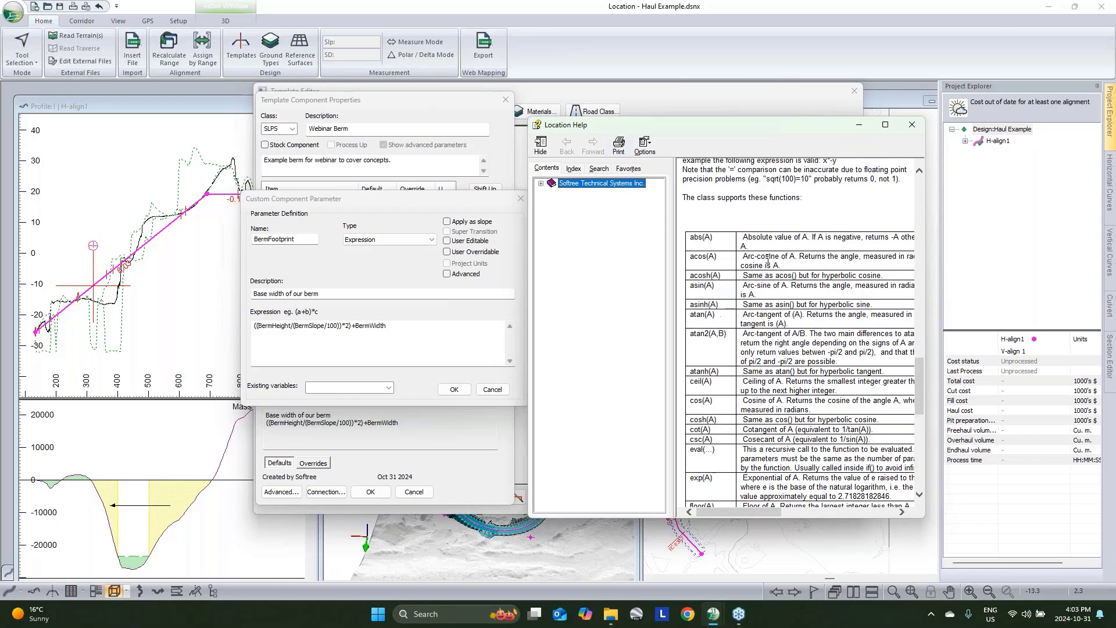
{"action": "scroll", "coordinate": [768, 260], "scroll_direction": "up", "scroll_amount": 2}
{"action": "scroll", "coordinate": [768, 260], "scroll_direction": "down", "scroll_amount": 6}
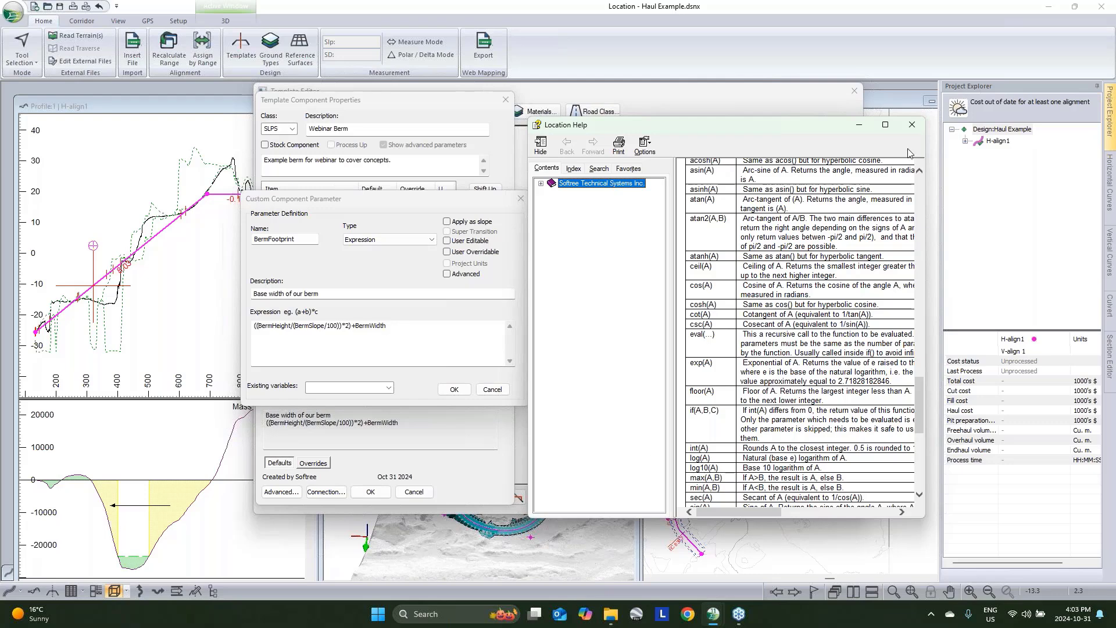
{"action": "left_click", "coordinate": [911, 126]}
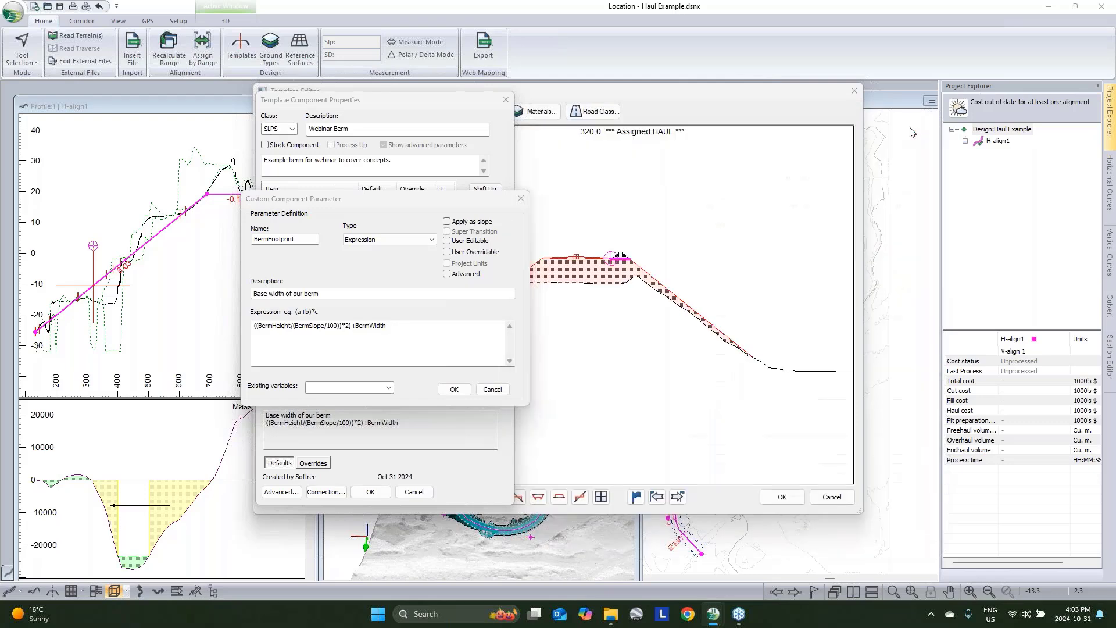